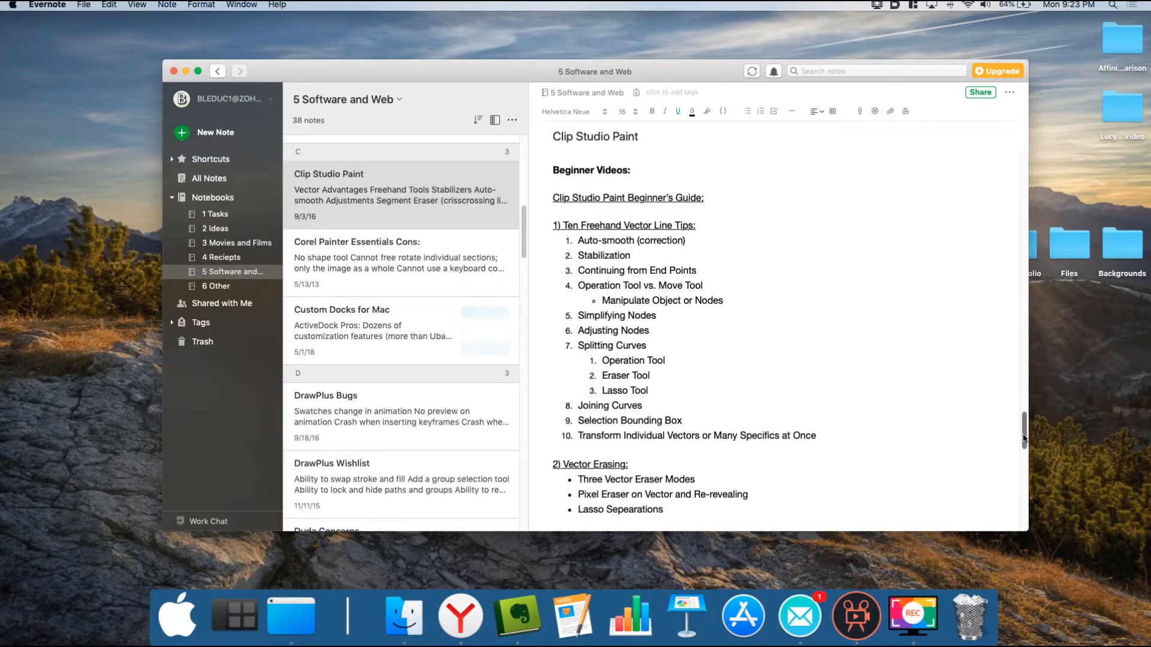
Review the beginner and advanced video outlines in the Clip Studio Paint note.
scroll(1024, 435, down, 1)
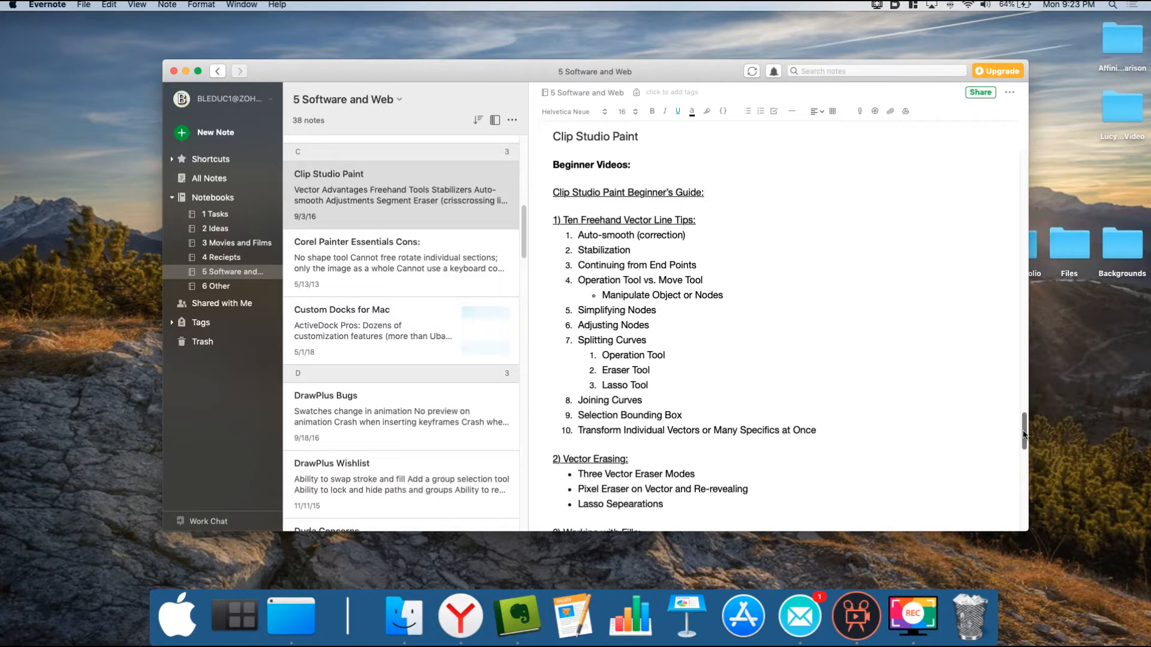
scroll(1024, 435, down, 1)
scroll(1024, 435, down, 1)
drag(1024, 434, 1025, 473)
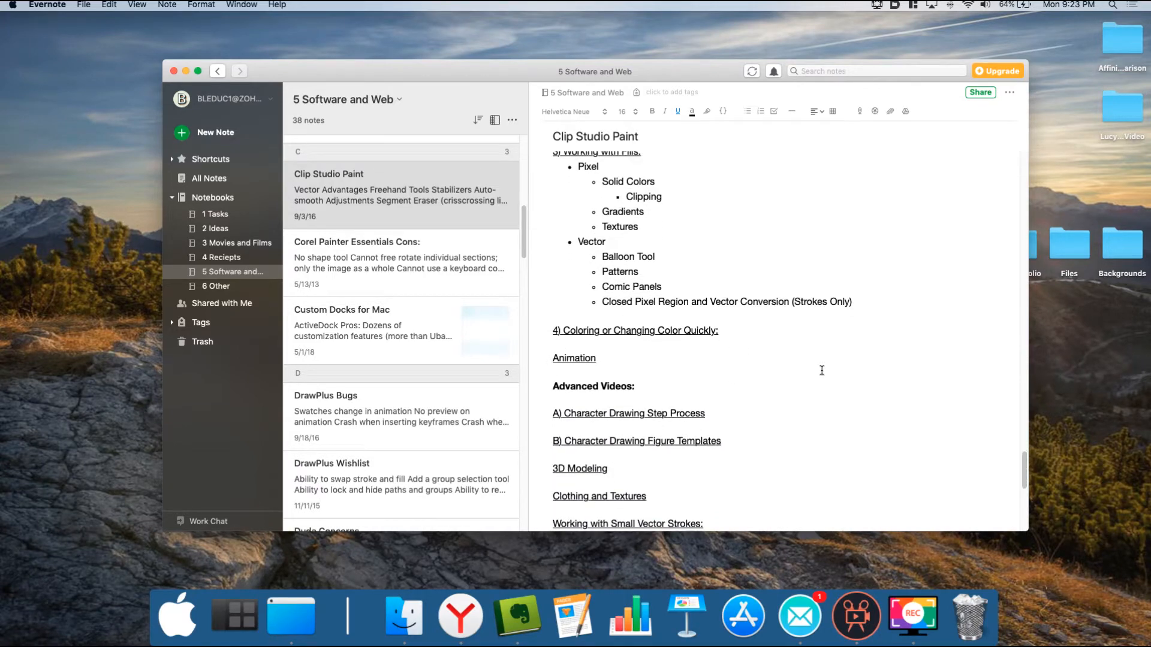
scroll(821, 370, down, 3)
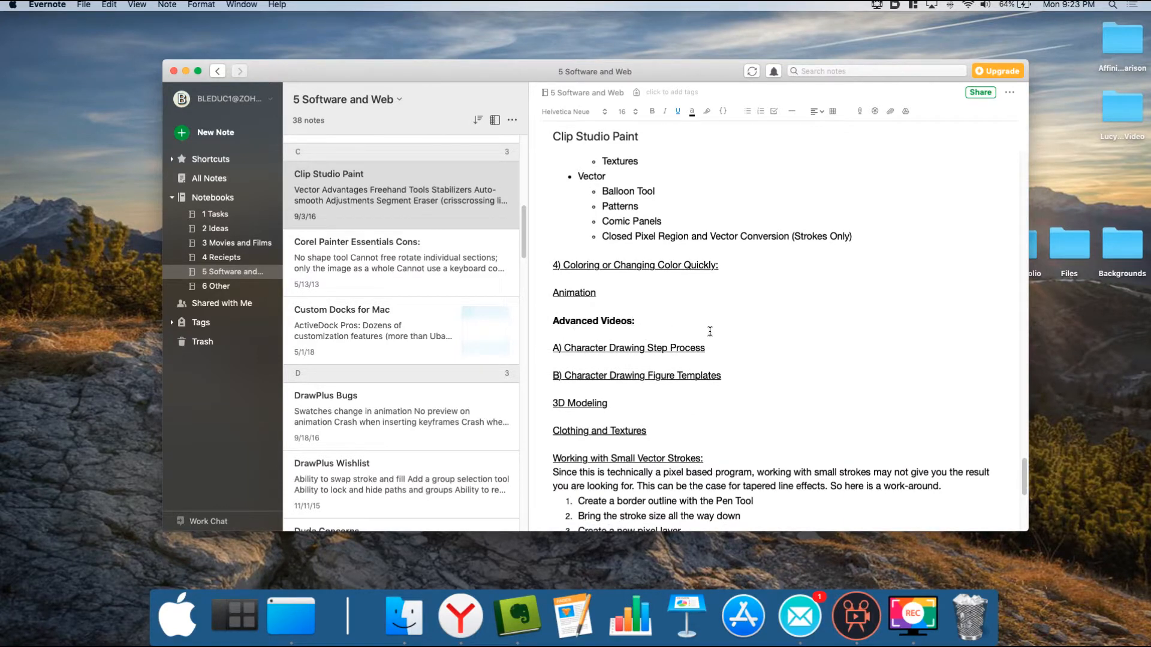
scroll(713, 332, up, 10)
scroll(728, 334, down, 6)
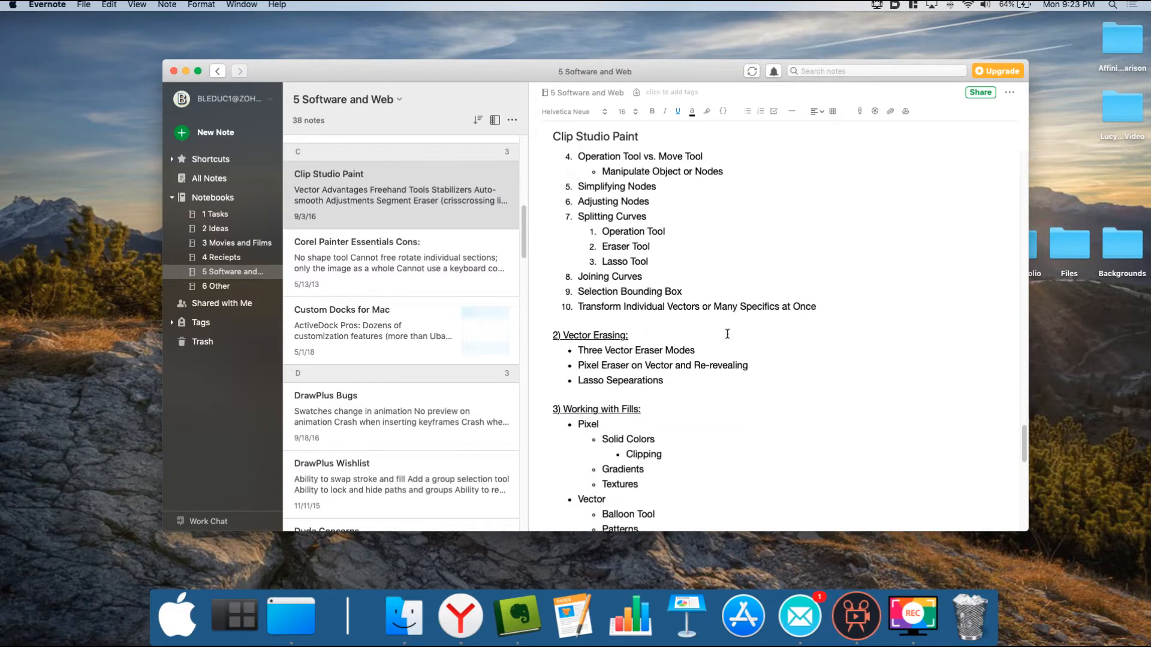
scroll(727, 334, up, 5)
scroll(664, 325, down, 1)
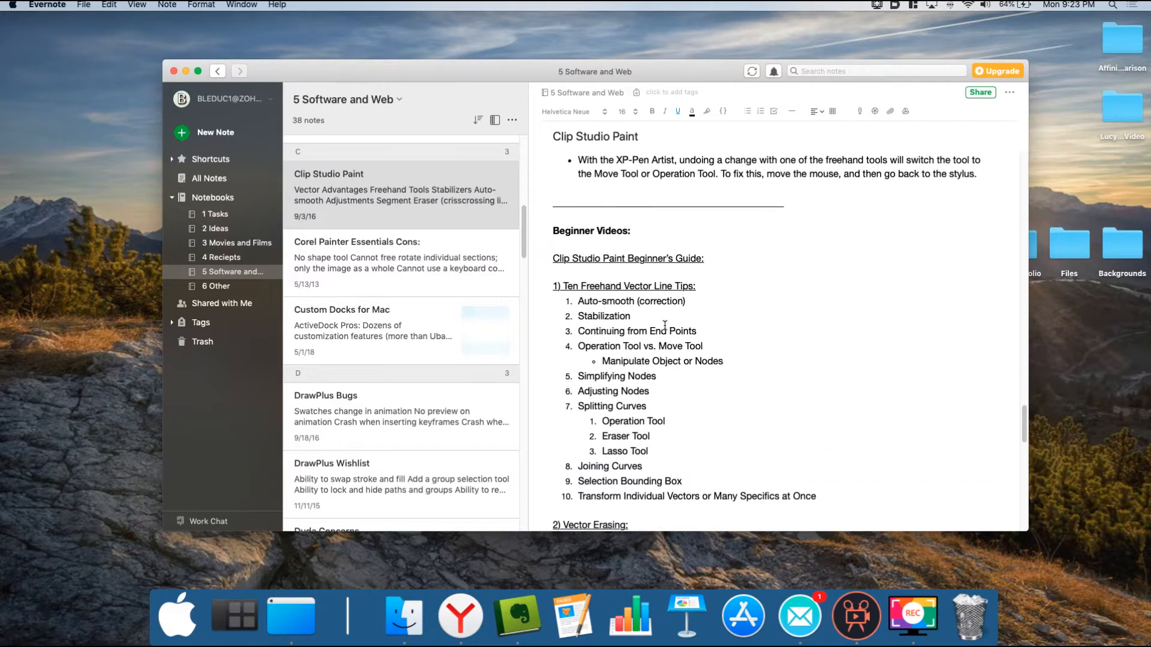
scroll(665, 325, down, 1)
scroll(738, 330, down, 2)
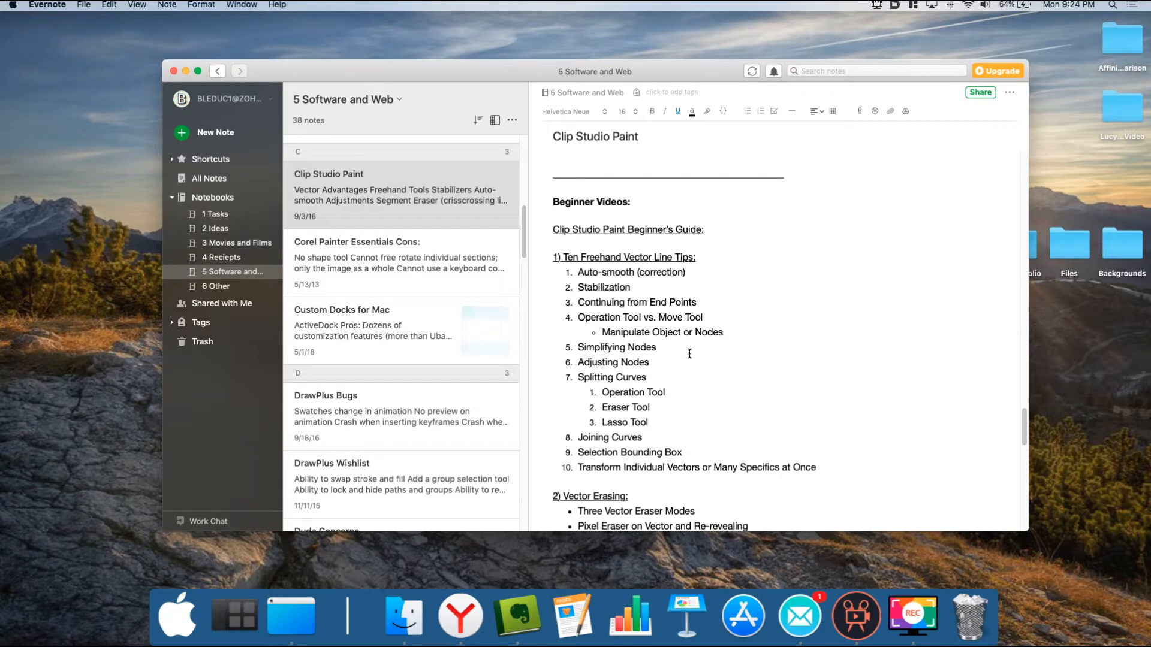
scroll(1025, 429, down, 2)
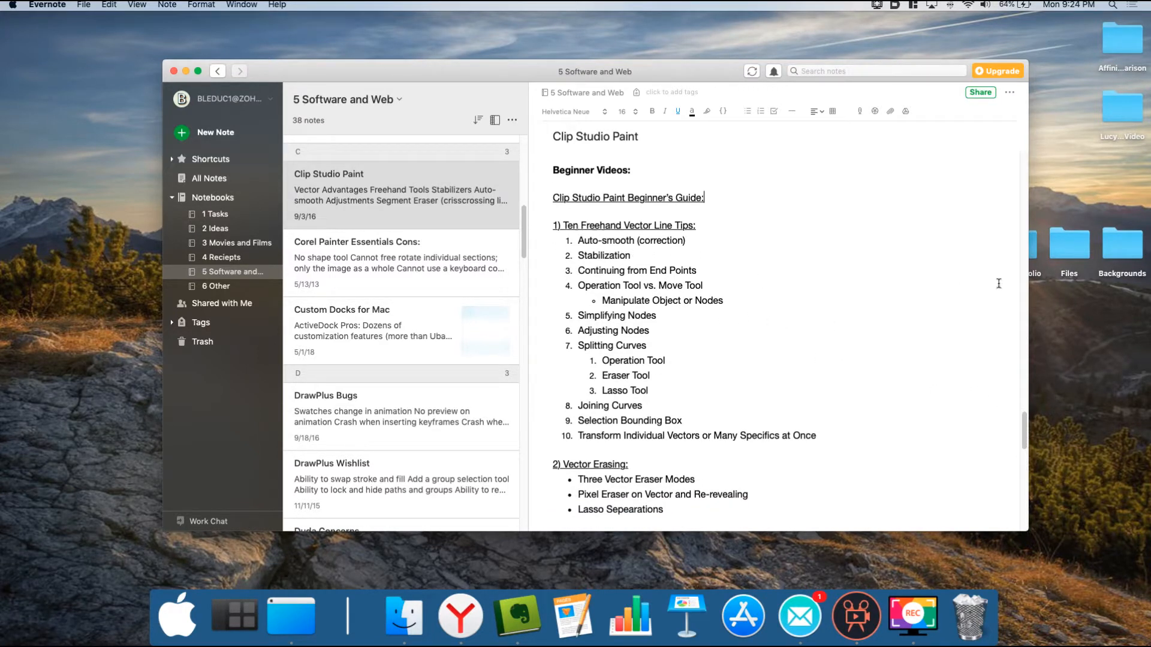
drag(1024, 424, 1024, 461)
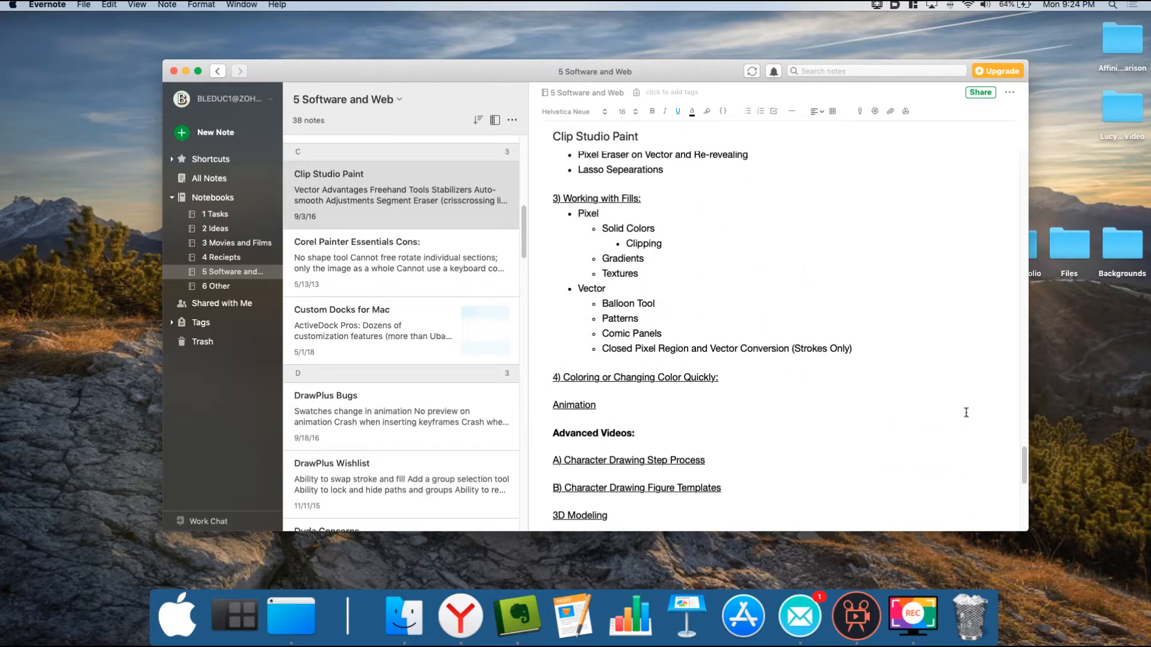
drag(1023, 464, 1022, 469)
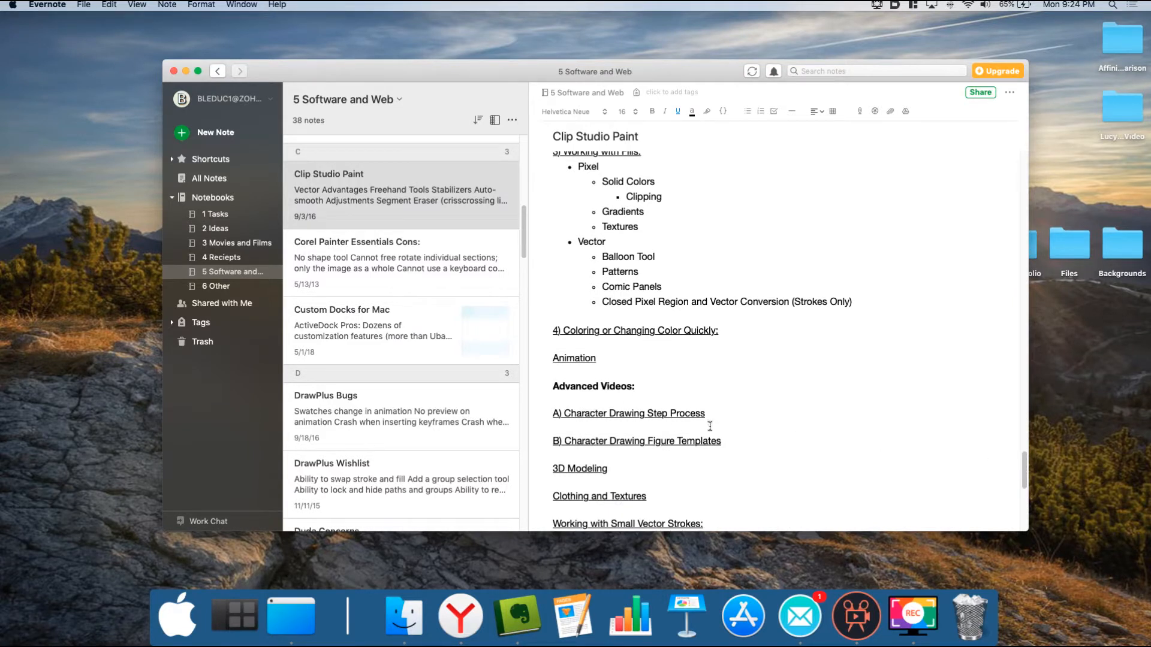
drag(1023, 475, 1021, 433)
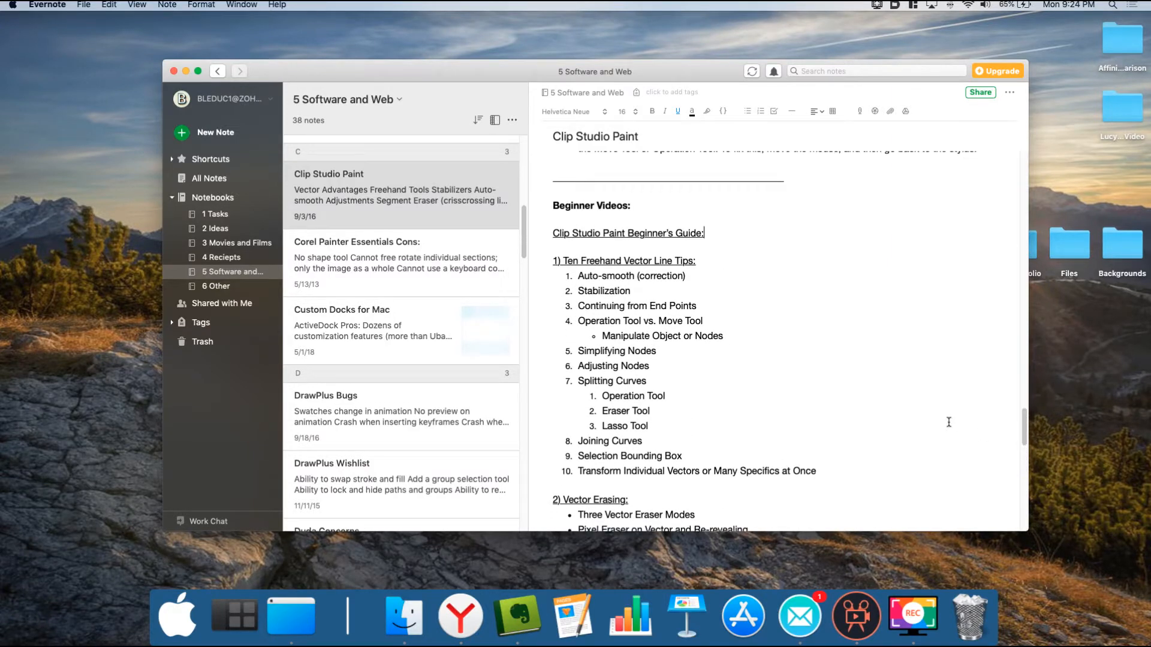
scroll(856, 351, up, 1)
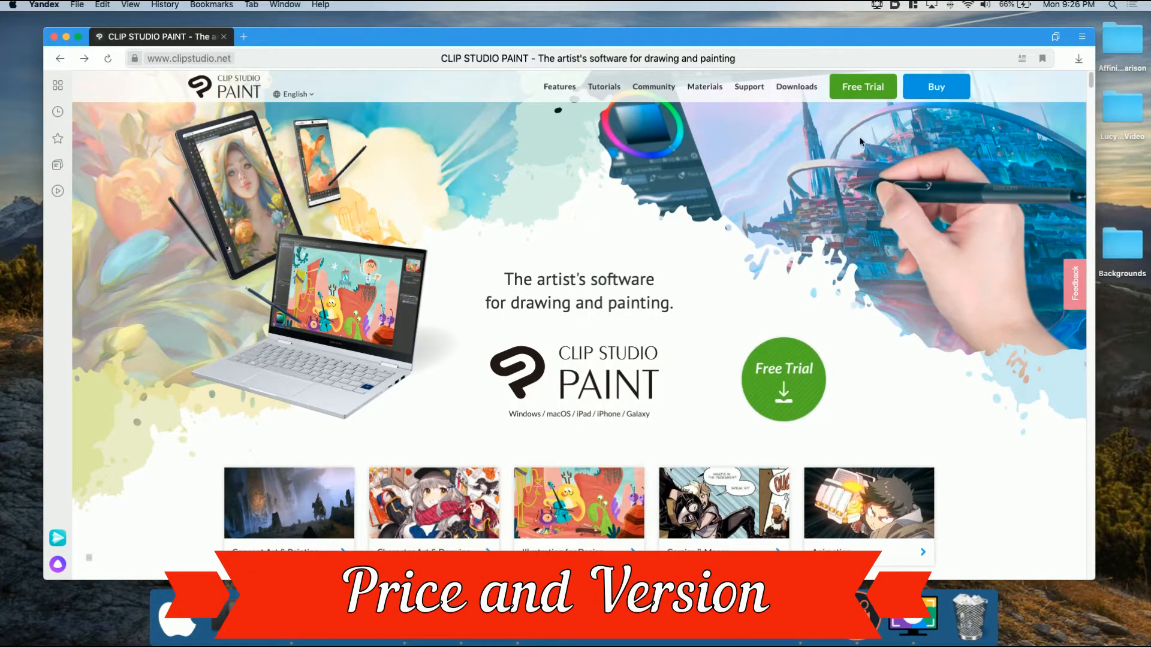
View the one-time purchase prices on the Clip Studio Paint website, and open the free trial from its home page.
click(946, 88)
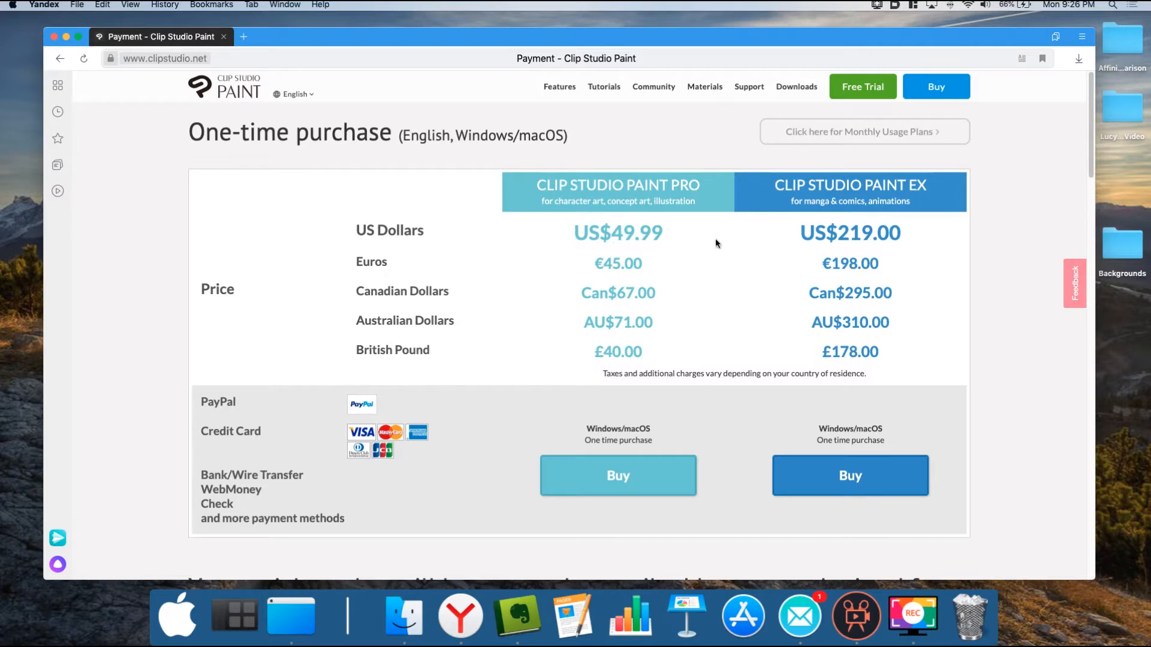
click(60, 58)
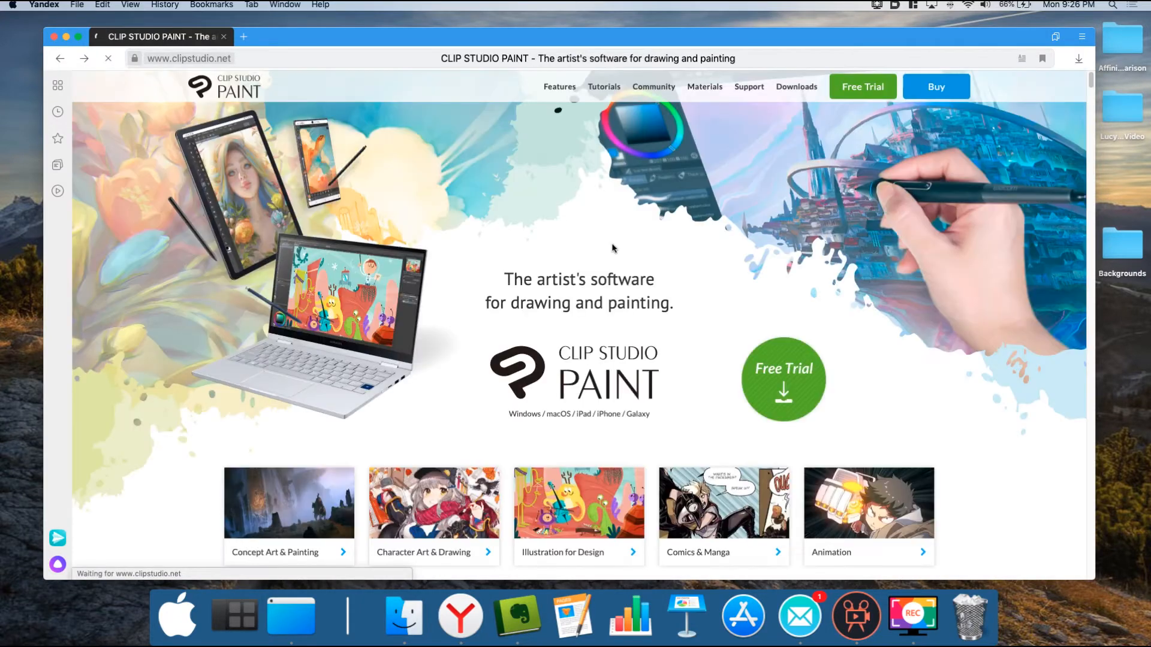
click(790, 381)
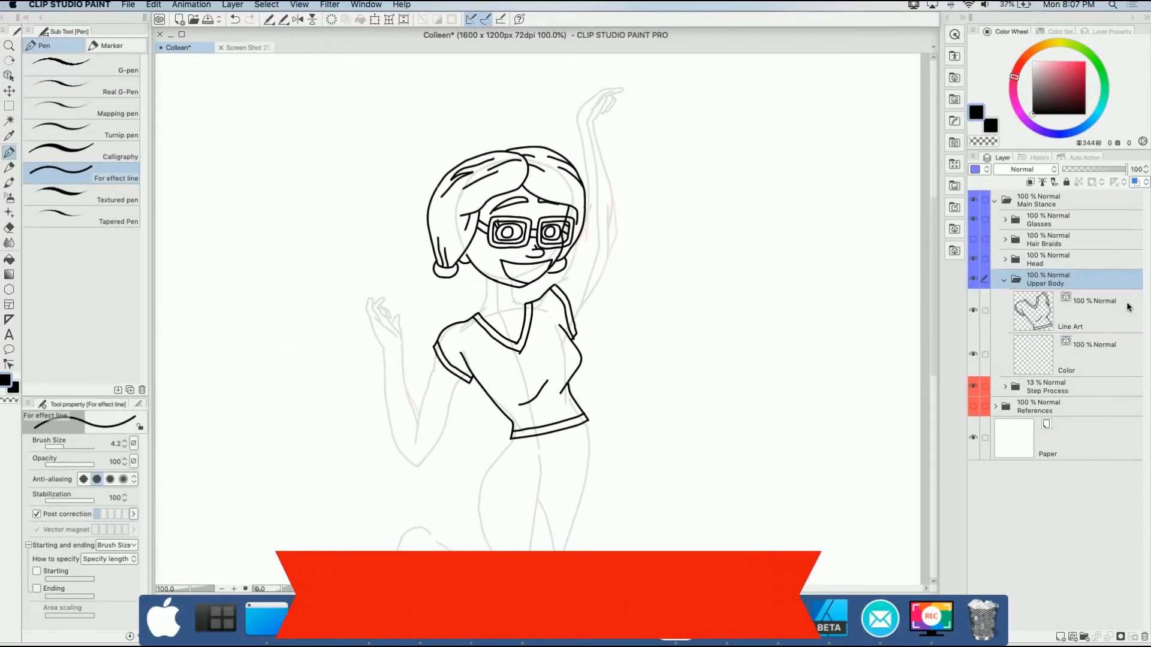
Draw the neck lines and the inner contours of the bent arm on the Line Art layer with the For effect line pen.
drag(494, 330, 466, 386)
mouse_move(569, 302)
mouse_down()
mouse_move(591, 323)
mouse_move(604, 355)
mouse_up()
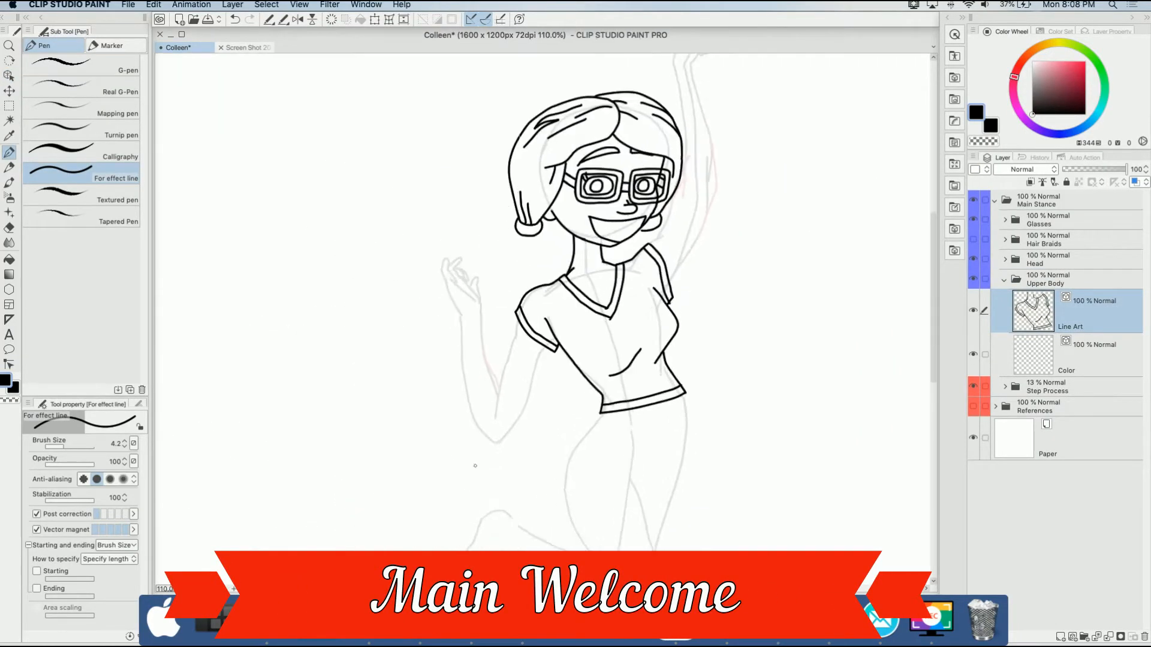
scroll(466, 411, up, 5)
drag(560, 242, 519, 424)
mouse_move(527, 367)
mouse_down()
mouse_move(506, 321)
mouse_move(492, 228)
mouse_up()
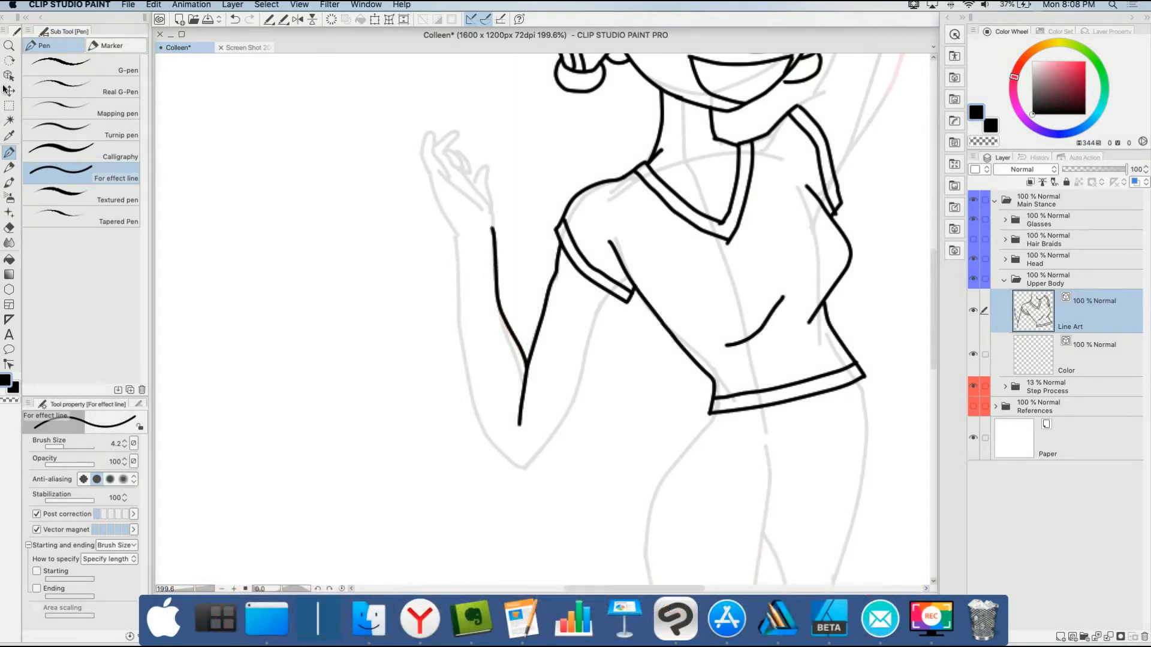
Select the bent arm's outer forearm curve on sketch Layer 21 with the Object operation tool.
click(9, 76)
click(459, 299)
mouse_move(381, 109)
mouse_down()
mouse_move(483, 225)
mouse_move(474, 369)
mouse_move(461, 272)
mouse_up()
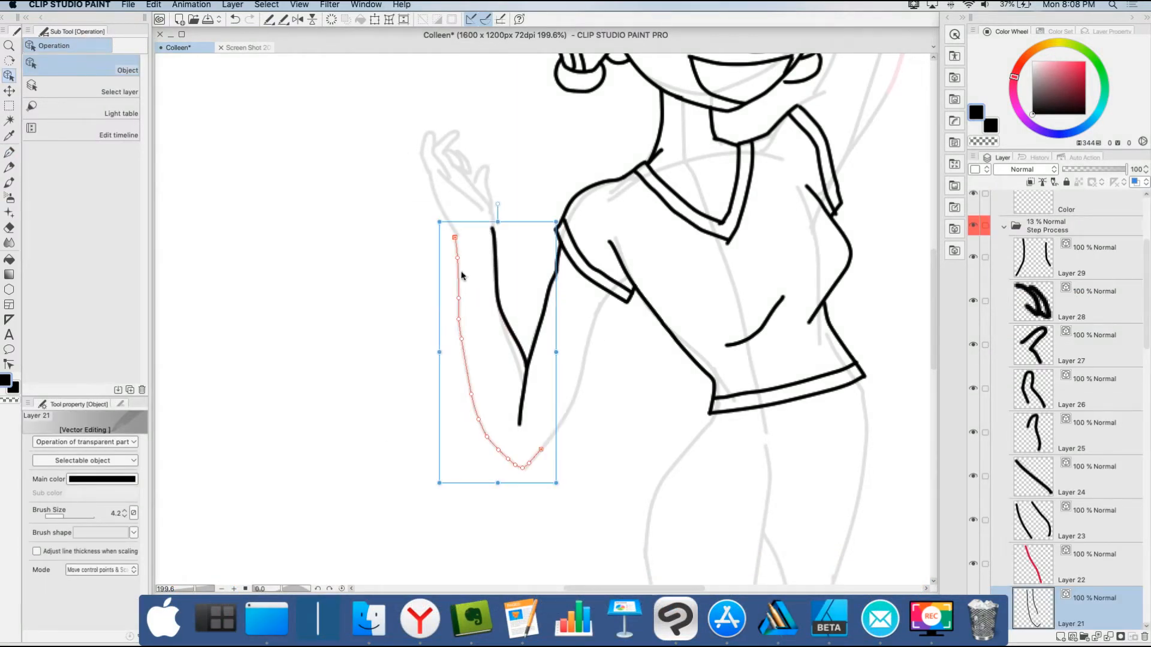
click(510, 216)
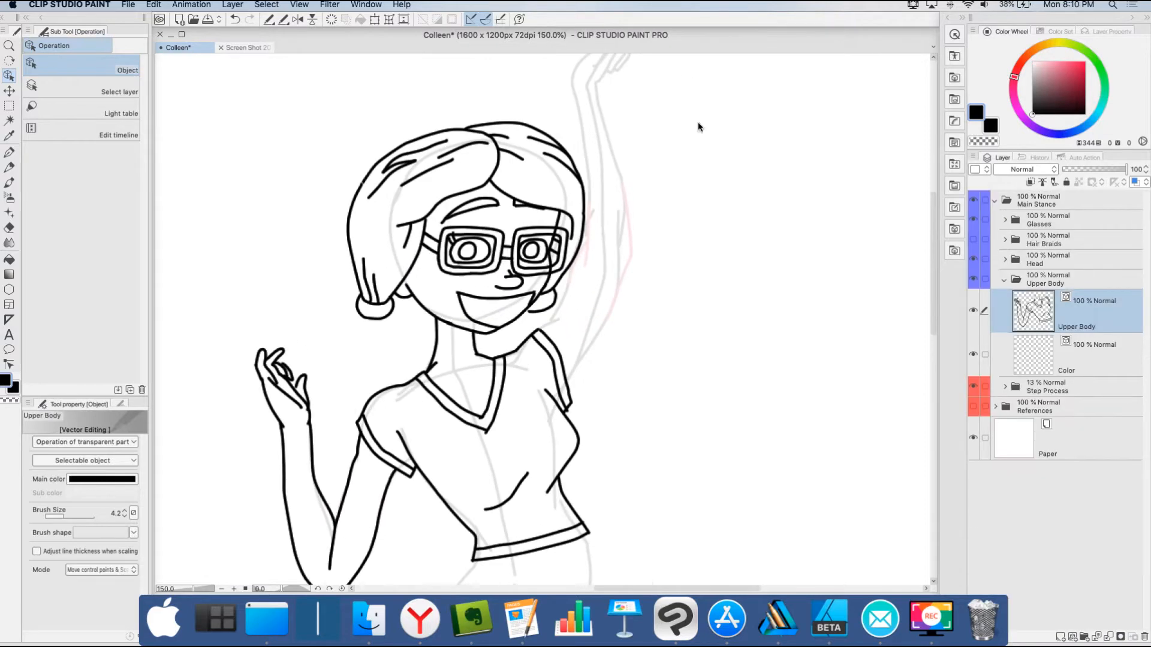
Try to draw the raised arm's outer contour on the Upper Body layer with the For effect line pen.
key(p)
drag(568, 378, 633, 252)
key(super+z)
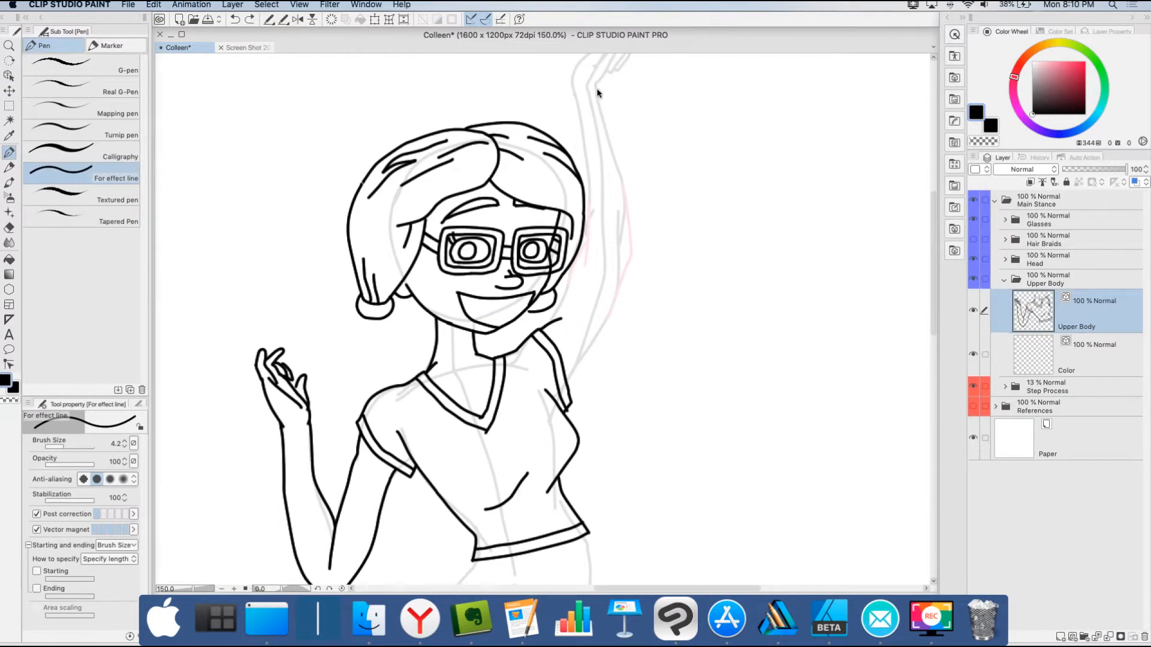
scroll(639, 110, up, 1)
scroll(638, 110, up, 4)
drag(564, 108, 584, 186)
key(x)
key(super+z)
drag(564, 108, 581, 188)
key(super+z)
mouse_move(564, 108)
mouse_down()
mouse_move(624, 384)
mouse_move(565, 517)
mouse_move(521, 585)
mouse_up()
key(super+z)
Adjust the pen's post correction level and draw the raised arm's outer contour from the wrist past the elbow to the shoulder.
click(103, 514)
mouse_move(564, 108)
mouse_down()
mouse_move(622, 374)
mouse_move(564, 520)
mouse_move(520, 584)
mouse_up()
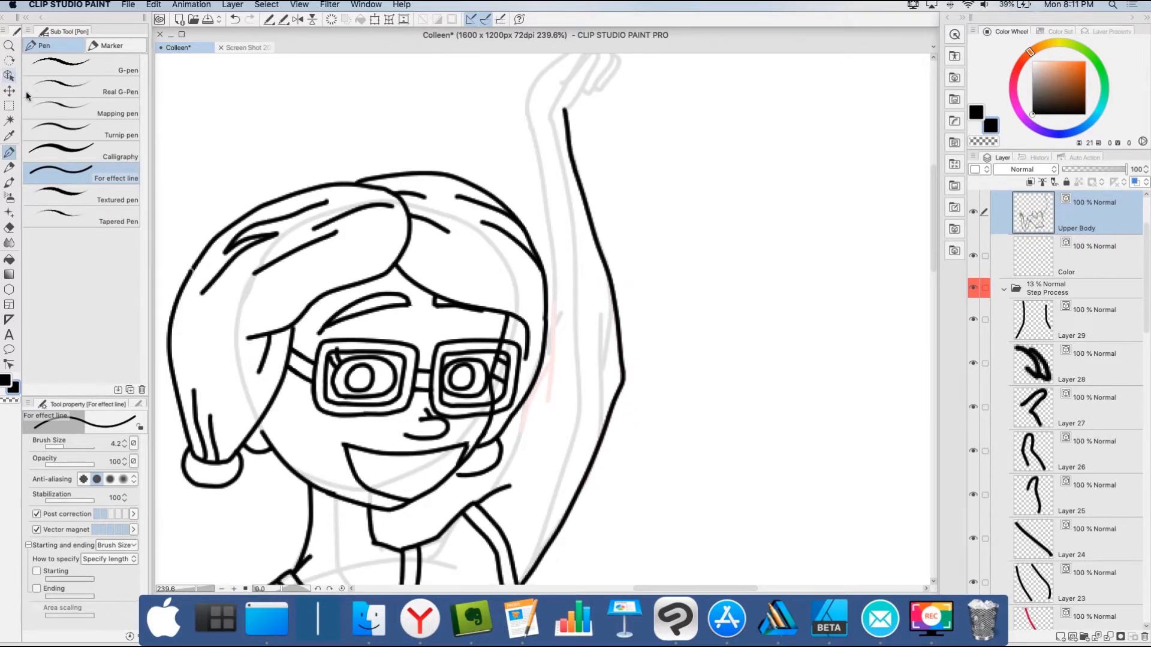
Simplify the raised arm's outer line below the elbow with Simplify vector line, and adjust its control points there.
click(9, 77)
scroll(618, 427, up, 5)
click(9, 364)
click(99, 111)
drag(618, 379, 560, 515)
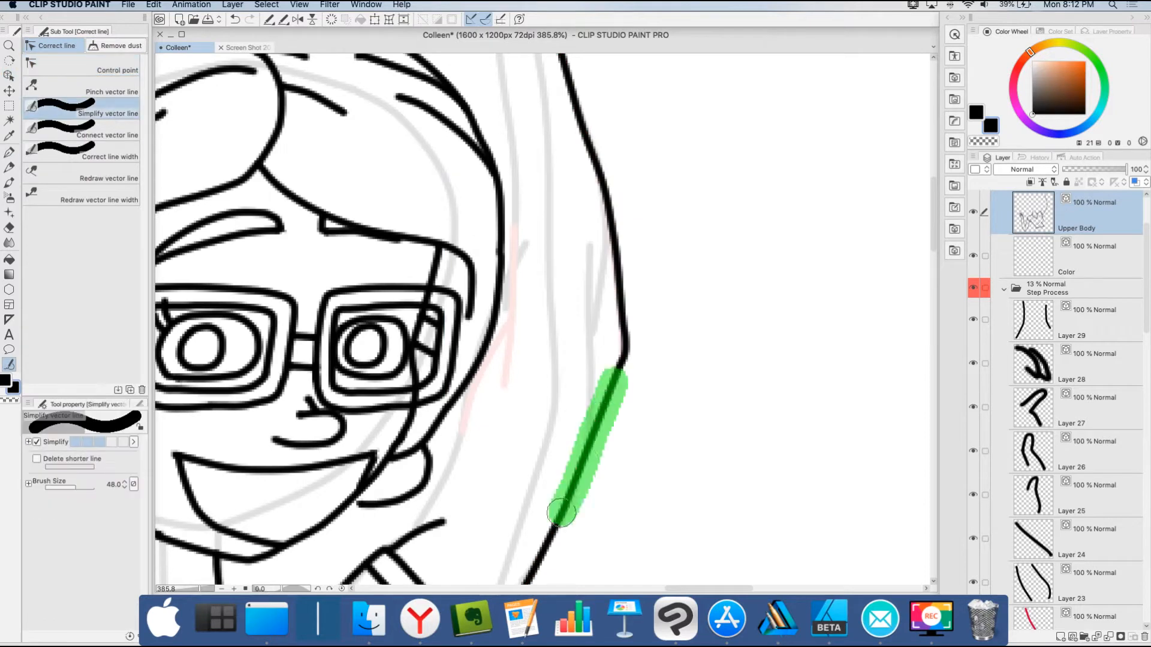
click(99, 66)
click(36, 444)
drag(622, 361, 604, 416)
drag(547, 542, 560, 517)
Draw the next contour line of the raised arm with the pen.
scroll(561, 517, down, 5)
key(p)
mouse_move(508, 205)
mouse_down()
mouse_move(533, 333)
mouse_move(521, 440)
mouse_up()
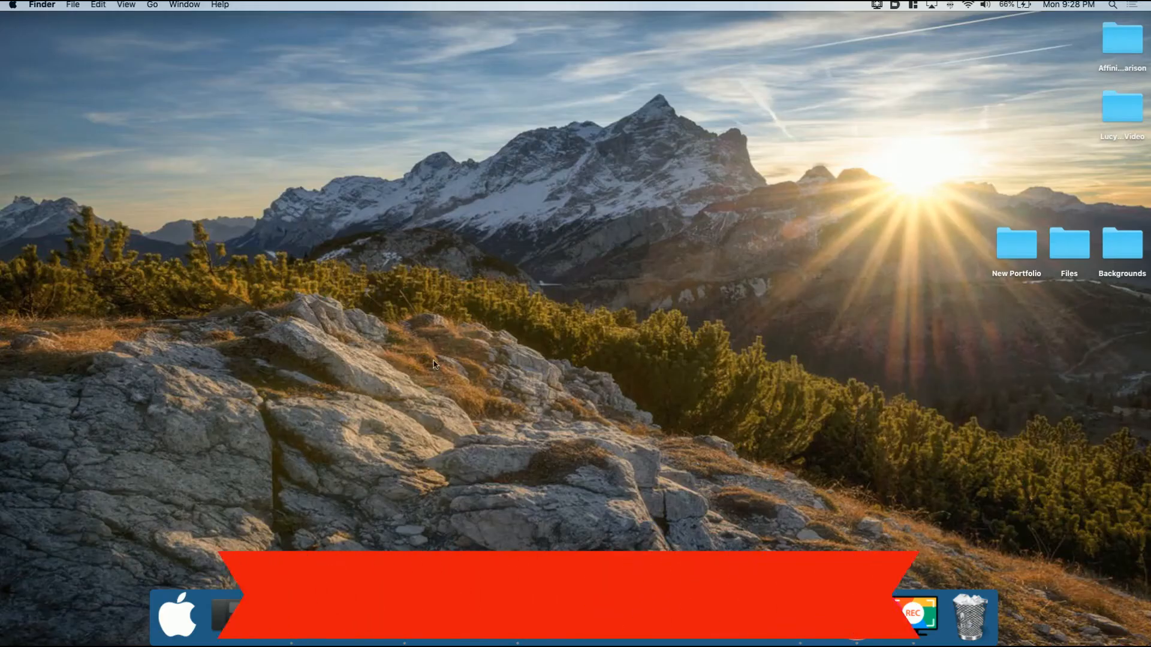
Launch Clip Studio Paint and create a new color illustration canvas of 1600 x 1200 px at 72 resolution.
click(179, 613)
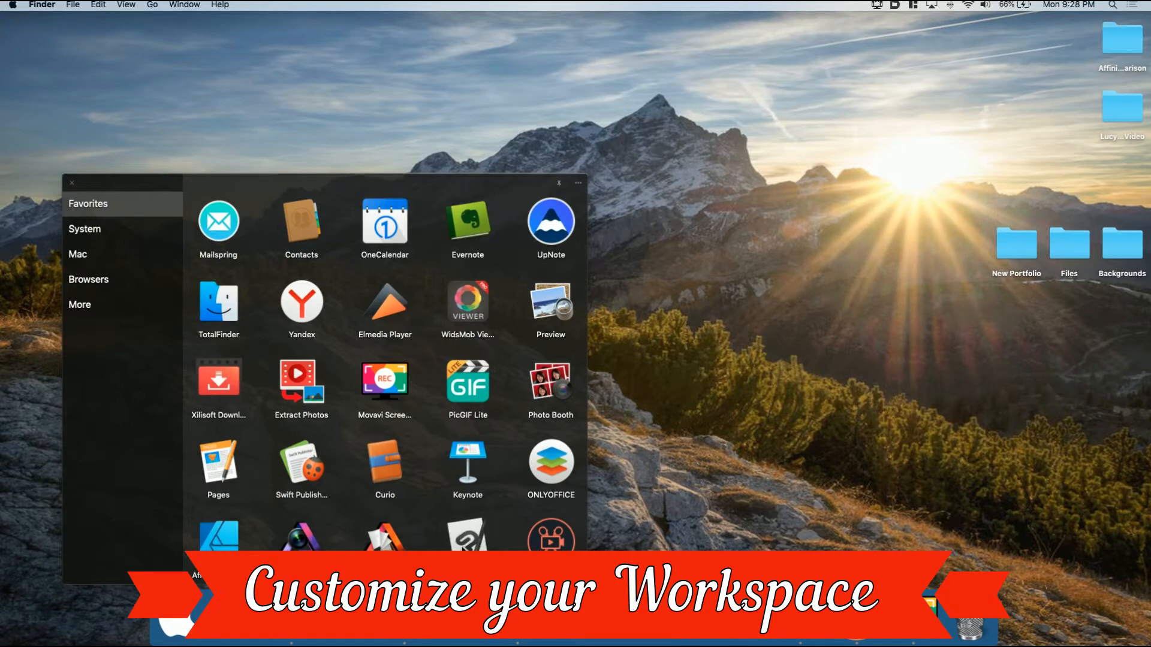
click(477, 536)
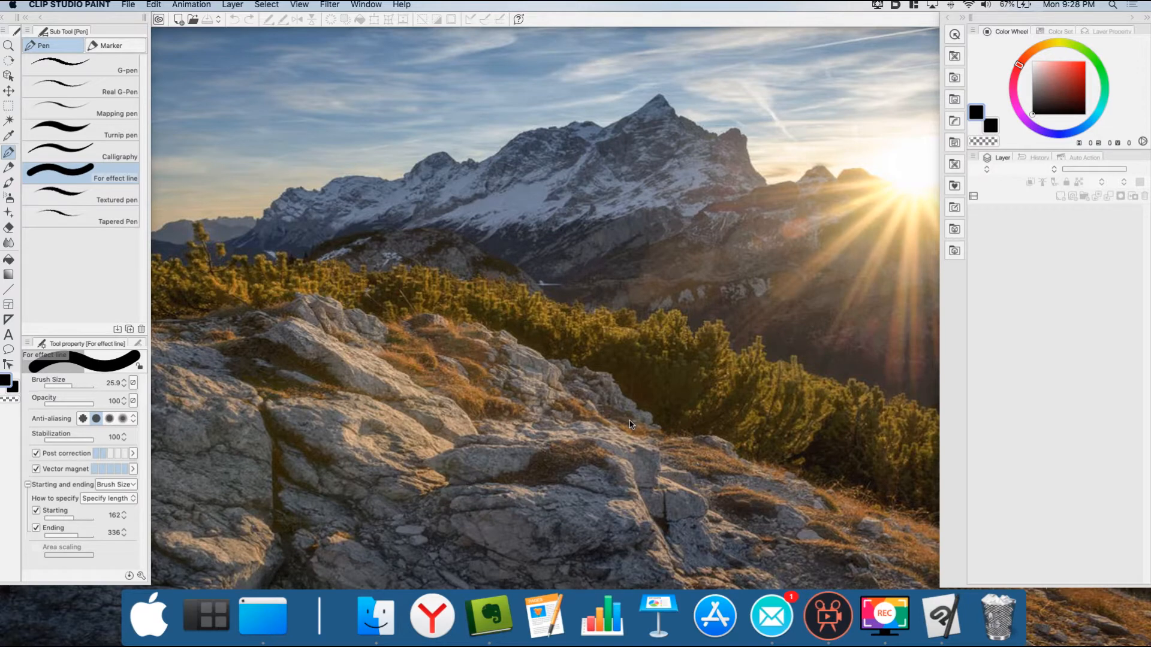
click(128, 6)
click(133, 18)
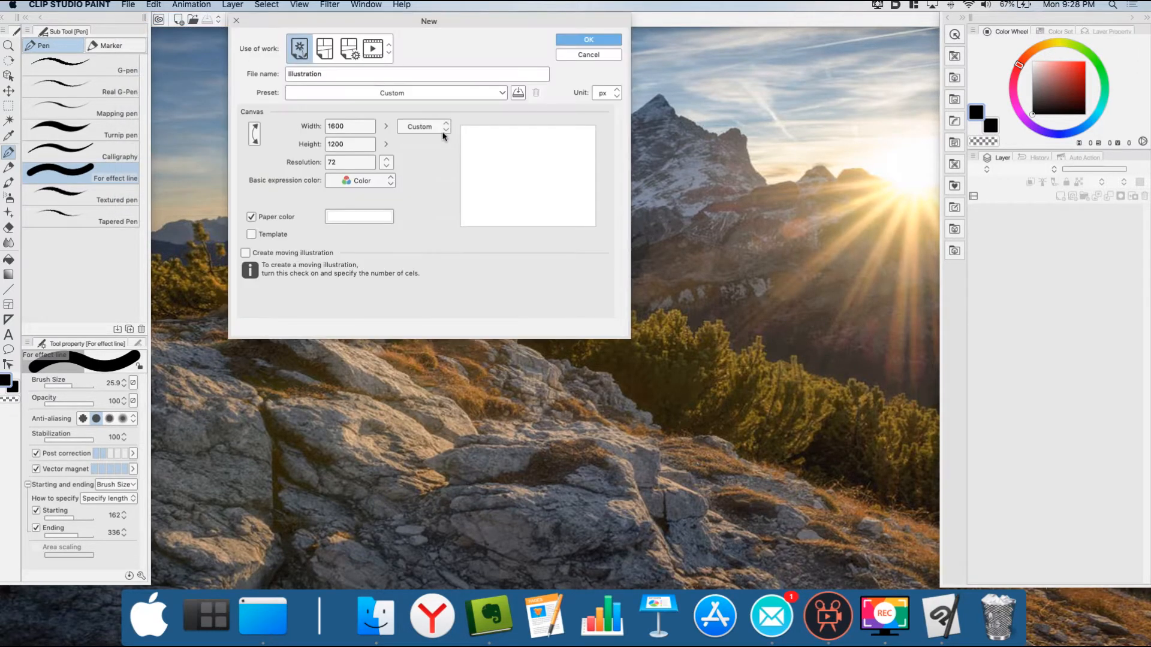
click(582, 40)
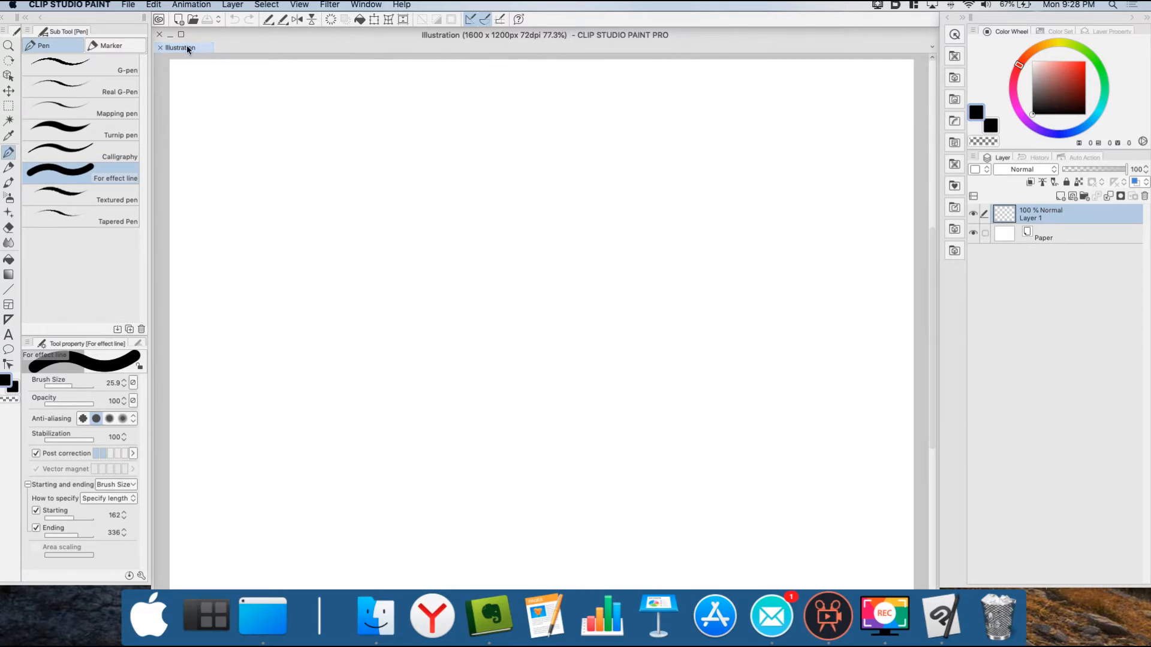
Reset the workspace's palette layout to default.
drag(60, 30, 84, 36)
click(357, 5)
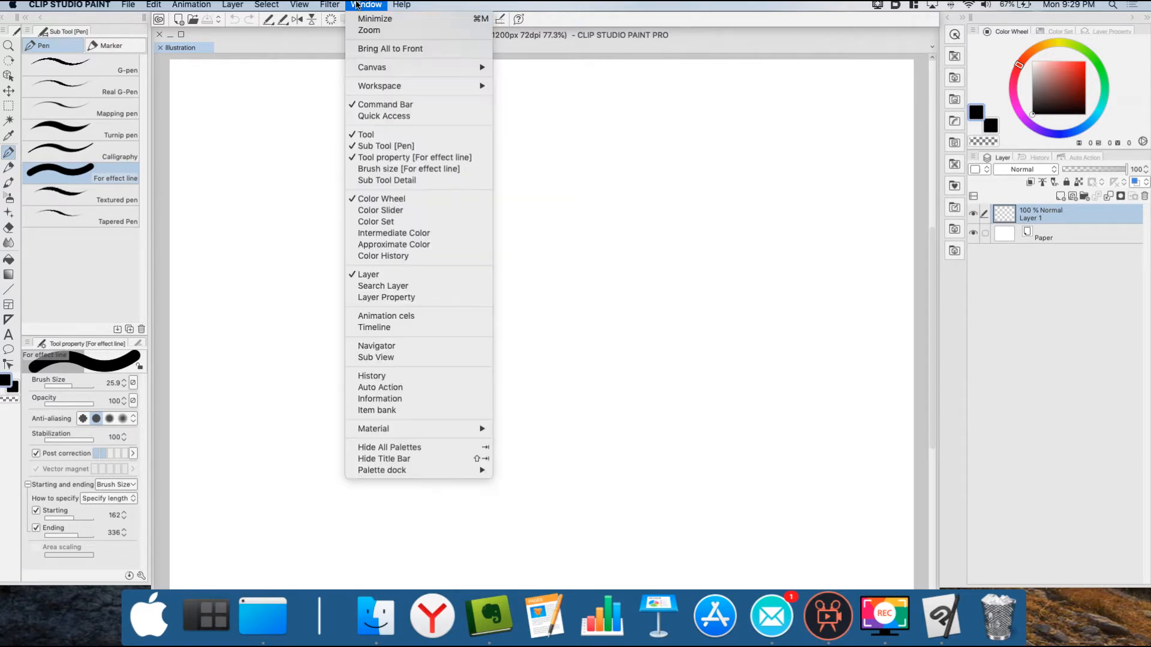
mouse_move(453, 90)
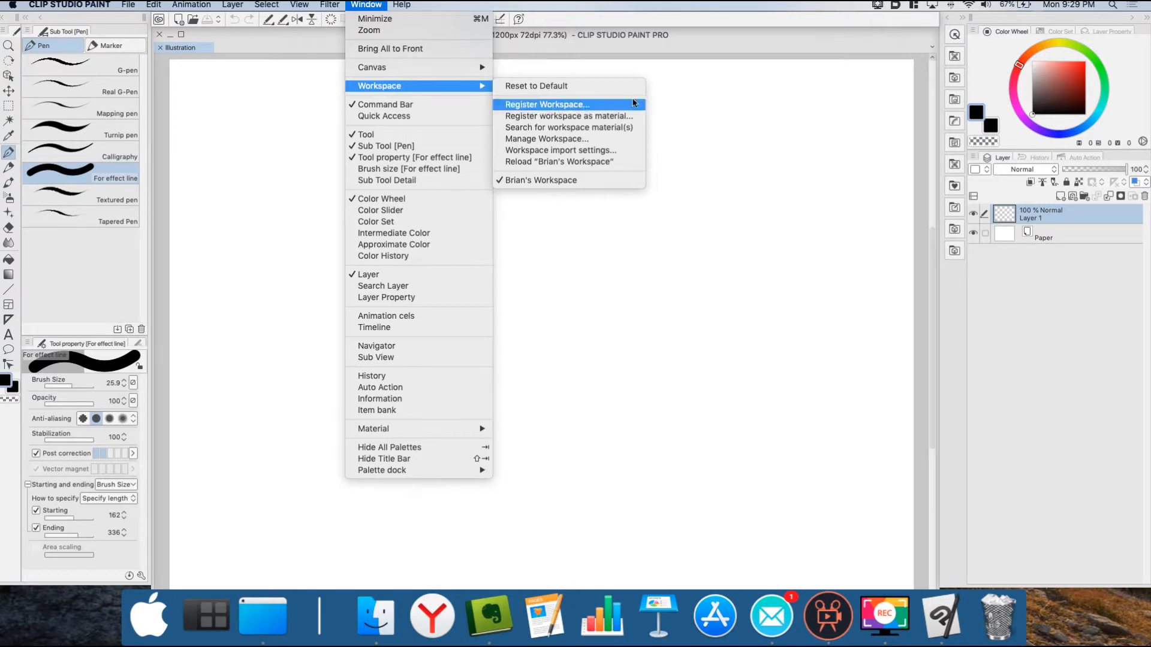
click(602, 91)
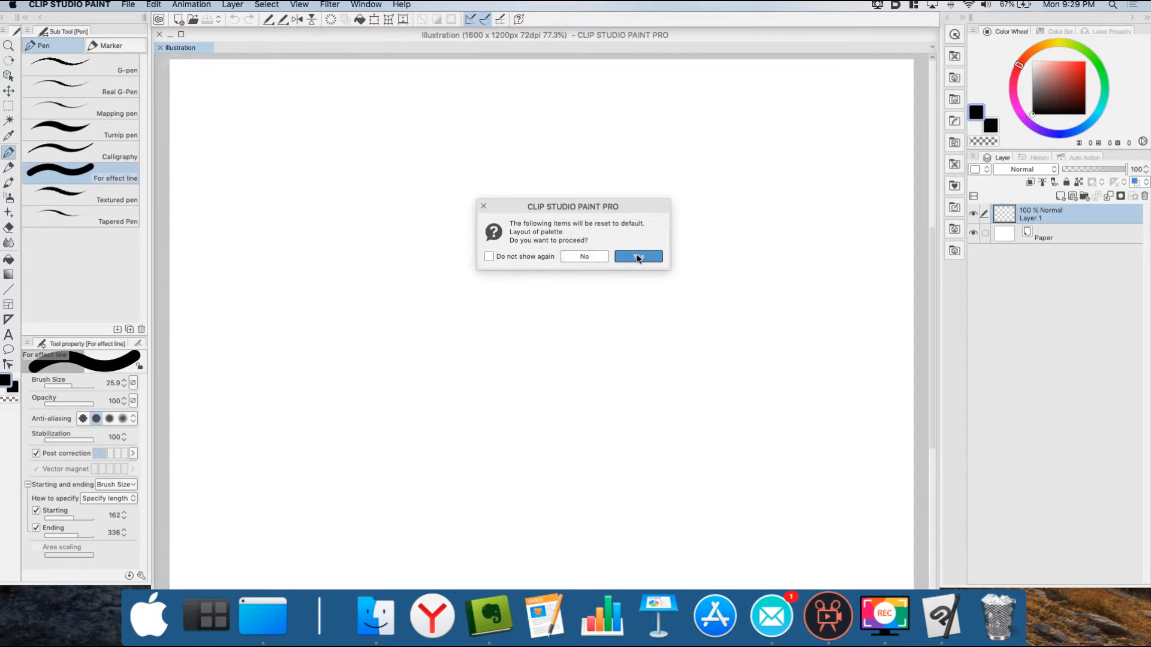
click(641, 258)
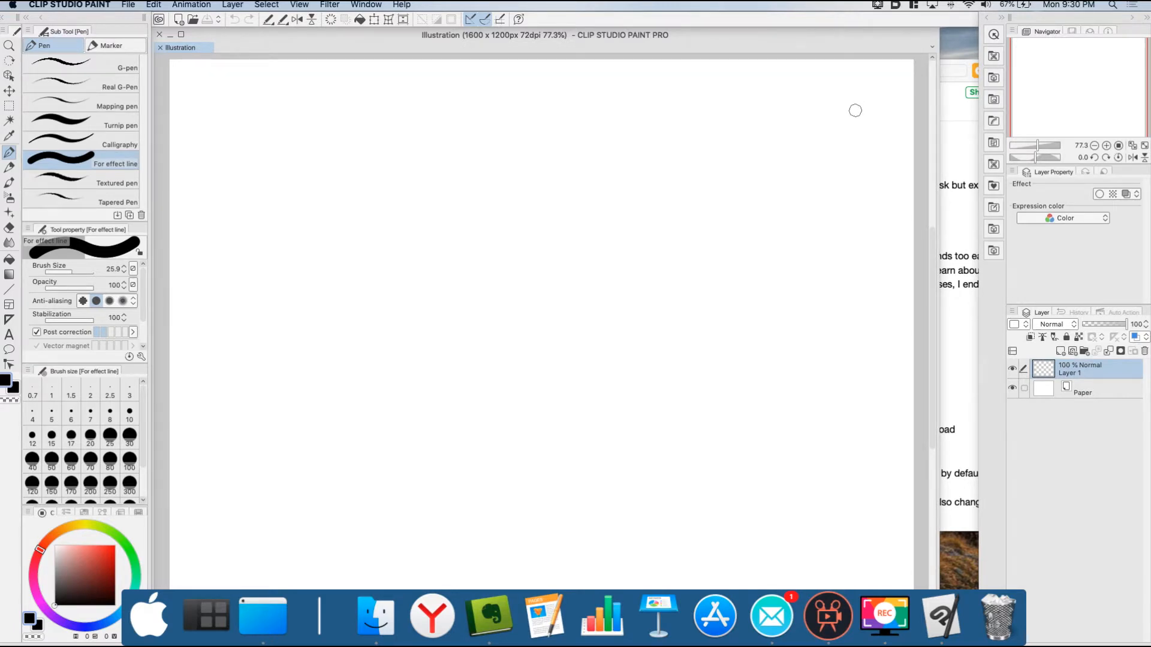
Reload the registered custom workspace with its shortcut, command bar and unit settings, and widen the canvas window to meet the palette dock.
click(366, 4)
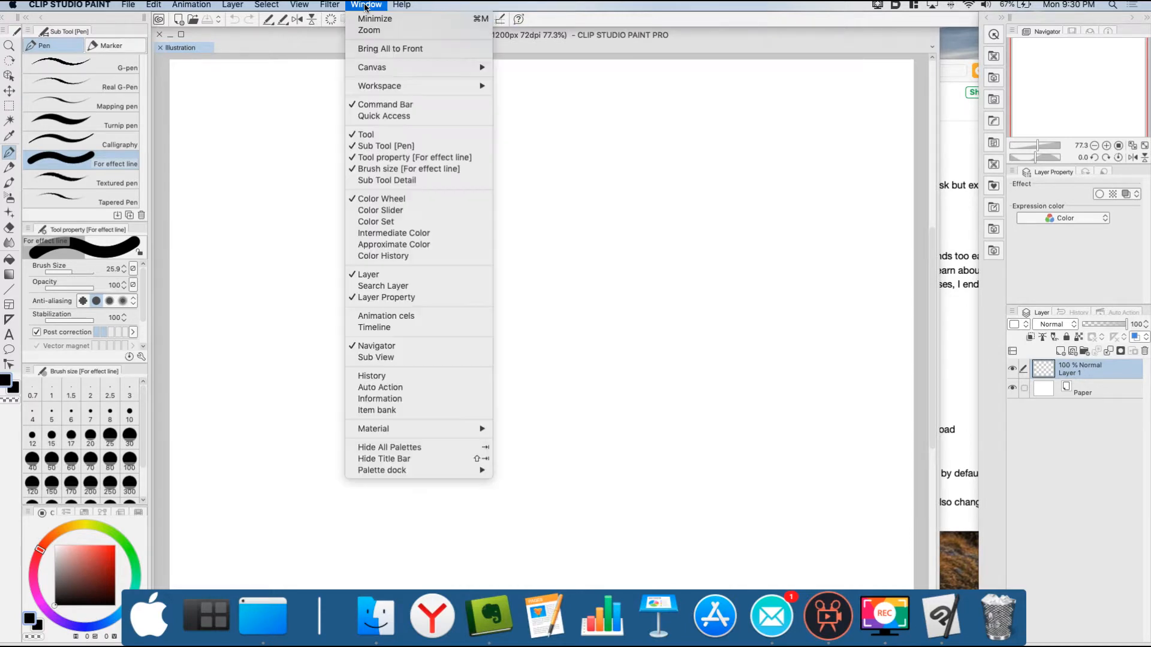
mouse_move(400, 86)
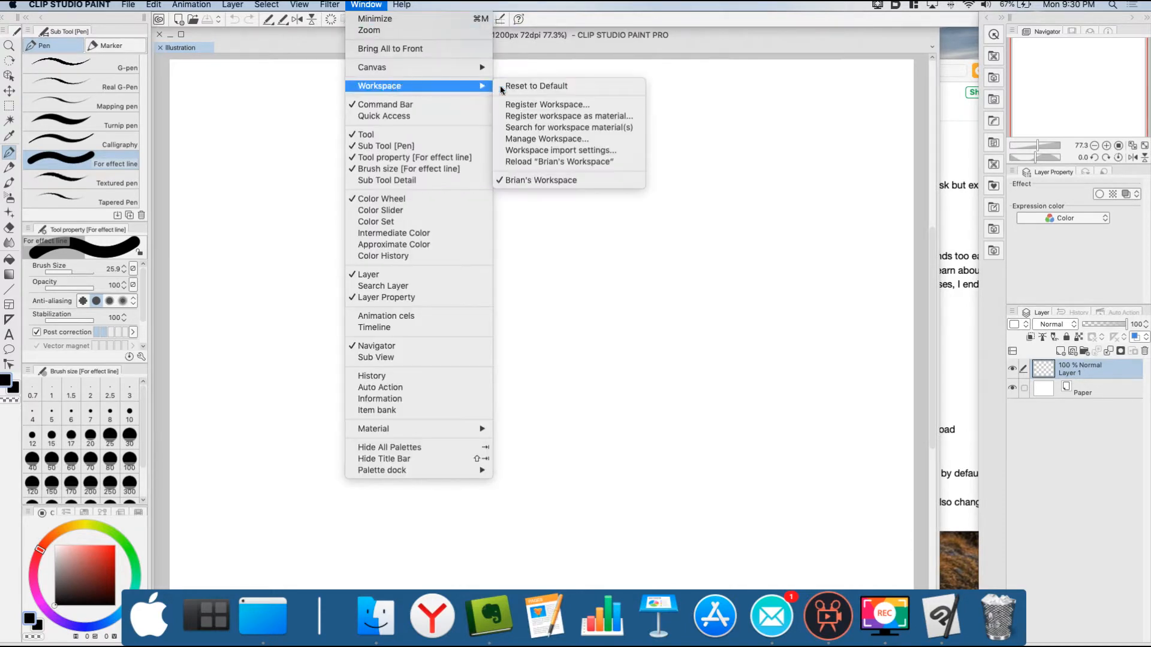
click(591, 163)
click(686, 262)
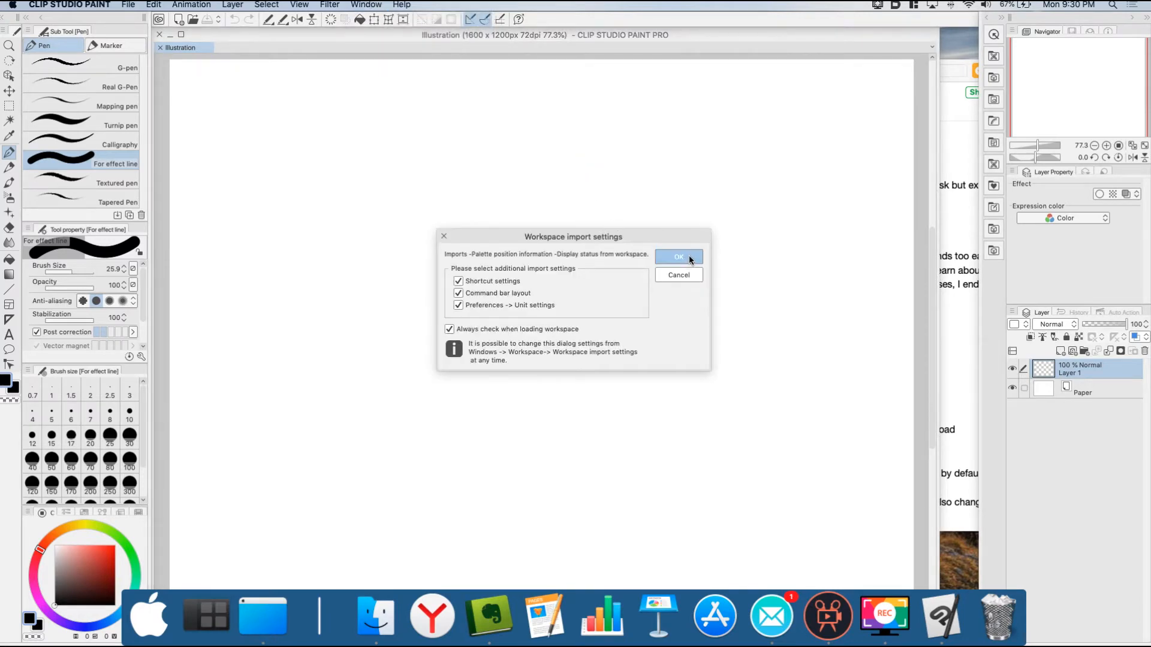
click(677, 262)
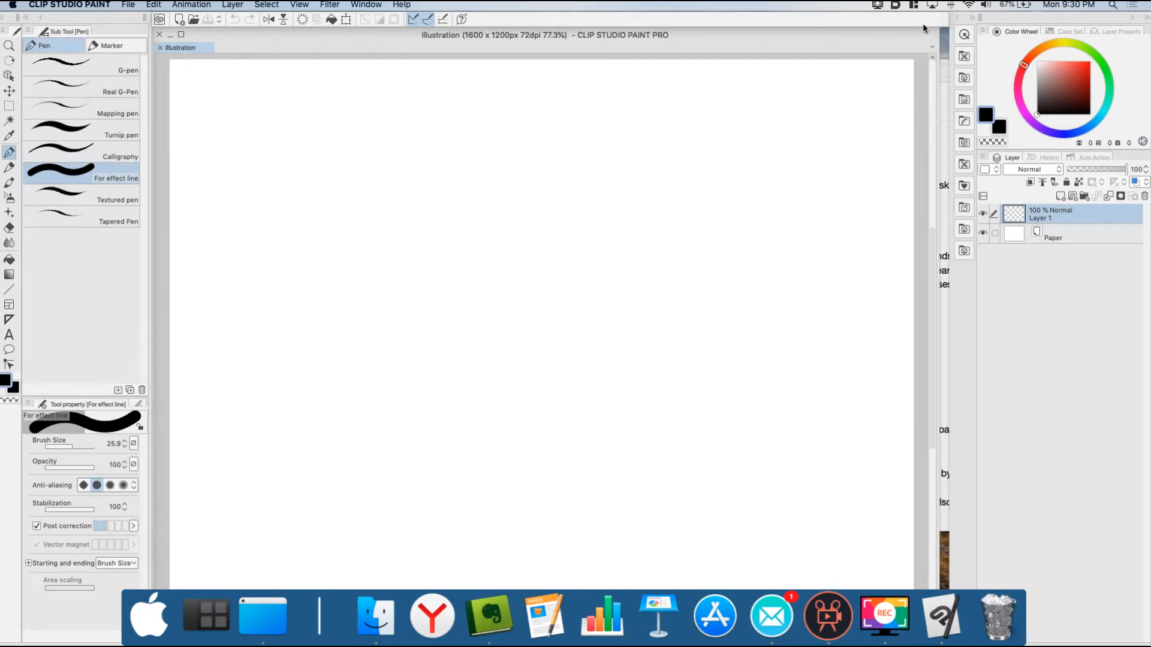
drag(937, 44, 948, 41)
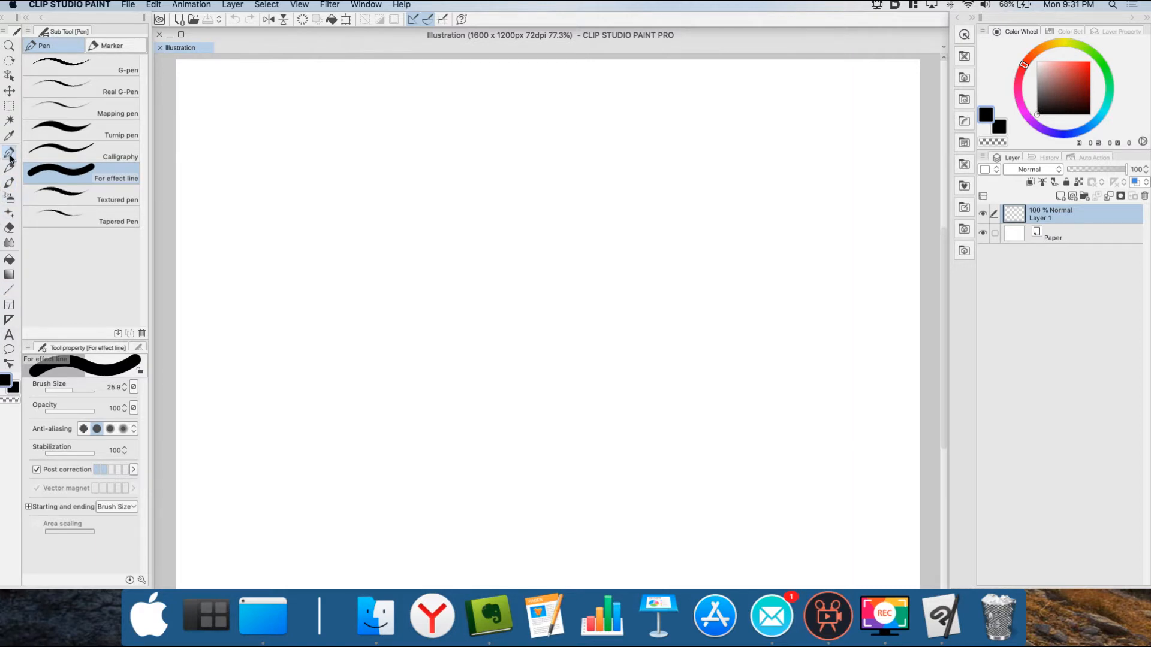
Draw a thick wavy stroke across the empty canvas with the For effect line pen at brush size 25.9.
click(8, 123)
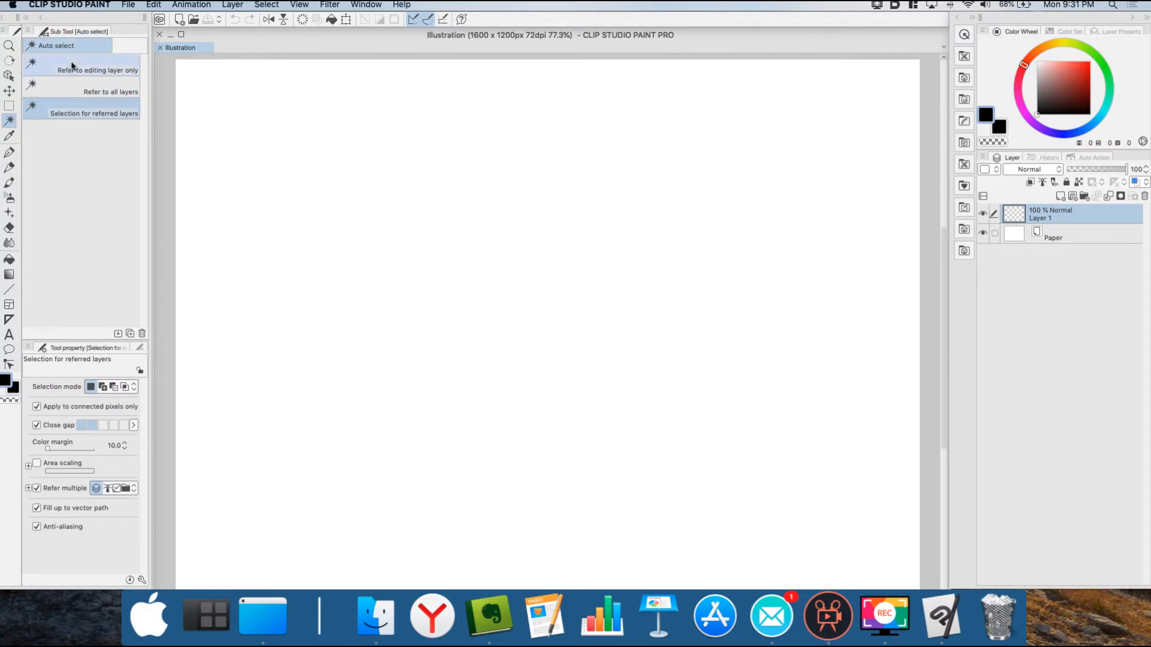
click(9, 153)
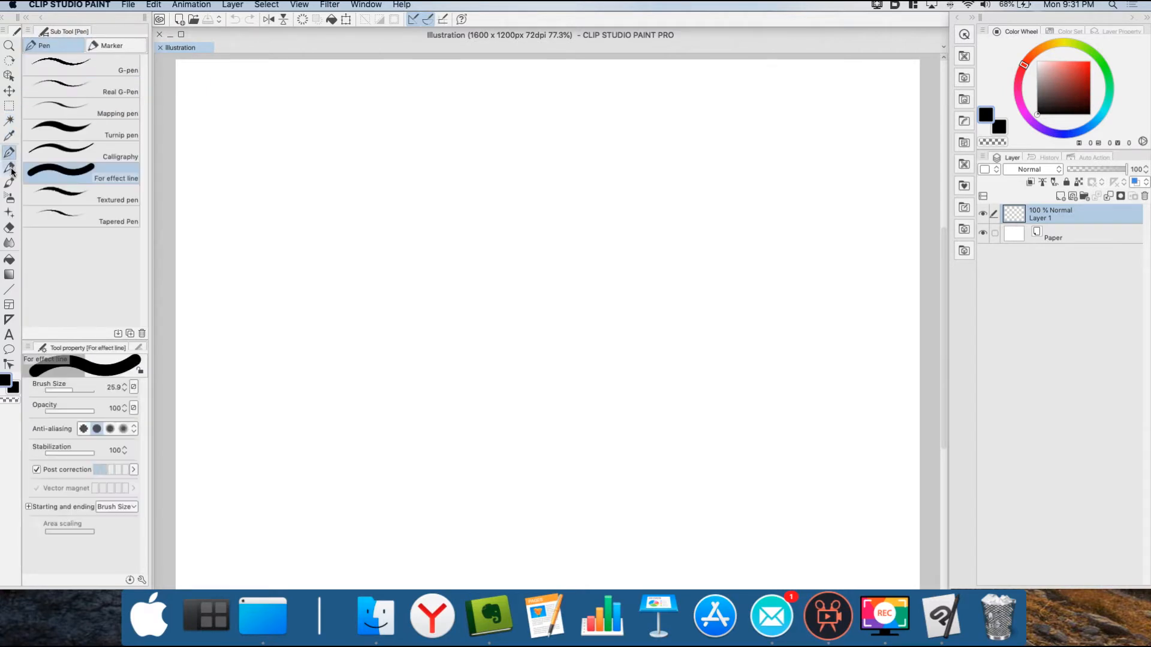
click(11, 172)
click(9, 153)
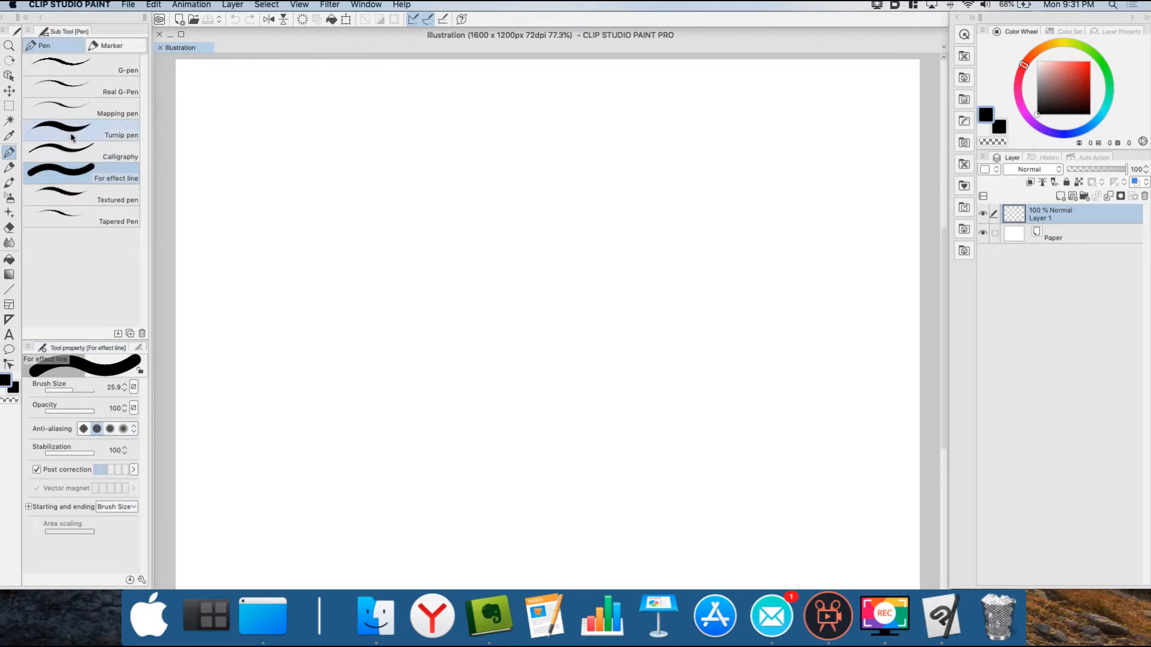
click(84, 93)
click(45, 174)
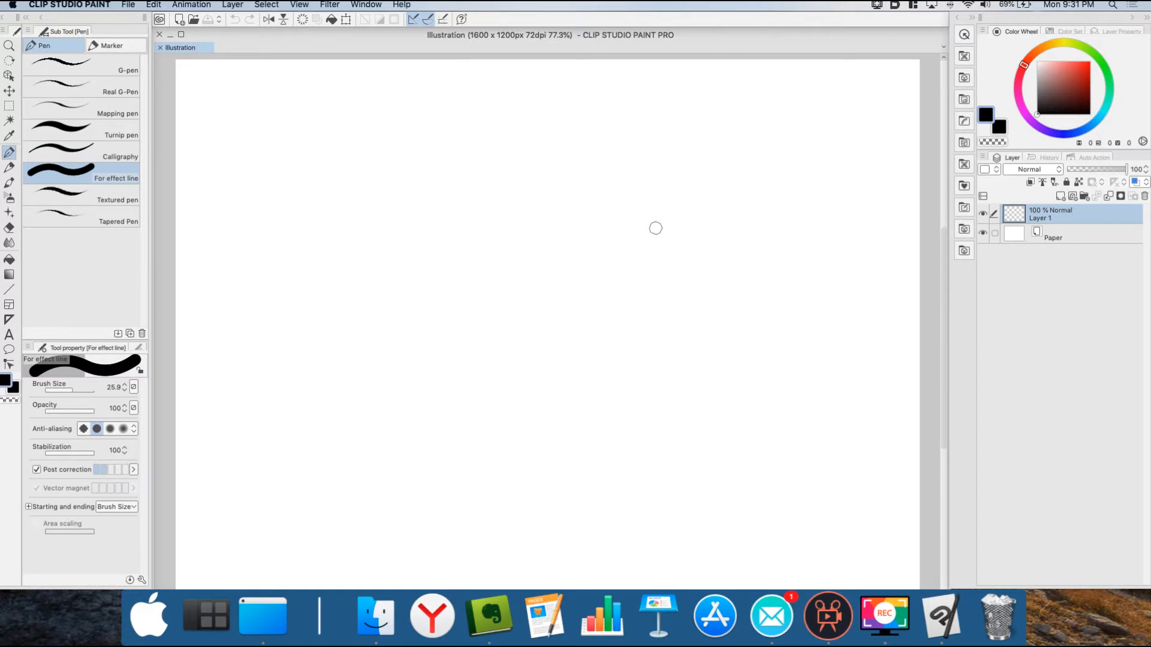
mouse_move(301, 285)
mouse_down()
mouse_move(390, 243)
mouse_move(420, 357)
mouse_move(500, 380)
mouse_move(681, 264)
mouse_up()
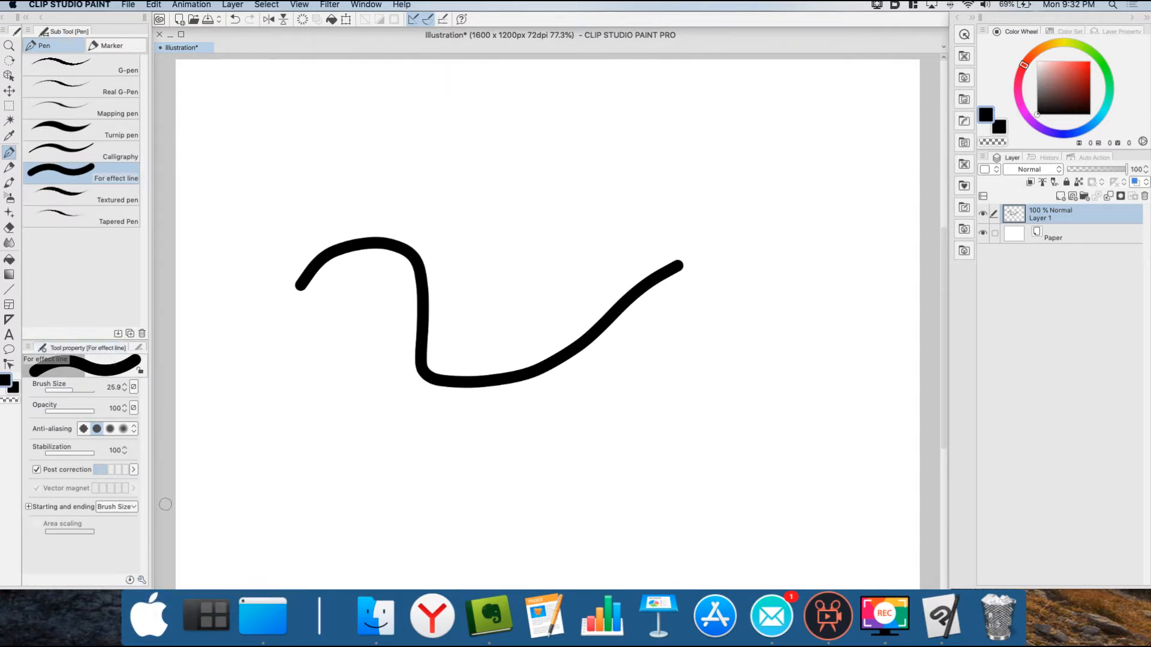
Examine the For effect line pen's detailed settings, including brush size, anti-aliasing, brush shape, brush tip, spraying effect, stroke, watercolor edge and anti-overflow.
click(142, 580)
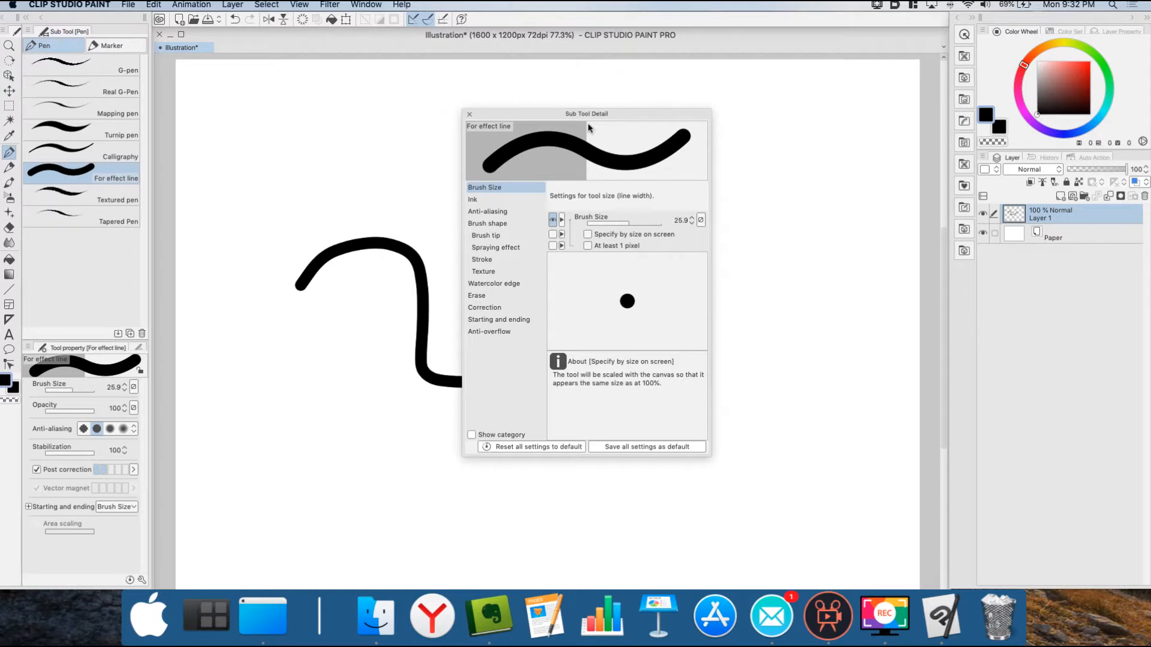
click(502, 210)
click(501, 223)
click(501, 248)
click(506, 282)
click(511, 330)
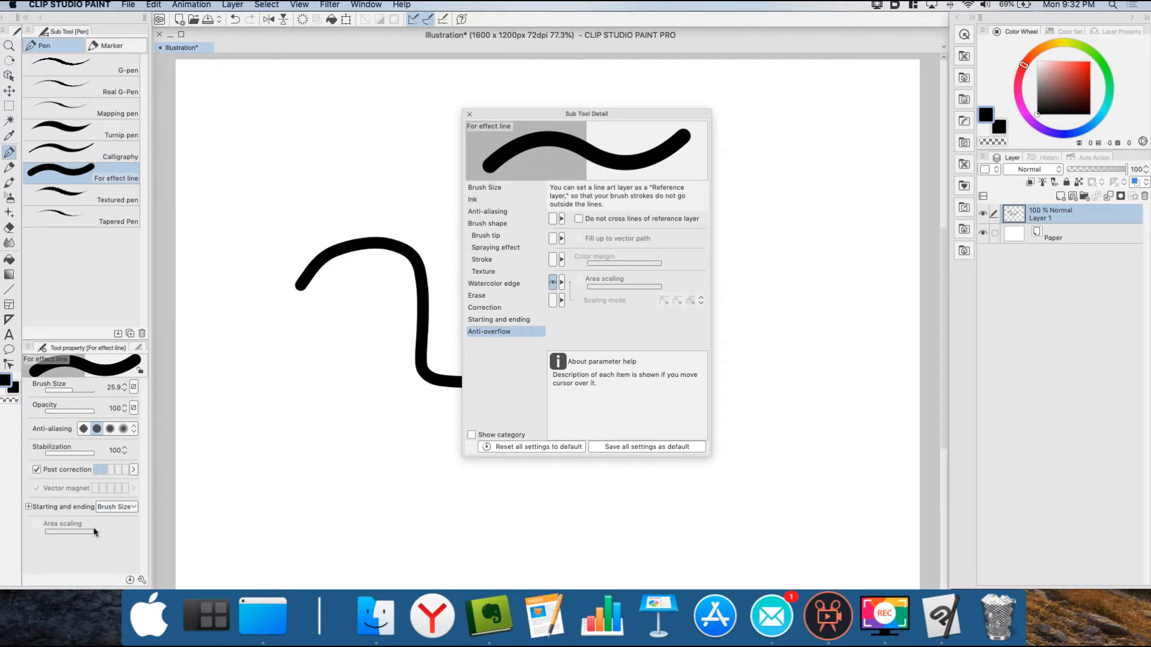
click(509, 211)
click(501, 186)
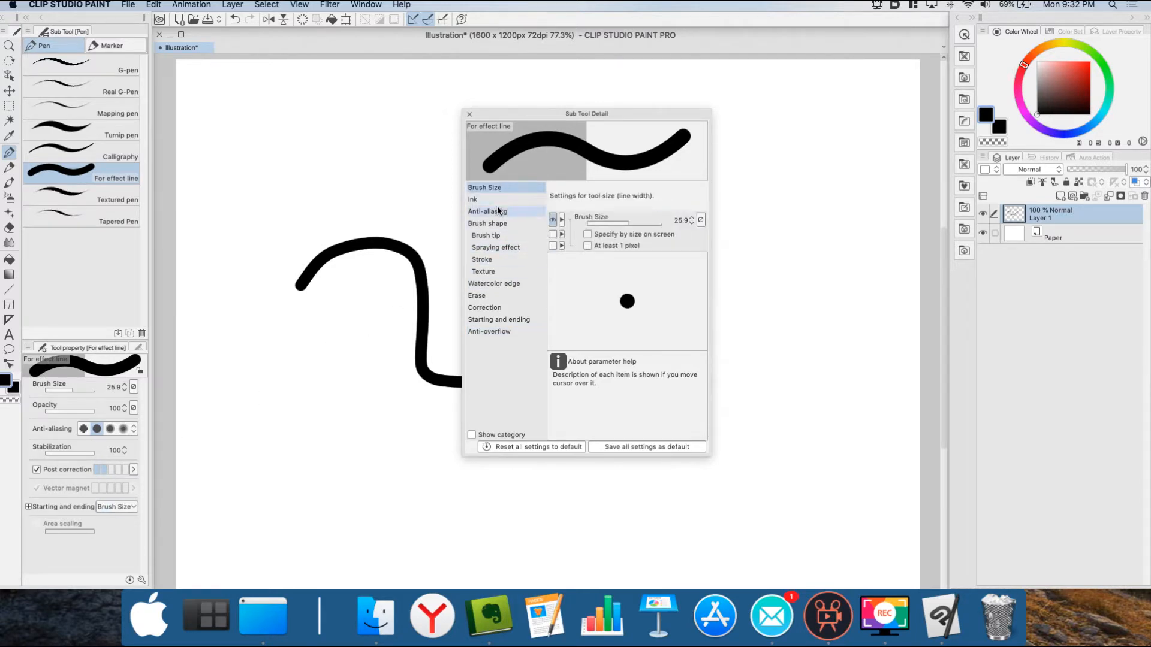
click(495, 261)
click(494, 246)
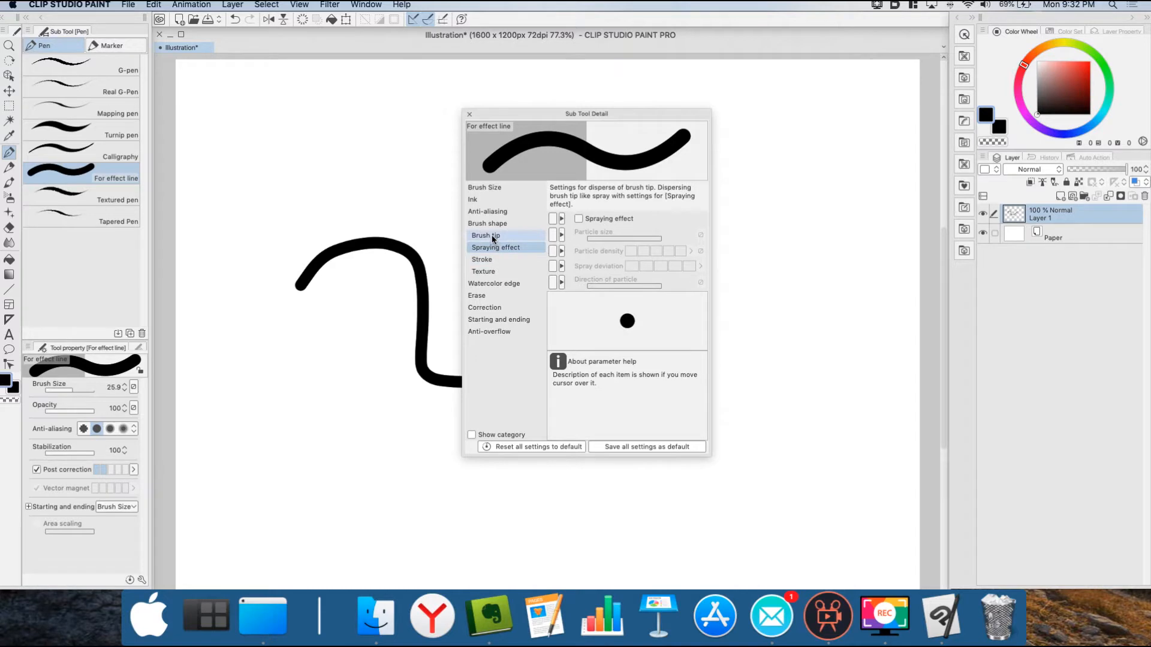
click(493, 236)
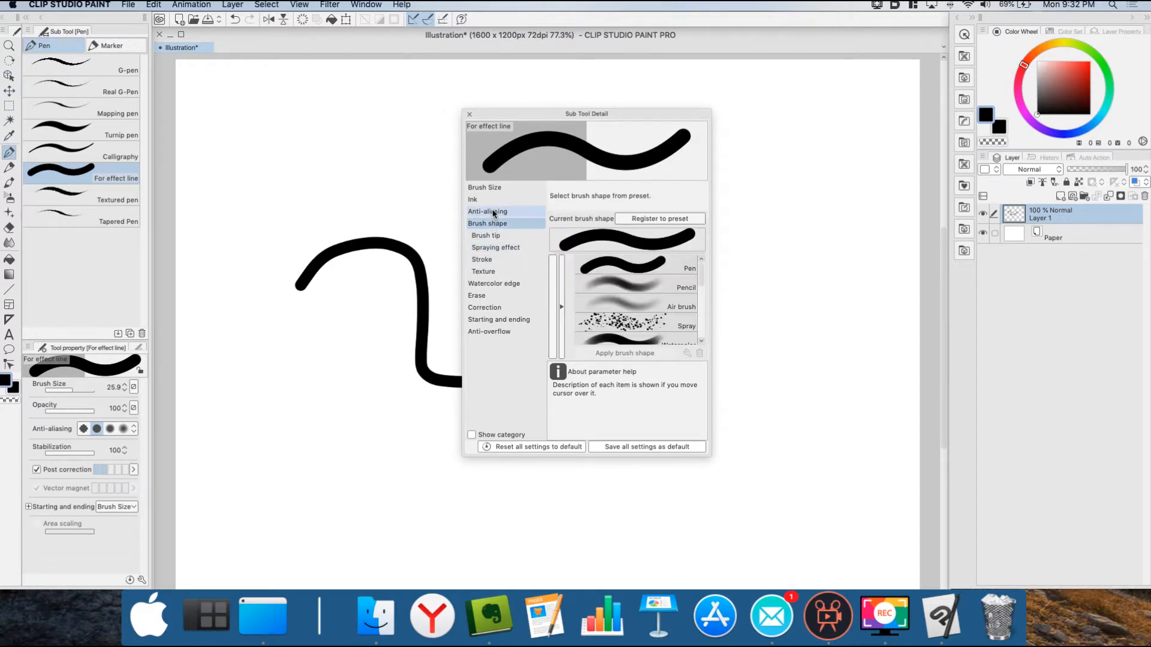
click(492, 211)
Hide the pen's Stabilization correction setting from its tool properties, and show it there again.
click(497, 307)
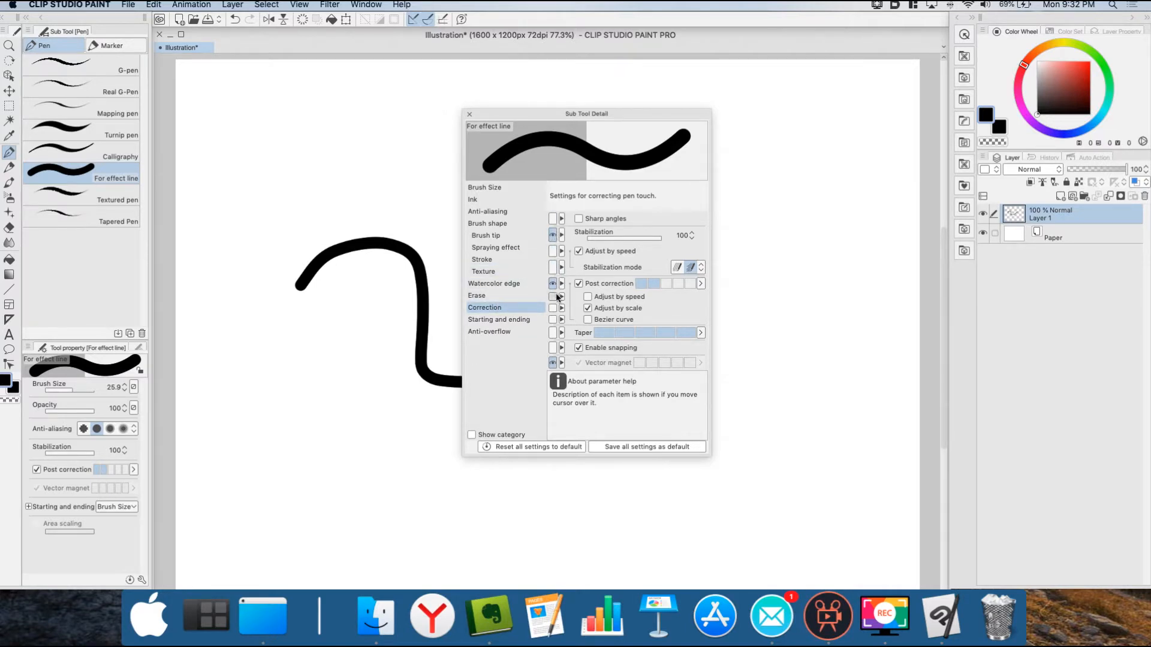
click(552, 236)
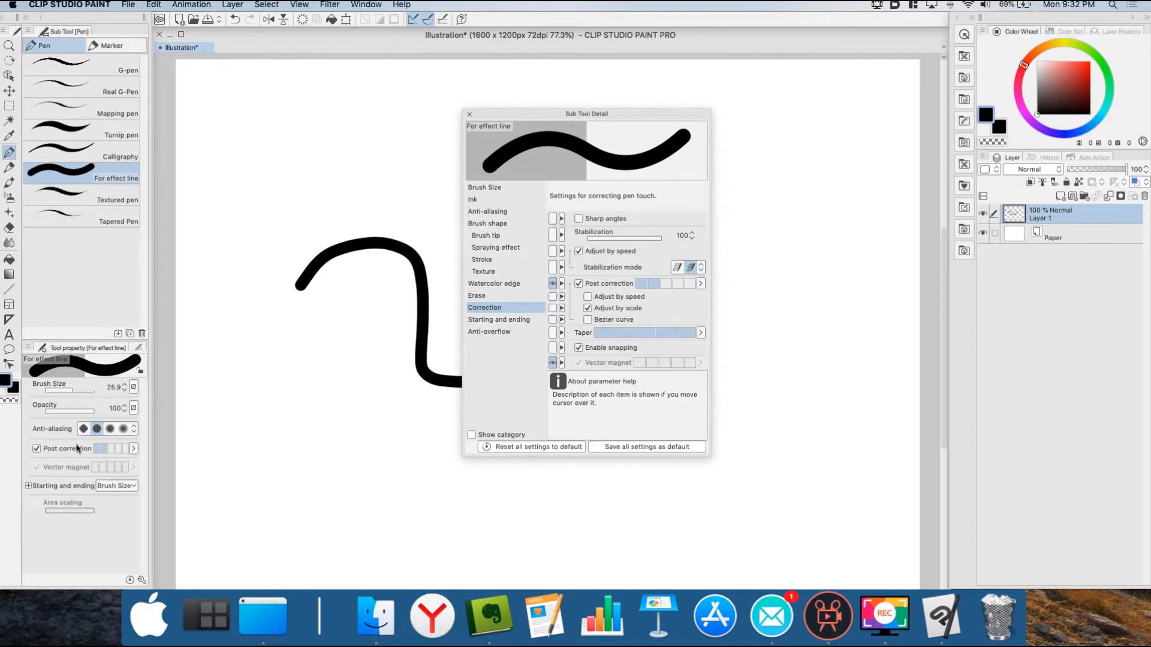
click(553, 235)
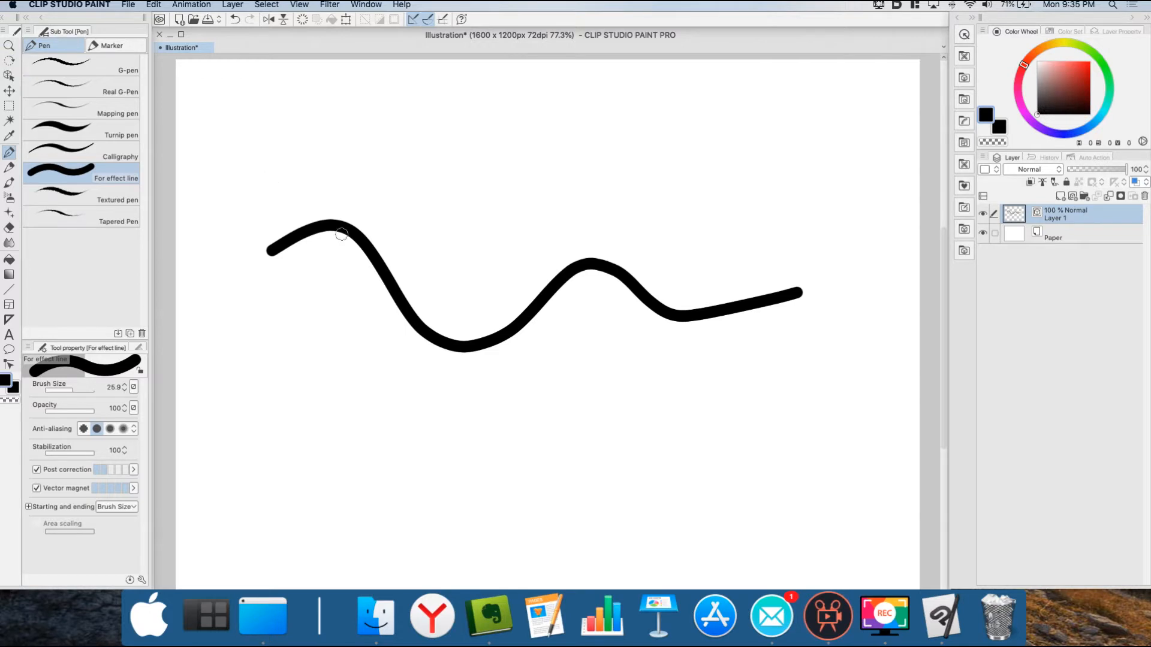
Scale the wavy vector line up to about 103%, and distort it by raising the upper-right corner of its bounding box slightly.
click(346, 19)
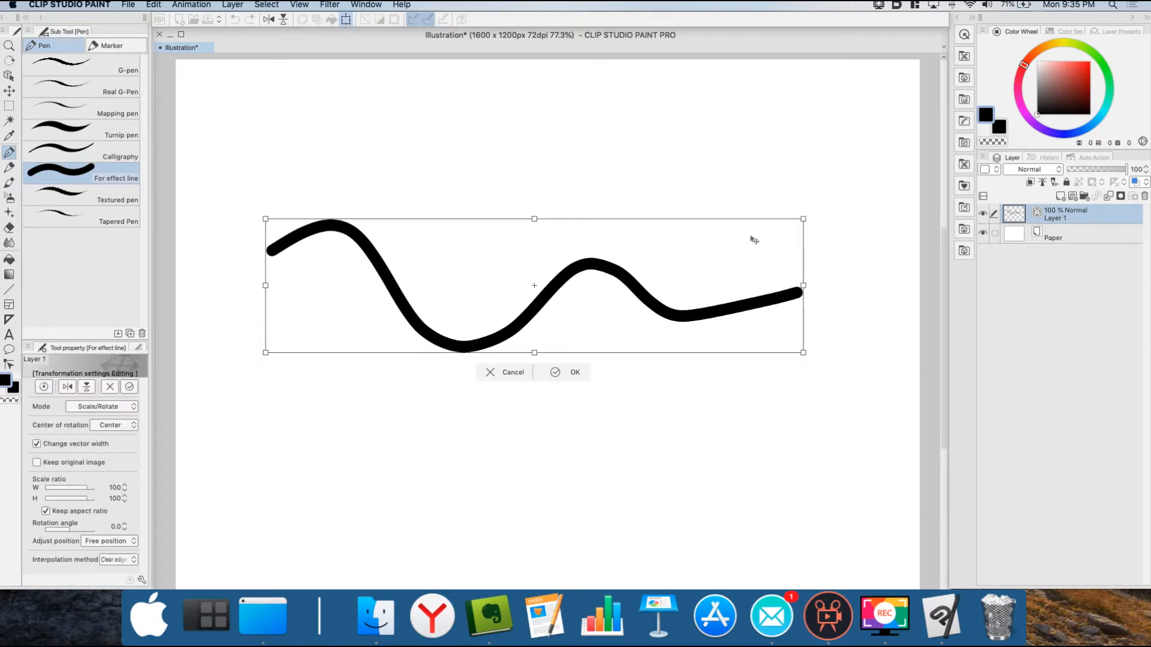
mouse_move(806, 220)
mouse_down()
mouse_move(753, 172)
mouse_move(869, 136)
mouse_move(809, 142)
mouse_move(837, 128)
mouse_move(818, 132)
mouse_up()
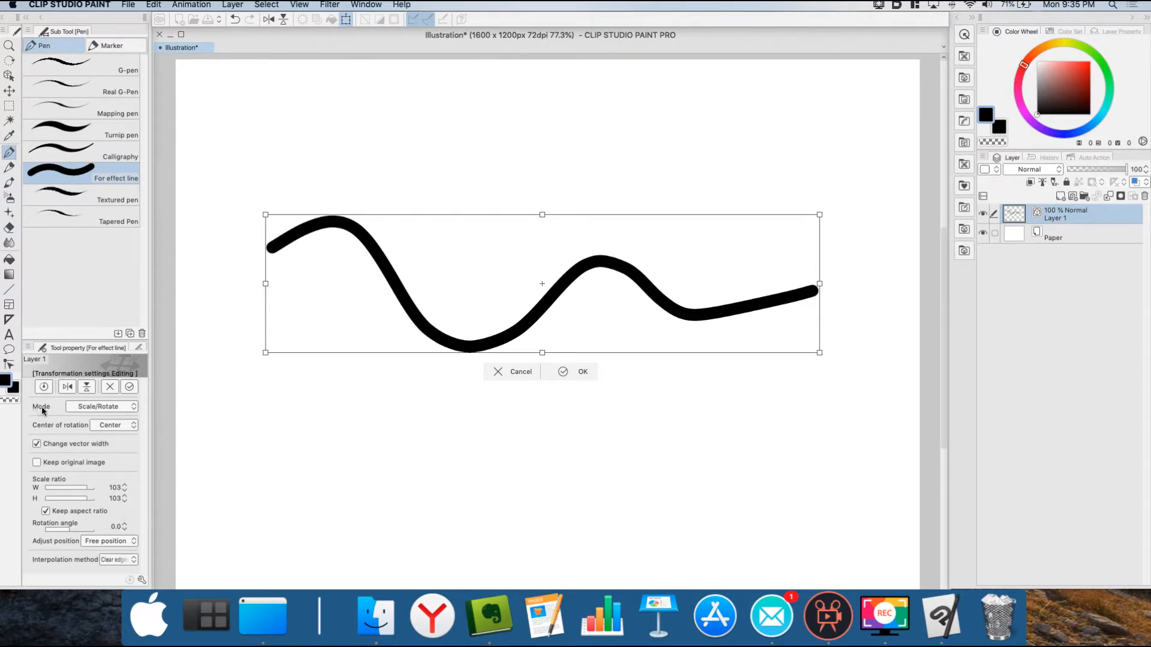
click(132, 408)
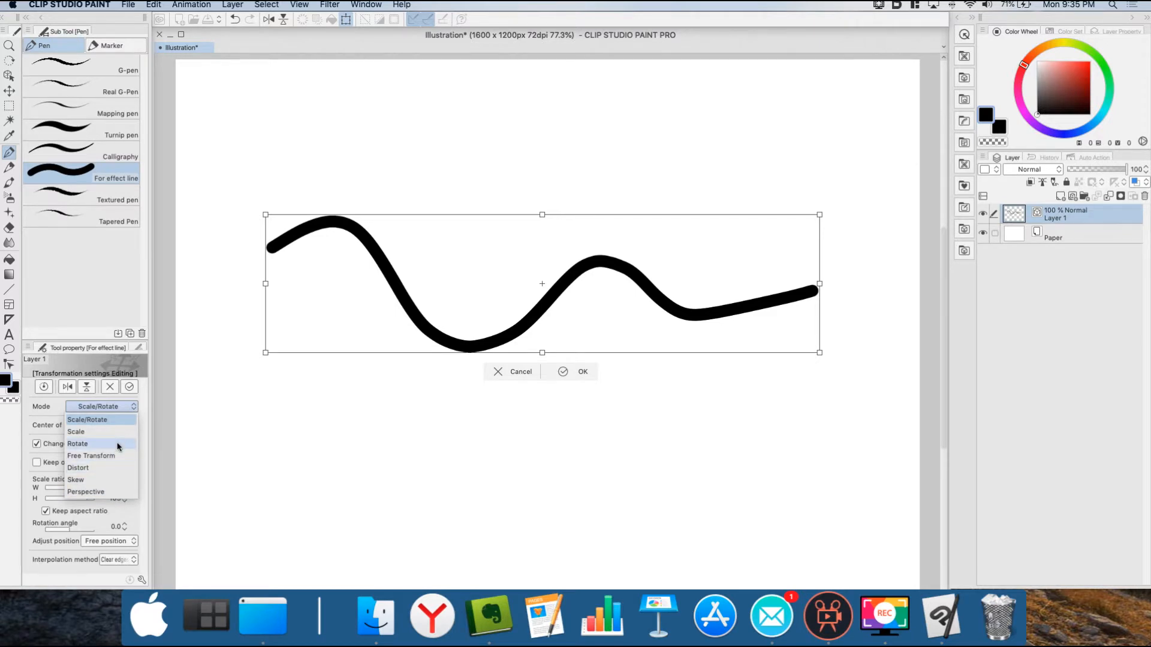
click(113, 468)
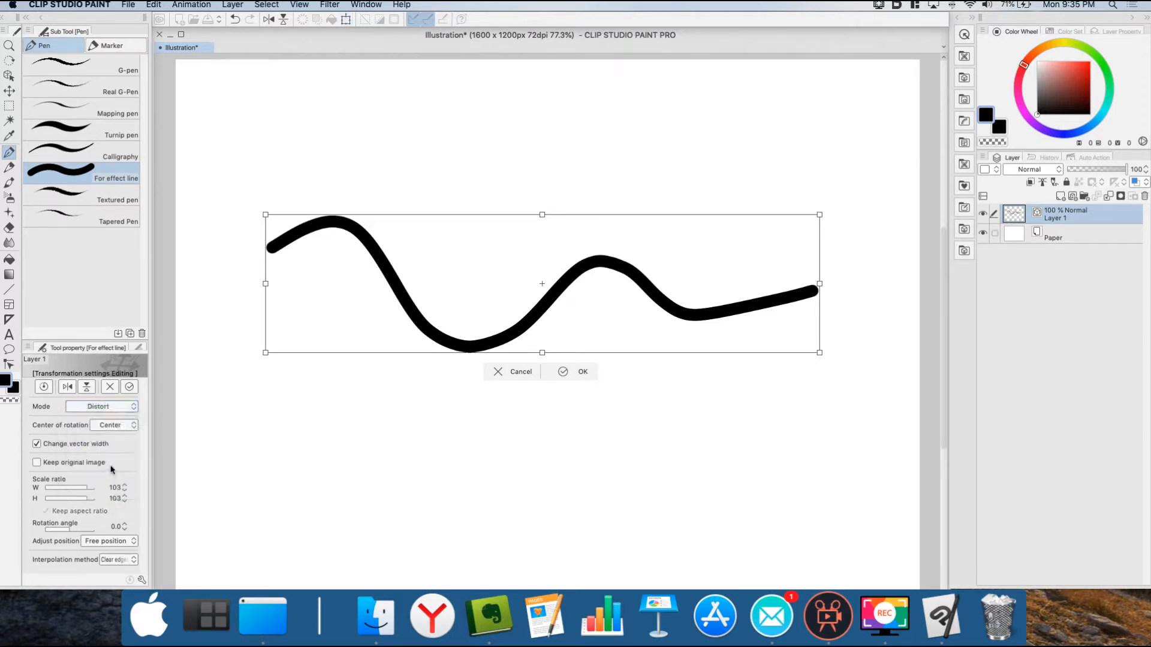
mouse_move(819, 216)
mouse_down()
mouse_move(707, 113)
mouse_move(798, 113)
mouse_move(802, 197)
mouse_move(801, 116)
mouse_move(804, 144)
mouse_move(797, 127)
mouse_up()
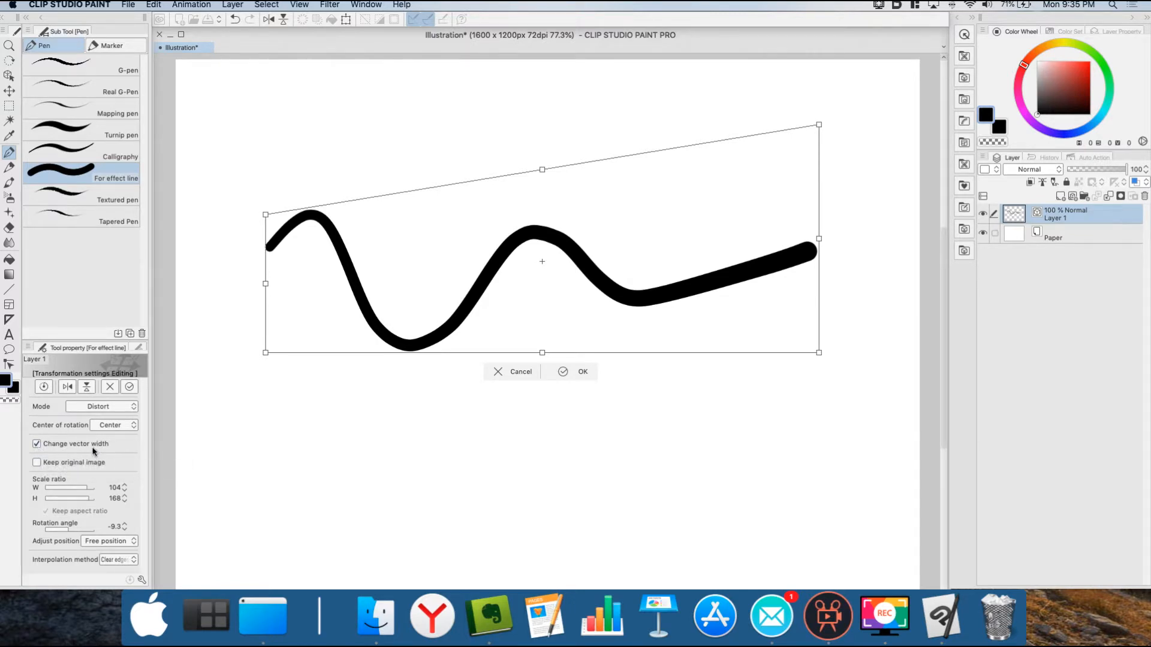
drag(820, 127, 820, 188)
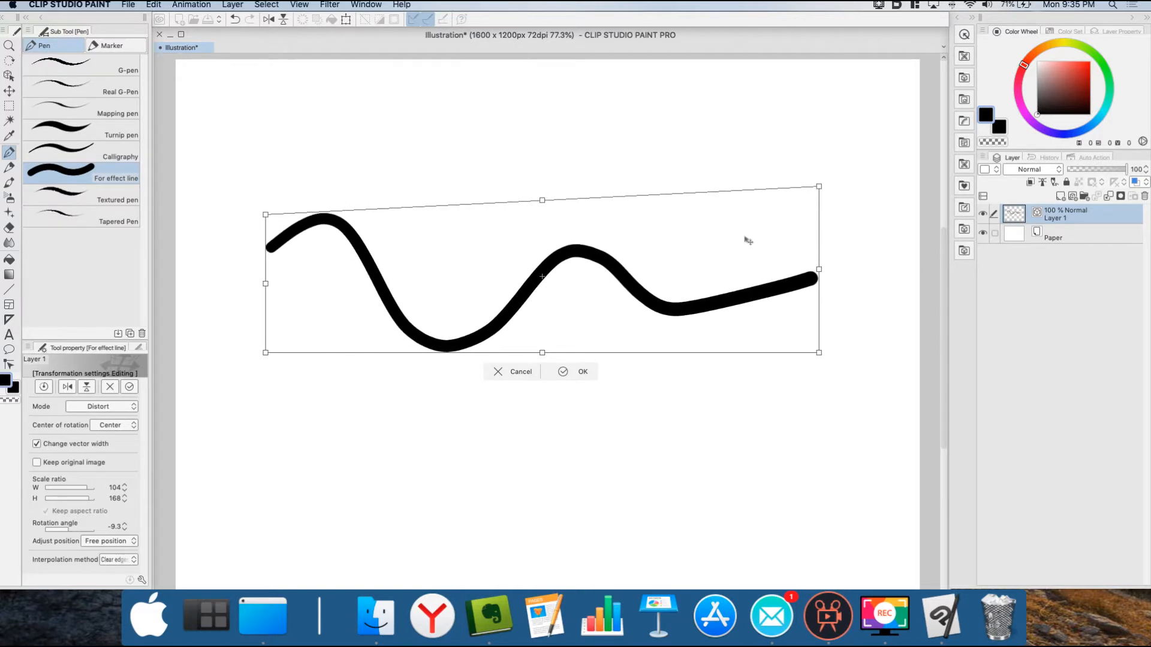
With Change vector width turned off, narrow the line's upper side in Perspective mode and apply the transformation.
click(38, 445)
click(135, 406)
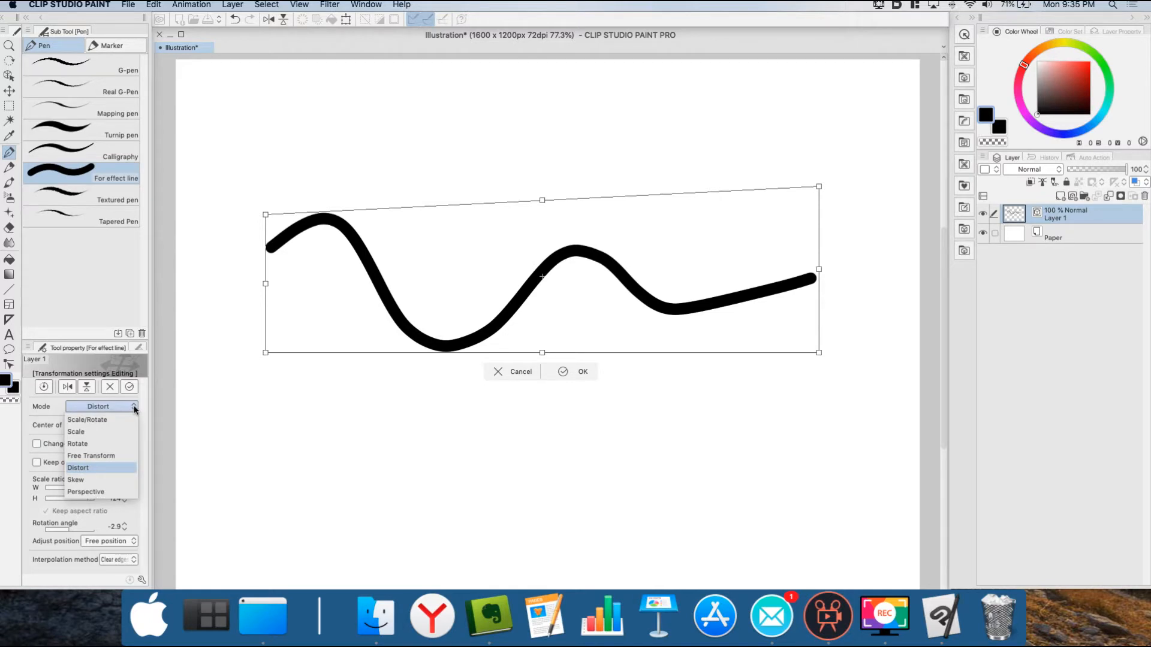
click(89, 493)
mouse_move(819, 187)
mouse_down()
mouse_move(773, 105)
mouse_move(759, 130)
mouse_move(779, 183)
mouse_move(596, 169)
mouse_move(707, 191)
mouse_move(809, 90)
mouse_move(650, 118)
mouse_move(722, 114)
mouse_up()
click(572, 373)
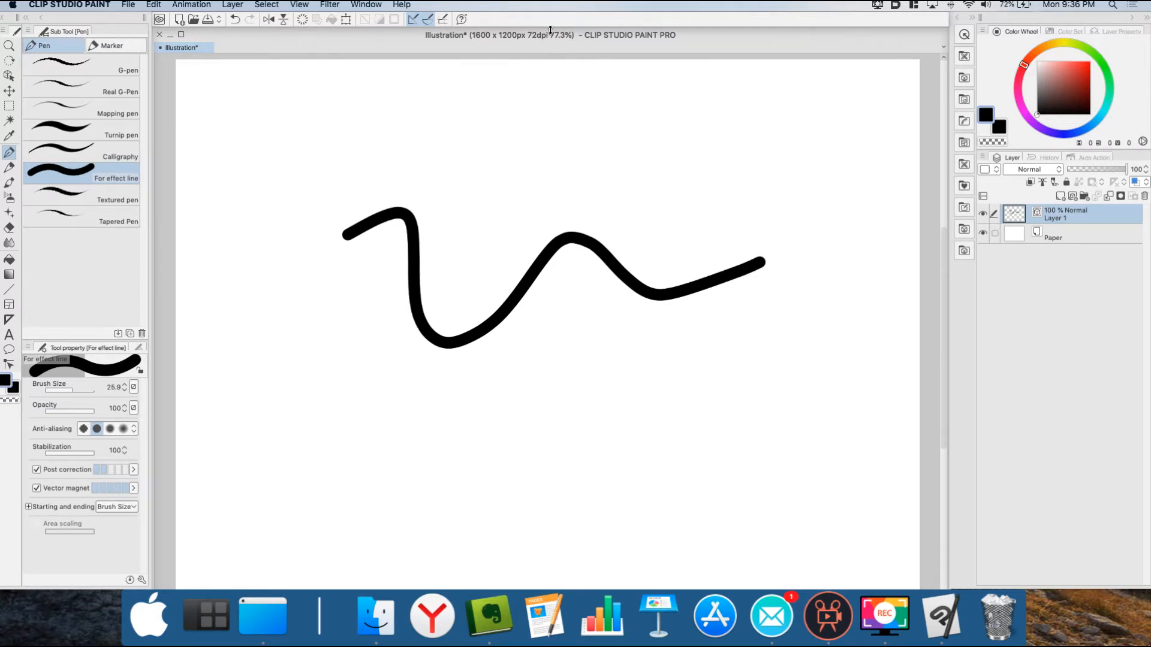
Add the Flip Horizontal transform command to the command bar.
right_click(492, 19)
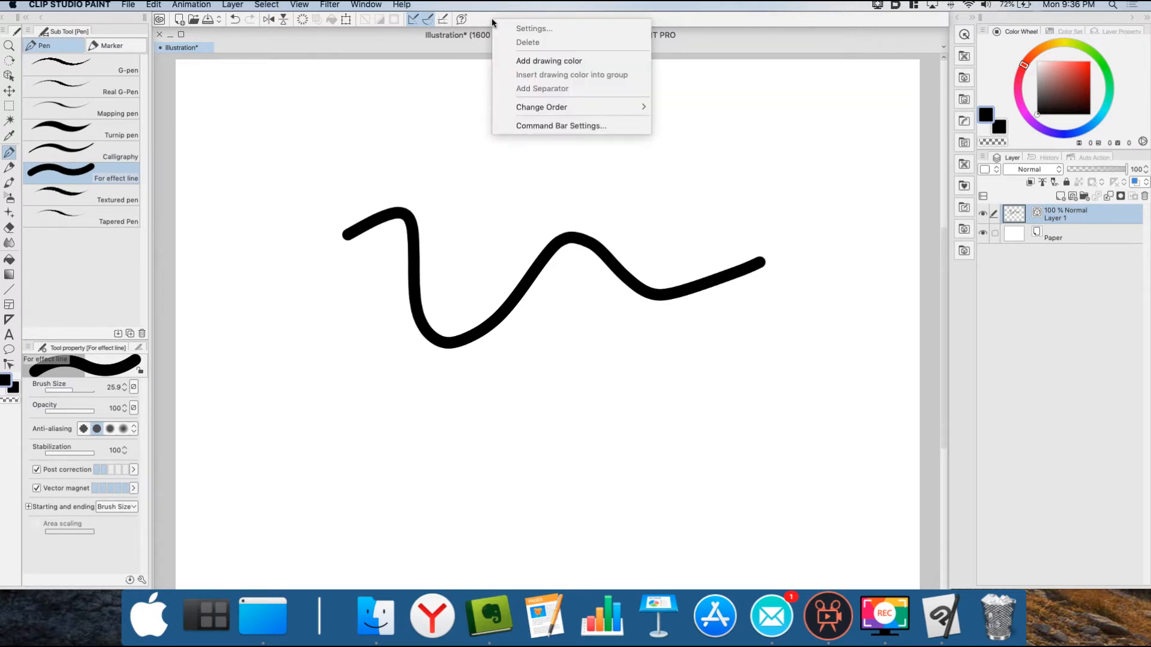
click(556, 126)
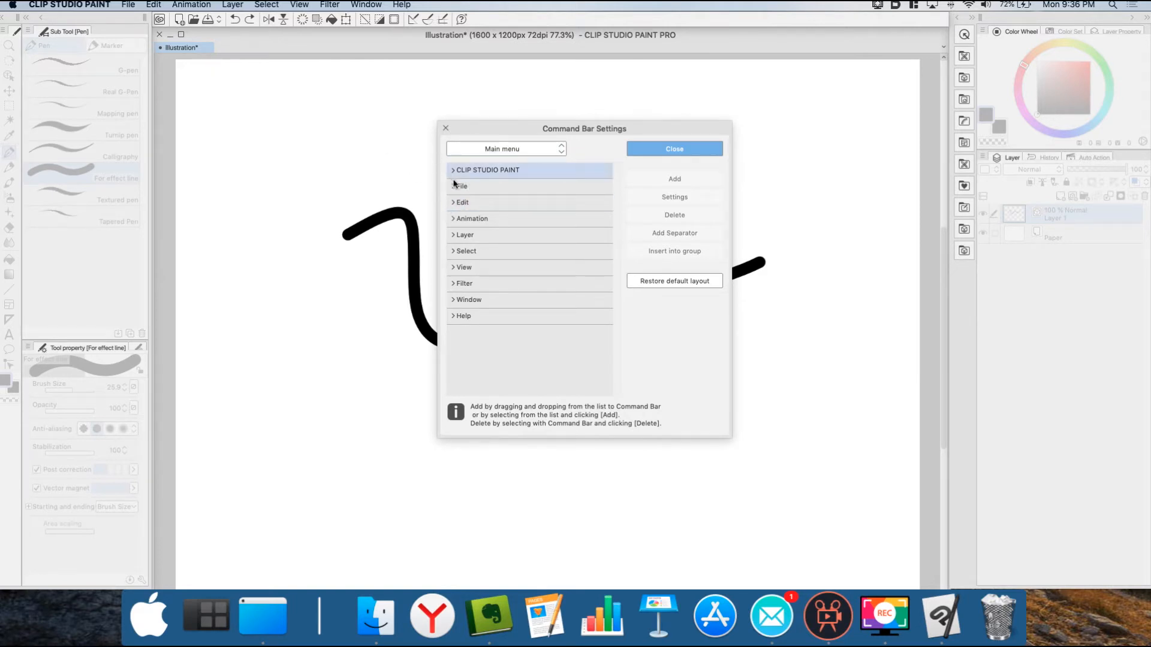
click(453, 203)
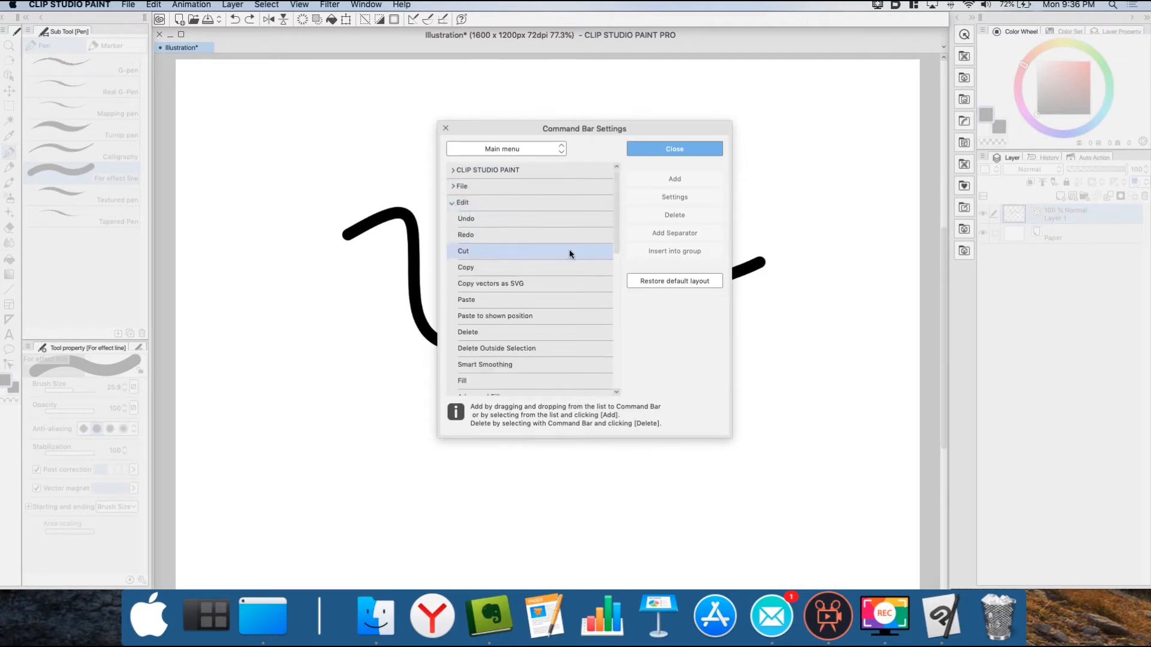
drag(616, 208, 616, 286)
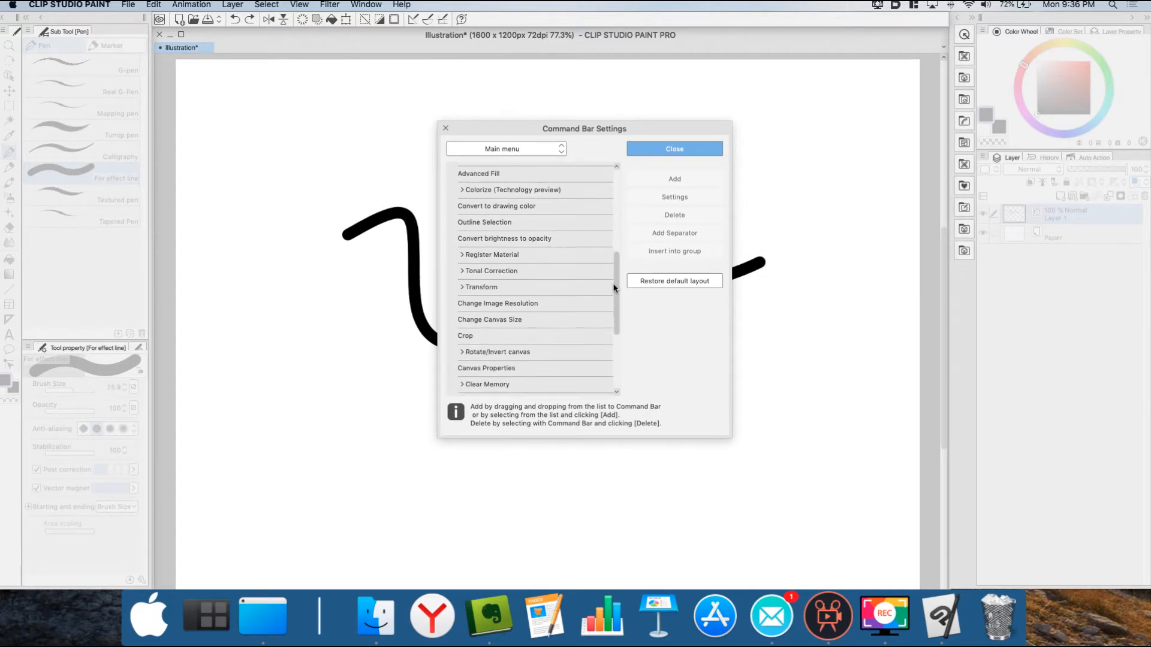
click(462, 290)
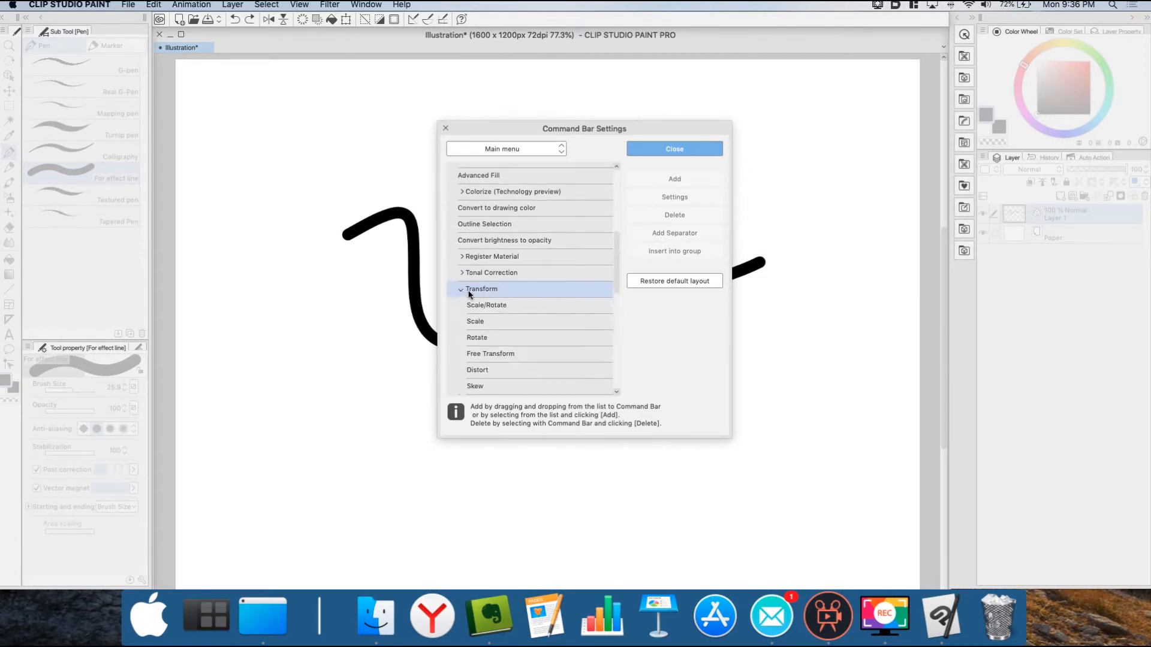
drag(617, 268, 616, 300)
click(538, 311)
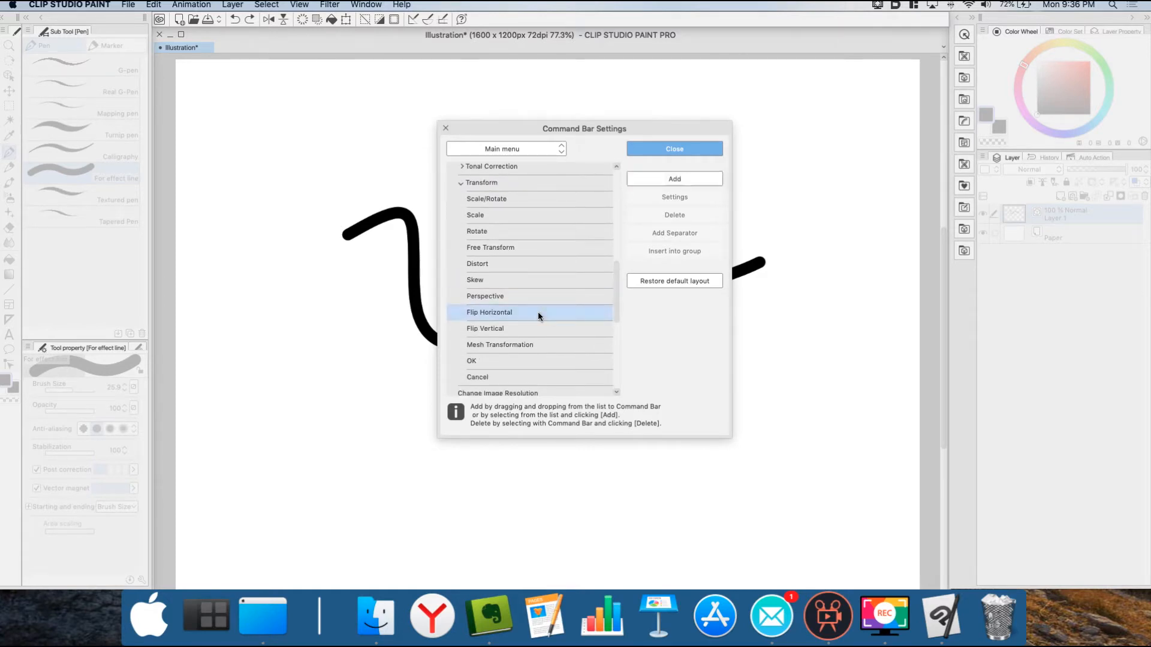
click(670, 175)
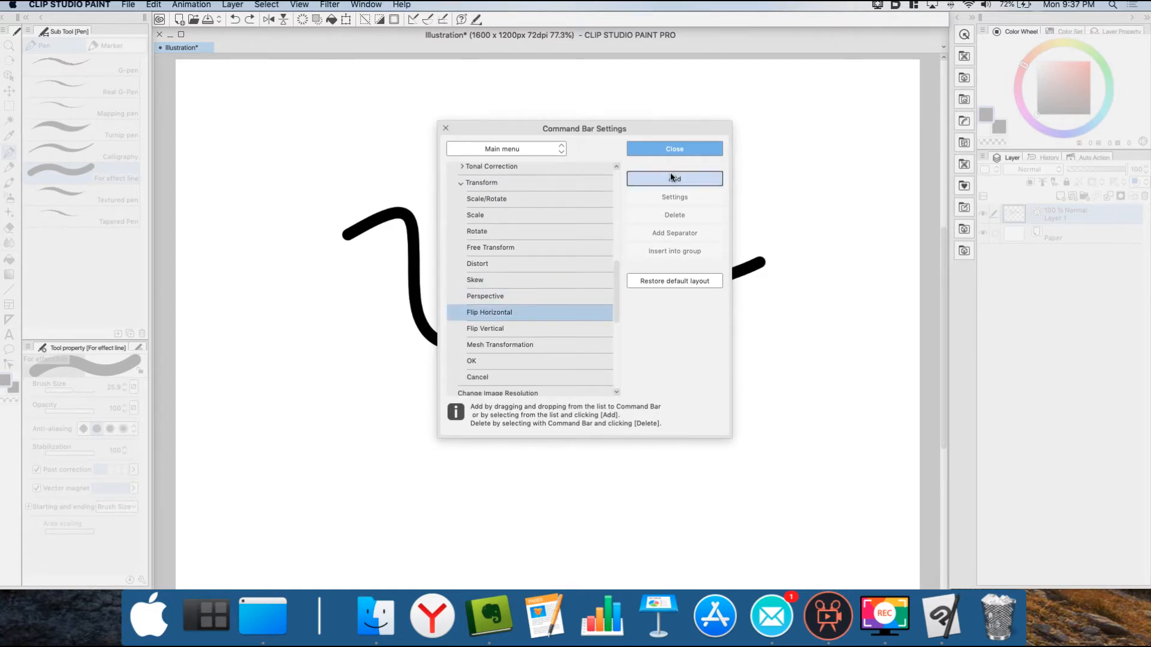
Add the Flip Vertical command to the command bar as well, and move both flip commands beside Redo.
click(506, 328)
click(670, 175)
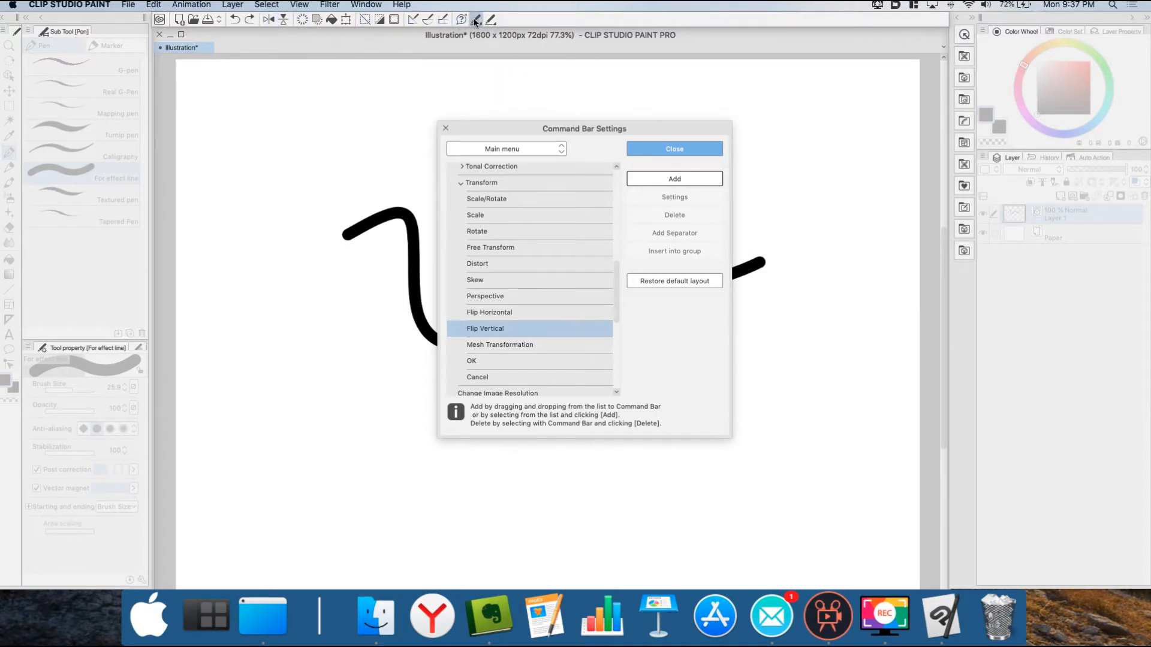
drag(472, 22, 260, 18)
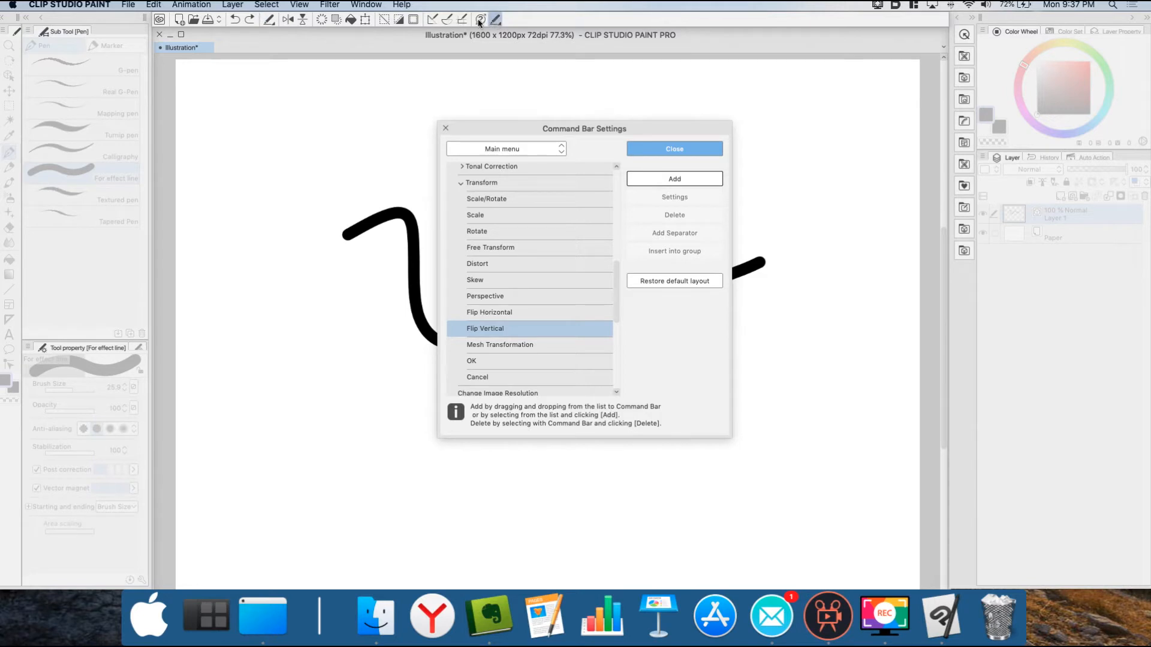
drag(277, 20, 278, 20)
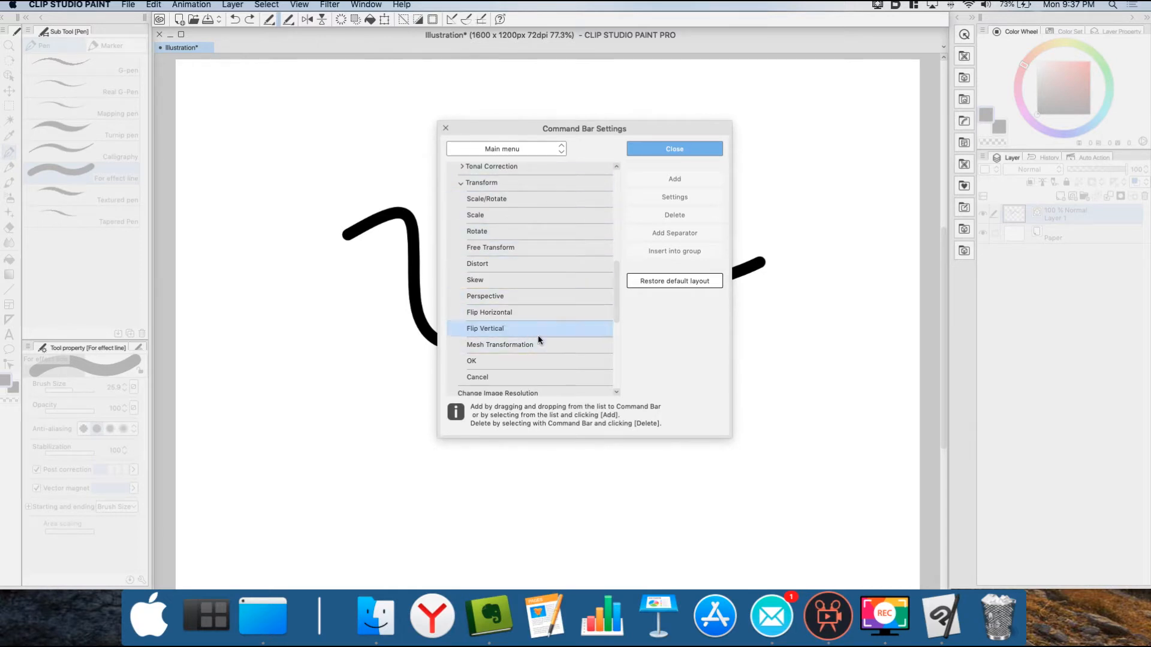
Add the Mesh Transformation command to the command bar, place it beside Scale/Rotate, and finish the command bar setup.
click(506, 344)
click(671, 181)
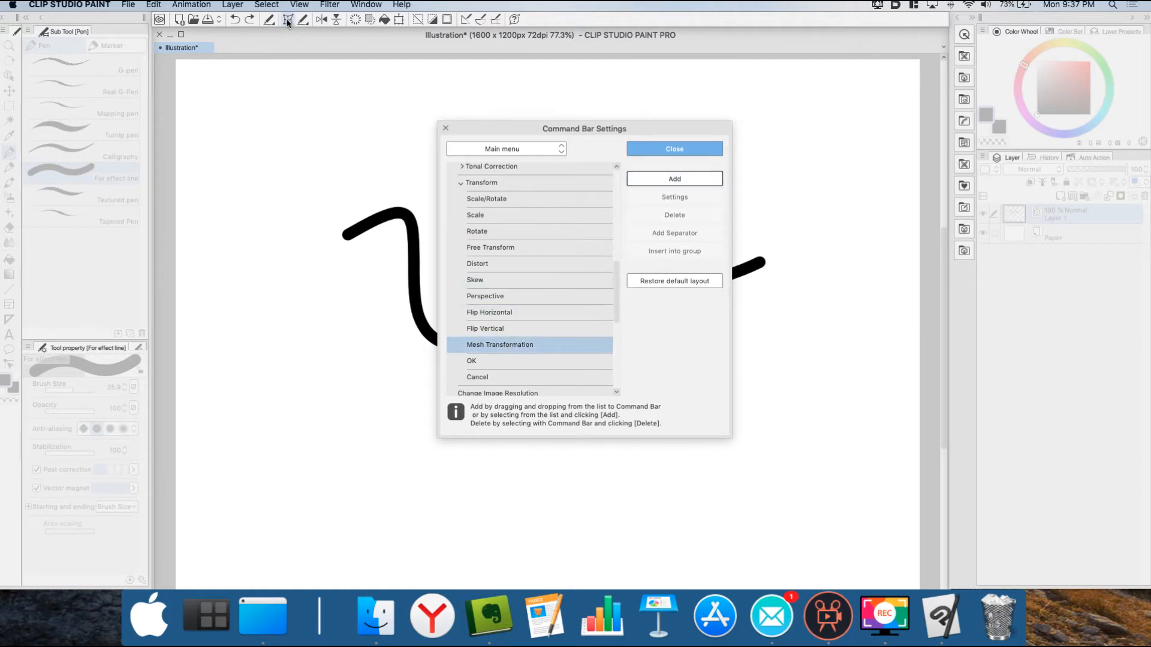
drag(288, 23, 404, 25)
click(684, 149)
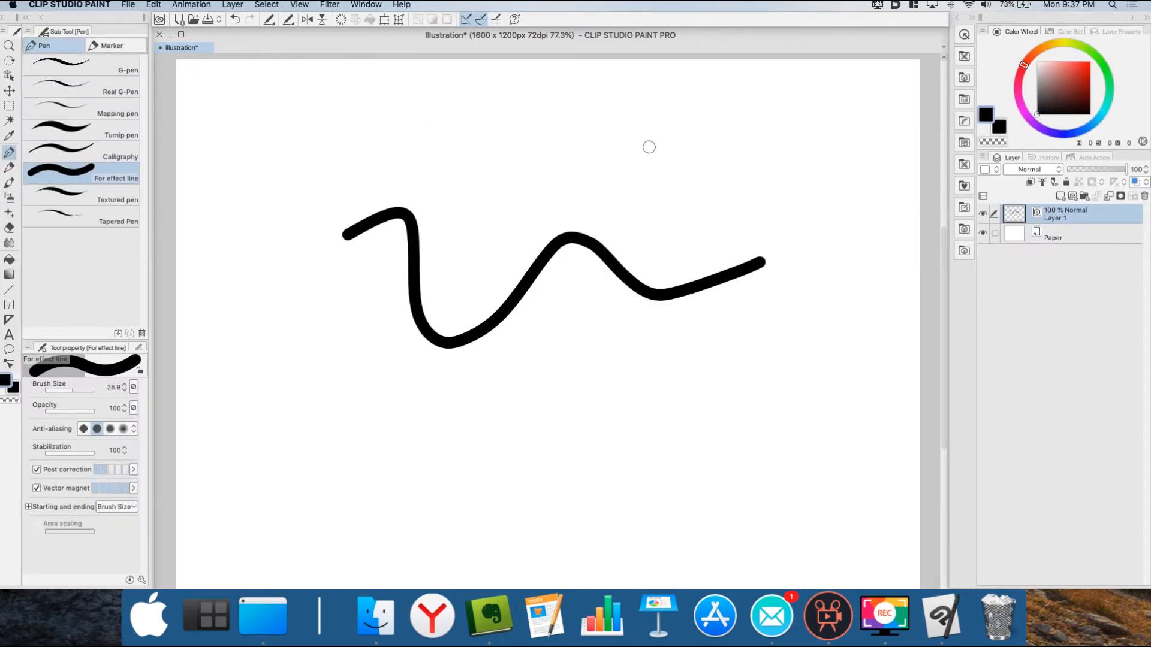
Reshape the wavy line with Mesh Transformation by shifting its two upper inner lattice points to the right, and apply it.
click(399, 20)
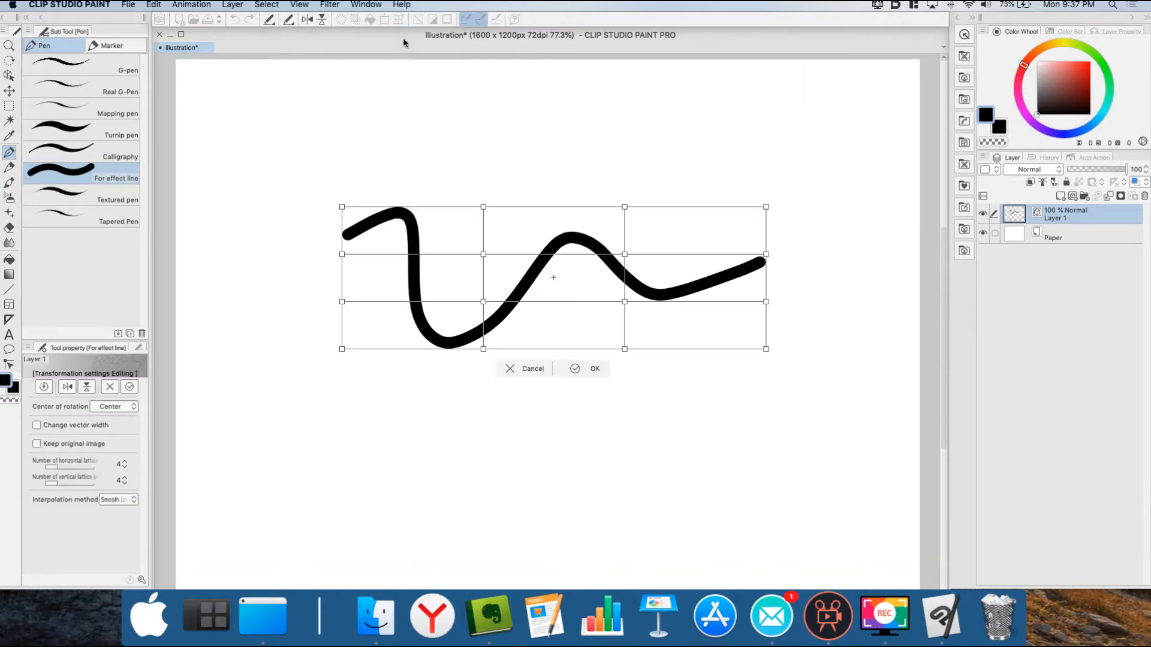
mouse_move(483, 256)
mouse_down()
mouse_move(544, 257)
mouse_move(551, 236)
mouse_move(438, 250)
mouse_move(508, 248)
mouse_up()
drag(624, 255, 708, 247)
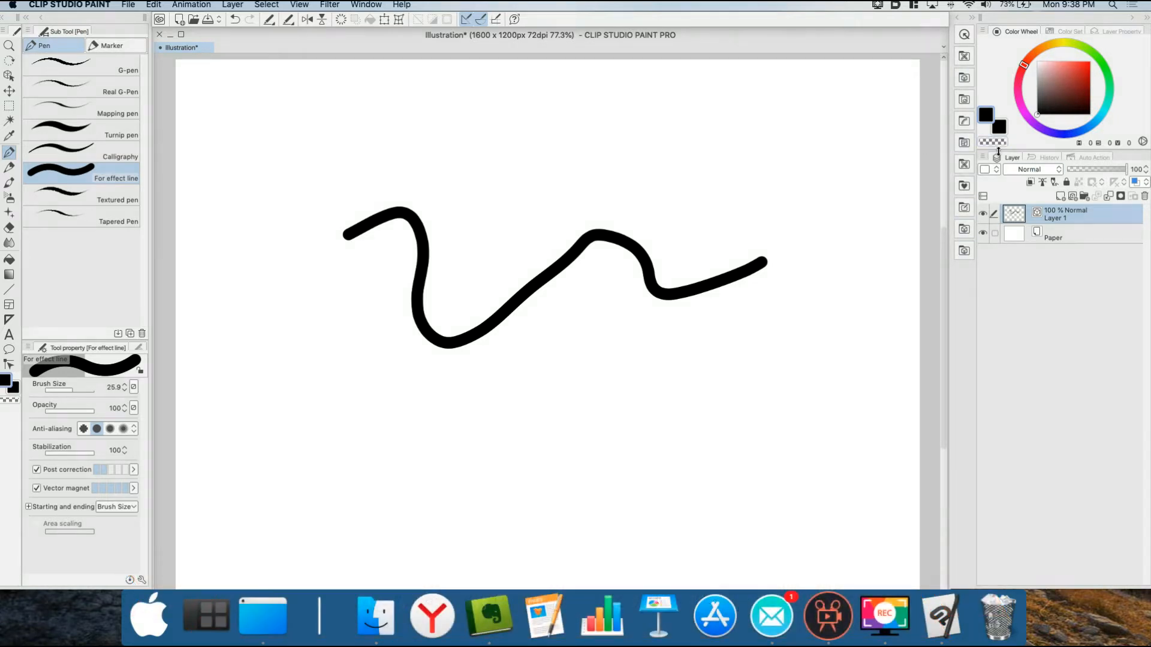
Look through the History, Auto Action, Layer, Color Set and Layer Property palettes, ending on the Layer palette and the Color Wheel.
click(1044, 158)
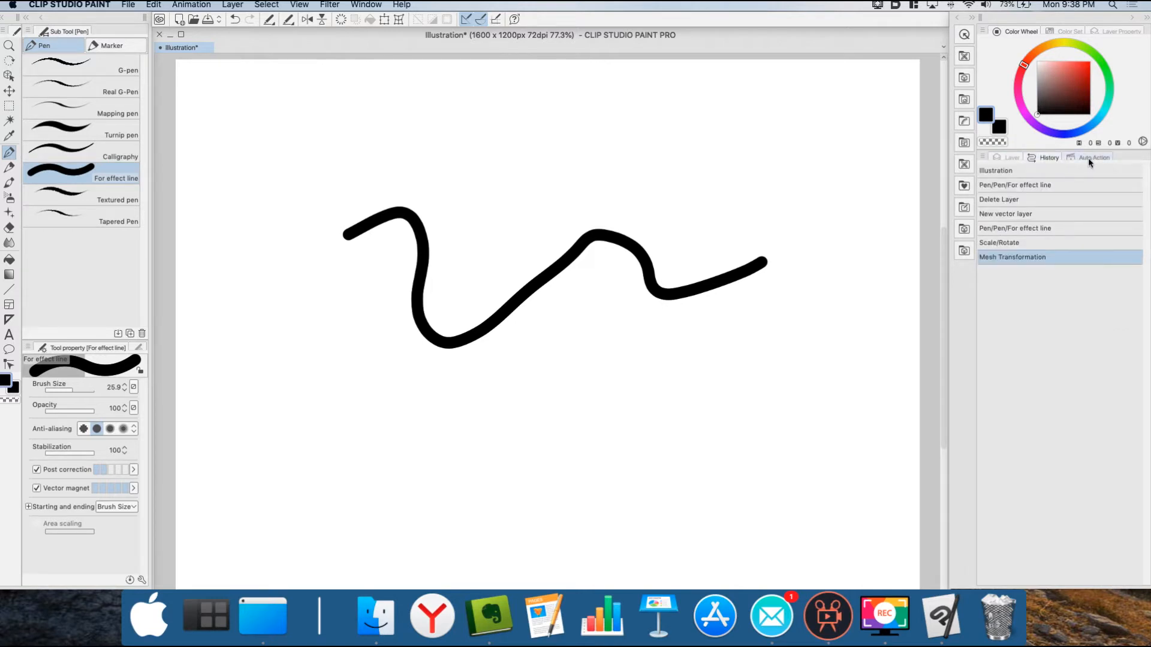
click(1087, 157)
click(1058, 156)
click(1086, 157)
click(999, 160)
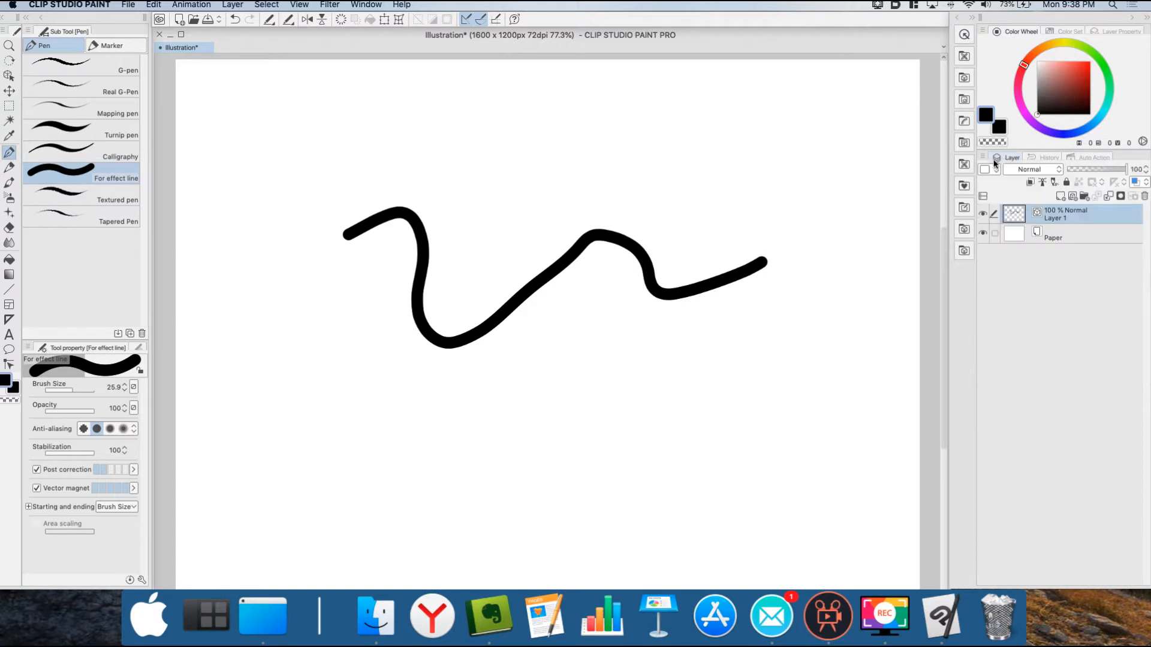
click(1071, 31)
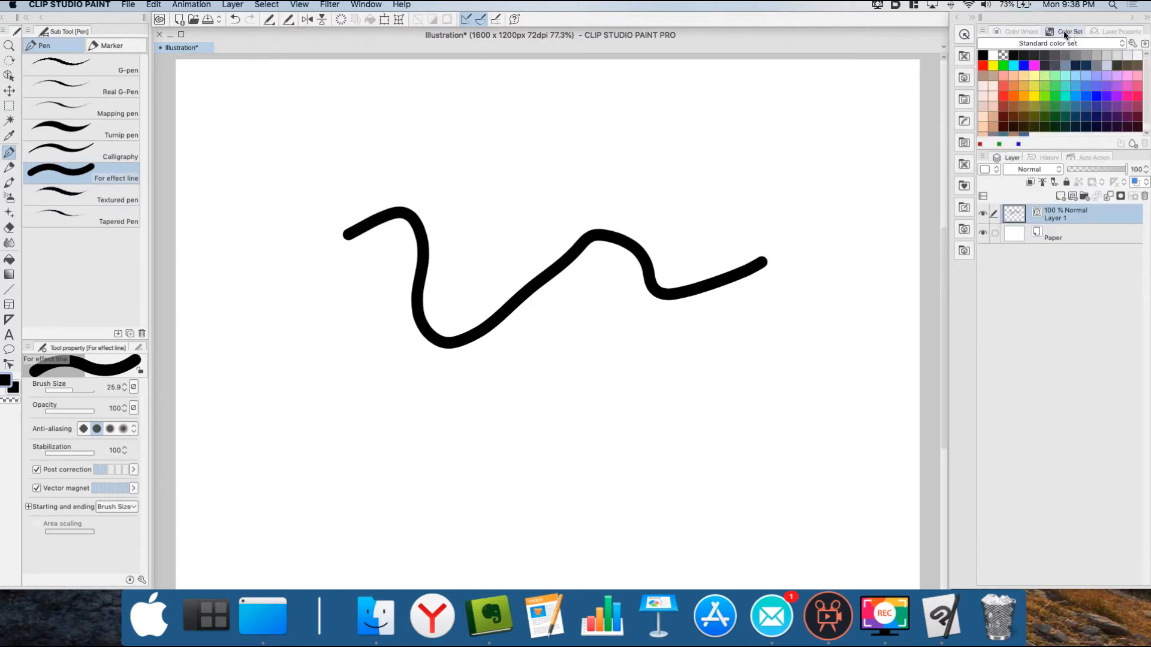
click(1094, 33)
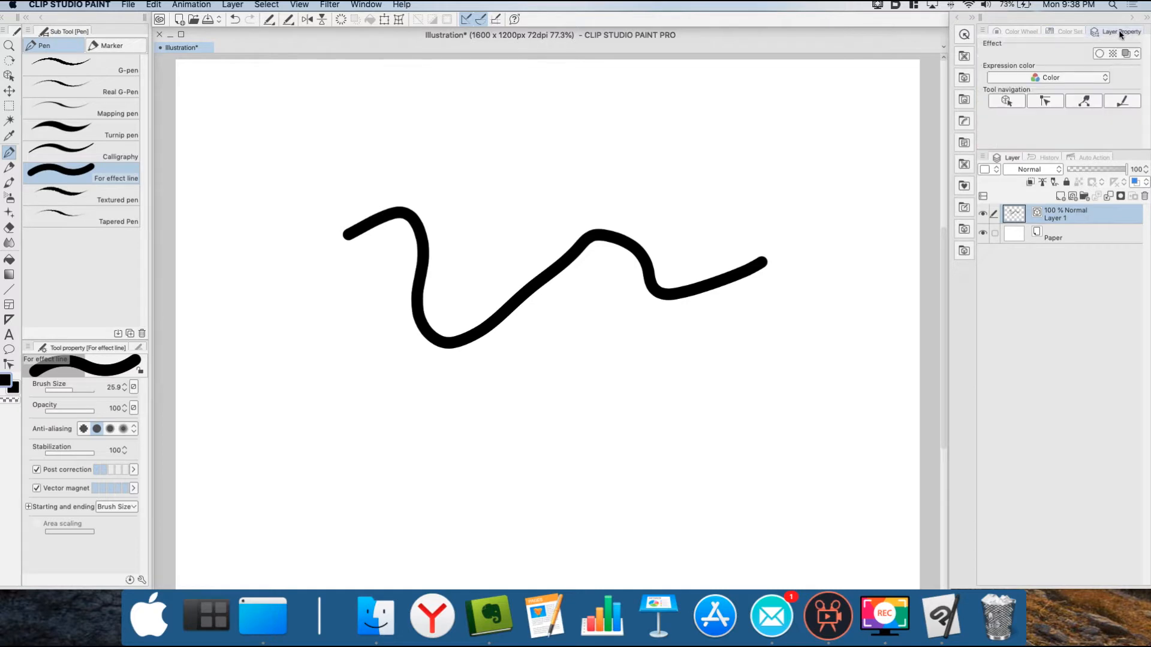
click(1012, 32)
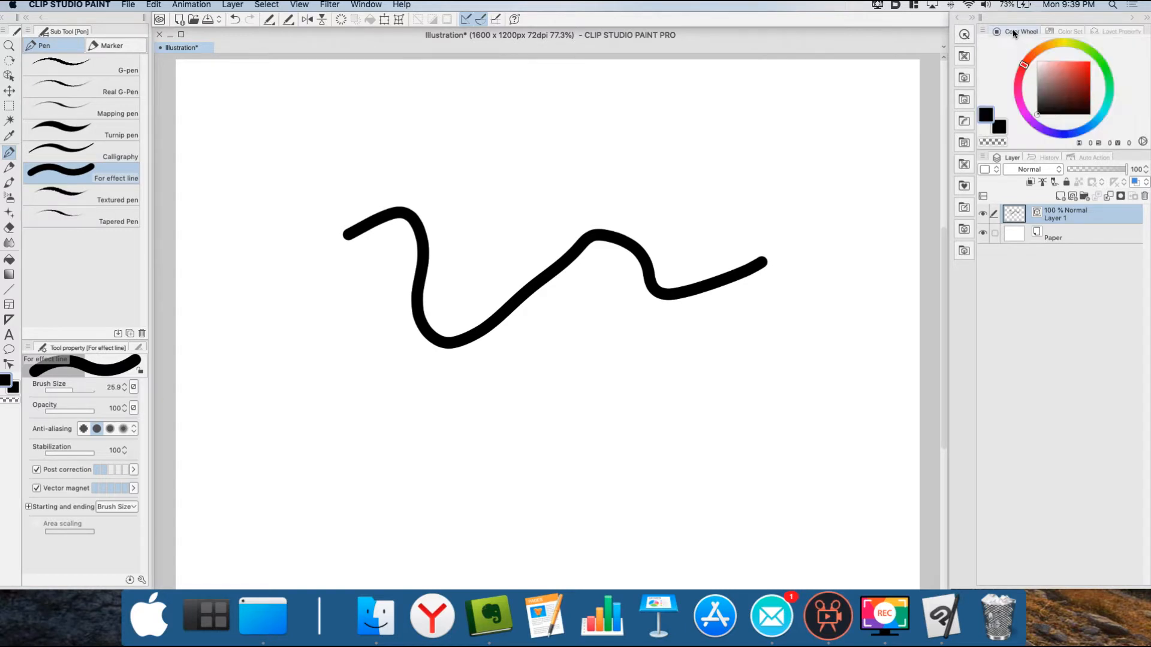
Examine the Quick Access palette's Set 2 and its settings, close the settings, and return to Set 1.
click(964, 36)
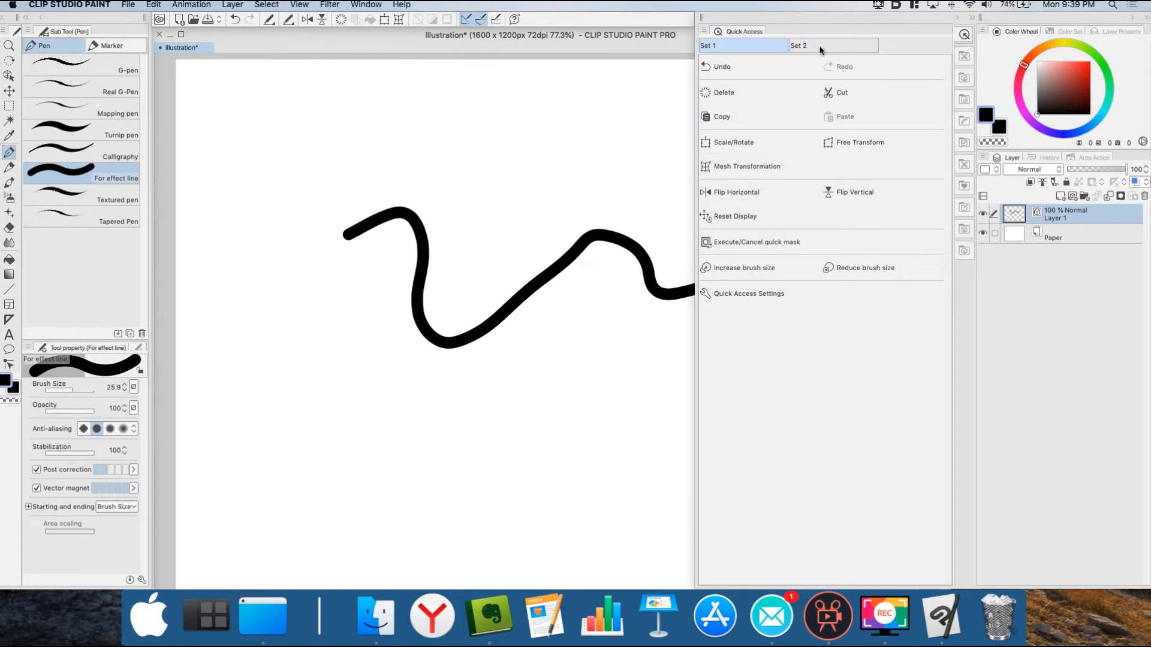
click(836, 51)
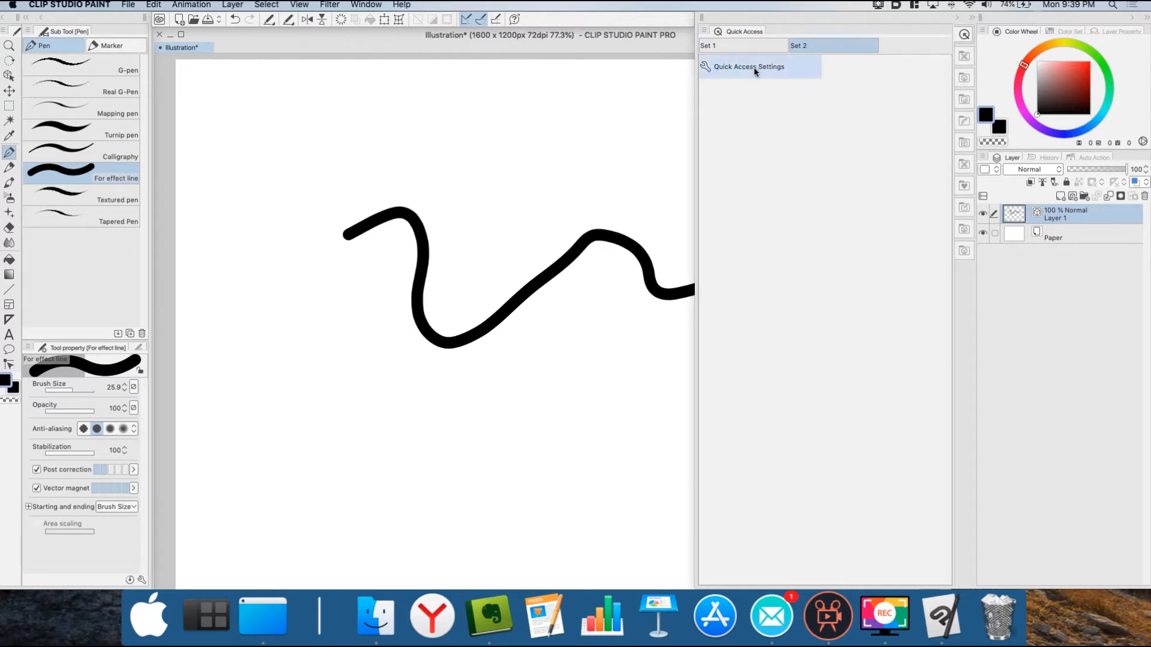
click(768, 74)
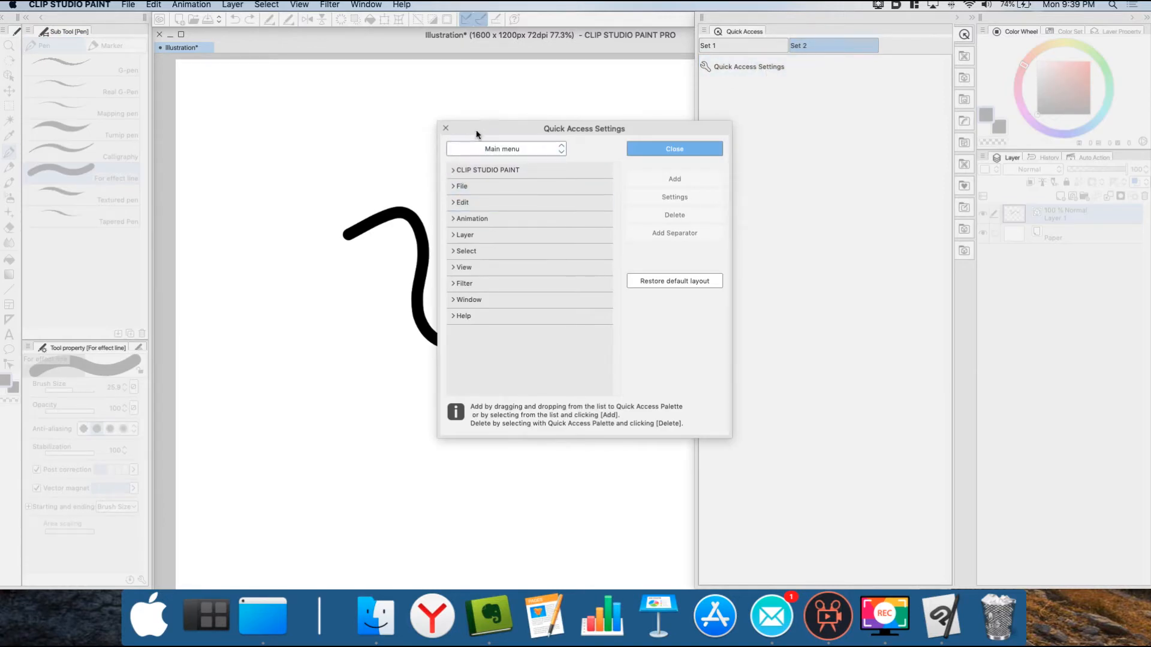
click(446, 131)
click(749, 47)
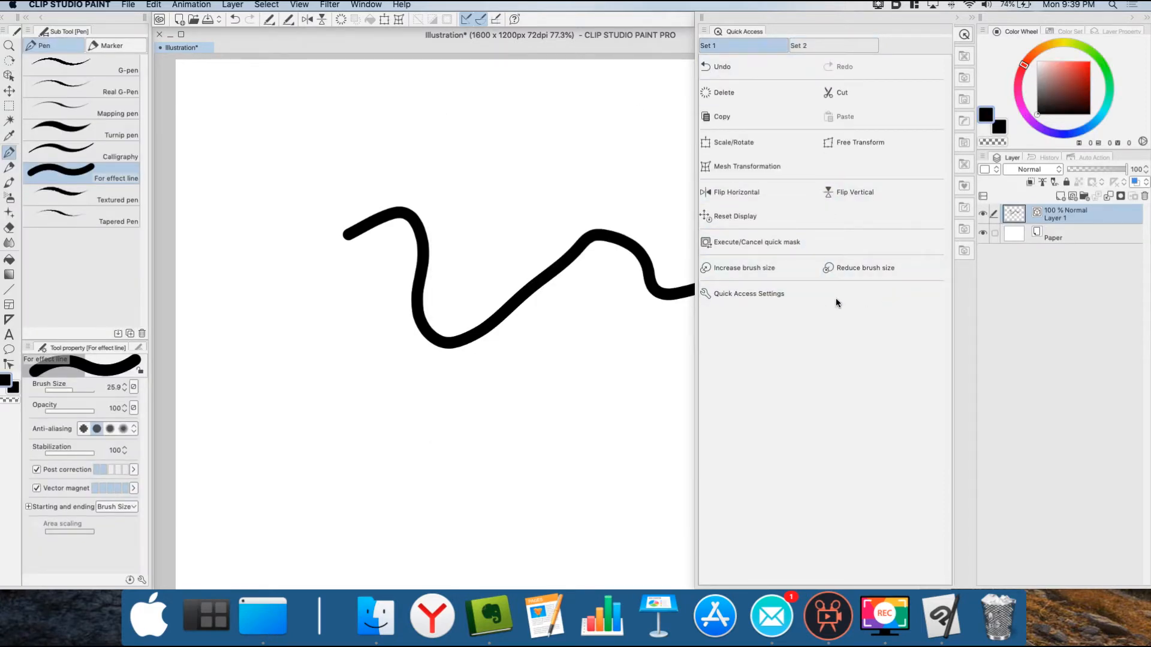
Look through the material library by expanding All materials and showing the 3D category.
click(965, 58)
click(792, 103)
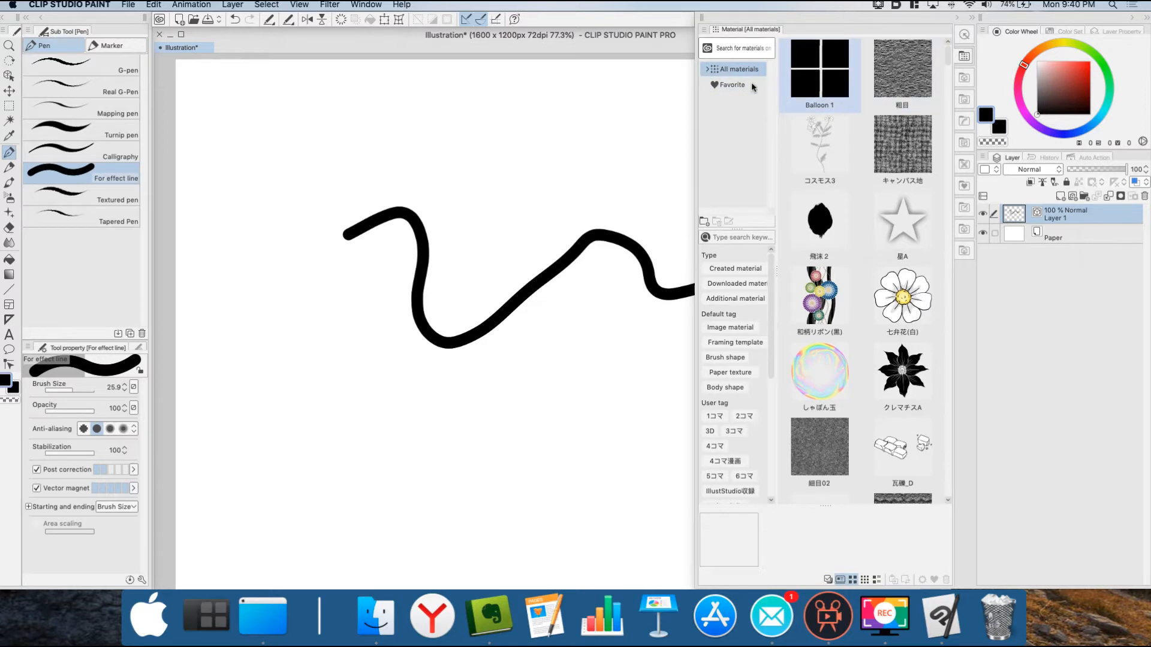
click(707, 69)
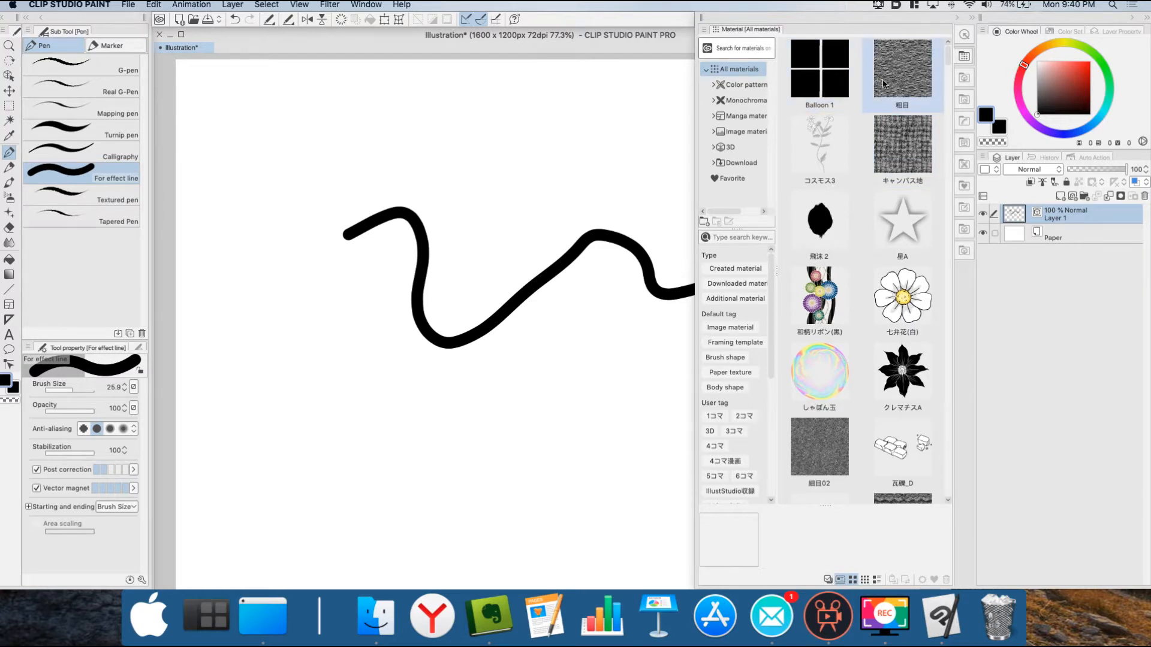
click(732, 148)
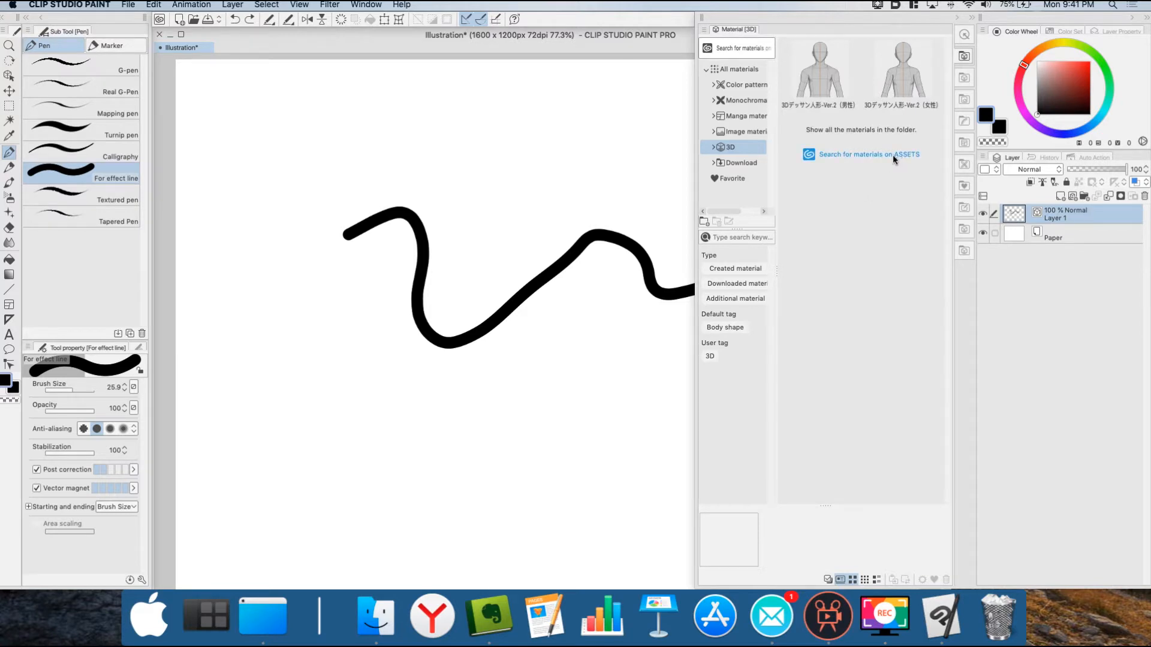
Switch to CLIP STUDIO to search for materials on ASSETS, and browse the New and Top Free materials.
click(847, 154)
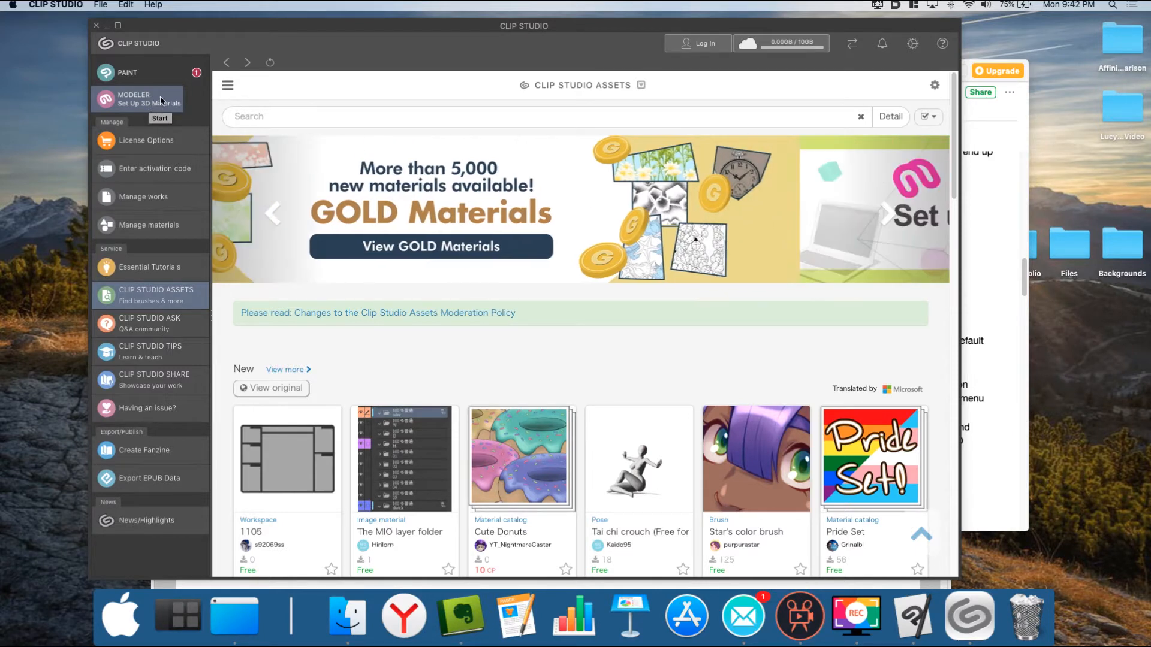
scroll(722, 335, down, 3)
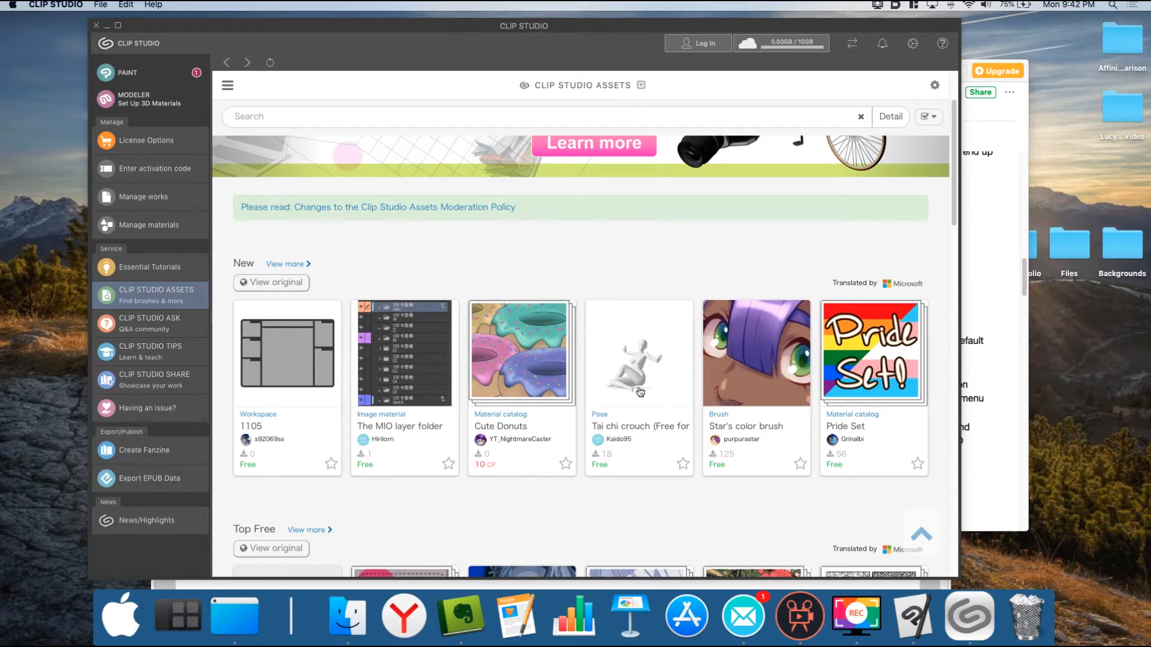
scroll(664, 376, down, 3)
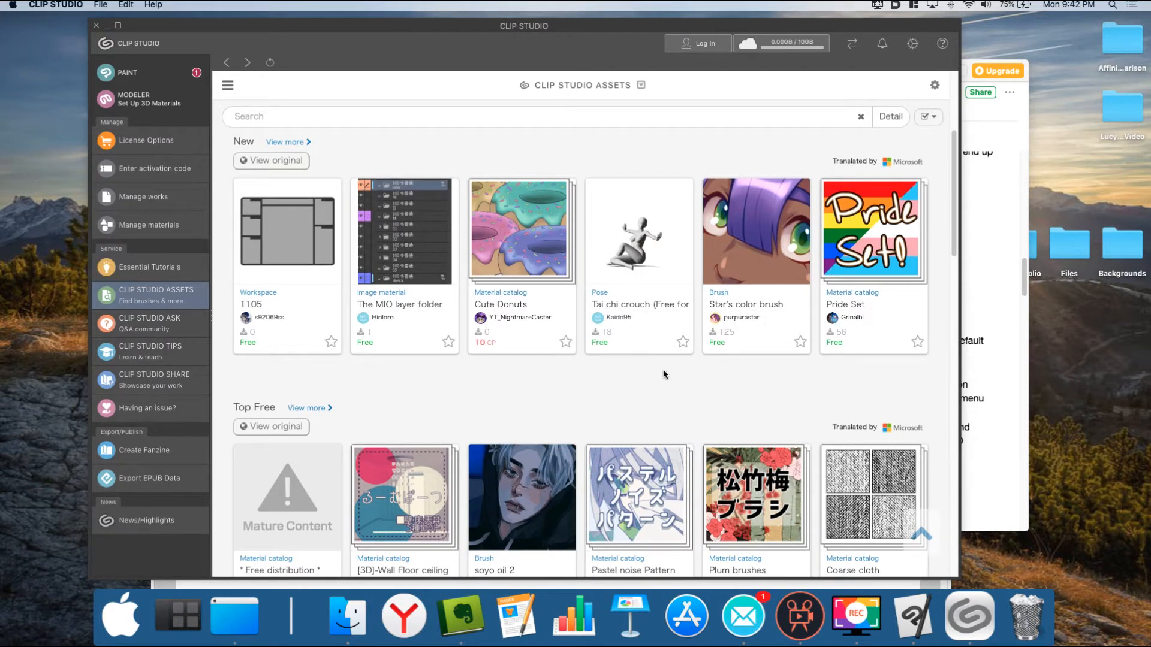
scroll(663, 369, down, 2)
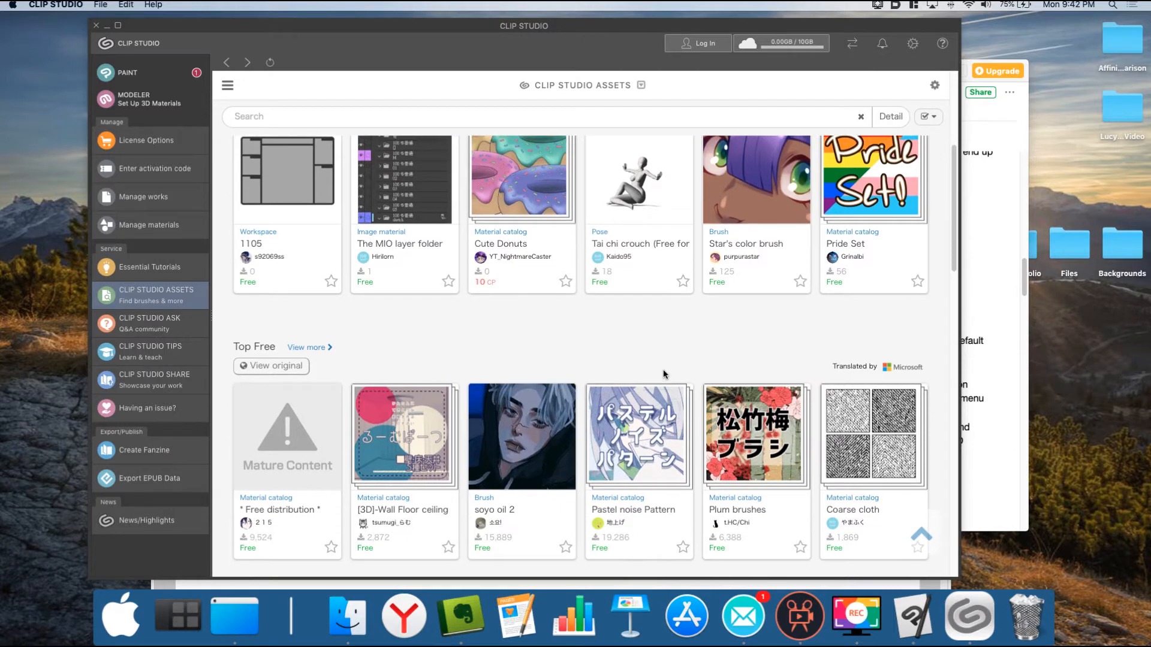
scroll(663, 368, up, 5)
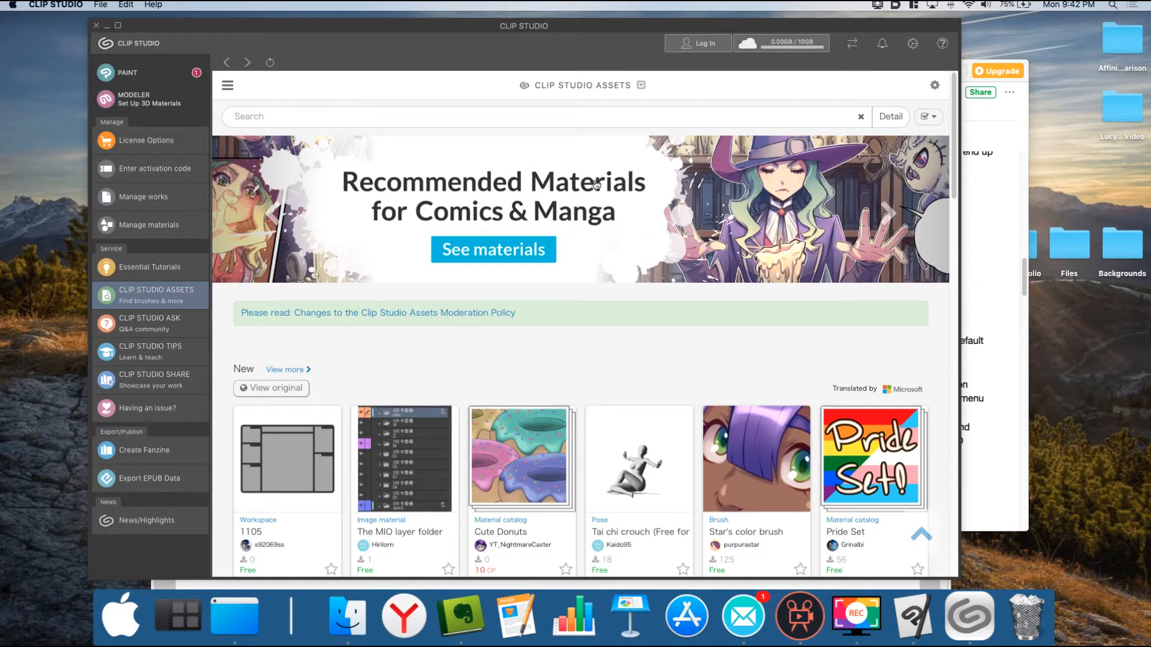
Search Clip Studio Assets for "clothing", browse the resulting materials, and close the CLIP STUDIO window.
click(430, 114)
text(clothing)
key(Return)
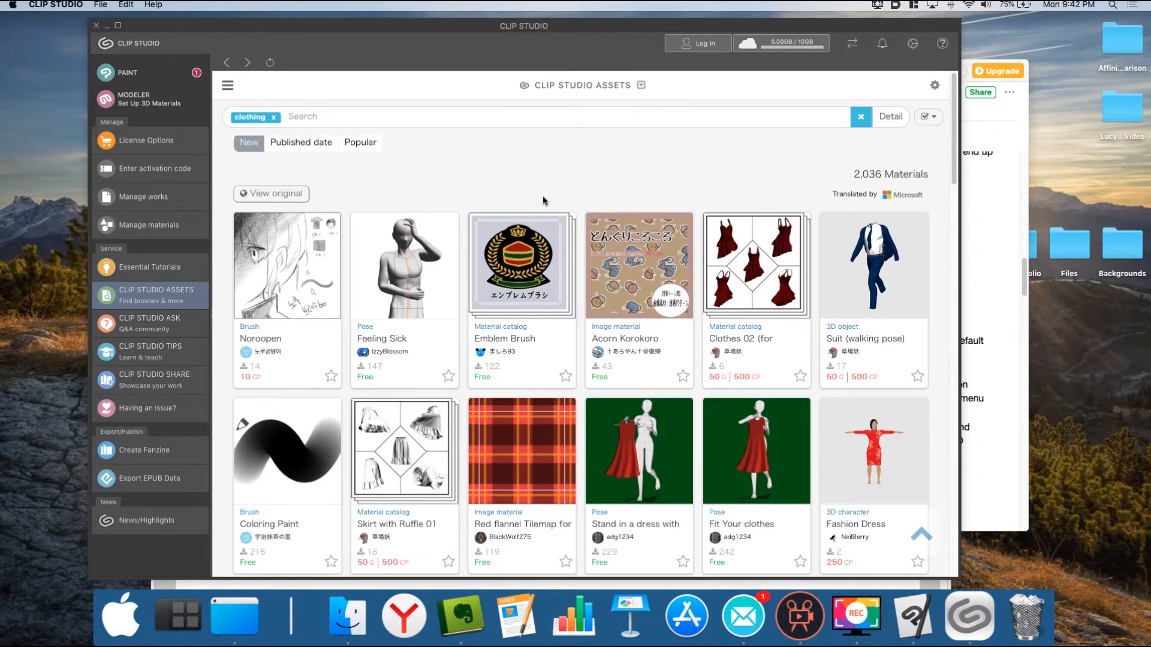
scroll(542, 196, down, 2)
scroll(543, 198, down, 5)
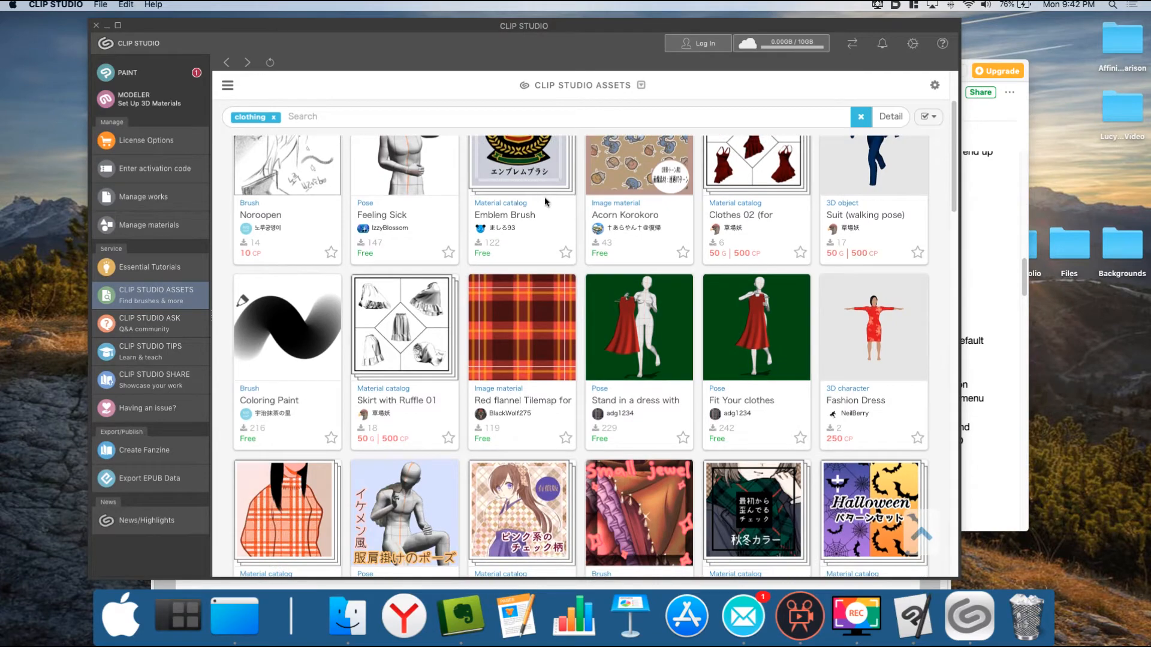
scroll(549, 203, down, 5)
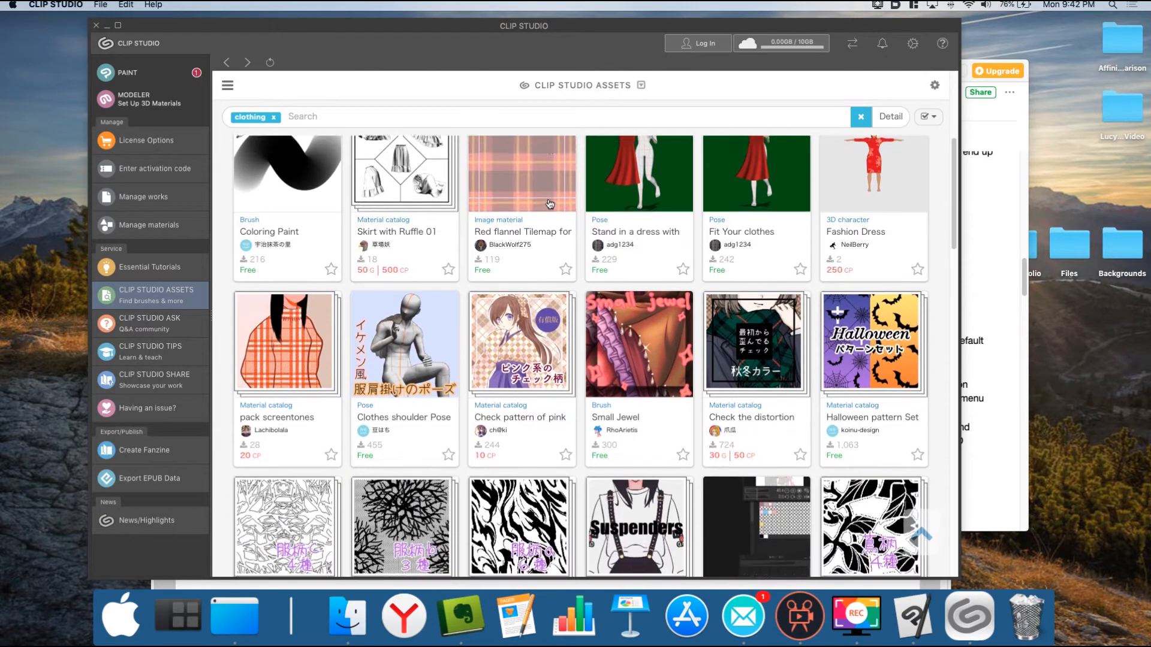
scroll(549, 202, down, 2)
click(354, 118)
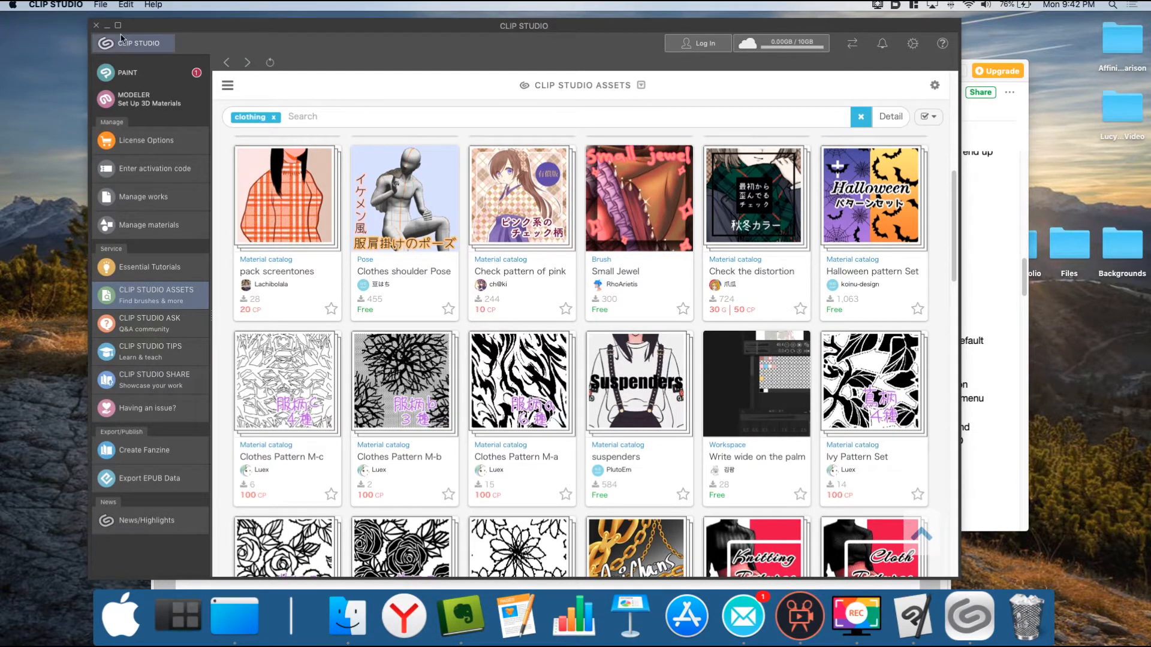
click(97, 28)
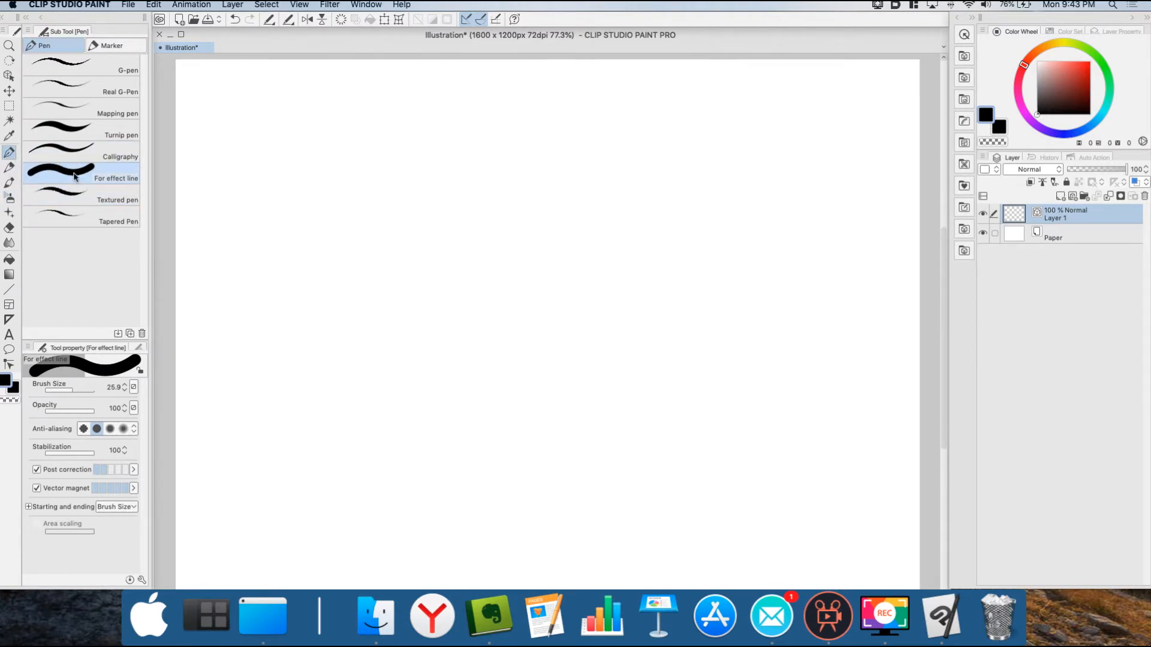
Compare the properties of the different pen sub tools, ending with the For effect line pen selected.
click(77, 88)
click(73, 117)
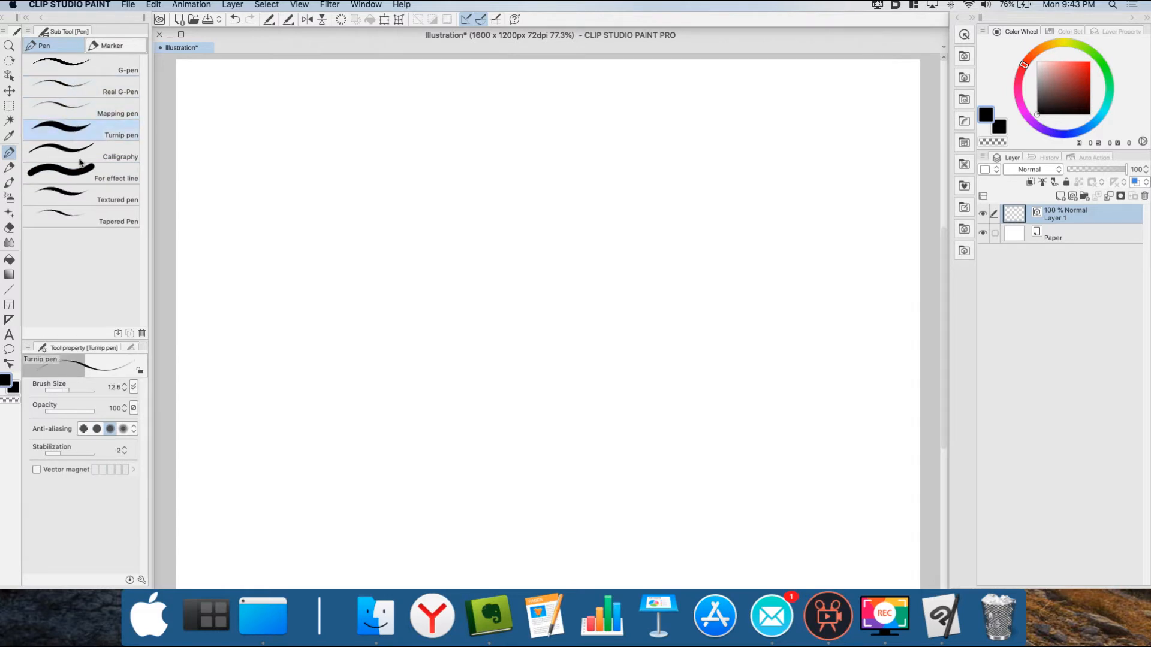
click(78, 193)
click(76, 171)
click(76, 150)
click(77, 111)
click(79, 135)
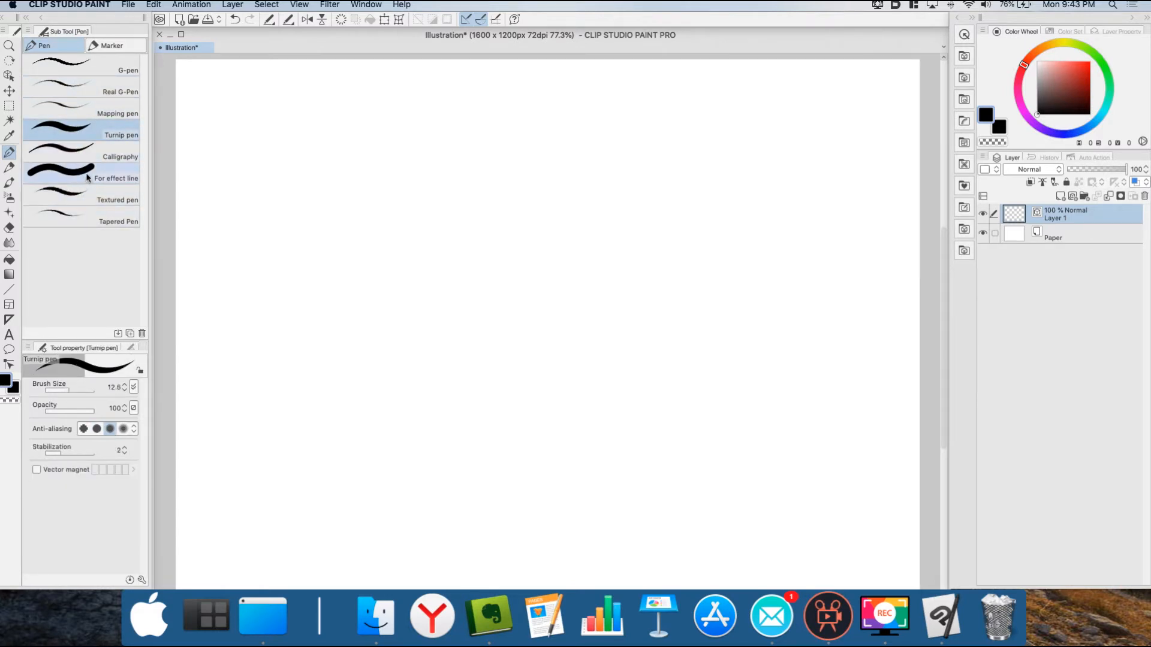
click(88, 178)
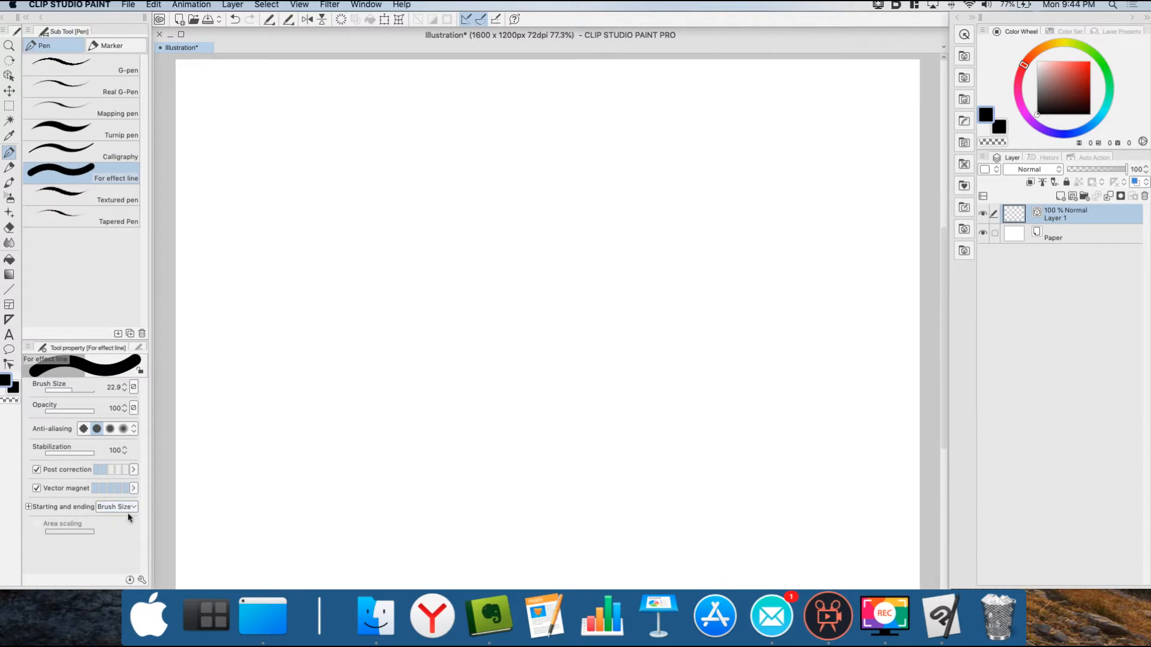
Try a Brush Size minimum value of 58 in the pen's starting and ending dynamics, and restore it to 100.
click(133, 512)
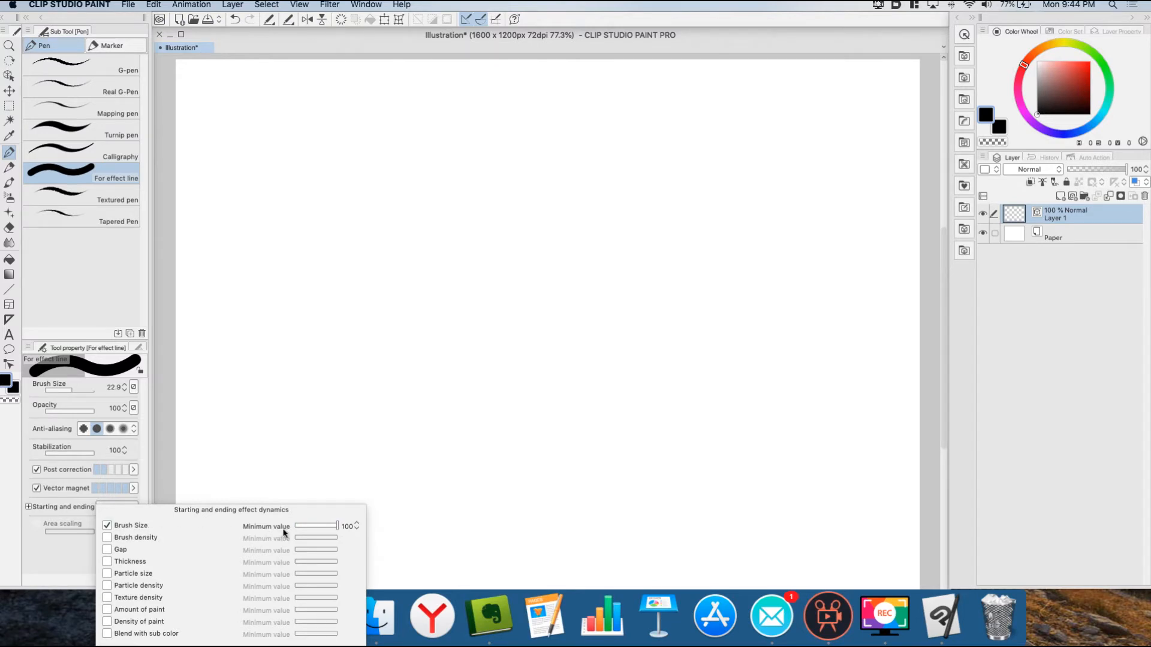
mouse_move(336, 527)
mouse_down()
mouse_move(308, 531)
mouse_move(350, 532)
mouse_move(317, 528)
mouse_up()
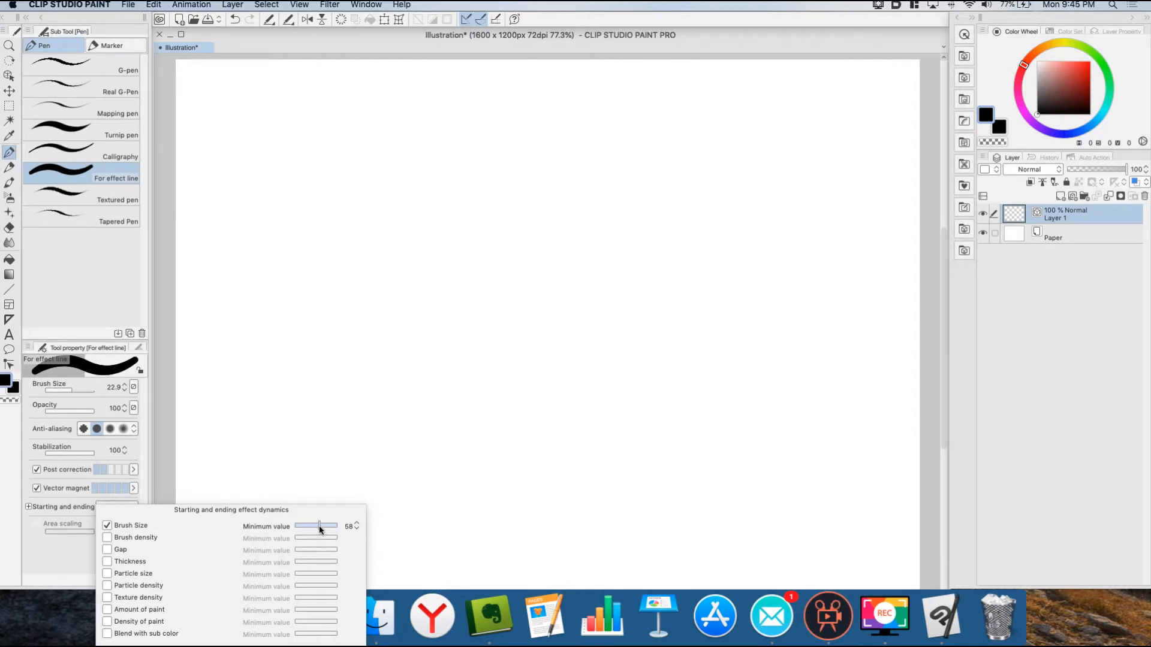
drag(321, 530, 363, 523)
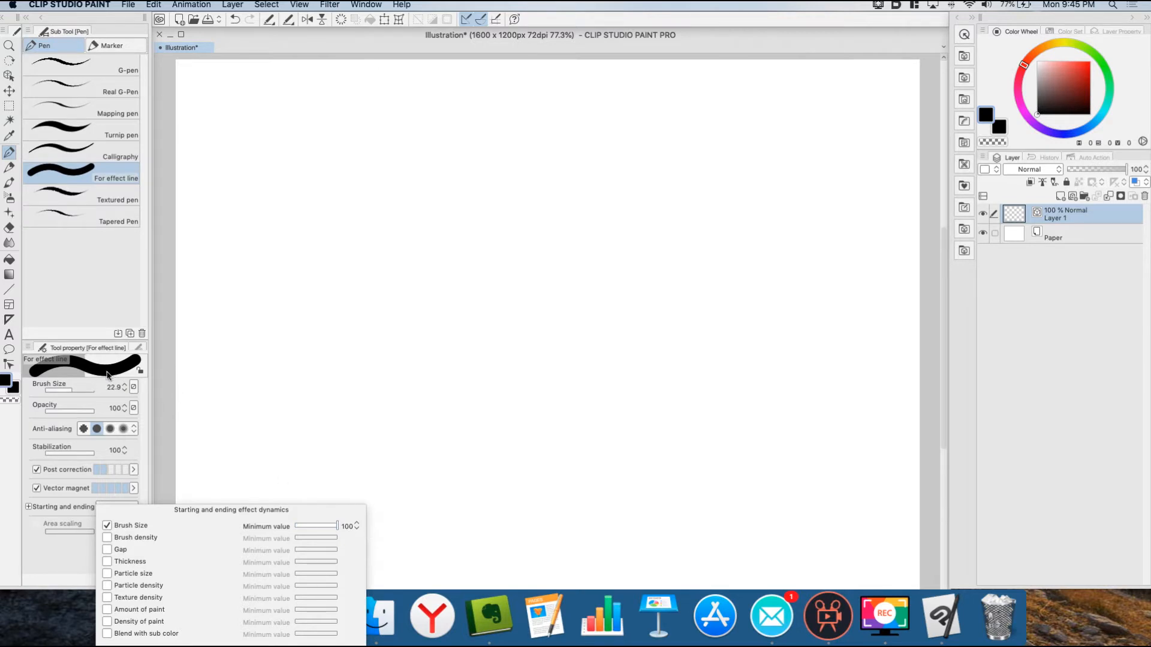
click(48, 550)
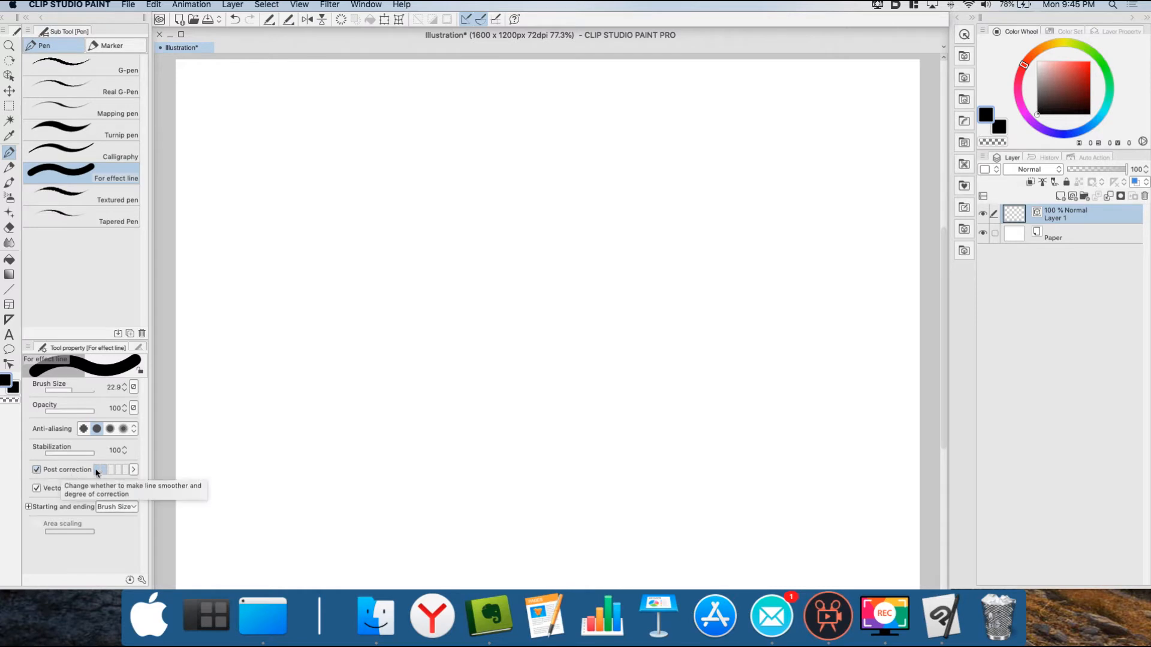
Draw a large S-shaped line, a straight line and two smaller wavy lines, with Post correction raised to a higher level for the middle two.
mouse_move(277, 232)
mouse_down()
mouse_move(320, 184)
mouse_move(356, 188)
mouse_move(384, 229)
mouse_move(329, 338)
mouse_move(345, 382)
mouse_move(388, 404)
mouse_move(428, 404)
mouse_move(520, 324)
mouse_move(587, 304)
mouse_up()
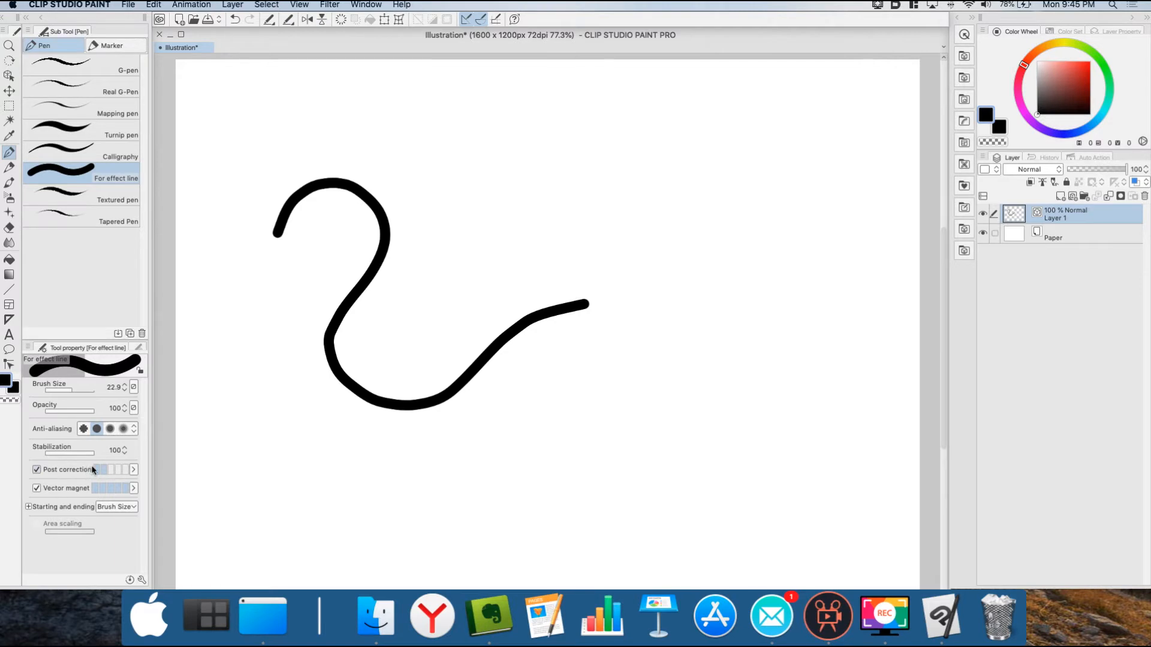
drag(108, 473, 127, 475)
mouse_move(526, 154)
mouse_down()
mouse_move(576, 114)
mouse_move(622, 137)
mouse_move(594, 241)
mouse_move(743, 218)
mouse_up()
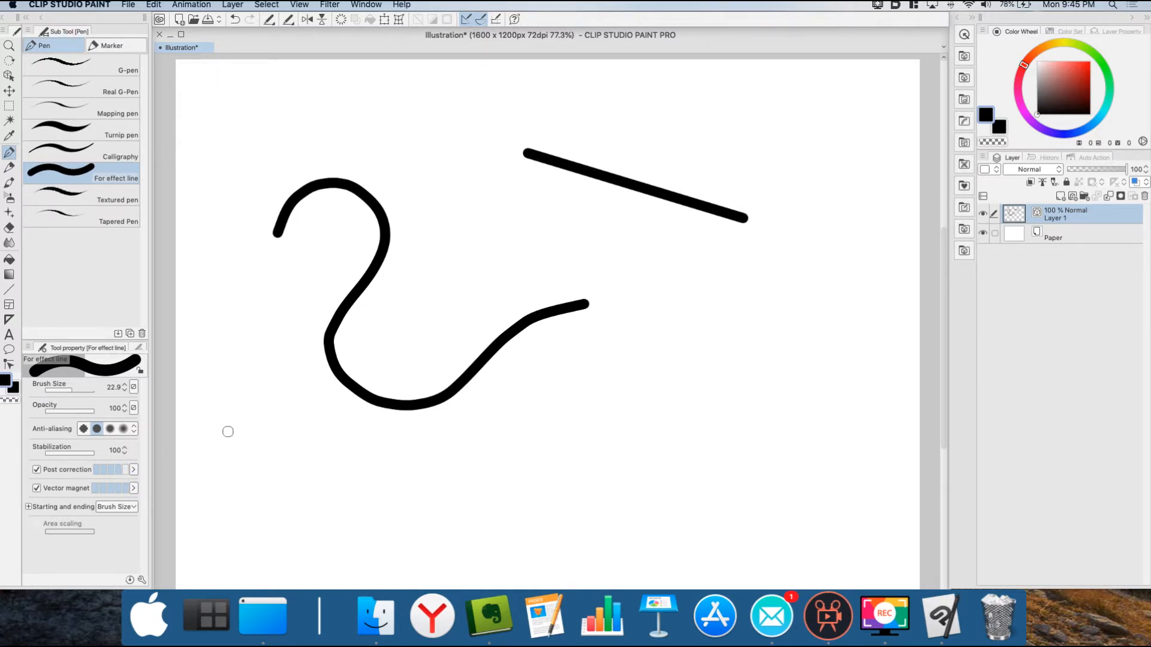
mouse_move(456, 259)
mouse_down()
mouse_move(472, 226)
mouse_move(507, 207)
mouse_move(532, 228)
mouse_move(521, 262)
mouse_move(566, 269)
mouse_move(632, 229)
mouse_up()
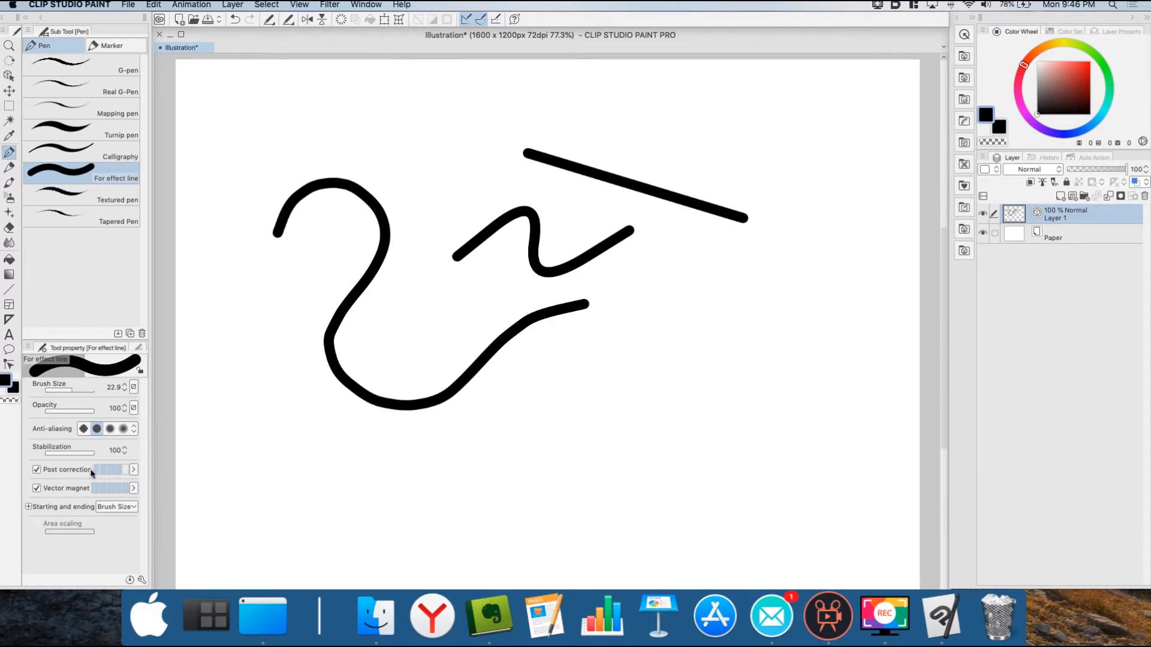
mouse_move(385, 131)
mouse_down()
mouse_move(409, 96)
mouse_move(442, 115)
mouse_move(423, 154)
mouse_move(459, 173)
mouse_move(513, 103)
mouse_up()
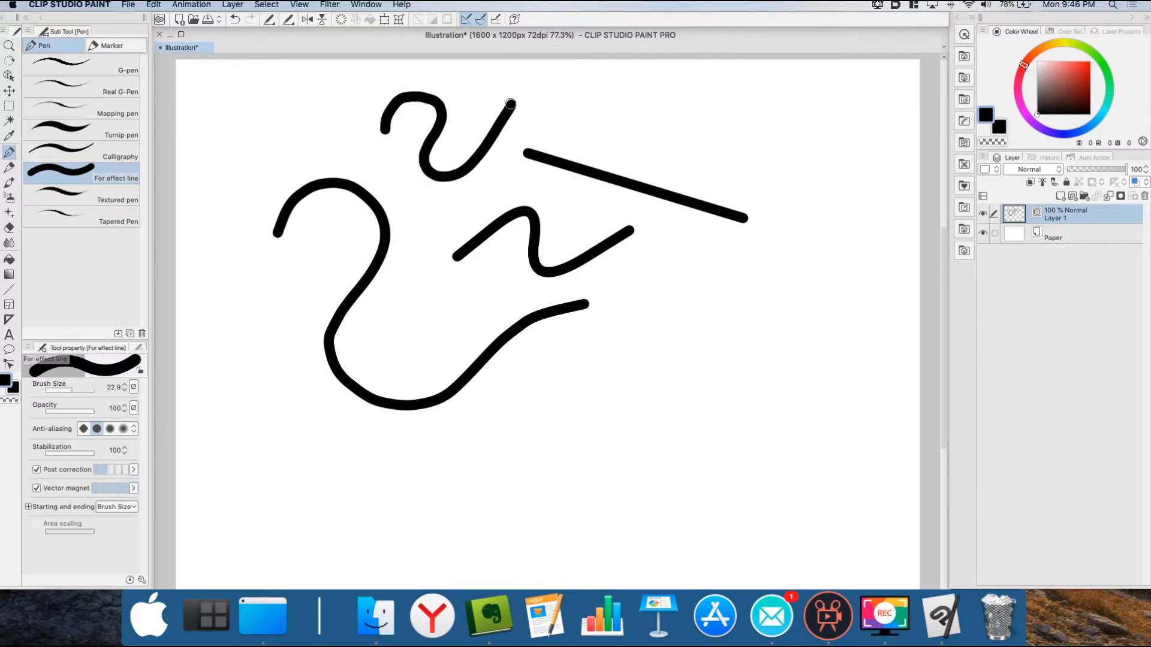
Try drawing a wavy line with Post correction disabled, undo that line, and enable Post correction again.
click(39, 469)
mouse_move(587, 412)
mouse_down()
mouse_move(571, 372)
mouse_move(625, 351)
mouse_move(631, 391)
mouse_move(672, 447)
mouse_move(718, 401)
mouse_move(738, 323)
mouse_up()
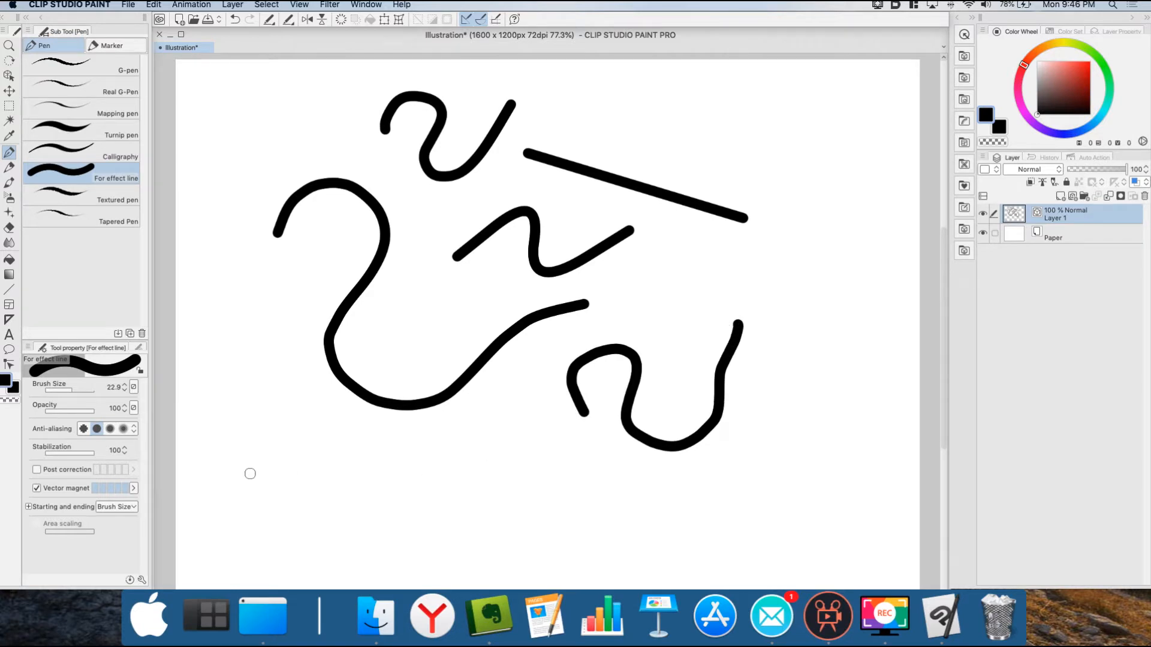
key(super+z)
click(36, 469)
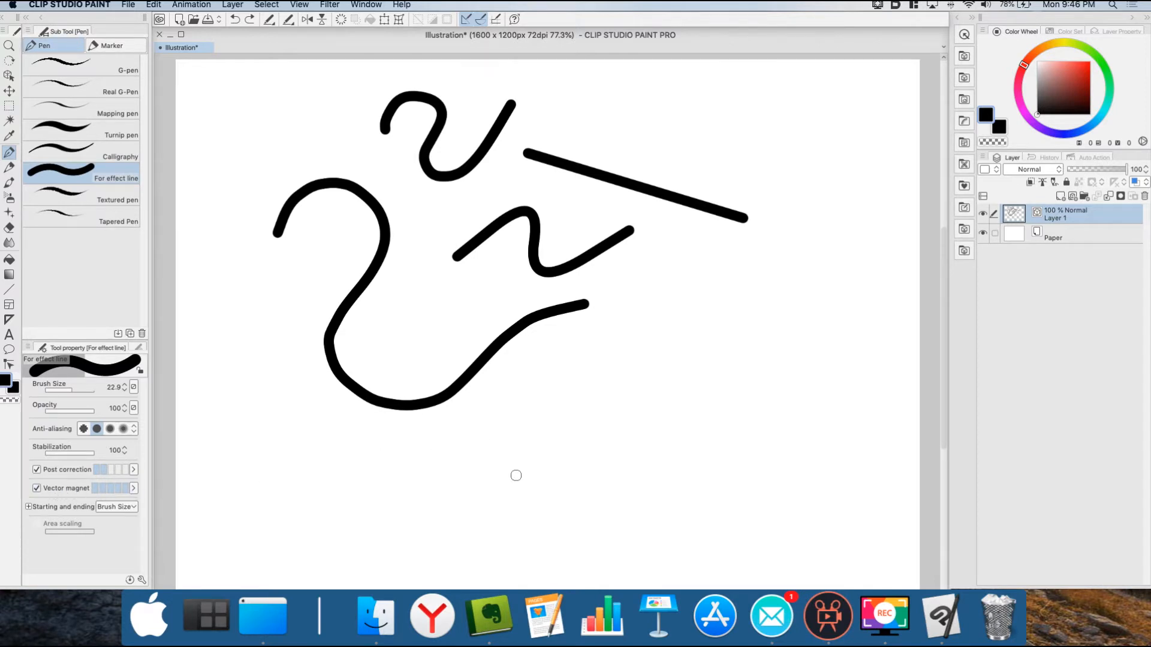
With Vector magnet enabled, draw a wavy line in the canvas's lower middle and extend it with two joining strokes to the upper right corner.
mouse_move(505, 470)
mouse_down()
mouse_move(539, 405)
mouse_move(647, 452)
mouse_move(702, 406)
mouse_up()
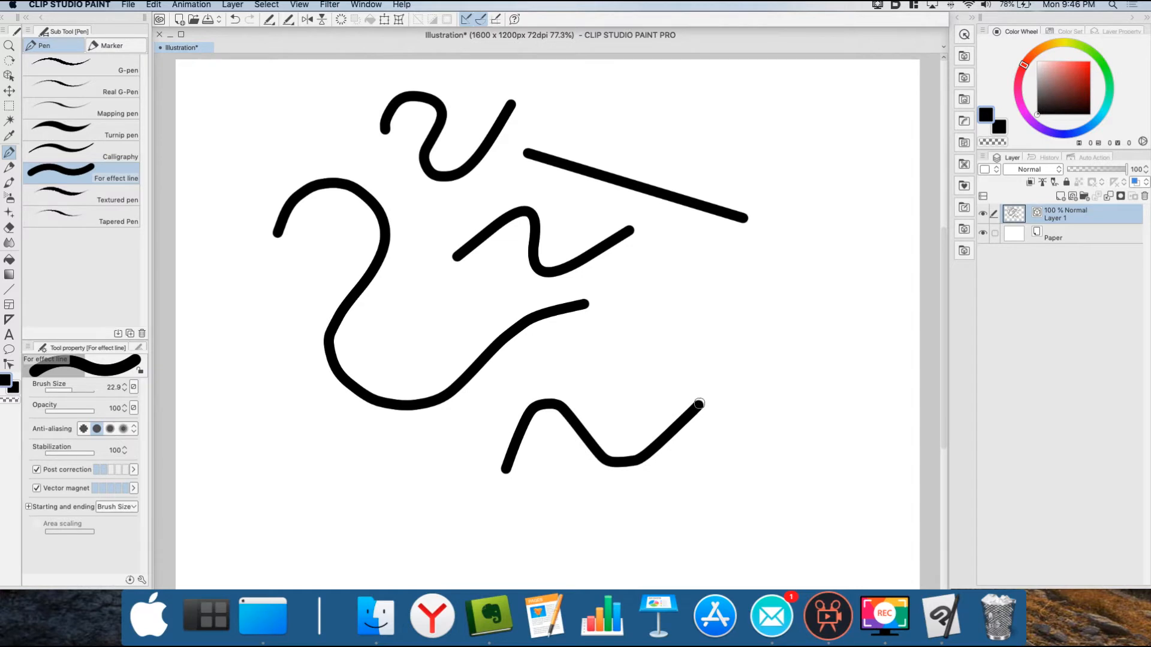
mouse_move(700, 405)
mouse_down()
mouse_move(779, 359)
mouse_move(860, 261)
mouse_up()
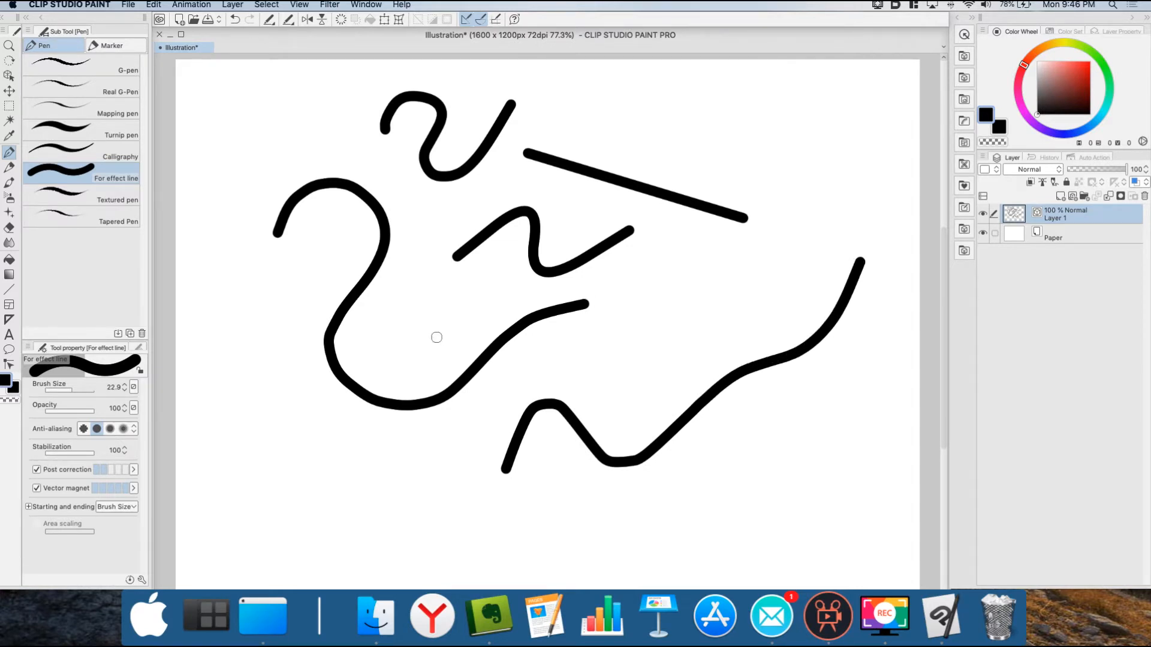
mouse_move(810, 109)
mouse_down()
mouse_move(860, 123)
mouse_move(868, 140)
mouse_move(862, 260)
mouse_up()
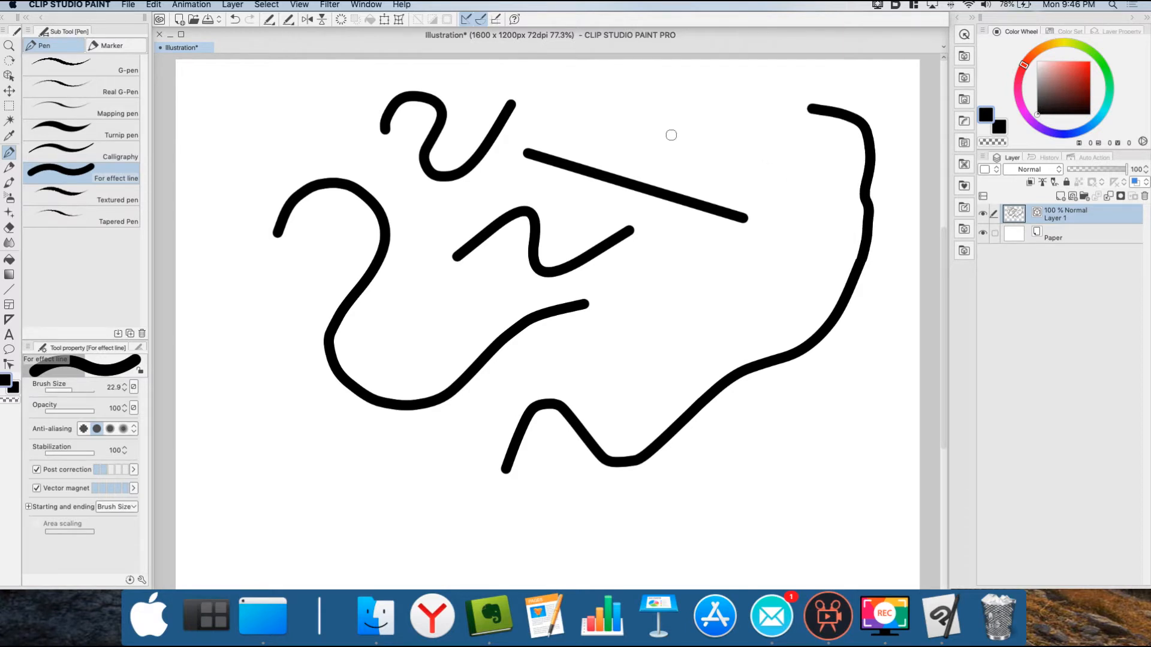
Toggle Vector magnet off and on, and draw a small wavy line and a long winding line with Stabilization at 100.
click(37, 490)
click(37, 490)
mouse_move(93, 454)
mouse_down()
mouse_move(66, 454)
mouse_move(99, 455)
mouse_up()
mouse_move(207, 451)
mouse_down()
mouse_move(244, 414)
mouse_move(289, 431)
mouse_move(275, 499)
mouse_move(295, 517)
mouse_move(318, 514)
mouse_move(364, 473)
mouse_move(427, 484)
mouse_up()
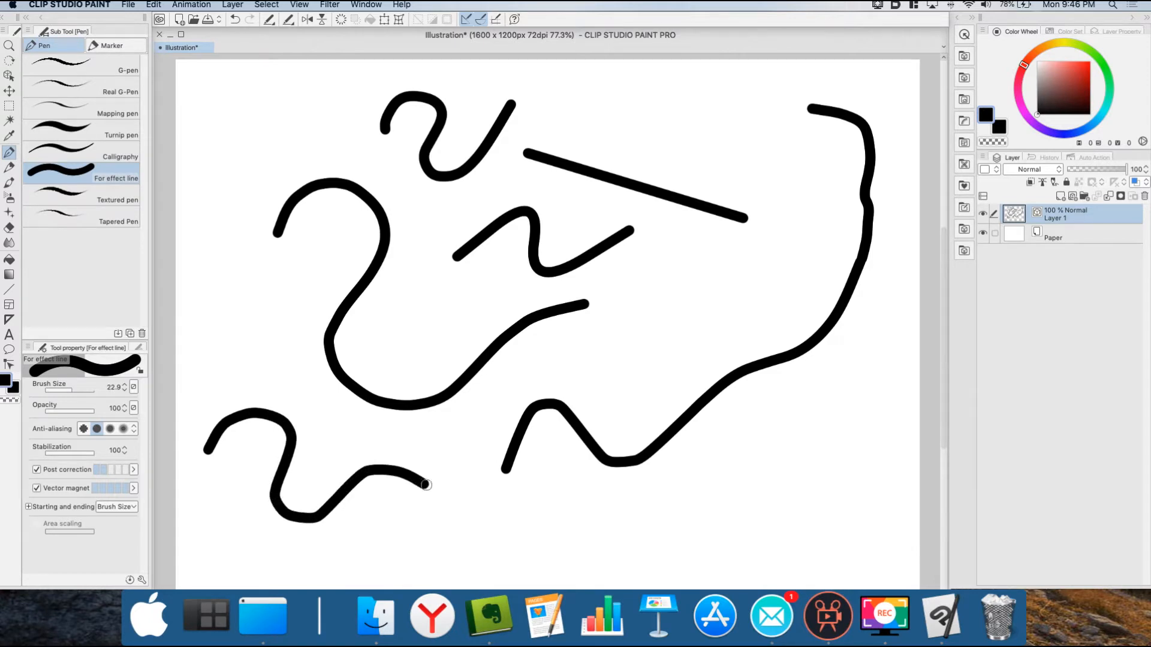
mouse_move(642, 344)
mouse_down()
mouse_move(652, 310)
mouse_move(687, 278)
mouse_move(753, 311)
mouse_move(769, 304)
mouse_move(786, 278)
mouse_move(774, 229)
mouse_move(790, 135)
mouse_move(745, 104)
mouse_move(643, 136)
mouse_move(598, 102)
mouse_up()
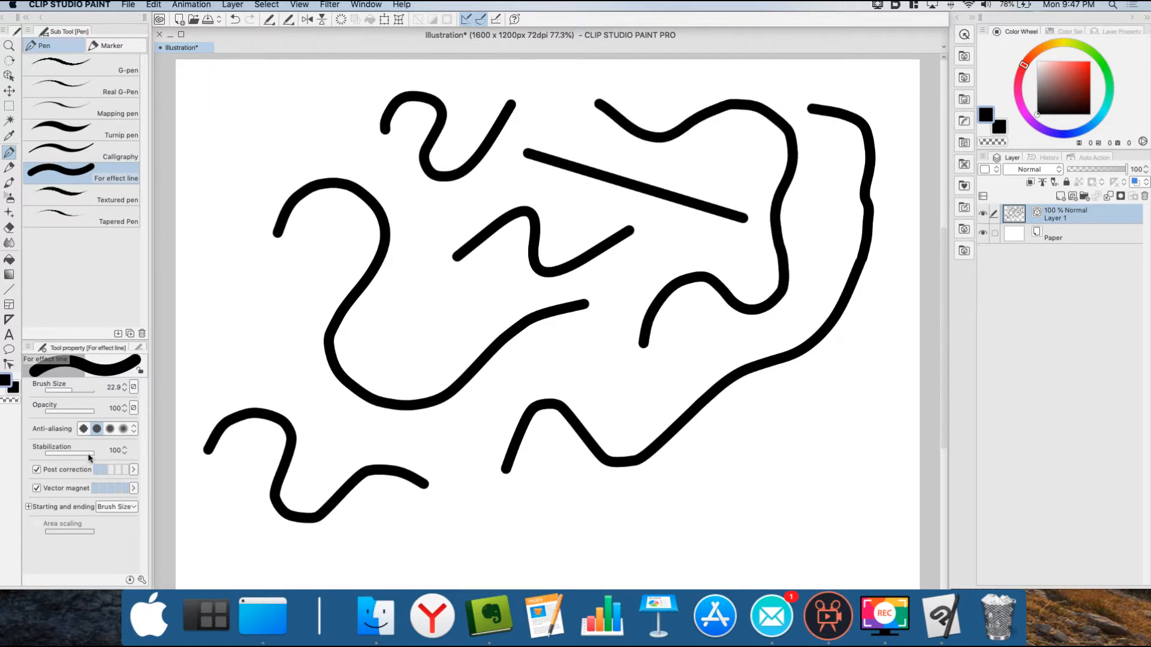
Draw a wavy line below the existing strokes with Stabilization at 0, and restore Stabilization to 100.
drag(97, 457, 51, 465)
mouse_move(607, 542)
mouse_down()
mouse_move(610, 515)
mouse_move(638, 499)
mouse_move(678, 524)
mouse_move(712, 526)
mouse_move(816, 409)
mouse_up()
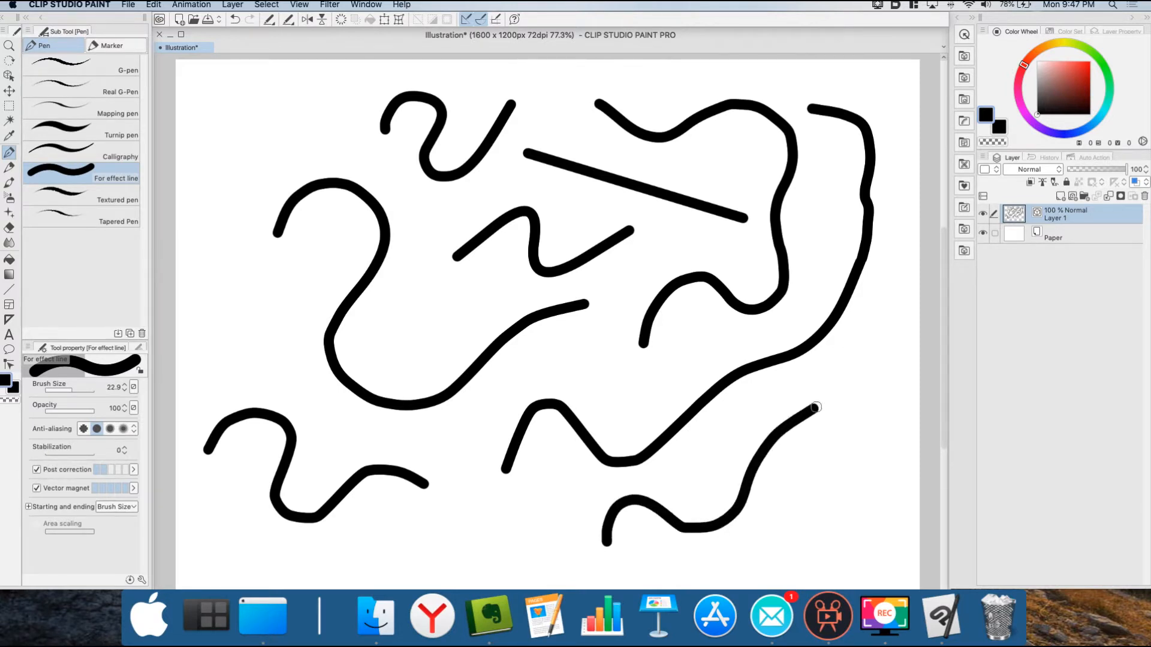
drag(55, 460, 130, 453)
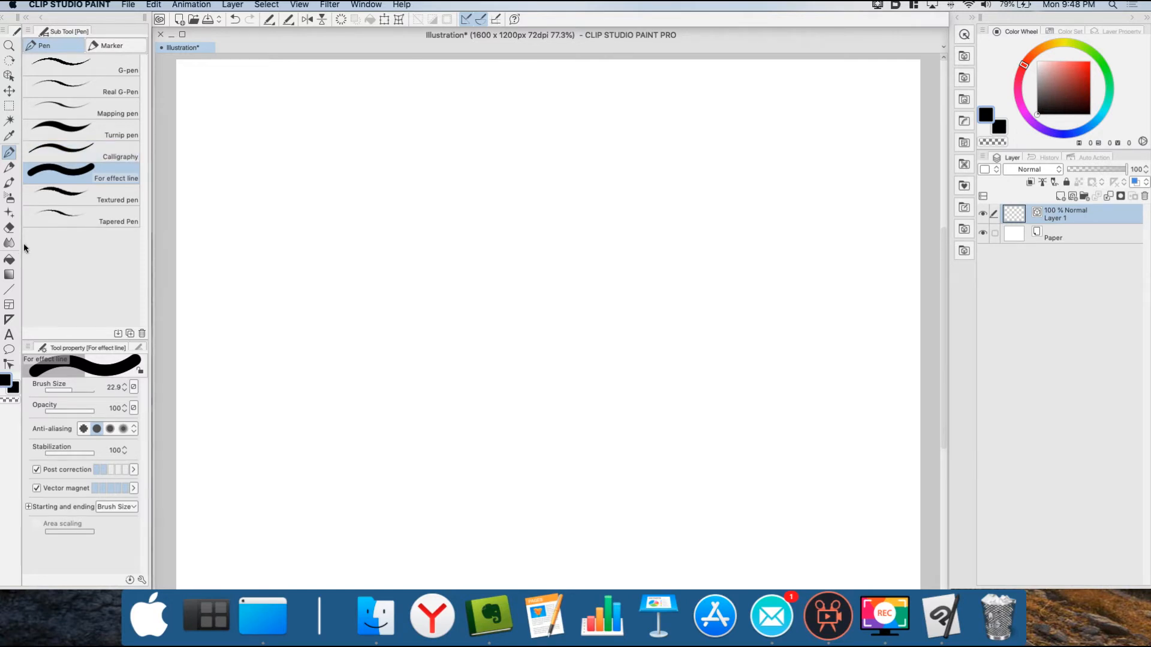
Draw an open spline with the Continuous curve tool, waving across the canvas to a sharp corner and curving back down.
click(9, 290)
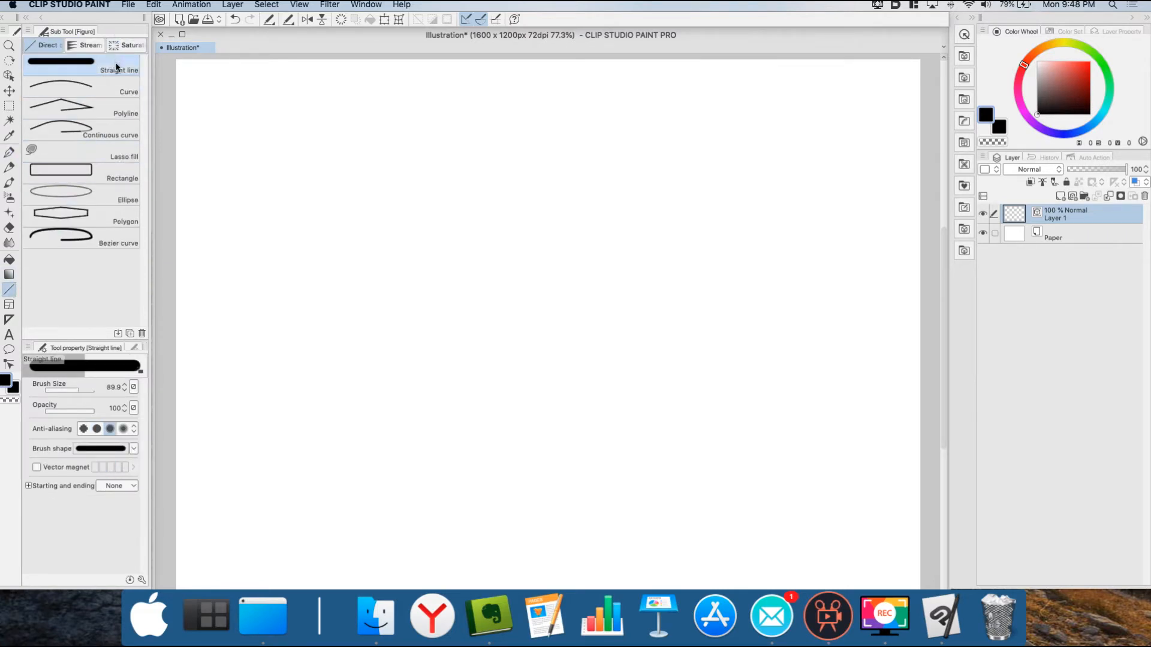
click(98, 132)
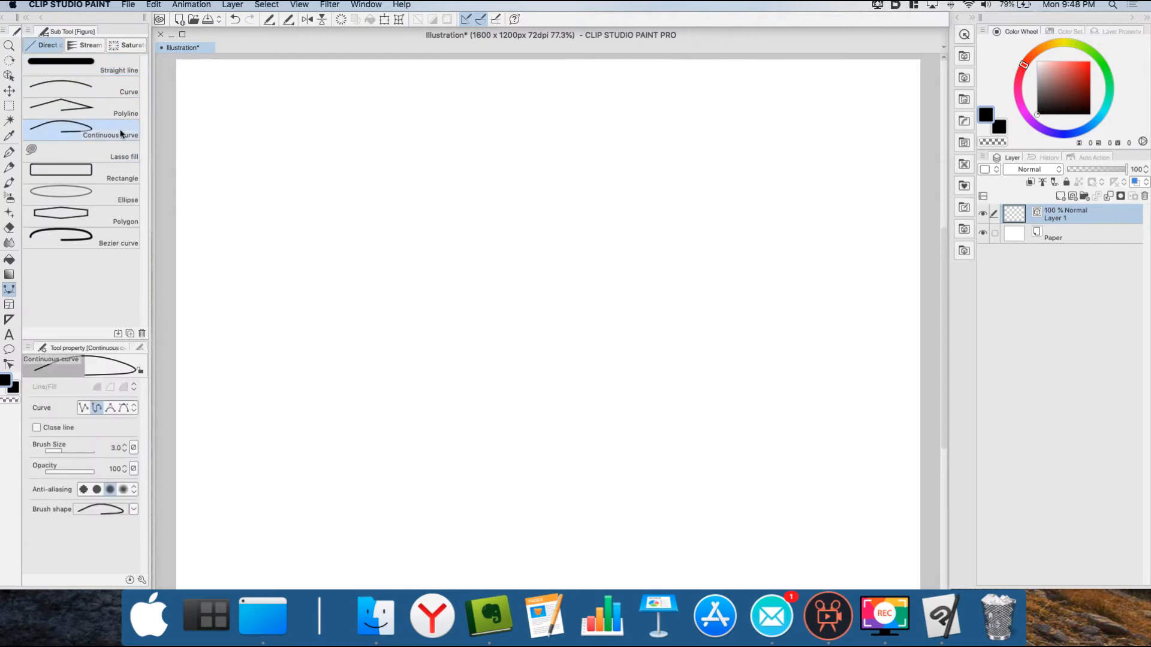
click(266, 239)
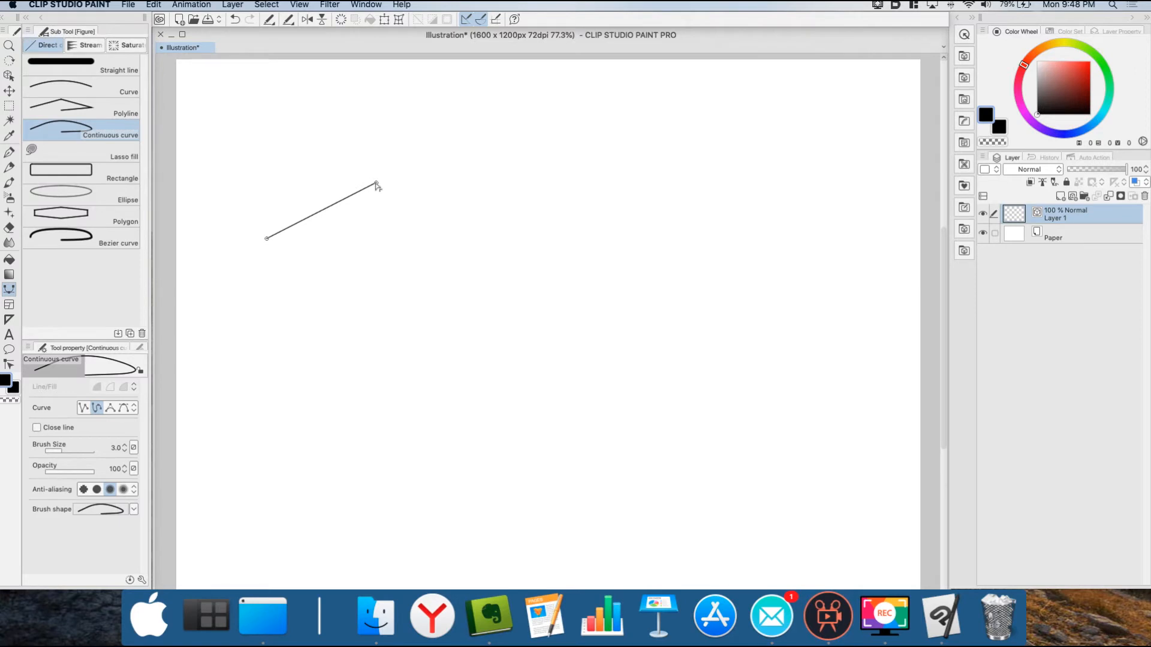
click(504, 211)
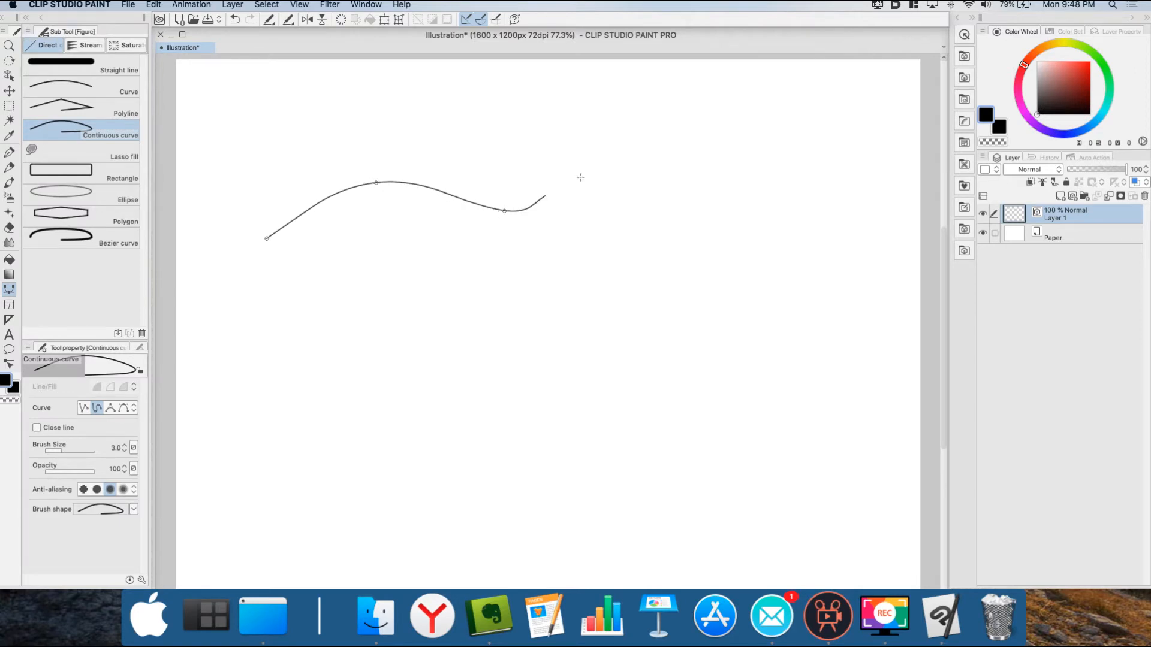
click(620, 160)
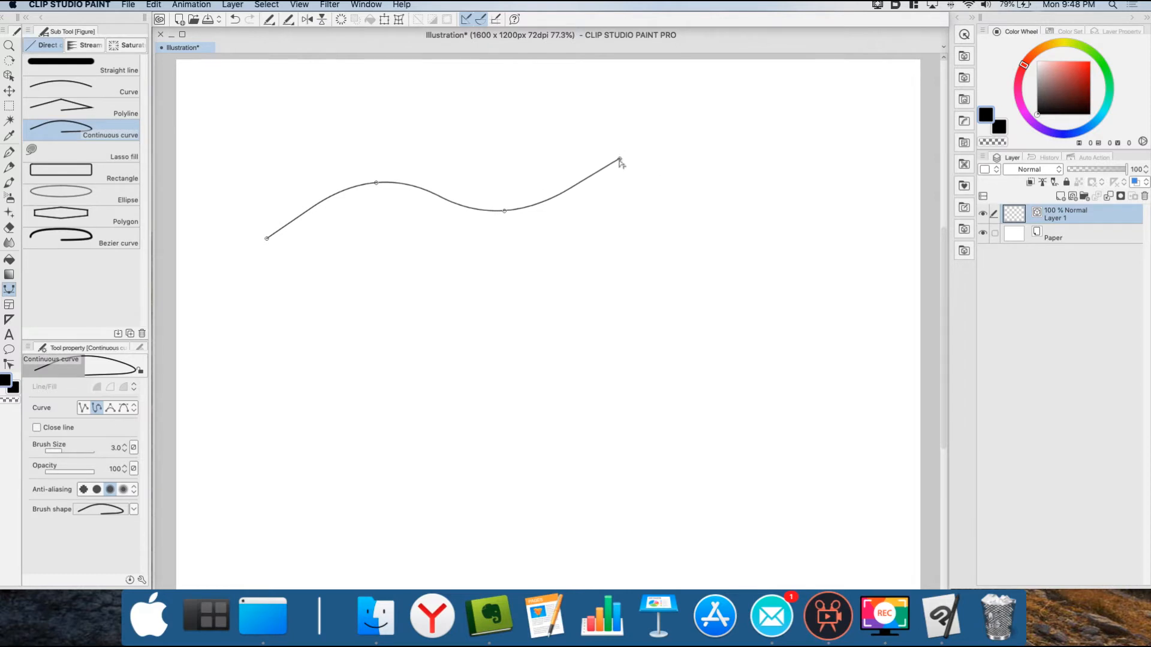
click(755, 220)
click(705, 372)
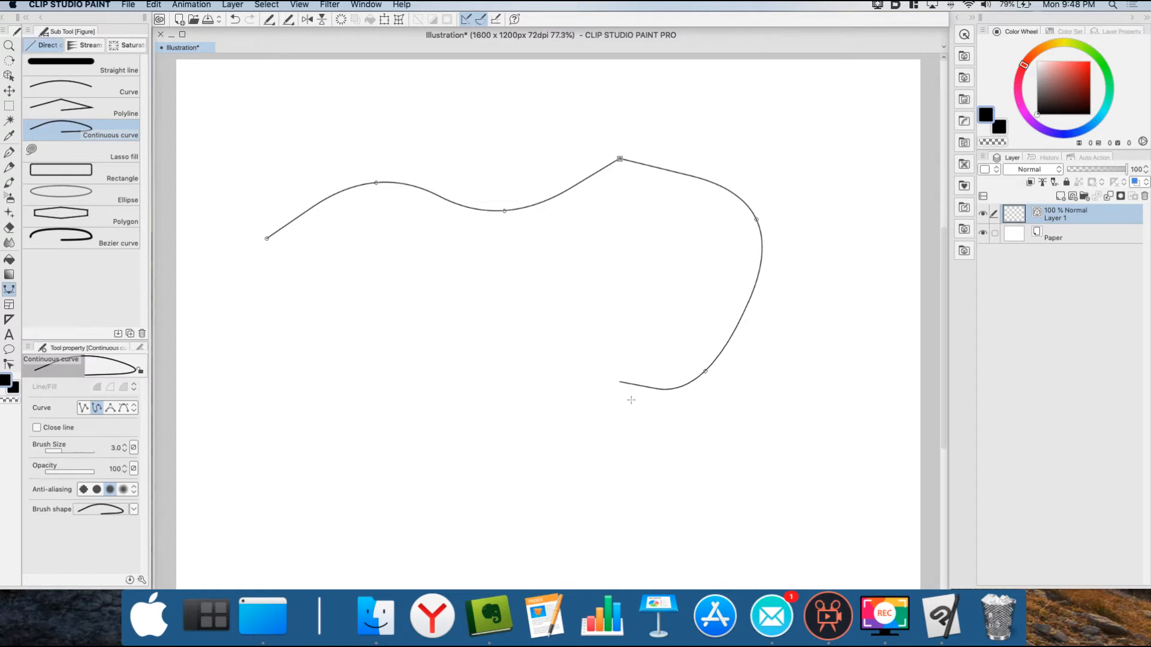
double_click(637, 398)
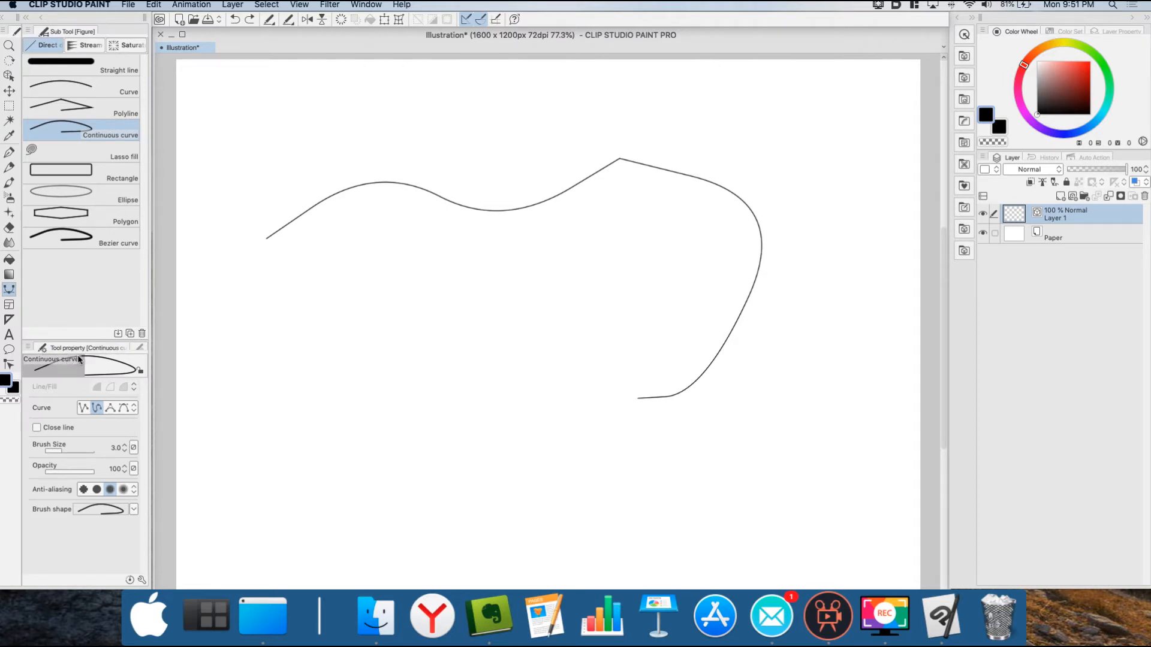
Draw a second open line below it with the cubic Bezier curve type, mixing straight segments with a rounded bend and a curved end.
click(123, 409)
click(274, 359)
drag(361, 301, 391, 282)
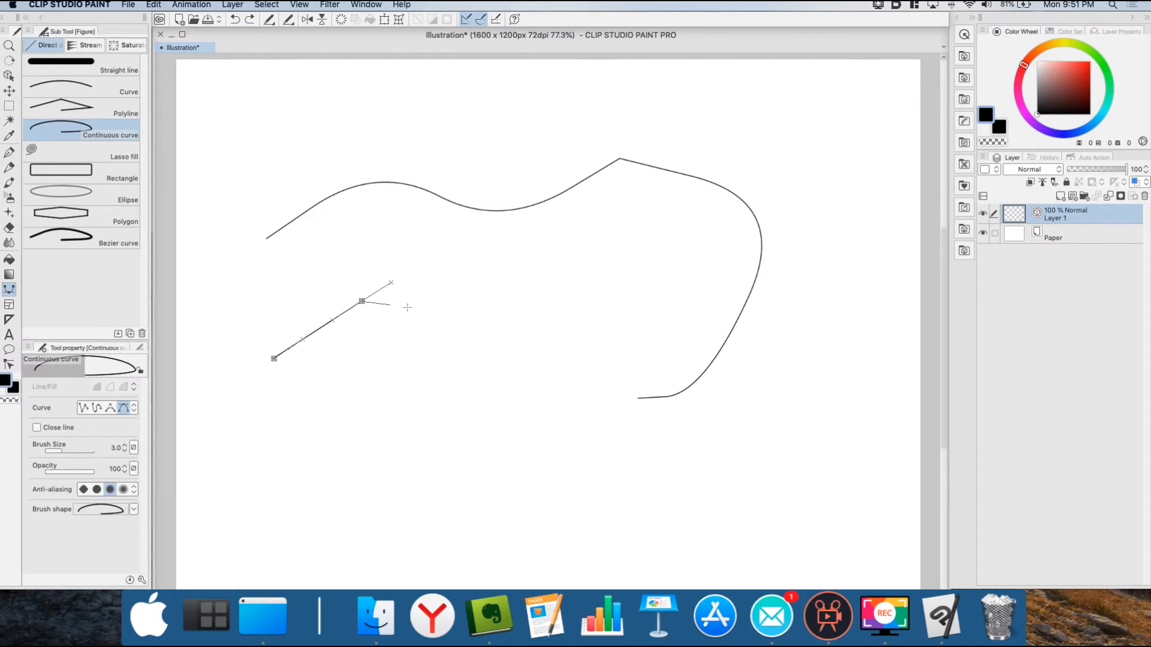
click(487, 322)
drag(551, 269, 572, 252)
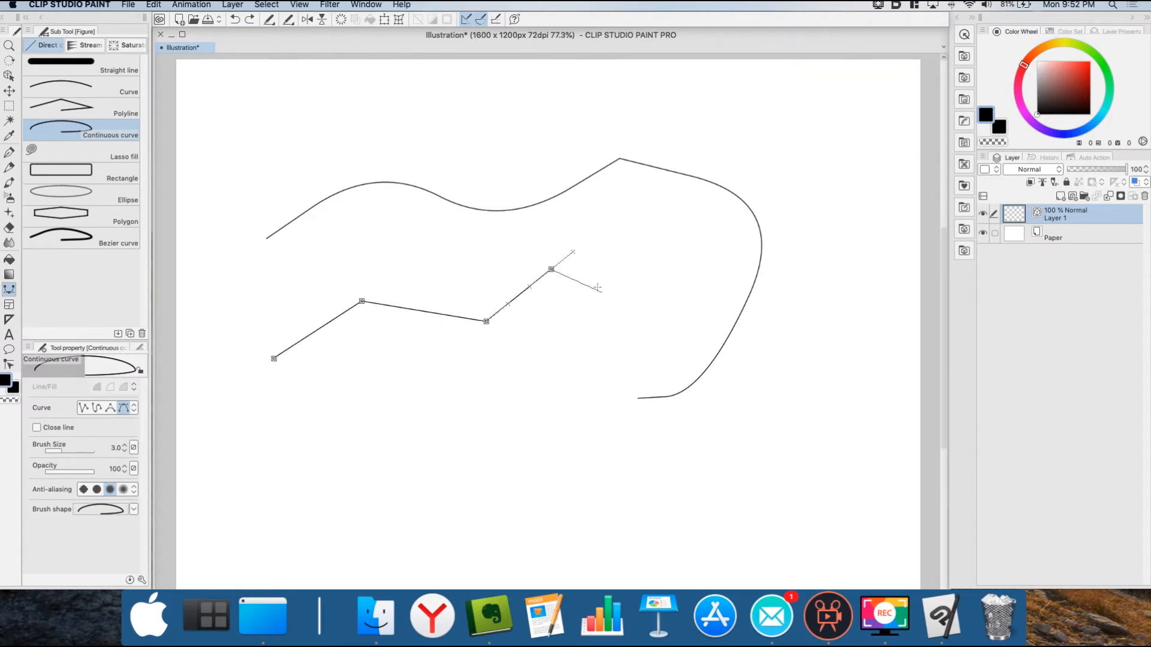
click(636, 293)
drag(636, 292, 631, 345)
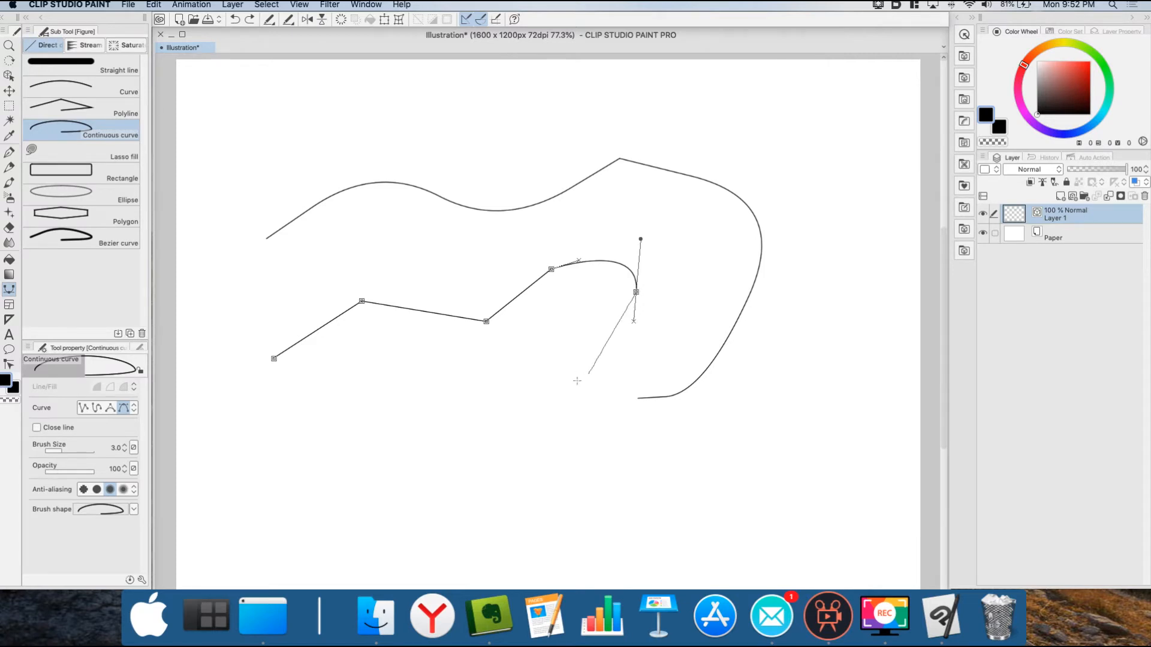
click(520, 391)
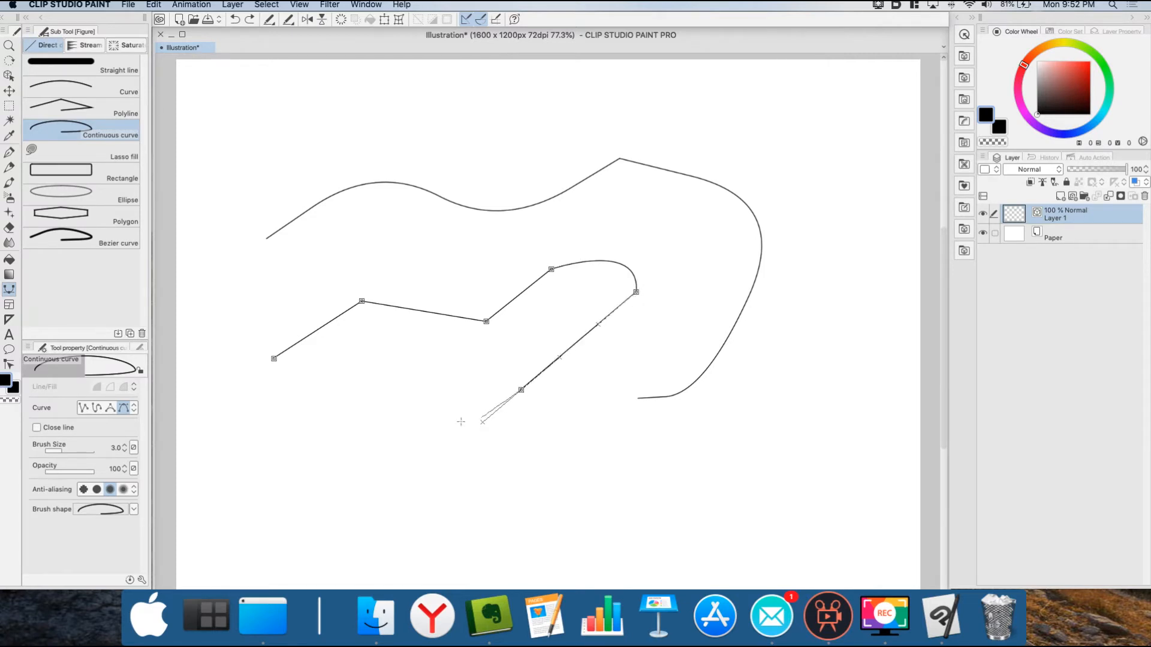
drag(404, 413, 383, 404)
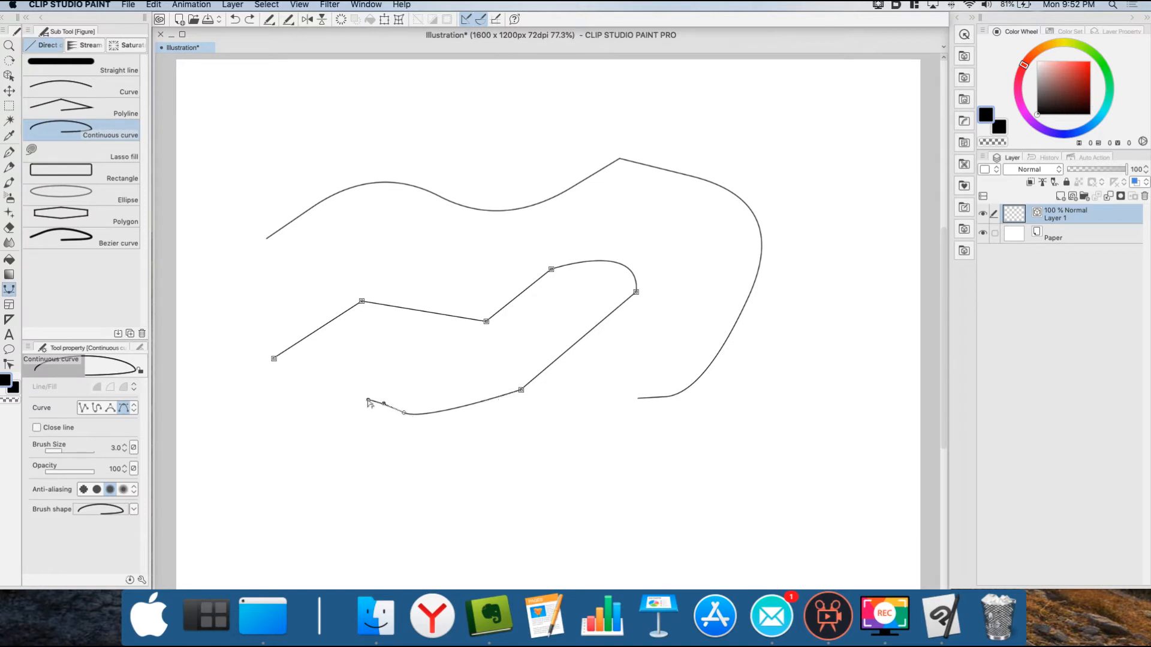
key(Return)
Draw a third, wavy open line across the lower canvas with the quadratic Bezier curve type.
click(111, 408)
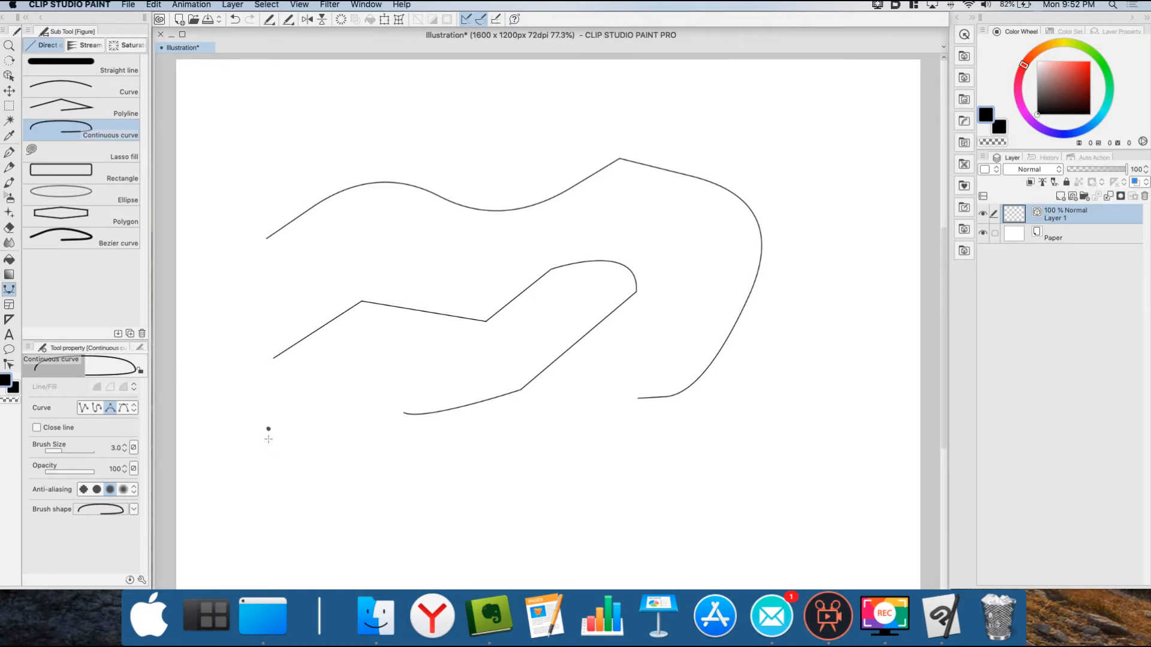
click(266, 518)
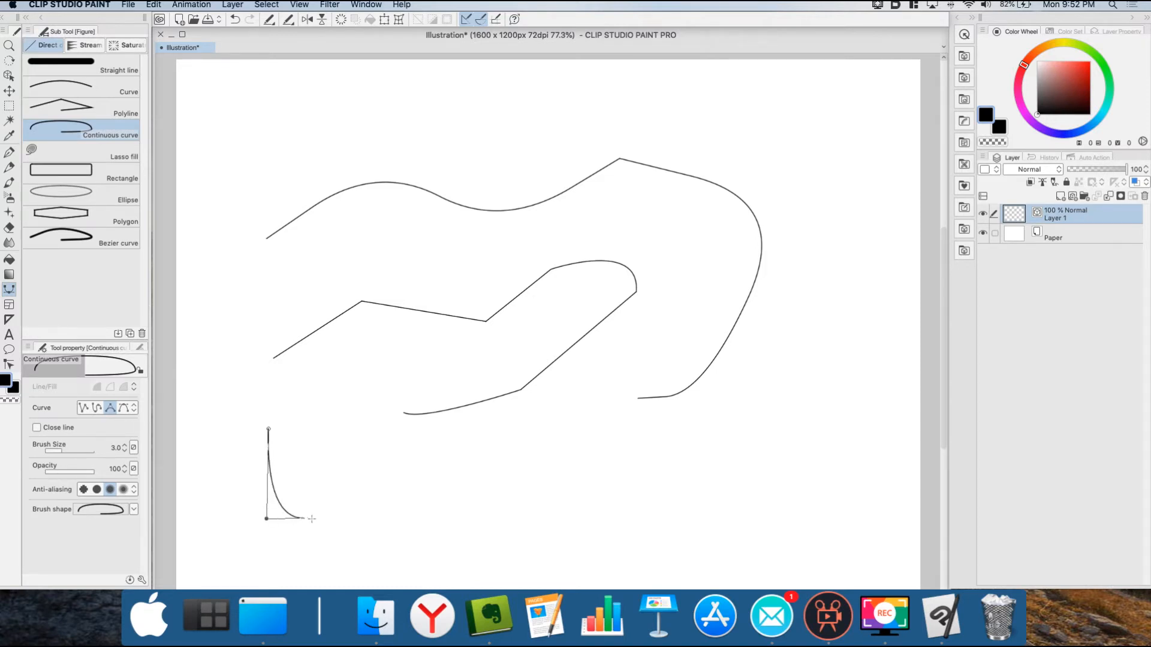
click(366, 522)
click(418, 476)
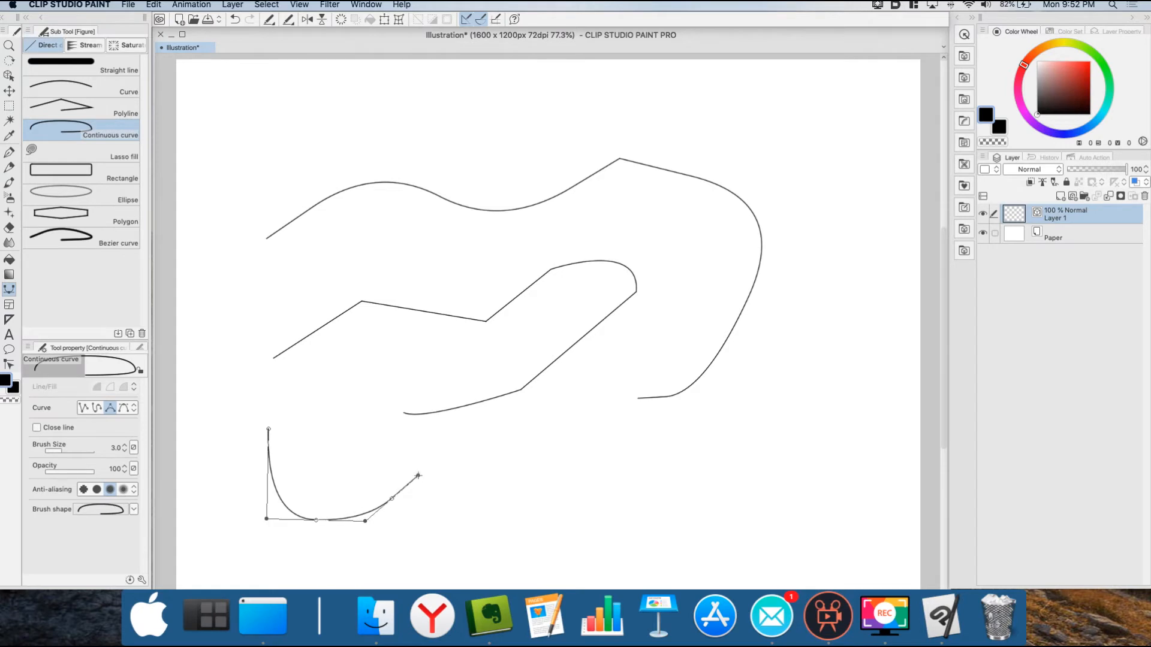
click(504, 481)
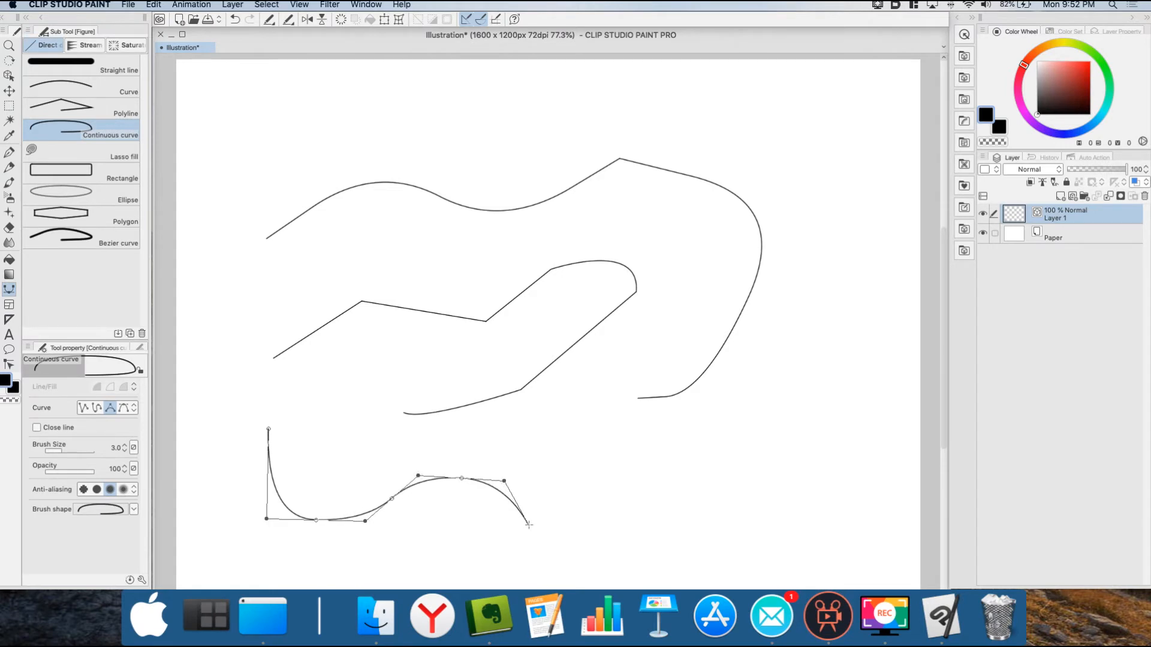
click(541, 537)
click(649, 524)
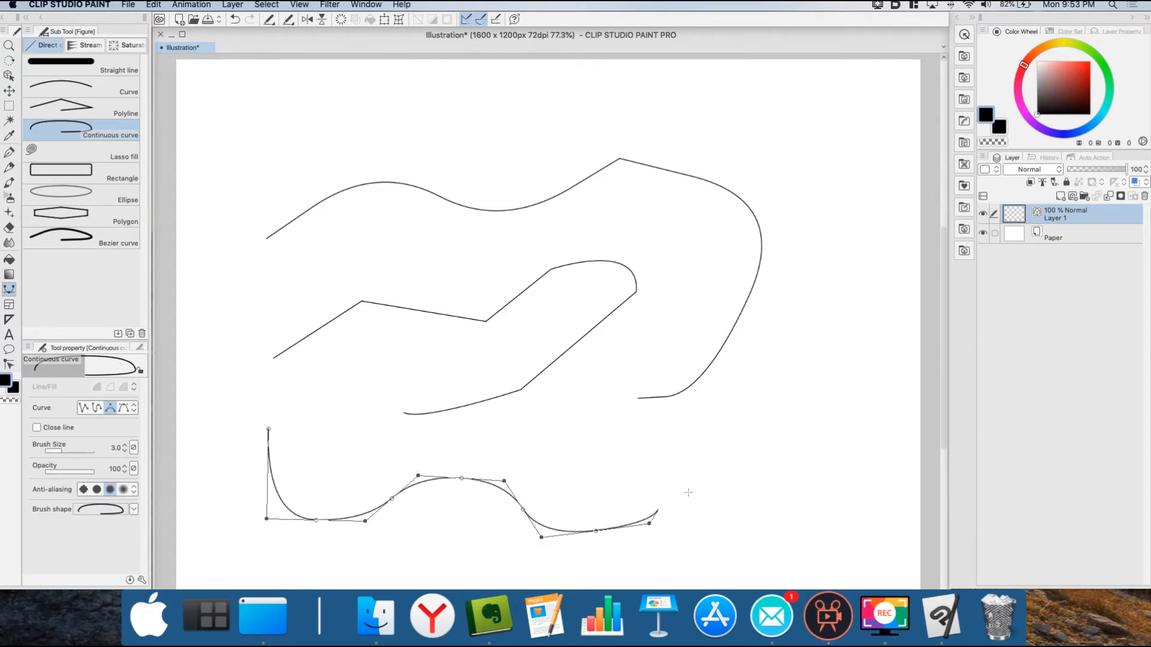
double_click(717, 445)
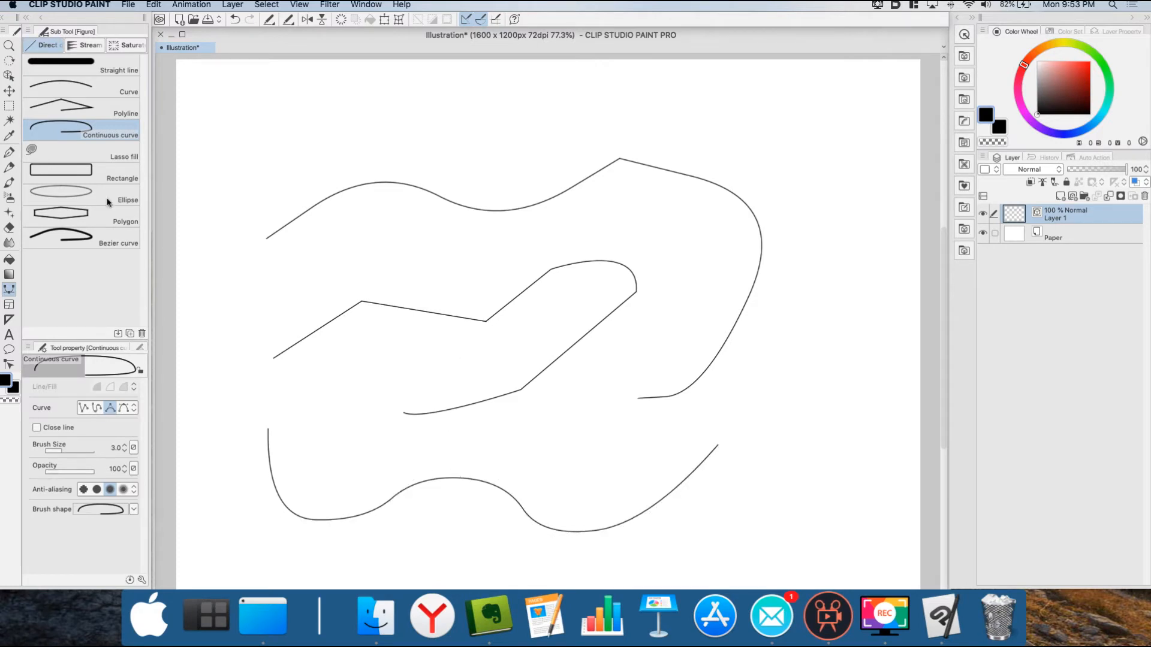
Select the lowest wavy curve with the Object tool and shift the control point in its first dip.
click(9, 75)
click(398, 495)
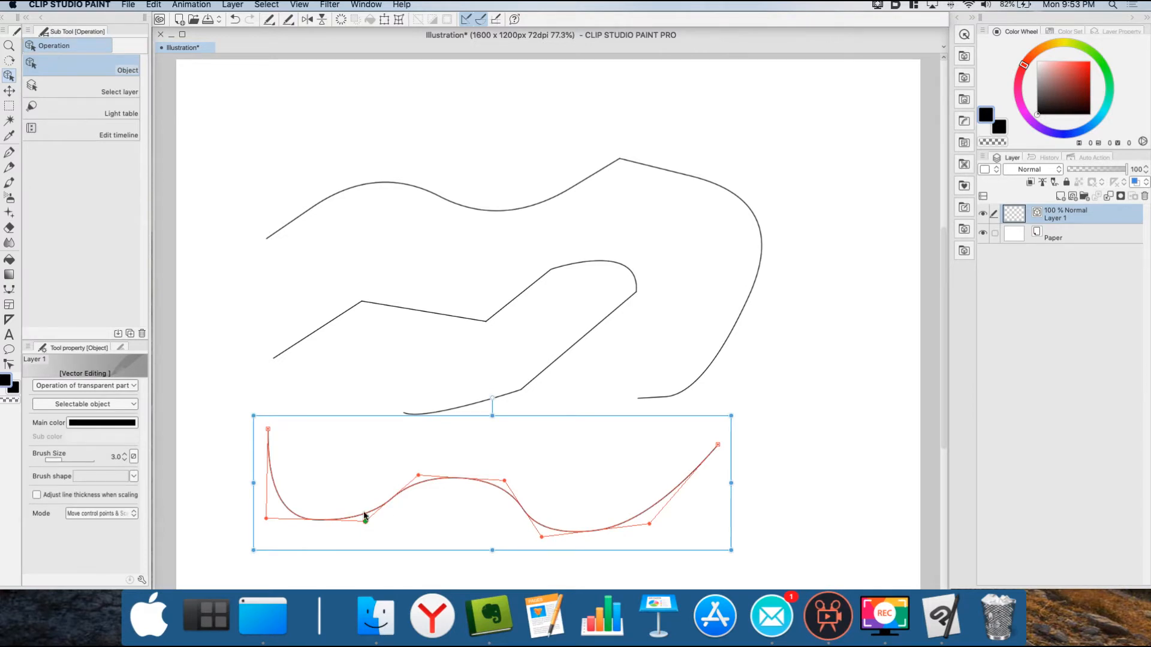
mouse_move(367, 525)
mouse_down()
mouse_move(406, 534)
mouse_move(344, 527)
mouse_move(401, 532)
mouse_move(359, 523)
mouse_up()
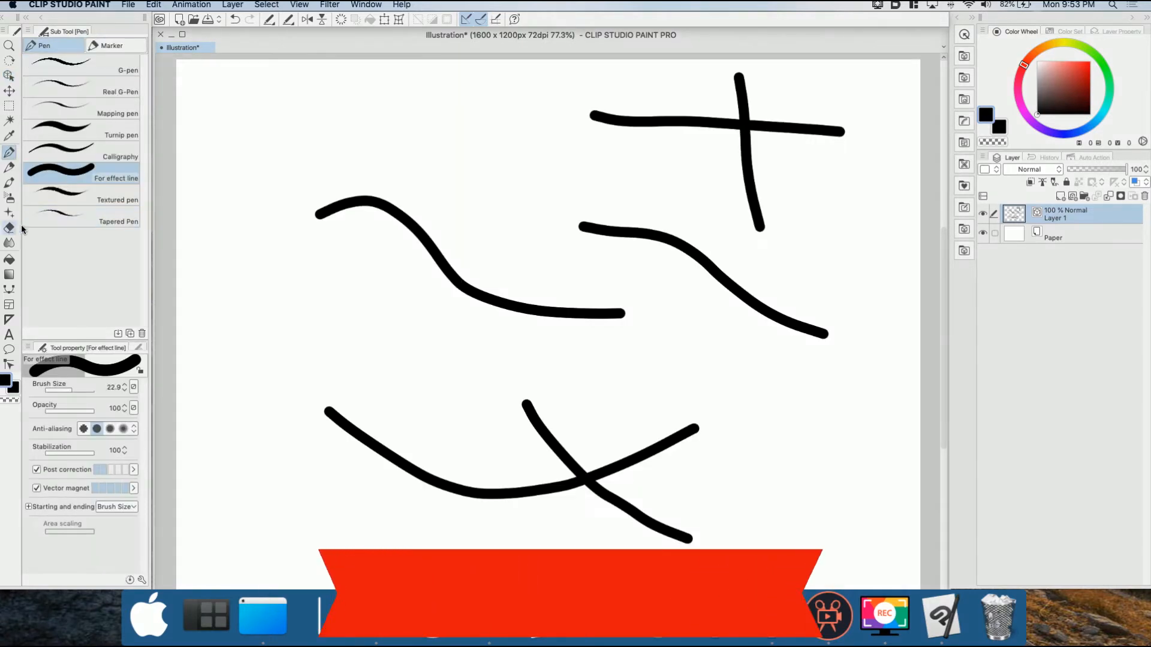
Cut the left wavy line in three places using the Rough eraser at size 29.2 with Vector eraser set to Erase touched areas.
click(10, 227)
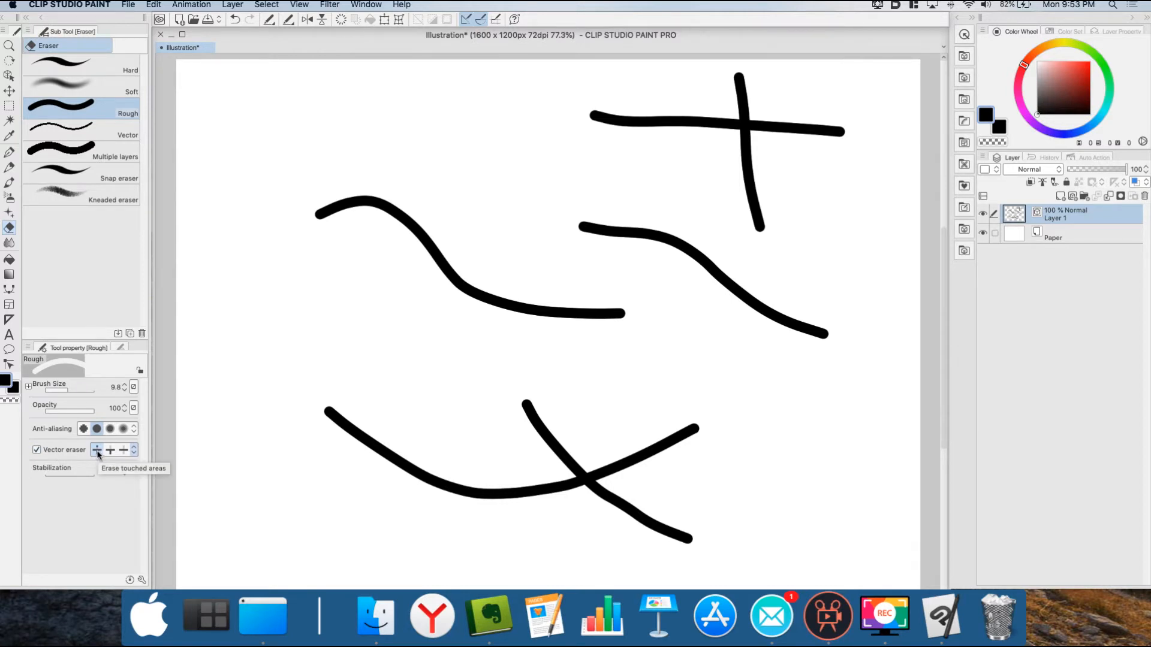
click(37, 450)
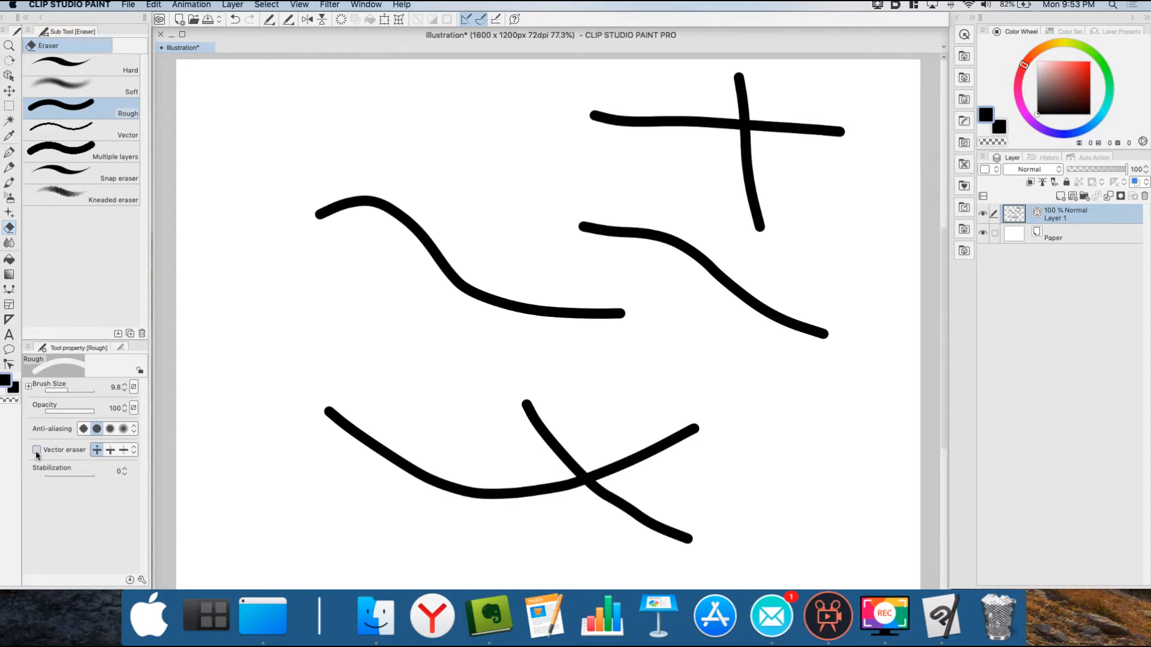
click(37, 451)
drag(66, 391, 73, 391)
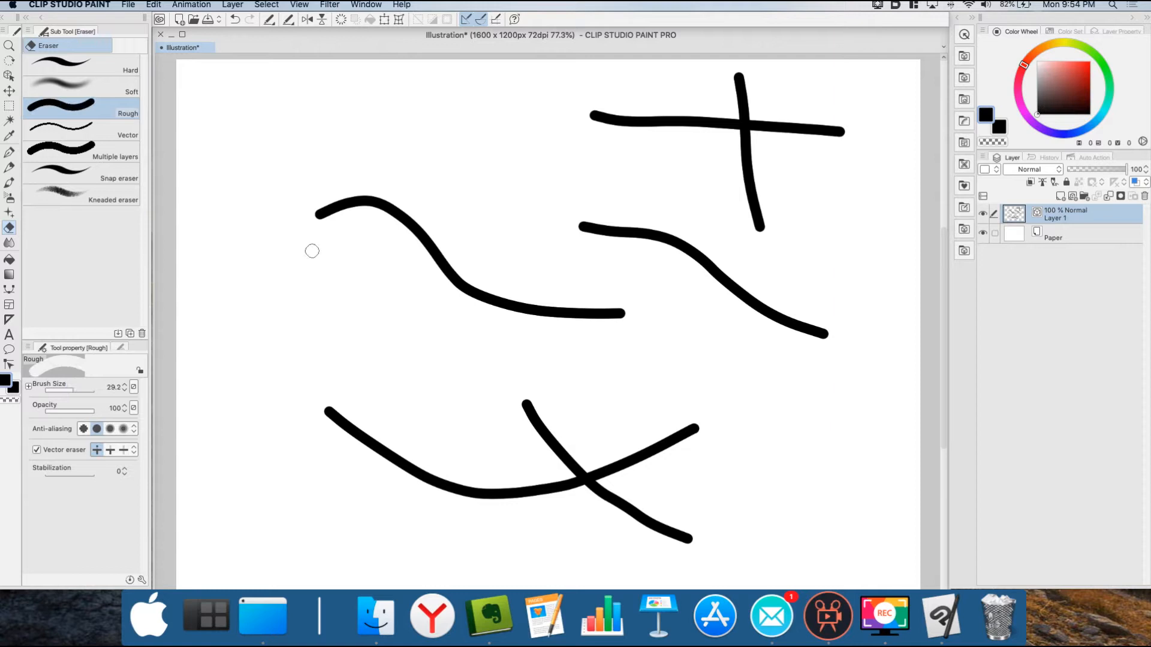
click(414, 228)
click(469, 290)
click(527, 308)
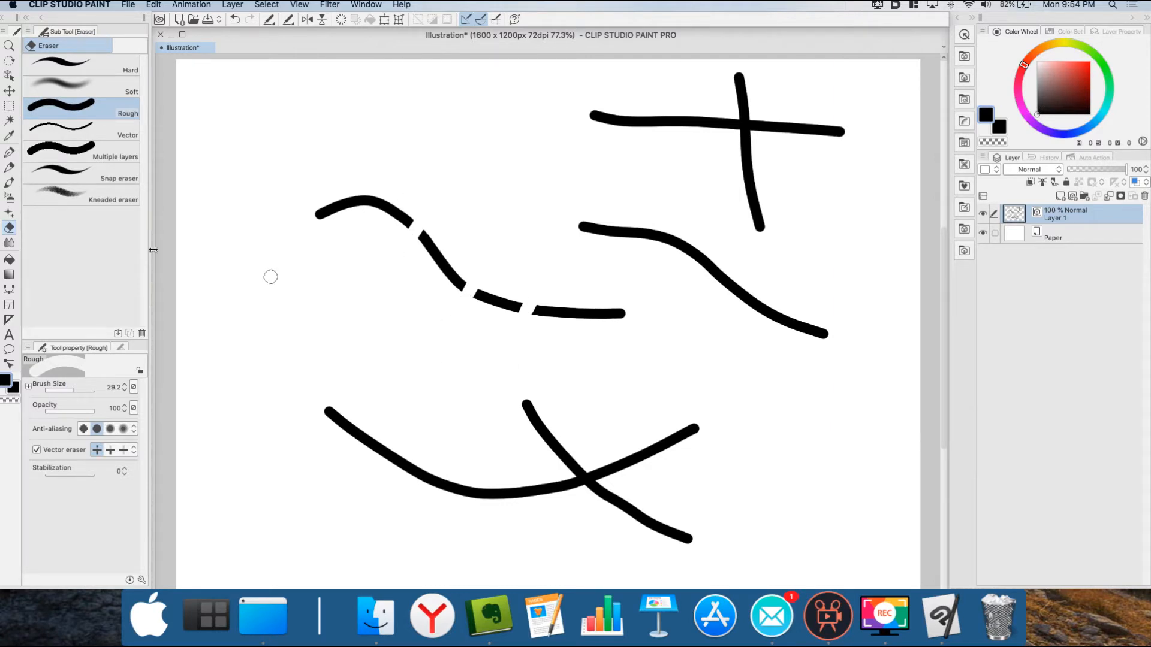
Move the four pieces of the cut wavy line apart with the Object tool.
click(9, 75)
click(369, 209)
drag(370, 209, 356, 207)
click(430, 246)
drag(430, 246, 421, 215)
drag(499, 298, 502, 283)
drag(566, 313, 580, 310)
click(394, 308)
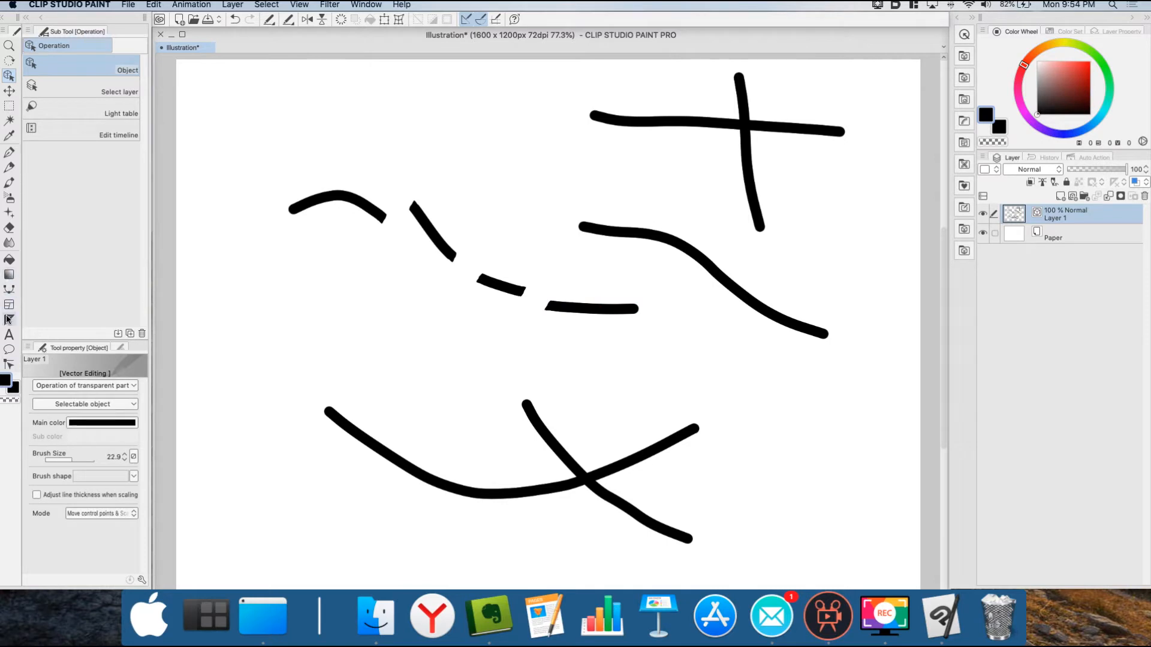
Set the Vector eraser to Erase up to intersection and erase the upper part of the short line crossing the lower curve.
click(9, 228)
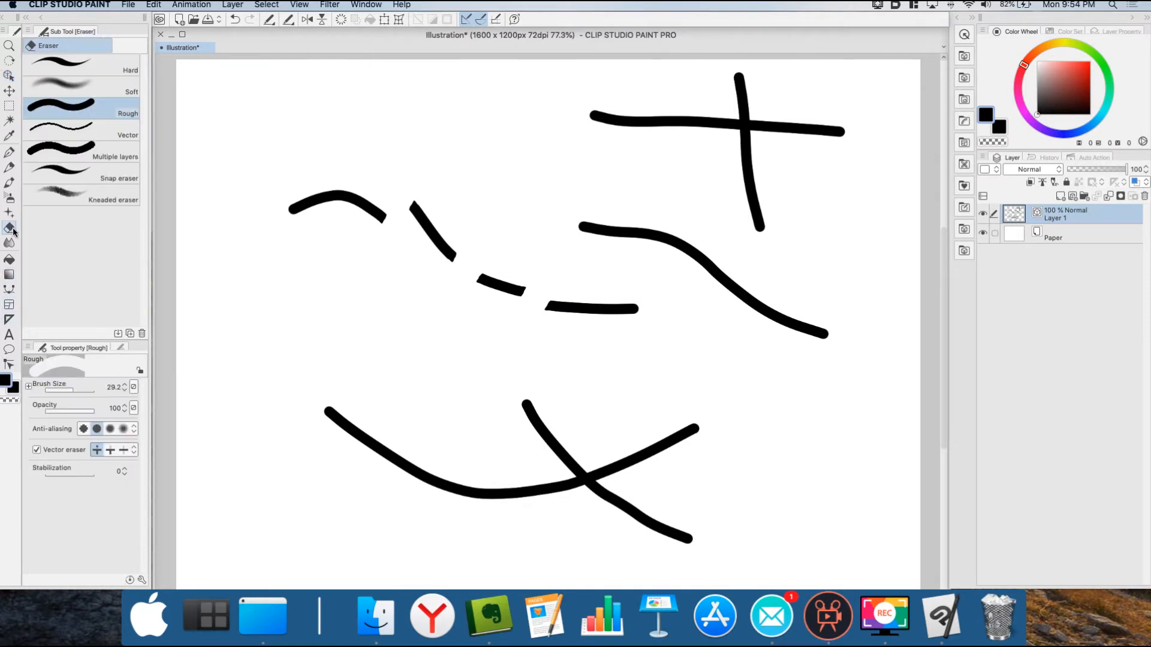
click(110, 451)
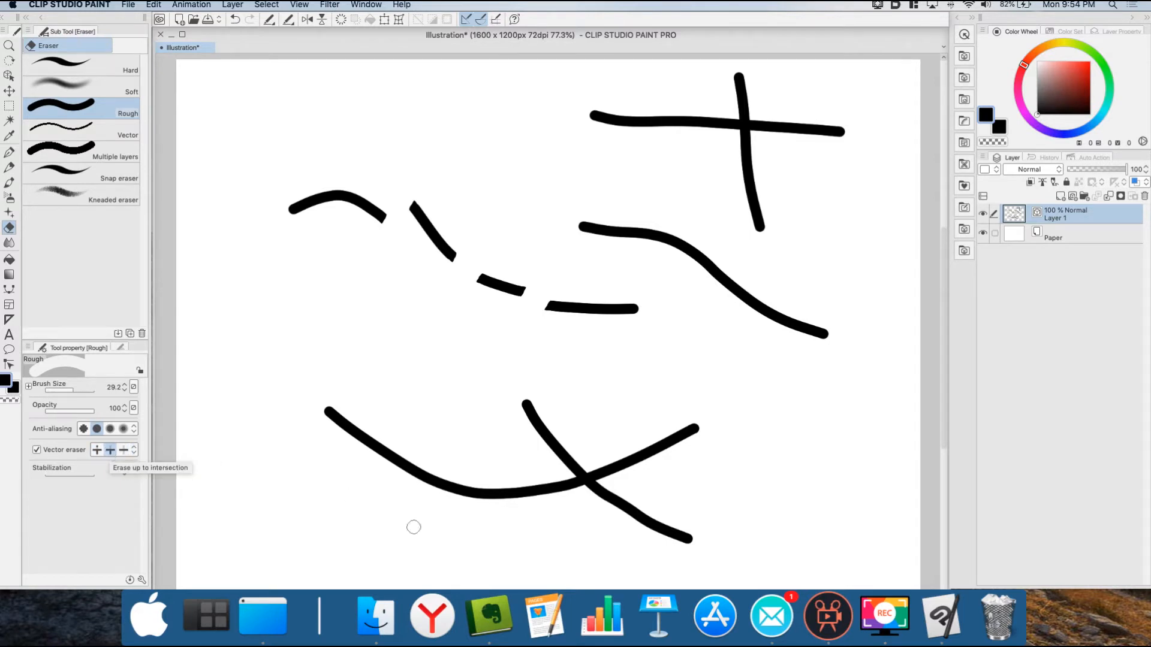
drag(534, 449, 588, 426)
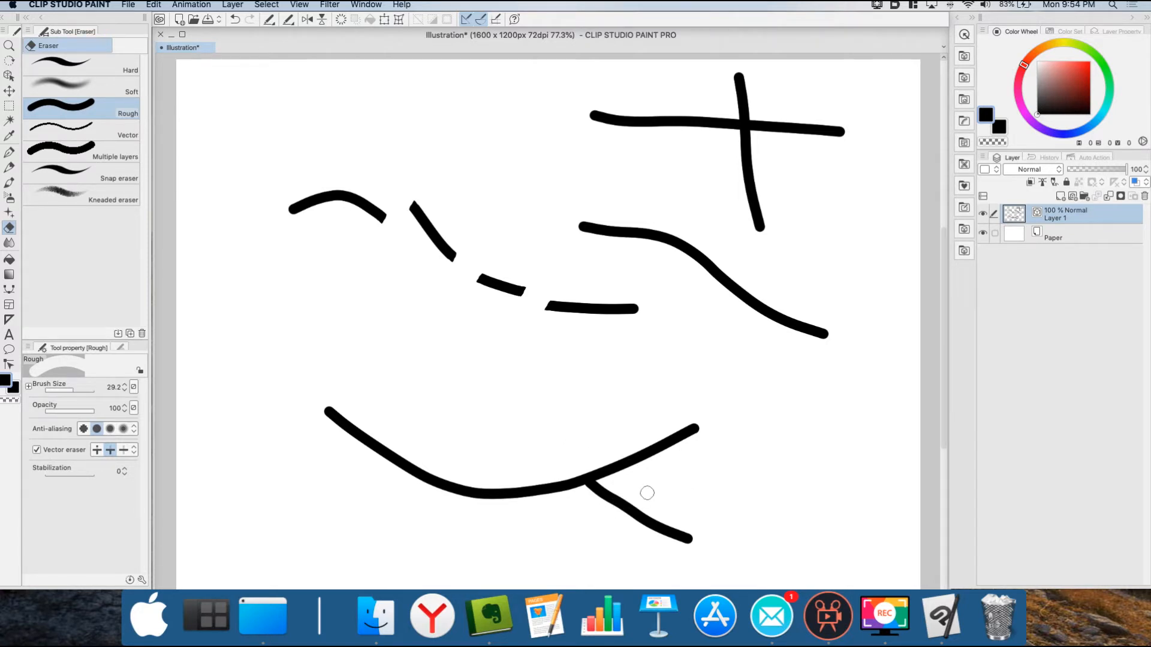
Erase the lower curve's branch up to its intersection, then set the Vector eraser to whole line and erase across the upper crossing lines.
drag(663, 484, 598, 418)
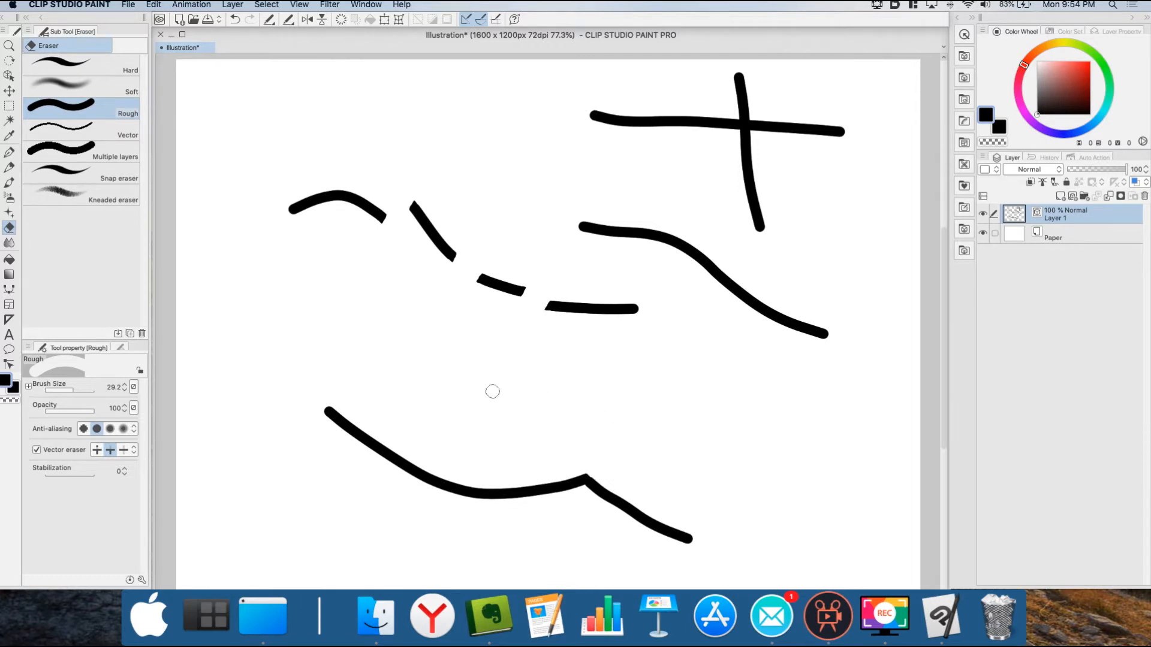
click(124, 453)
drag(717, 95, 794, 95)
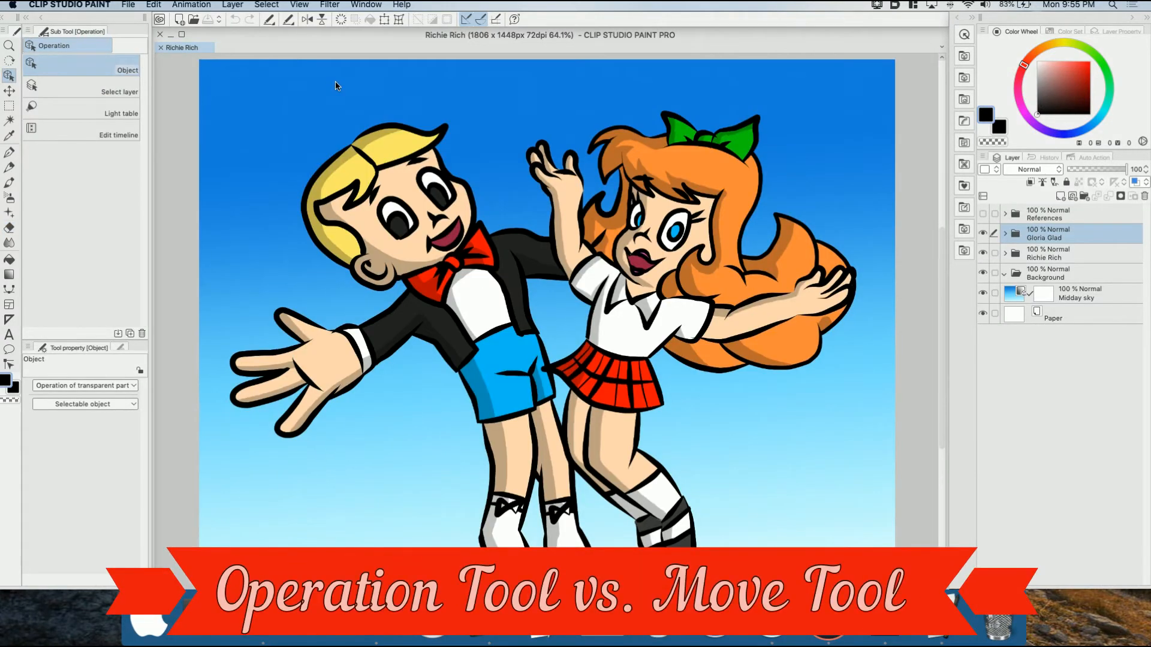
Try to move the outline of the boy's front hair tuft up and away from its fill with the Object tool.
click(6, 76)
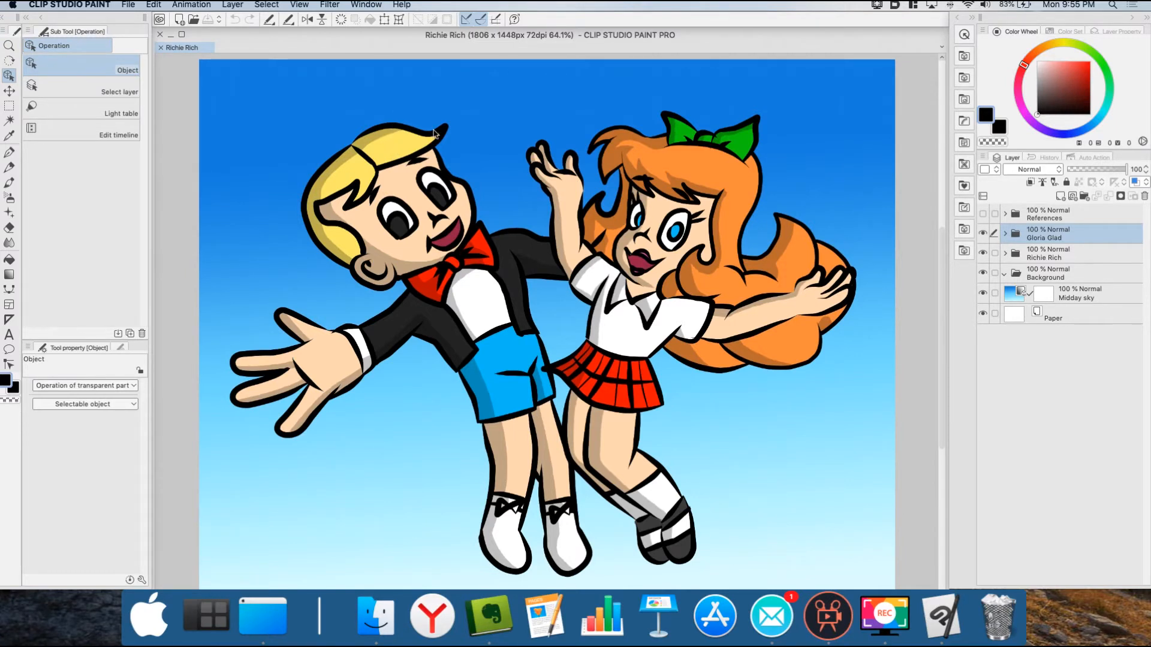
click(399, 128)
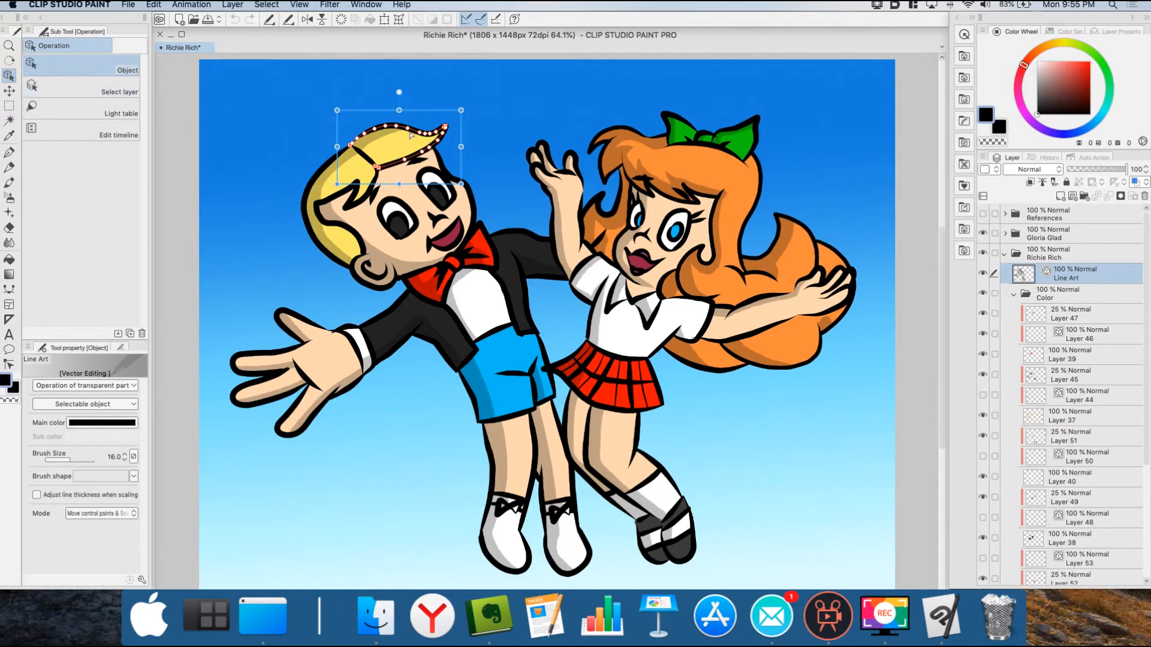
drag(421, 127, 462, 106)
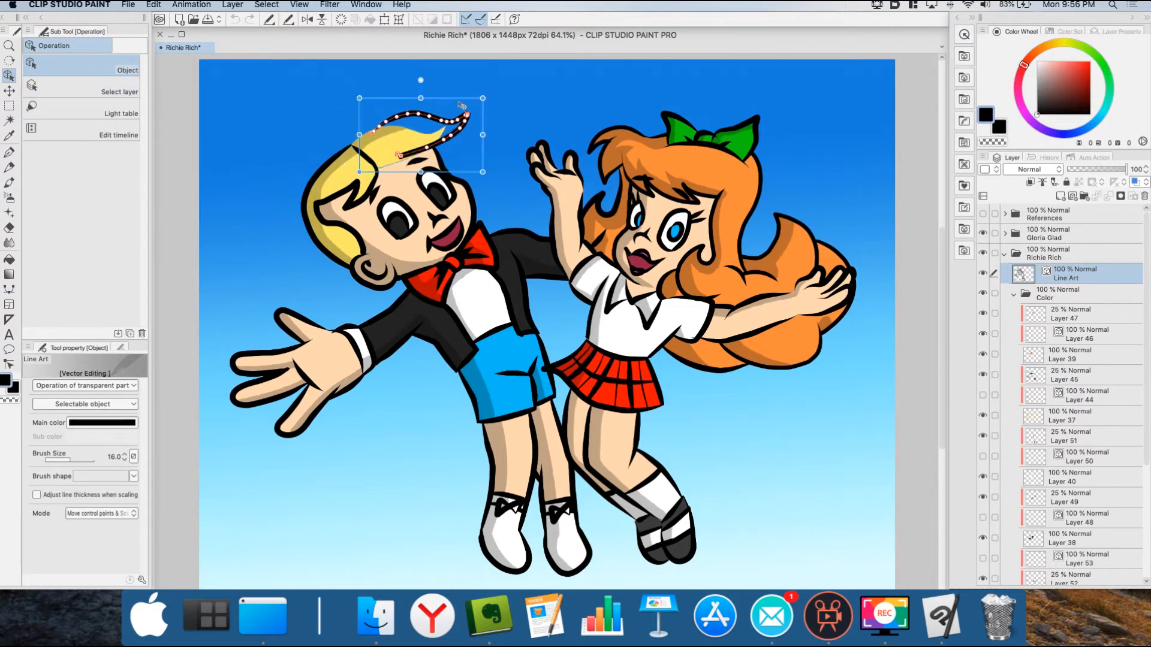
key(super+z)
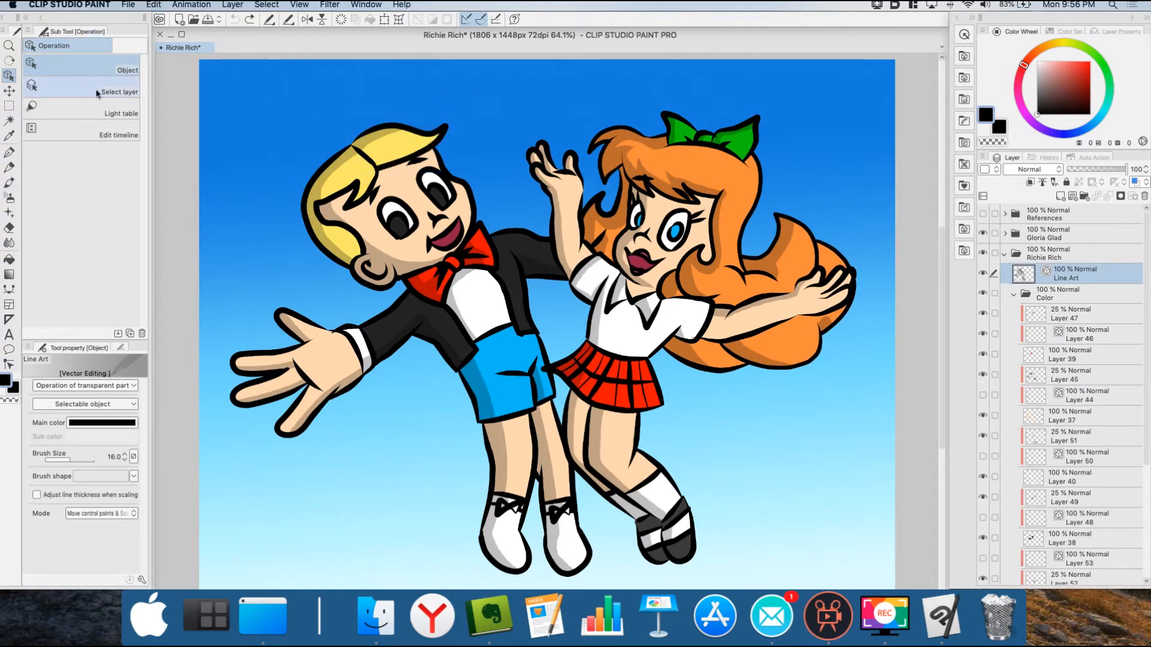
Try to move the whole Line Art layer of the Richie Rich folder with the Move layer tool.
click(9, 91)
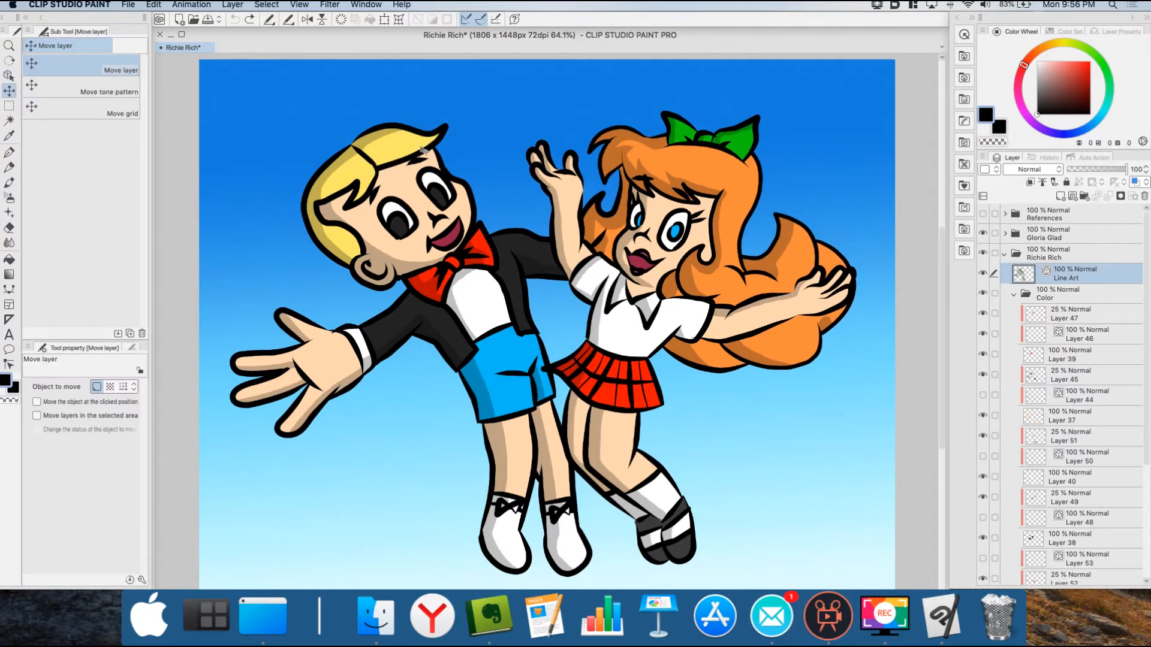
drag(407, 131, 447, 156)
key(super+z)
Collapse and select the Richie Rich folder, and try to move the entire boy figure with the Move layer tool.
click(1004, 253)
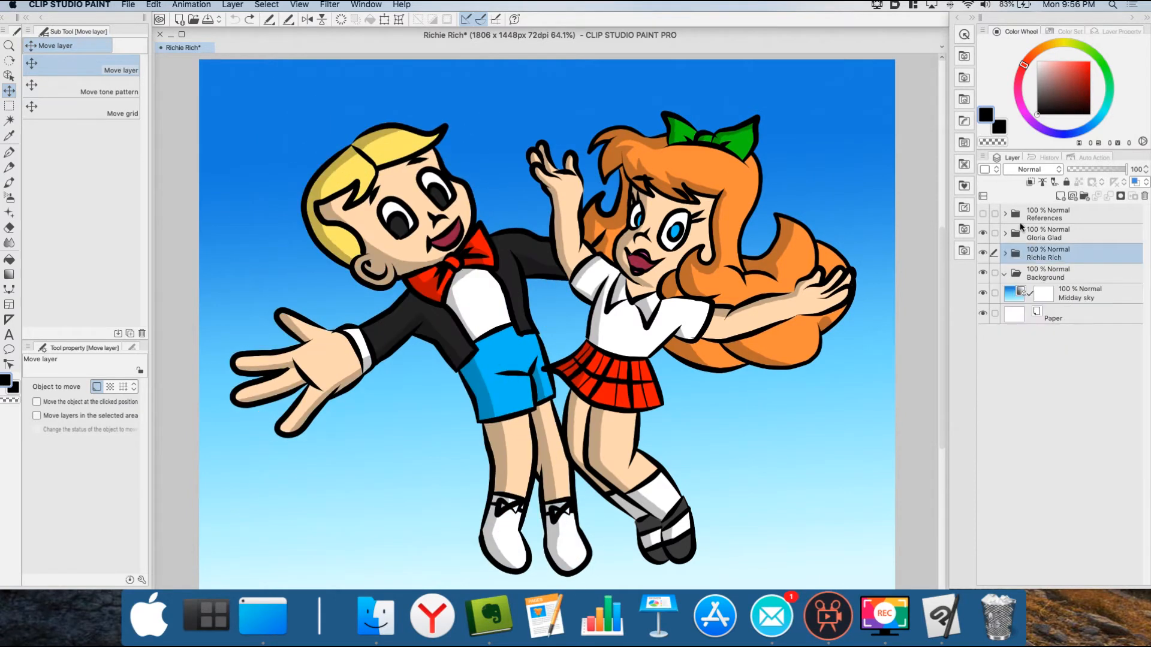
click(1071, 236)
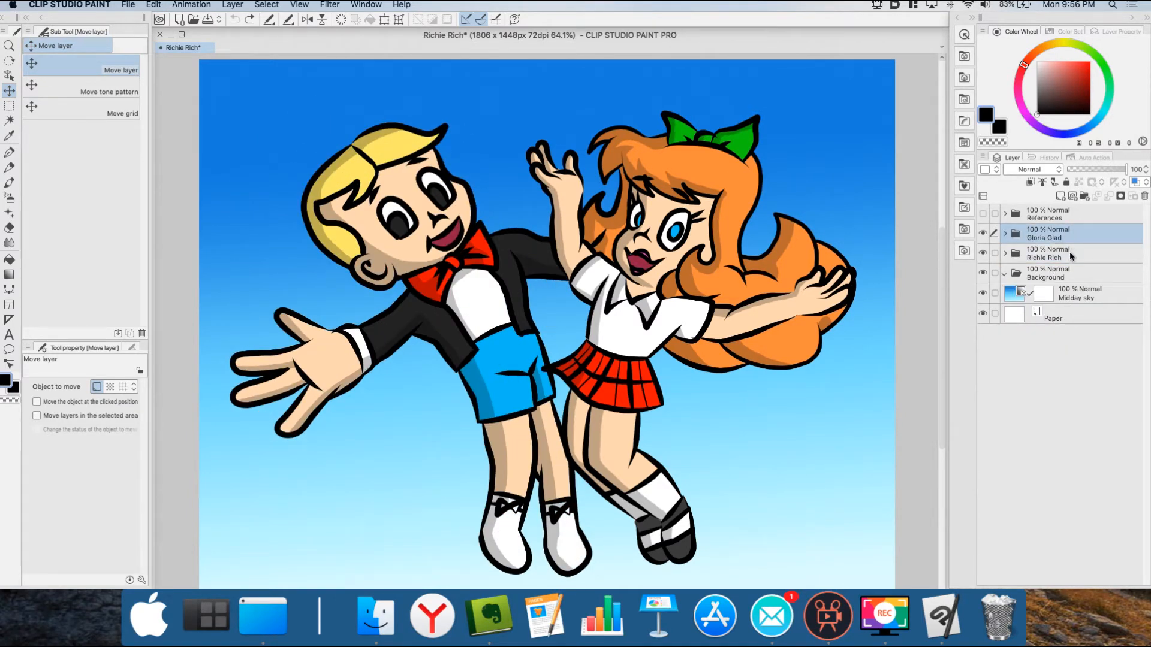
click(1071, 256)
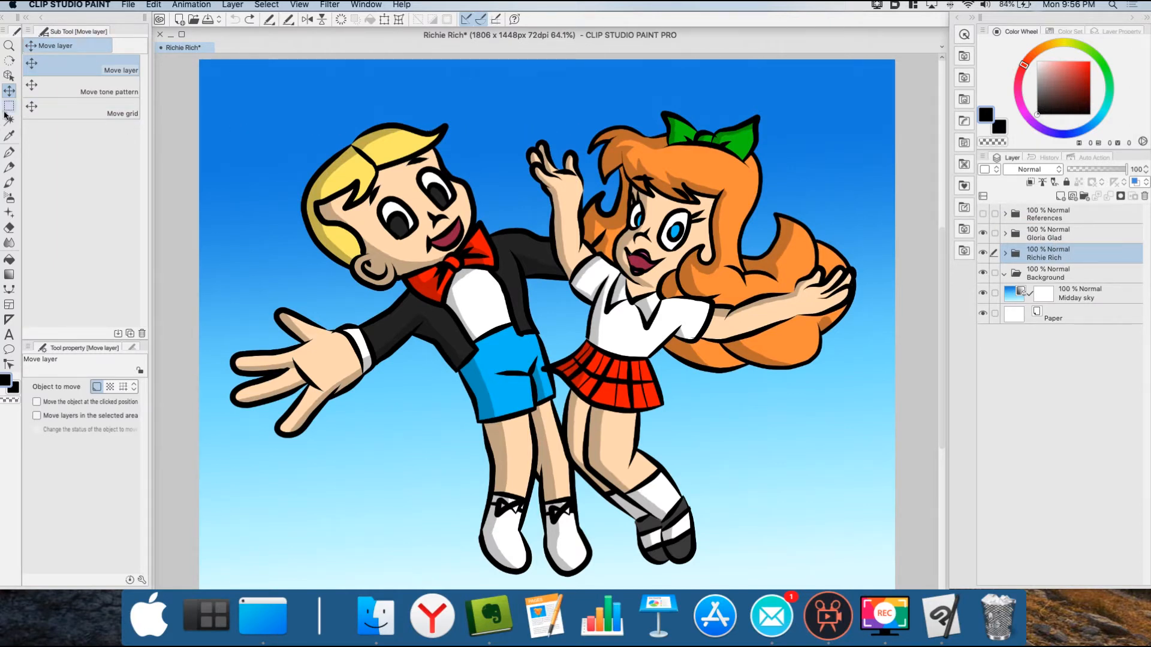
drag(500, 161, 487, 181)
key(super+z)
Select the outline of the boy's thumb with the Object tool and turn off Select area by dragging.
key(o)
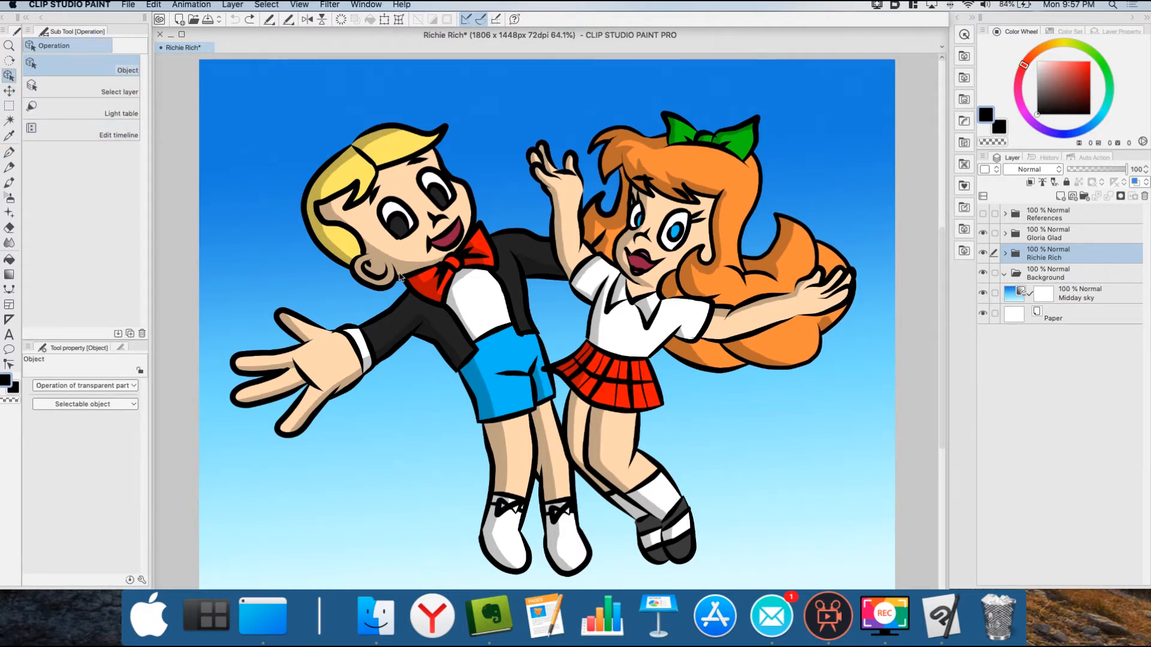
click(307, 323)
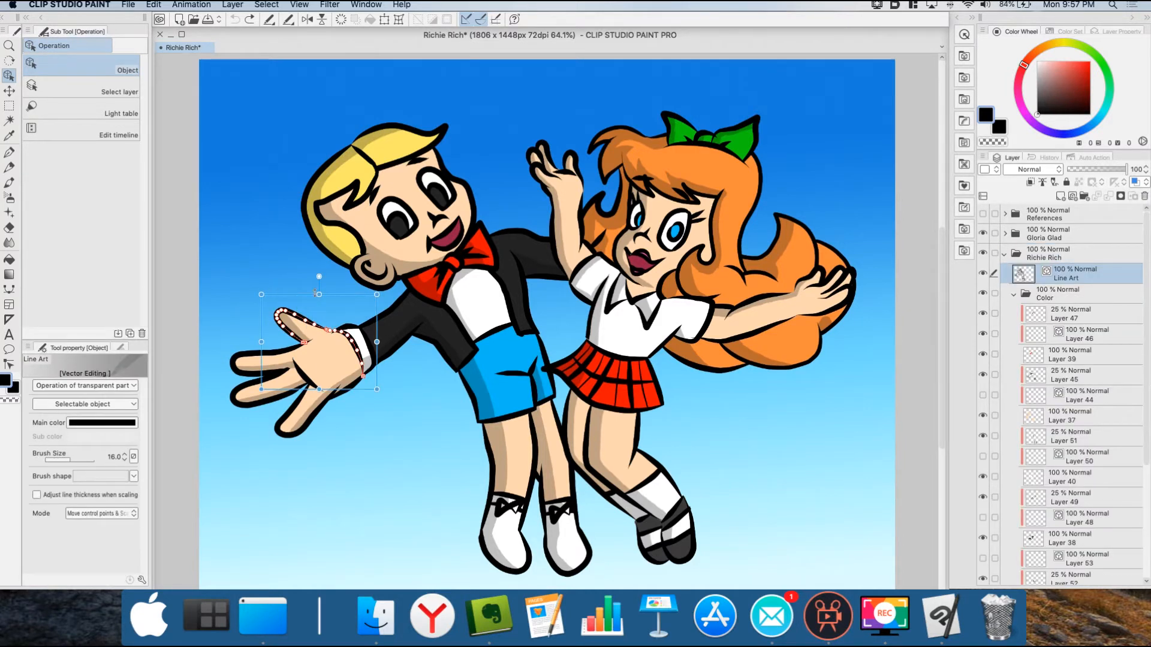
click(127, 386)
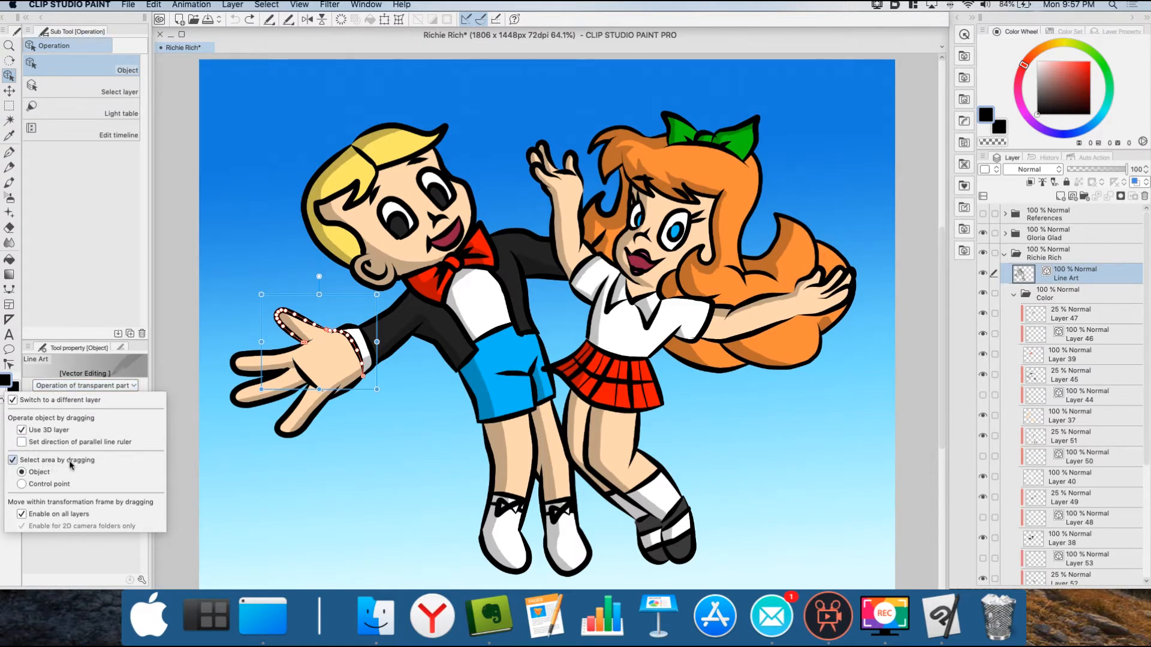
click(13, 461)
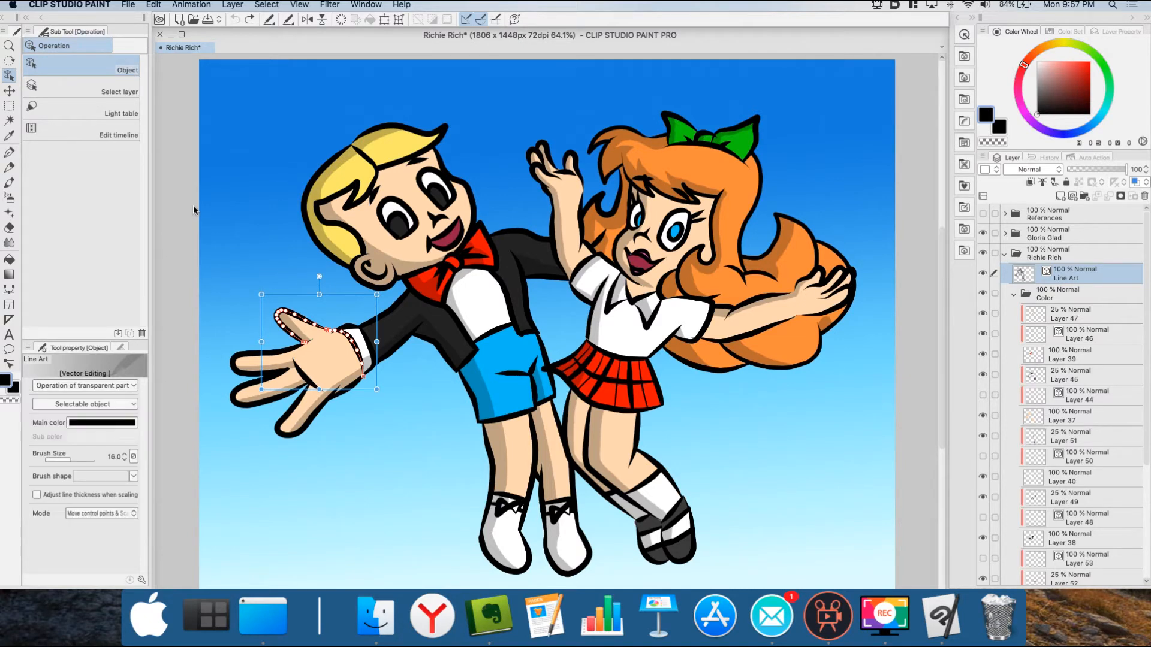
Deselect the thumb outline and select the outline of the boy's back hair on the Line Art layer.
click(182, 187)
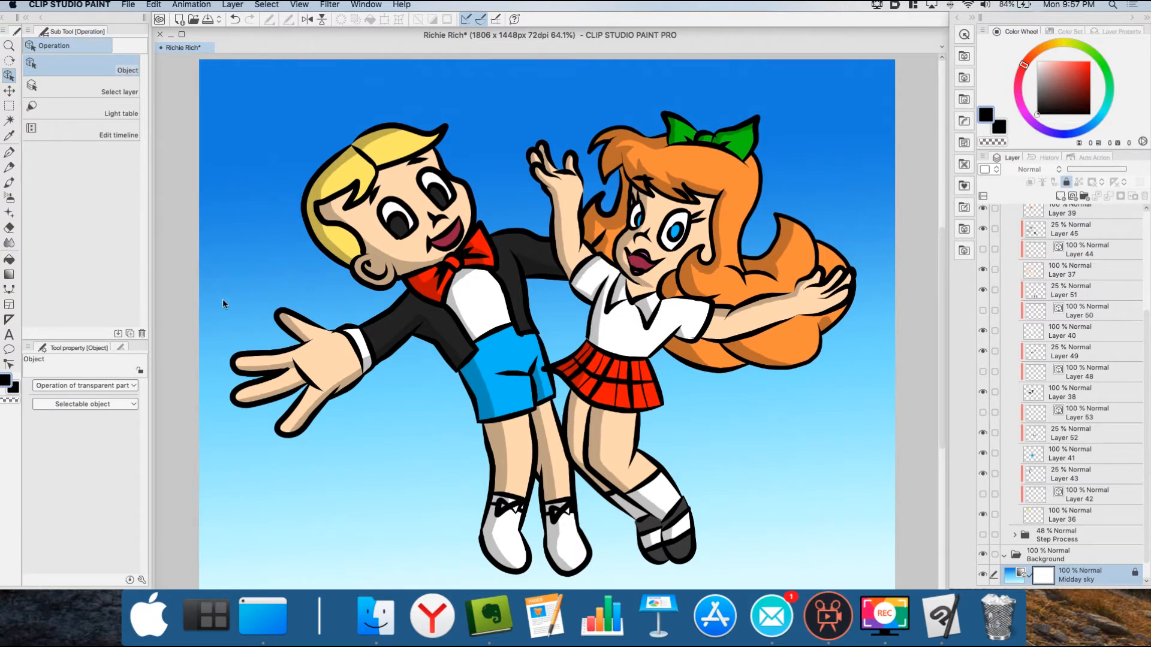
click(321, 176)
click(322, 175)
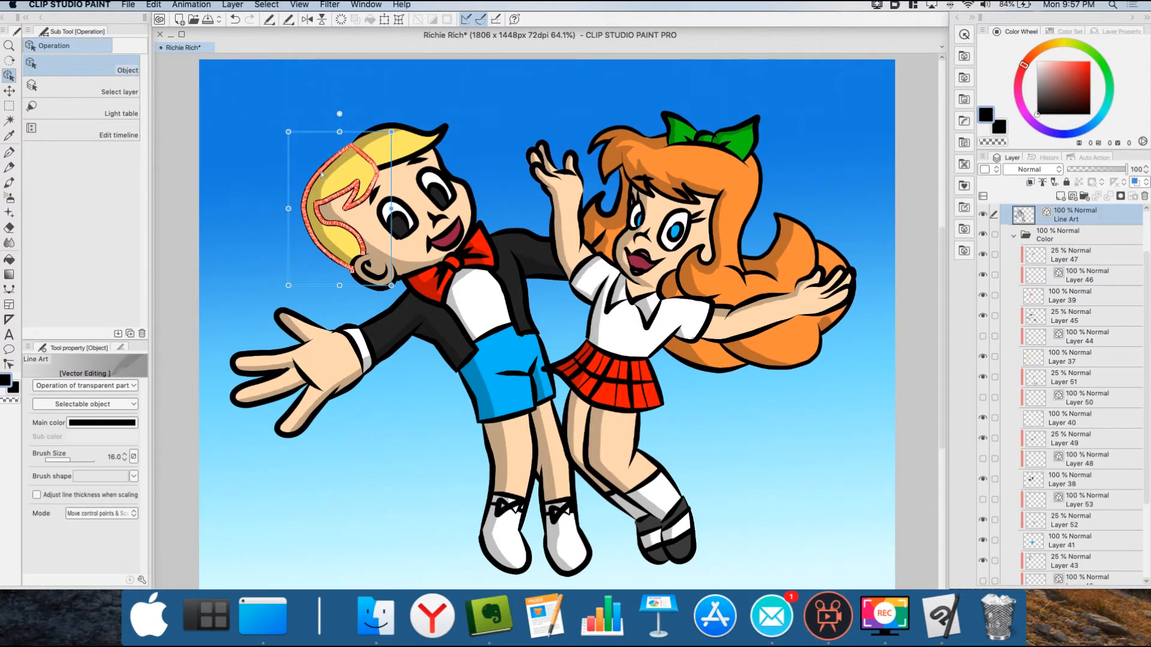
Turn Select area by dragging back on and area-select the line art of the boy's hair, near eye and ear.
click(126, 386)
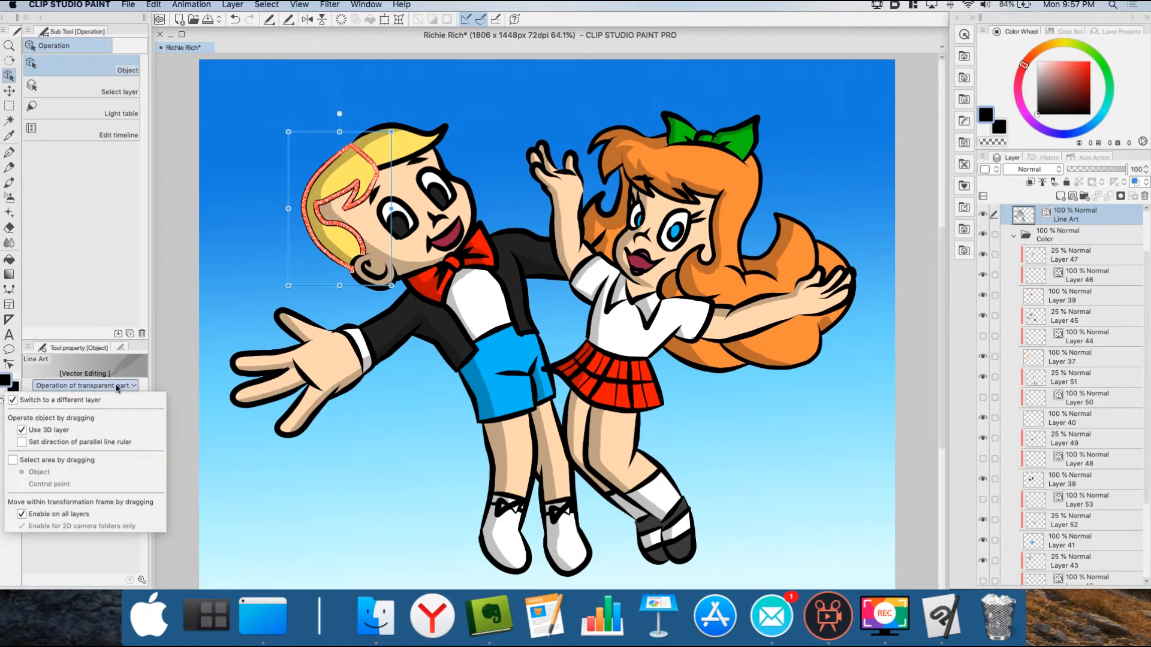
click(12, 463)
click(207, 180)
click(193, 95)
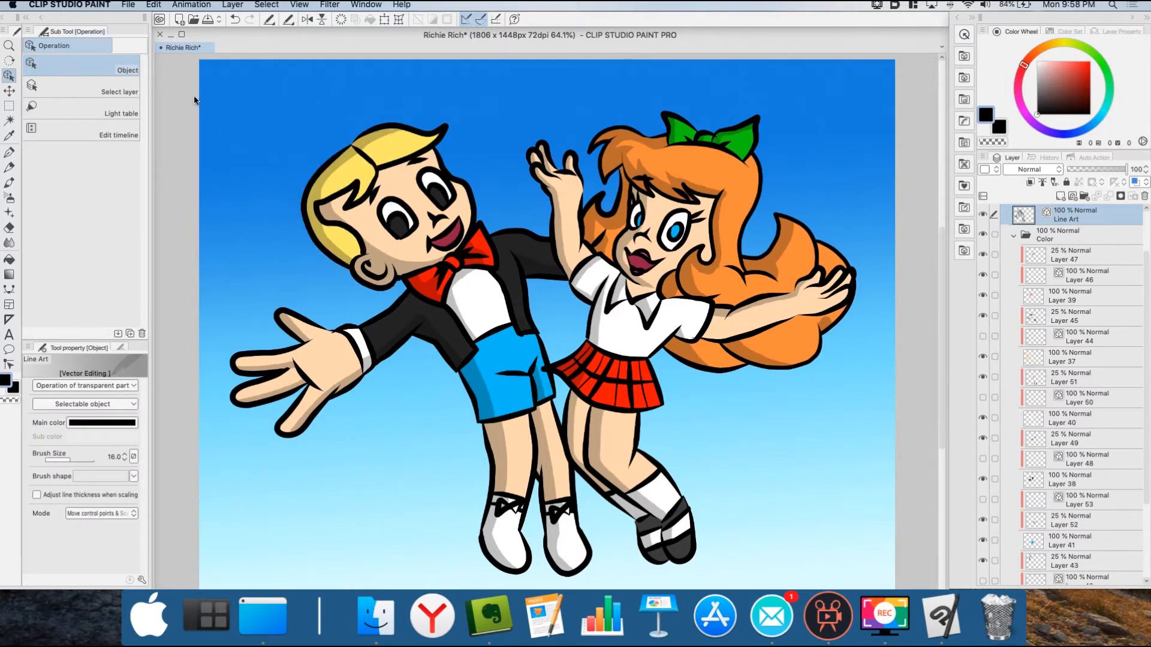
drag(182, 114, 390, 284)
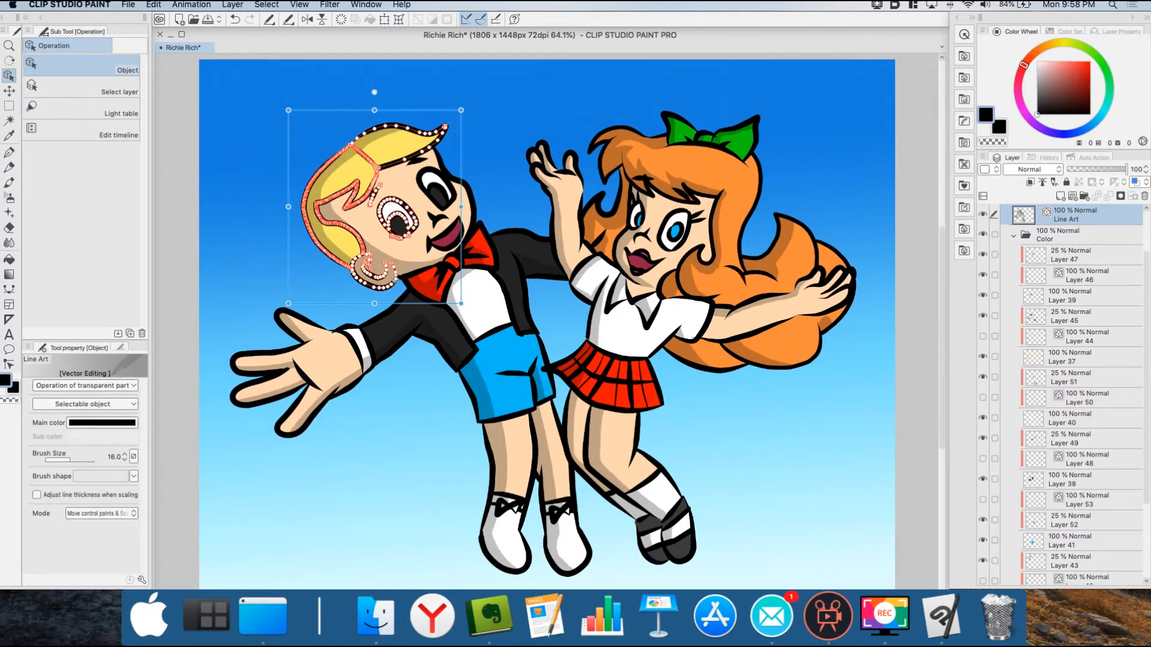
click(134, 407)
click(134, 407)
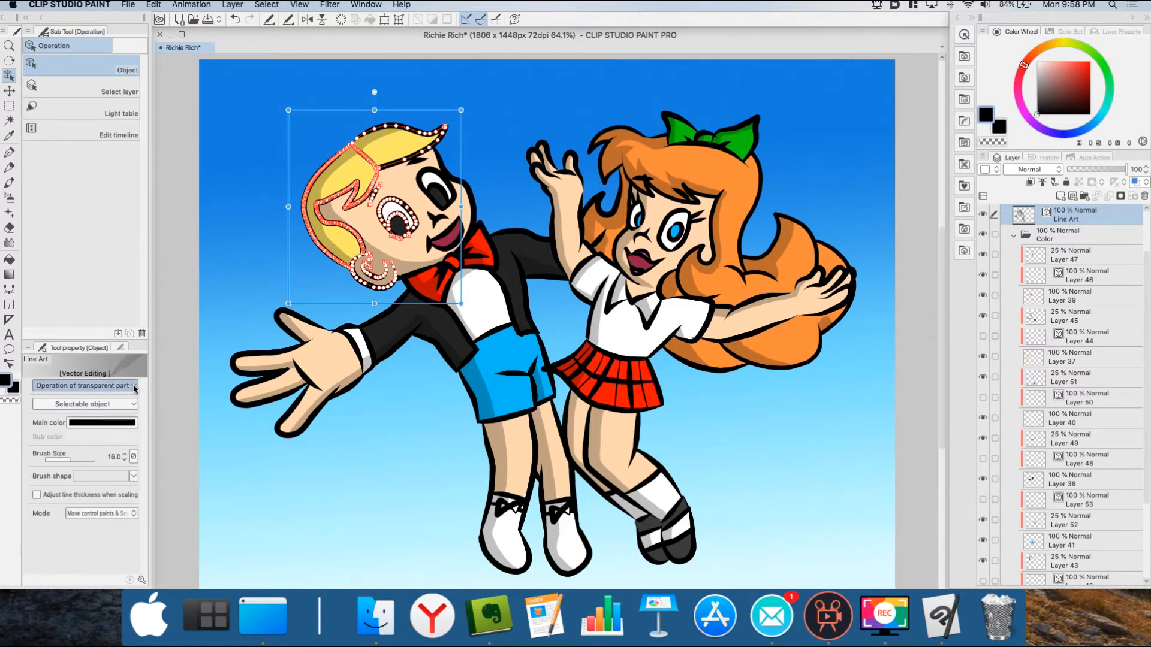
Set Select area by dragging to Control point, area-select the back hair's control points, inspect them up close, and clear the selection.
click(134, 386)
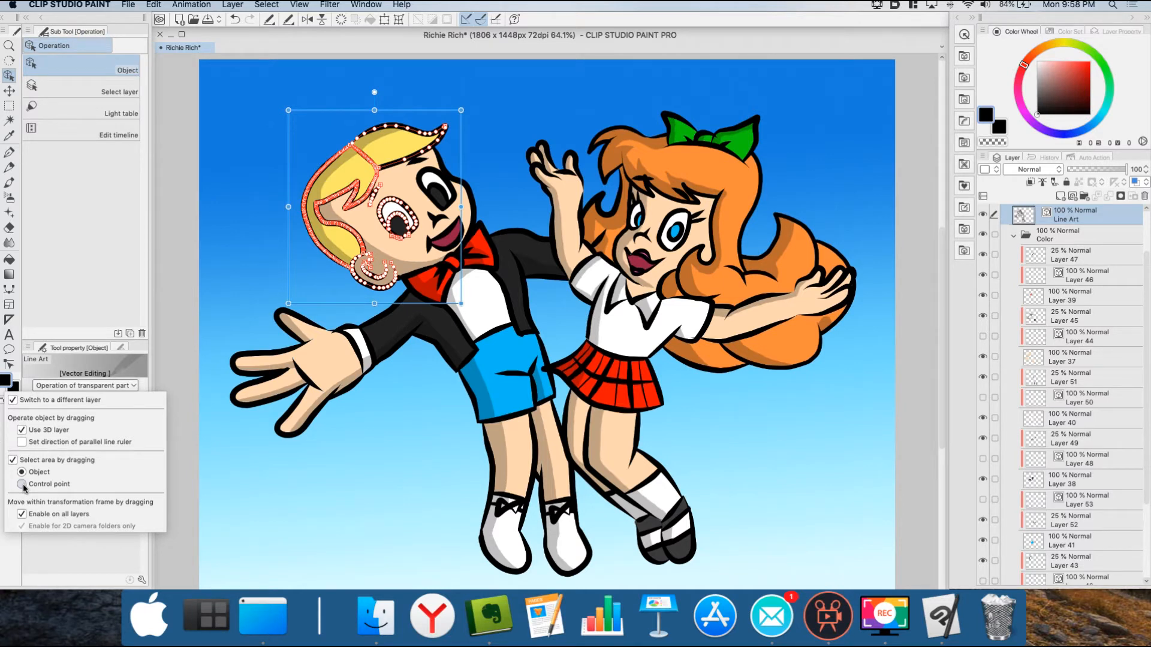
click(255, 144)
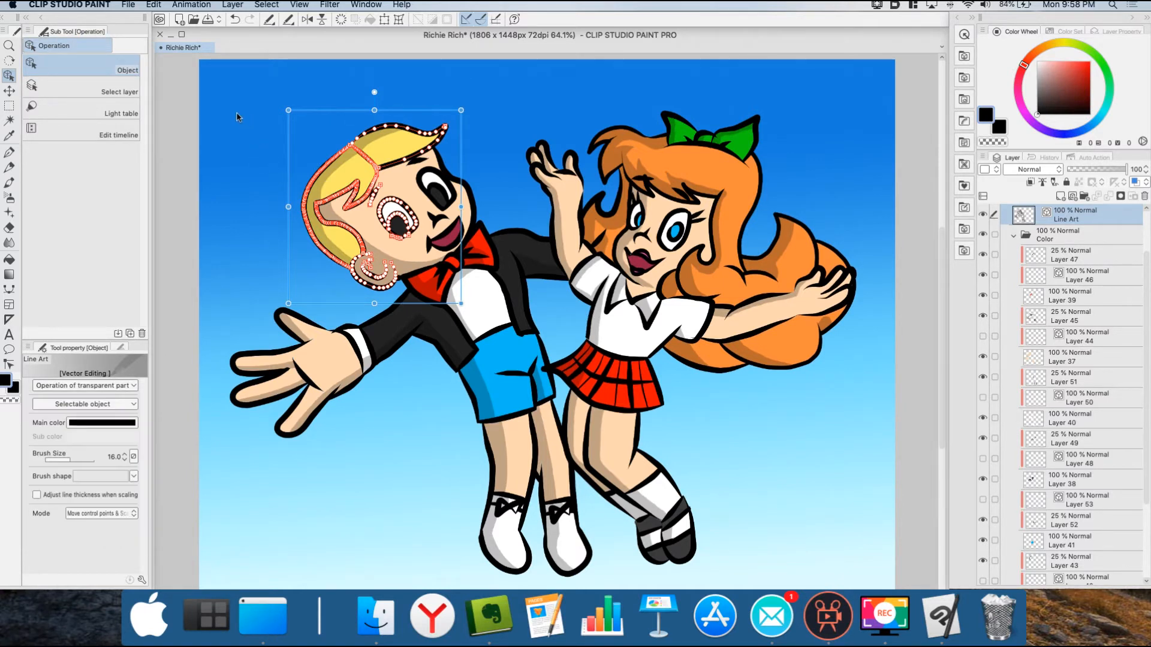
click(238, 118)
drag(248, 152, 351, 259)
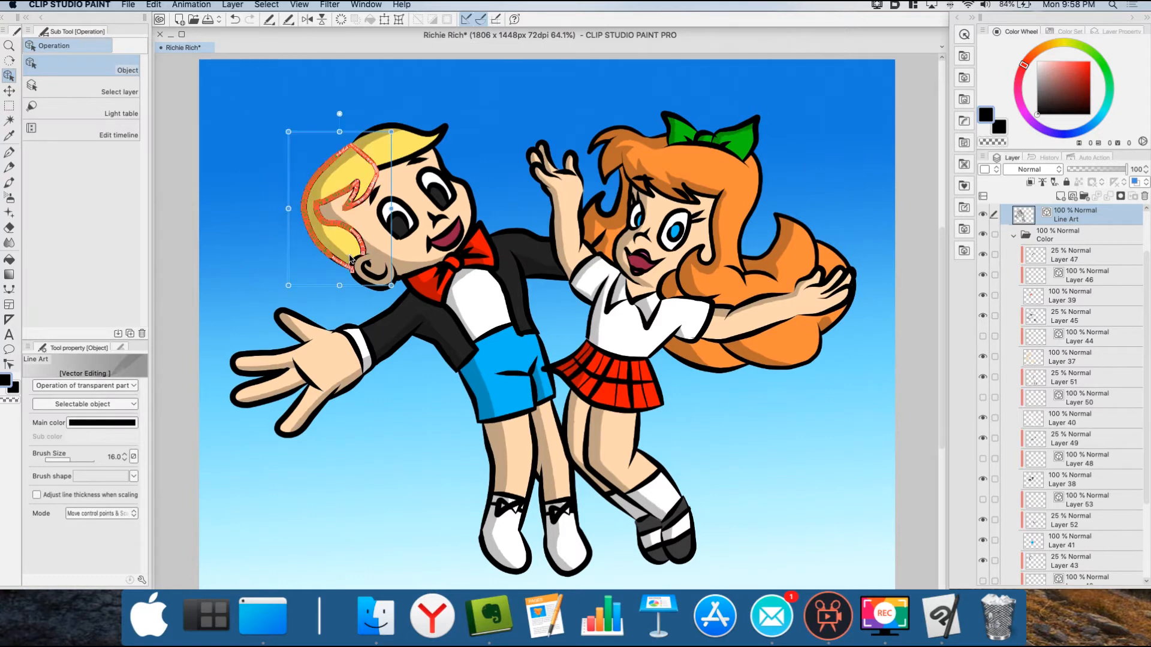
scroll(336, 157, up, 5)
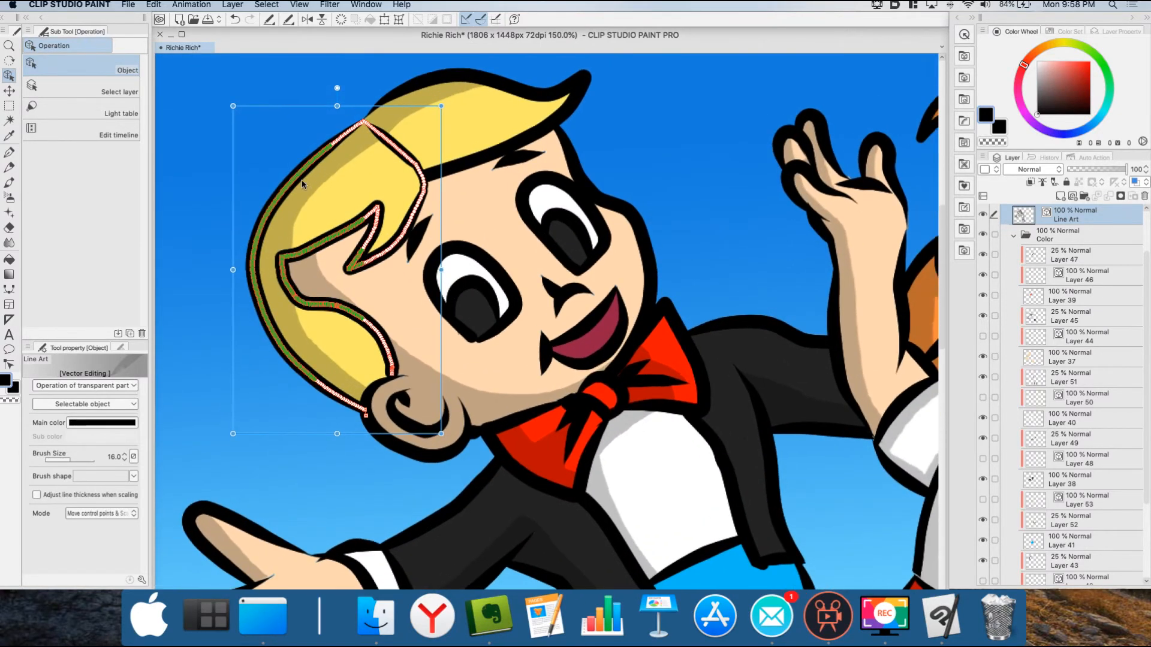
scroll(305, 182, up, 5)
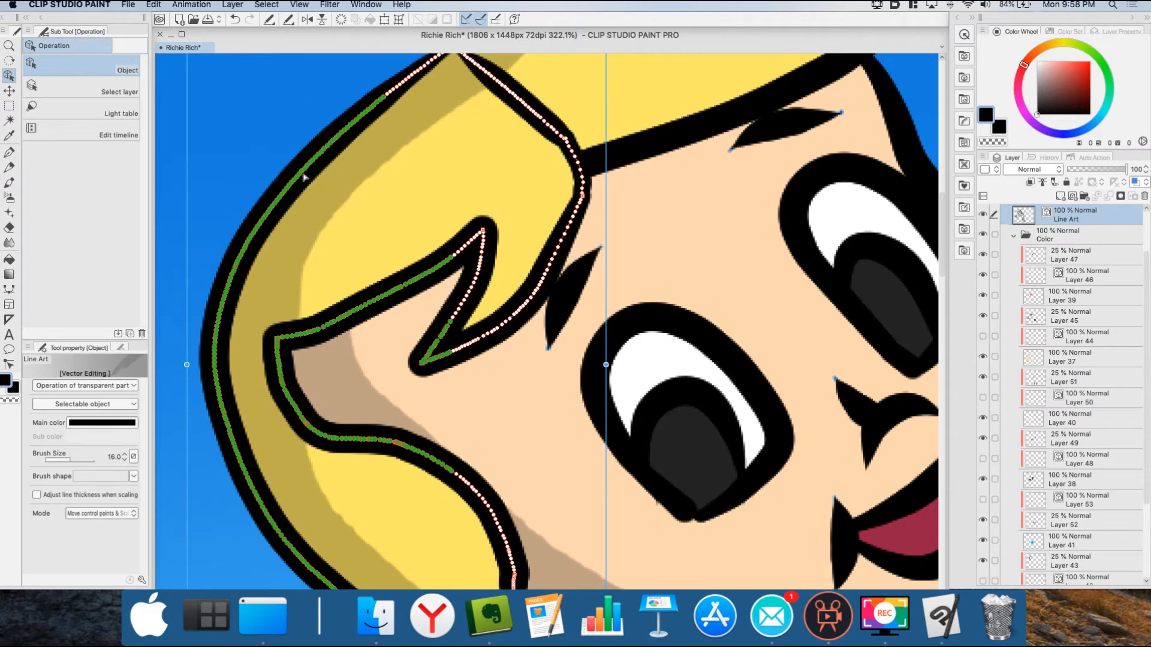
scroll(305, 176, down, 8)
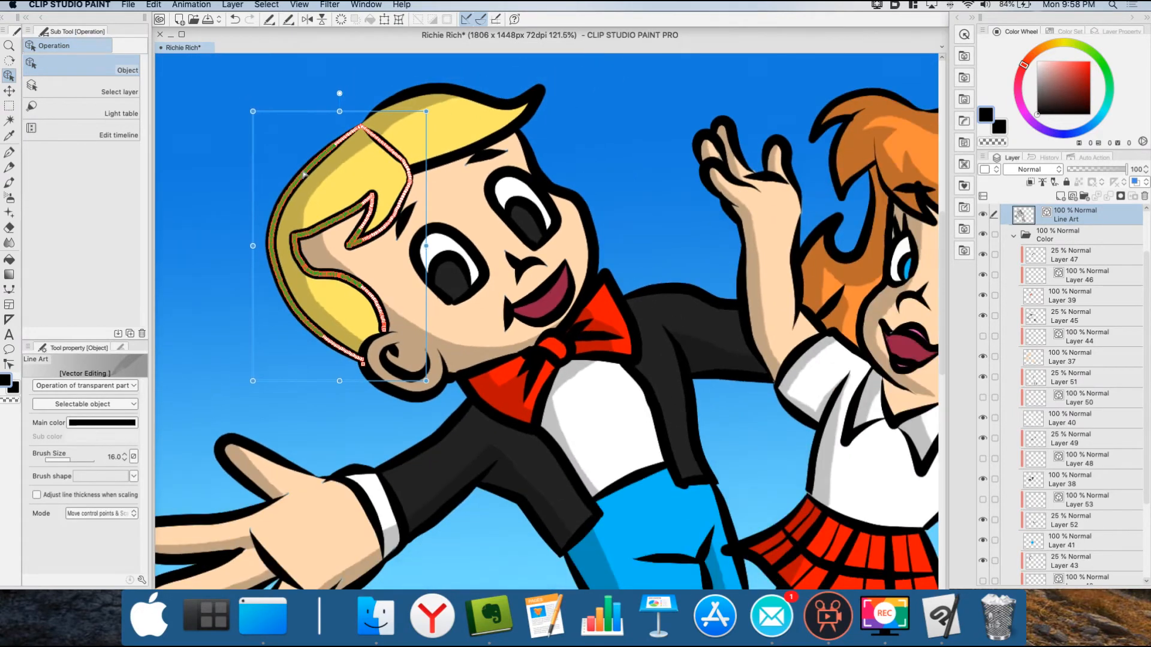
scroll(305, 174, down, 3)
click(228, 162)
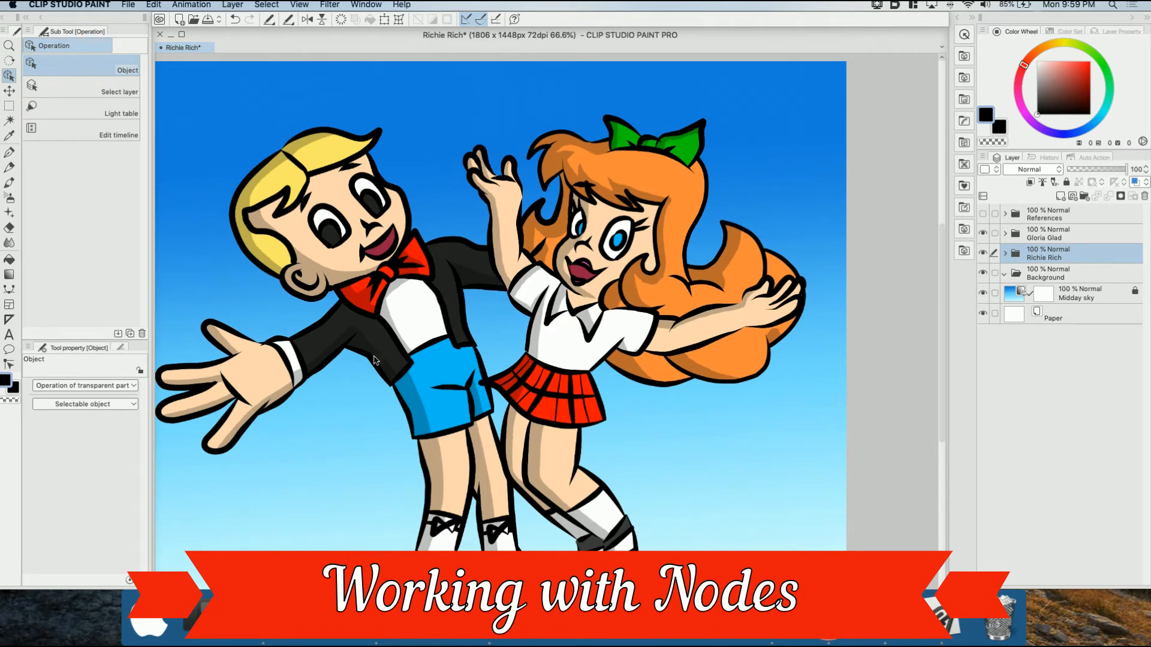
Select the line along the boy's jacket front and try to shift its middle control point using the Control point sub tool's Move control points.
click(394, 338)
scroll(392, 342, up, 5)
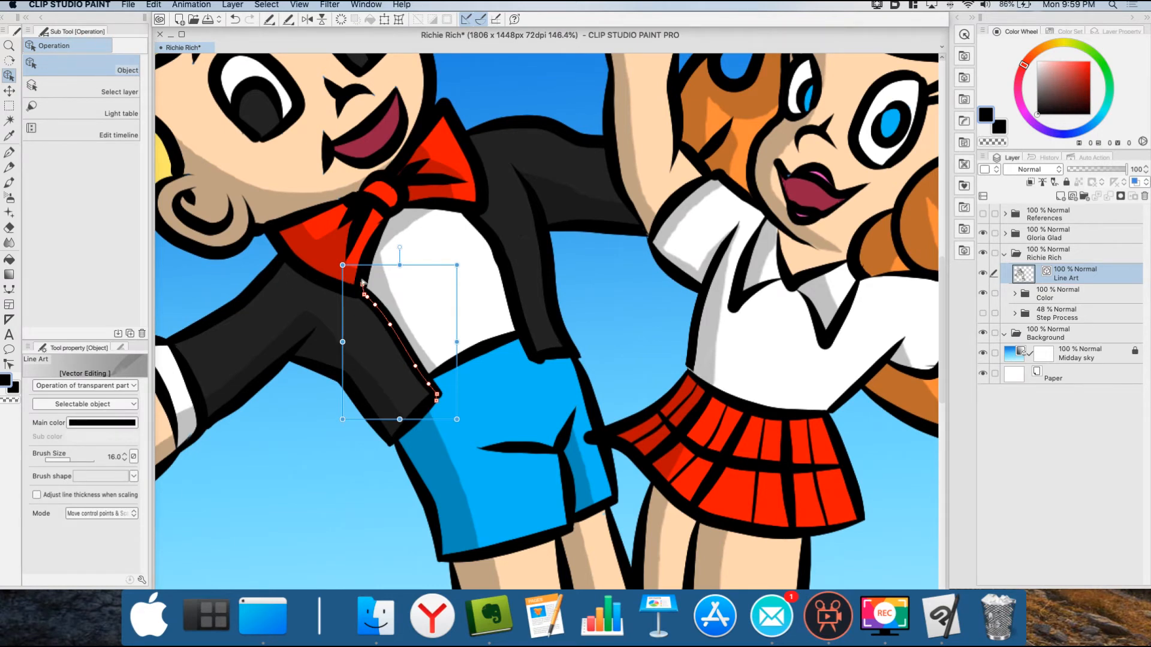
click(9, 366)
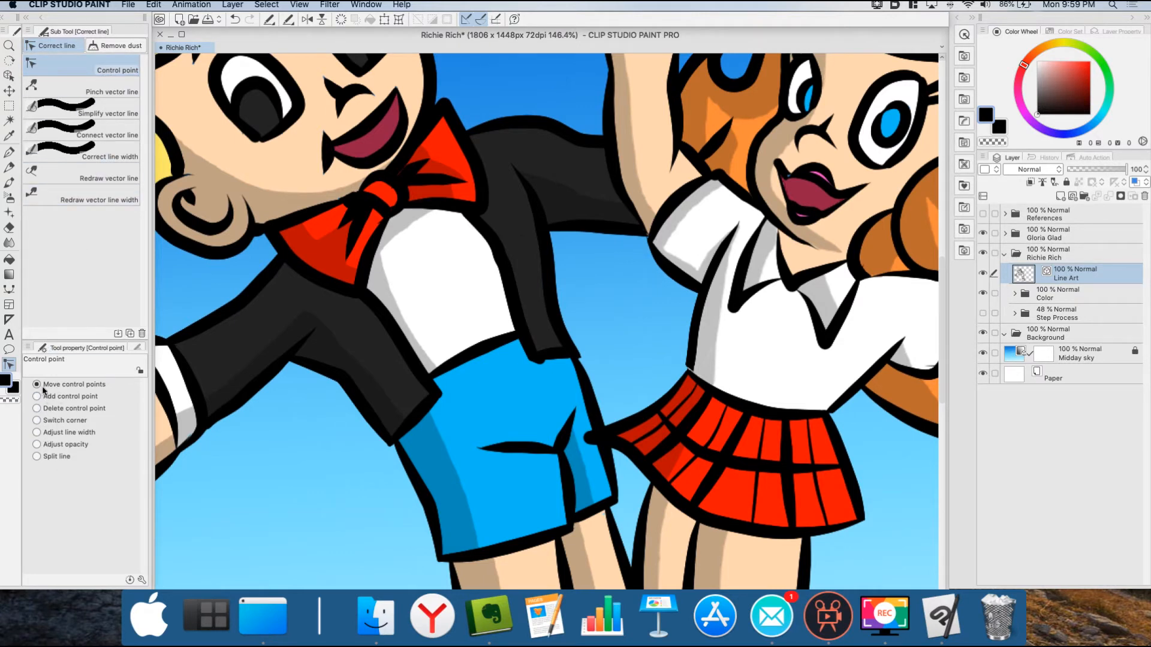
mouse_move(394, 325)
drag(390, 328, 386, 336)
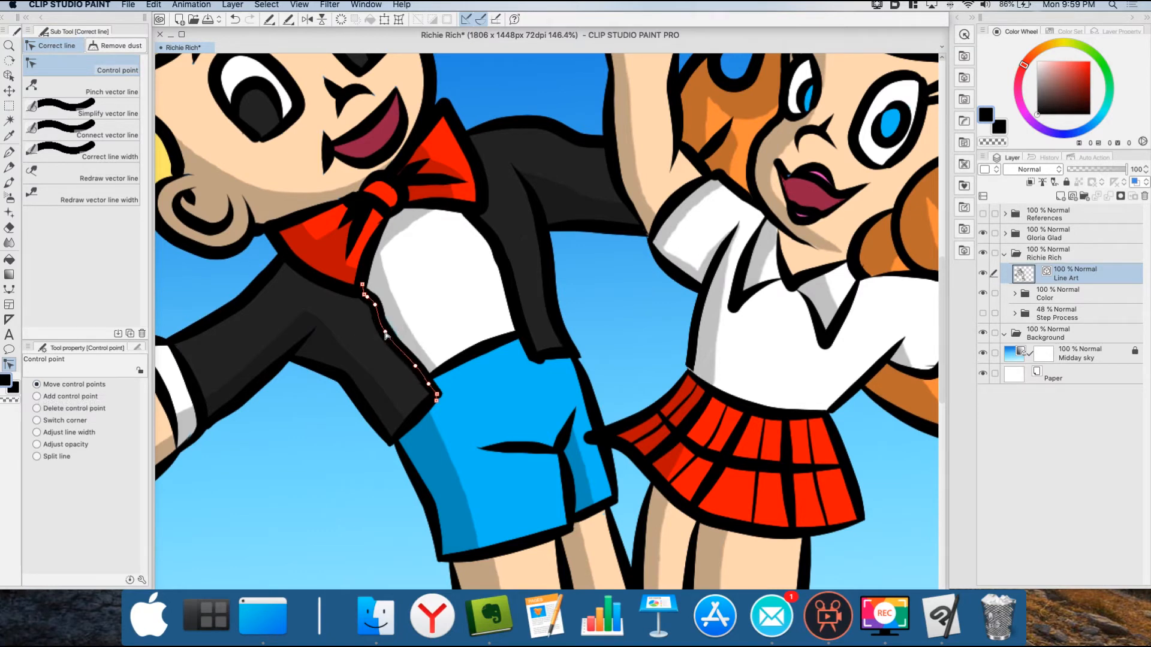
key(super+z)
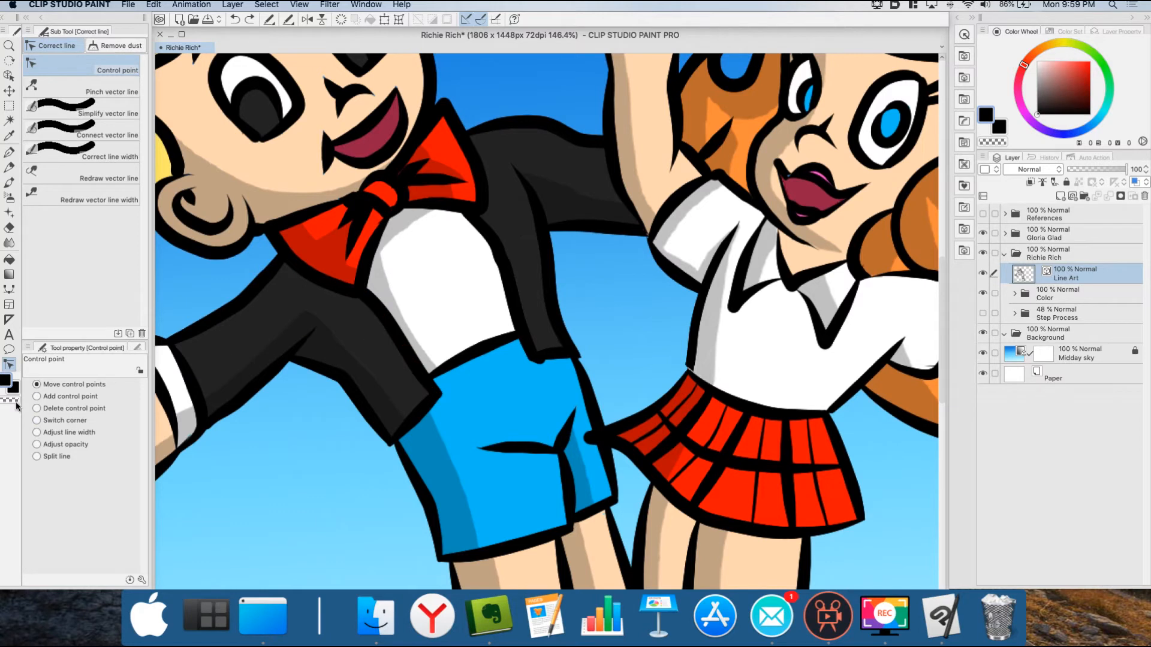
Switch the Control point sub tool to Add control point, then back to Move control points.
click(38, 396)
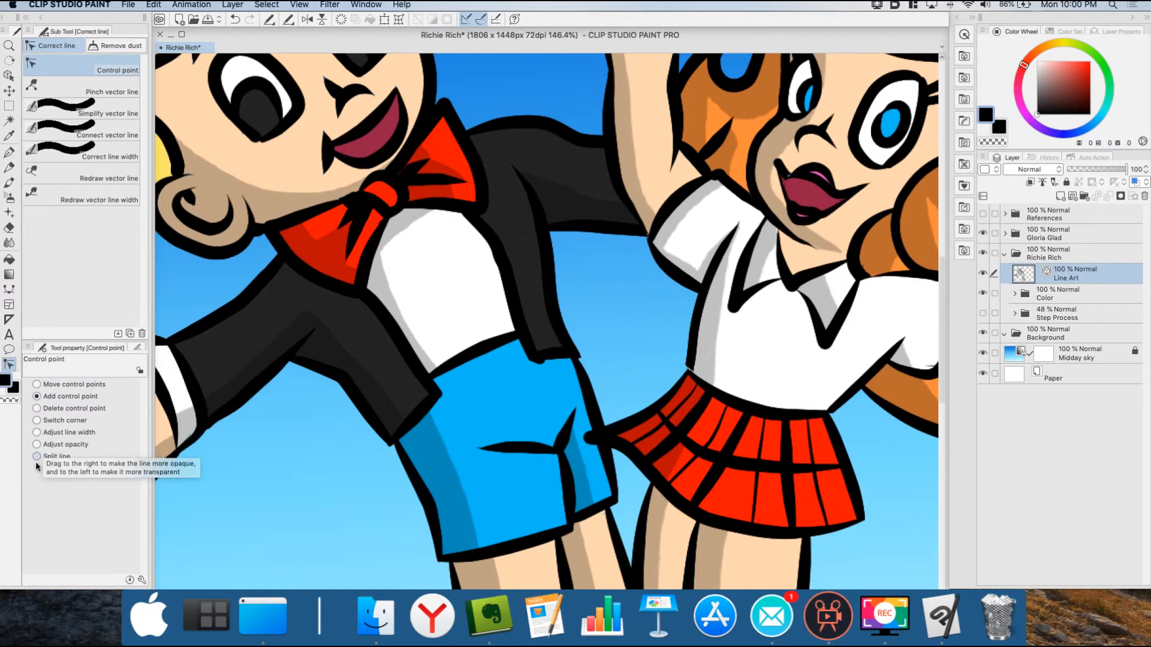
click(36, 384)
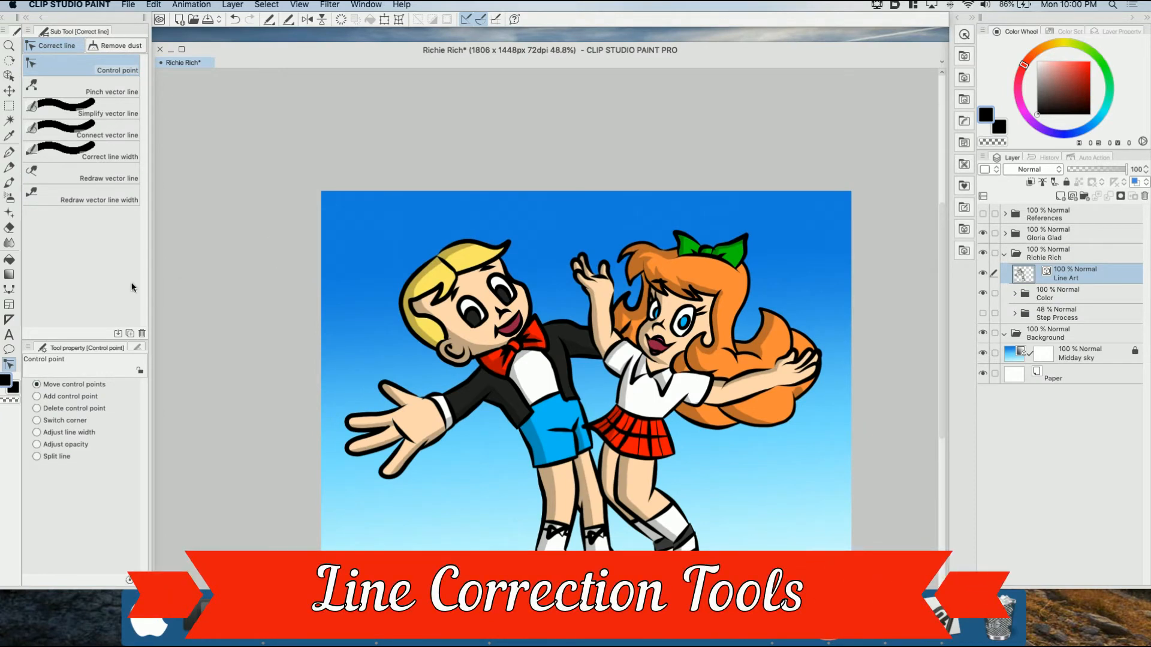
Pull the crest of the wavy line down using the Pinch vector line sub tool with an effect range of 157.
click(109, 93)
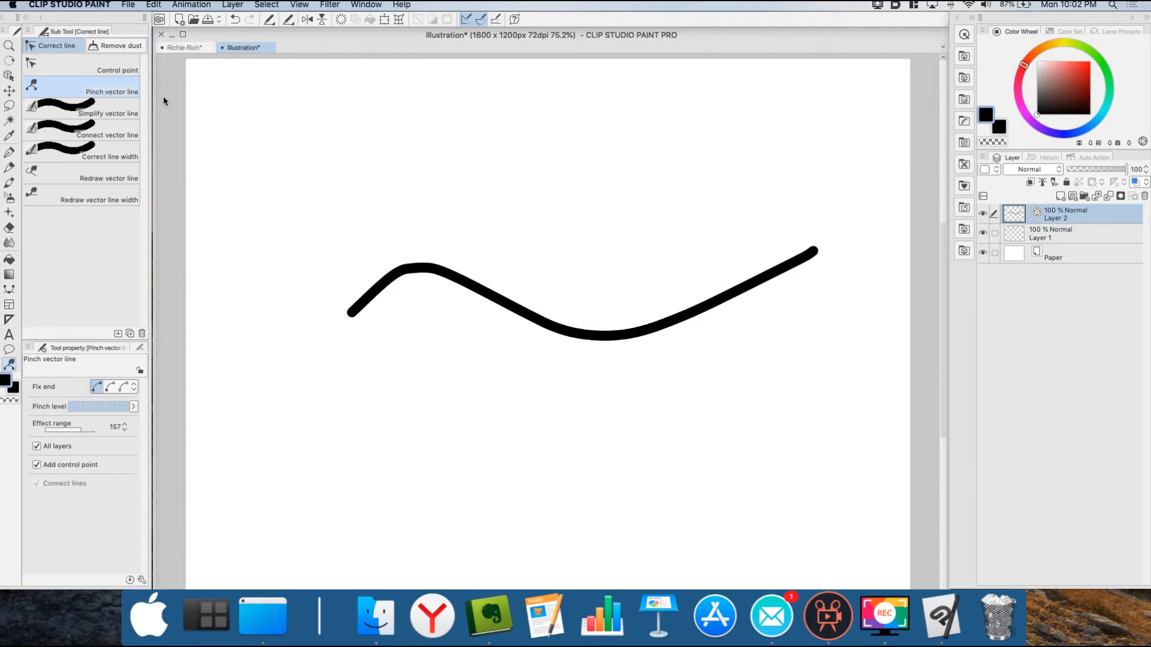
mouse_move(452, 277)
mouse_down()
mouse_move(527, 218)
mouse_move(571, 284)
mouse_move(560, 329)
mouse_move(523, 349)
mouse_move(510, 301)
mouse_move(567, 177)
mouse_move(505, 358)
mouse_move(510, 274)
mouse_move(534, 197)
mouse_move(509, 309)
mouse_up()
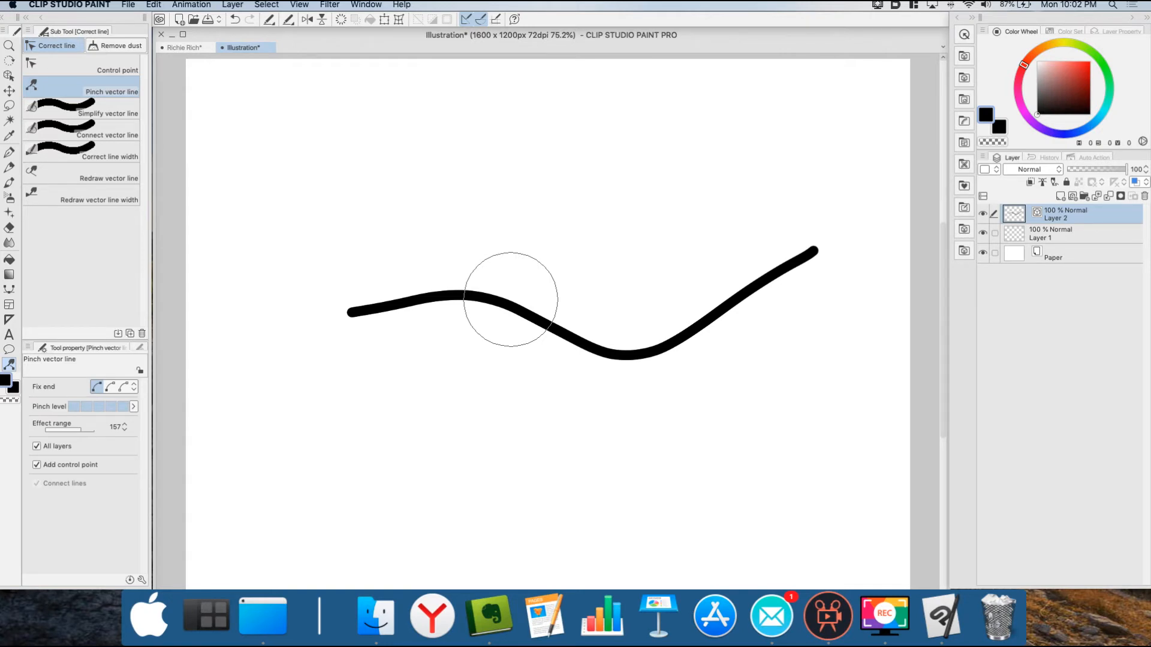
Return to the Richie Rich illustration and try pinching the boy's outstretched hand outline with Pinch vector line, undoing the change.
click(179, 47)
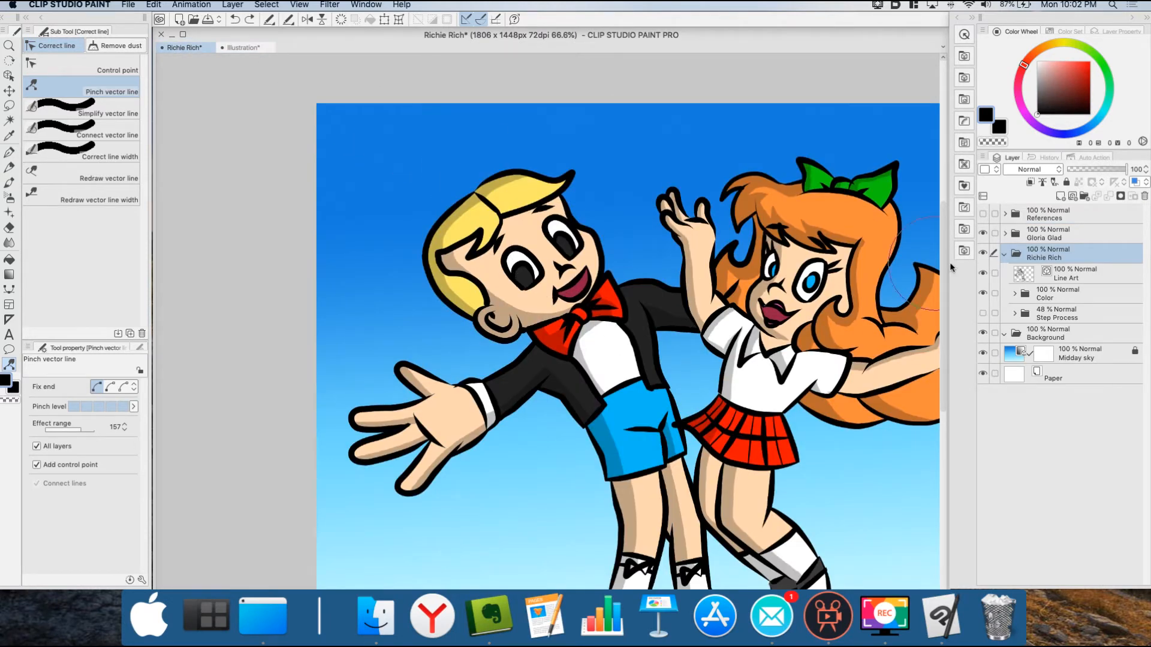
mouse_move(434, 416)
mouse_down()
mouse_move(424, 403)
mouse_move(415, 413)
mouse_move(422, 443)
mouse_up()
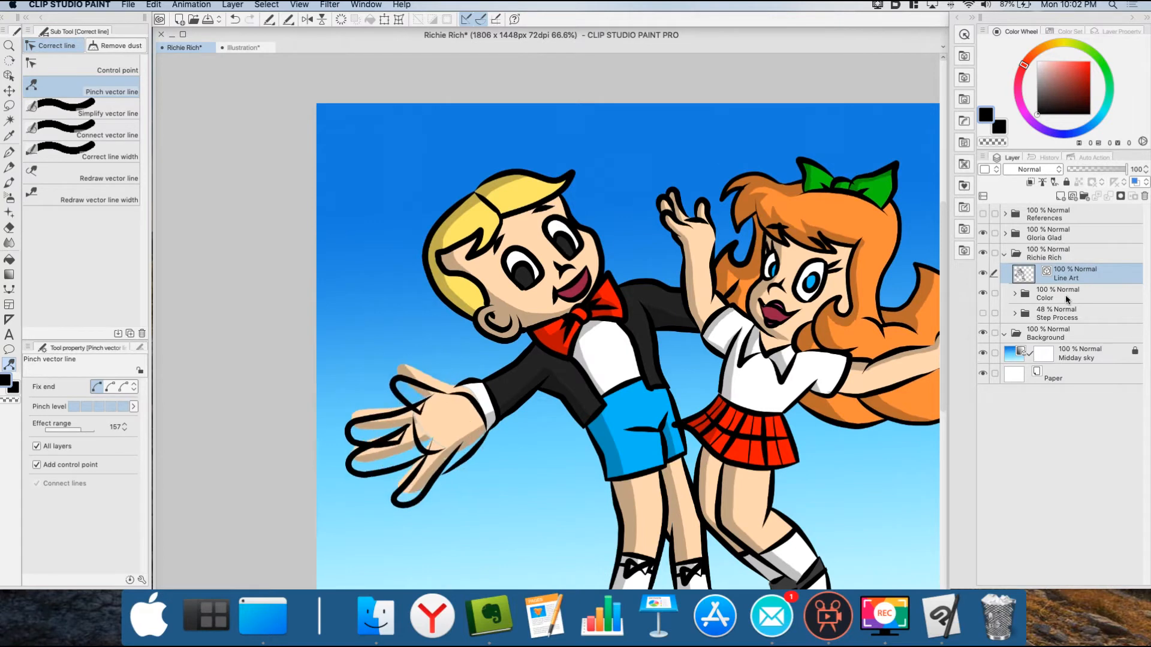
key(super+z)
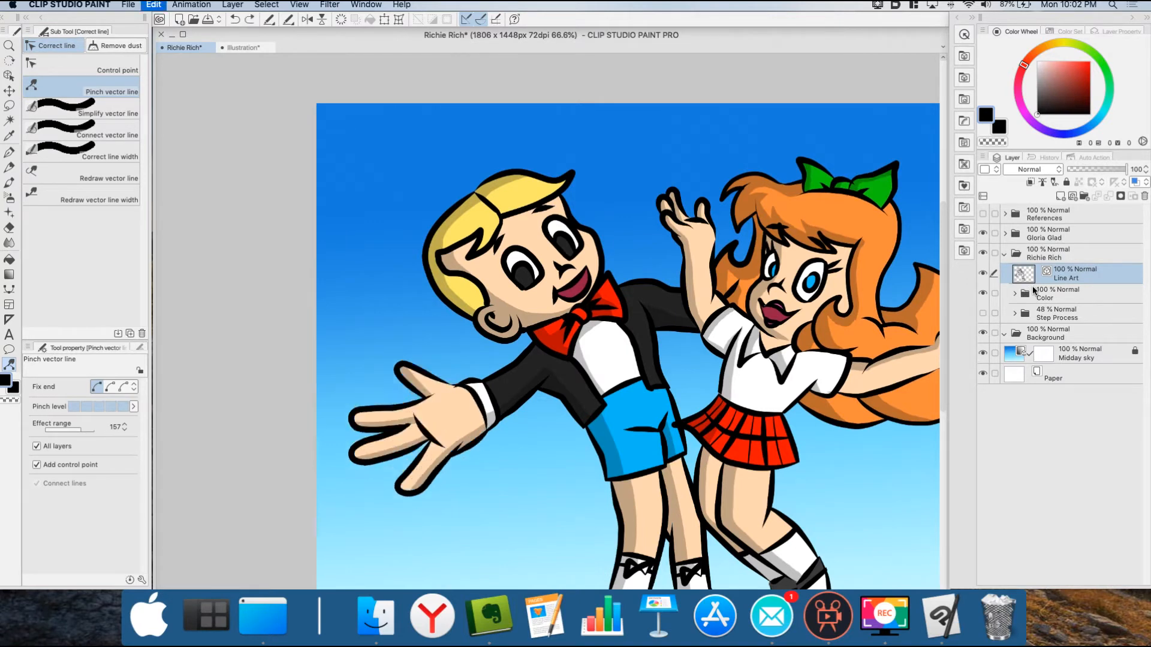
click(1018, 296)
click(1016, 295)
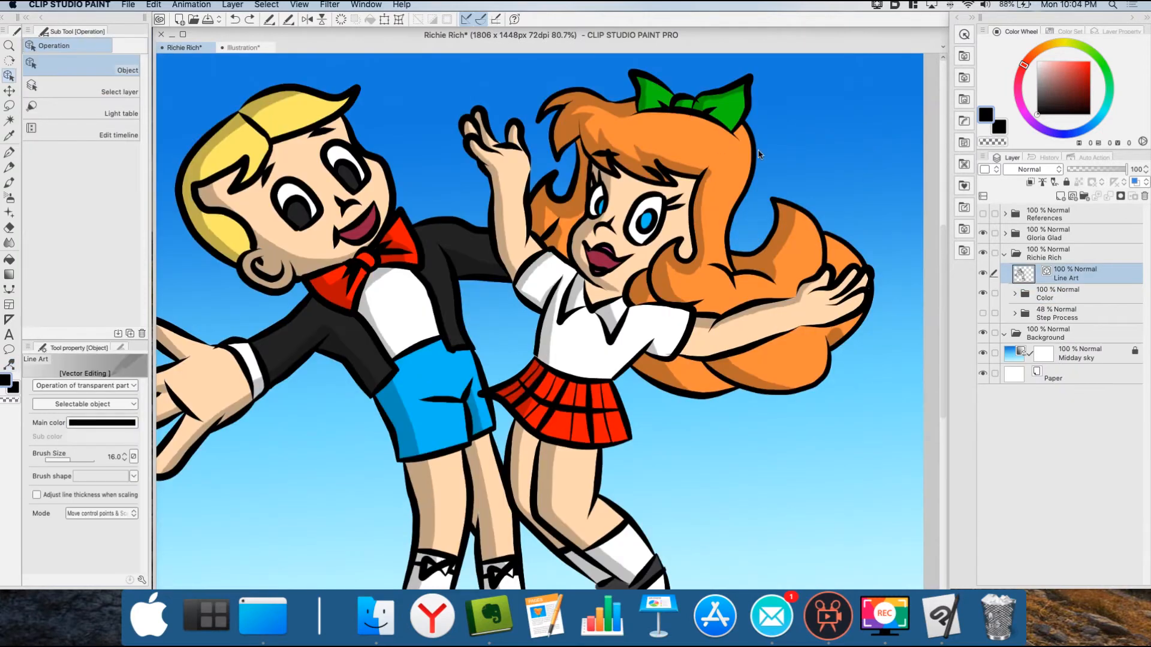
Simplify the front curl and the back edge of the girl's outer hair line using Simplify vector line at brush size 48.
click(758, 155)
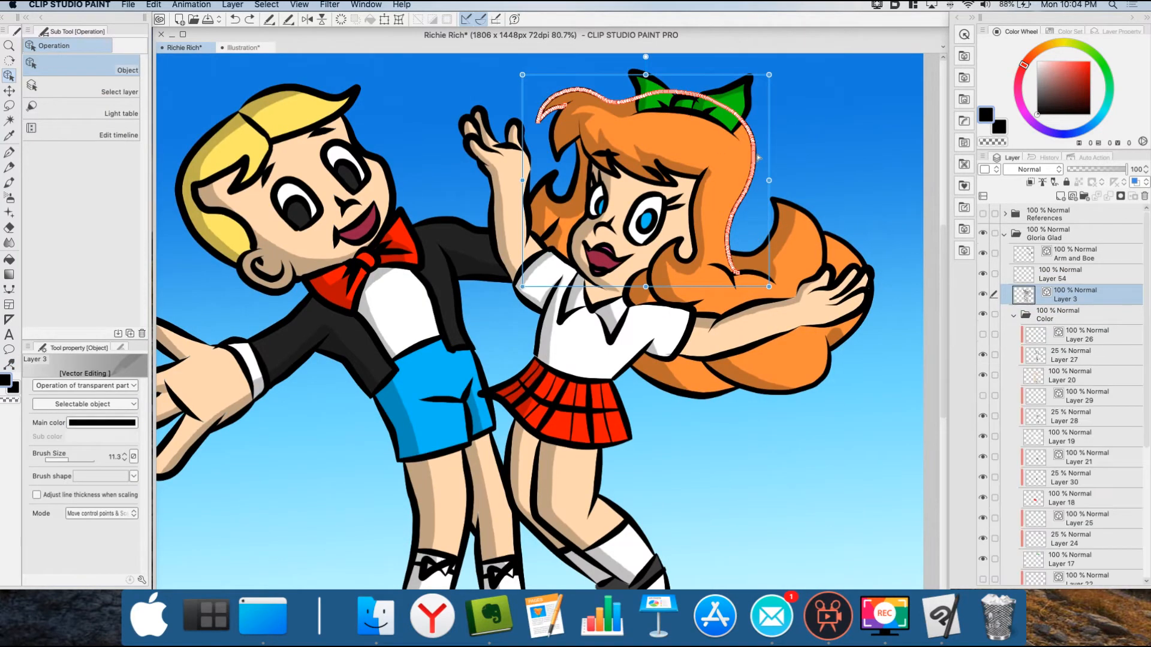
scroll(760, 109, up, 4)
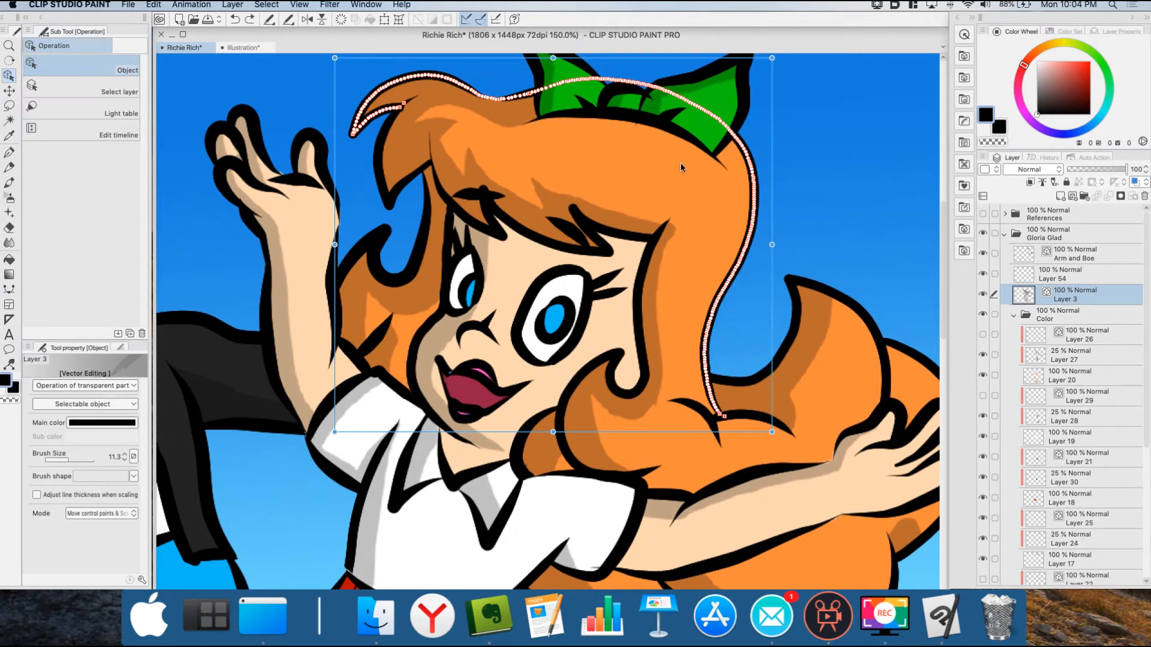
click(9, 364)
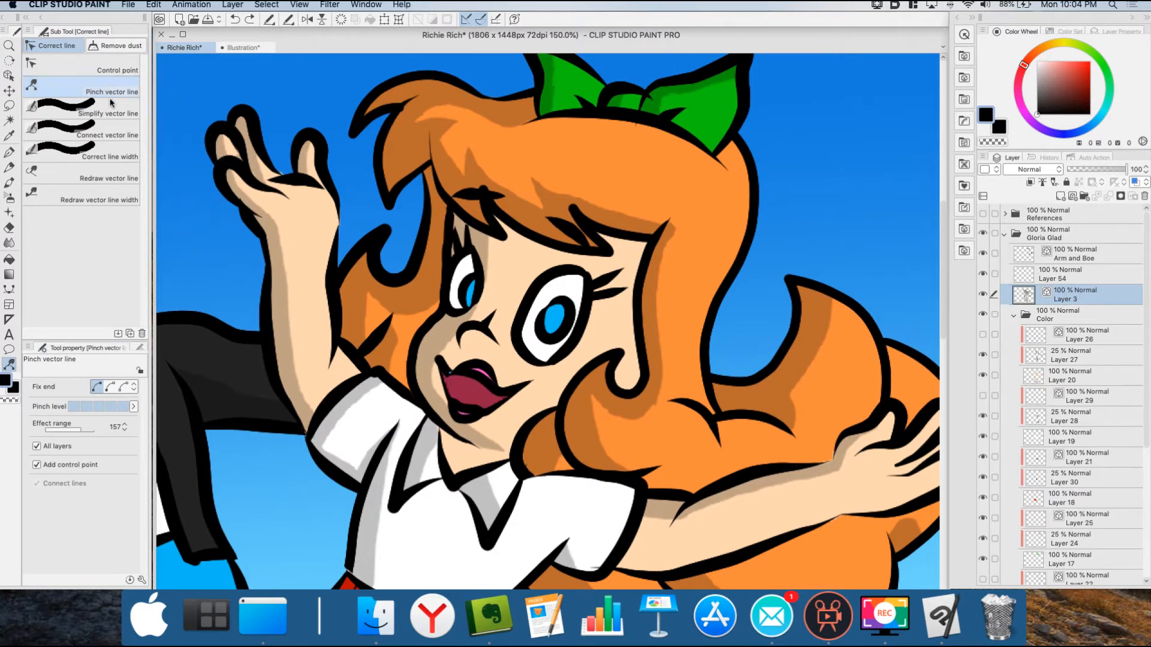
click(83, 109)
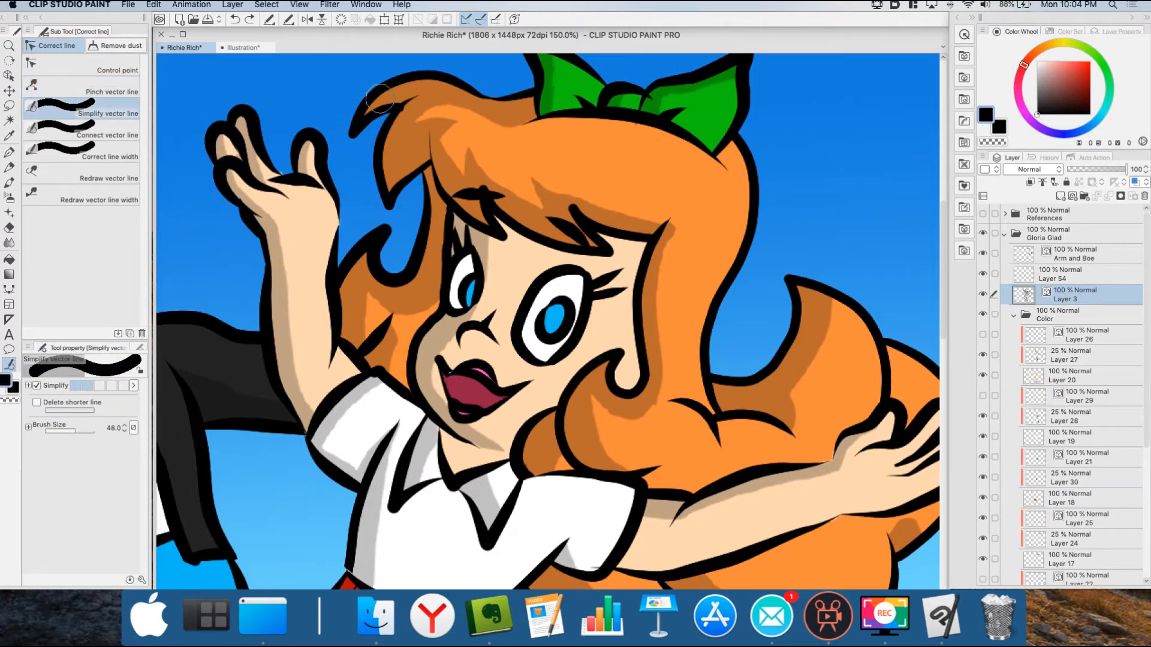
drag(397, 81, 520, 90)
mouse_move(742, 143)
mouse_down()
mouse_move(760, 182)
mouse_move(754, 243)
mouse_move(707, 348)
mouse_move(697, 340)
mouse_up()
Check the hair line's control points and simplify its remaining stretch behind the green bow.
key(o)
click(747, 169)
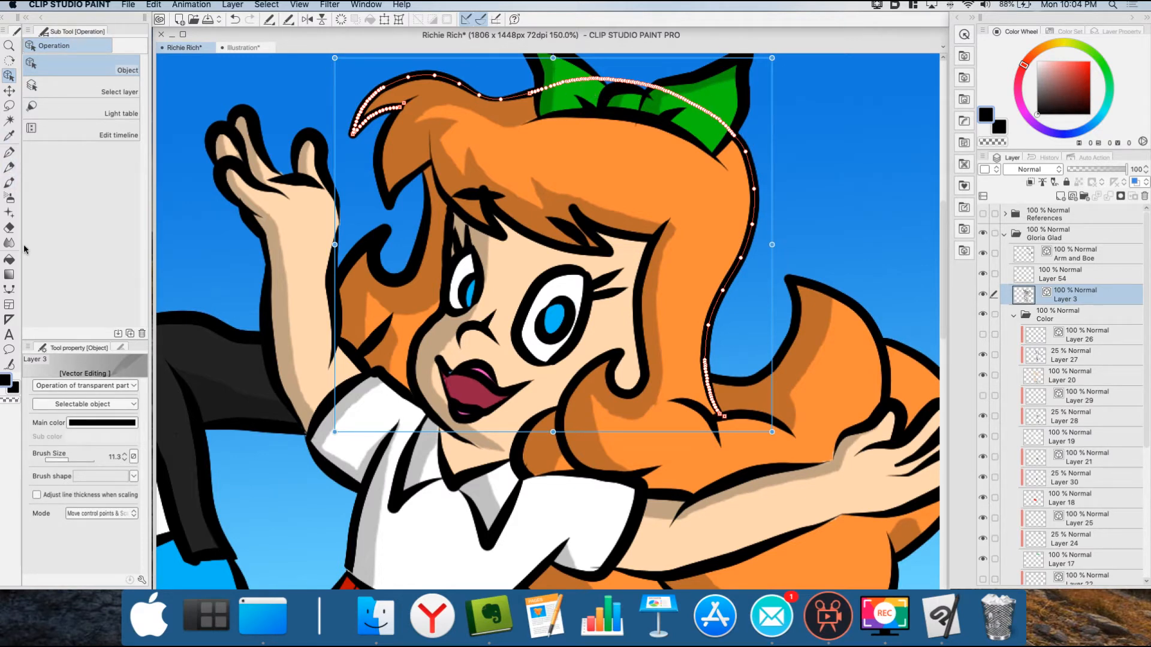
click(9, 363)
mouse_move(535, 90)
mouse_down()
mouse_move(595, 81)
mouse_move(663, 94)
mouse_move(742, 141)
mouse_up()
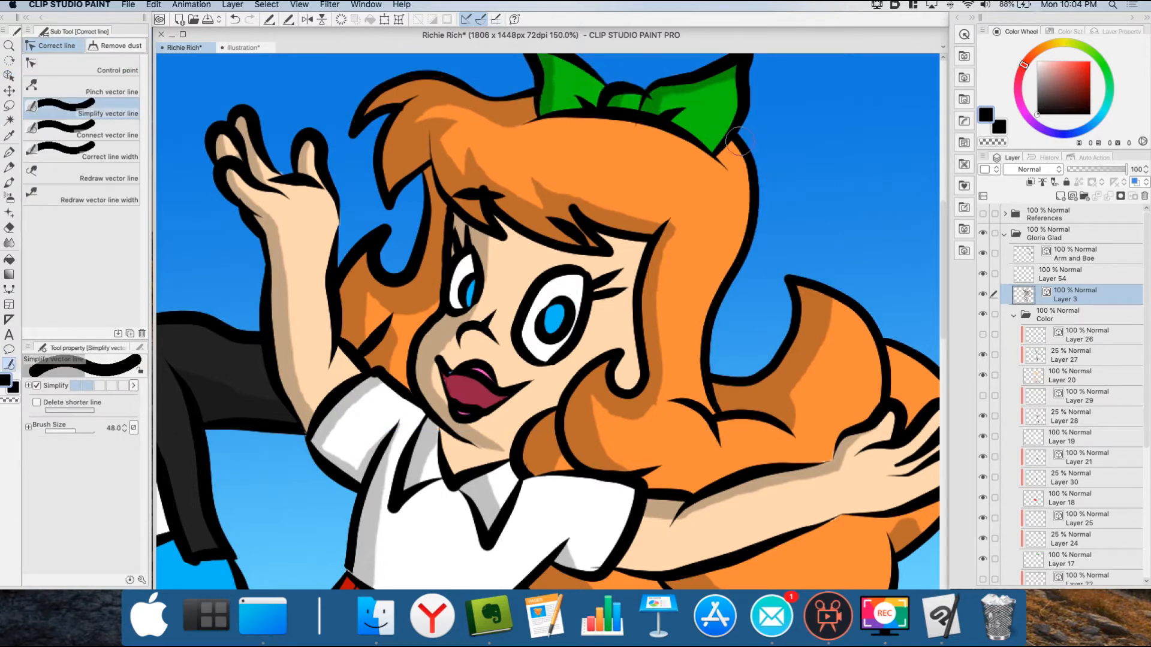
Select the simplified hair line with the Object sub tool and pull its control point beside the bow slightly inward.
click(9, 75)
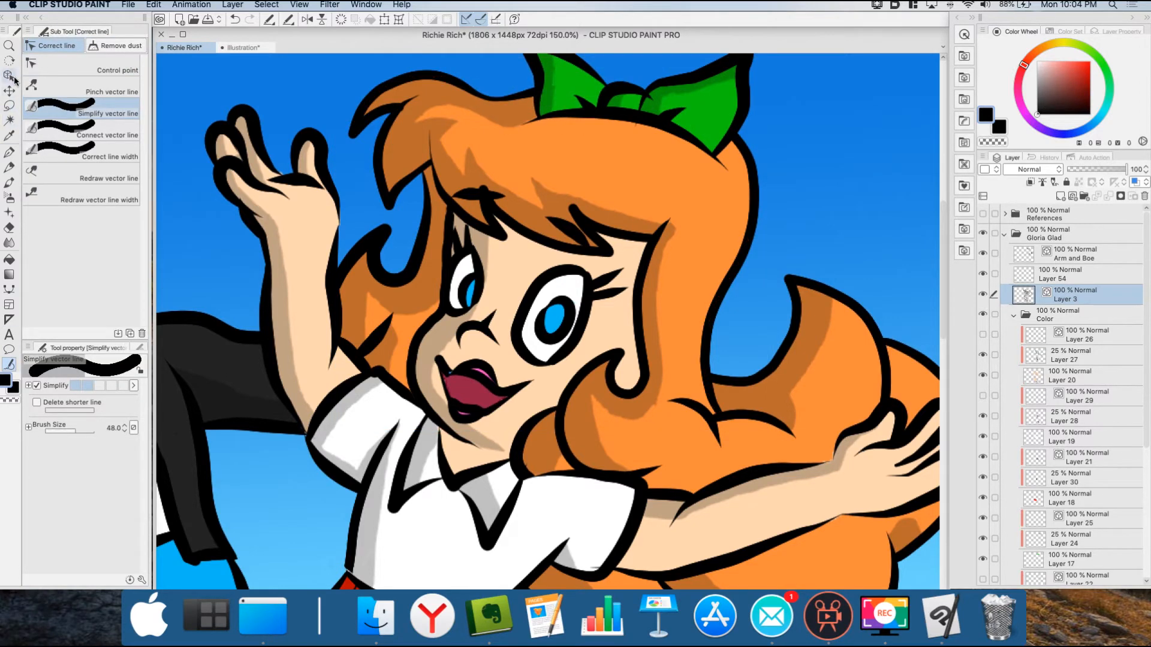
click(512, 96)
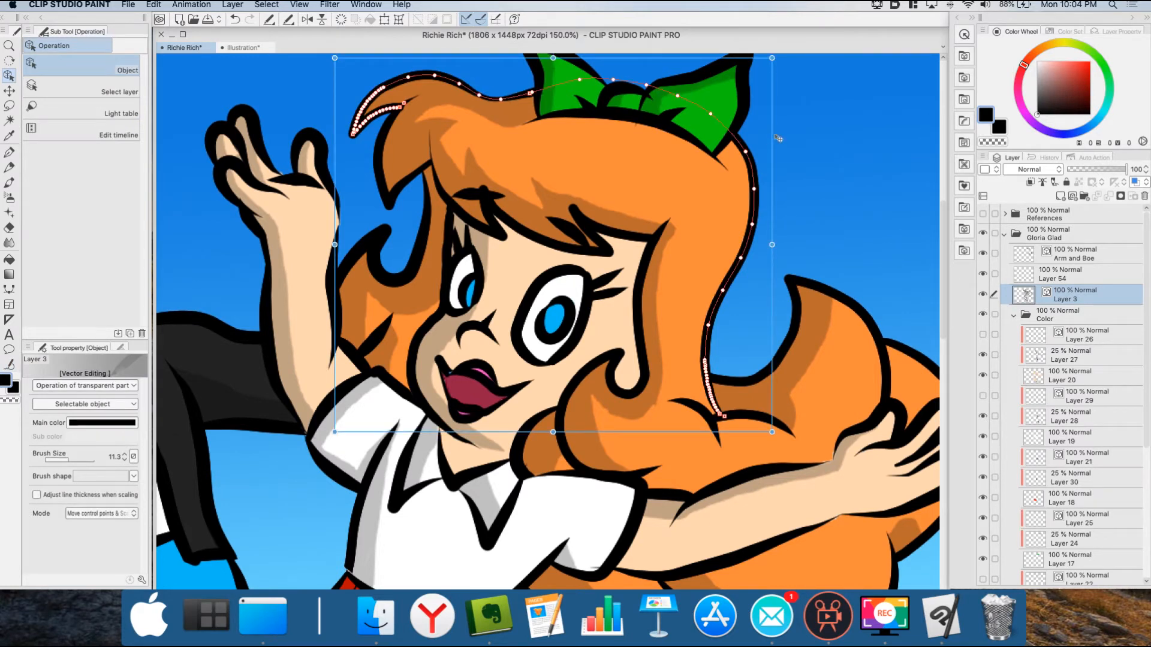
mouse_move(745, 155)
mouse_down()
mouse_move(773, 141)
mouse_move(726, 162)
mouse_up()
click(777, 155)
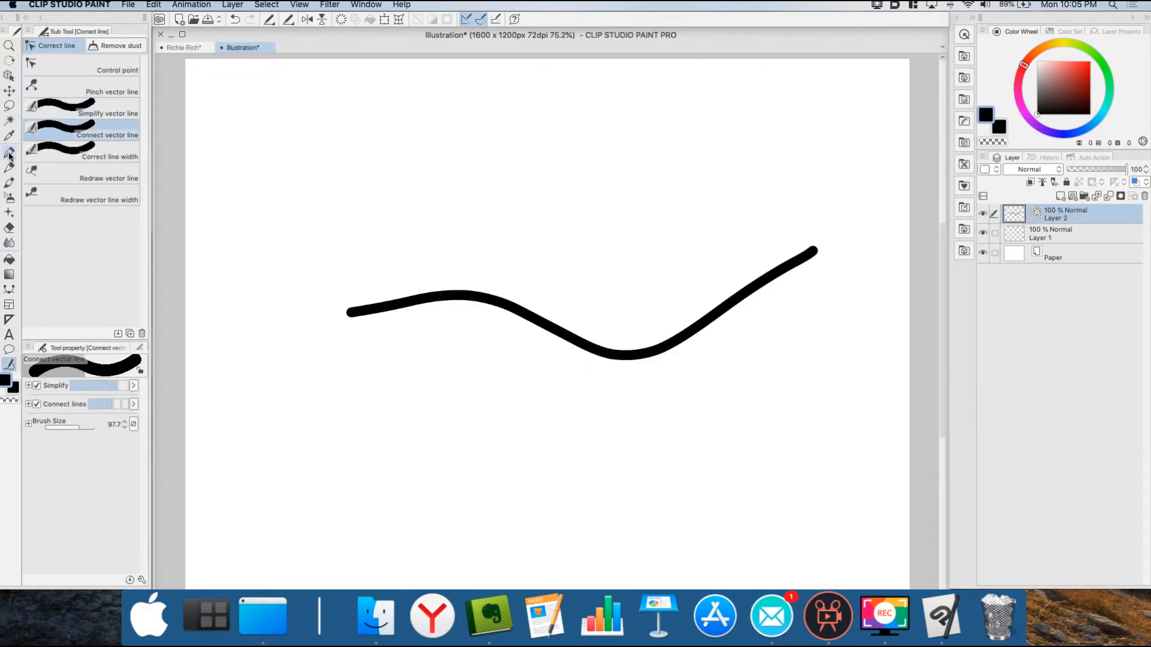
With the For effect line pen and Vector magnet off, draw a stroke downward from the wavy line's left end.
click(9, 154)
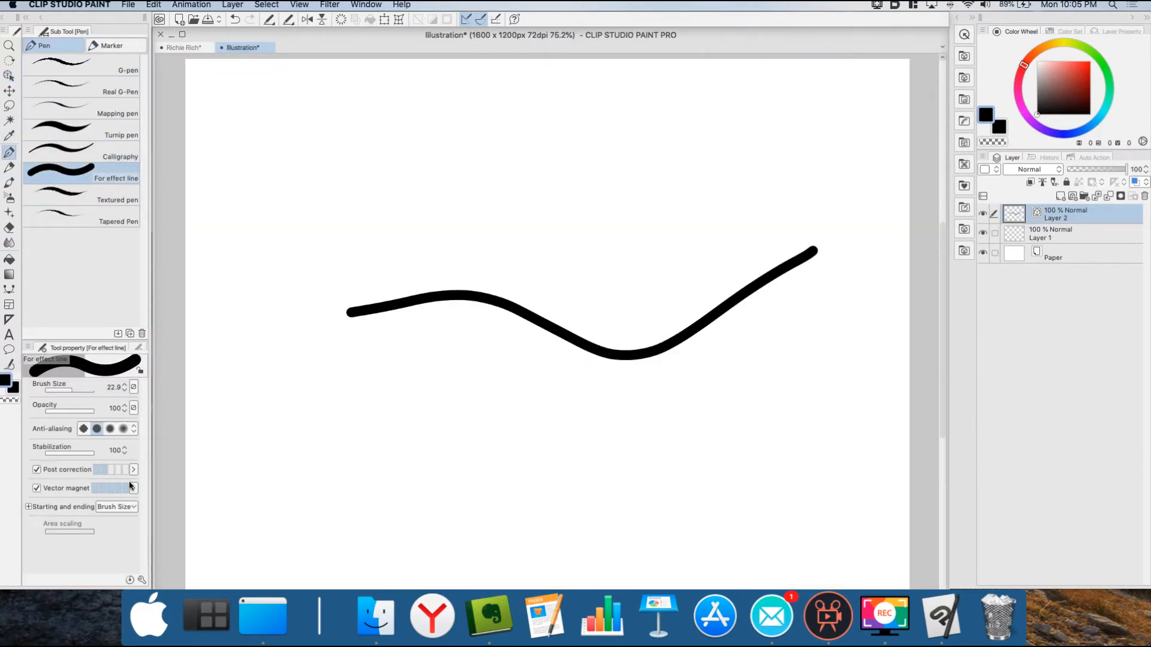
click(36, 487)
drag(349, 313, 285, 501)
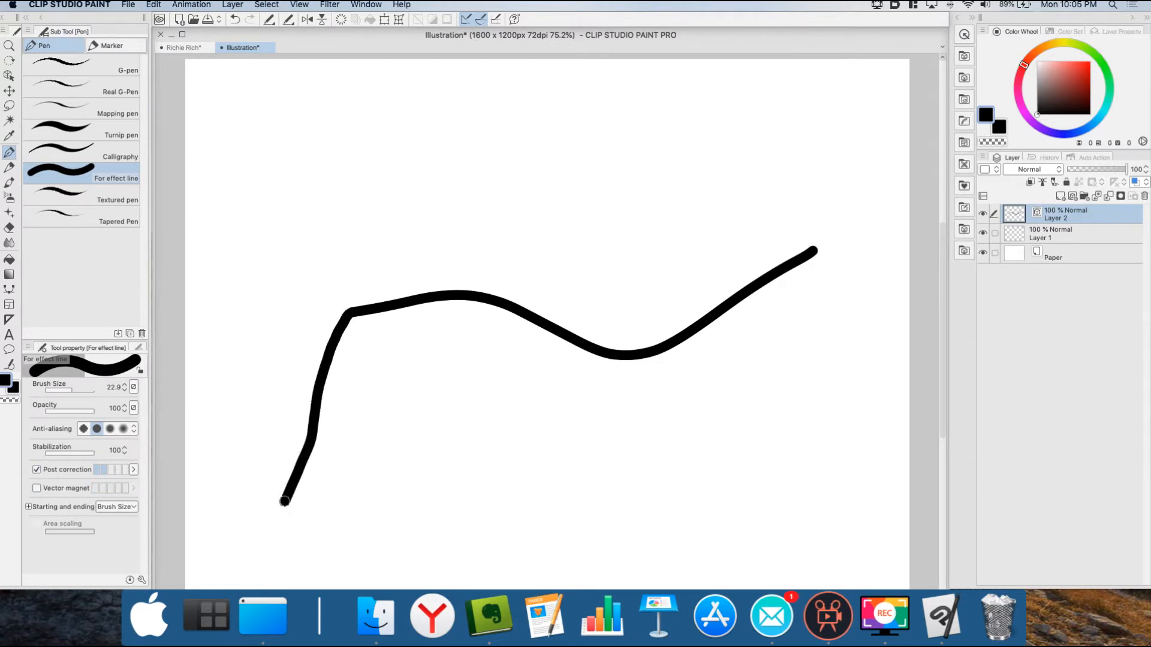
Select the new stroke and the wavy line in turn with the Object sub tool to compare their separate control points.
click(9, 76)
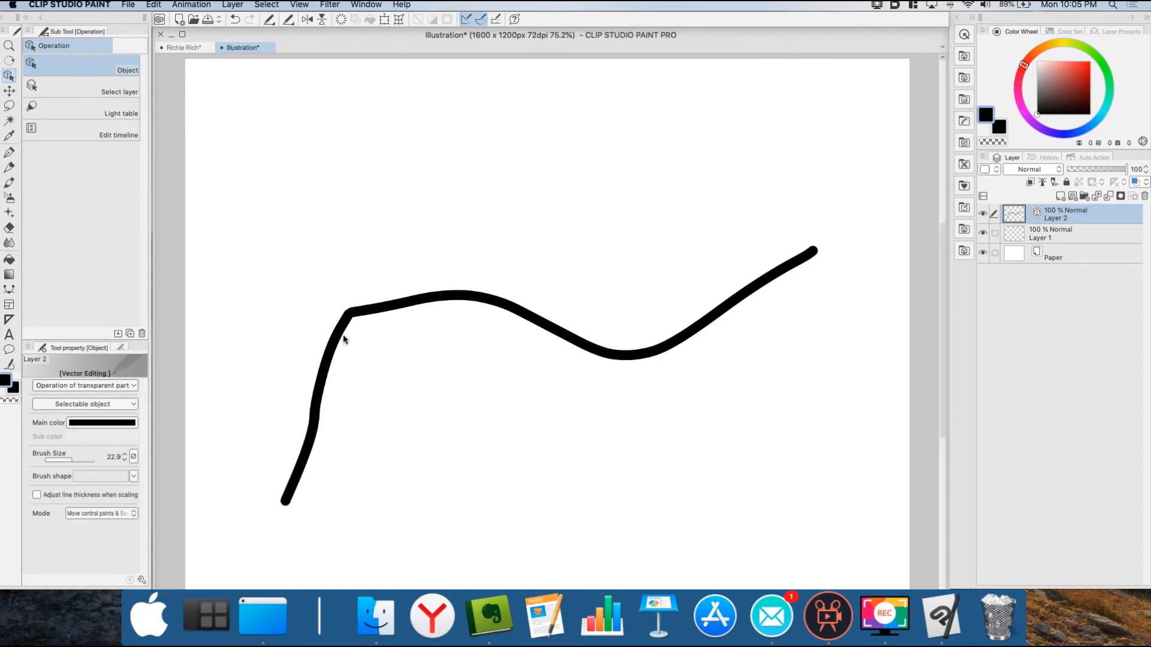
click(343, 337)
click(396, 308)
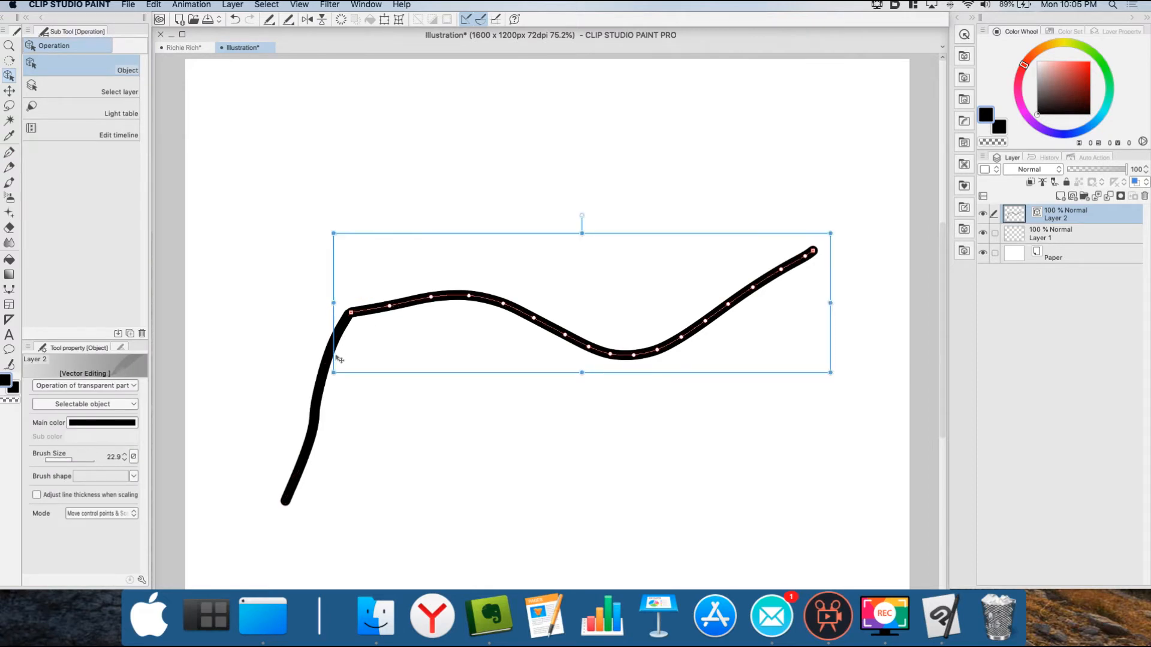
click(320, 378)
click(396, 308)
Try joining the two lines at their corner using Connect vector line with Simplify on, and undo the join.
click(9, 363)
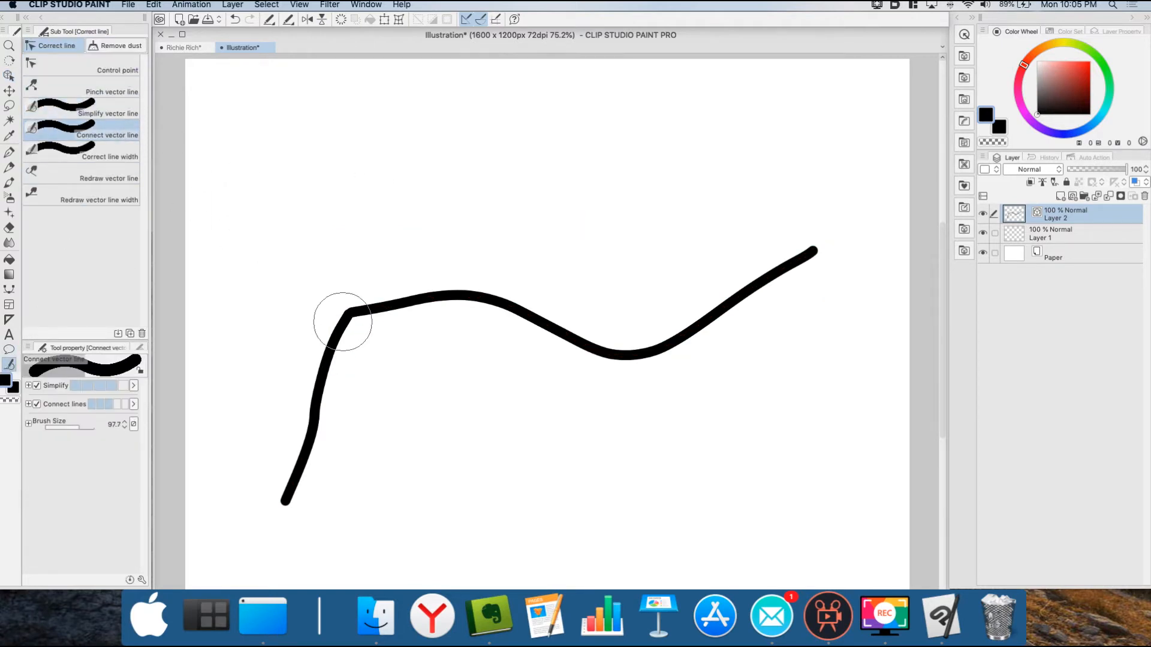
drag(342, 319, 354, 308)
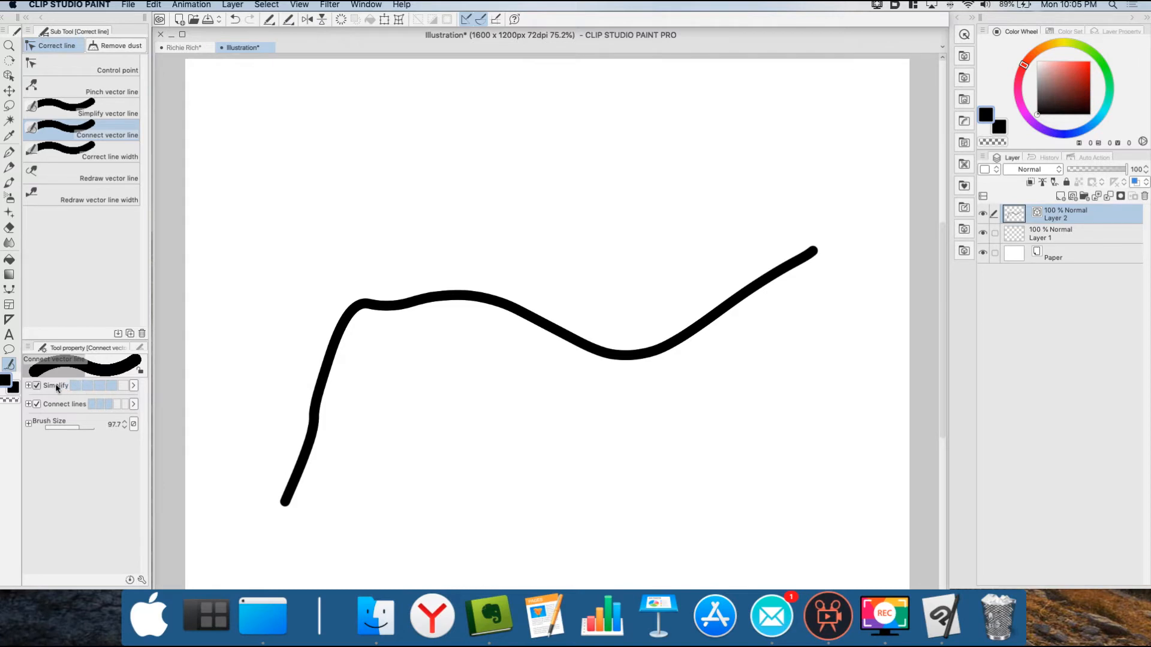
key(super+z)
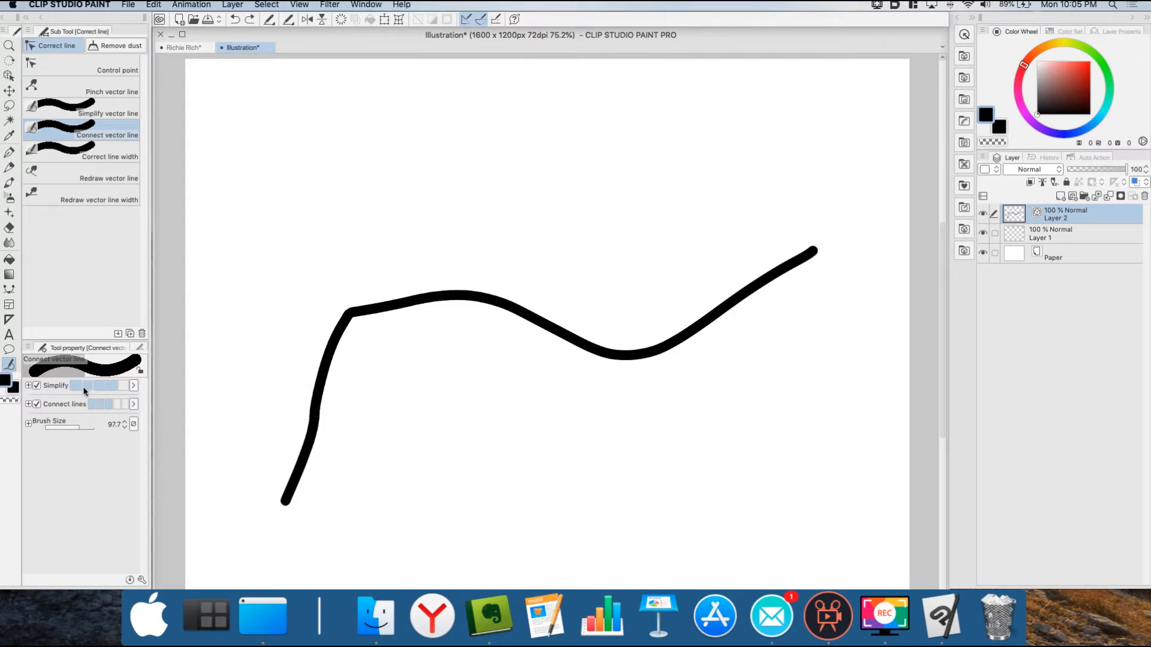
Turn off Simplify for Connect vector line and join the two lines at their corner.
click(89, 390)
drag(334, 318, 359, 314)
key(super+z)
drag(324, 322, 358, 310)
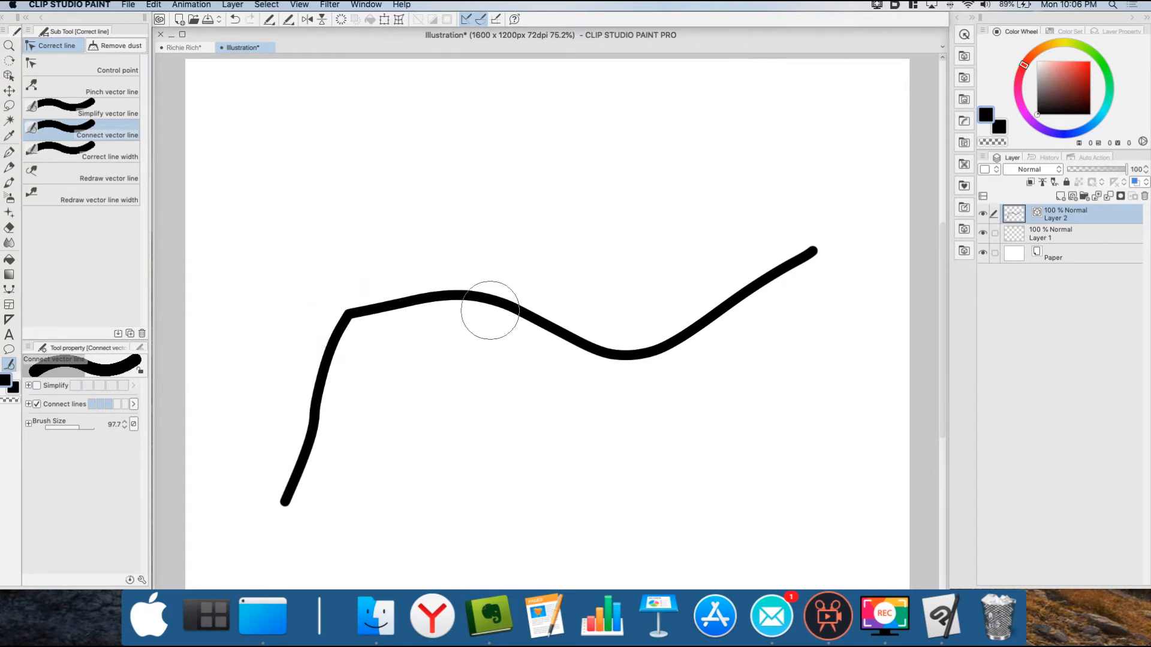
Select the joined line with the Object sub tool to inspect its control points, and clear the selection.
click(9, 77)
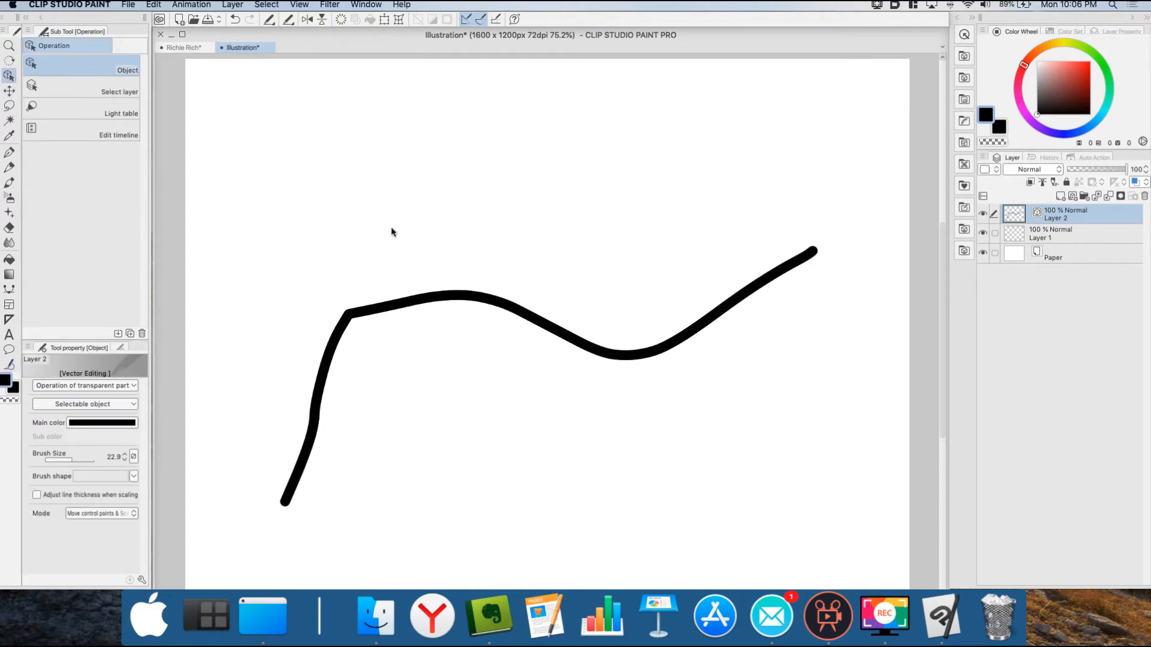
click(389, 310)
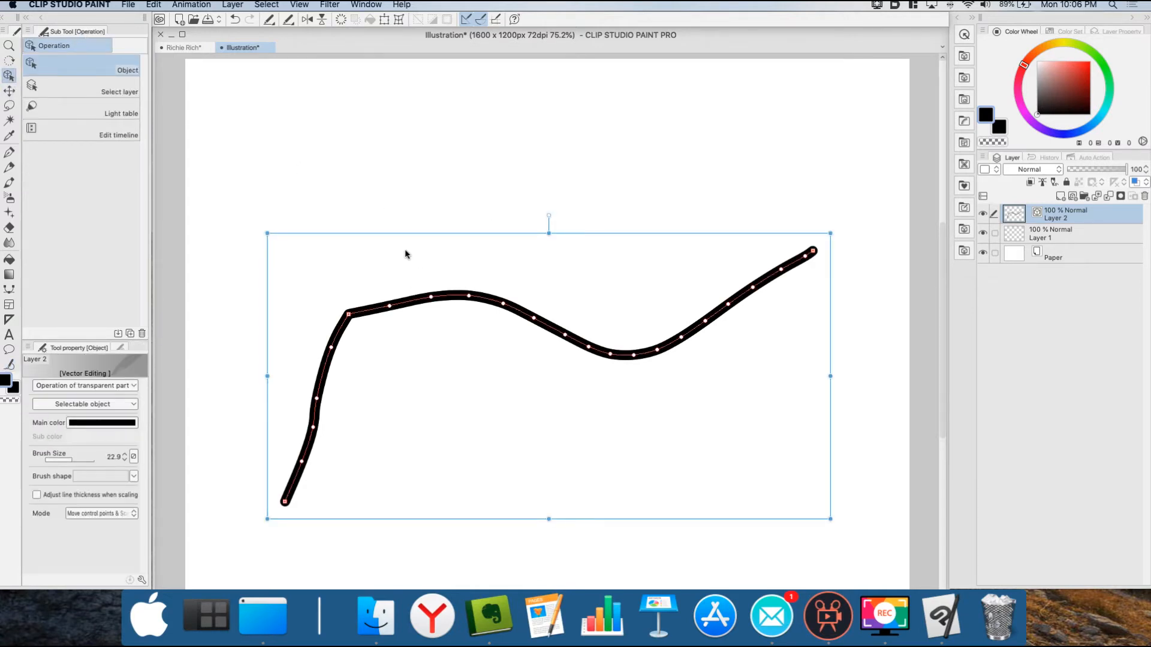
click(362, 149)
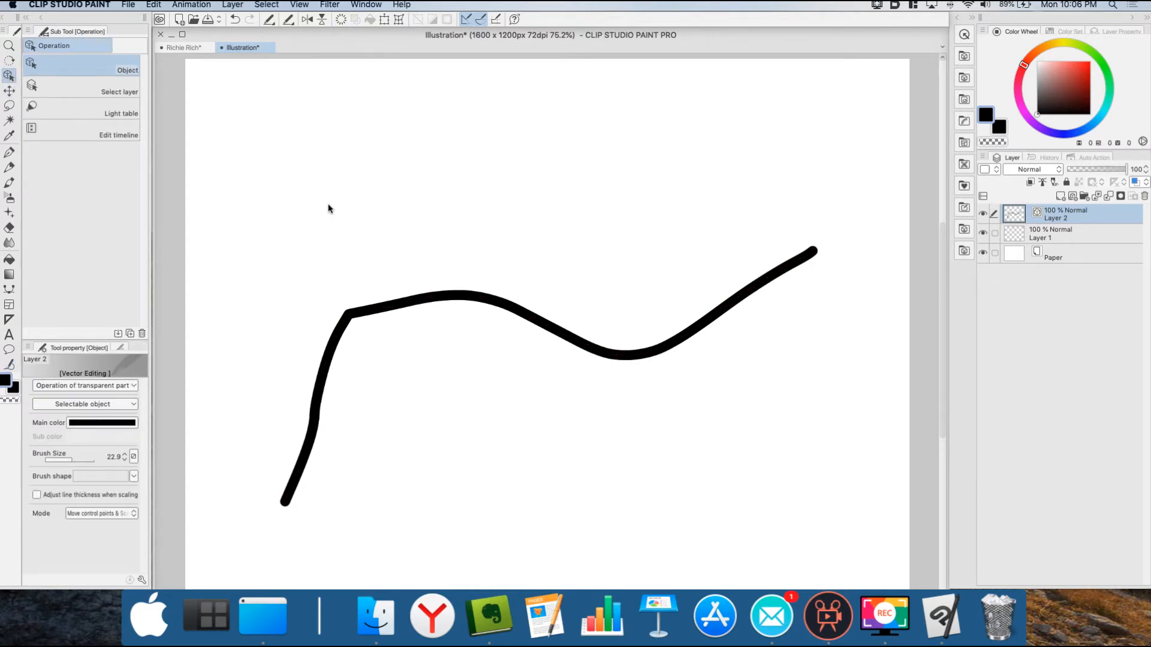
Brush along the line from its corner through the dip using Correct line width with Thicken at 0.8.
click(10, 364)
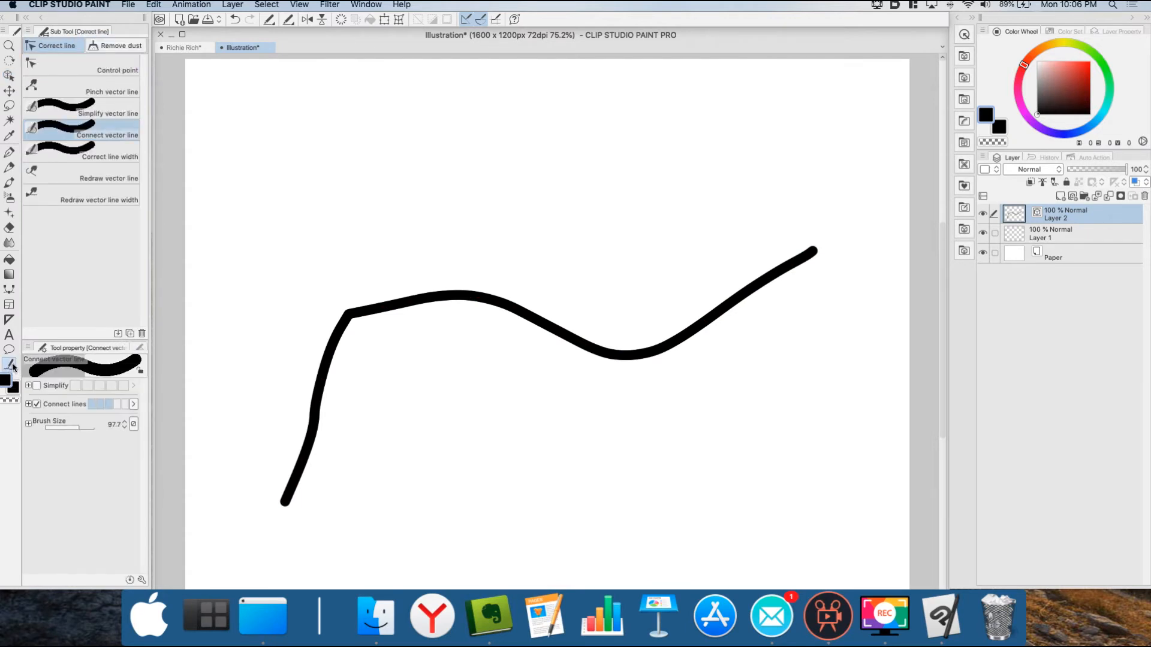
click(109, 159)
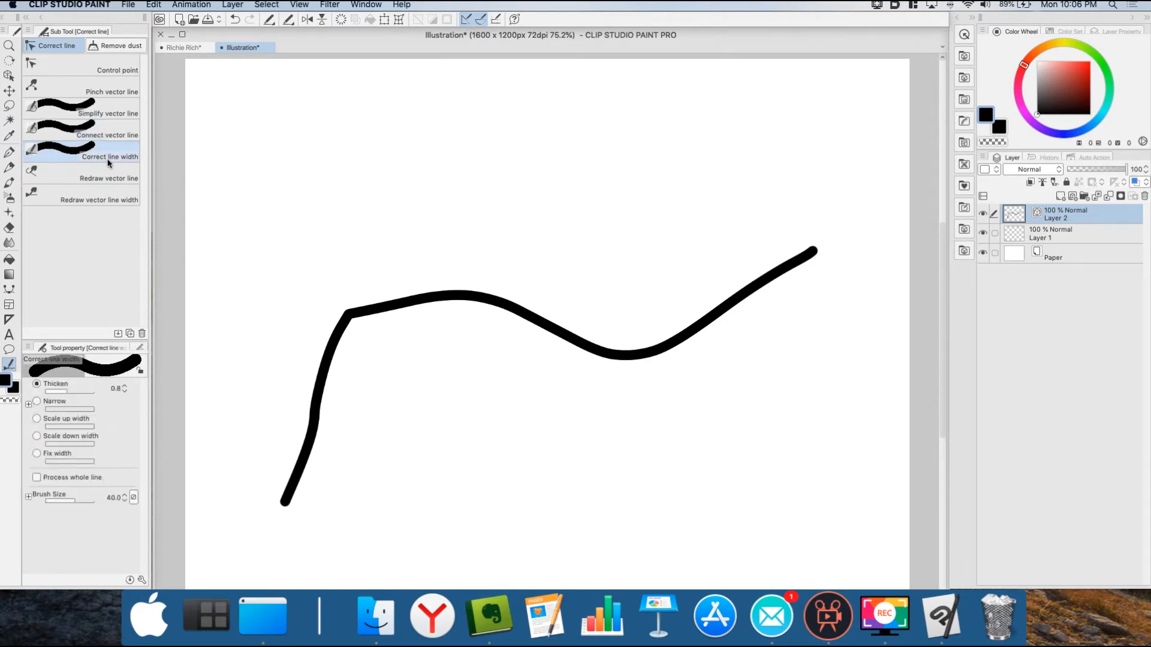
mouse_move(335, 327)
mouse_down()
mouse_move(358, 306)
mouse_move(509, 303)
mouse_up()
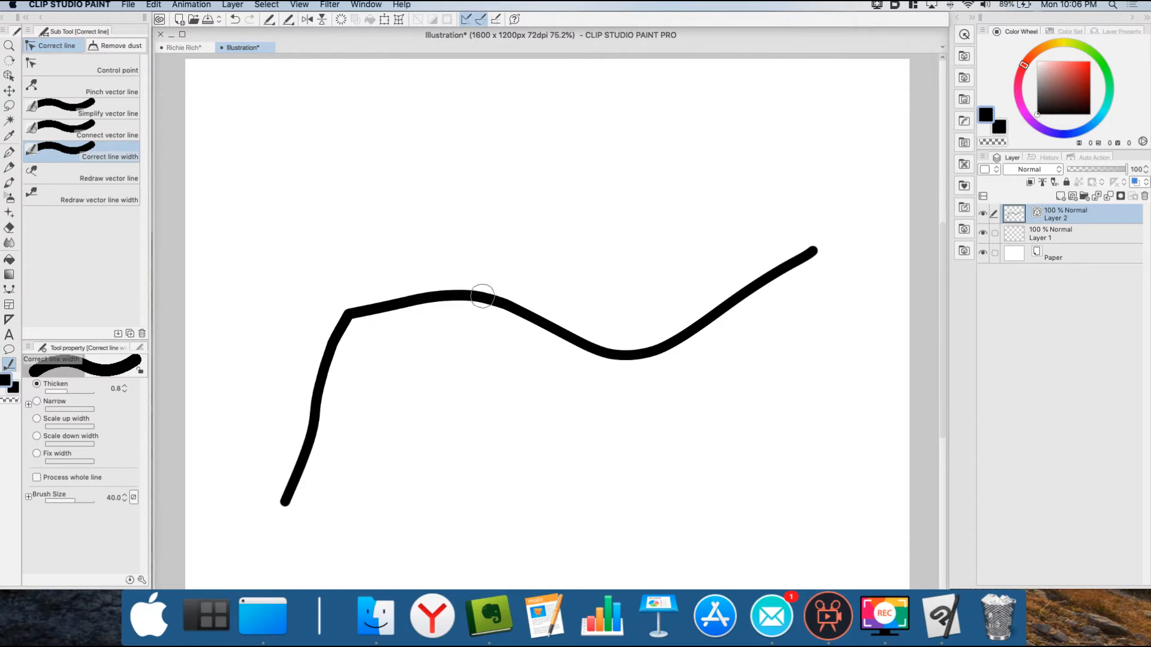
drag(402, 300, 644, 354)
Thicken the stretch from the corner to the crest with a higher Thicken amount, and set Thicken to 1.5.
click(87, 390)
drag(87, 391, 76, 391)
mouse_move(344, 324)
mouse_down()
mouse_move(464, 283)
mouse_move(359, 306)
mouse_move(469, 293)
mouse_move(351, 316)
mouse_move(497, 290)
mouse_move(359, 307)
mouse_move(519, 302)
mouse_up()
click(73, 392)
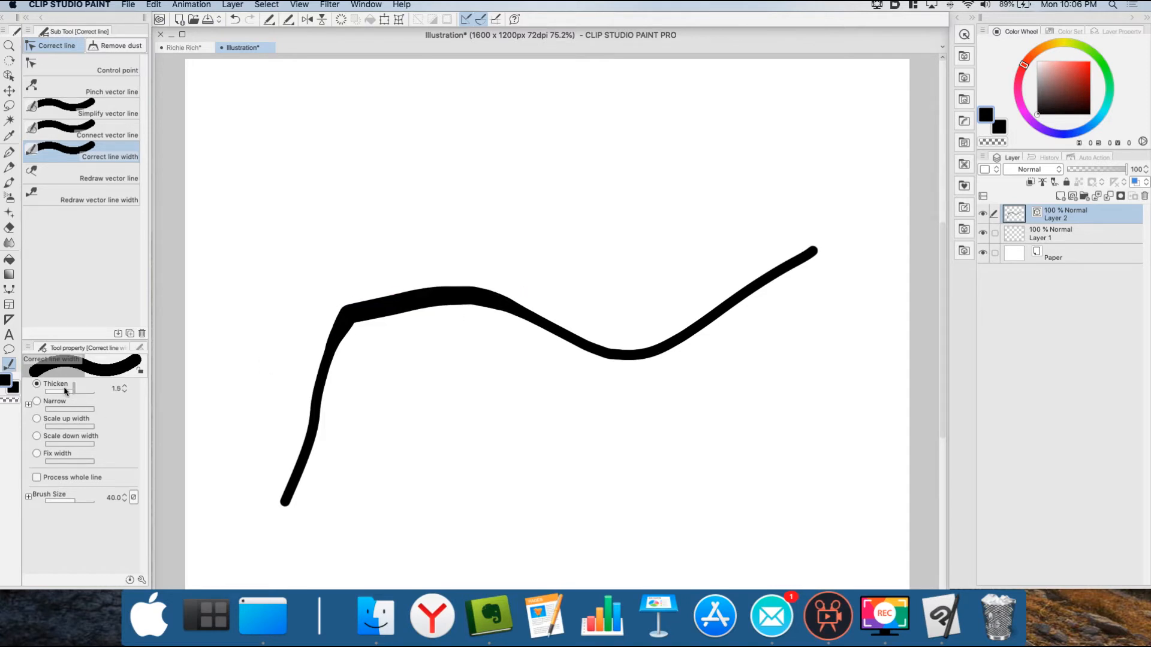
Narrow the thickened stretch between the corner and the crest using Correct line width with Narrow at 1.0.
click(37, 401)
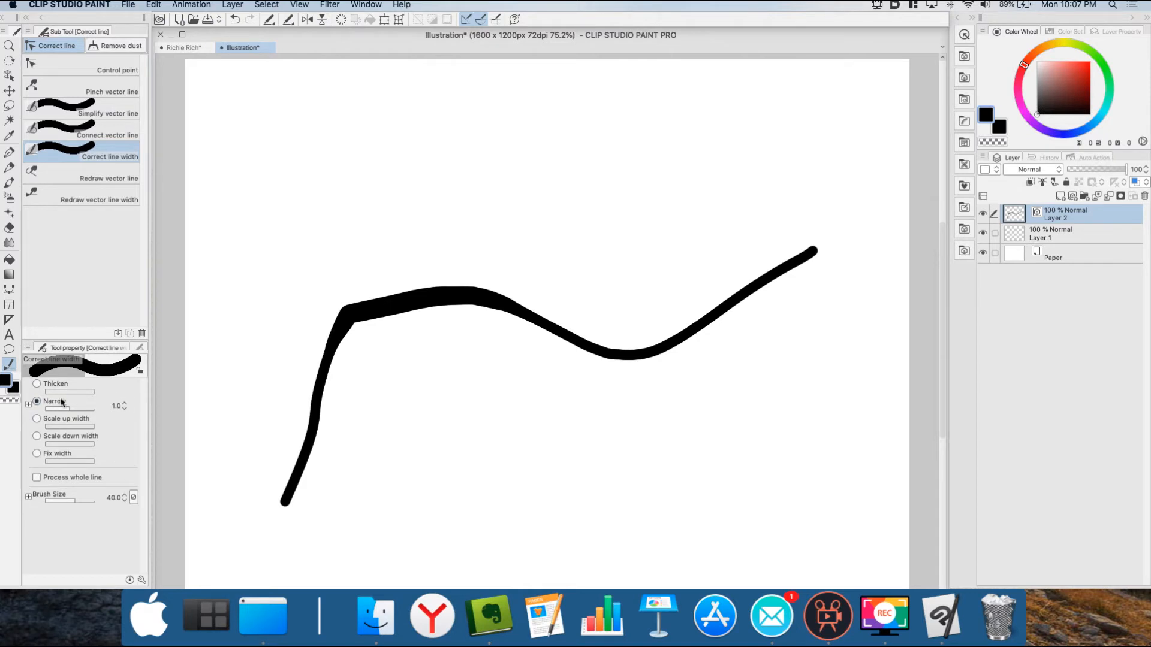
drag(360, 311, 523, 289)
drag(405, 298, 512, 289)
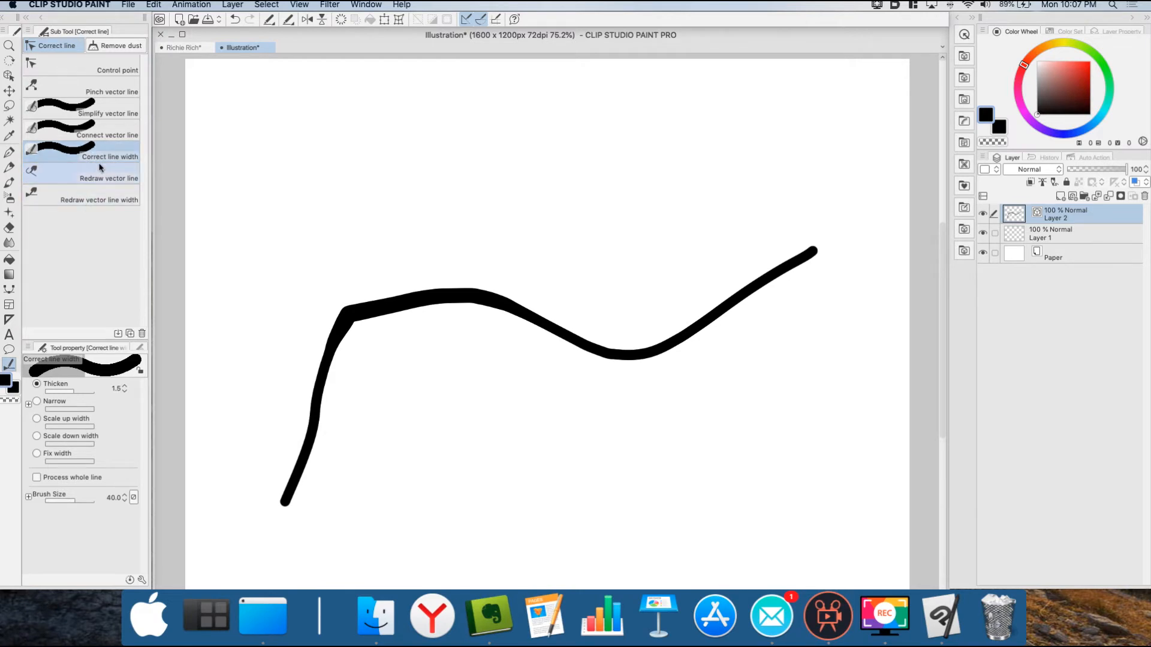
Vary the curve's thickness along its length using Redraw vector line width with a brush size of 20.3.
click(102, 201)
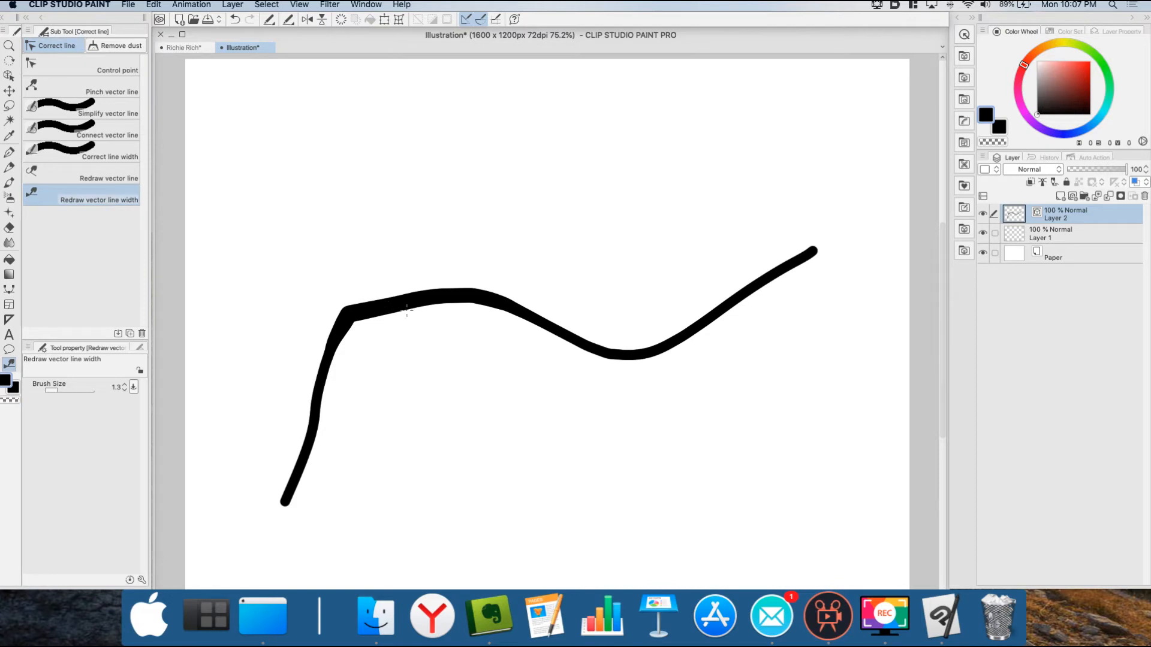
mouse_move(424, 296)
mouse_down()
mouse_move(497, 296)
mouse_move(609, 342)
mouse_move(692, 331)
mouse_up()
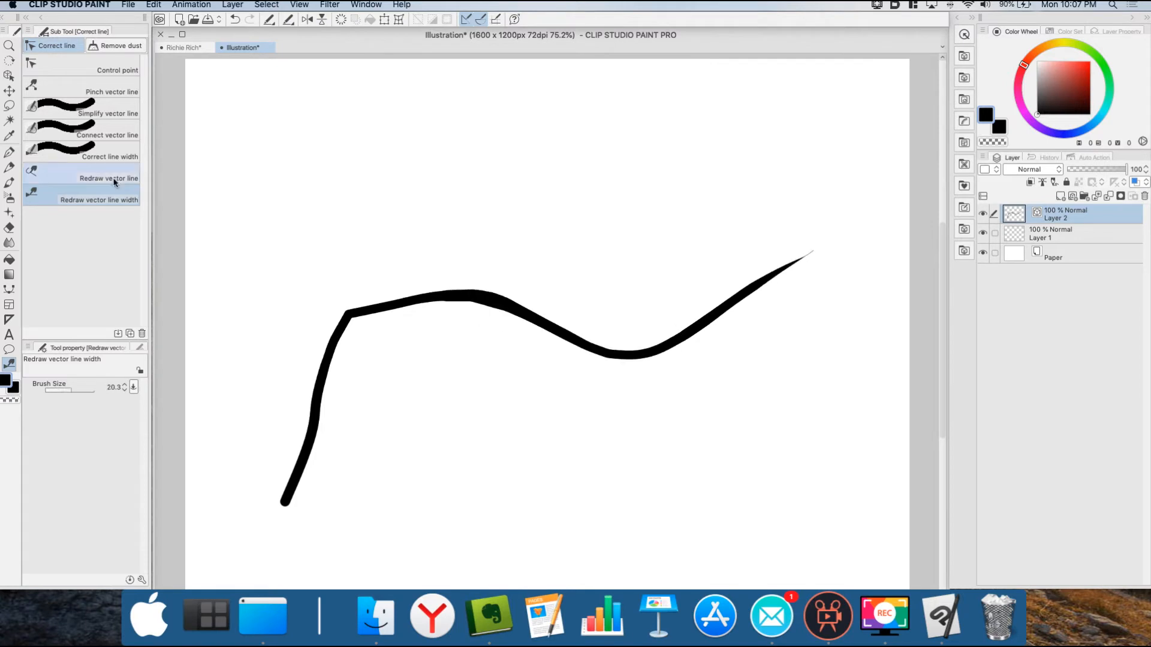
Reshape the curve with Redraw vector line by tracing a new path from its lower left part up toward the upper right.
click(105, 182)
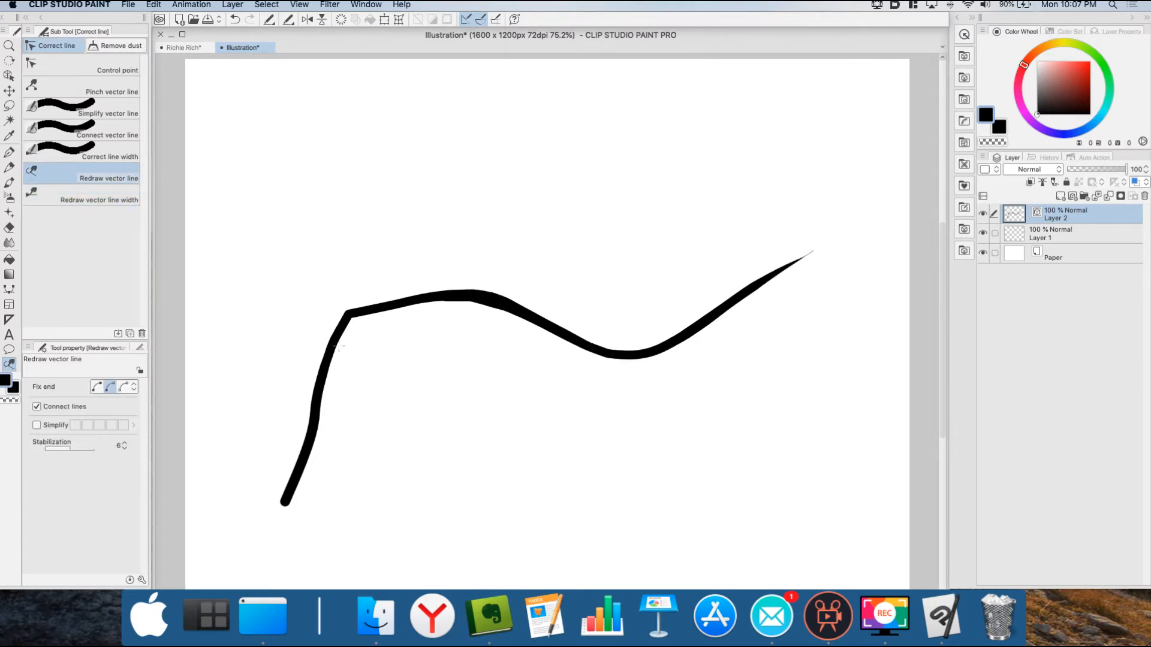
mouse_move(323, 372)
mouse_down()
mouse_move(370, 274)
mouse_move(469, 232)
mouse_move(513, 250)
mouse_move(529, 277)
mouse_move(541, 384)
mouse_move(589, 403)
mouse_move(670, 376)
mouse_move(795, 234)
mouse_move(748, 180)
mouse_up()
drag(791, 217, 752, 194)
drag(743, 251, 760, 190)
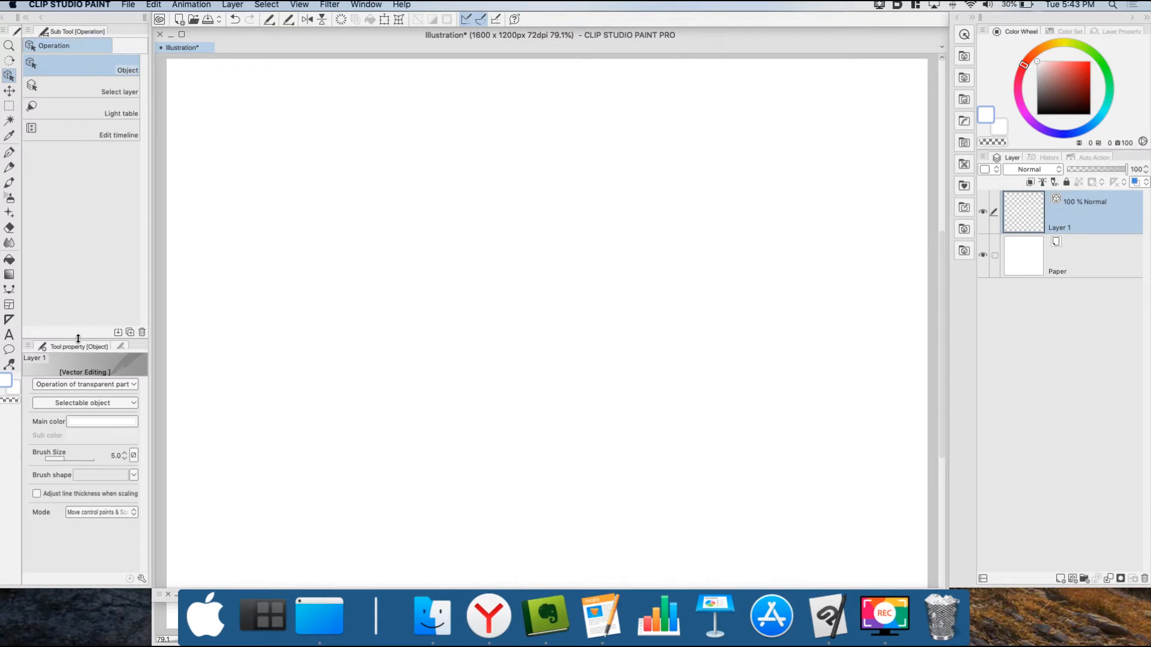
Draw a large round balloon in the middle of the canvas using Ellipse balloon with the ellipse figure and the Pen brush shape.
click(8, 350)
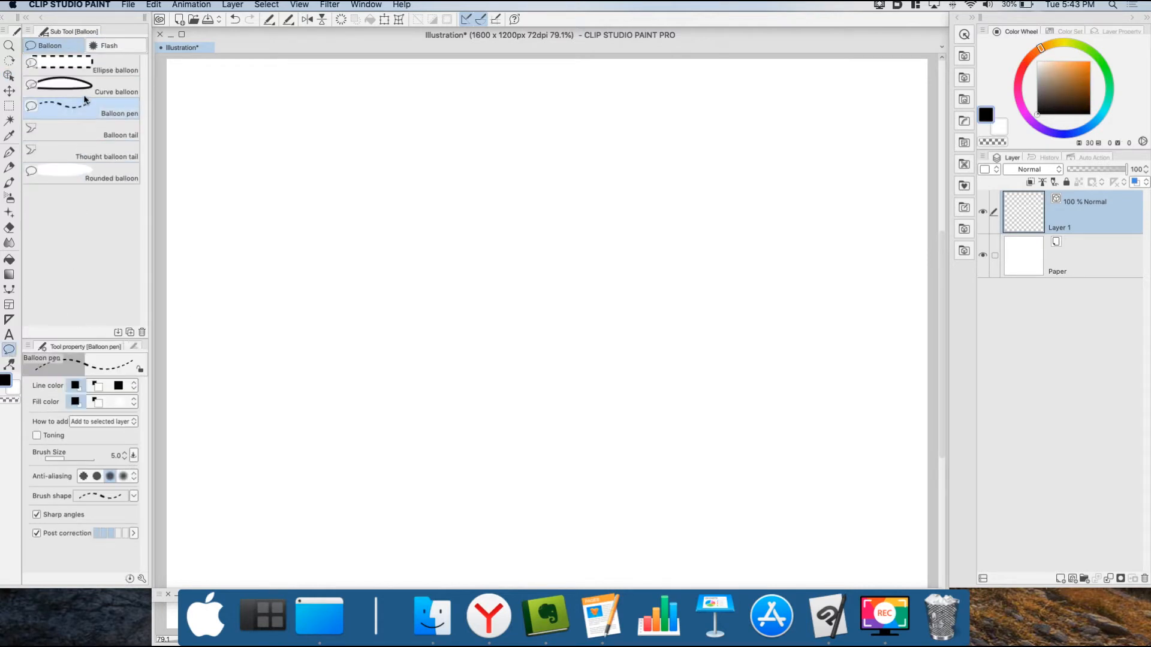
click(117, 87)
click(125, 69)
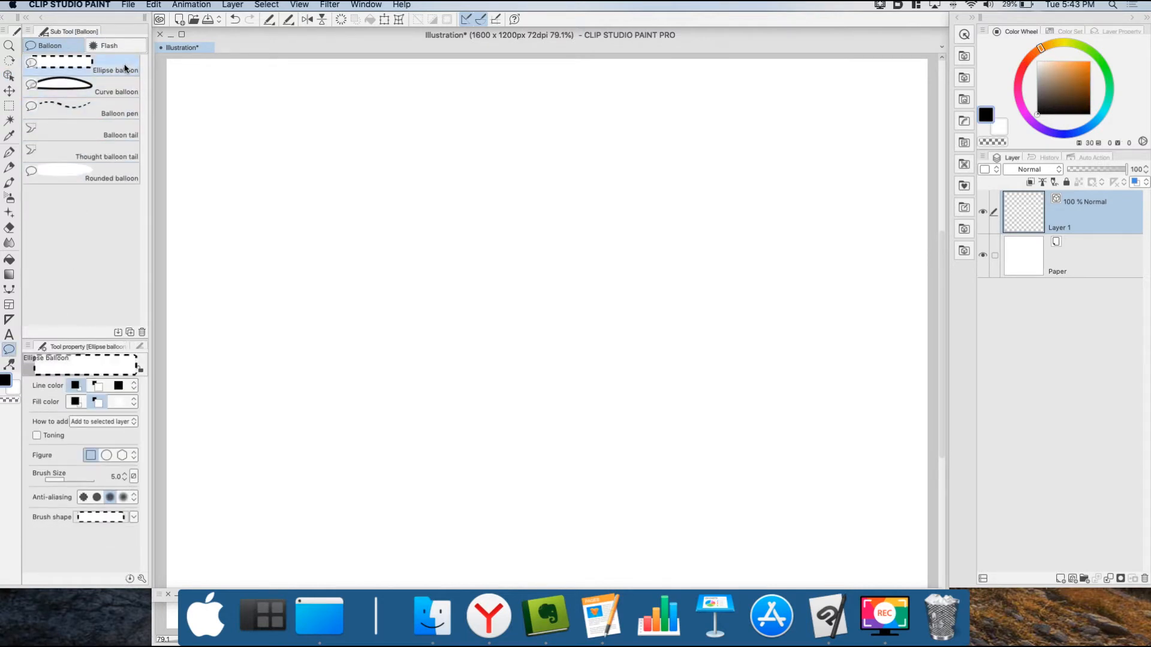
click(107, 457)
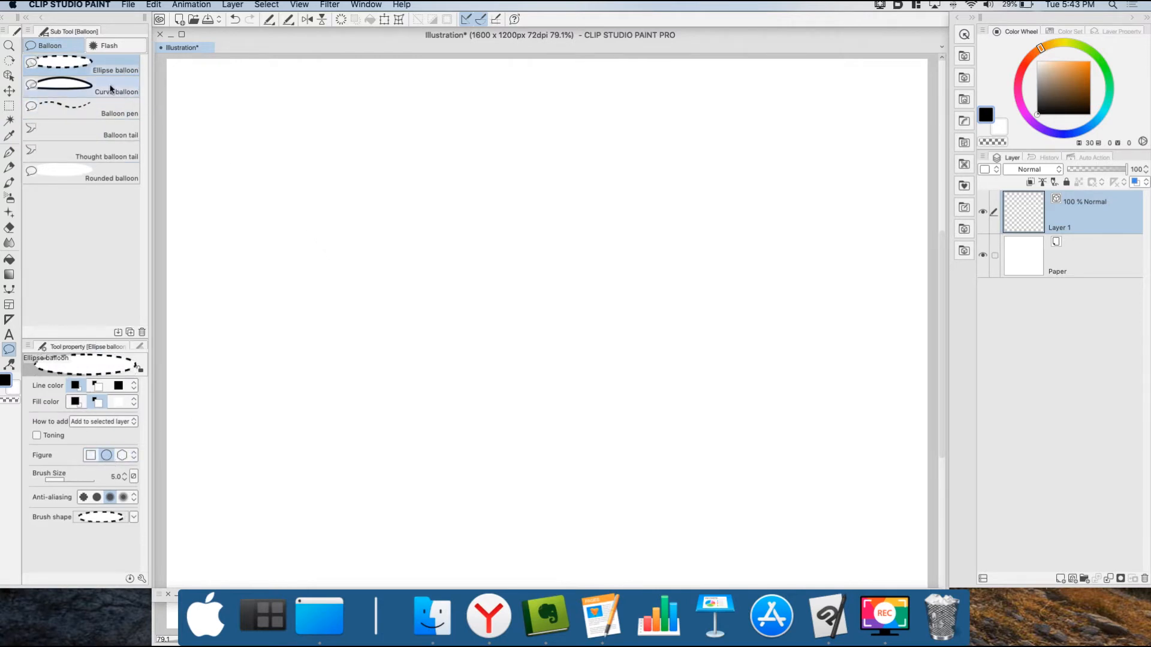
click(133, 518)
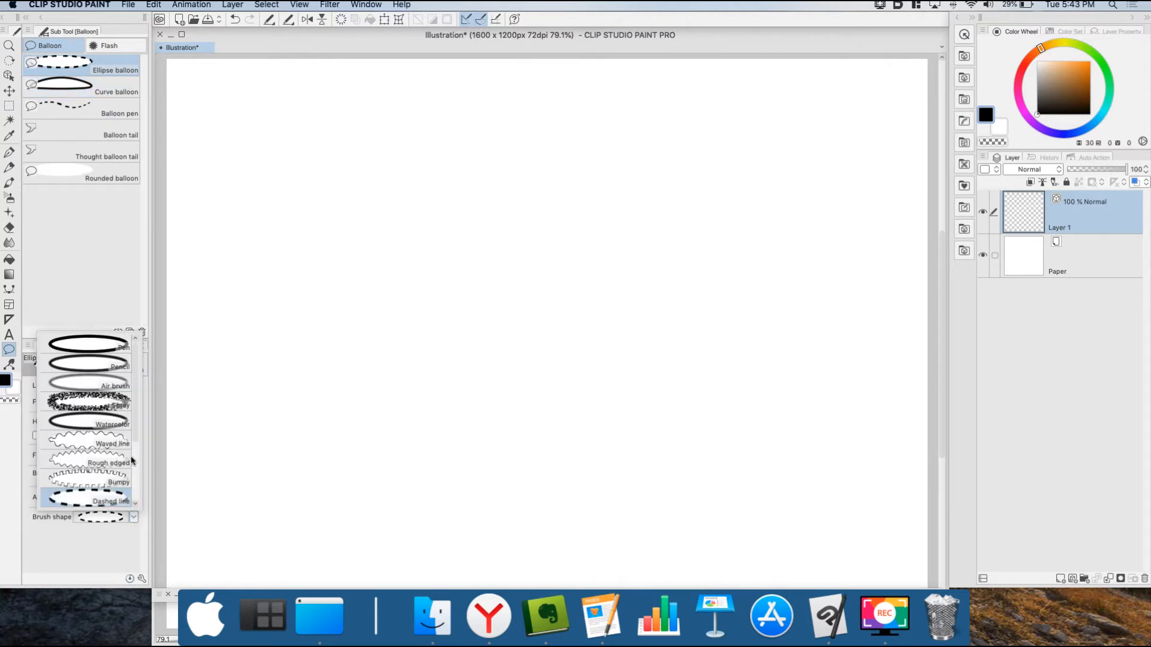
click(104, 344)
drag(380, 160, 712, 470)
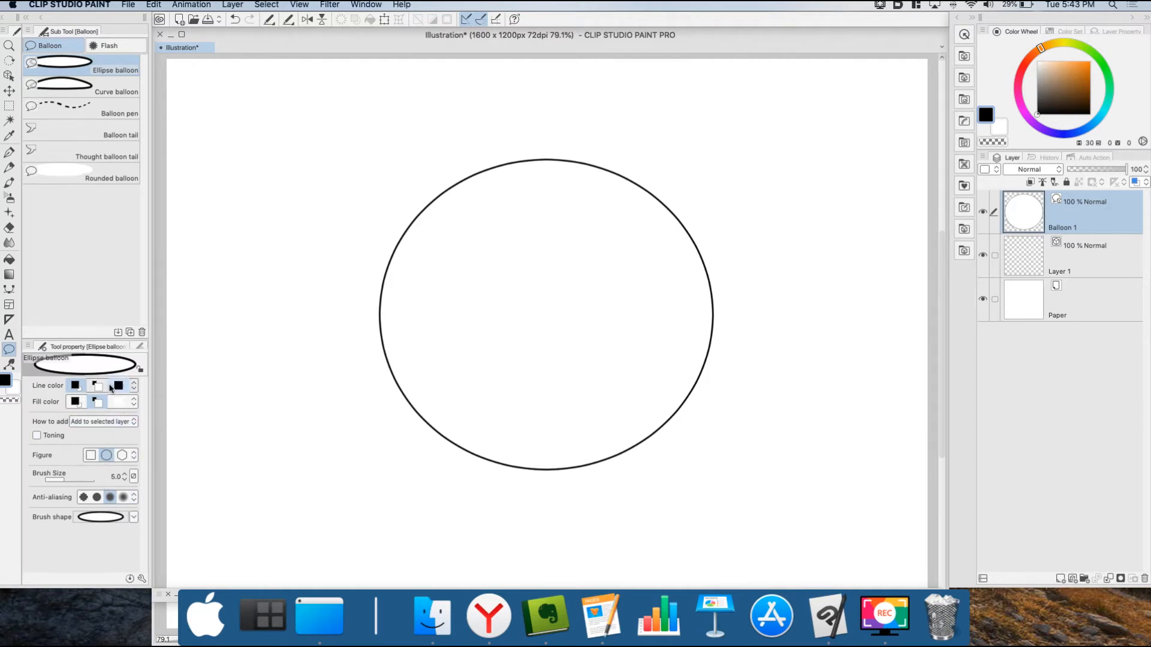
Move the round balloon slightly to the right as an object and set its line color to red (FF0000).
click(9, 75)
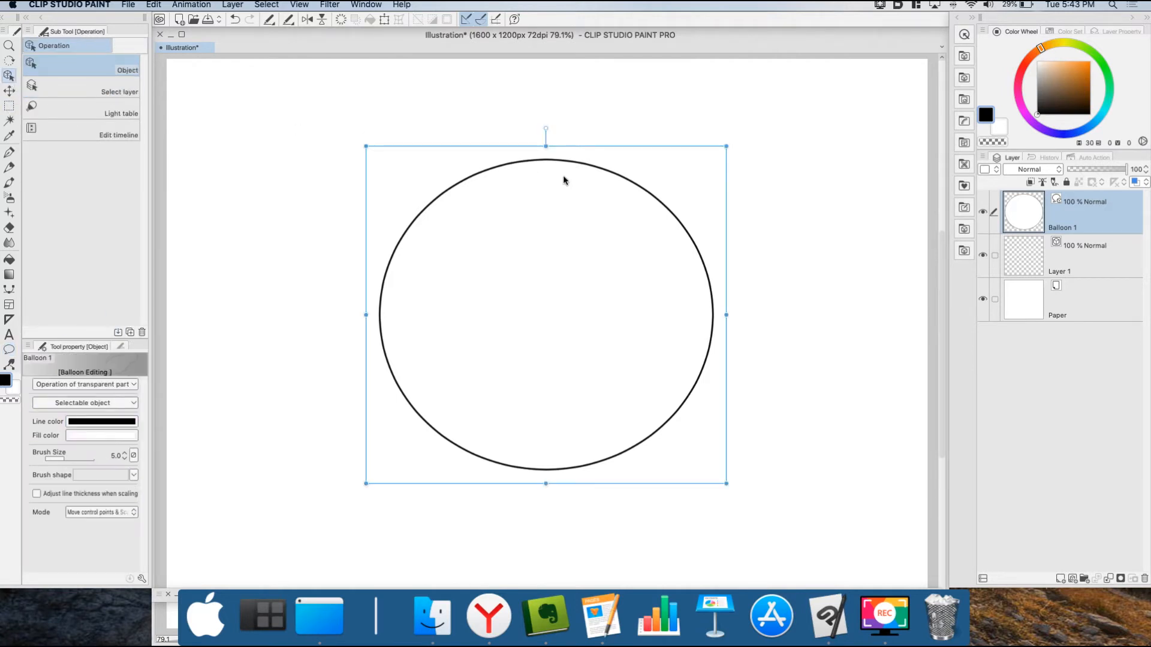
drag(599, 172, 637, 171)
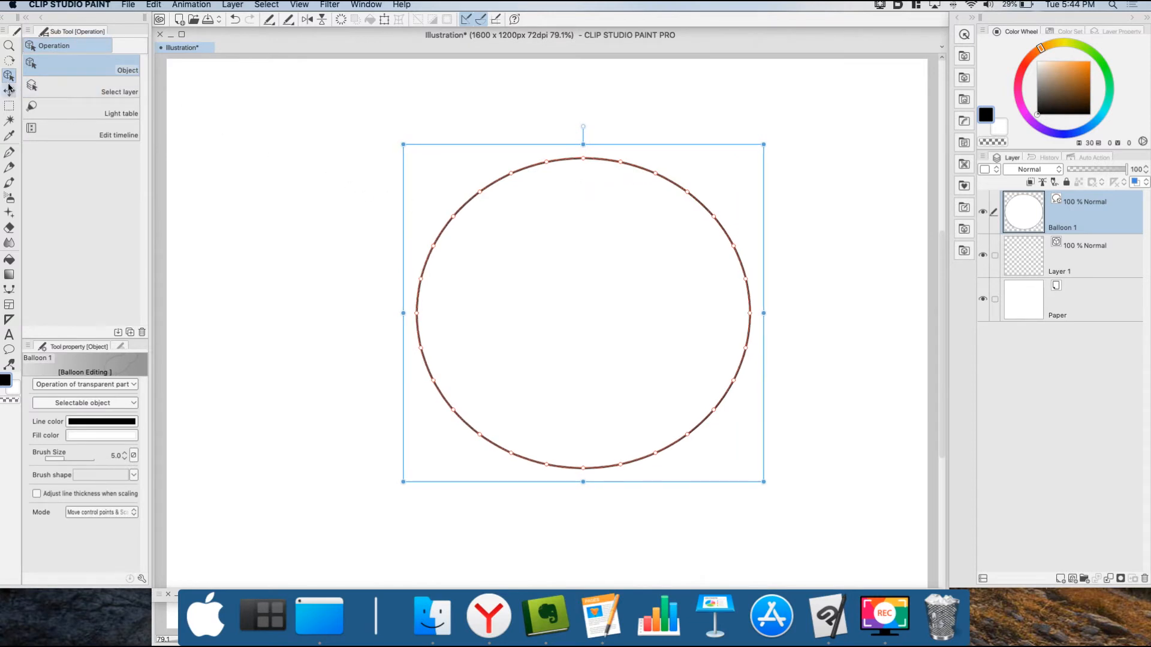
click(93, 423)
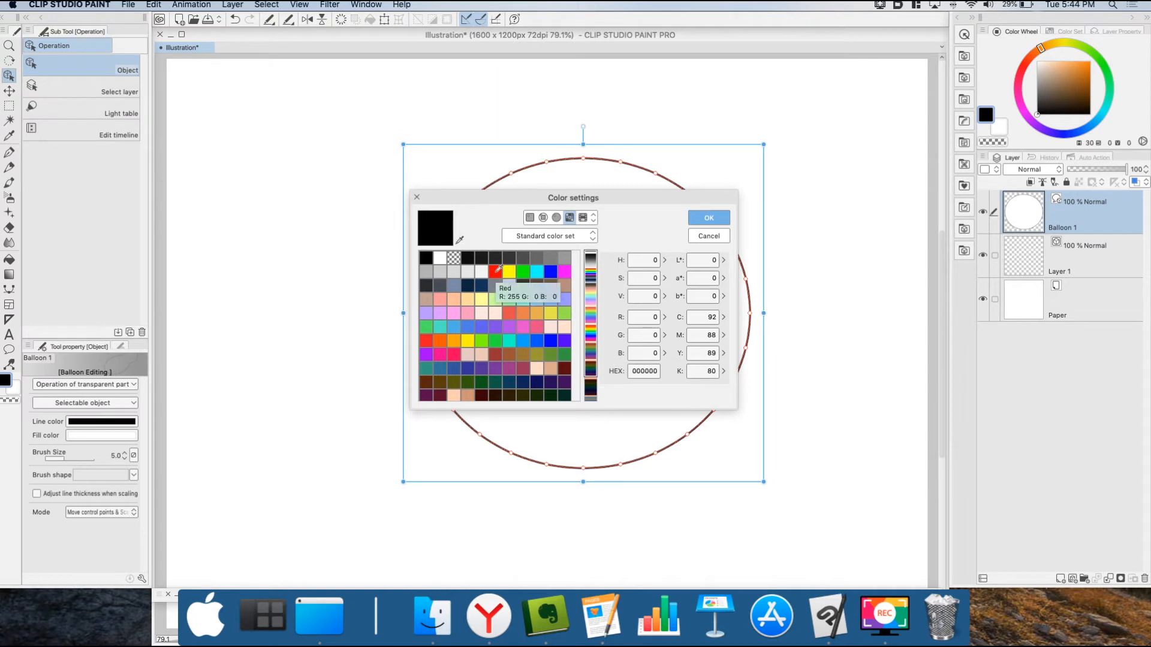
click(498, 270)
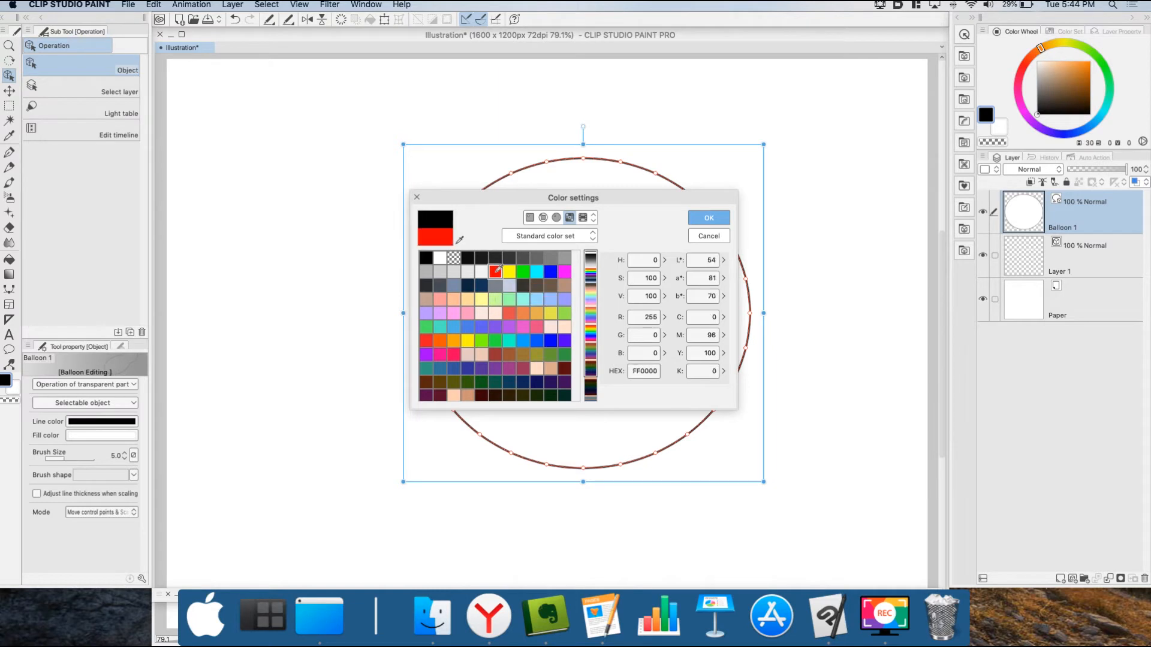
click(710, 220)
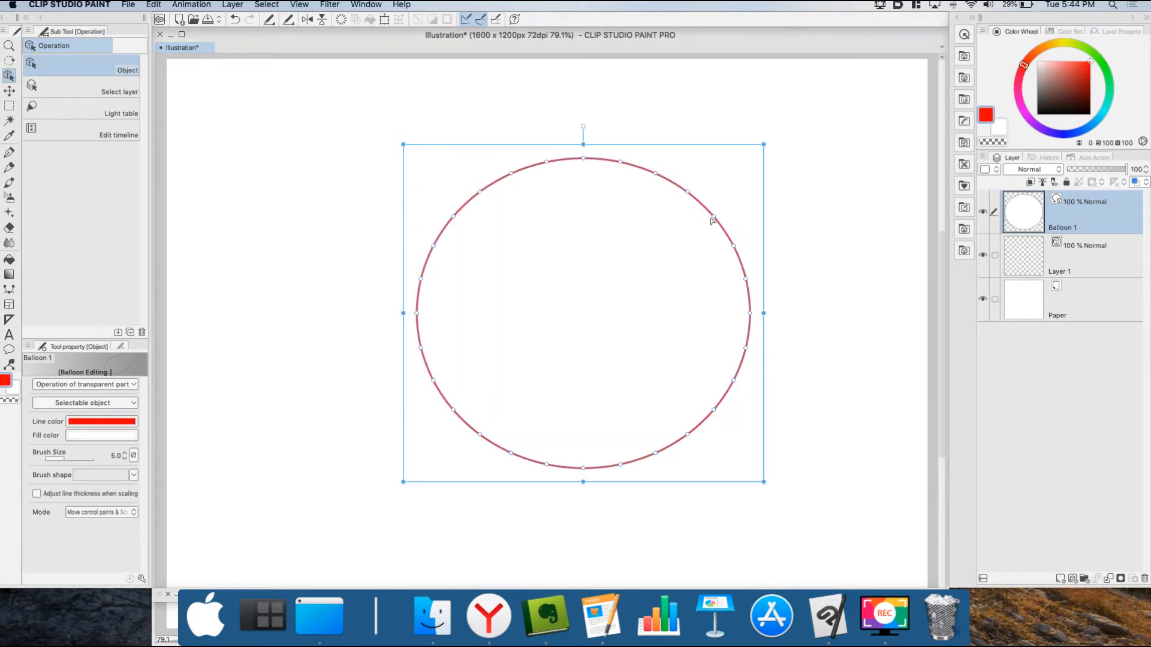
Fill the balloon with blue (0000FF) and thicken its outline to a brush size of 18.0.
click(111, 437)
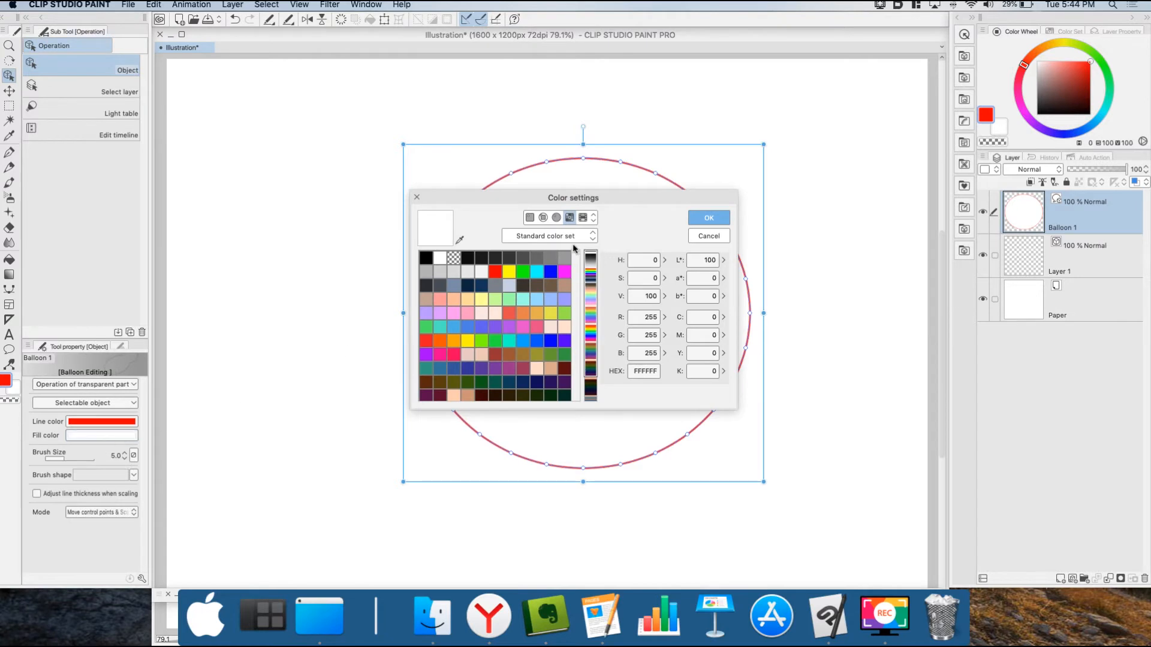
click(552, 271)
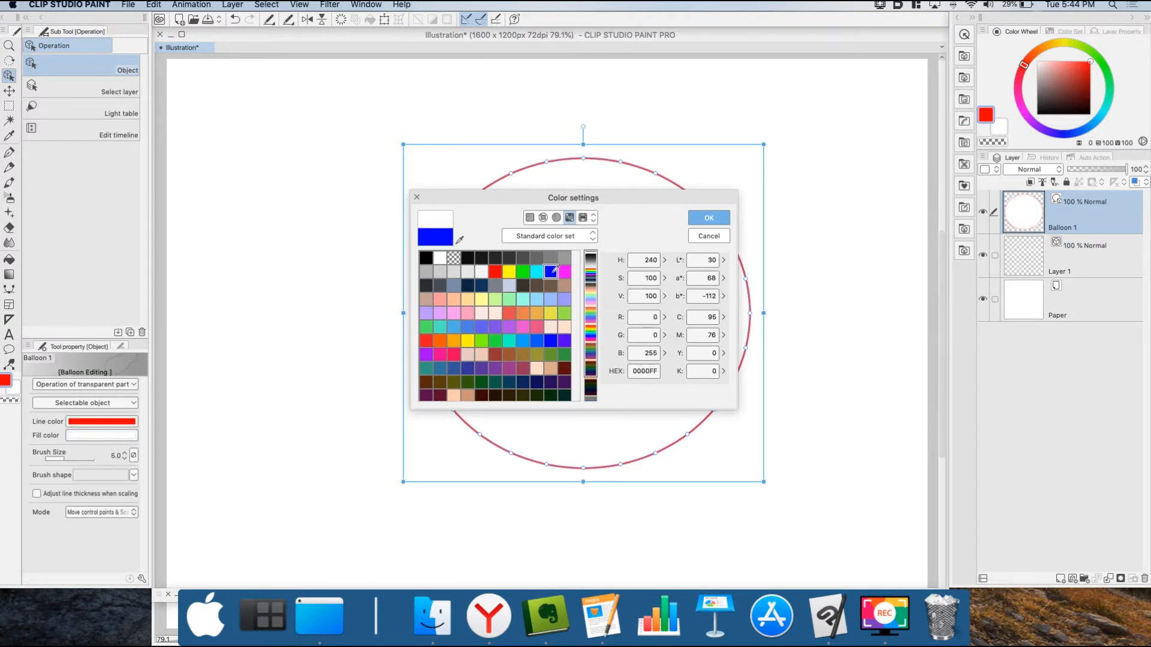
click(706, 219)
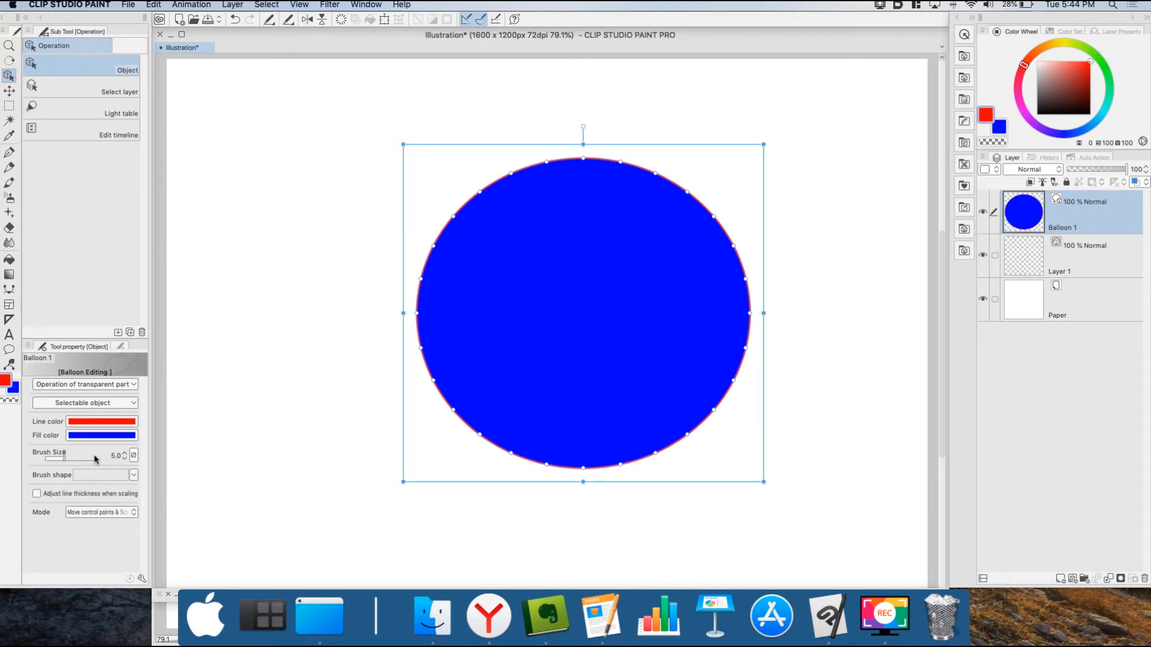
mouse_move(63, 458)
mouse_down()
mouse_move(90, 458)
mouse_move(71, 460)
mouse_up()
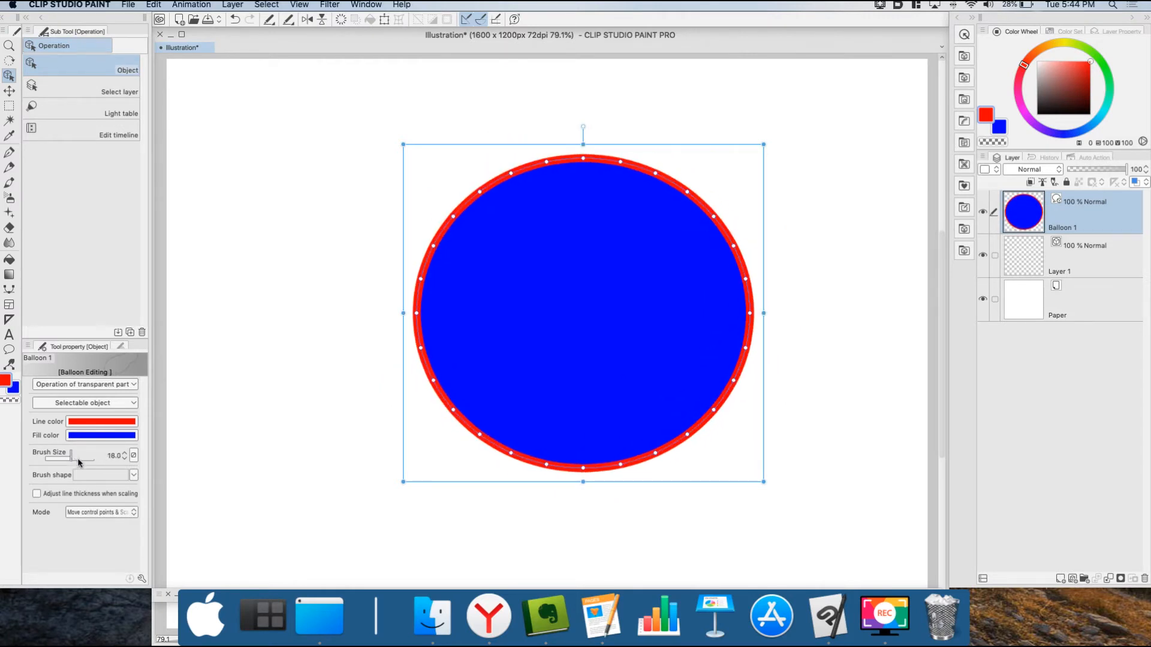
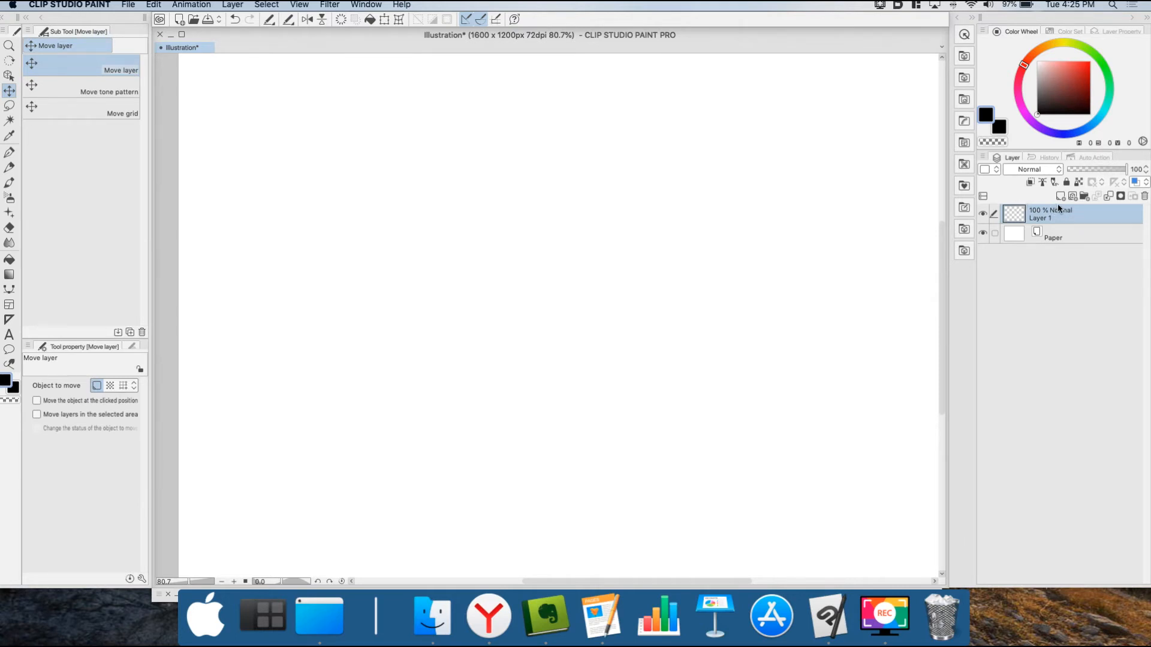
Add a new vector layer, delete the raster Layer 1, and make the vector layer active.
click(1070, 196)
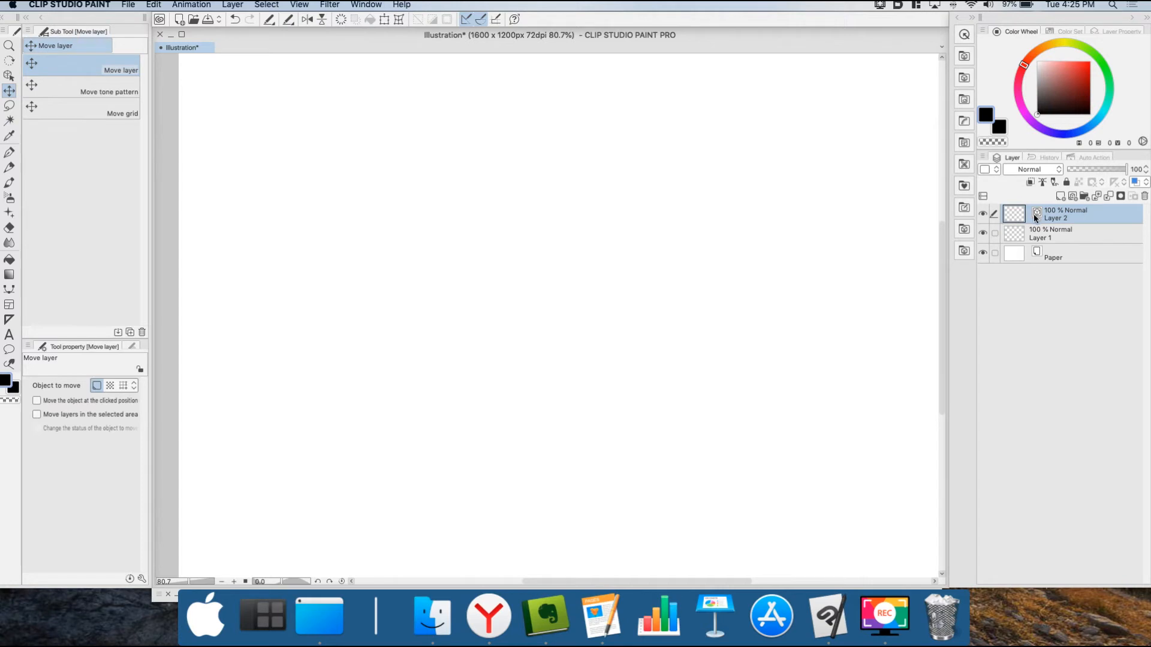
click(1040, 238)
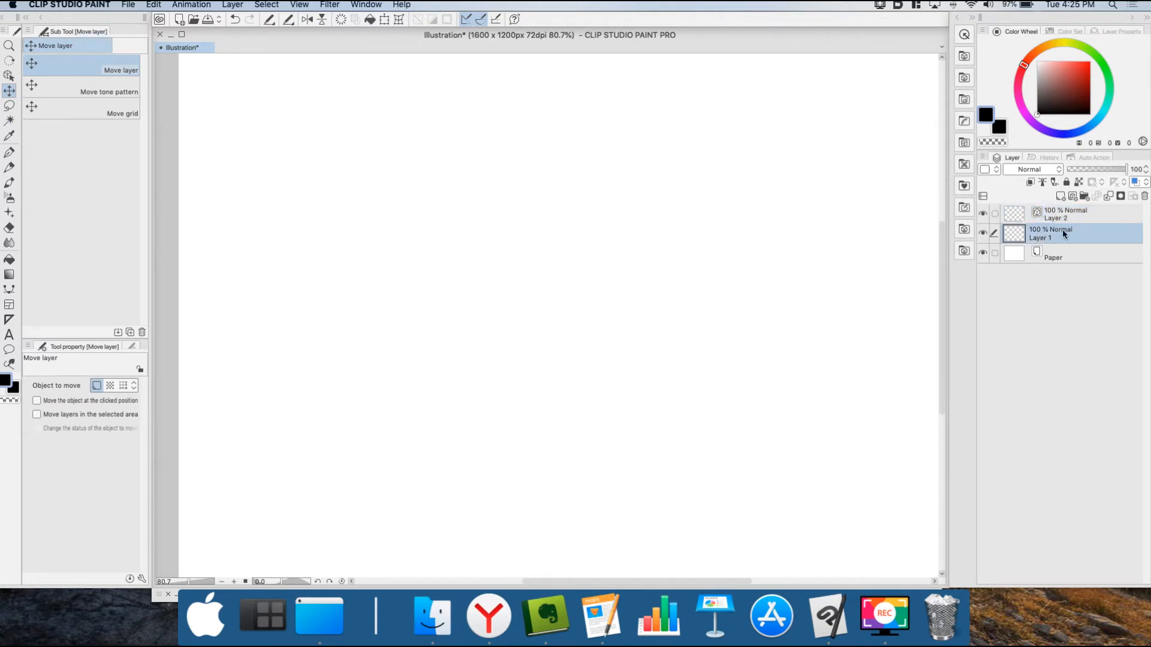
click(1145, 197)
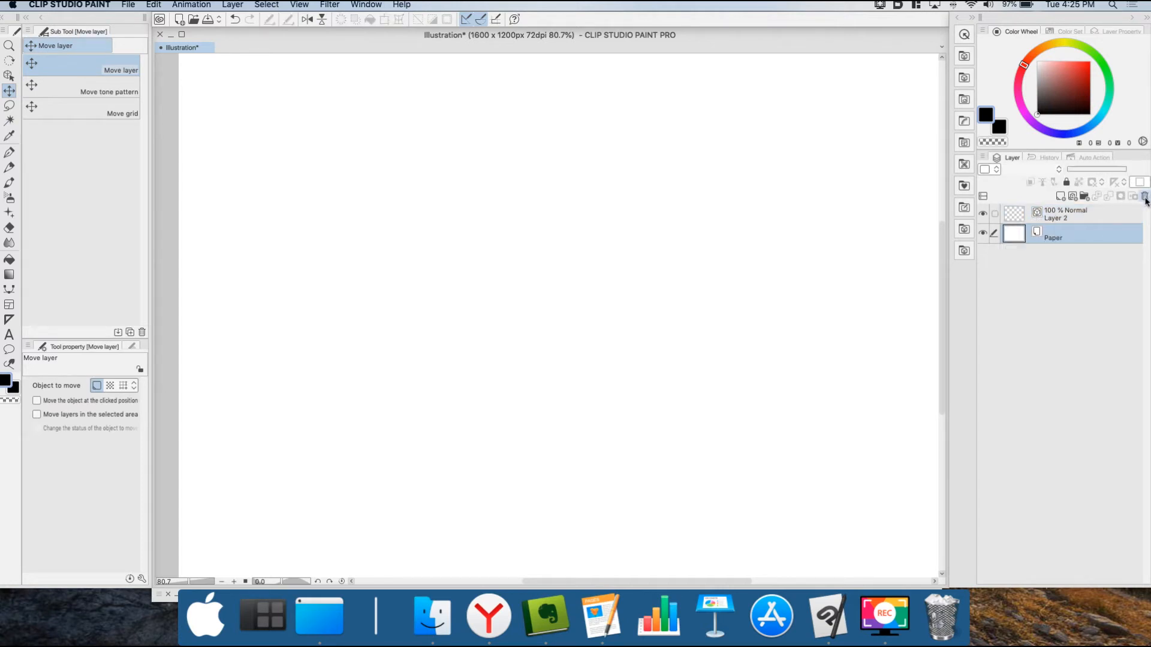
click(1054, 216)
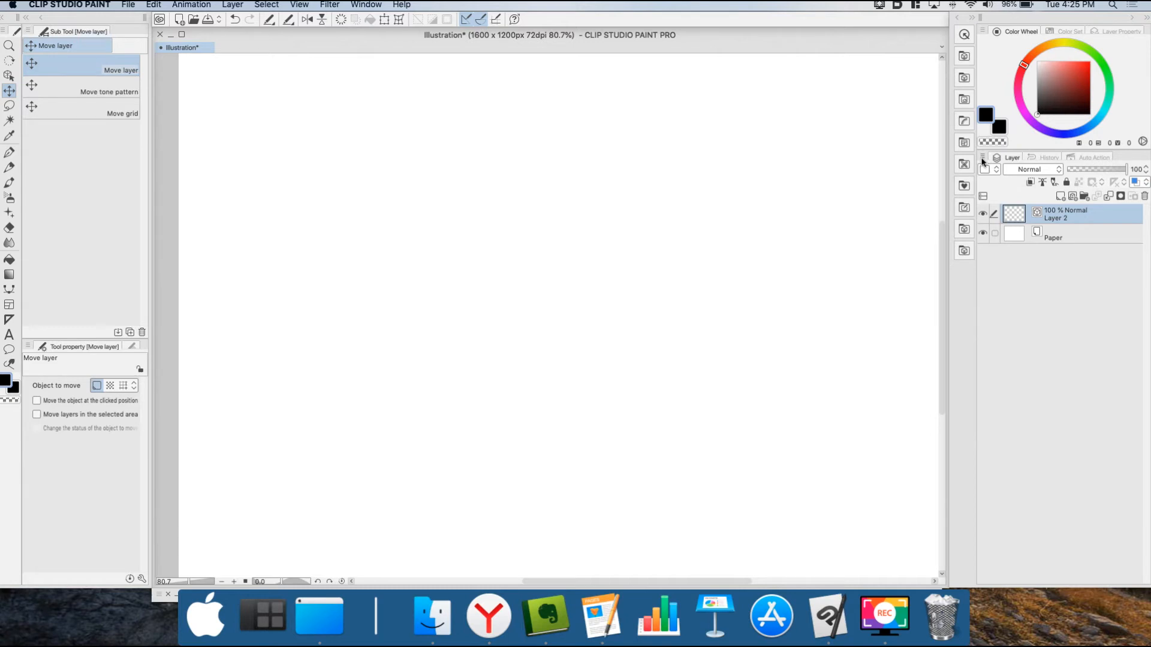
Look at the edit history and the Default set of auto actions, and return to the layer list.
click(1040, 157)
click(1086, 157)
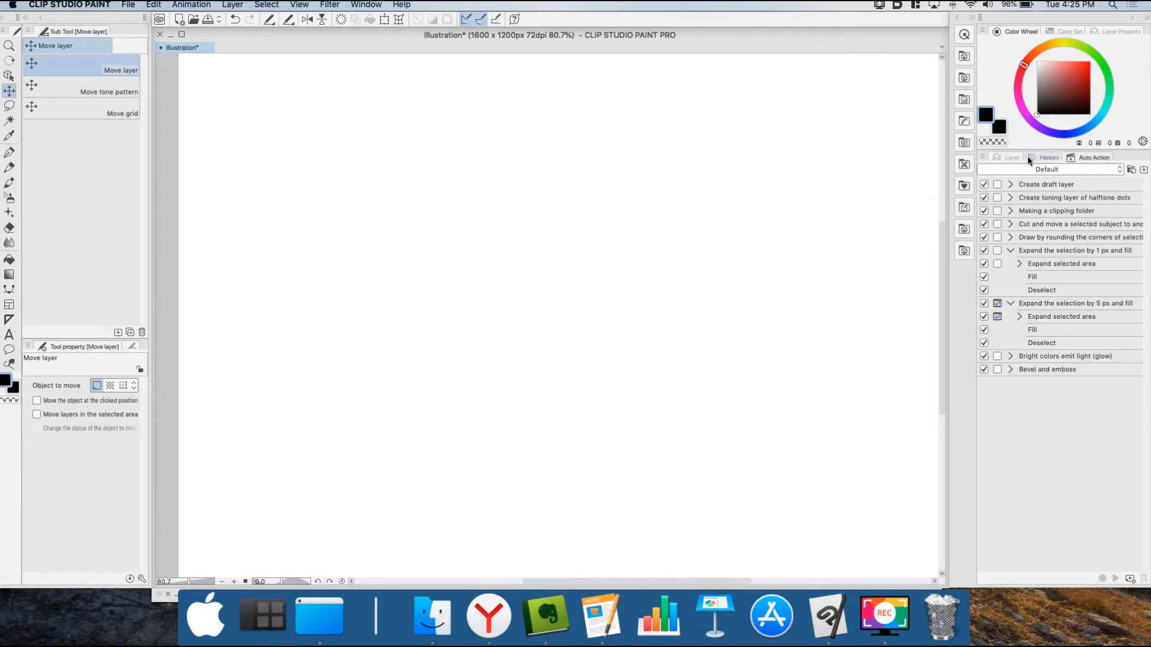
click(1012, 157)
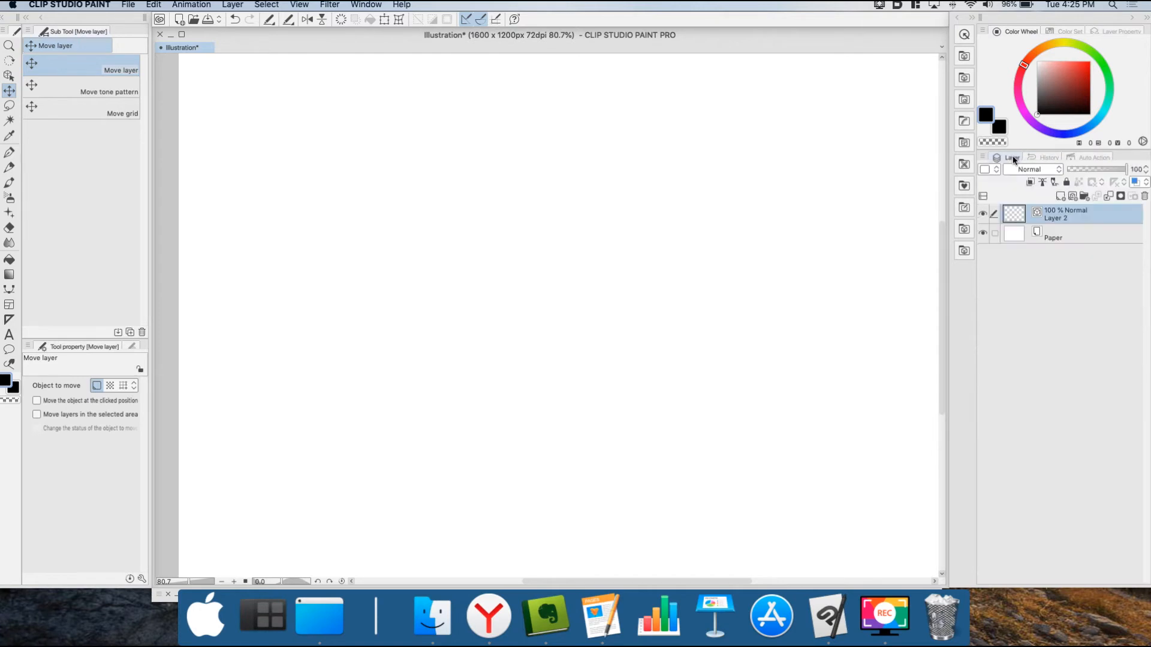
Set the layer thumbnail size to Large.
click(983, 158)
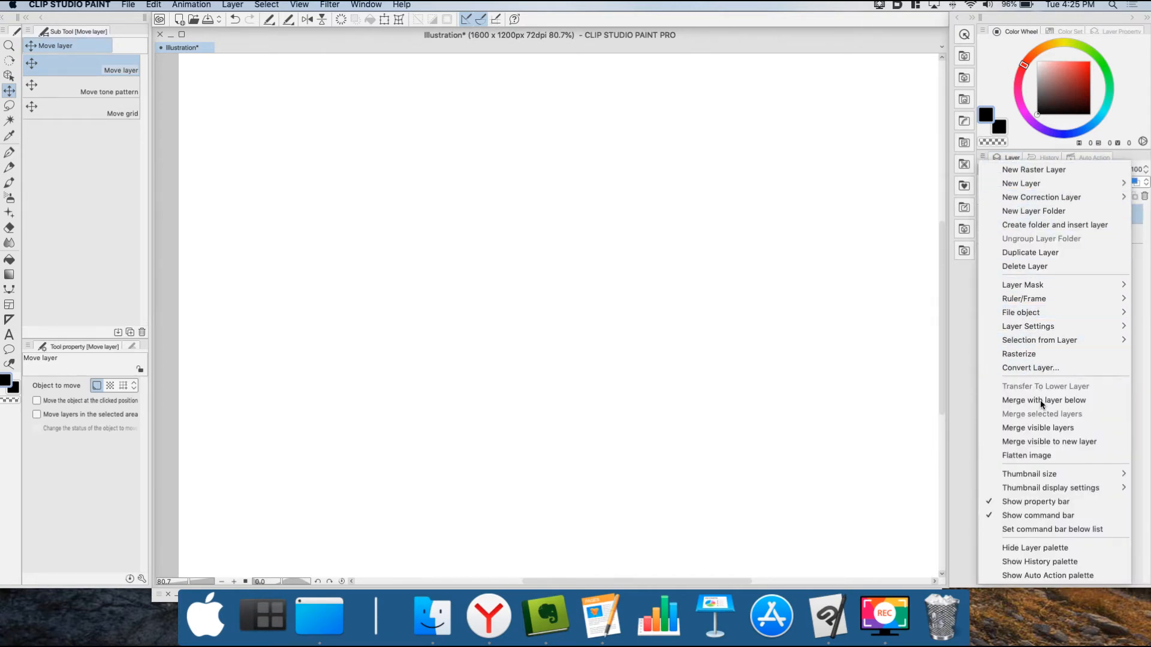
mouse_move(1046, 473)
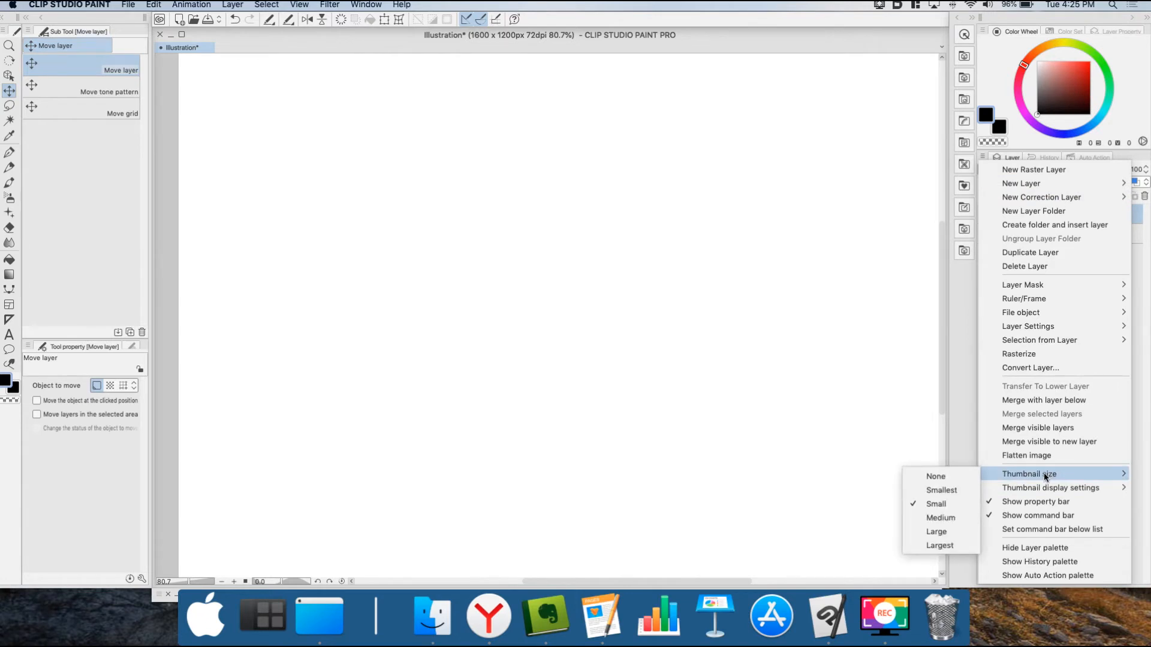
click(946, 532)
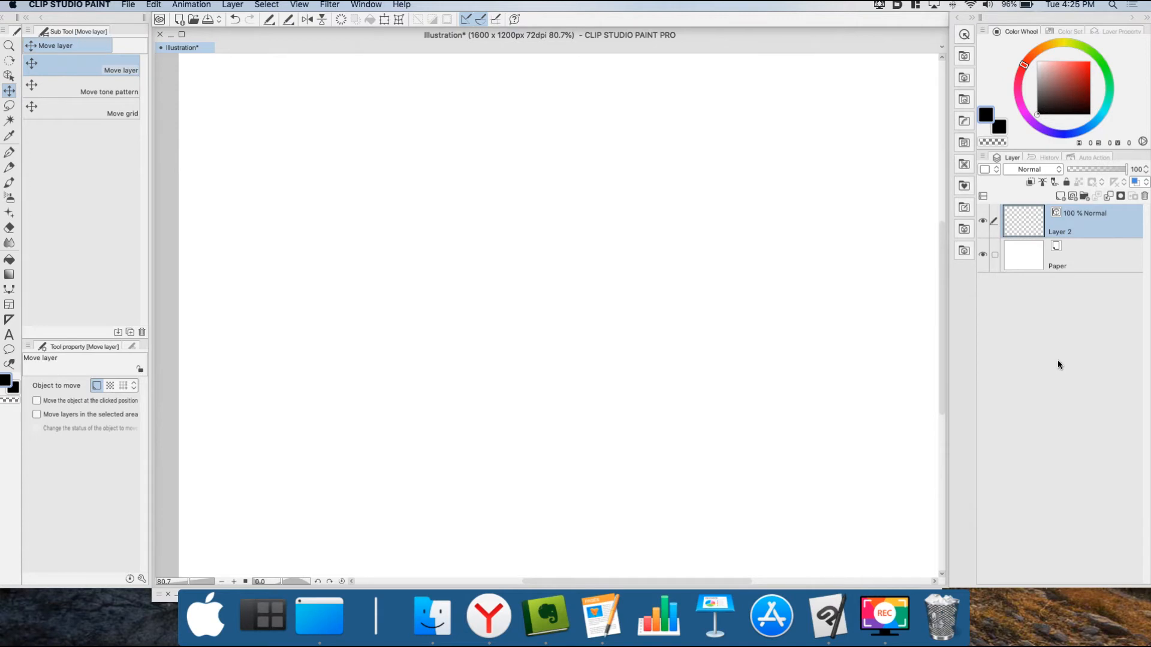
Draw a wavy black curve on Layer 2 with the For effect line pen and make layer thumbnails show only the layer area.
click(9, 153)
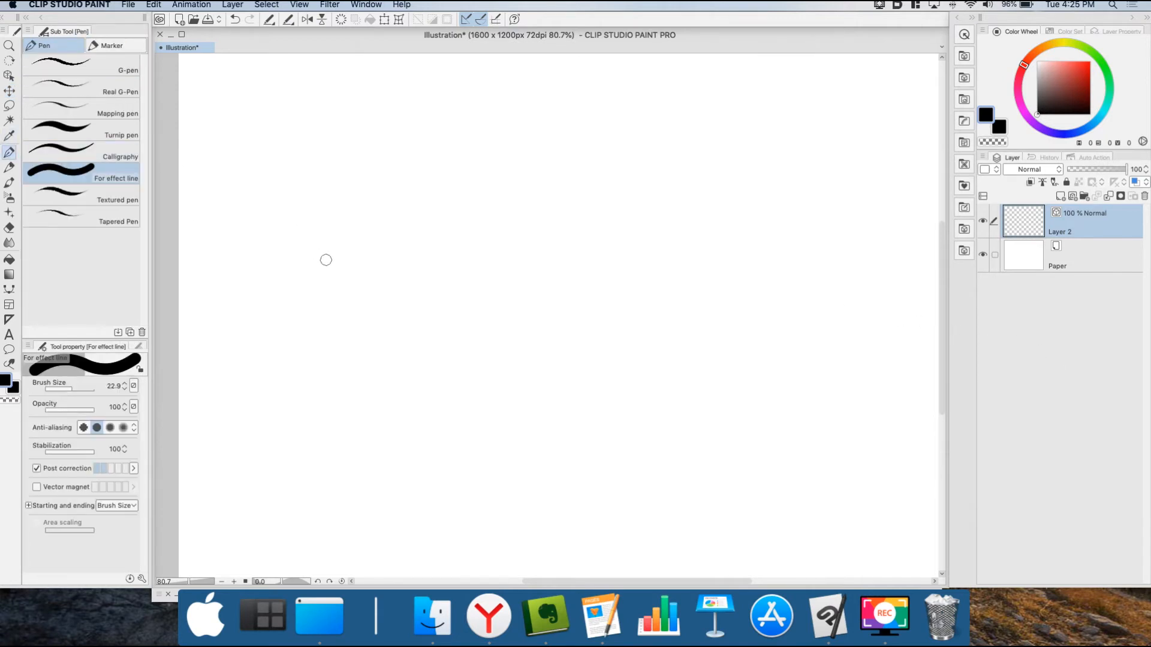
mouse_move(416, 321)
mouse_down()
mouse_move(465, 239)
mouse_move(527, 278)
mouse_move(508, 380)
mouse_move(593, 386)
mouse_move(667, 244)
mouse_up()
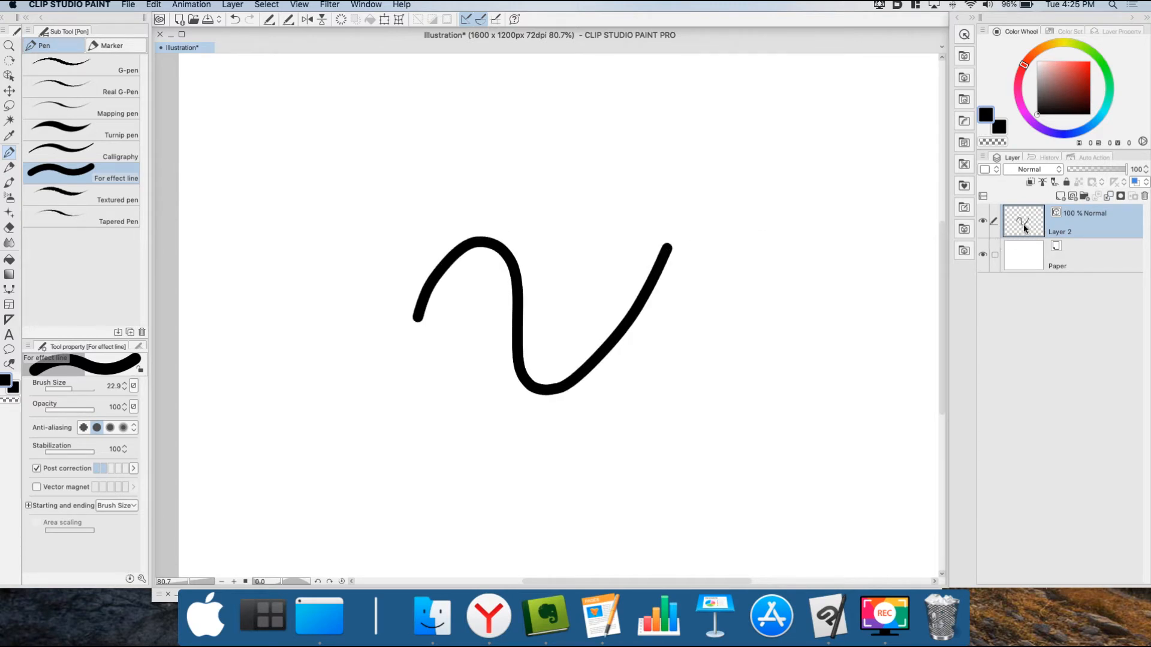
click(983, 159)
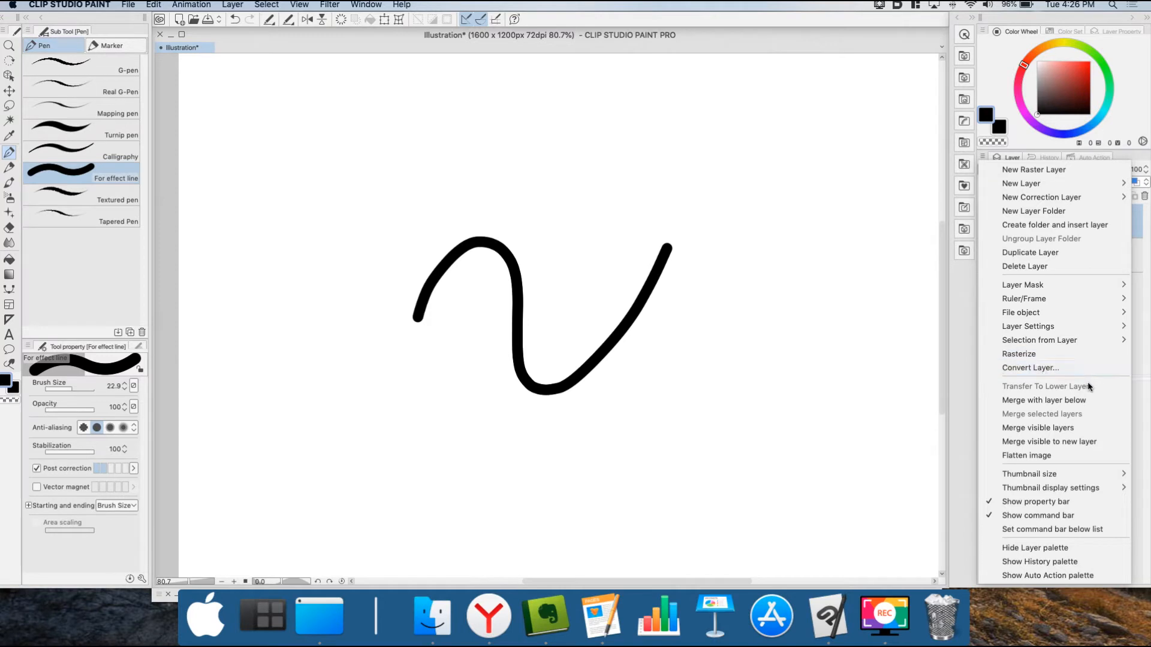
mouse_move(1057, 490)
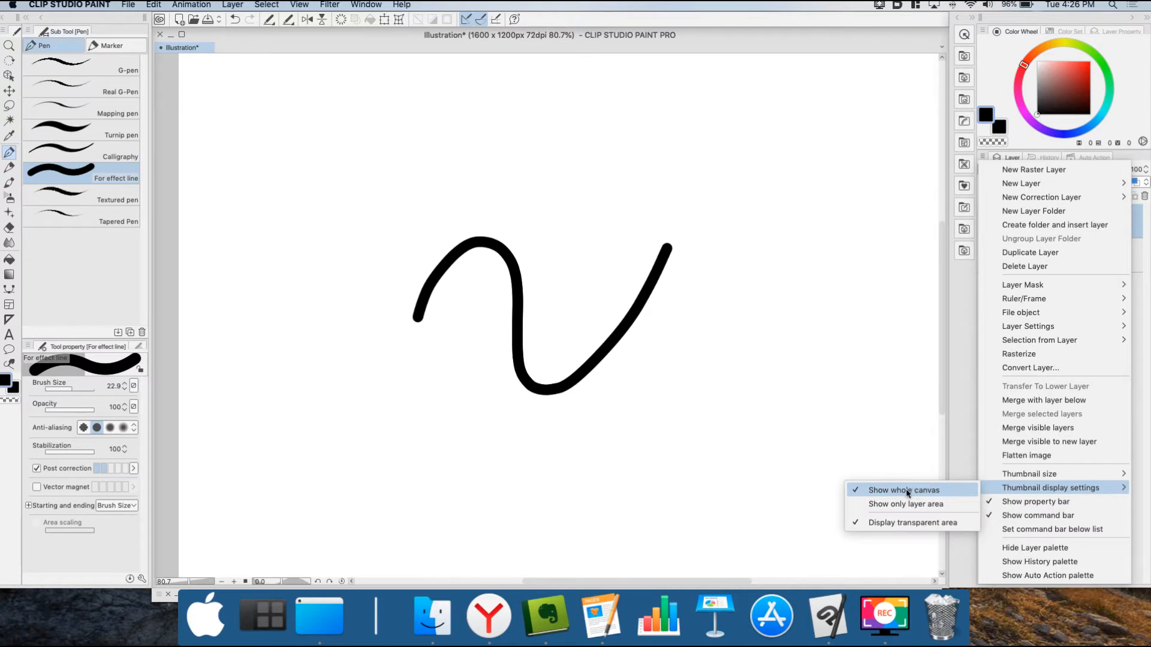
click(942, 506)
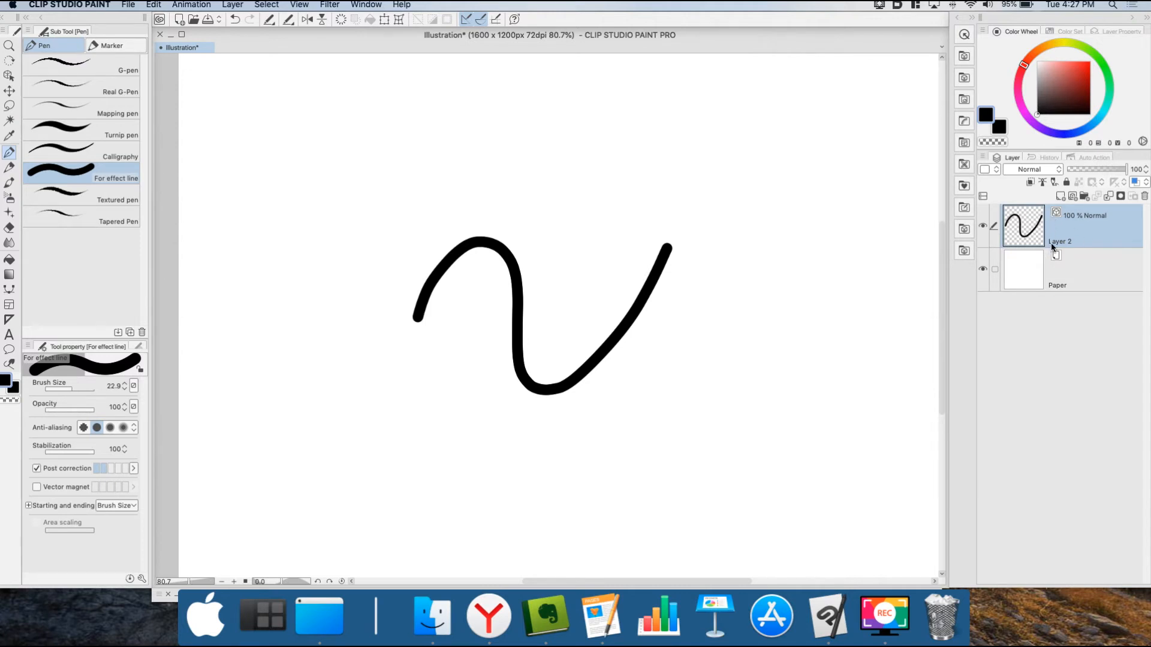
click(982, 158)
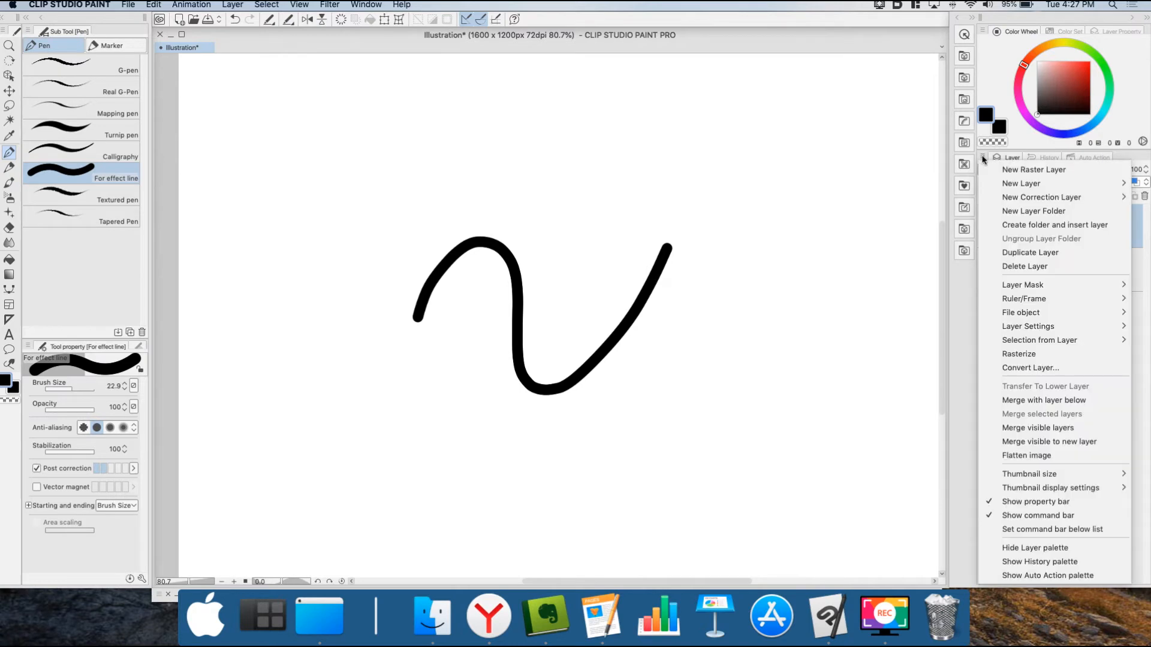
click(890, 221)
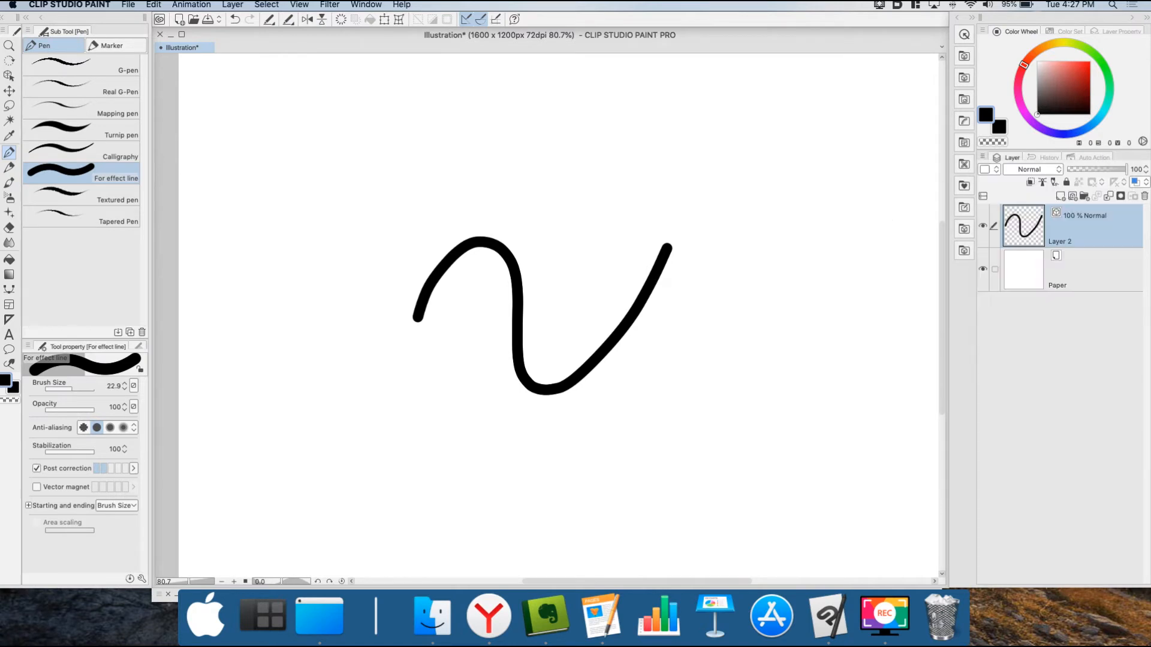
Mark Layer 2 with the Blue palette color and reselect it after briefly selecting the Paper layer.
click(997, 173)
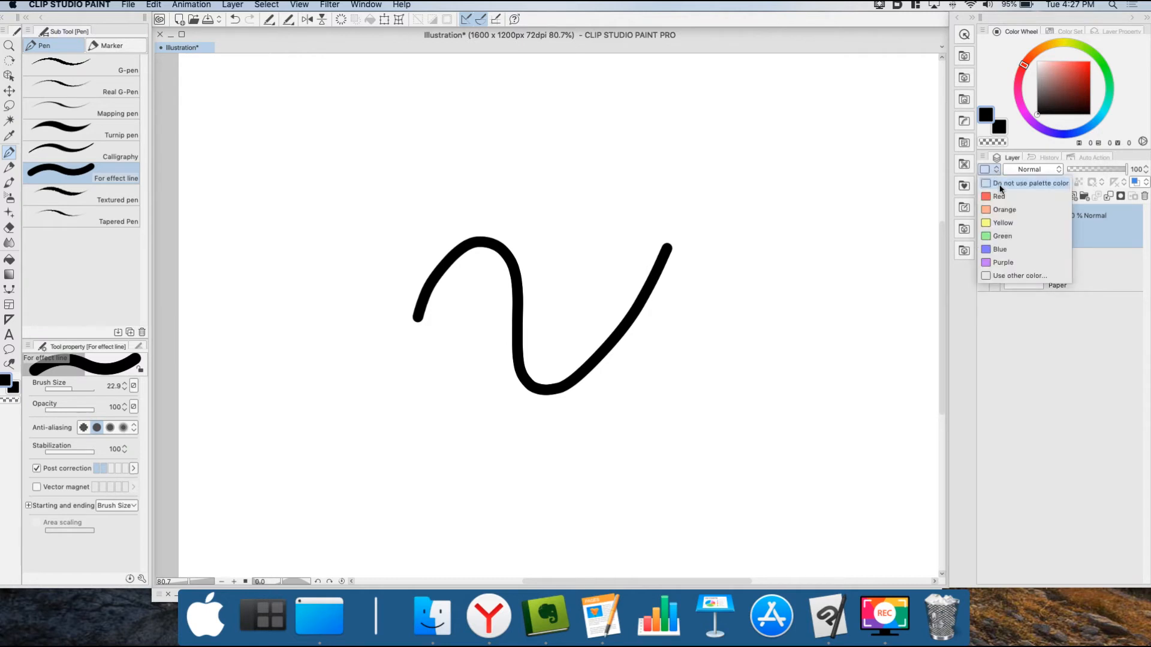
click(1000, 249)
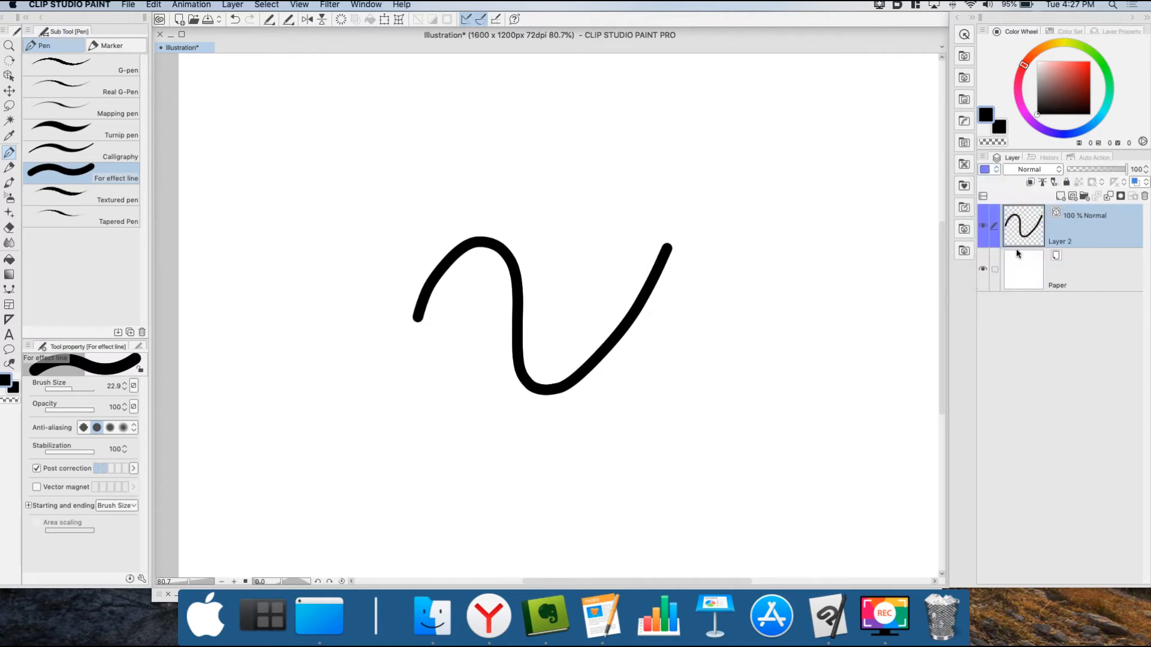
click(1092, 277)
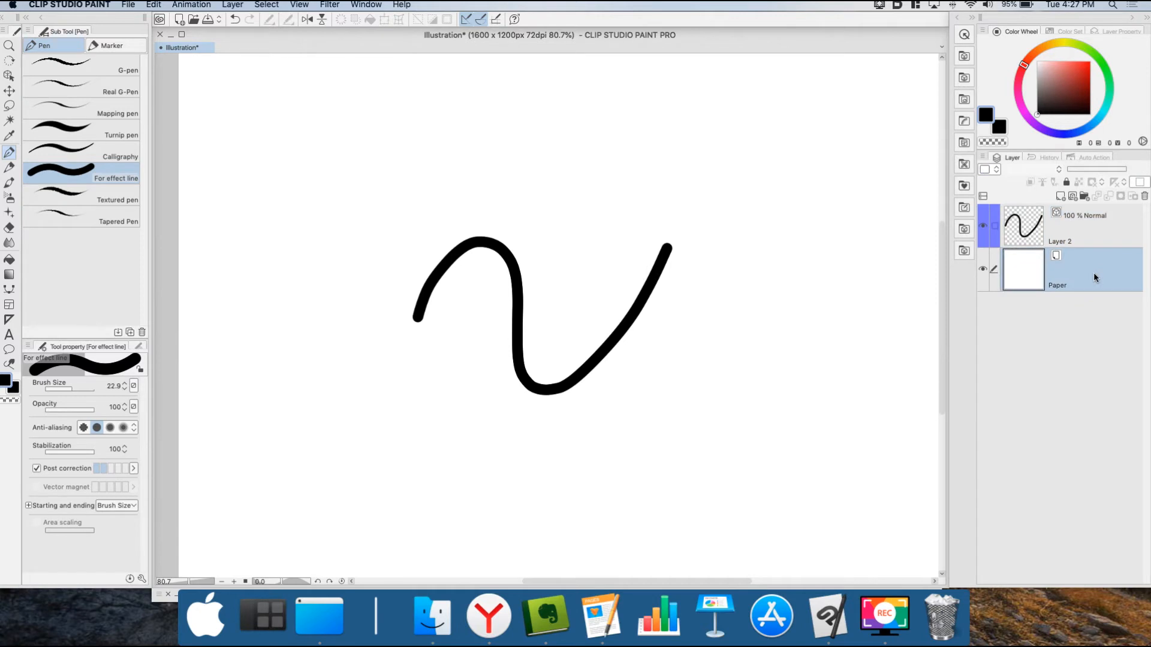
click(1088, 236)
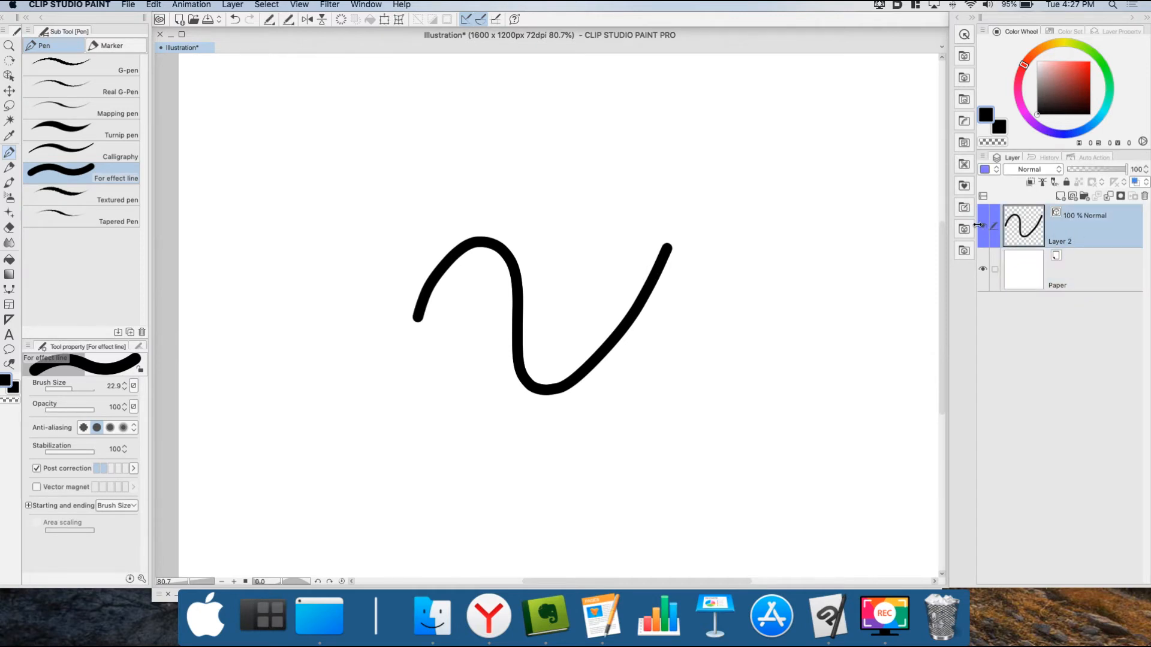
Hide Layer 2 and show it again, then switch the active layer to Paper and back to Layer 2.
click(982, 227)
click(982, 227)
click(1076, 262)
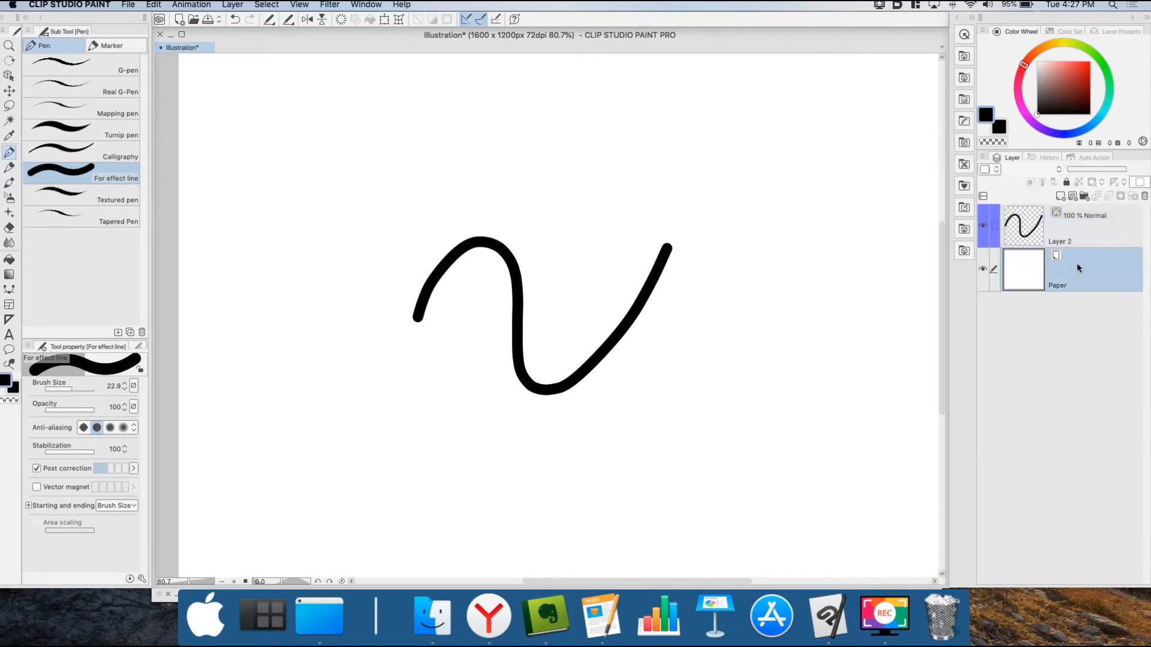
click(1070, 233)
Repeatedly add the Paper layer to the layer selection alongside Layer 2 and remove it again.
click(995, 270)
click(995, 271)
click(995, 270)
click(995, 271)
click(995, 271)
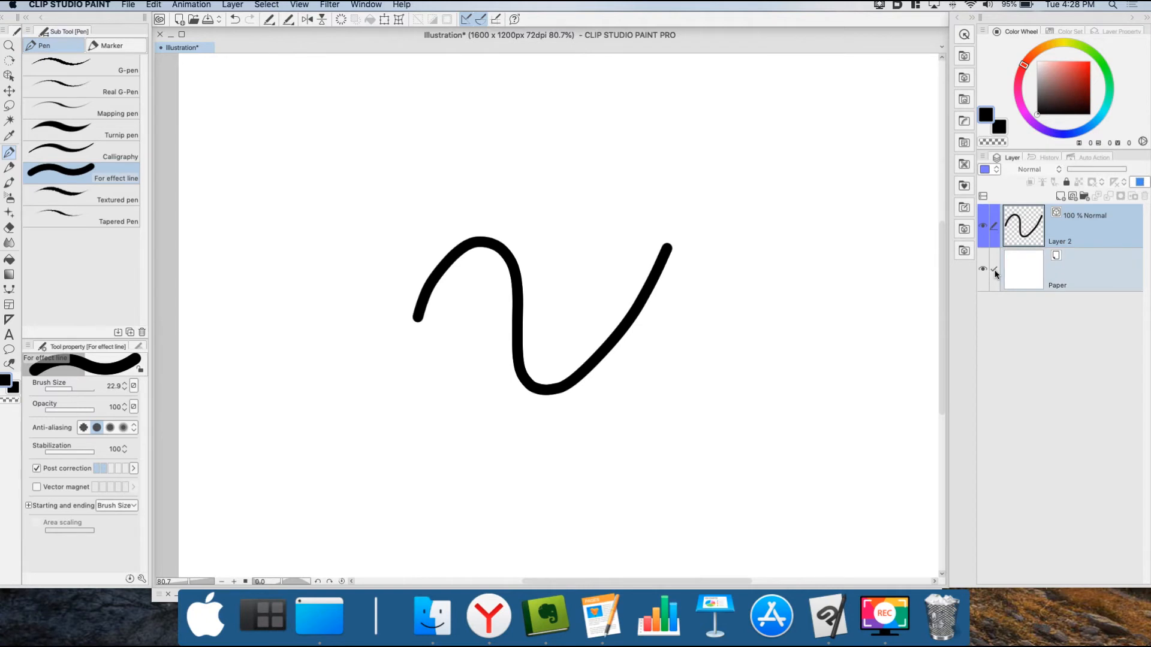
click(995, 271)
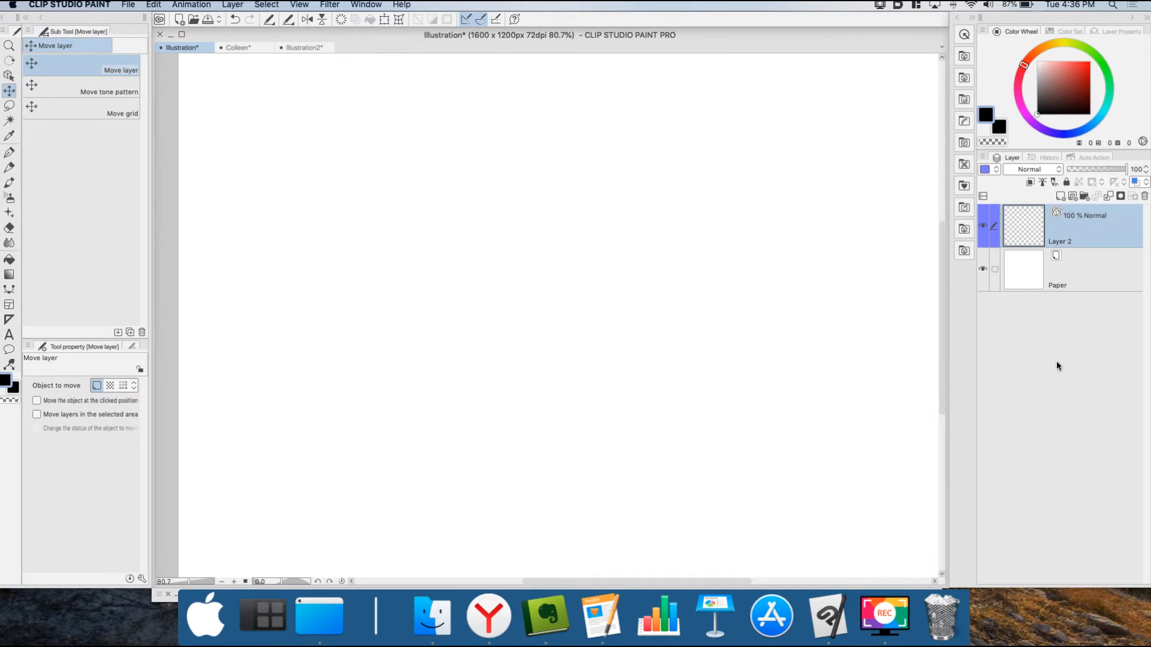
Set the Layer palette's command bar below the layer list.
click(984, 159)
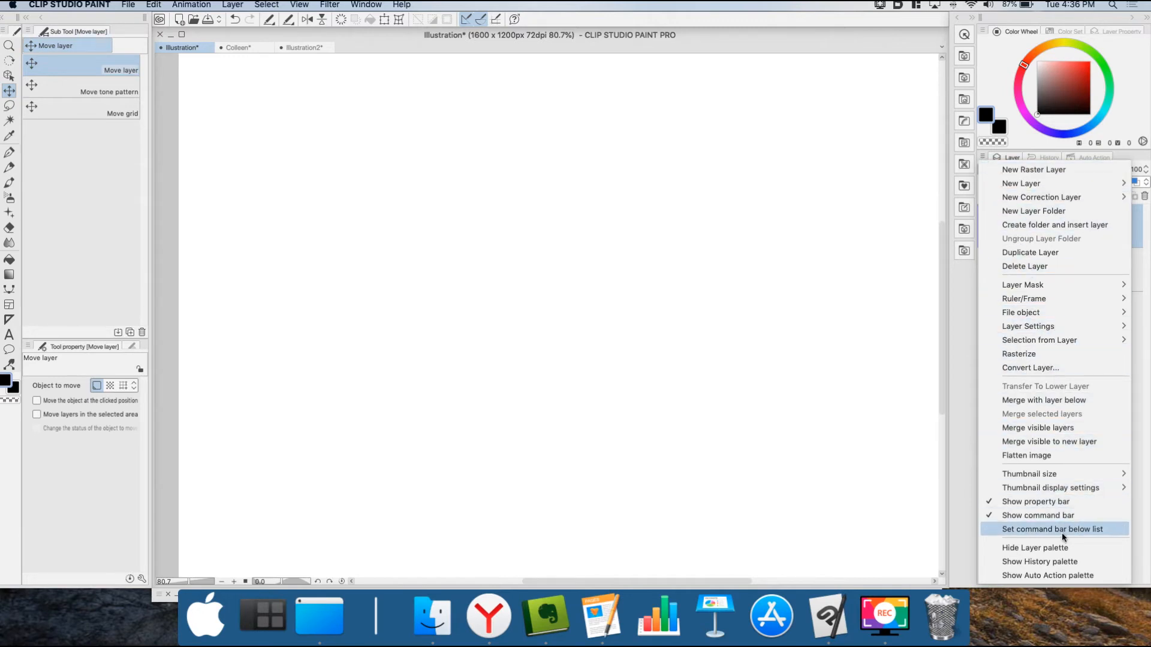
click(1100, 530)
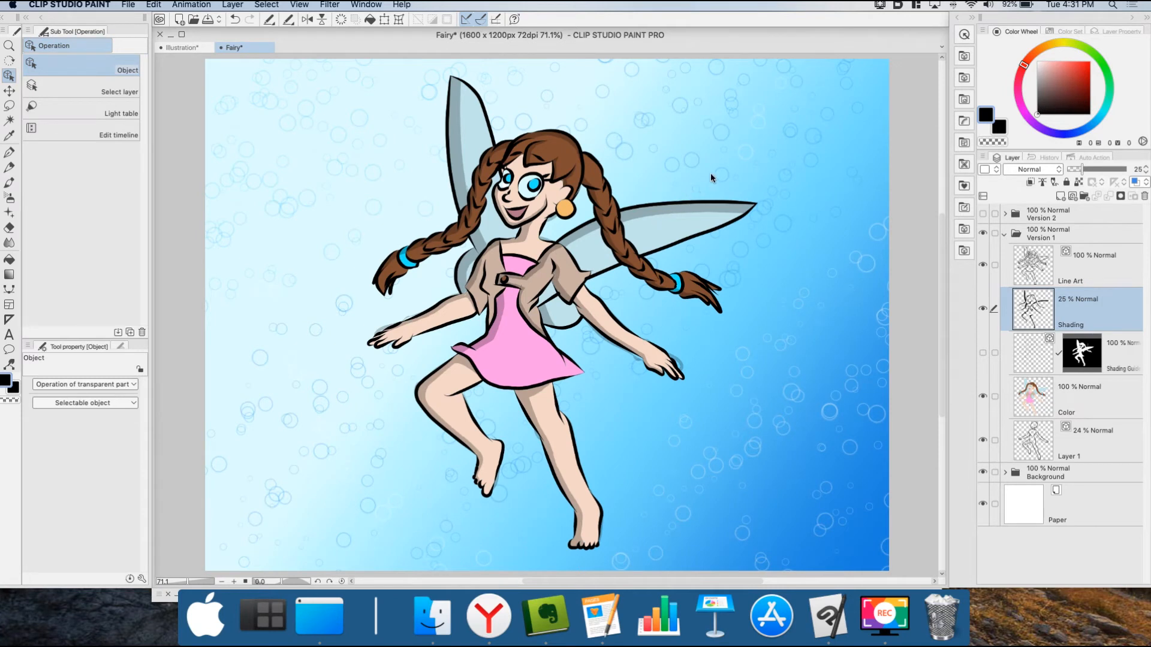
Hide the Color, Layer 1 and Shading layers of the fairy drawing and select the Line Art layer.
click(982, 397)
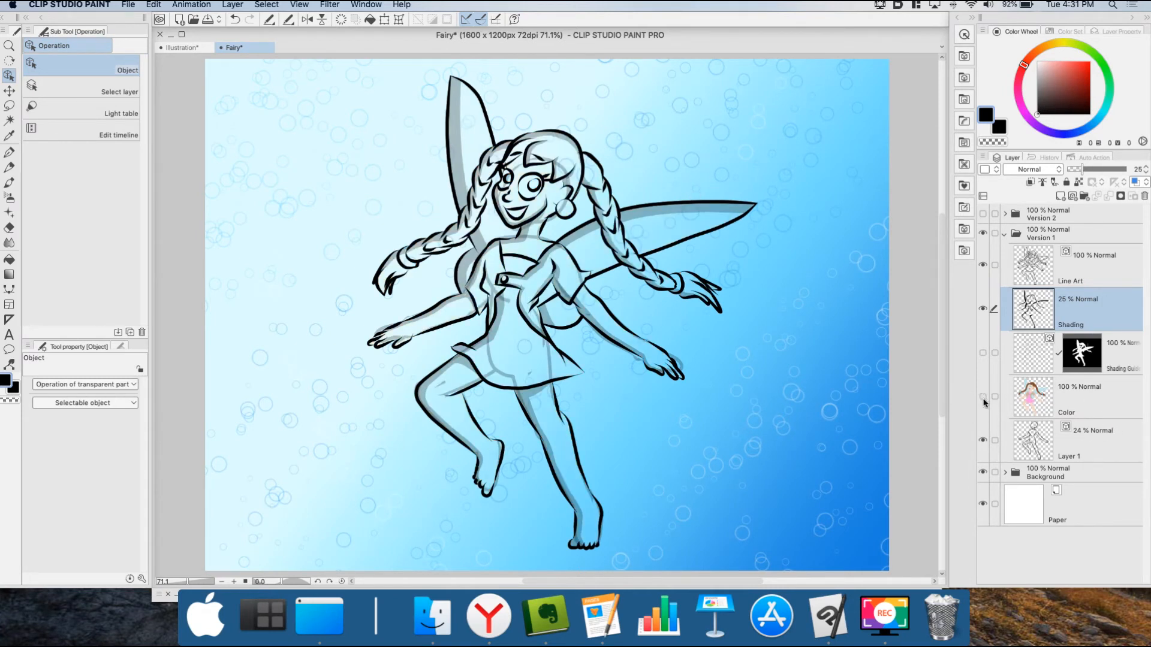
click(983, 441)
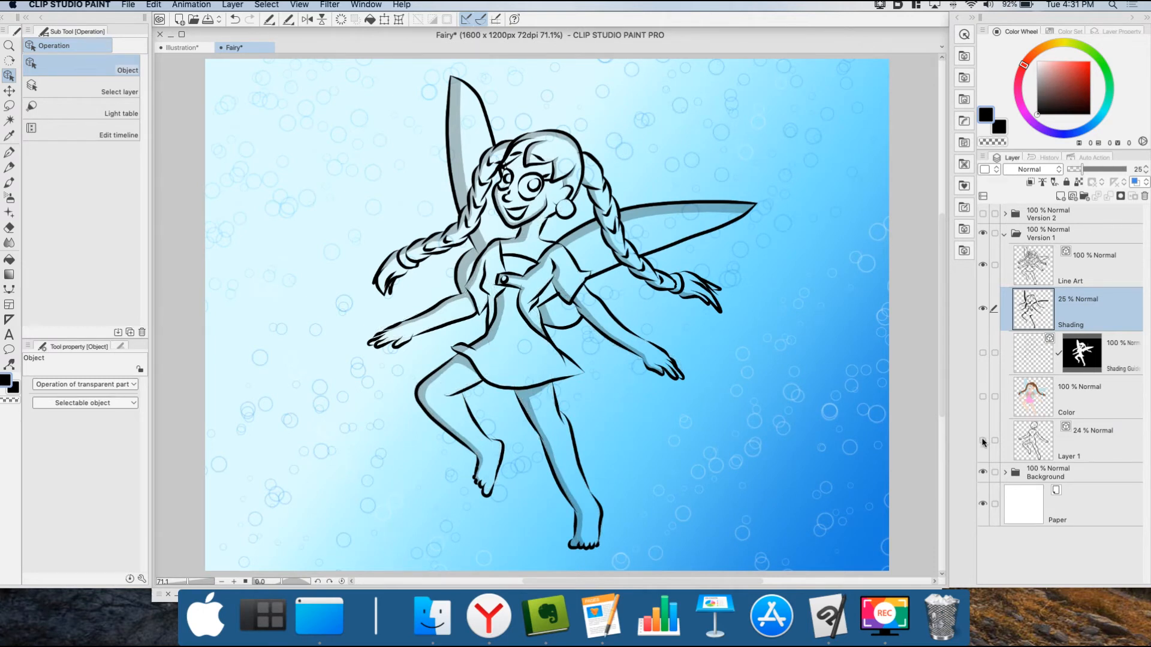
click(1079, 270)
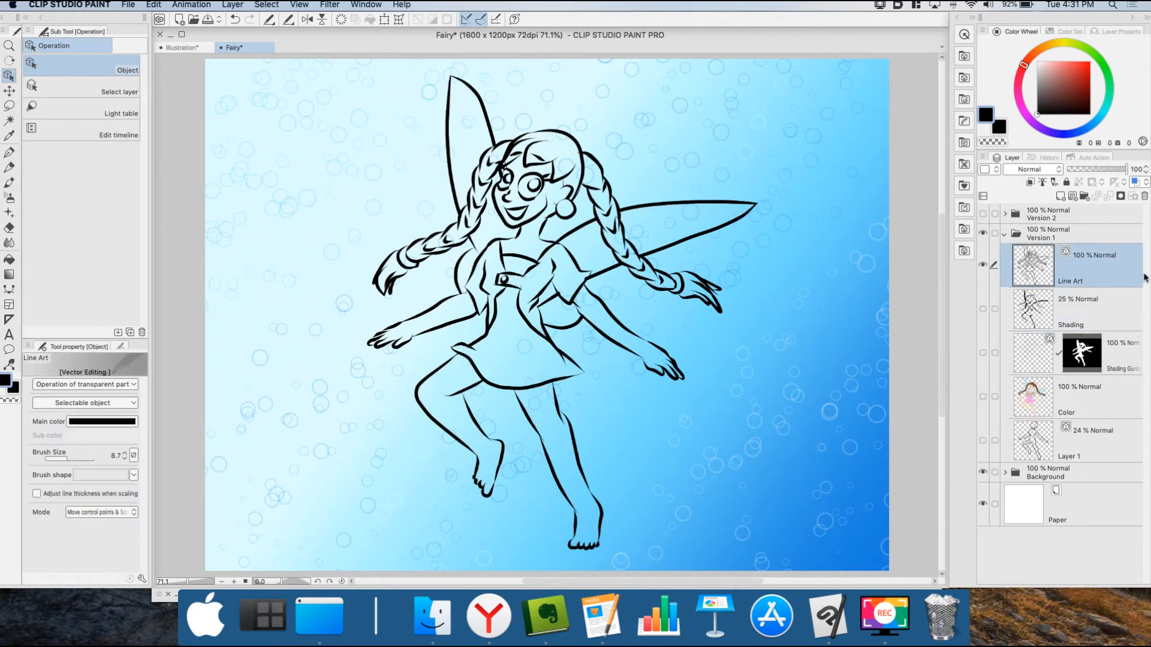
Try to reshape the fairy's braid beside the wing with Pinch vector line, and undo the change.
click(10, 365)
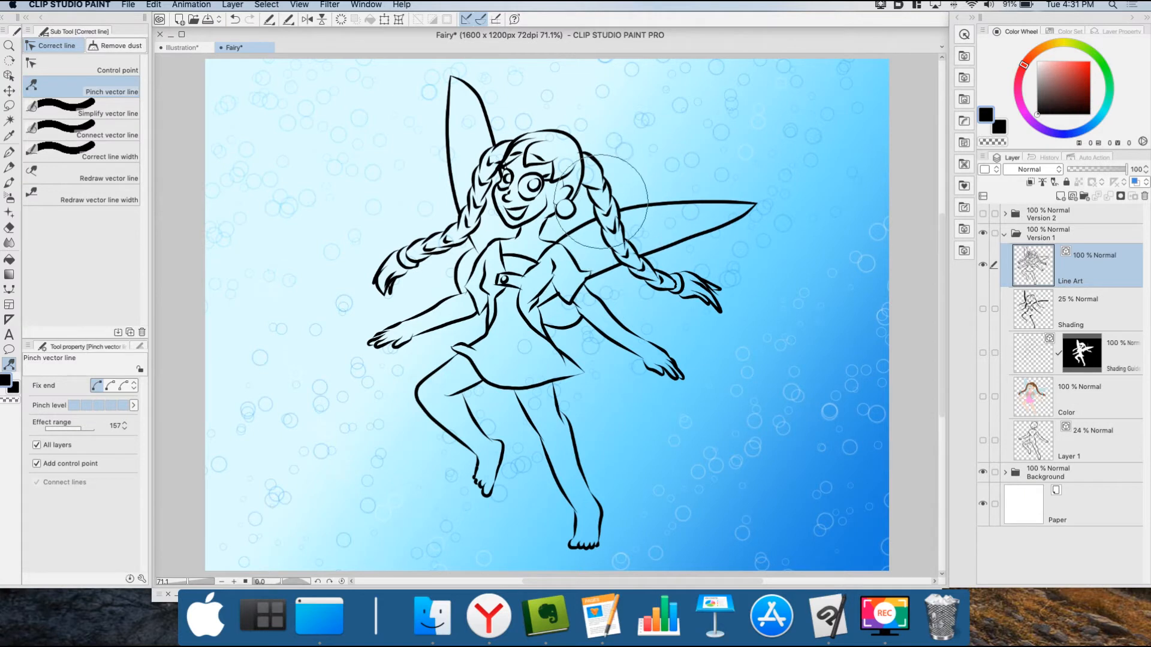
mouse_move(616, 232)
mouse_down()
mouse_move(647, 223)
mouse_move(606, 240)
mouse_move(671, 207)
mouse_move(630, 224)
mouse_move(668, 213)
mouse_up()
key(super+z)
Select an outer line of the braid beside the wing with the Object tool and try to adjust it.
scroll(652, 219, up, 3)
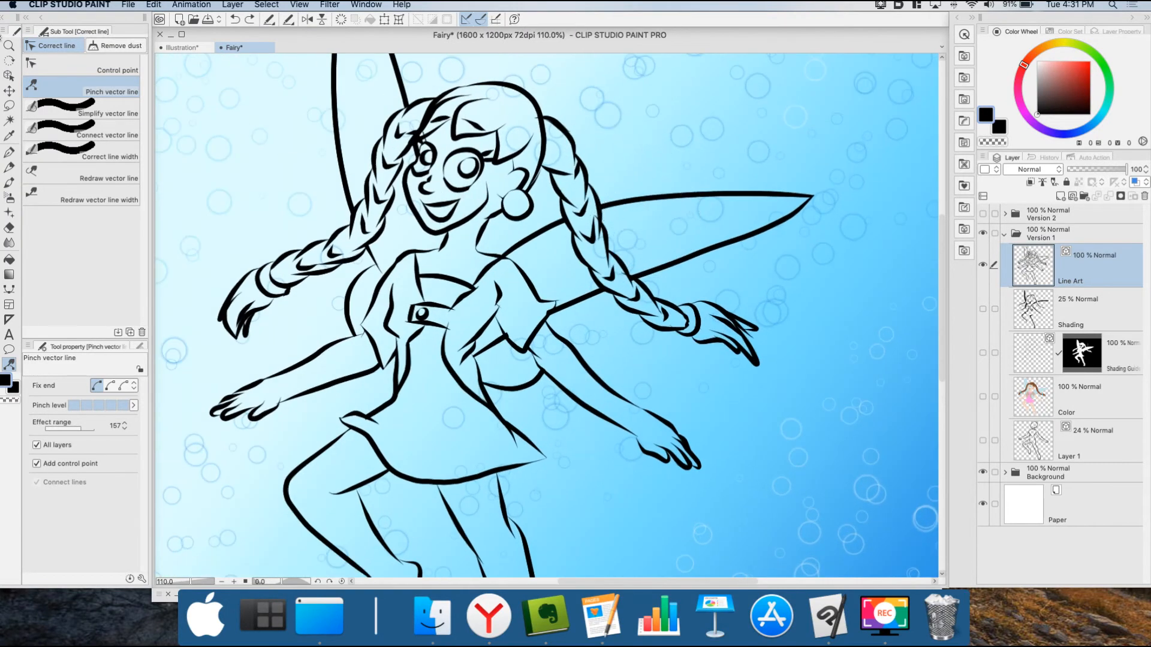
click(8, 76)
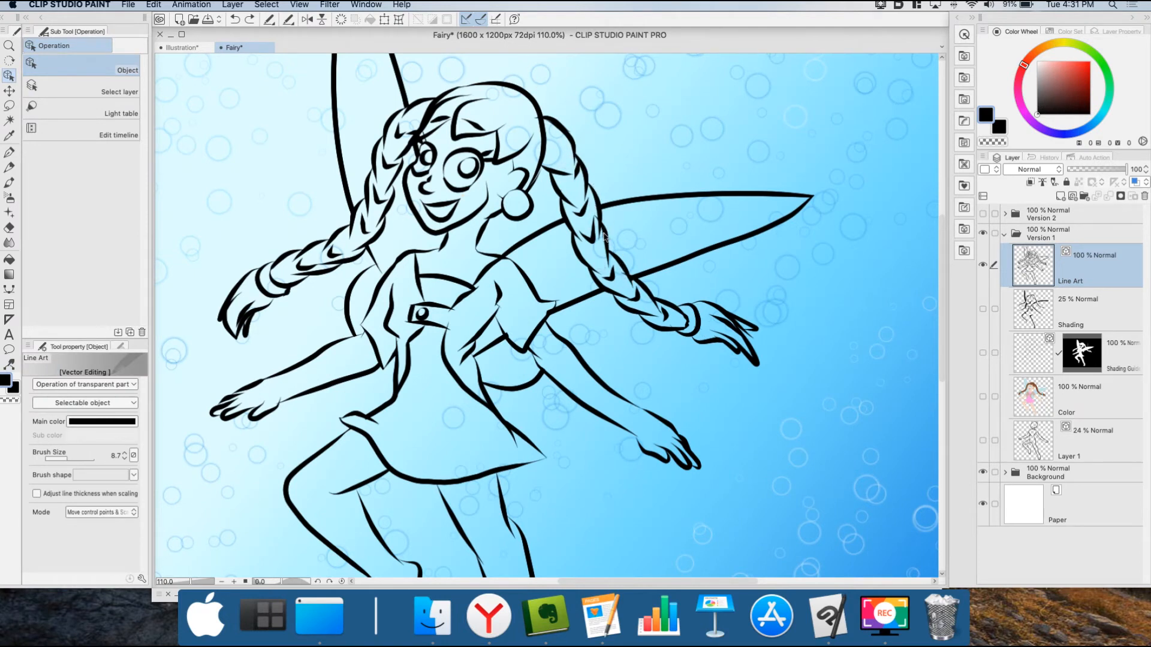
click(584, 173)
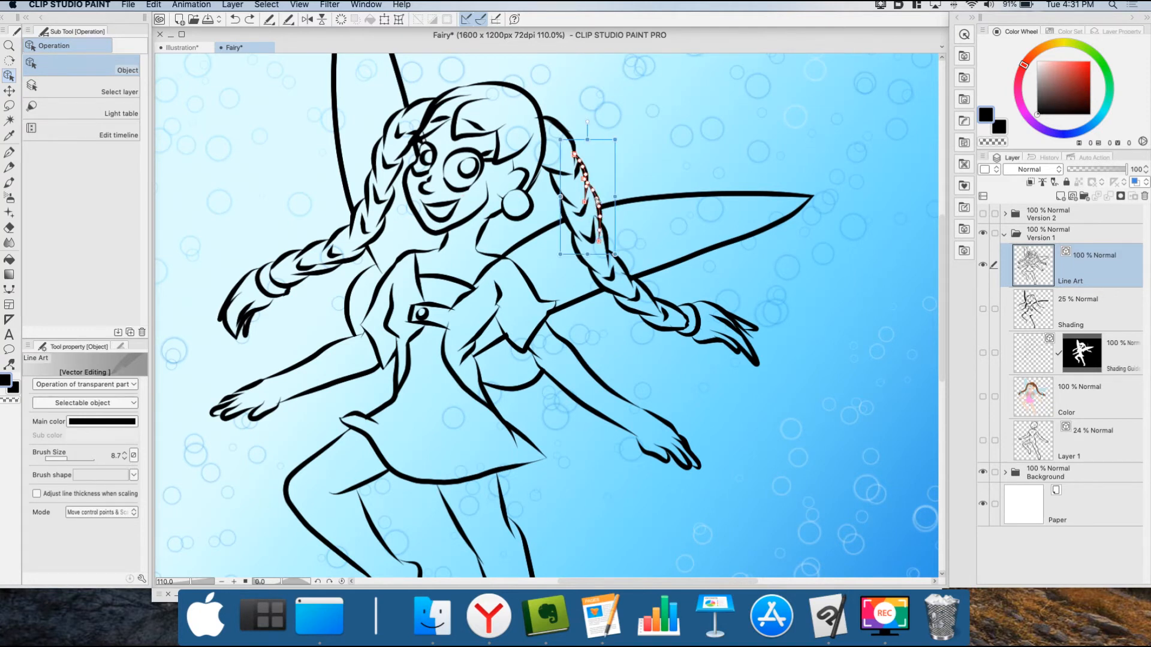
mouse_move(599, 241)
mouse_down()
mouse_move(608, 267)
mouse_move(661, 312)
mouse_up()
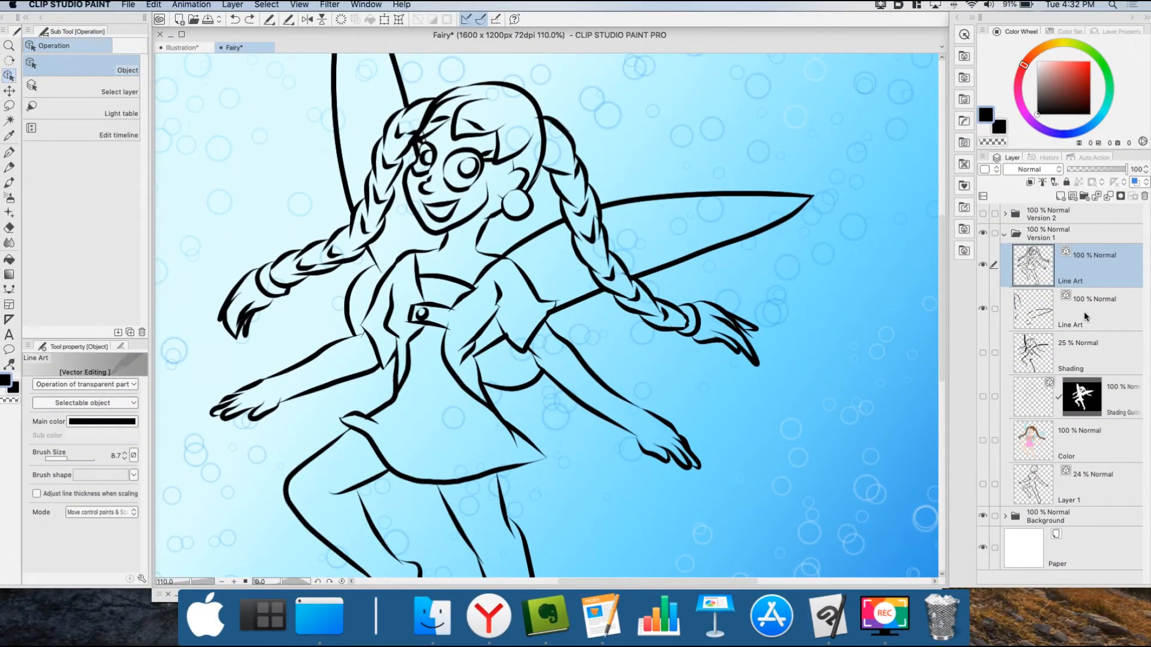
Check the separate wing line art, reselect the upper Line Art layer, and try pinching the braid's lines before undoing it.
click(1084, 312)
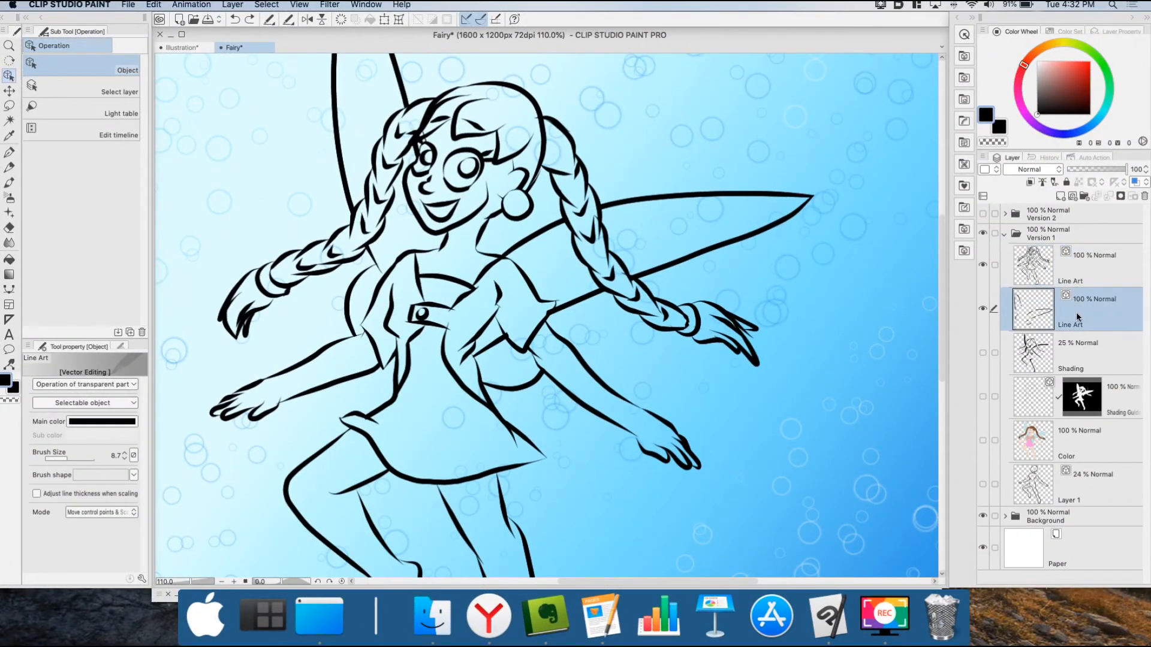
click(1089, 260)
click(9, 364)
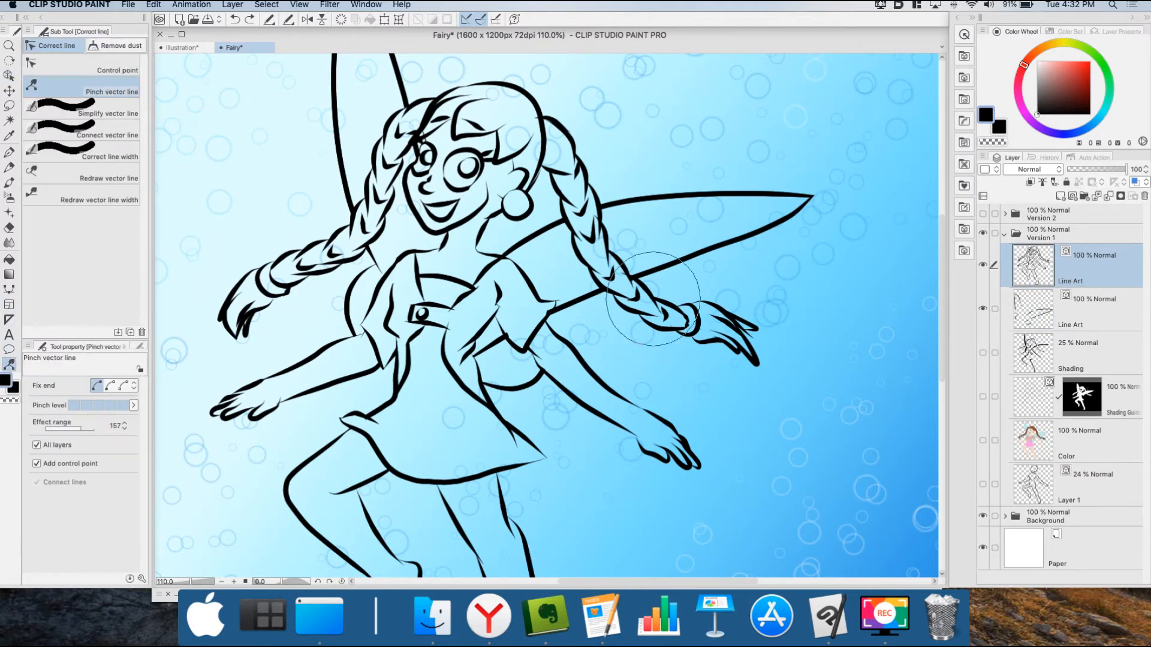
mouse_move(600, 217)
mouse_down()
mouse_move(607, 262)
mouse_move(620, 259)
mouse_move(648, 313)
mouse_move(668, 303)
mouse_move(729, 324)
mouse_up()
key(super+z)
key(super+z)
key(super+z)
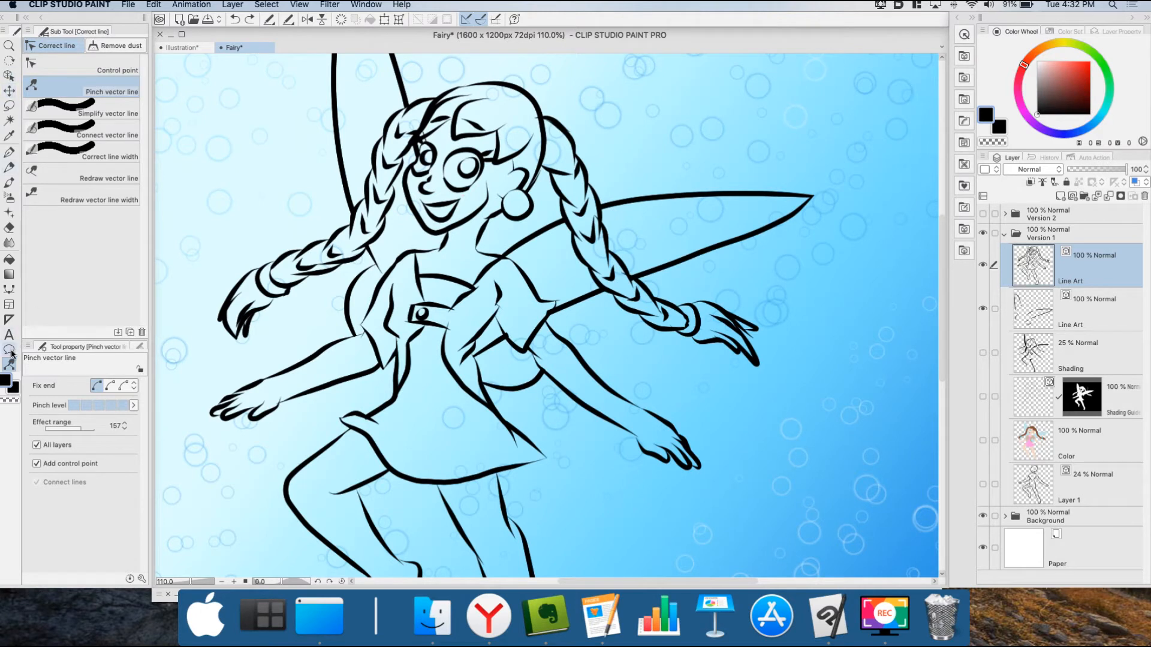
Lasso the braid beside the wing on the upper Line Art layer and bend it outward with Mesh Transformation.
click(9, 105)
mouse_move(544, 171)
mouse_down()
mouse_move(572, 136)
mouse_move(685, 245)
mouse_move(807, 298)
mouse_move(792, 389)
mouse_move(718, 385)
mouse_move(596, 308)
mouse_move(561, 249)
mouse_move(546, 191)
mouse_up()
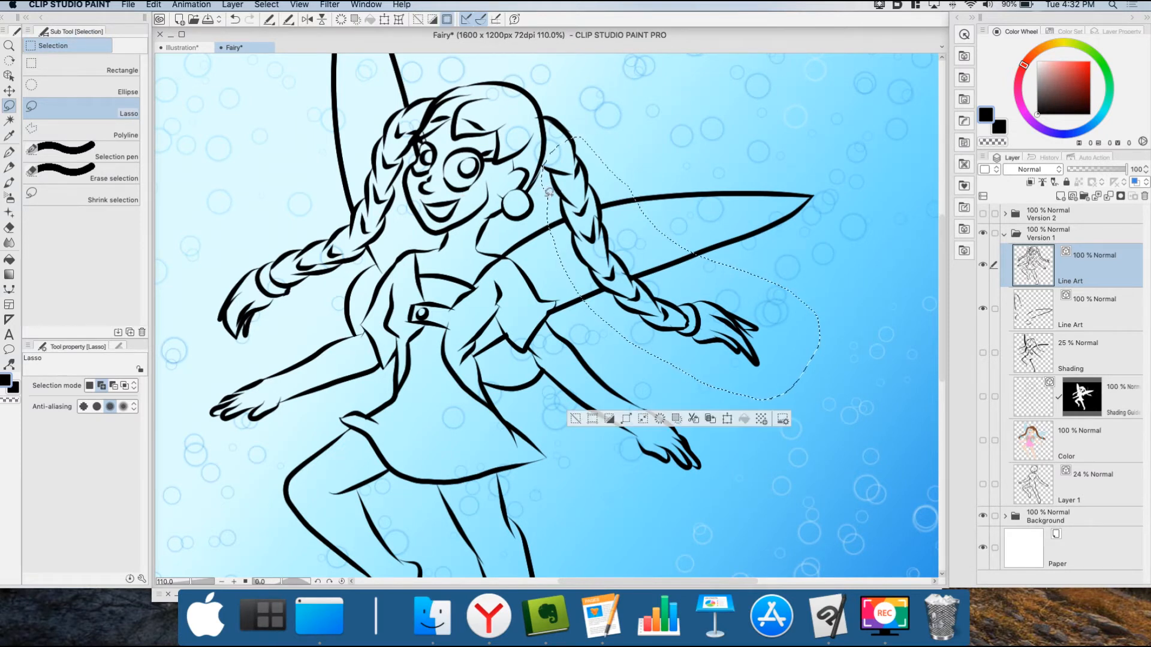
click(402, 20)
drag(634, 224, 664, 209)
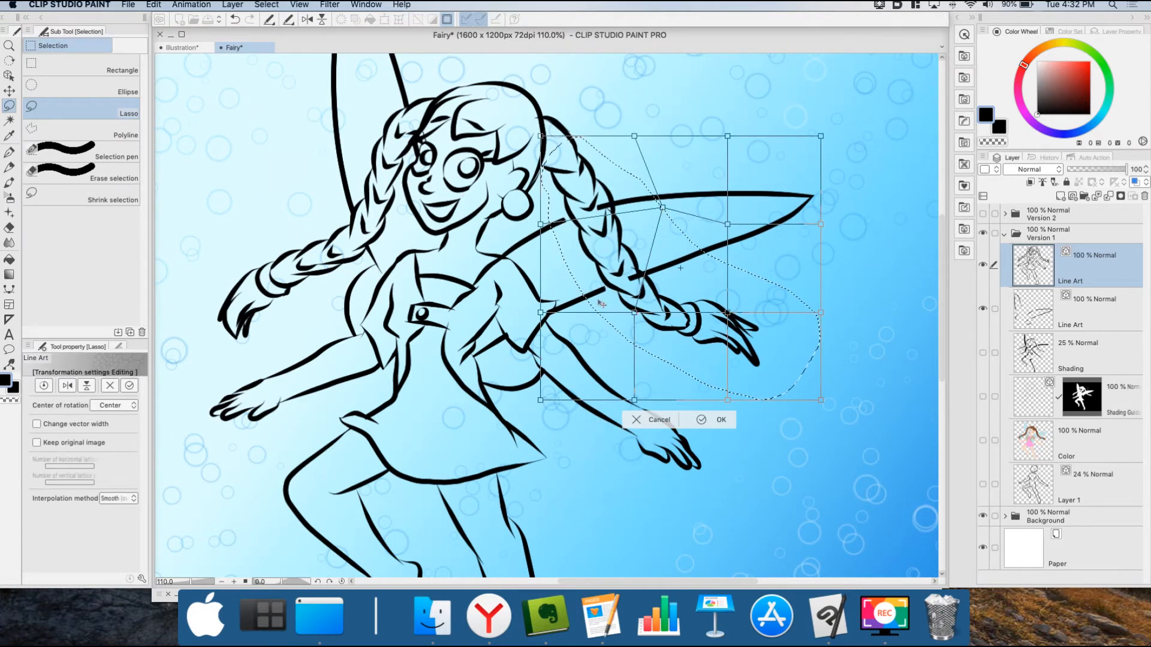
drag(634, 312, 659, 298)
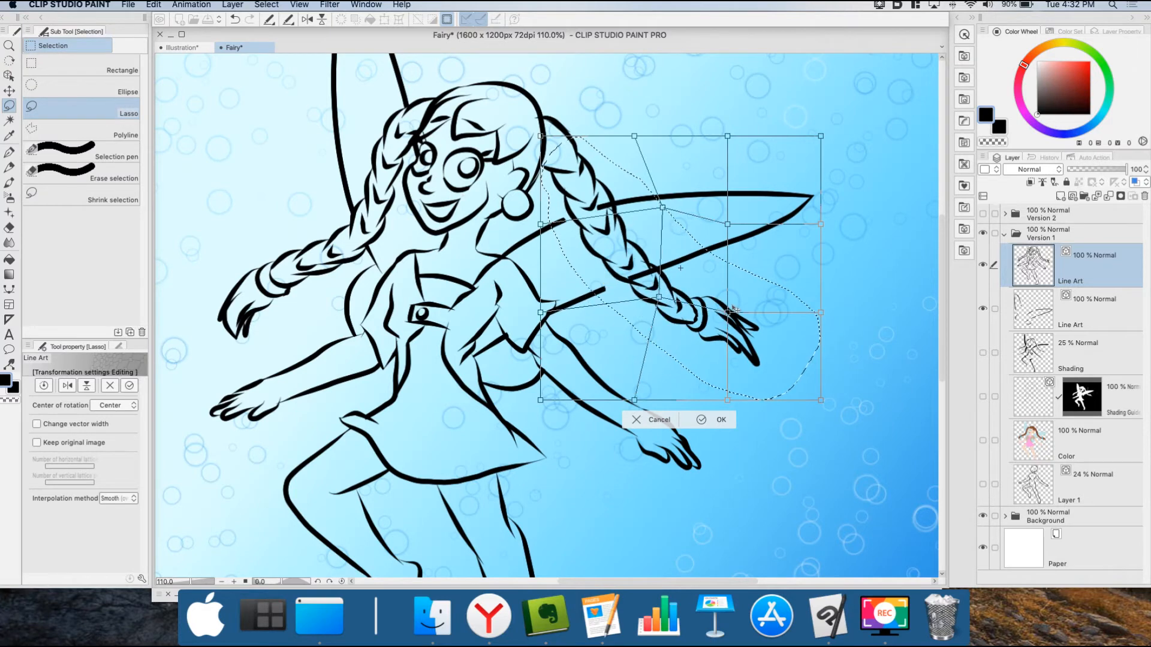
drag(727, 313, 754, 296)
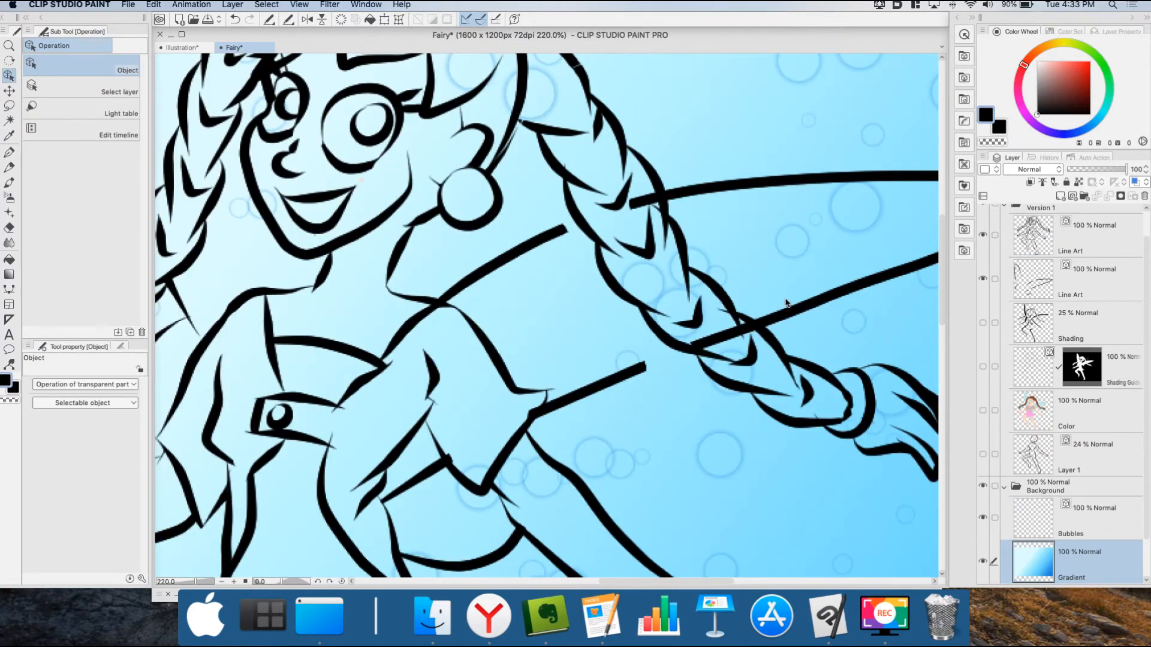
Extend the ends of the two shorter wing lines on the fairy's line art with the Object tool so they meet the right braid.
scroll(786, 303, down, 3)
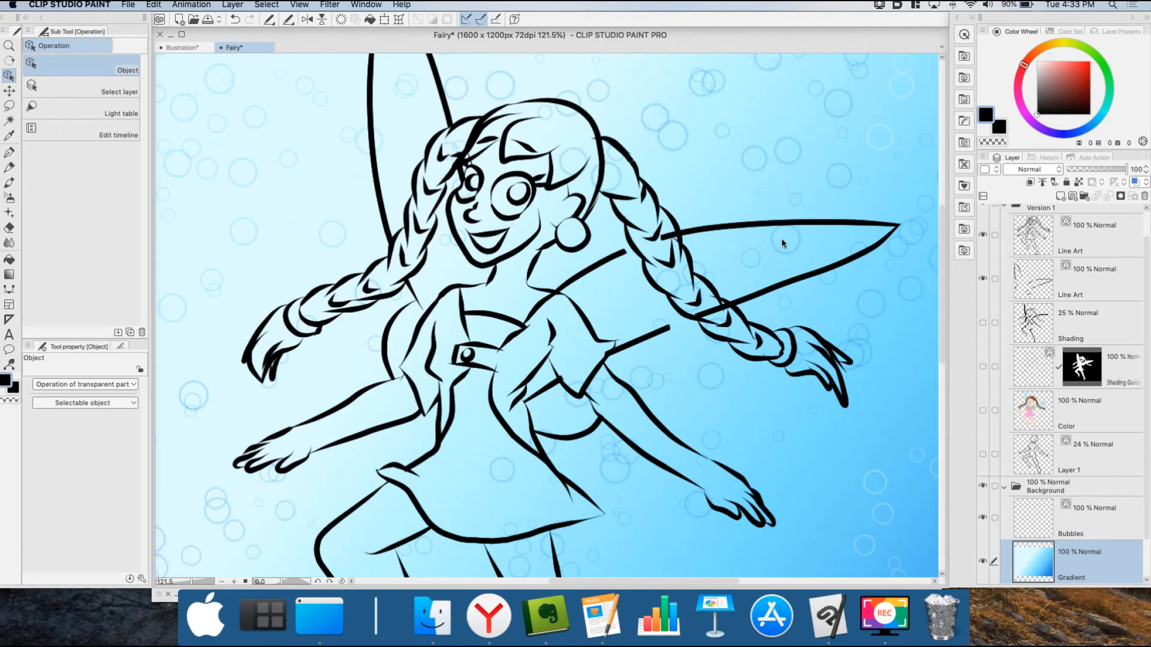
scroll(764, 237, up, 3)
click(580, 262)
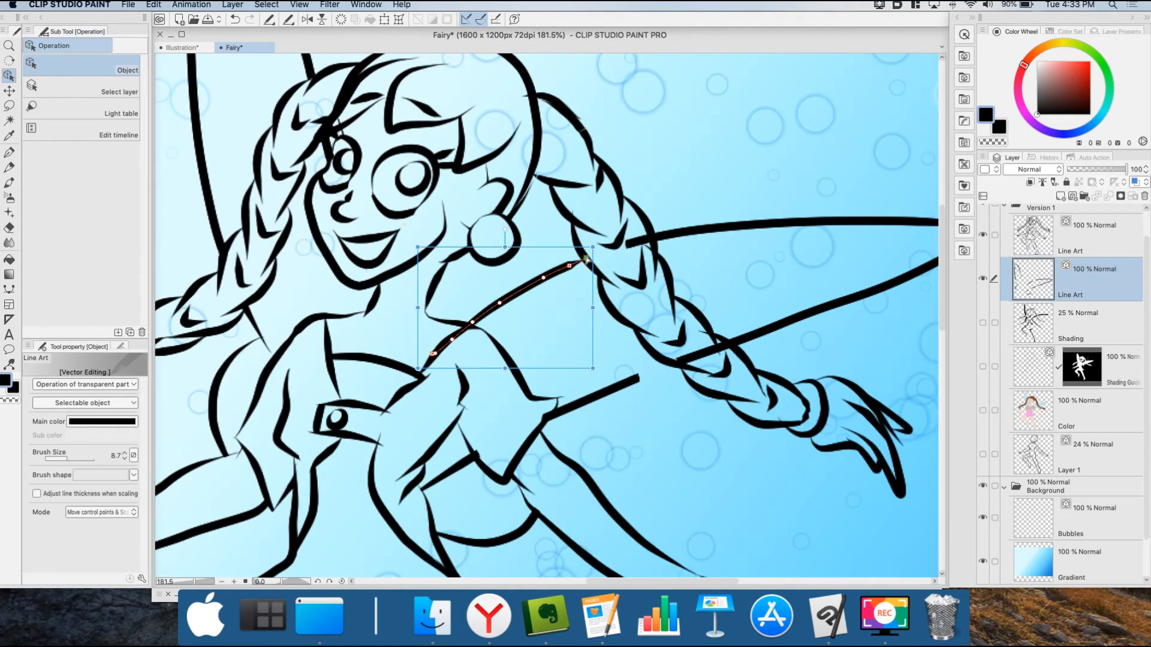
drag(584, 259, 584, 259)
drag(633, 380, 675, 362)
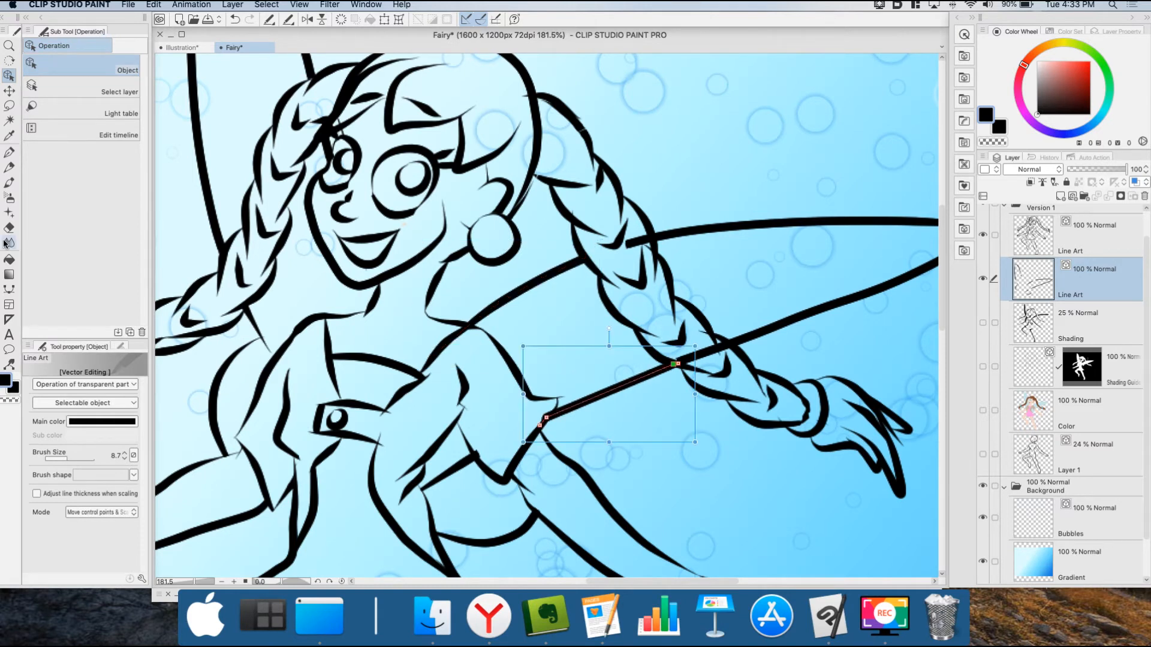
Erase the wing line segments crossing the right braid using the Rough eraser with vector erasing at brush size 7.7.
click(9, 229)
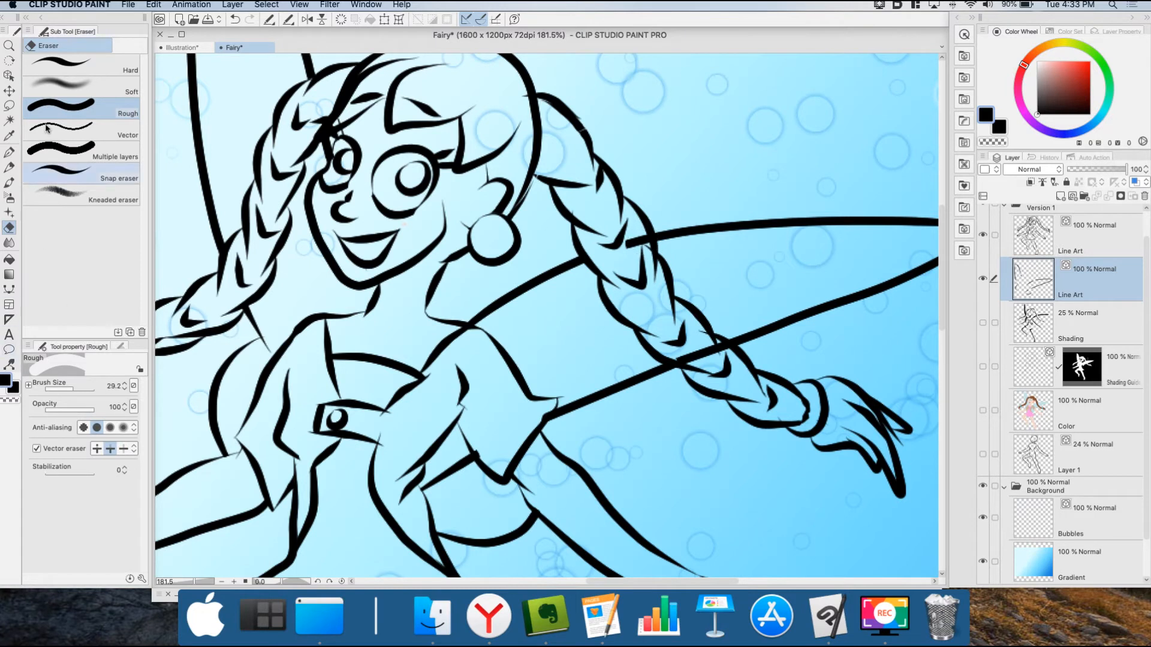
click(67, 390)
drag(66, 388, 68, 389)
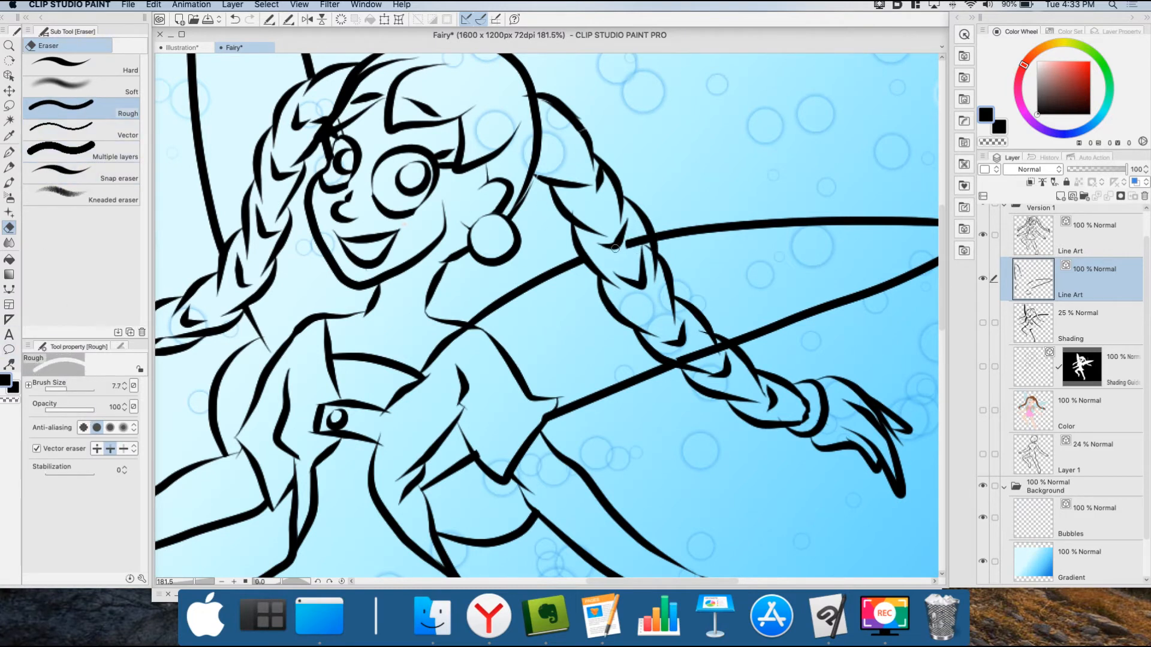
drag(633, 239, 633, 255)
drag(713, 345, 680, 360)
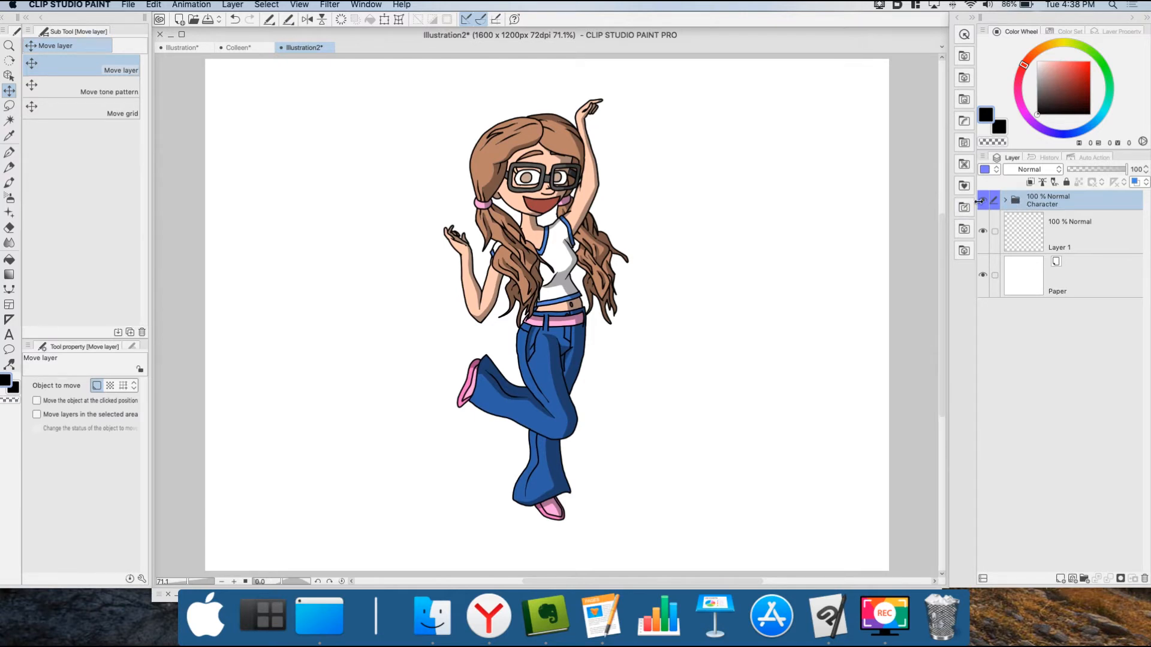
Expand the Character folder and its Head Copy subfolder to inspect the character's layer structure.
click(1058, 226)
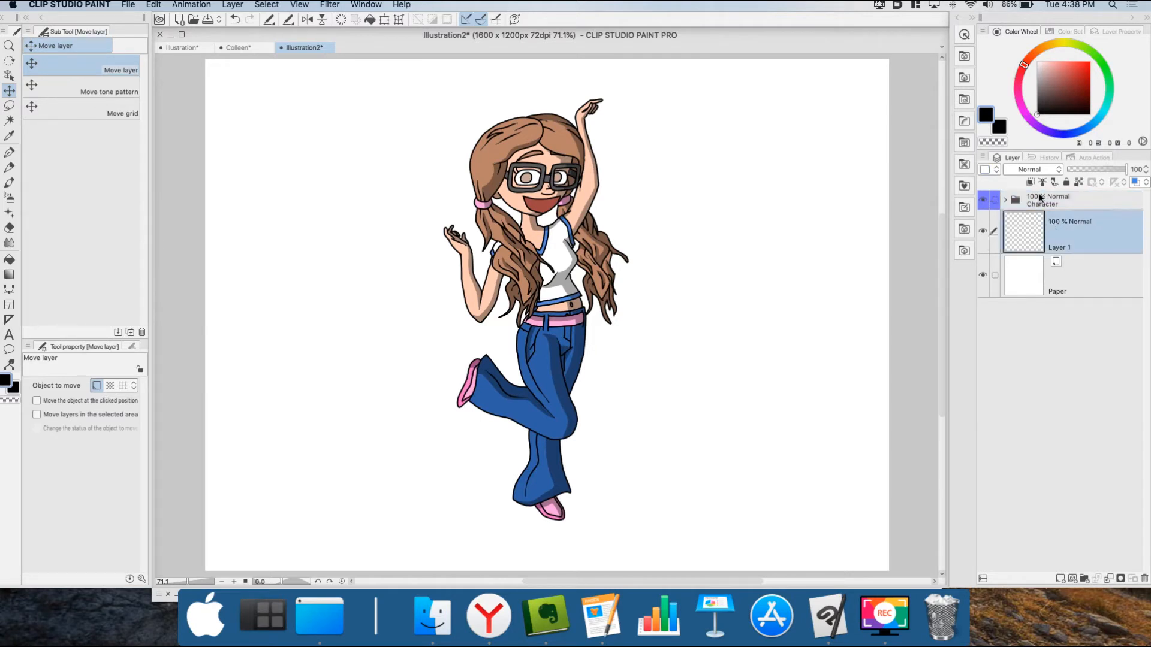
click(1039, 206)
click(1005, 200)
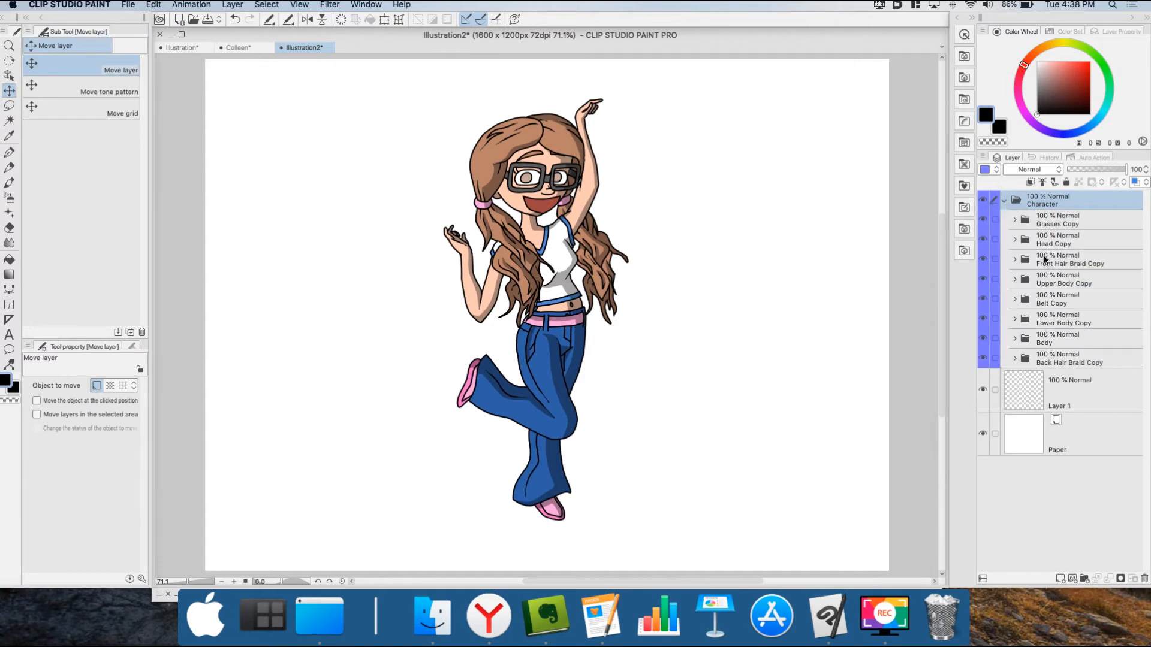
click(1014, 241)
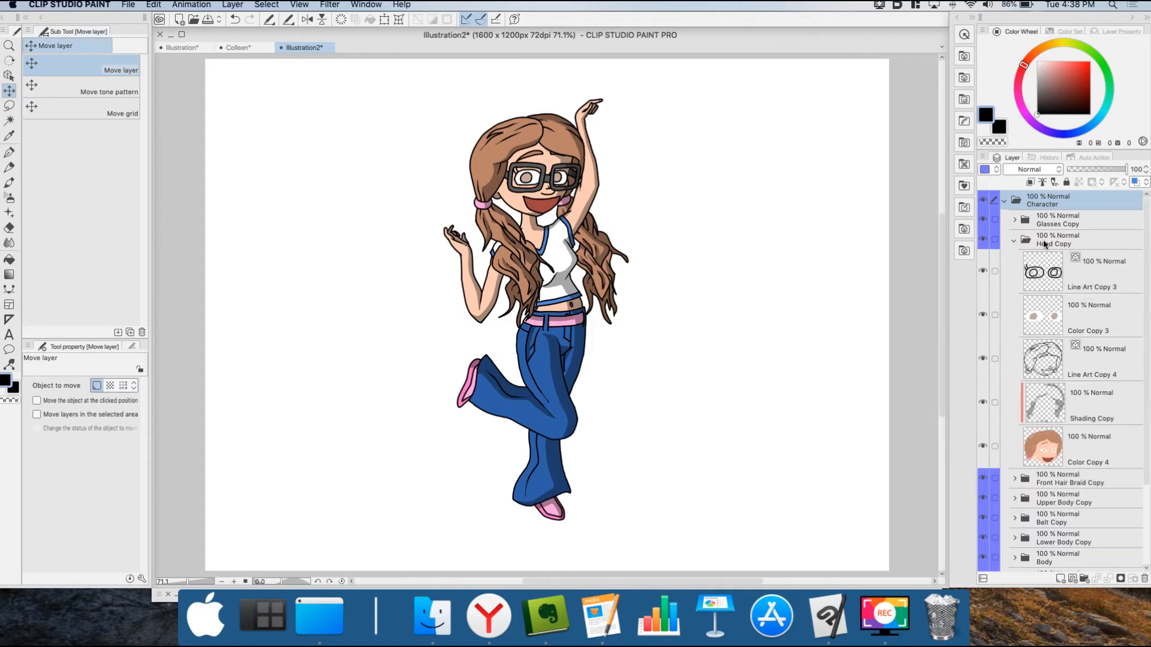
Try to move the eyes by selecting the Line Art Copy 3 and Color Copy 3 layers together.
click(1108, 279)
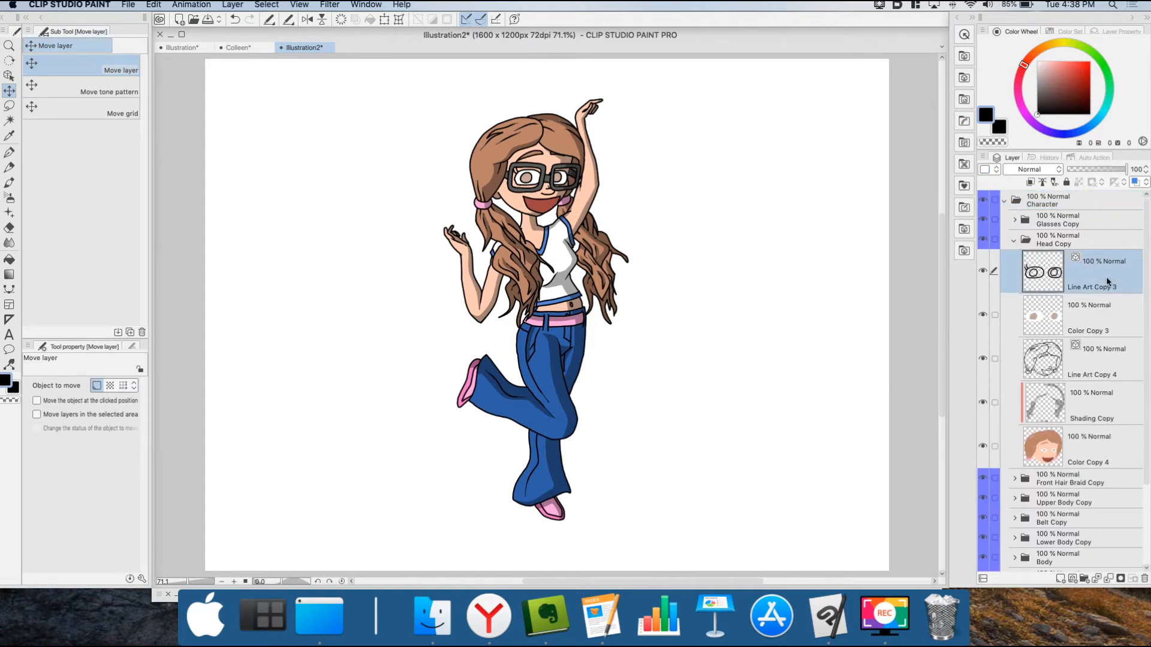
click(1105, 327)
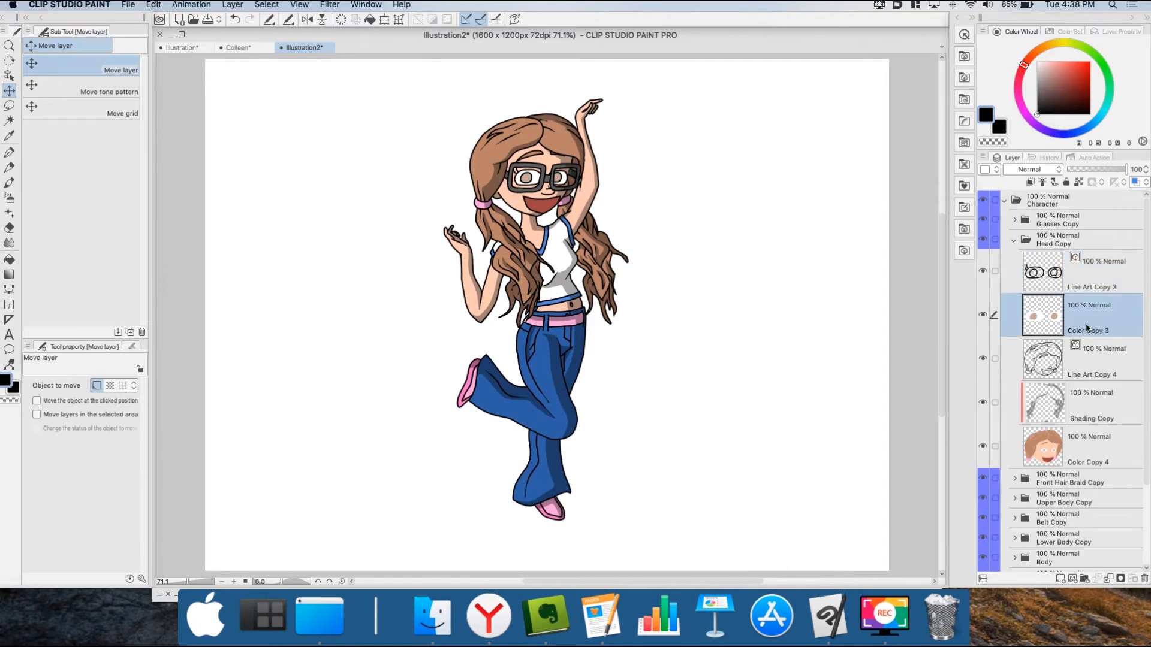
click(1091, 271)
scroll(641, 160, up, 6)
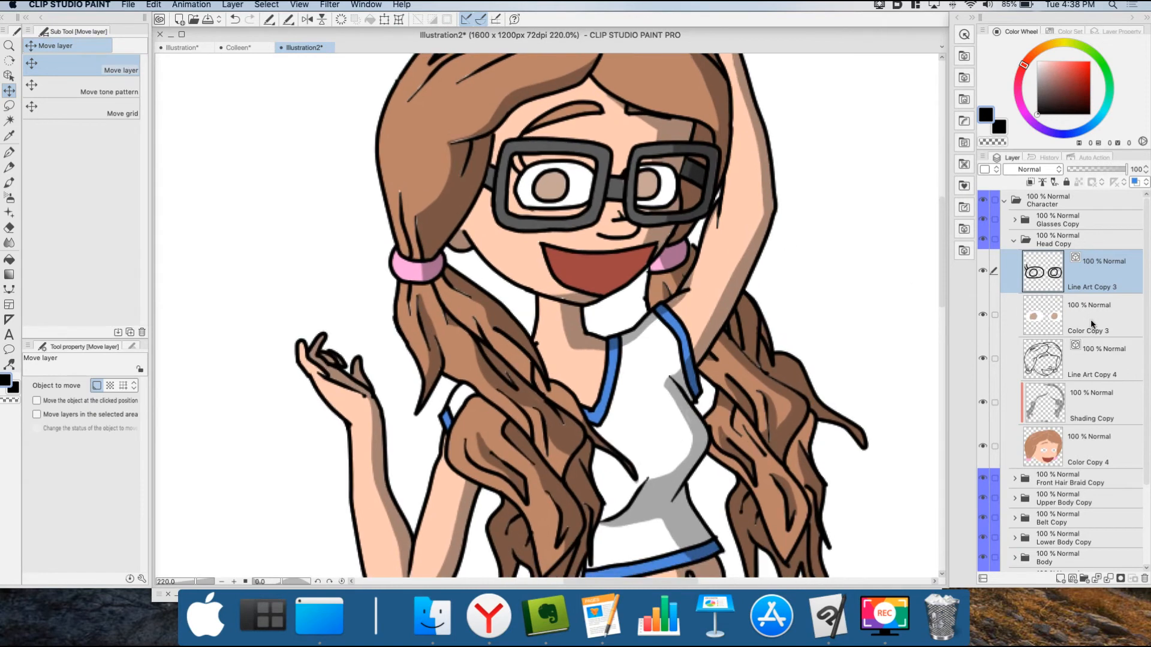
shift+click(1091, 324)
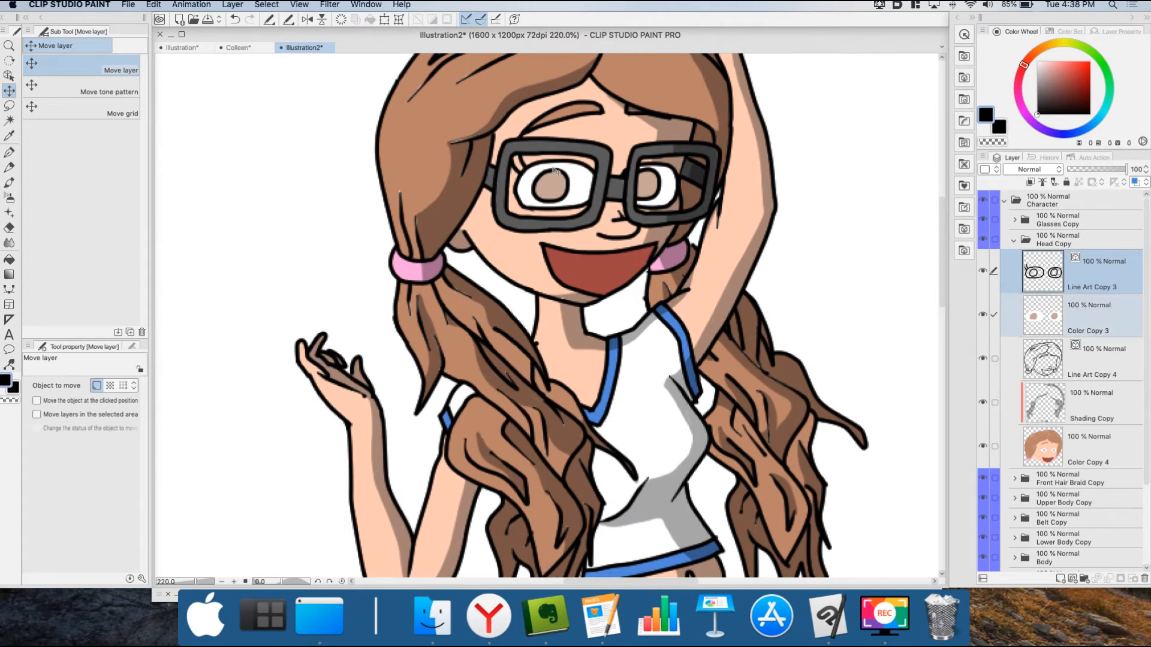
drag(577, 170, 620, 178)
Review the line art and color layers inside the Head Copy folder, and collapse the Head Copy and Character folders.
click(1100, 356)
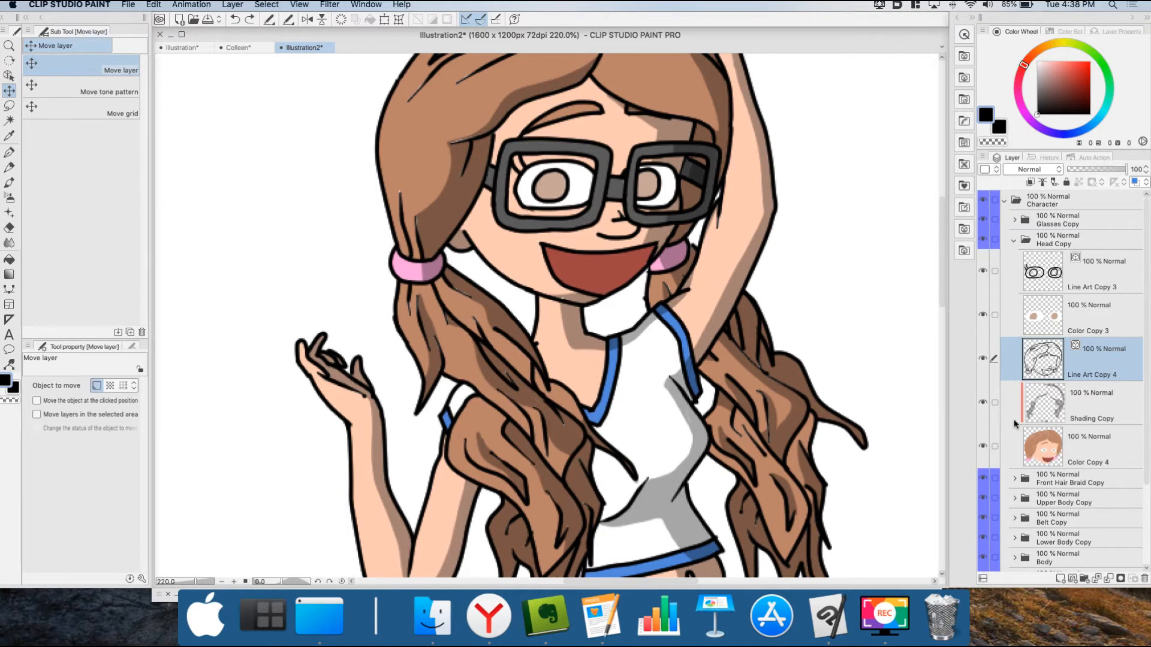
scroll(862, 362, down, 6)
scroll(908, 396, up, 2)
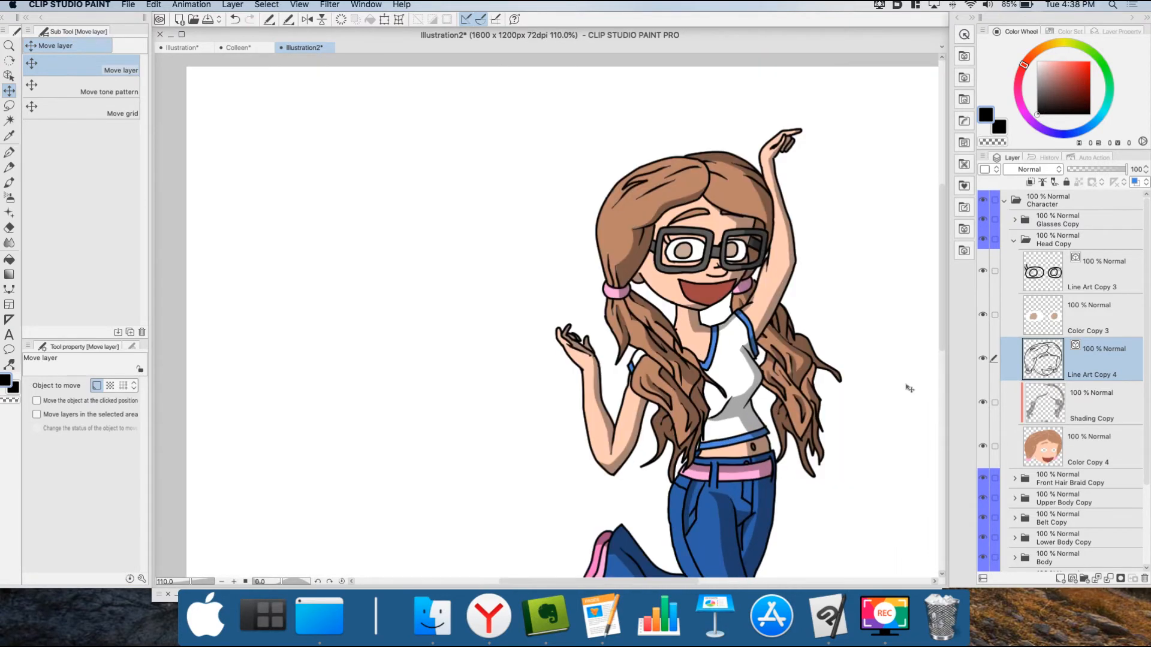
click(1096, 264)
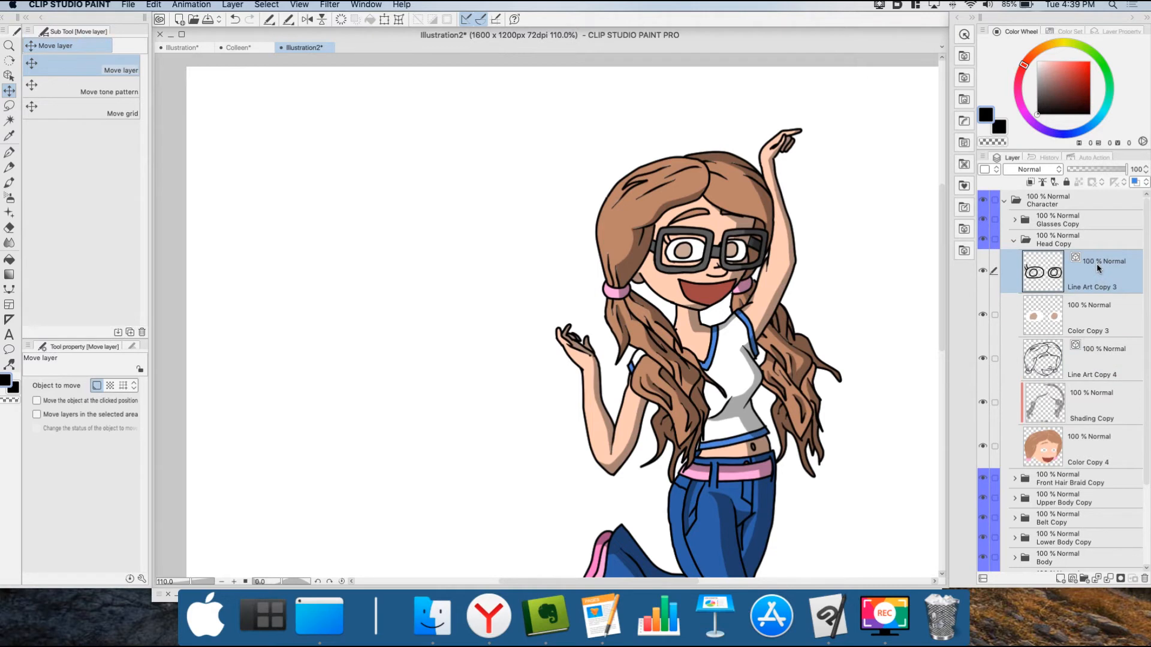
click(1089, 321)
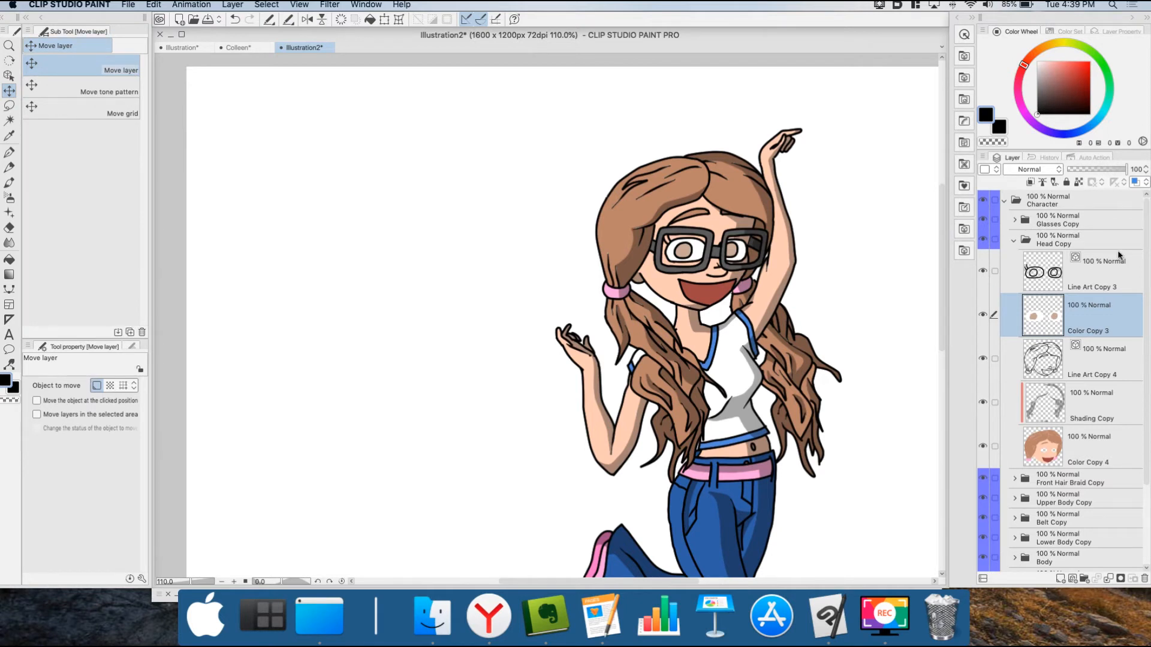
click(1012, 242)
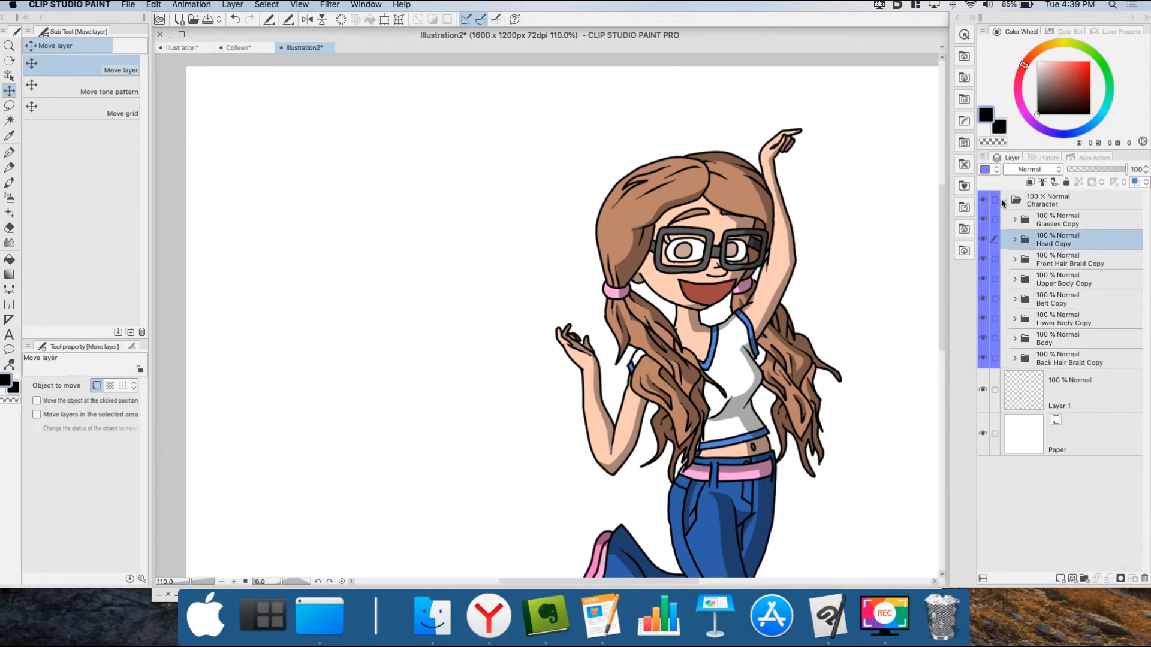
click(1006, 202)
Add a new vector layer above Layer 1 and name it Line Art.
click(1075, 235)
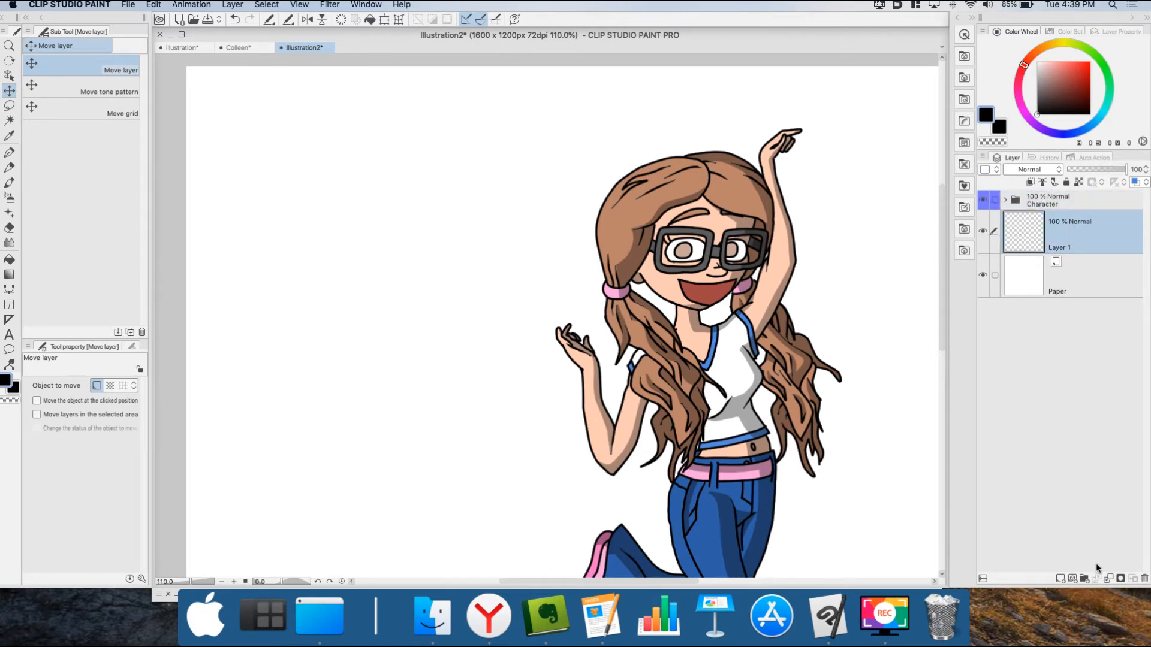
click(1072, 579)
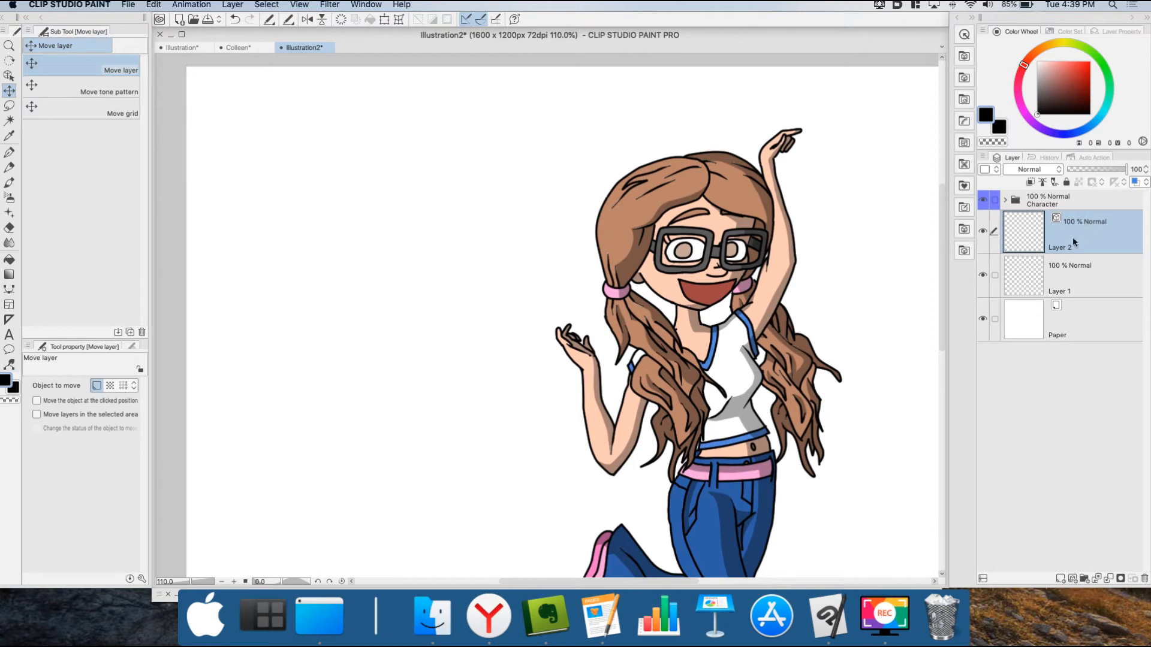
double_click(1058, 247)
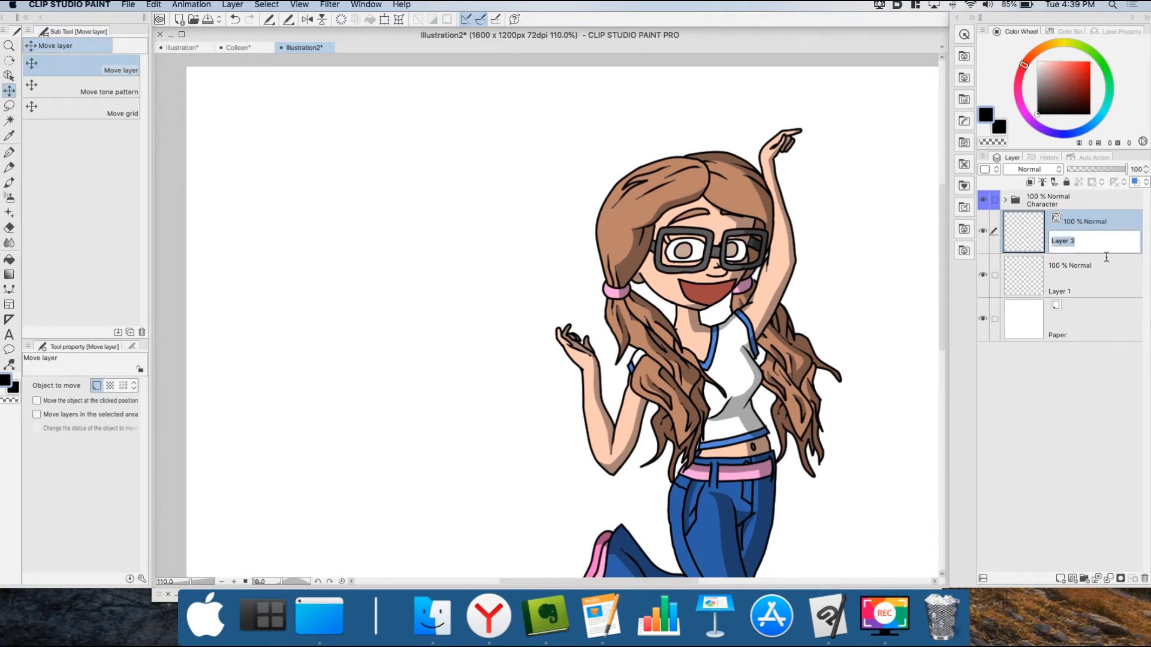
key(Return)
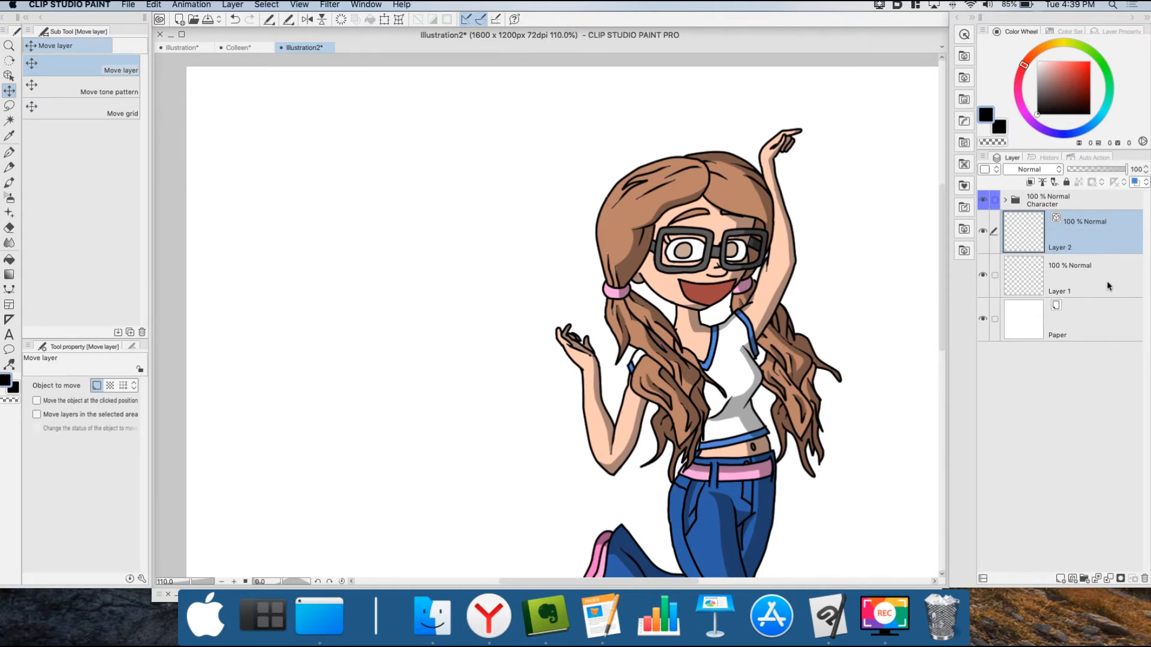
double_click(1060, 249)
text(Lin)
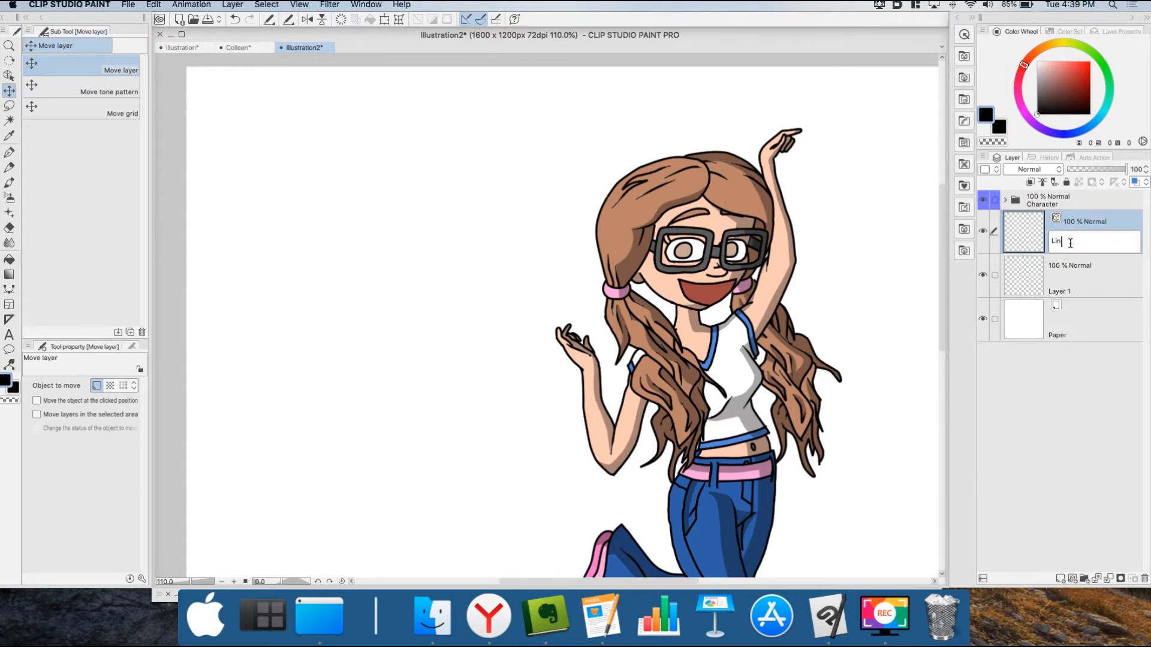
text(e Art)
key(Return)
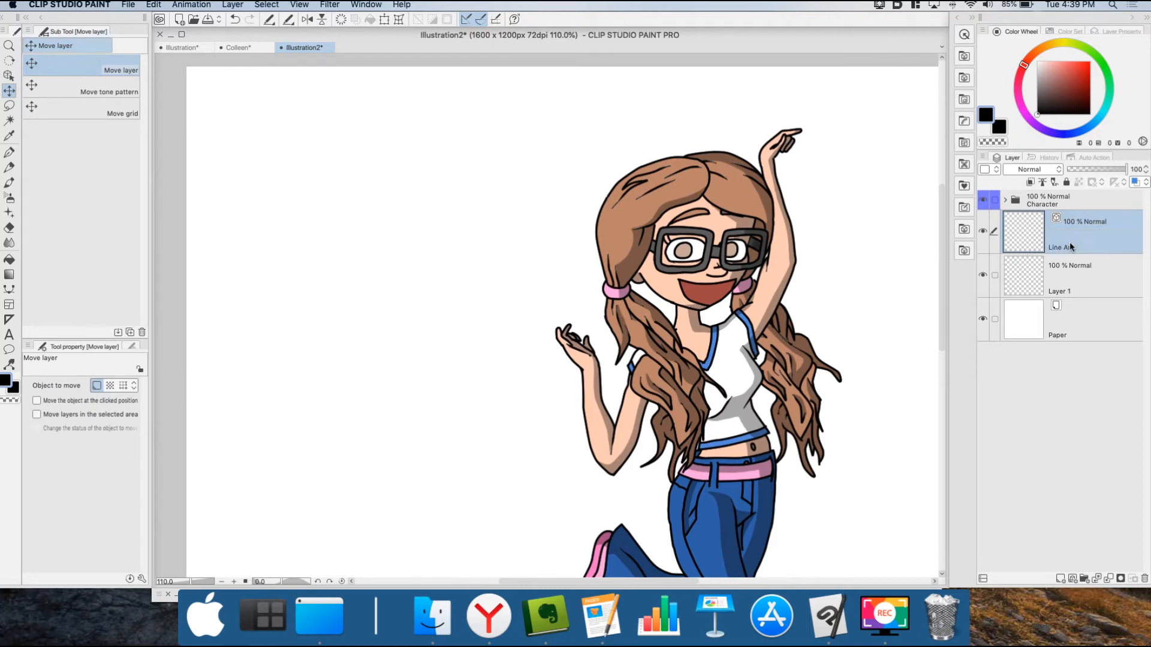
Rename Layer 1 as Color.
double_click(1057, 292)
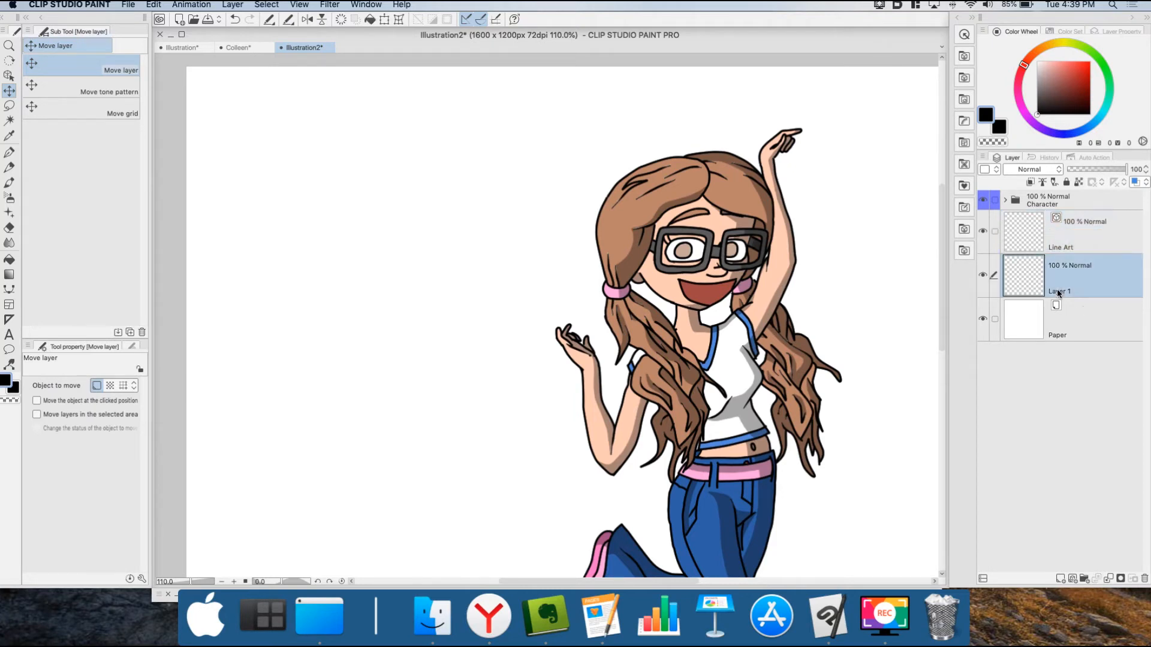
text(Colo)
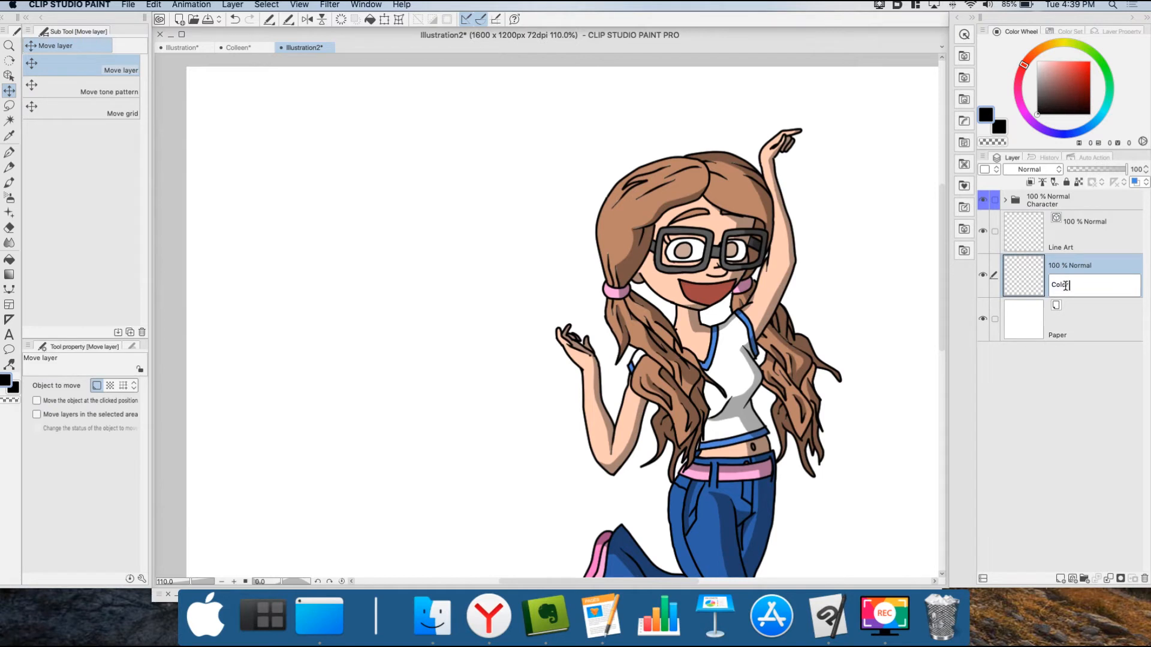
text(r)
key(Return)
Draw four crossing strokes enclosing a shape beside the character on the Line Art layer with the For effect line pen.
click(1098, 238)
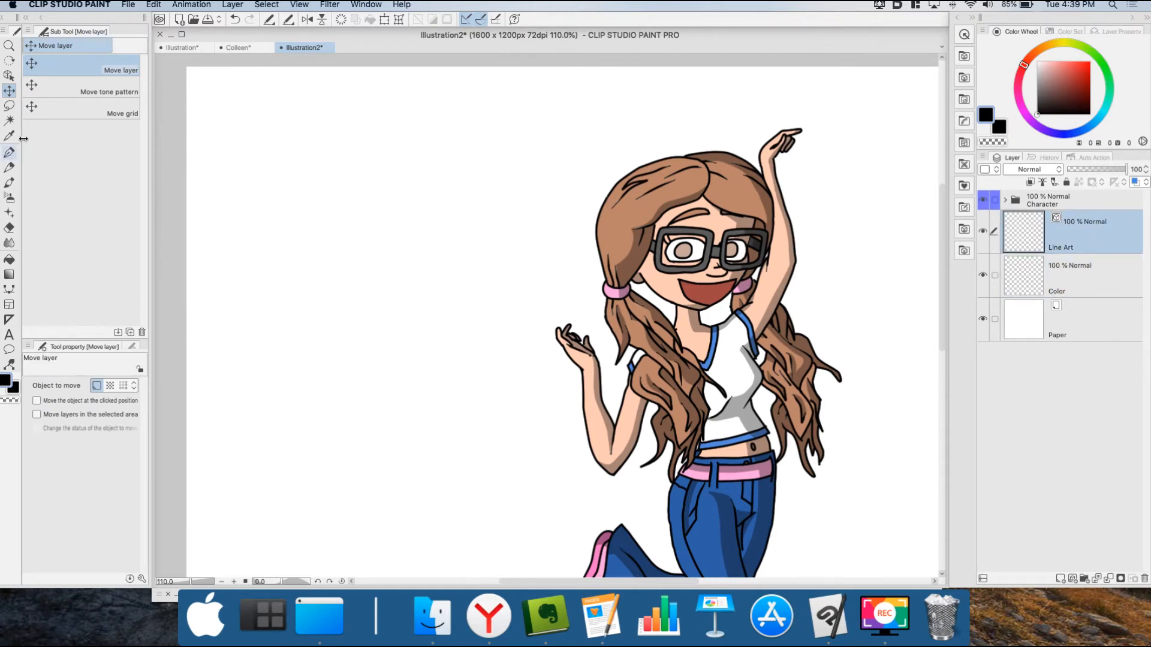
click(9, 152)
mouse_move(271, 331)
mouse_down()
mouse_move(273, 291)
mouse_move(313, 239)
mouse_move(395, 216)
mouse_move(494, 141)
mouse_up()
drag(543, 174, 419, 442)
mouse_move(393, 157)
mouse_down()
mouse_move(435, 185)
mouse_move(542, 326)
mouse_up()
mouse_move(249, 229)
mouse_down()
mouse_move(309, 261)
mouse_move(487, 436)
mouse_up()
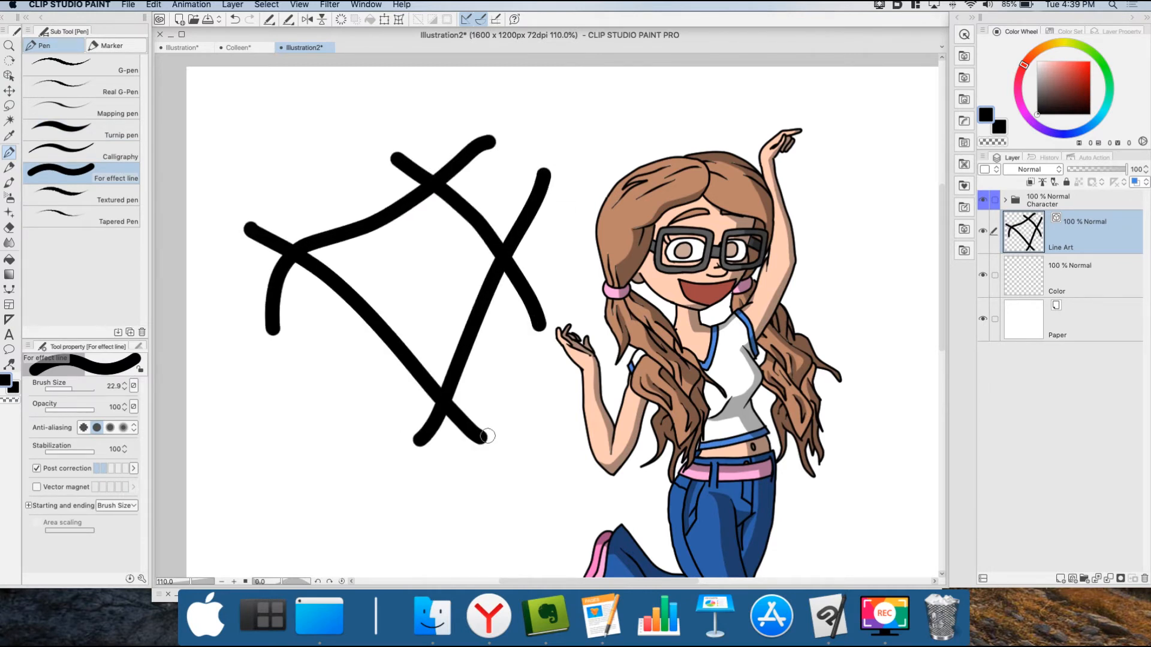
Fill the area enclosed by the crossing strokes with red on the Color layer.
click(1085, 293)
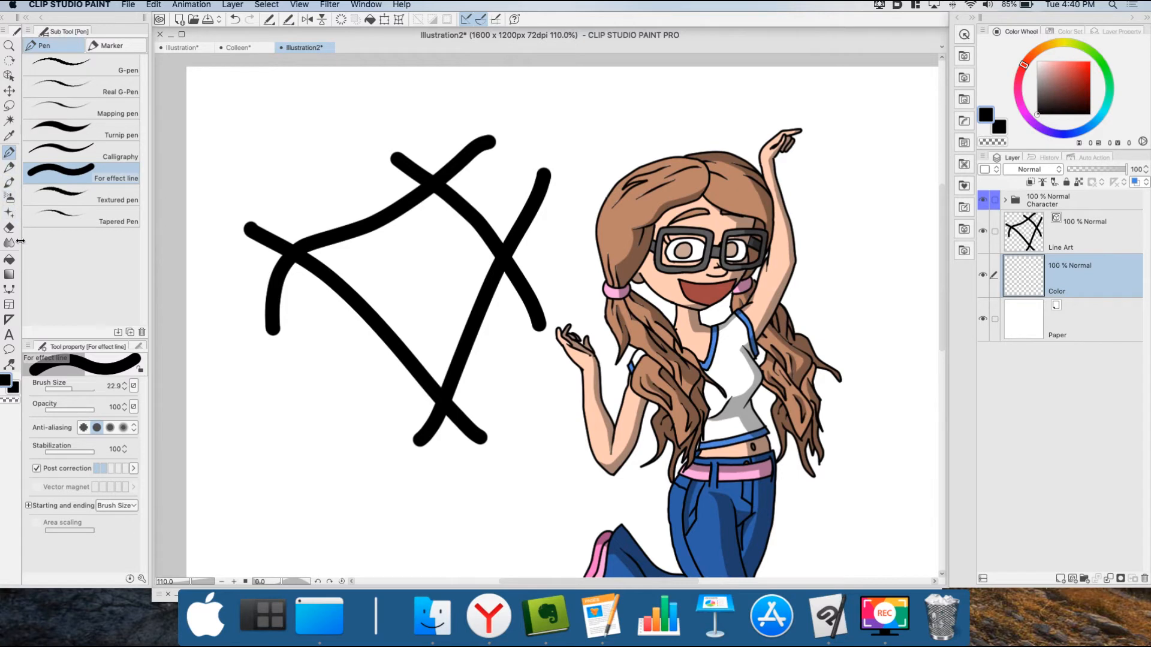
click(10, 266)
click(1077, 69)
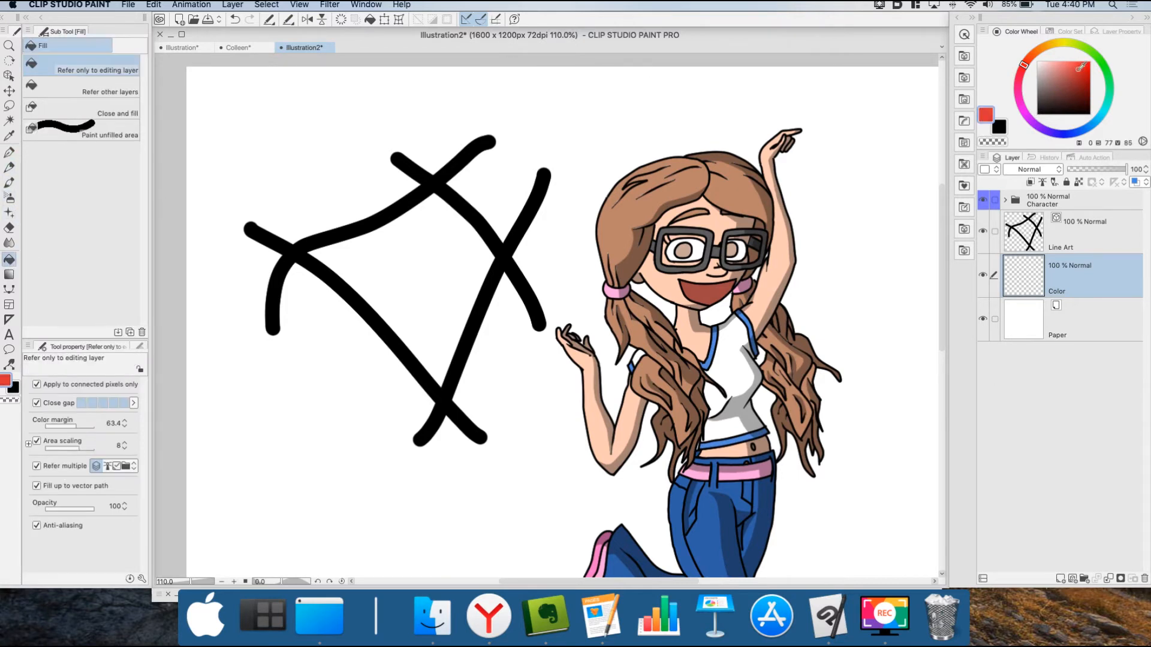
click(428, 242)
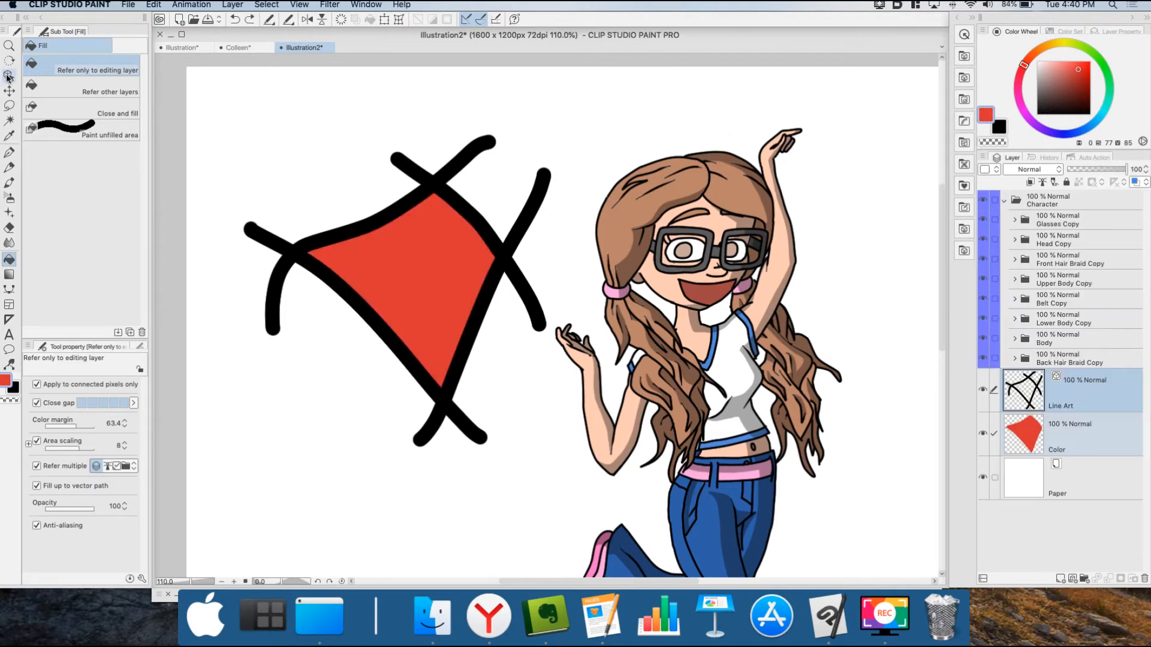
Select the head's Shading Copy layer directly on the canvas with the Object tool and shift the shading downward.
scroll(670, 210, up, 2)
scroll(671, 208, up, 10)
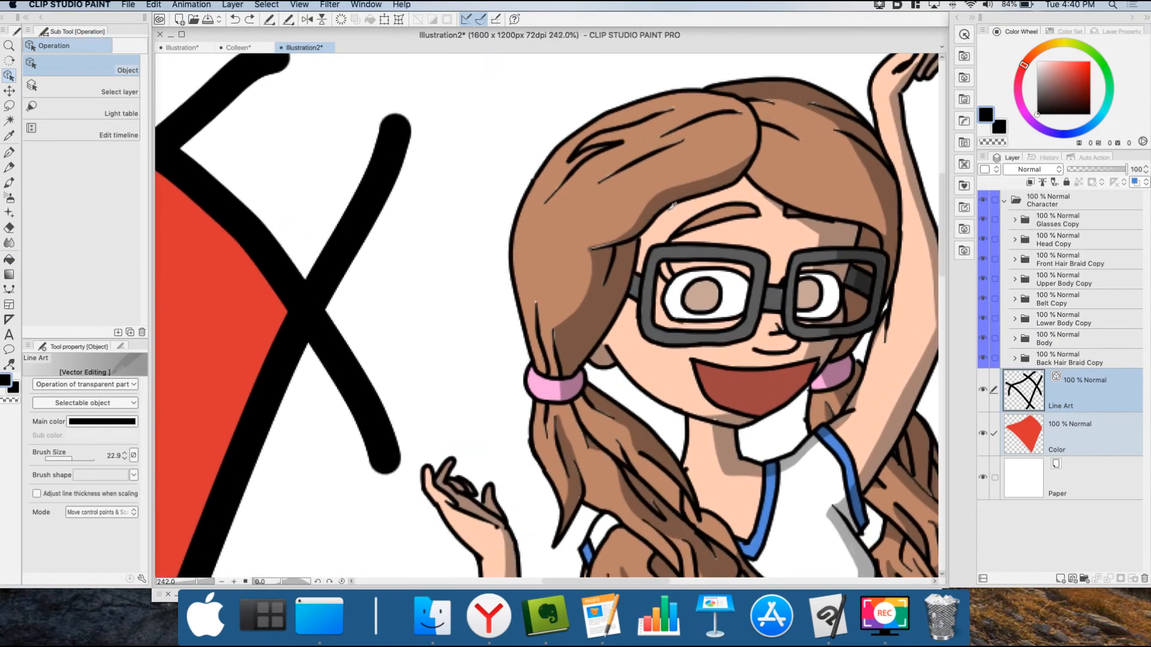
scroll(673, 193, up, 2)
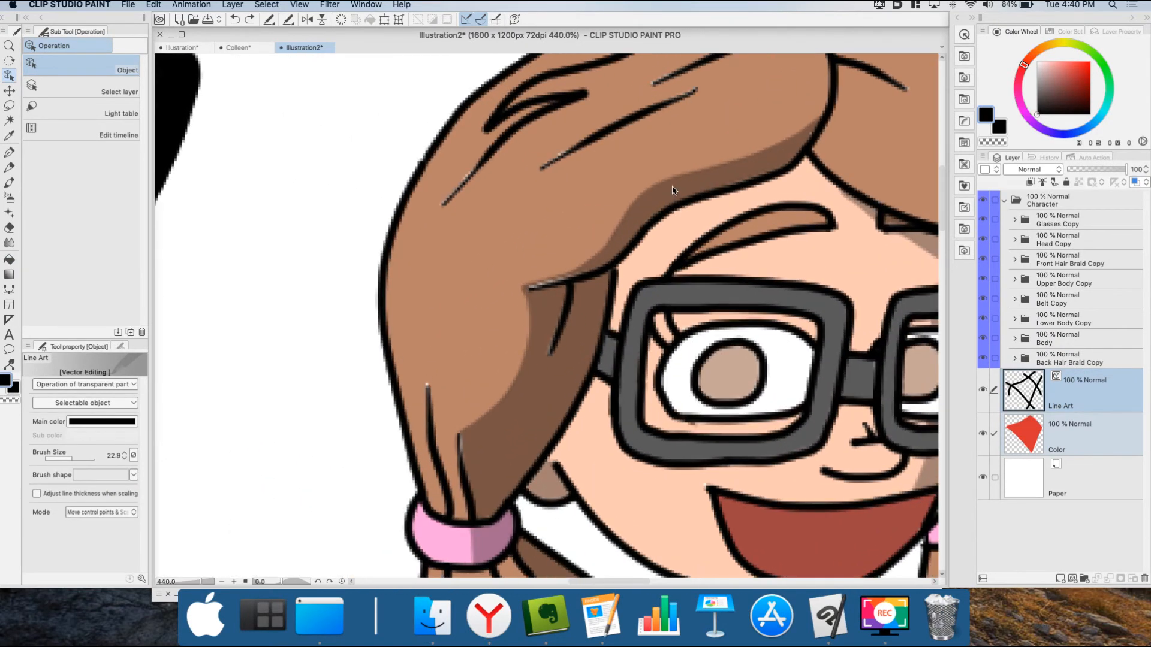
click(672, 190)
mouse_move(633, 184)
mouse_down()
mouse_move(574, 166)
mouse_move(634, 187)
mouse_move(567, 170)
mouse_move(358, 205)
mouse_move(507, 268)
mouse_move(582, 278)
mouse_move(669, 266)
mouse_move(545, 256)
mouse_move(652, 284)
mouse_up()
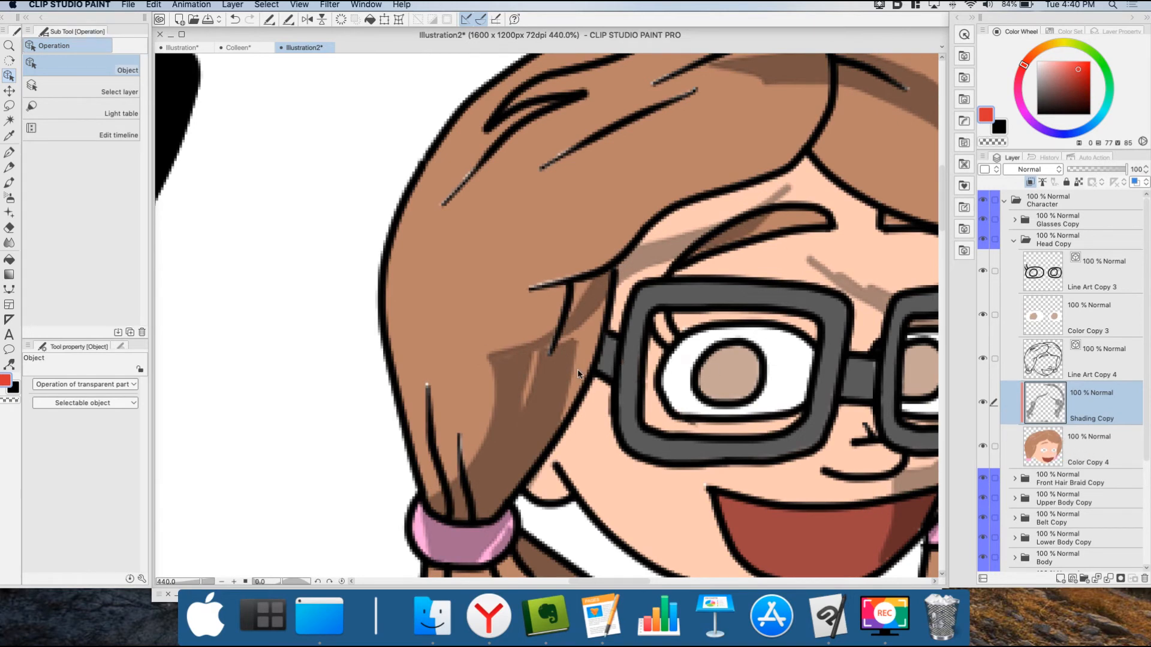
scroll(579, 375, down, 6)
mouse_move(579, 375)
mouse_down()
mouse_move(293, 382)
mouse_move(481, 372)
mouse_up()
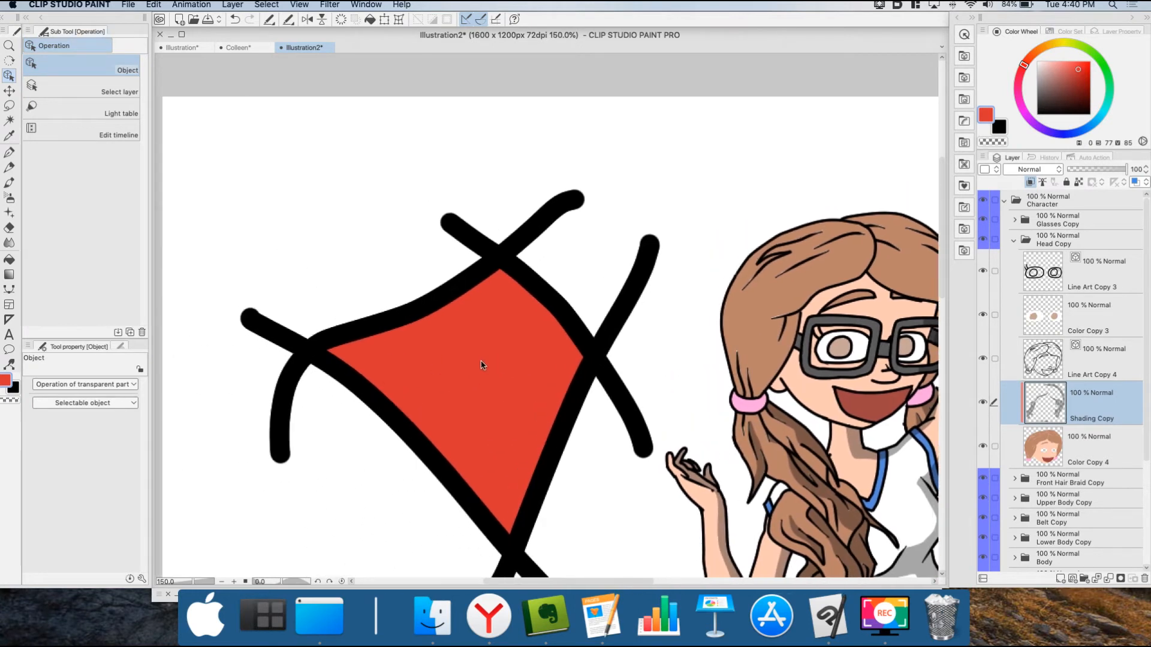
Undo the shift of the head's shading and collapse the Head Copy and Character folders.
key(super+z)
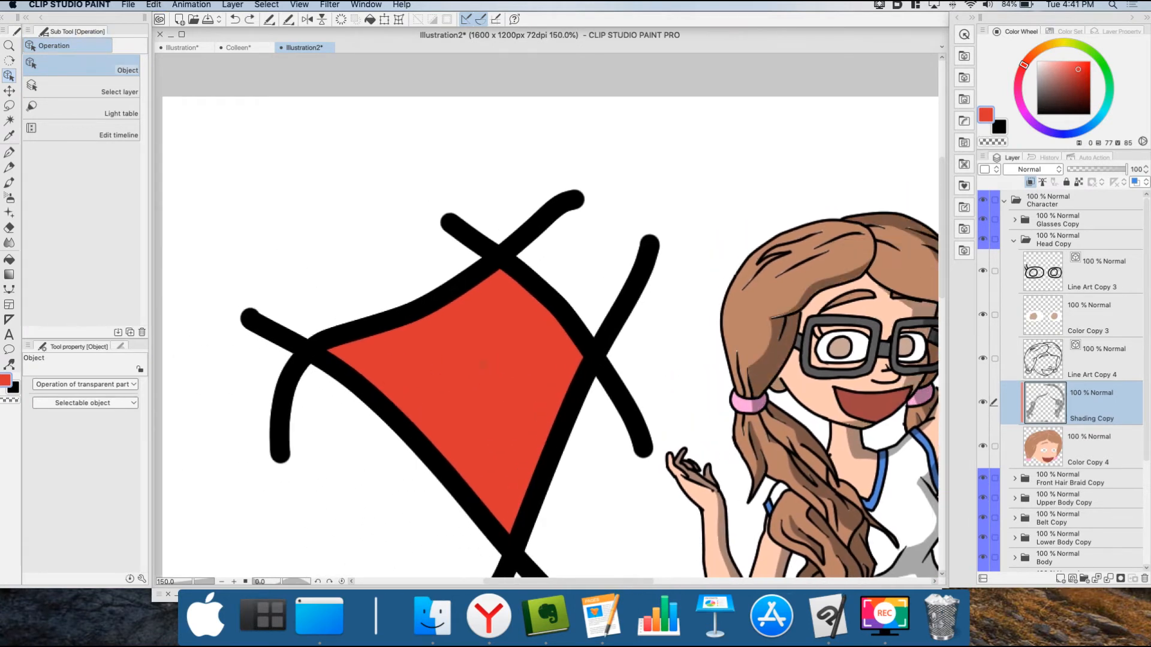
click(1015, 240)
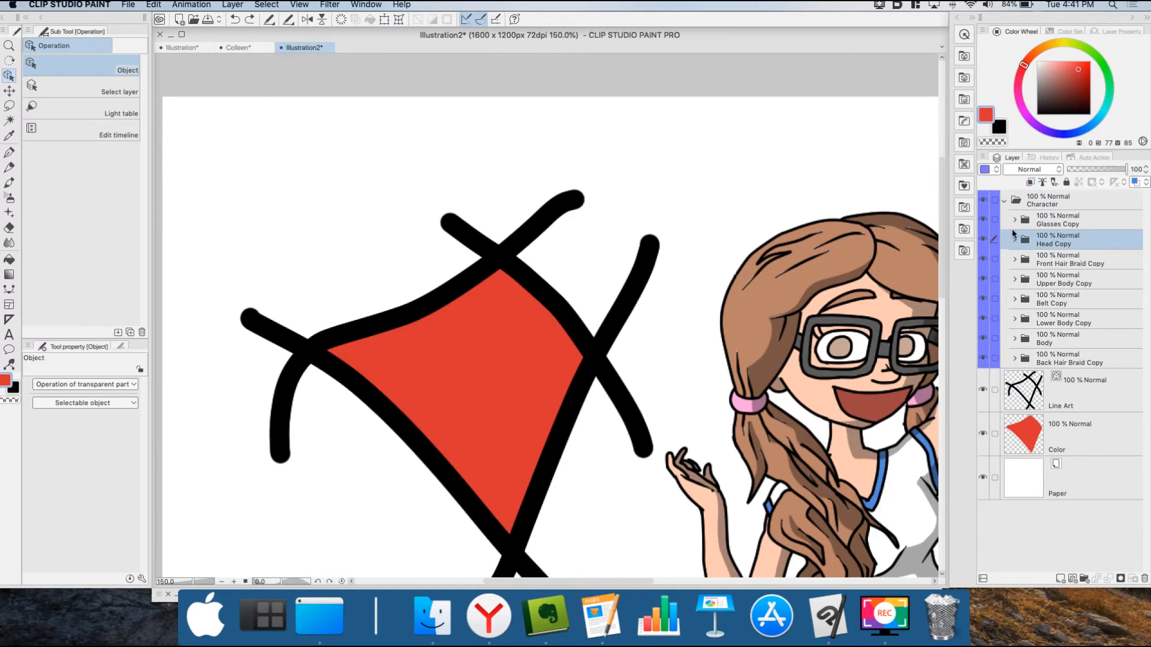
click(1006, 202)
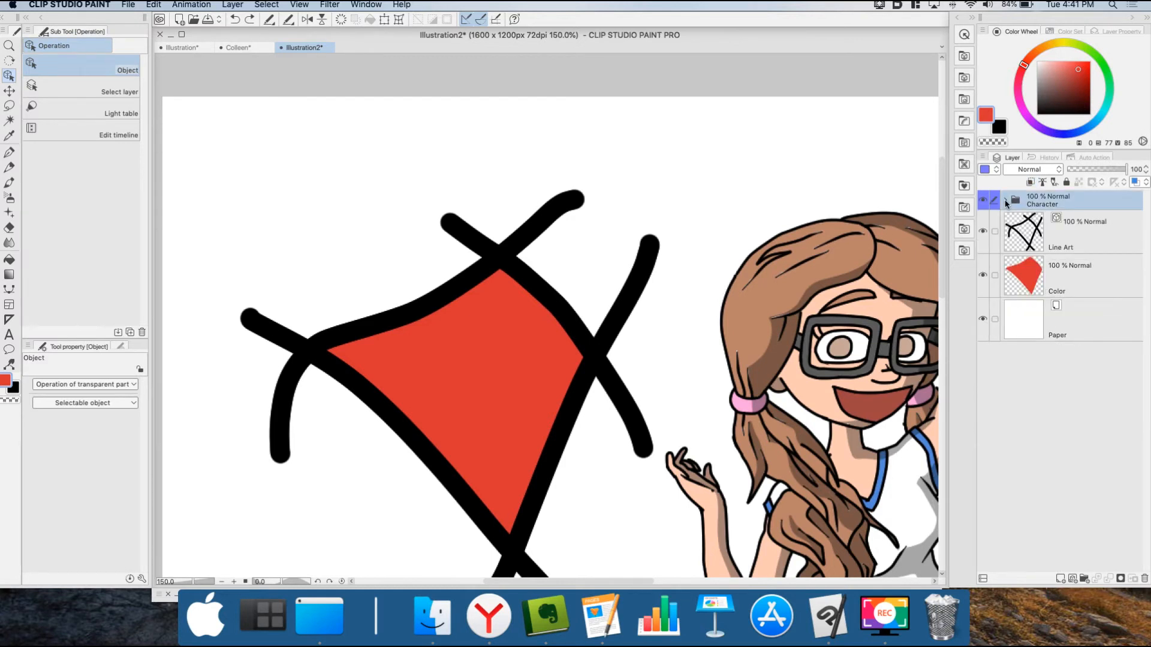
Add a new raster layer above Color and draw a black For effect line stroke diagonally across the red shape.
click(1073, 267)
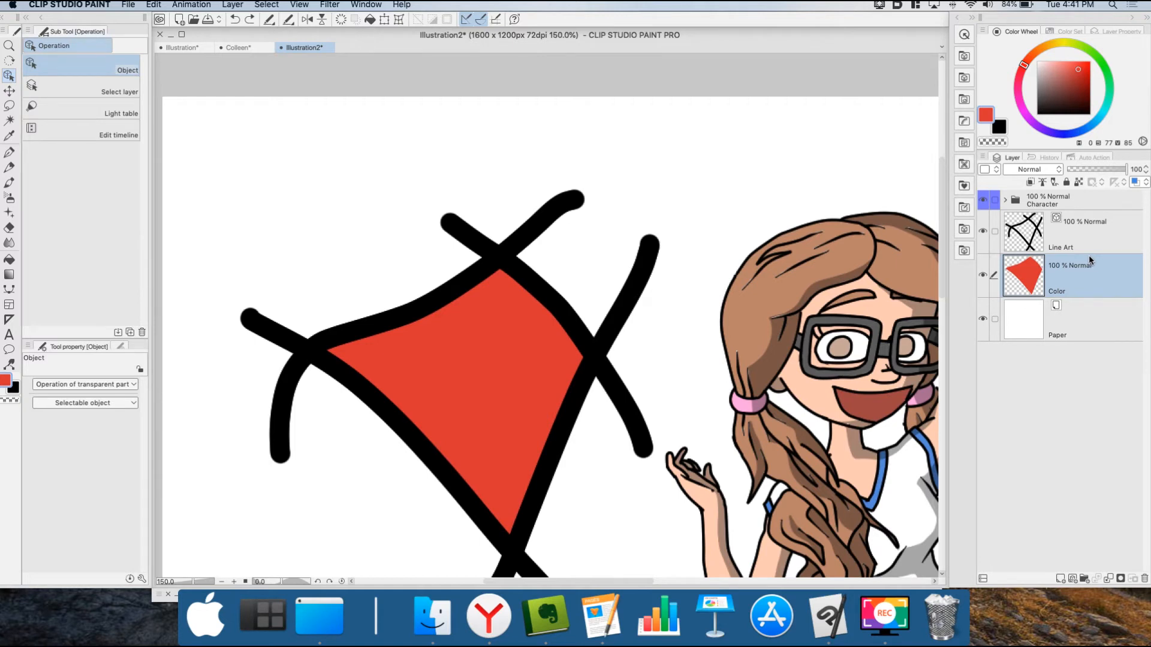
click(1060, 579)
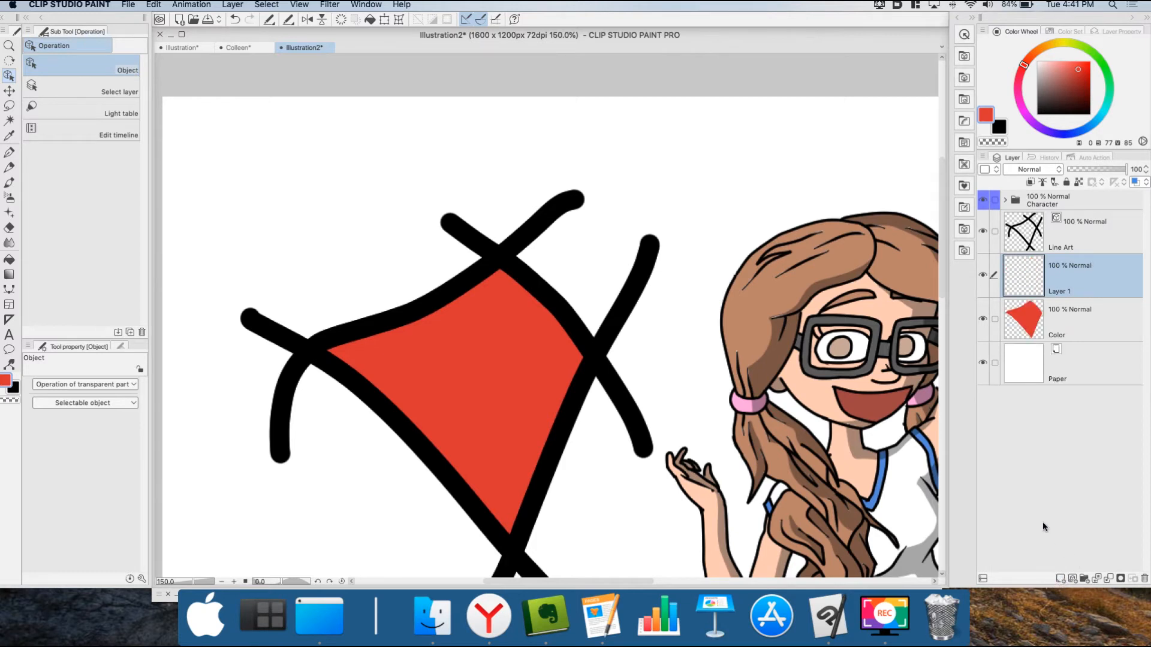
click(9, 152)
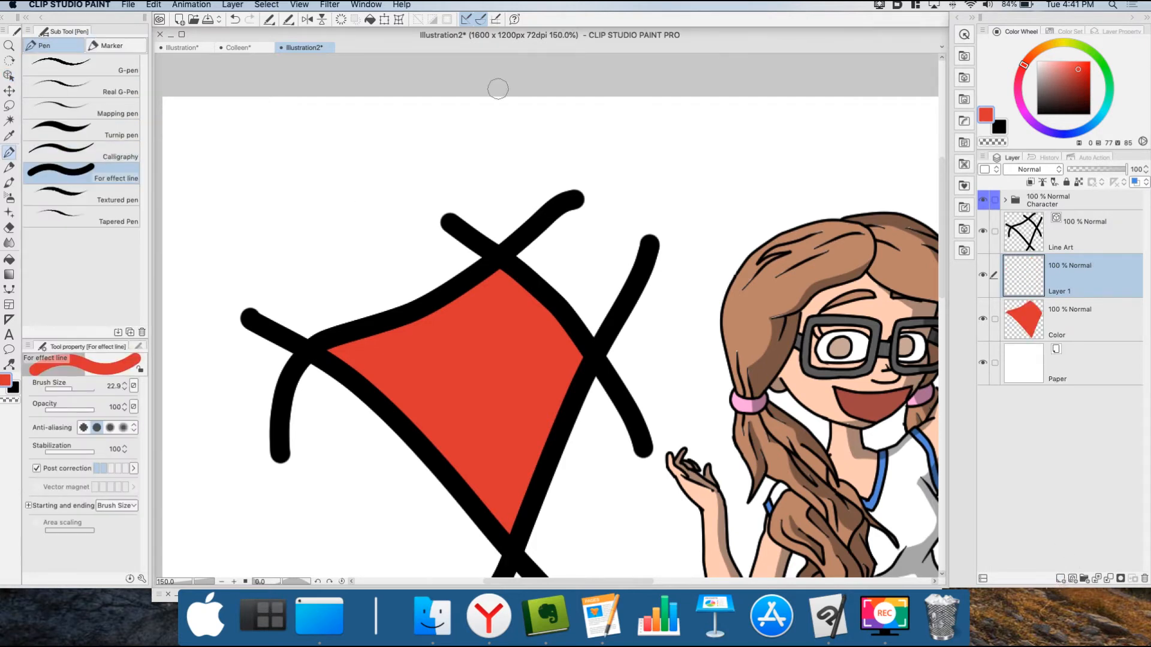
drag(1055, 97, 1038, 113)
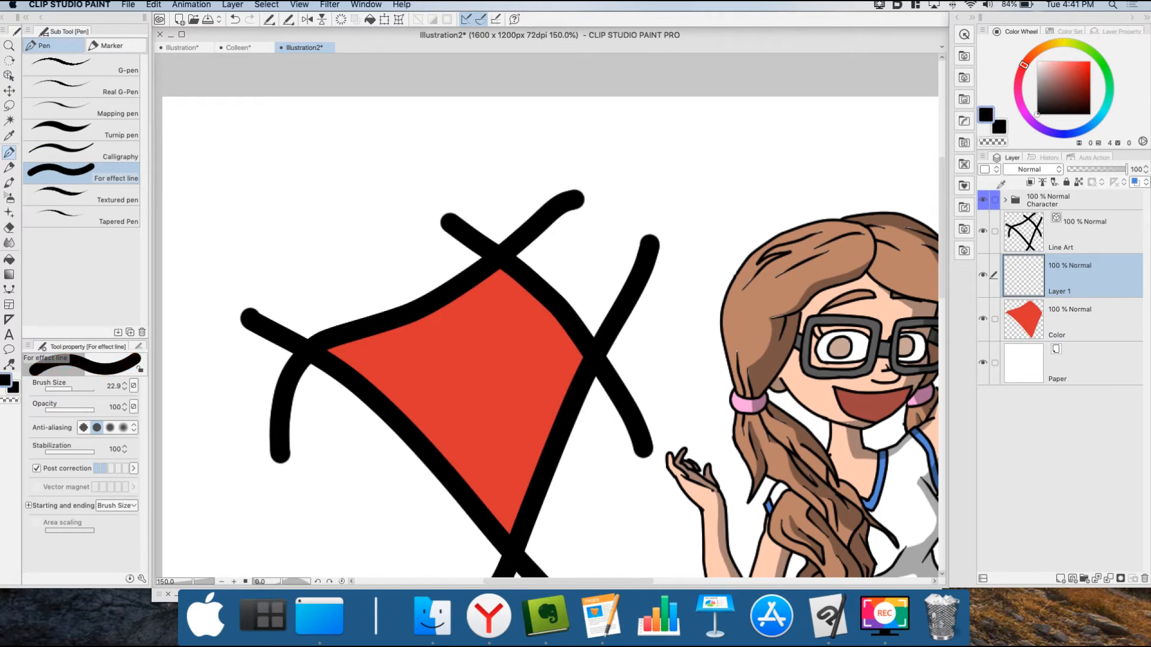
mouse_move(341, 413)
mouse_down()
mouse_move(465, 352)
mouse_move(608, 231)
mouse_up()
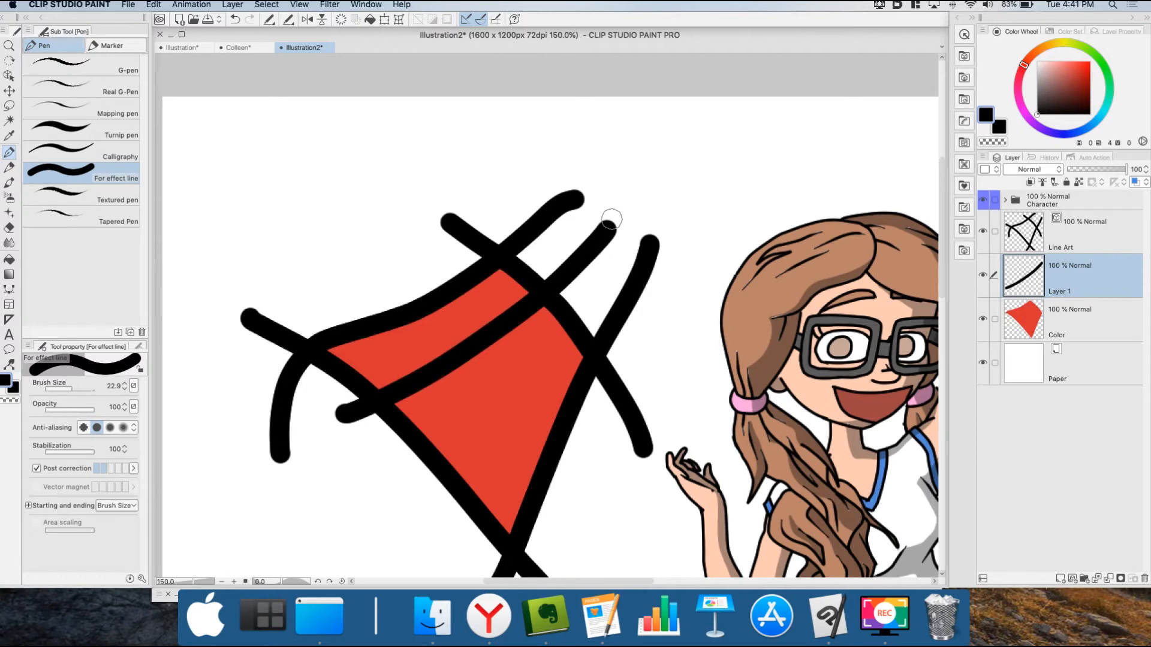
Clip the stroke's layer to Color and fill the red area above the stroke with black shading at reduced opacity.
click(1031, 182)
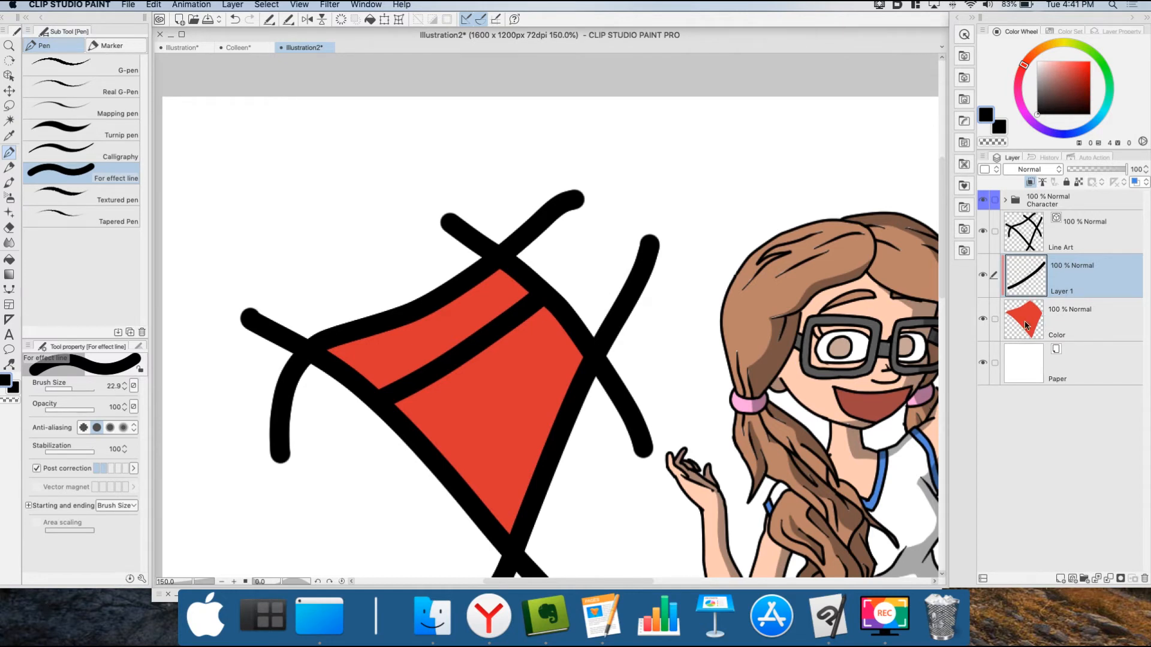
click(9, 259)
click(481, 304)
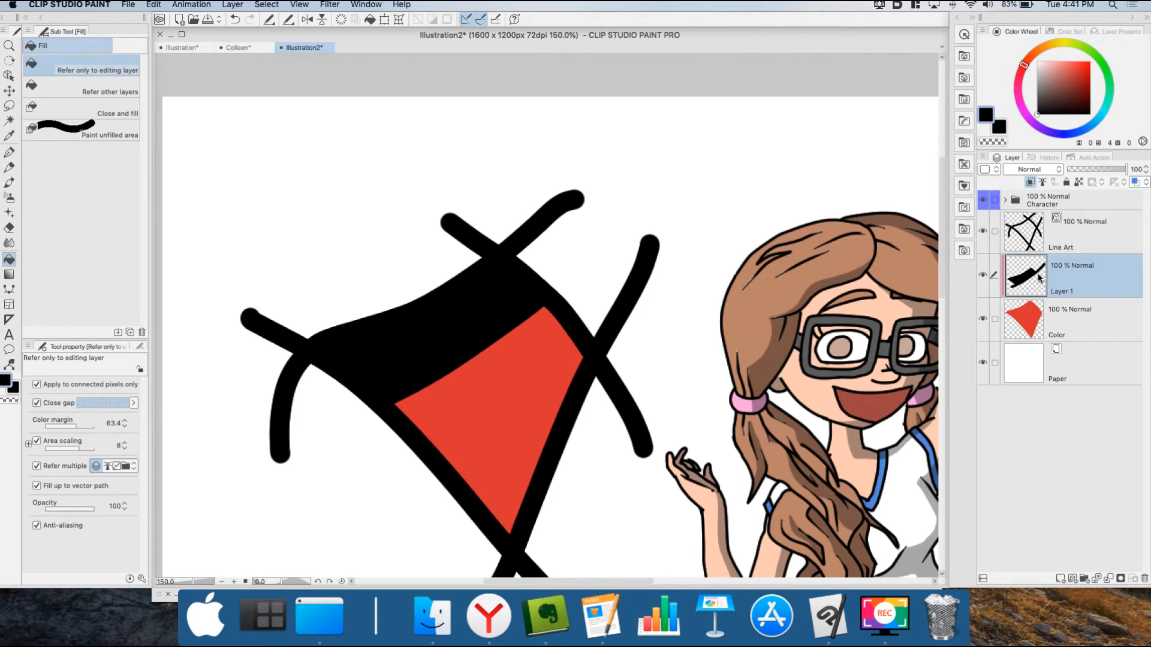
drag(1125, 175, 1079, 175)
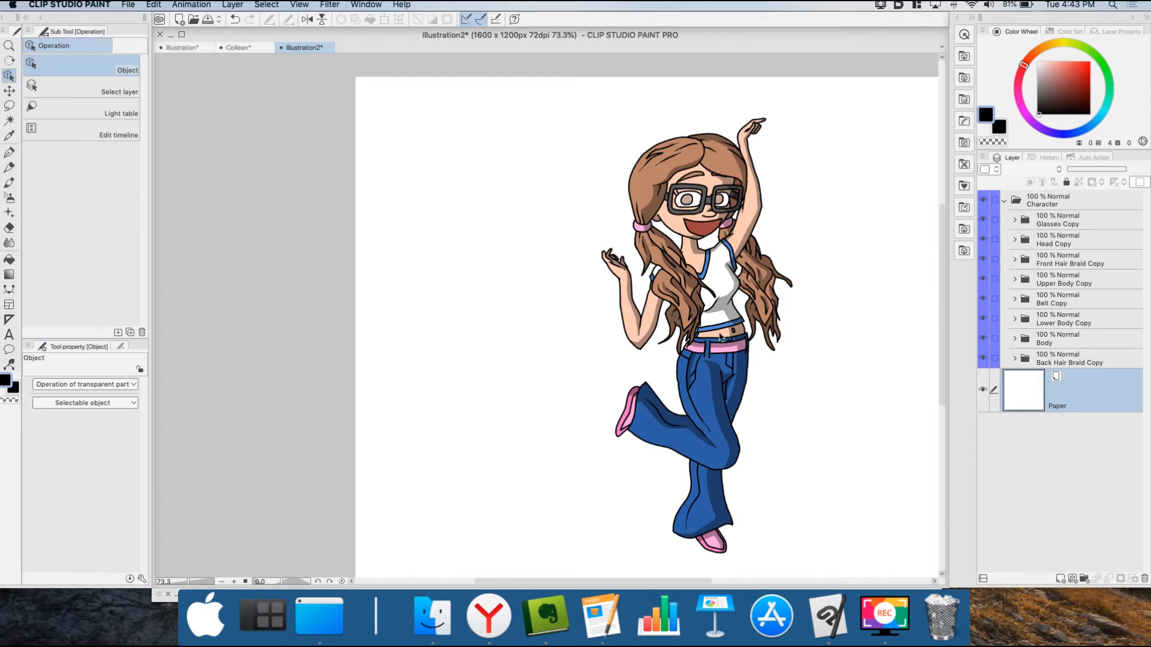
Select the belt's color directly on the canvas with the Object tool, followed by the belt's Line Art Copy 7 layer.
click(728, 354)
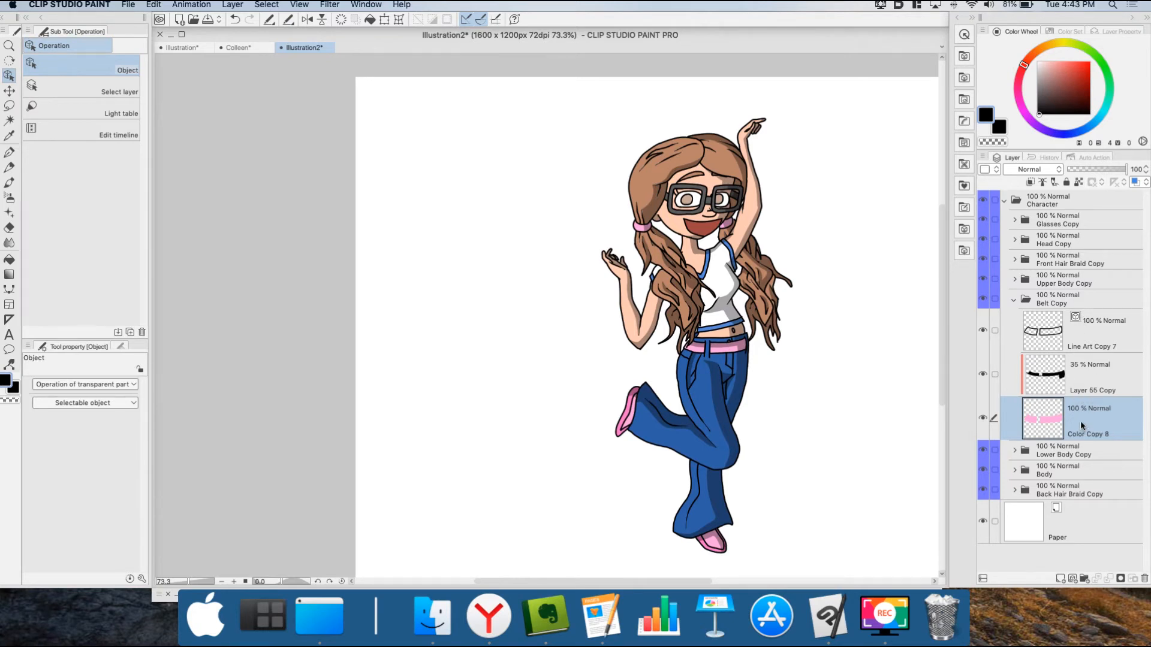
click(1105, 340)
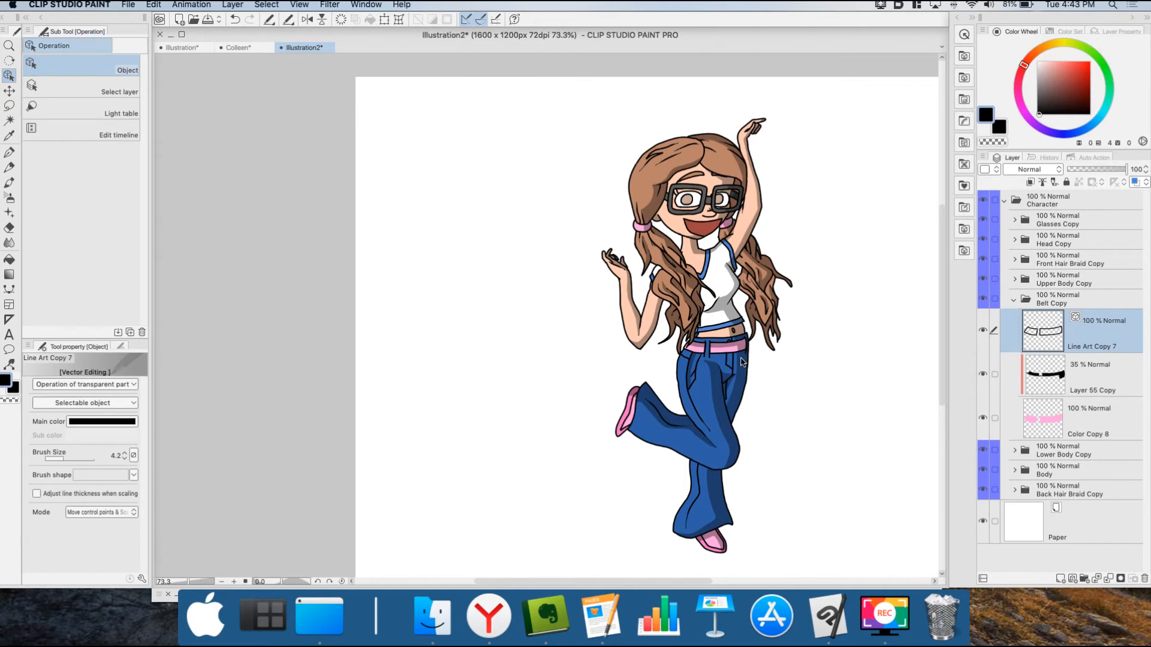
scroll(741, 362, up, 3)
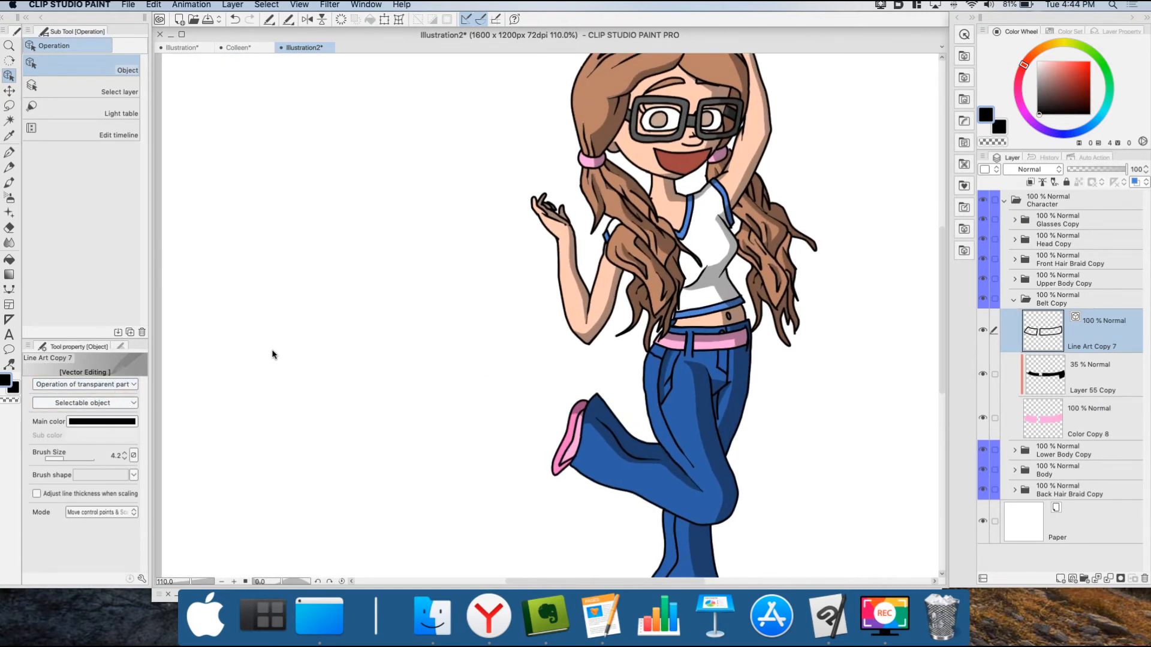
Turn off the Object tool's Switch to a different layer option, try selecting the character's hair, and turn the option back on.
click(133, 384)
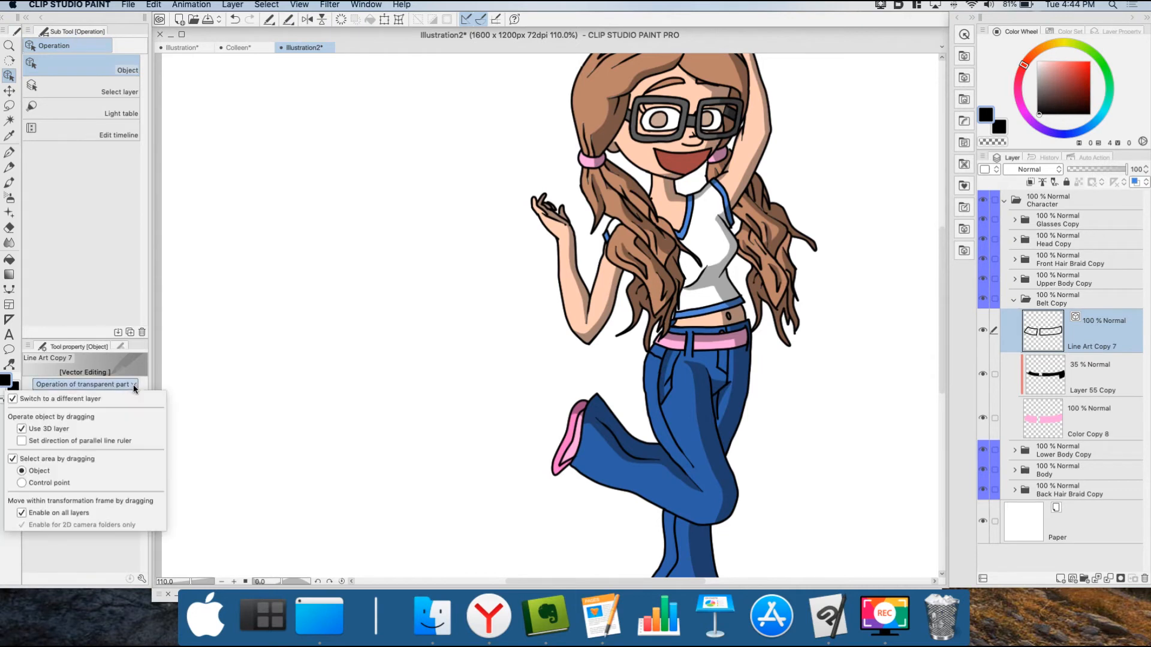
click(13, 400)
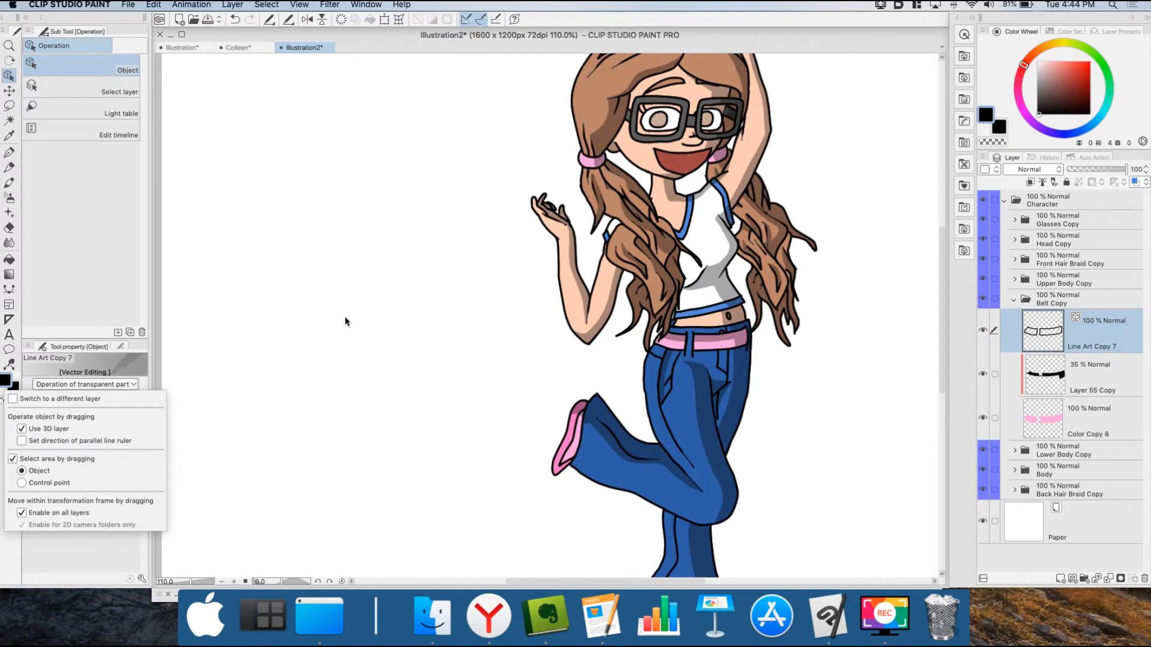
click(597, 107)
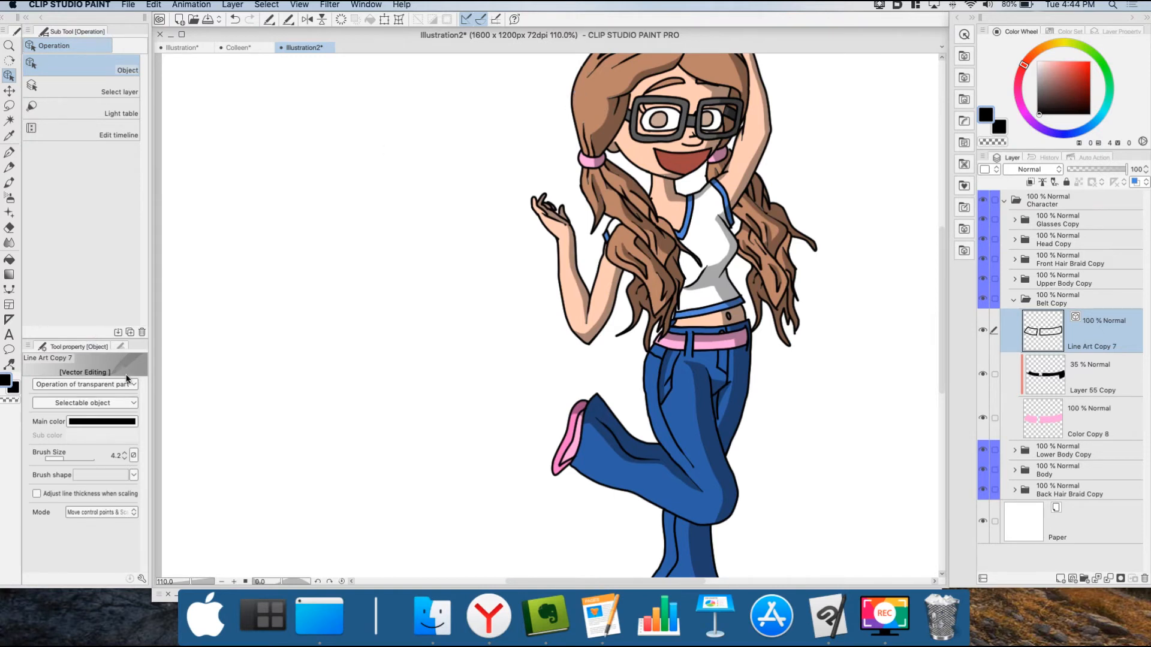
click(85, 384)
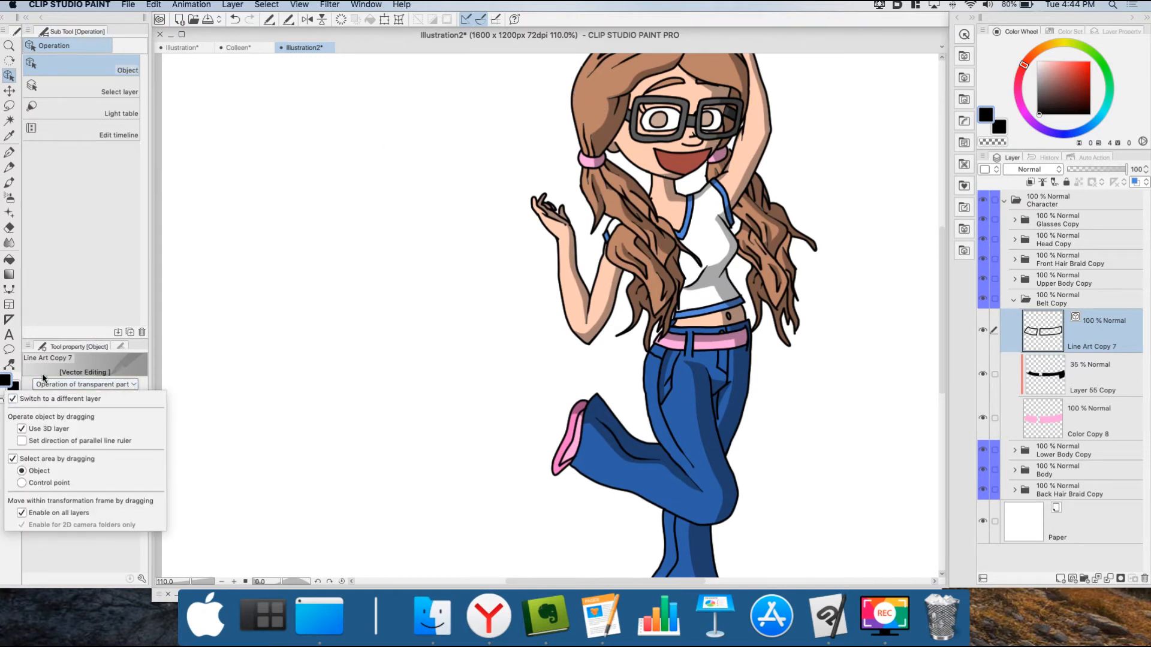
click(576, 83)
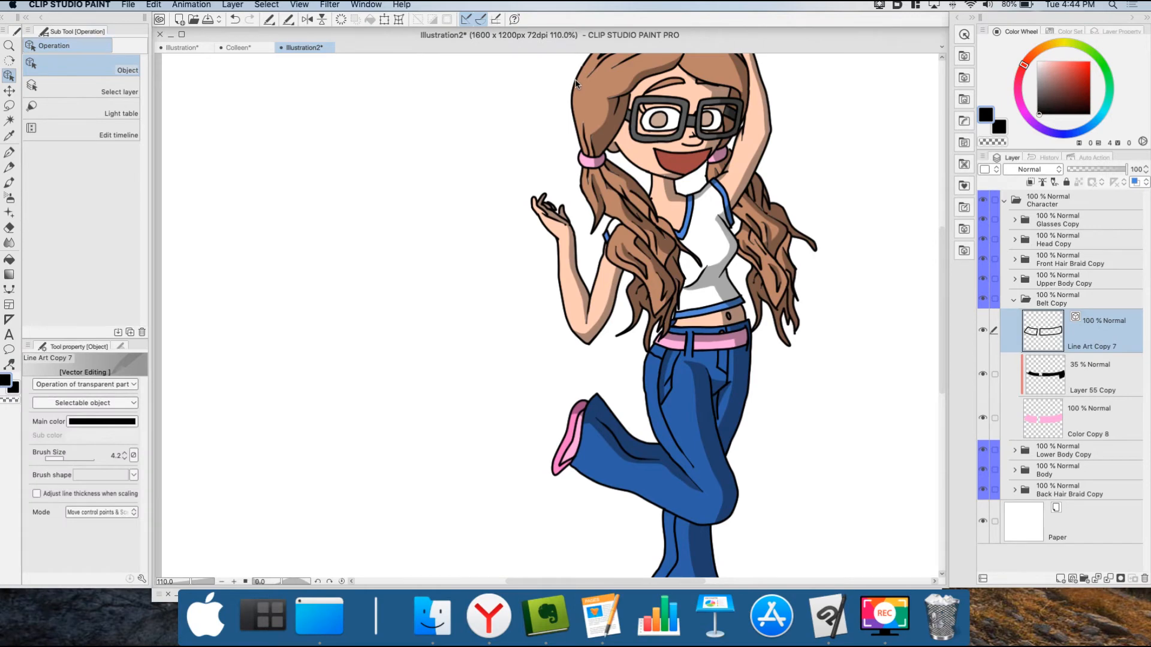
click(576, 83)
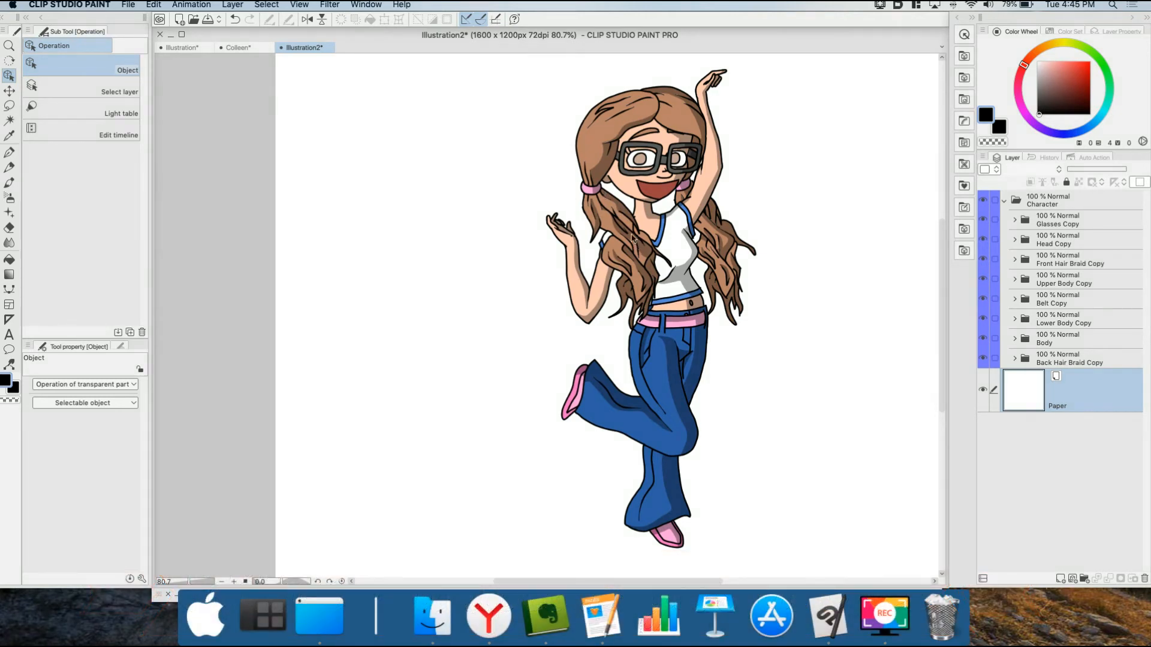
Try moving the Front Hair Braid Copy folder and the Back Hair Braid Copy folder separately with Move layer, undoing each move.
click(1037, 247)
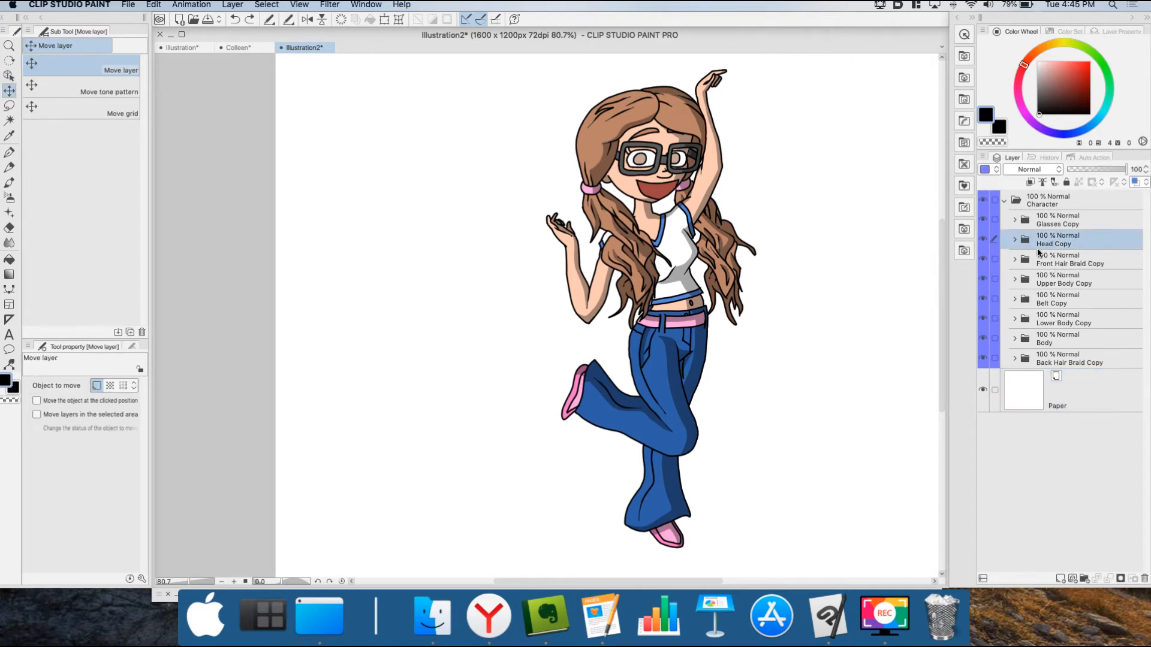
click(1091, 261)
drag(698, 236, 825, 239)
key(super+z)
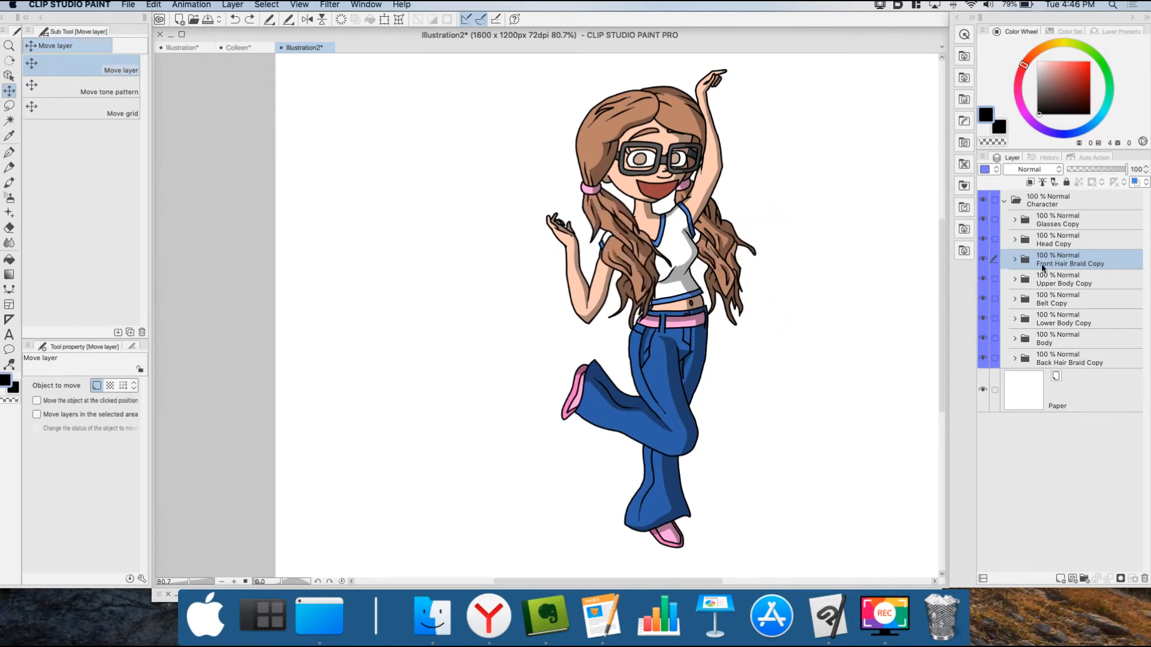
click(1072, 362)
drag(817, 234, 850, 220)
key(super+z)
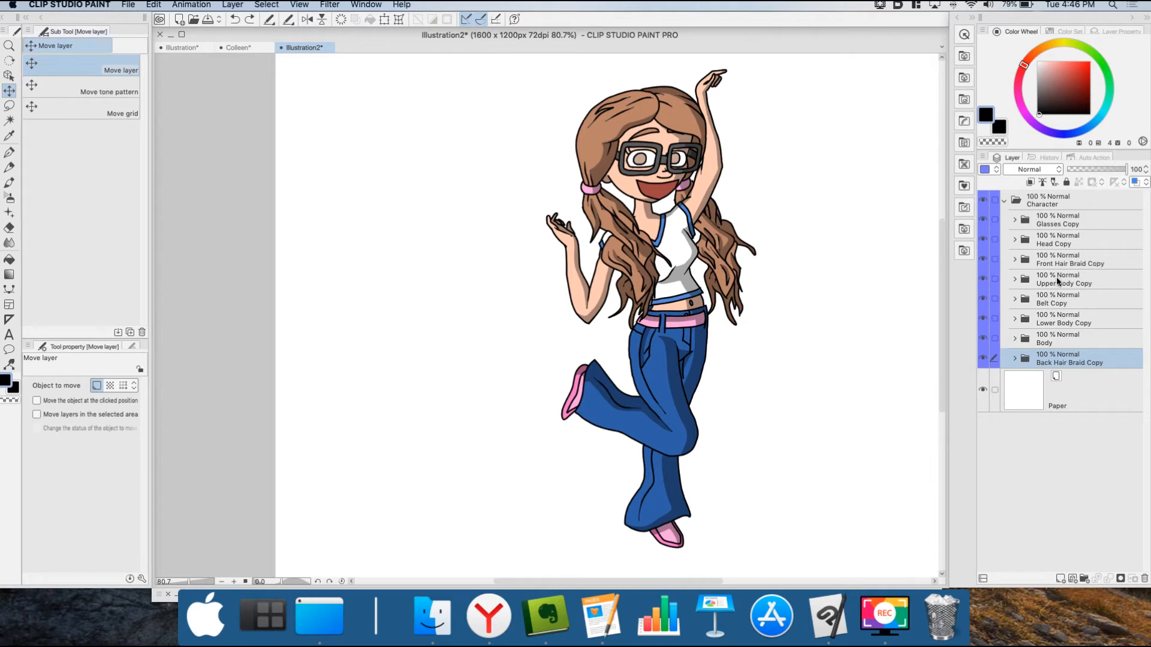
Select both hair braid folders together and bend the braids outward to the right with a 4 by 4 mesh transformation.
super+click(1084, 258)
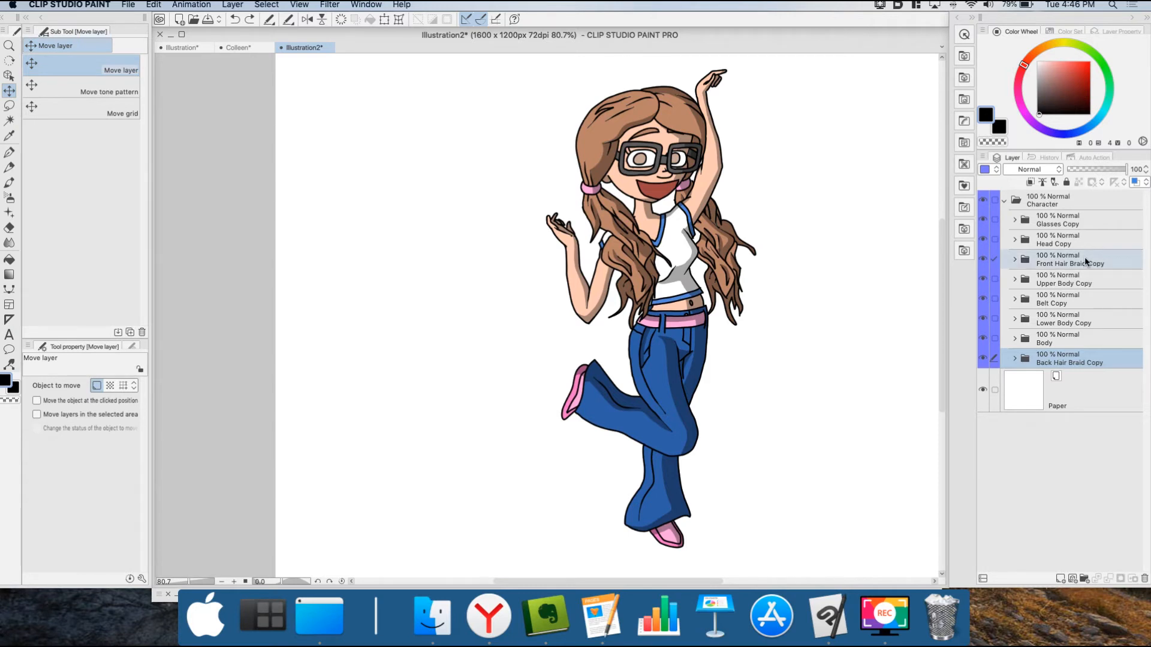
click(400, 21)
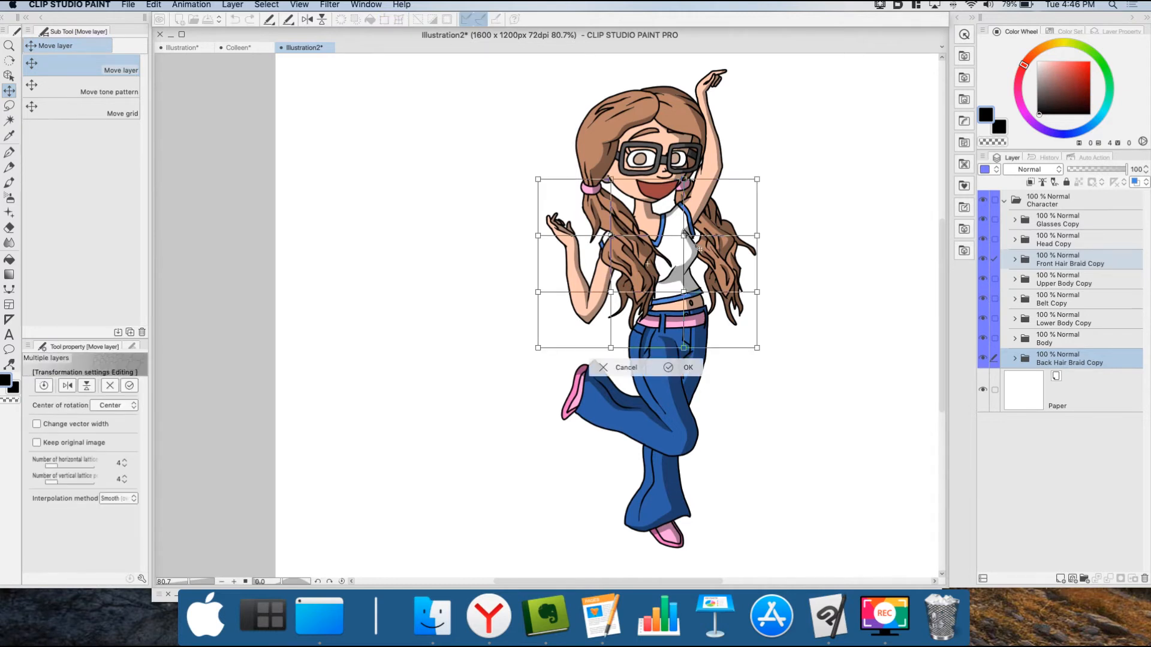
drag(684, 236, 710, 231)
drag(611, 292, 631, 282)
key(Return)
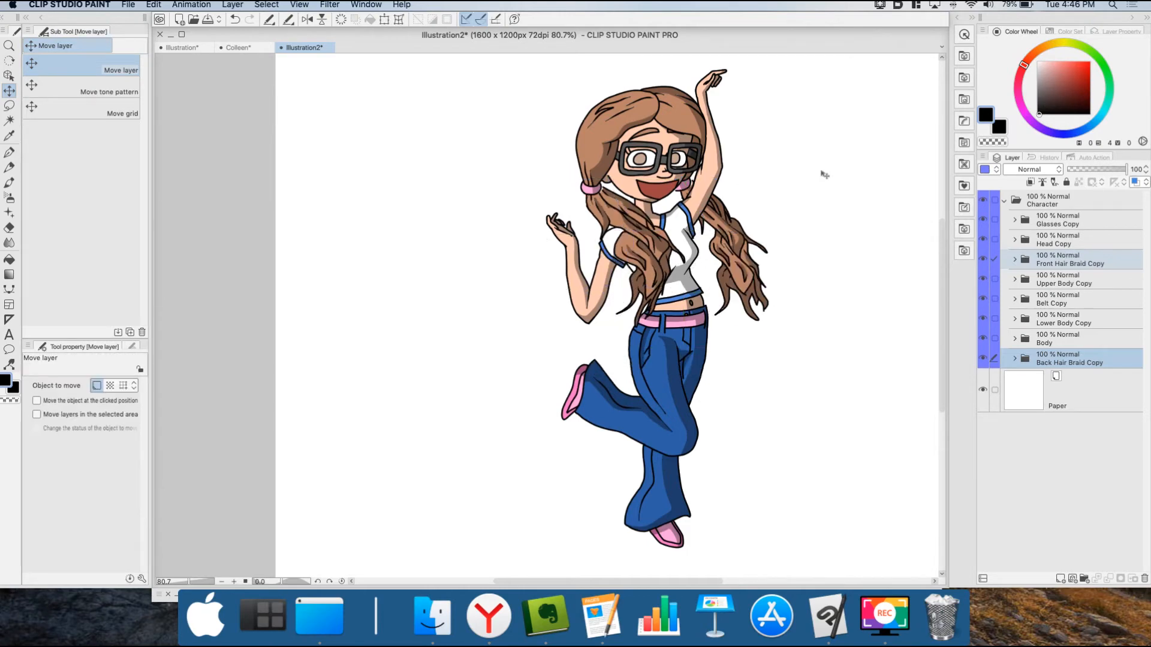
Extend the end point of the front braid's upper outline on Line Art Copy 6 to meet the pink hair tie.
scroll(779, 201, up, 5)
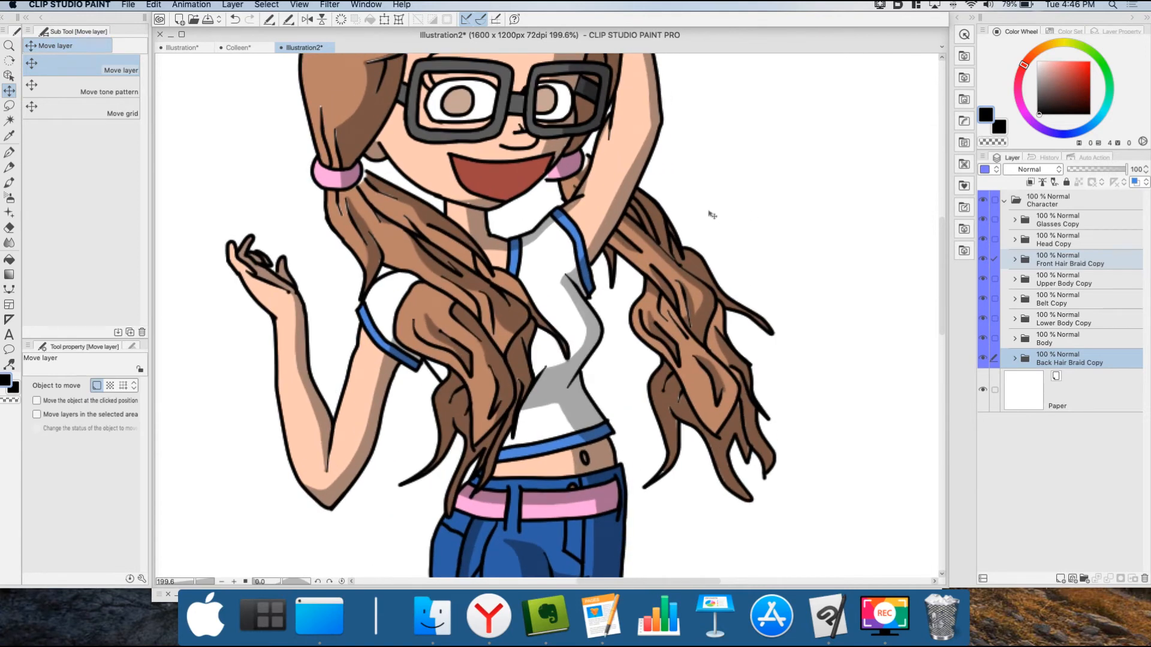
click(9, 76)
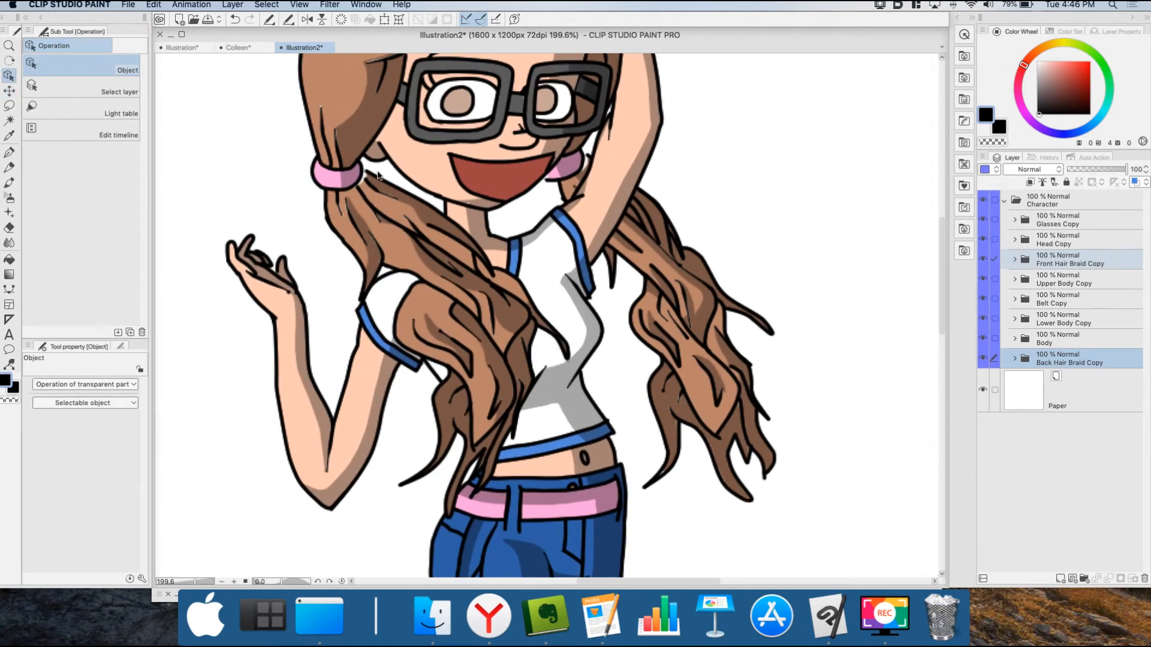
click(414, 200)
drag(424, 202, 435, 195)
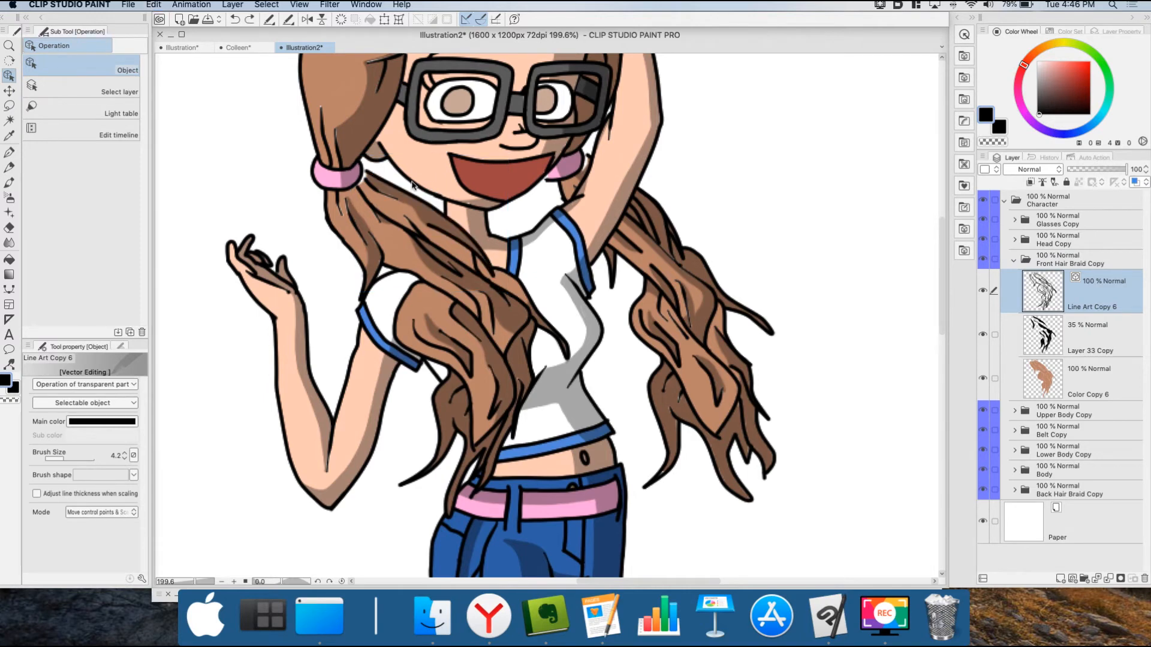
scroll(326, 171, up, 5)
scroll(331, 173, up, 4)
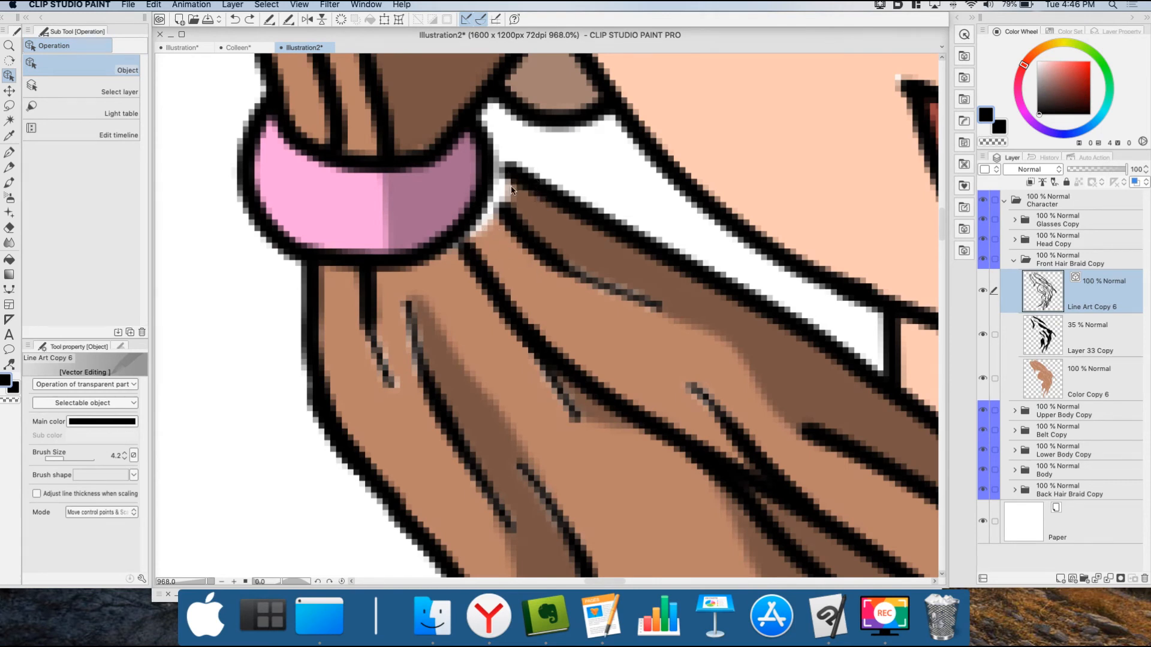
click(543, 190)
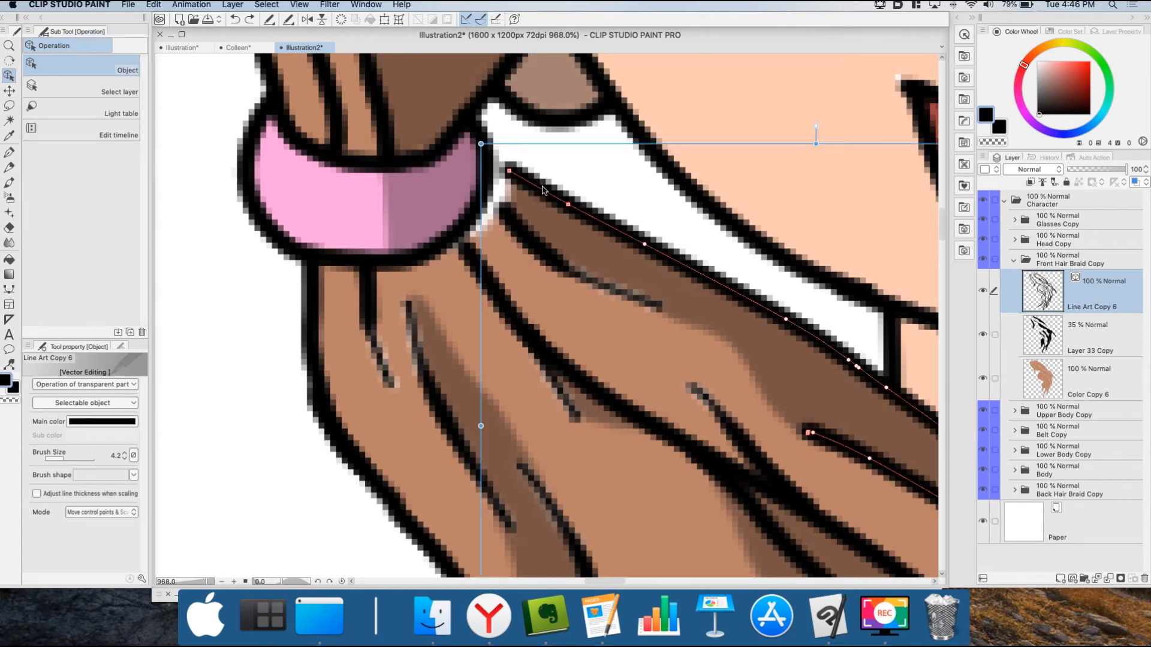
drag(510, 173, 489, 161)
Fill the gap beside the pink hair tie on Color Copy 6 with the sampled light brown, using a 4.2 For effect line pen.
click(554, 307)
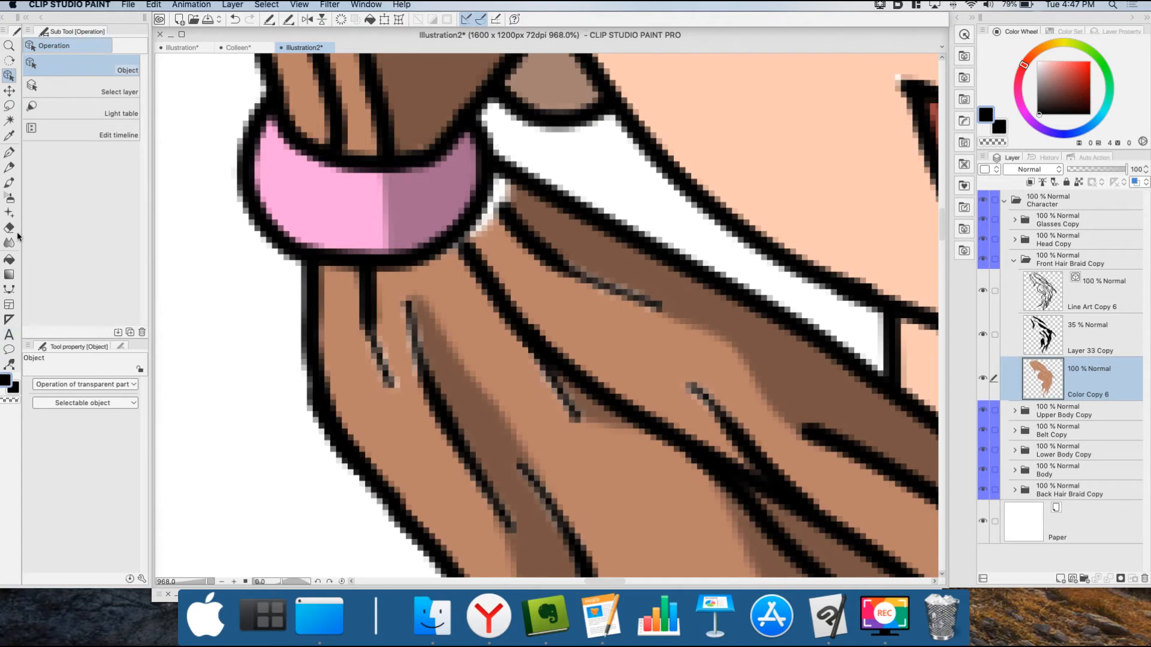
click(10, 137)
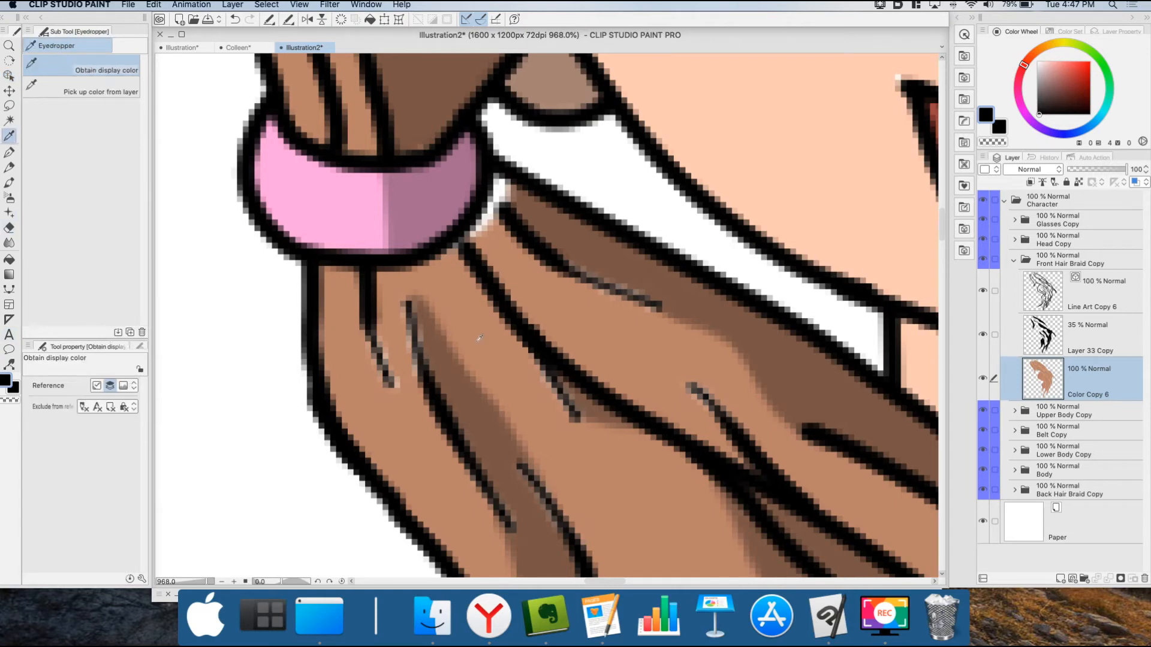
click(477, 313)
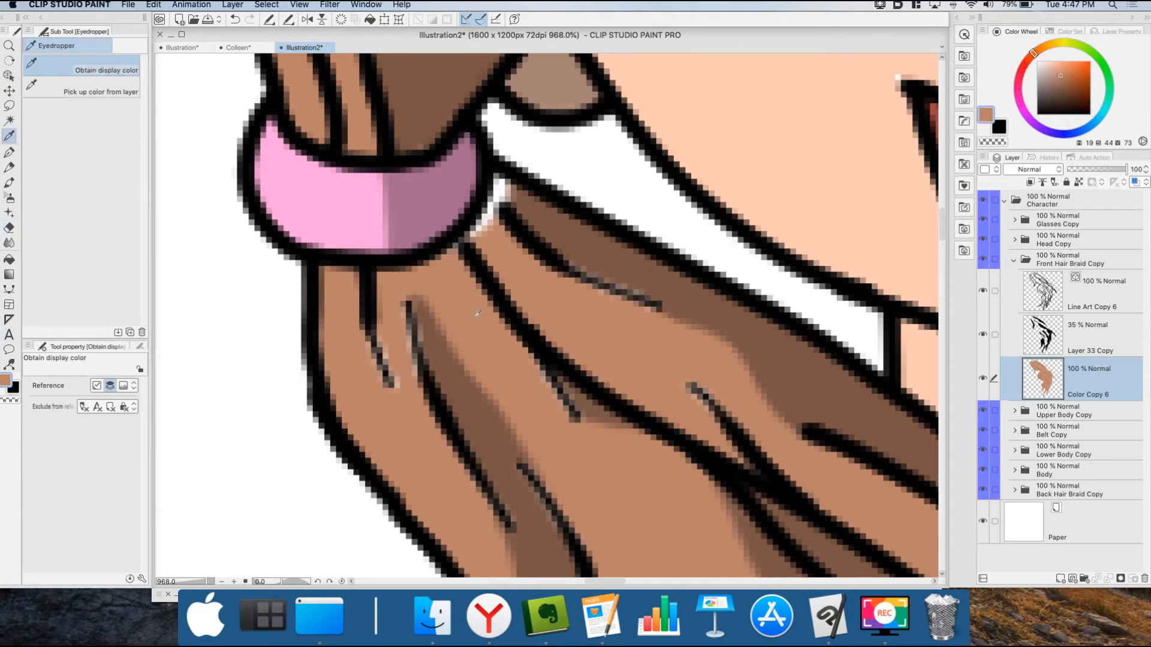
click(9, 152)
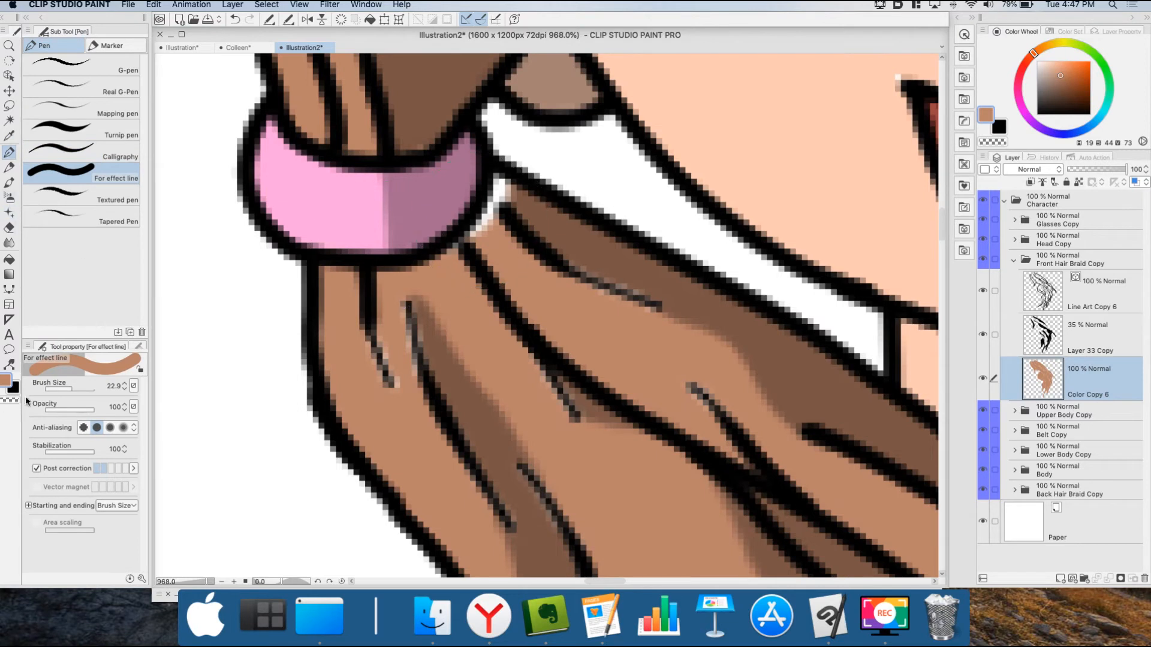
drag(68, 390, 62, 390)
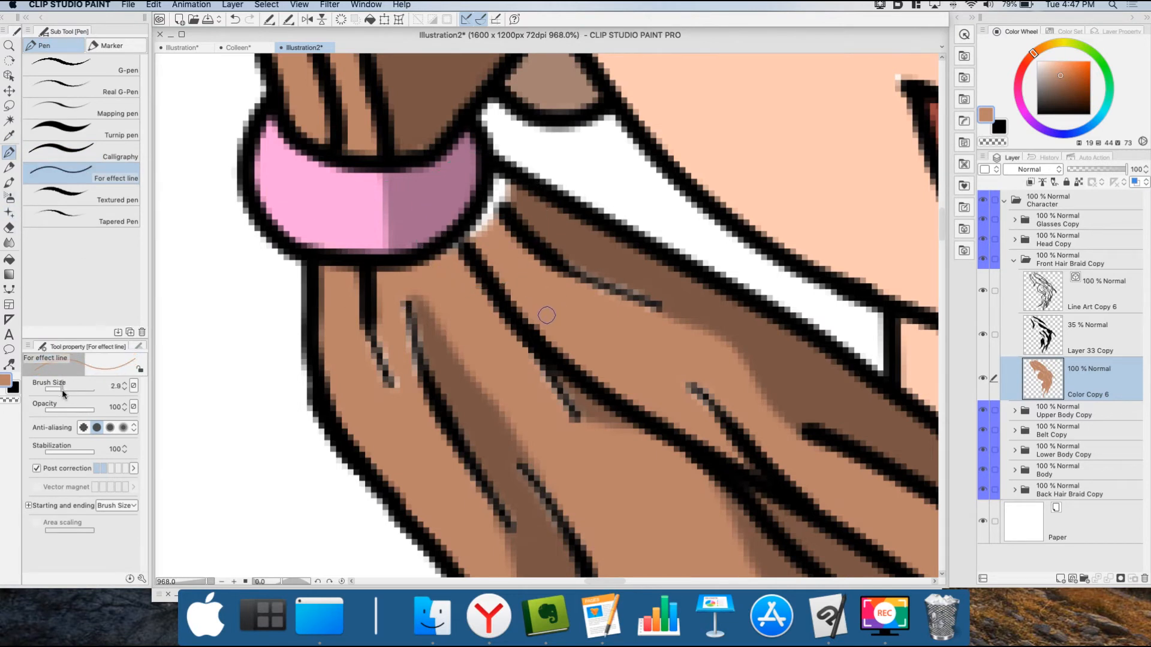
mouse_move(504, 181)
mouse_down()
mouse_move(485, 220)
mouse_move(413, 269)
mouse_up()
scroll(524, 334, down, 10)
scroll(660, 342, up, 6)
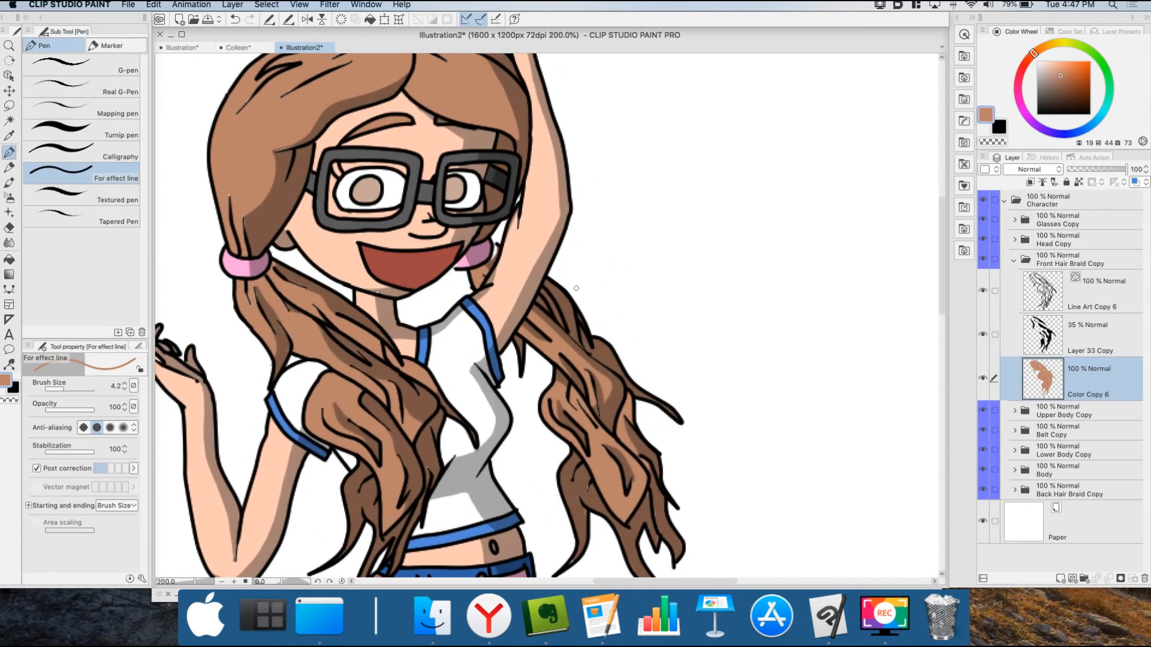
Nudge a control point of the face outline toward the ear to tidy the line there.
click(8, 75)
click(320, 246)
drag(312, 248, 306, 247)
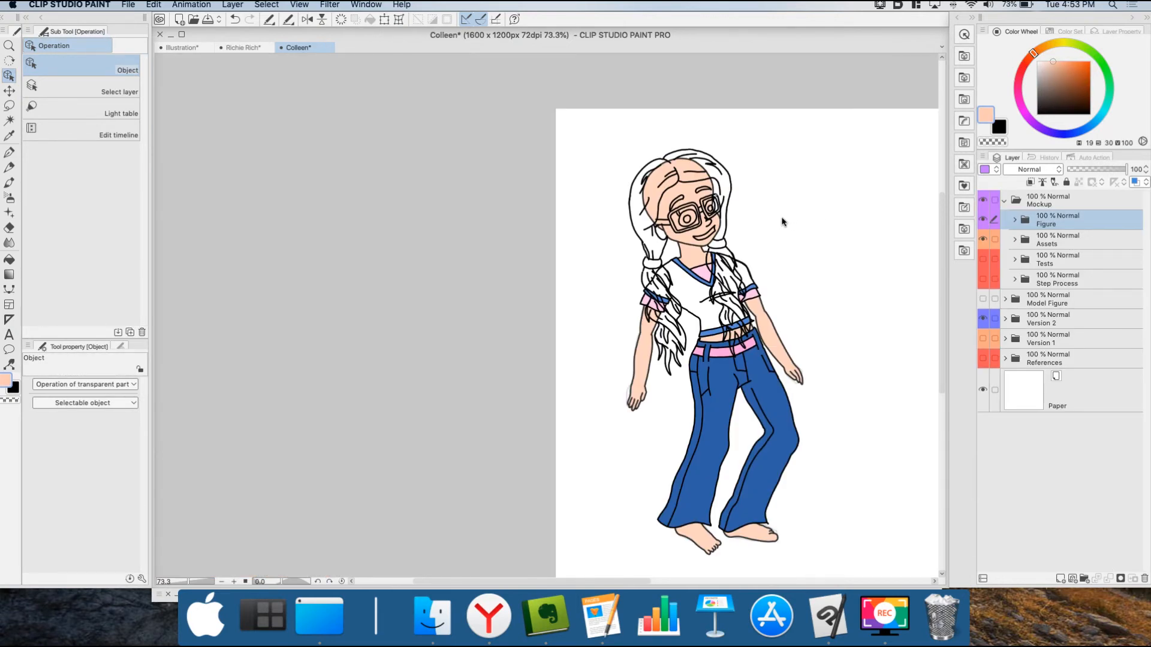
In the Colleen illustration, select the glasses frame and the eye outline in turn to check which layer each is on.
scroll(724, 211, up, 4)
scroll(721, 206, up, 2)
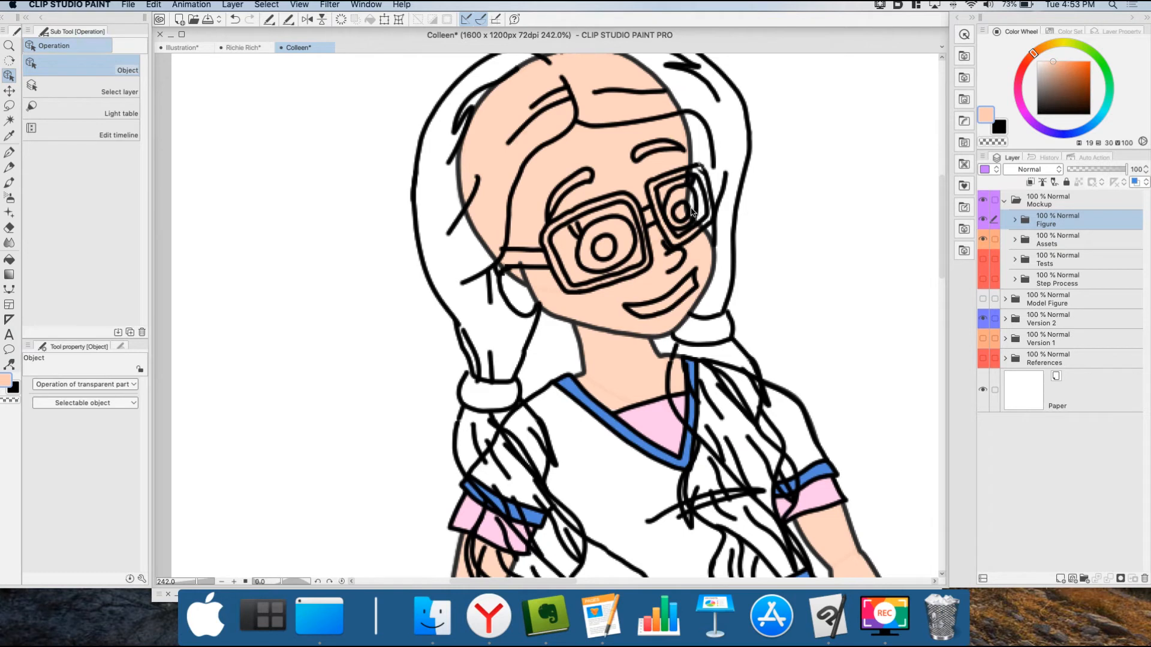
click(615, 195)
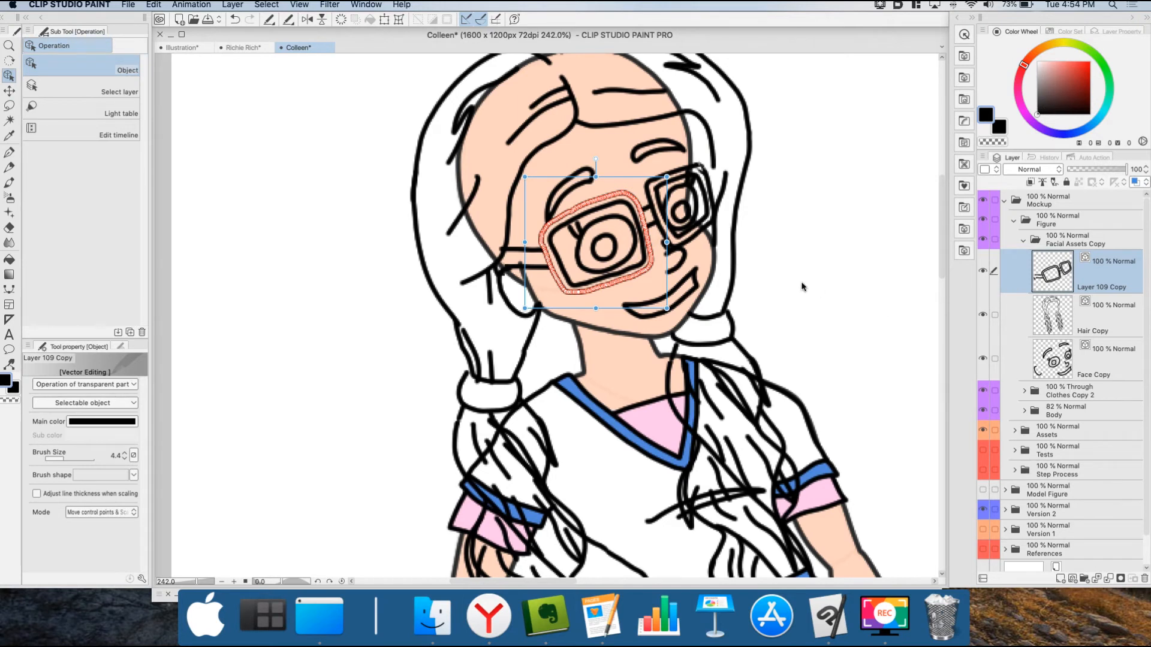
click(620, 220)
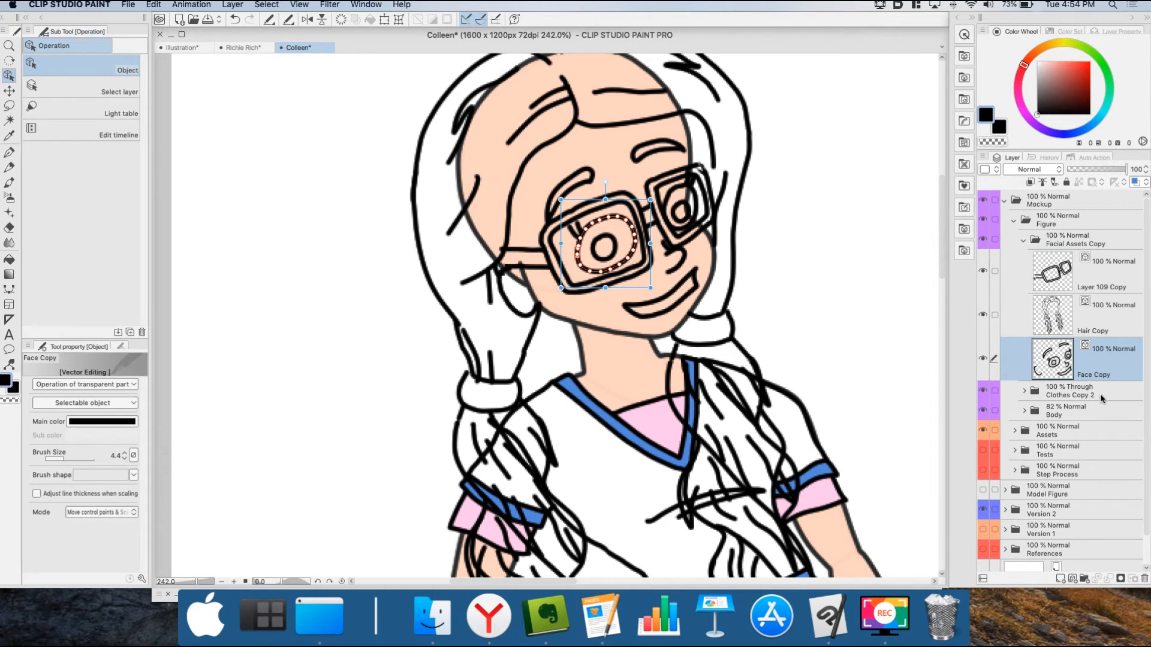
Lasso the glasses and eyes, and select the Layer 109 Copy and Face Copy layers together.
click(1109, 287)
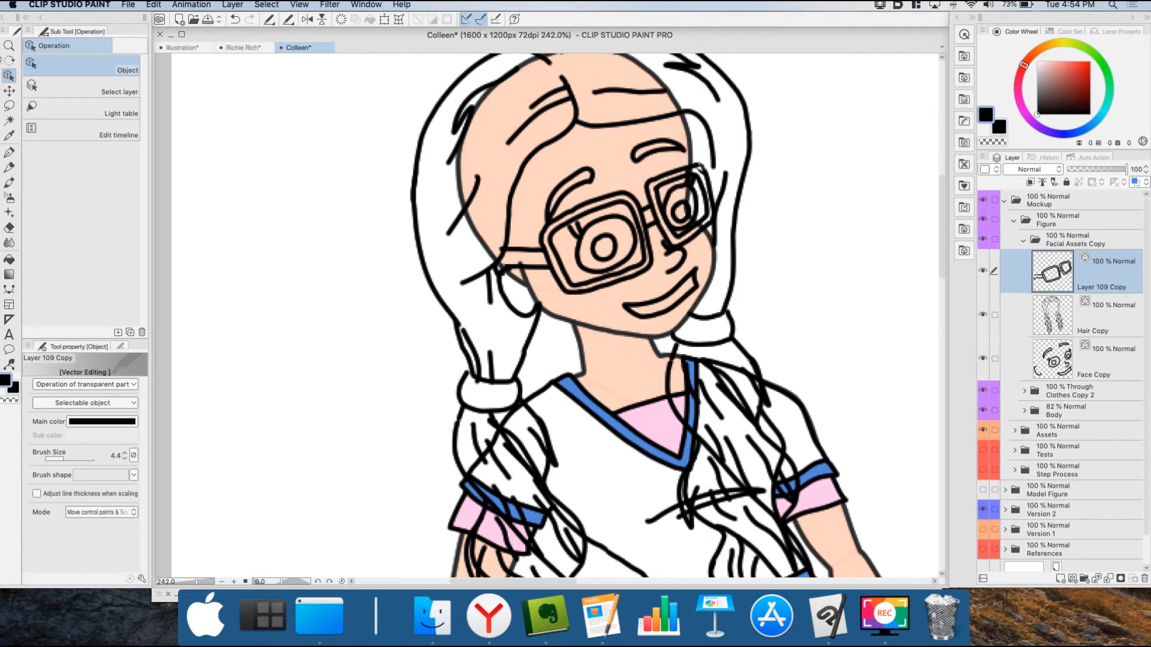
click(8, 108)
mouse_move(552, 278)
mouse_down()
mouse_move(545, 220)
mouse_move(657, 166)
mouse_move(709, 165)
mouse_move(713, 223)
mouse_move(675, 243)
mouse_up()
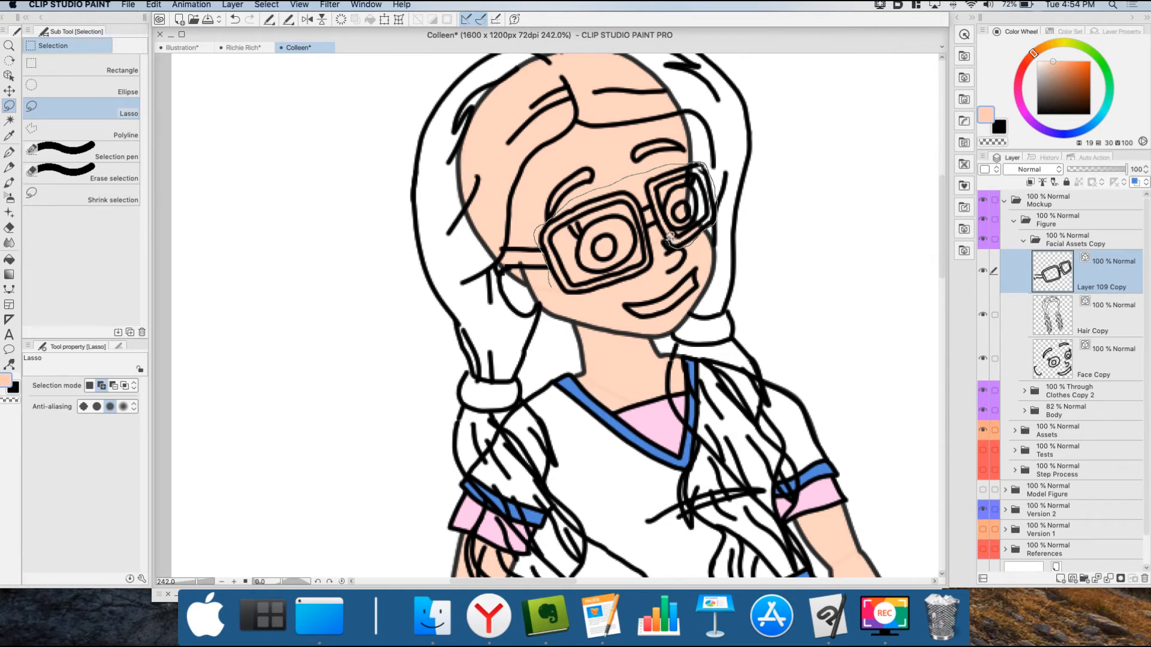
mouse_move(660, 241)
mouse_down()
mouse_move(632, 281)
mouse_move(550, 293)
mouse_up()
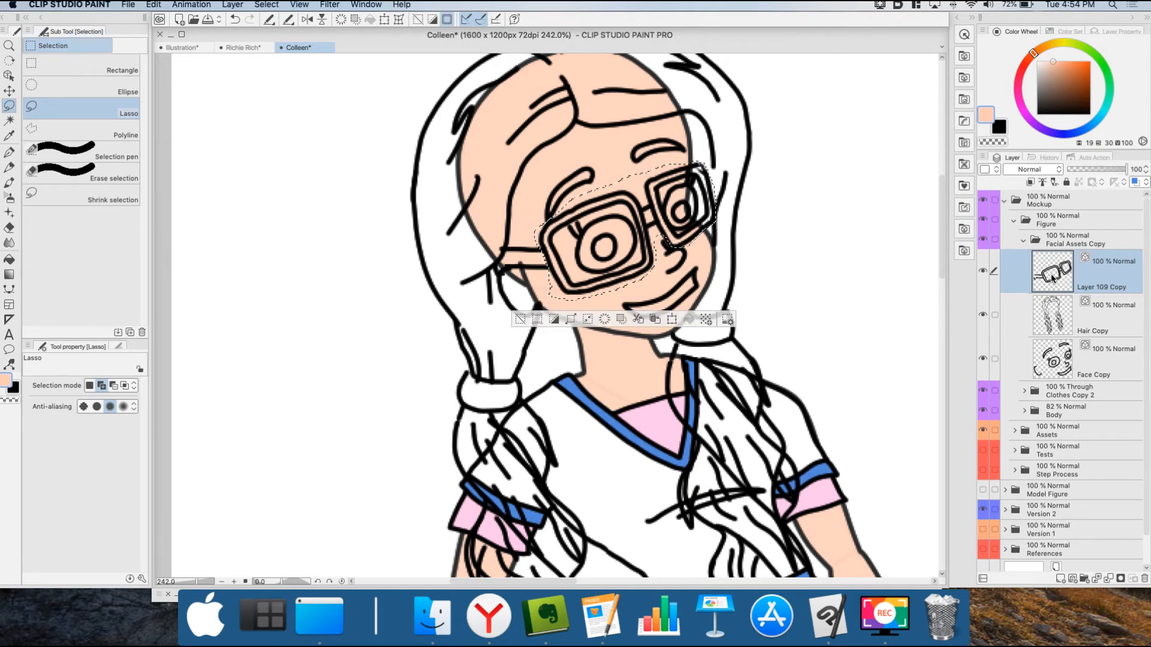
super+click(1097, 360)
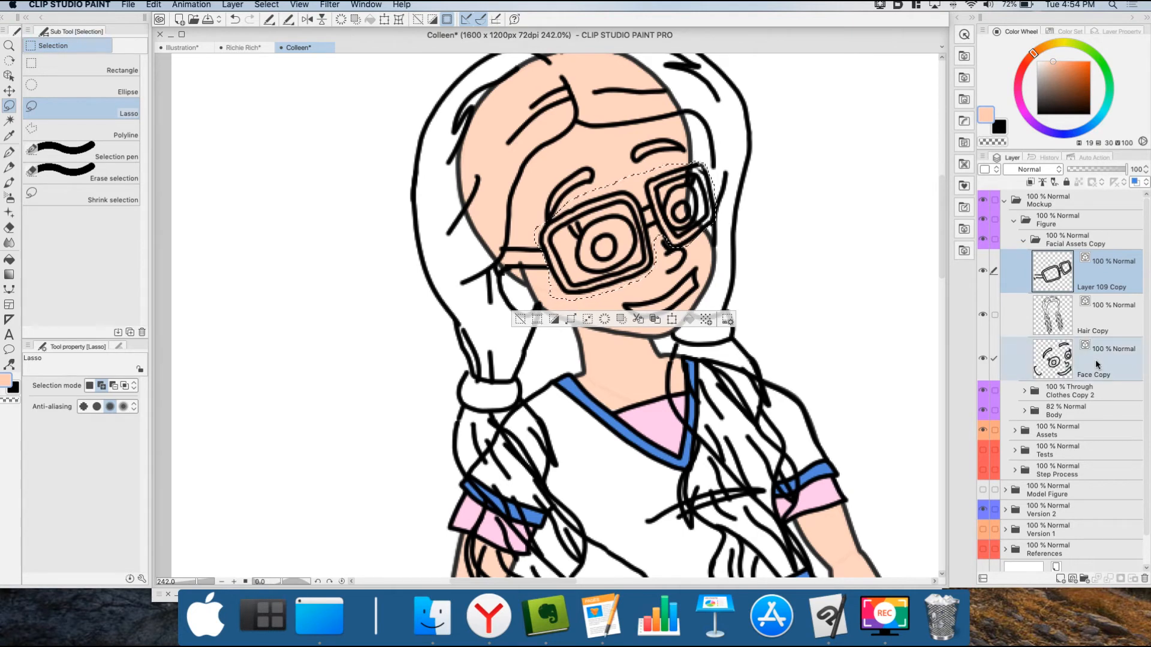
Scale the selected glasses and eyes to 86 percent, reposition them on the face, and clear the selection.
click(383, 23)
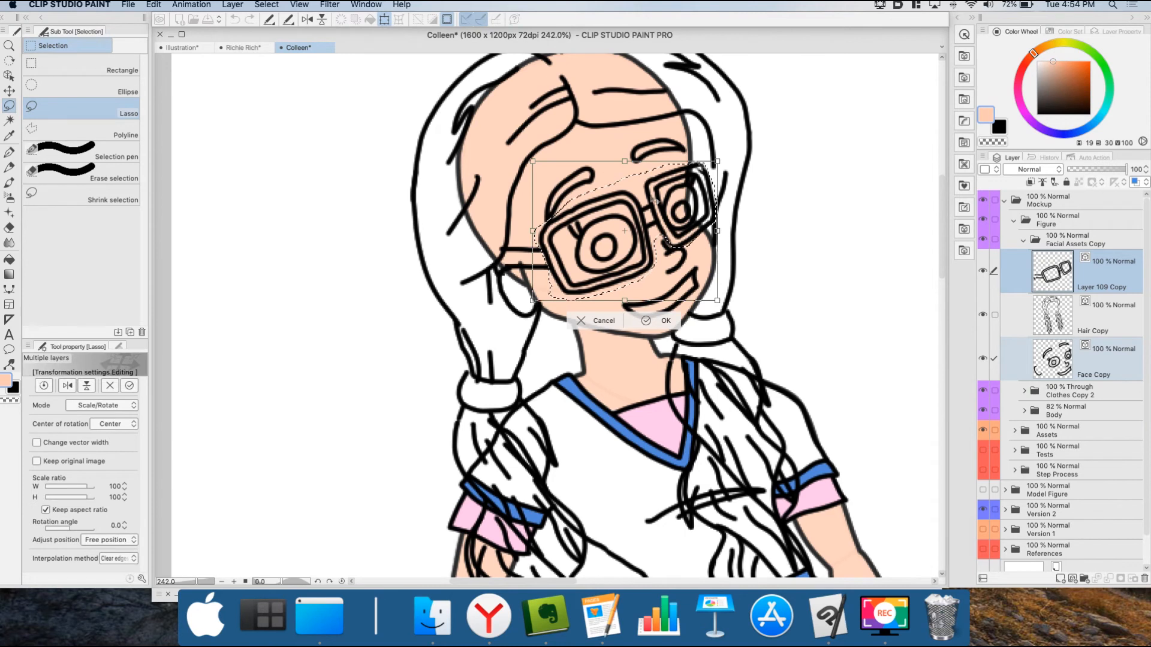
drag(714, 164, 693, 180)
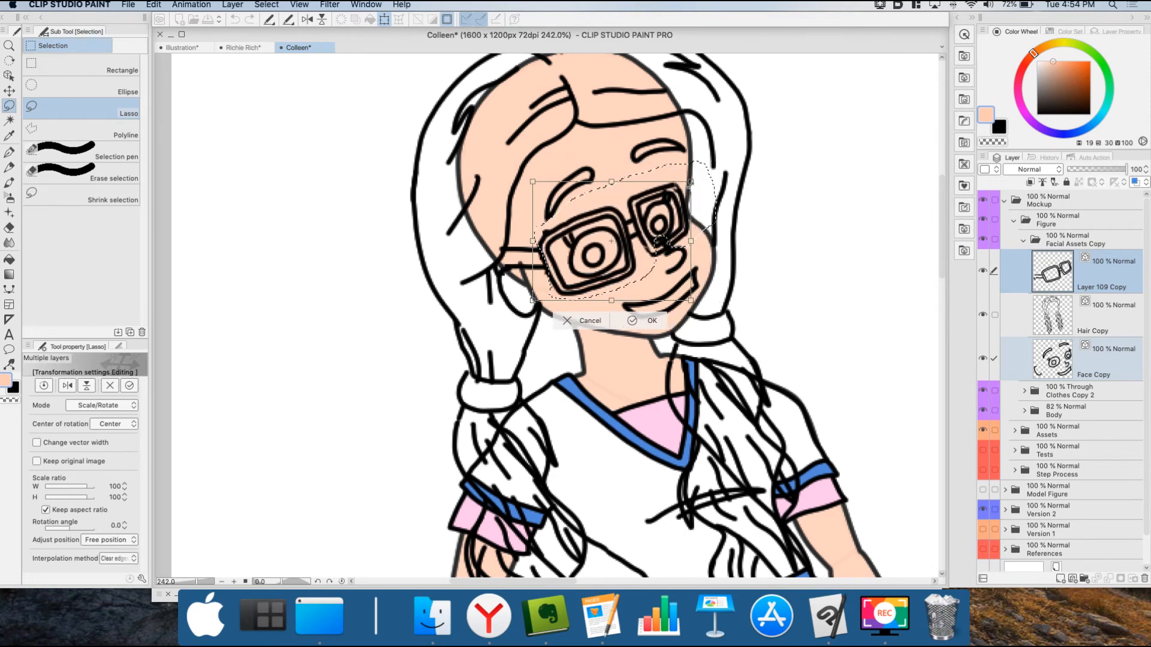
drag(666, 214, 677, 205)
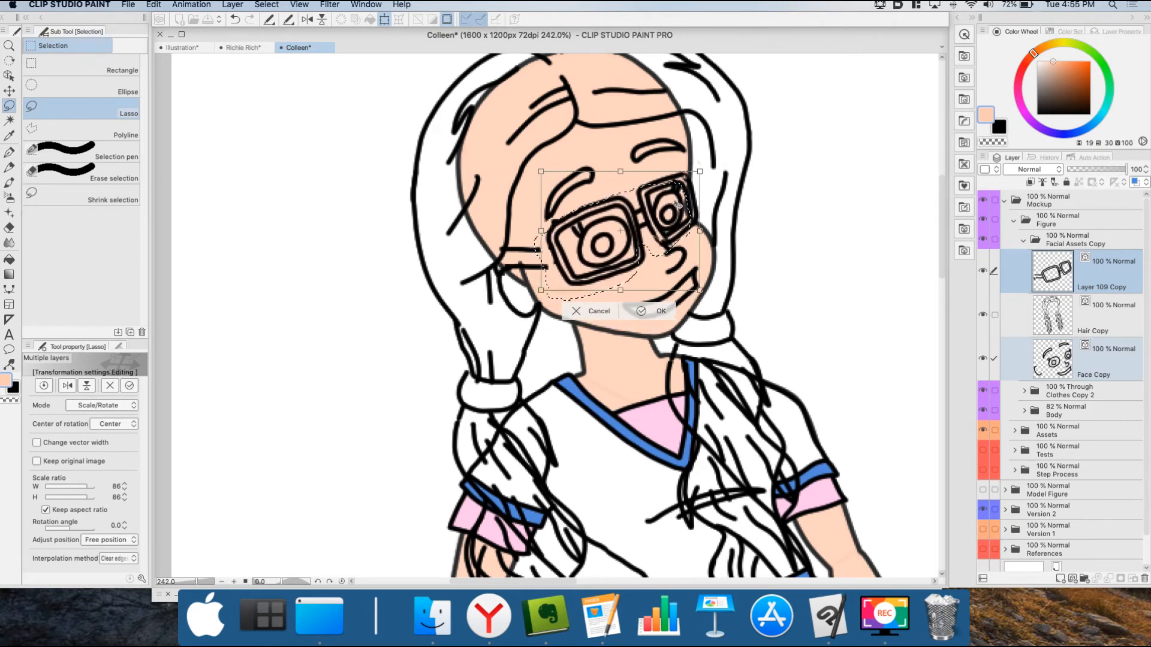
click(656, 312)
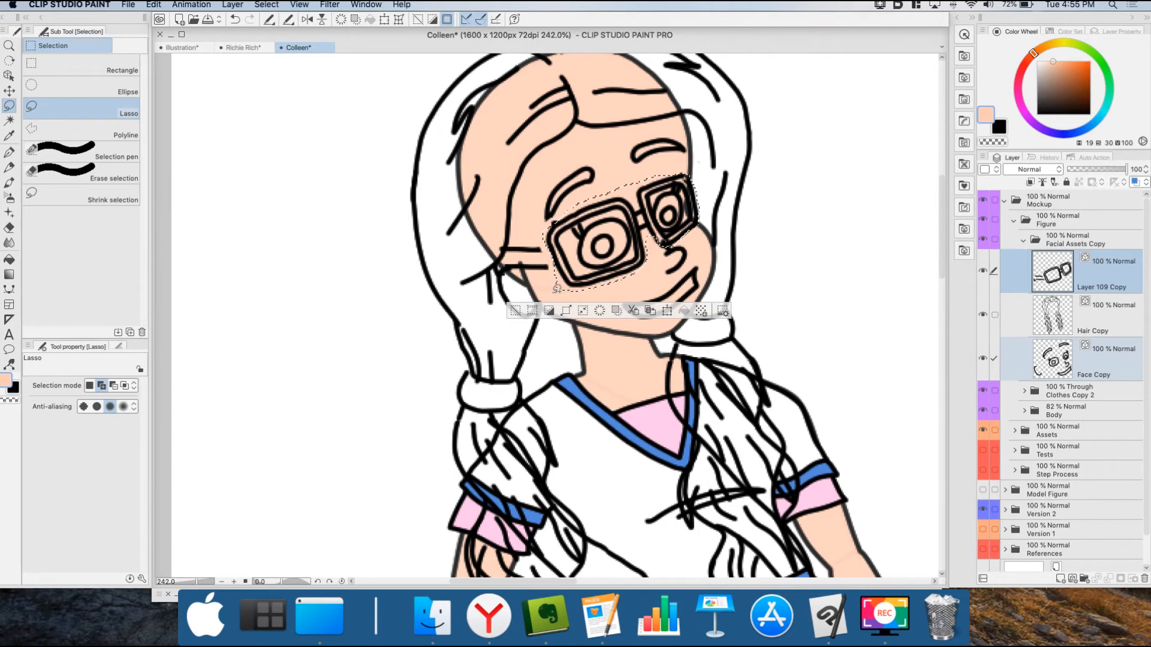
click(514, 312)
Erase the stray line end sticking out at the upper outer corner of the larger lens on Face Copy with the Rough vector eraser.
scroll(608, 237, up, 6)
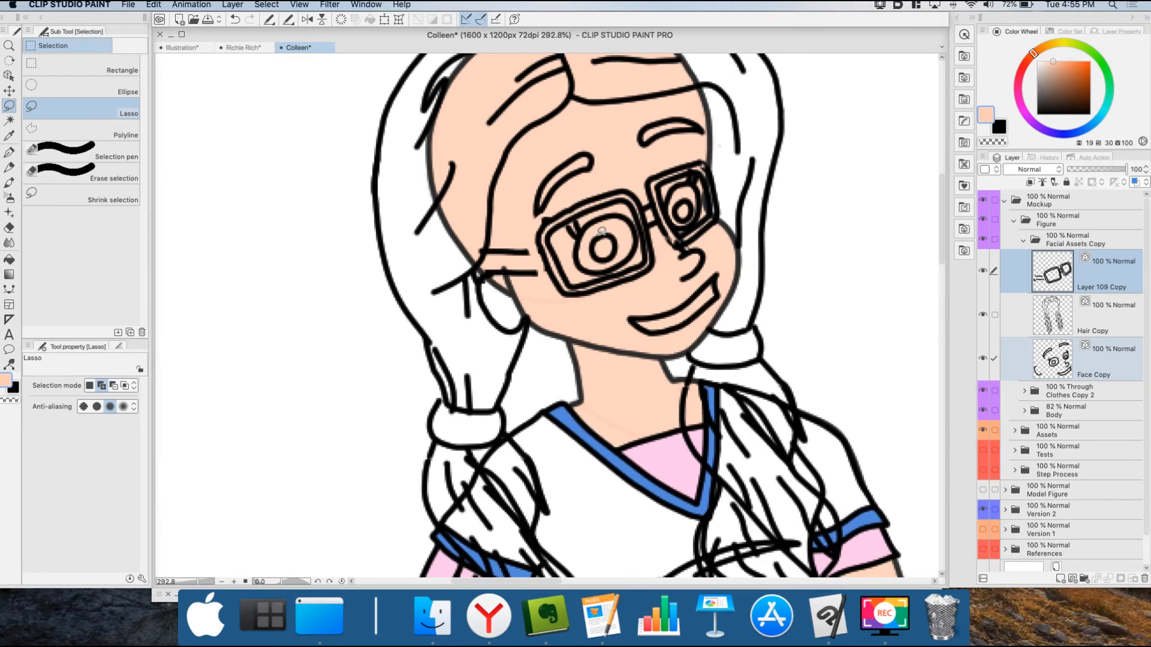
key(o)
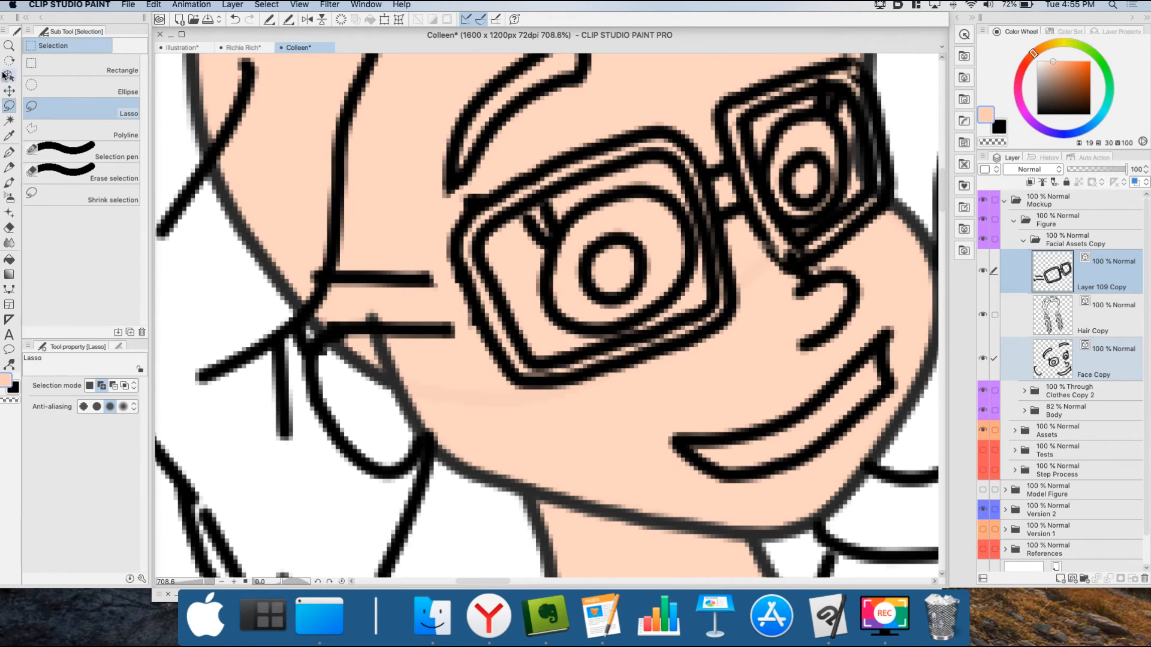
click(483, 203)
scroll(494, 191, up, 2)
click(487, 199)
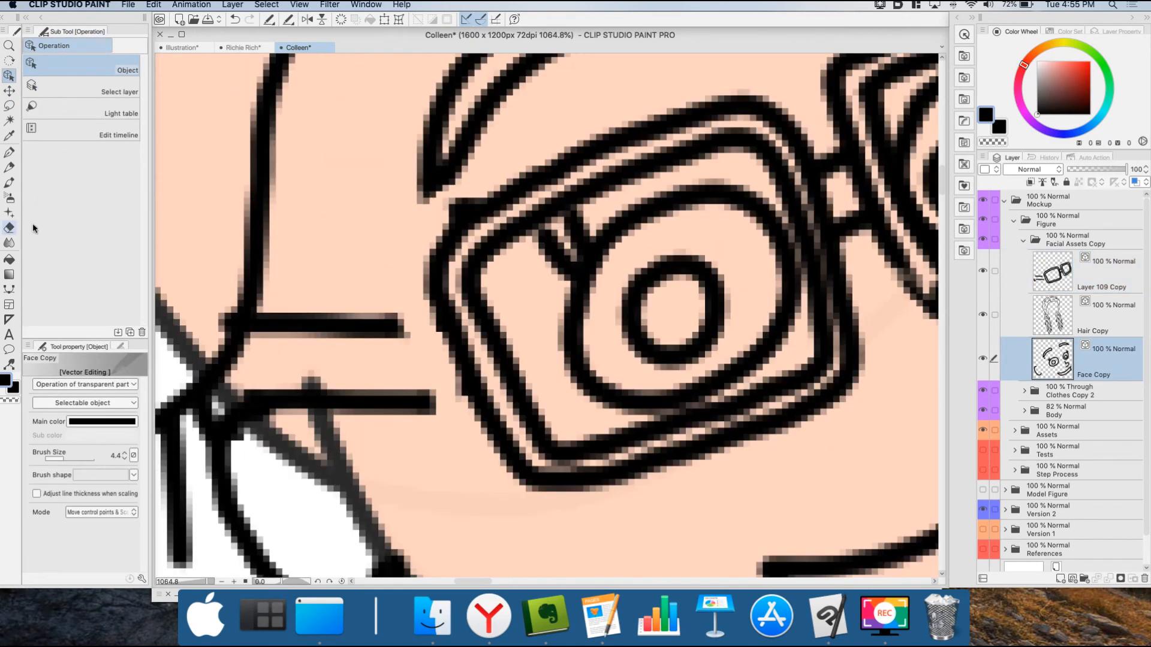
key(e)
drag(460, 216, 472, 206)
scroll(491, 193, down, 2)
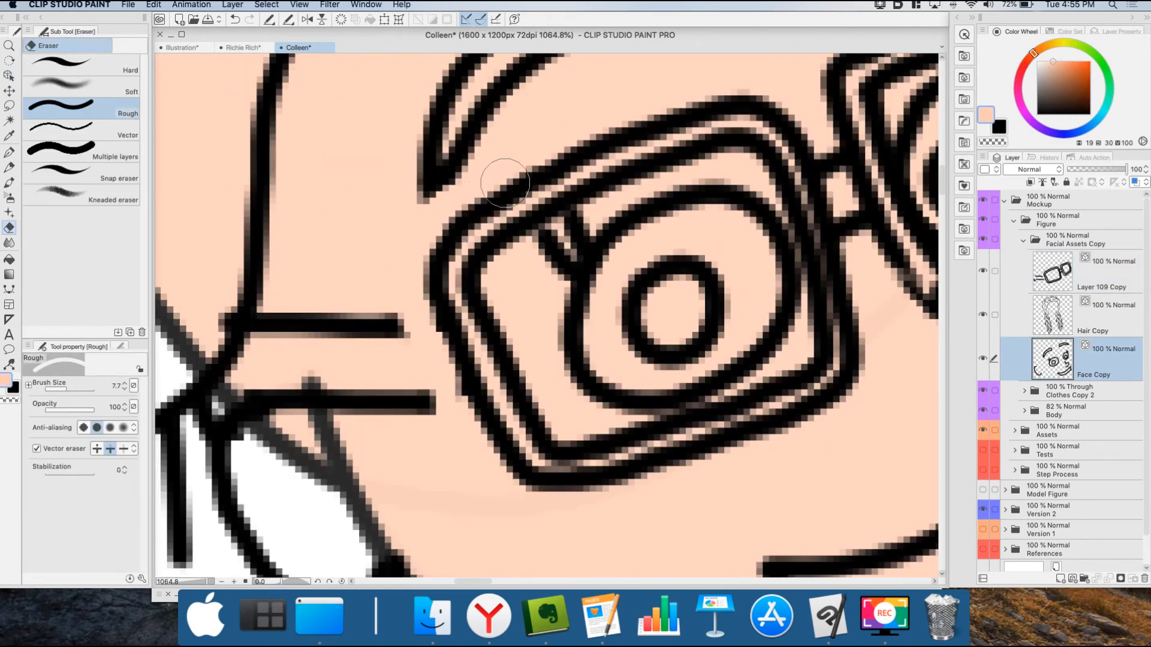
Extend the end points of the glasses' temple arm lines on Layer 109 Copy to meet the lens frame.
scroll(490, 311, down, 1)
key(o)
click(490, 311)
drag(491, 310, 492, 313)
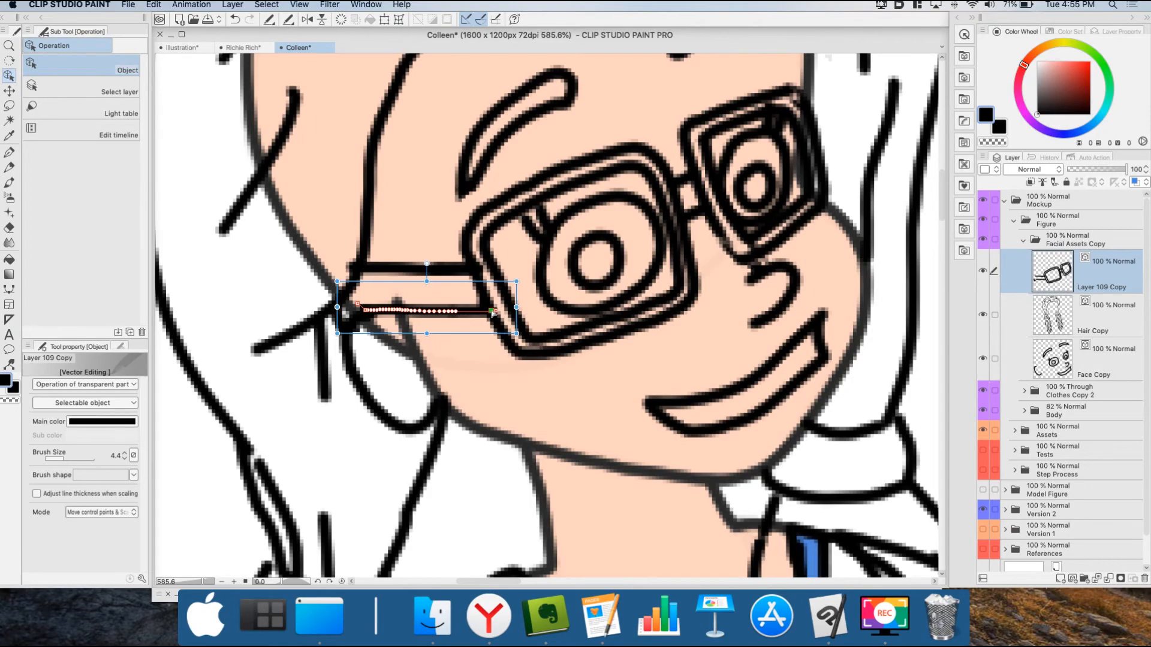
scroll(491, 312, down, 5)
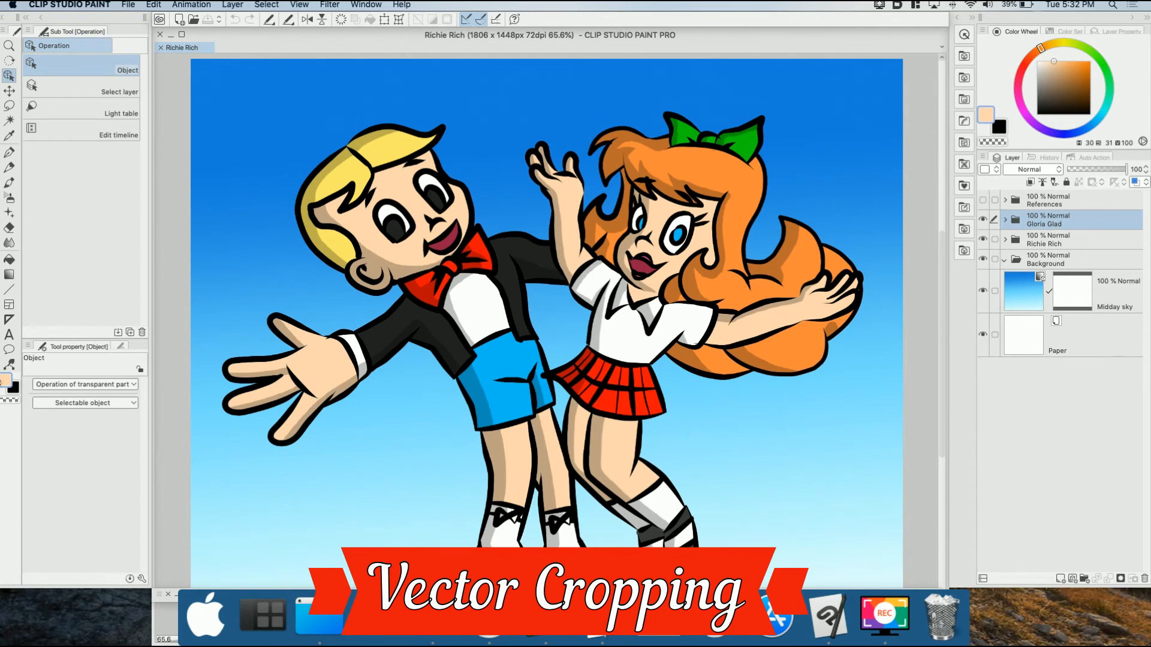
Try cropping the Richie Rich folder by drawing a rectangle frame over the boy's head and moving the folder into the frame folder.
click(9, 304)
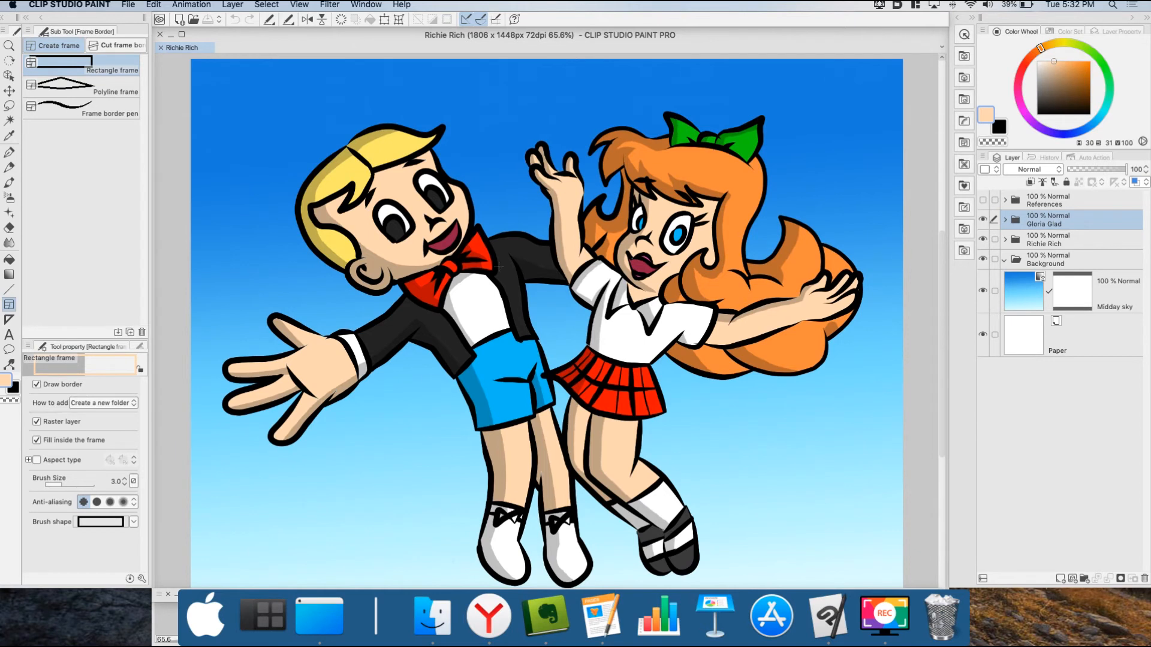
click(1075, 205)
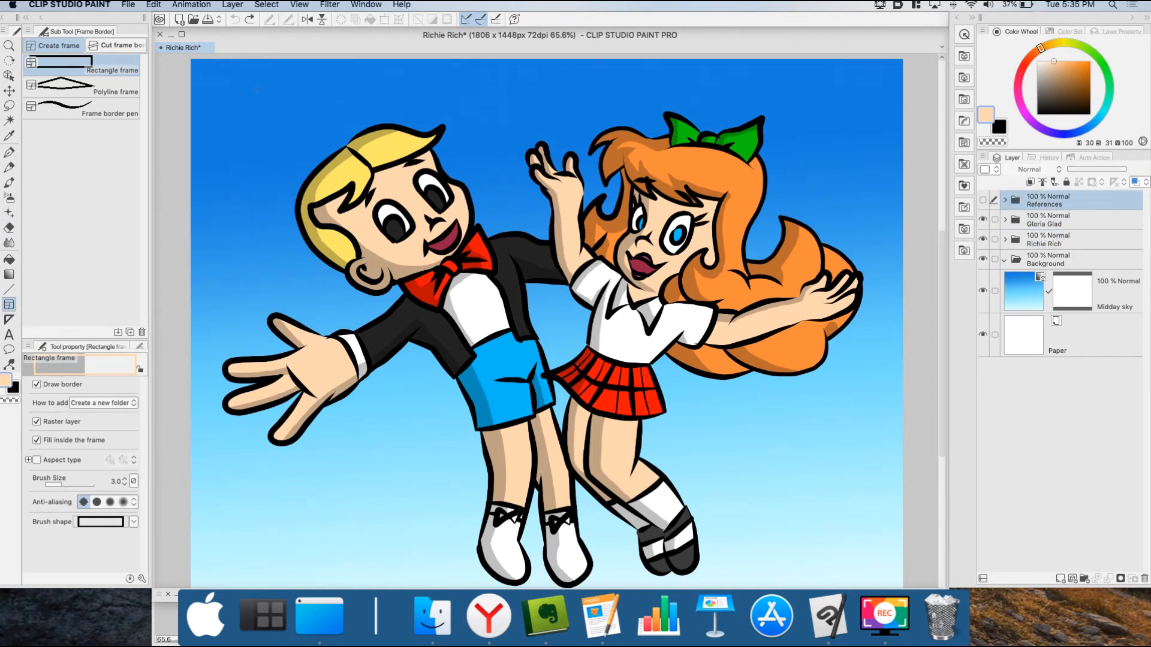
drag(264, 97, 511, 312)
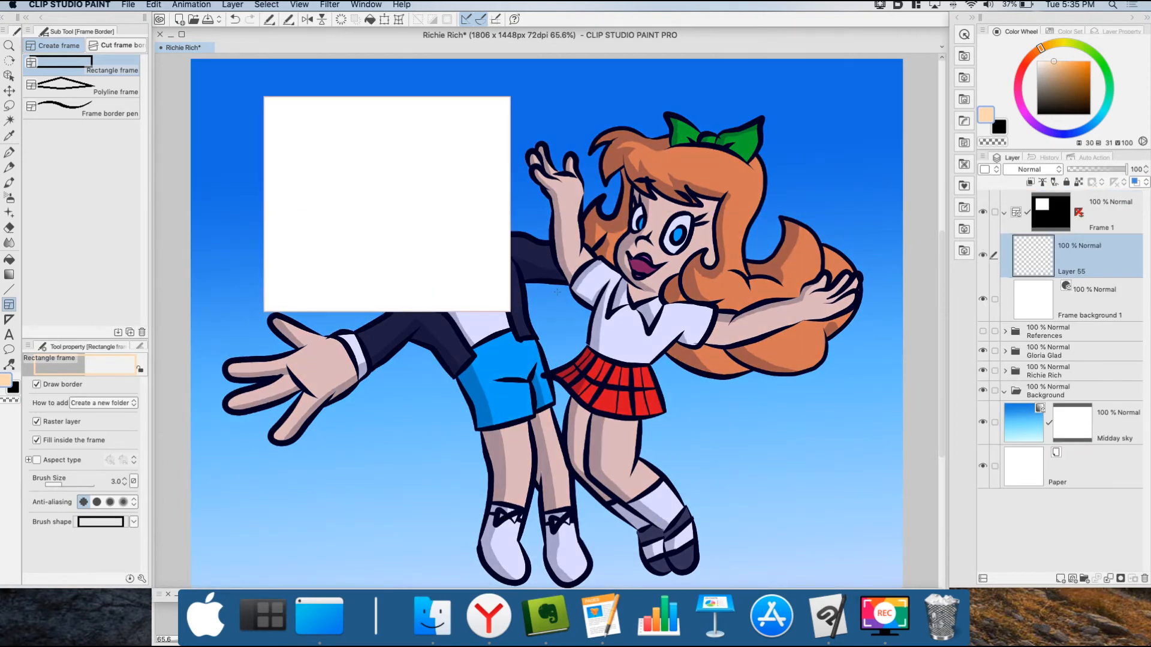
click(1036, 376)
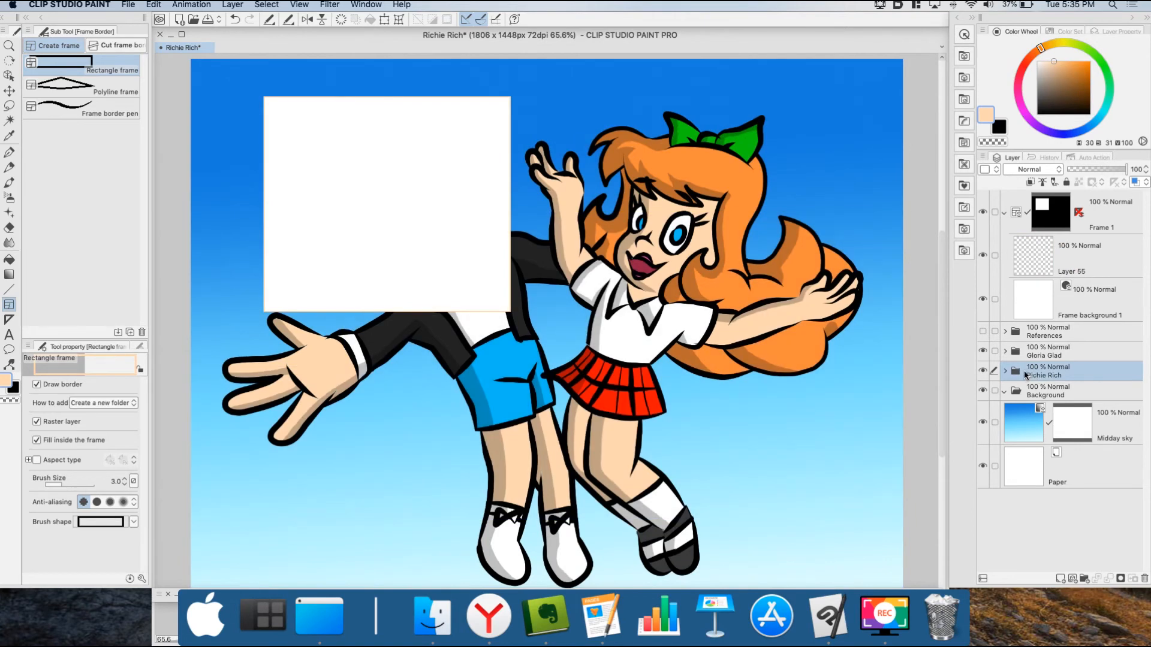
drag(1026, 364, 1050, 233)
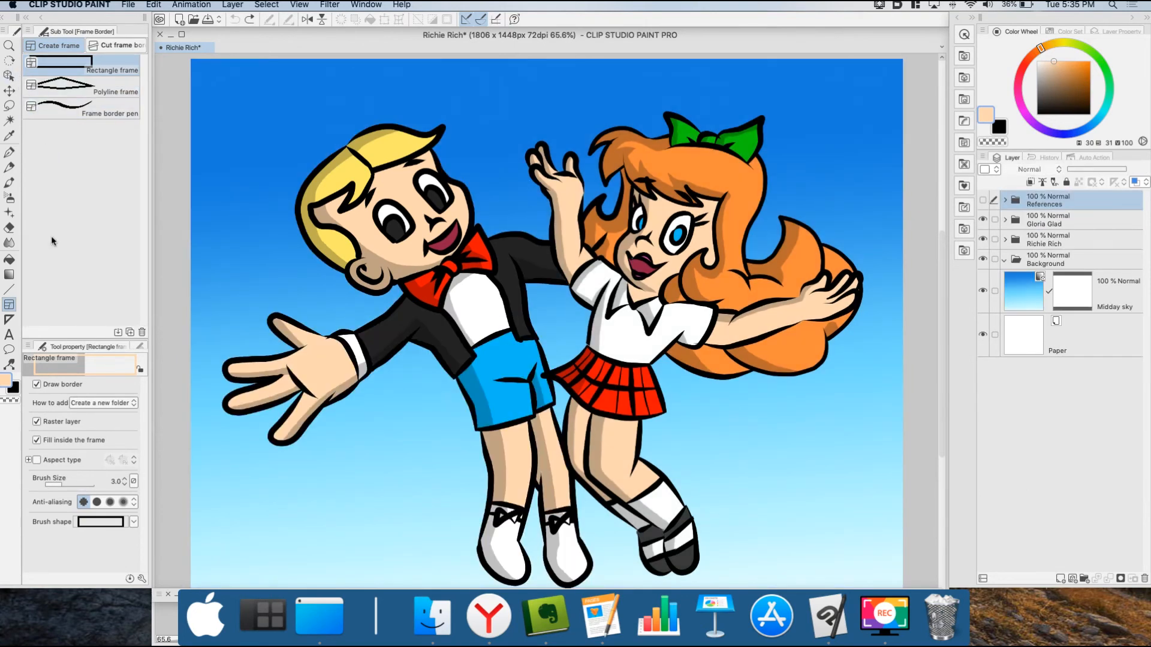
Crop the Richie Rich folder to a rectangular selection around the boy's head by clearing everything outside it, and deselect.
click(10, 107)
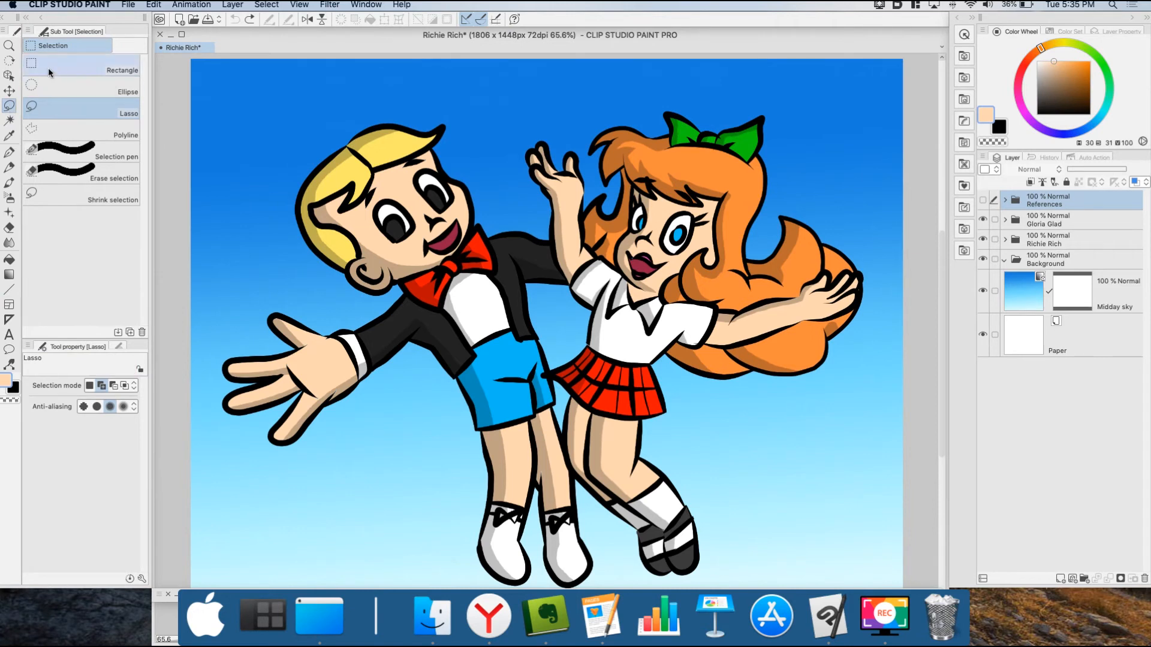
click(69, 65)
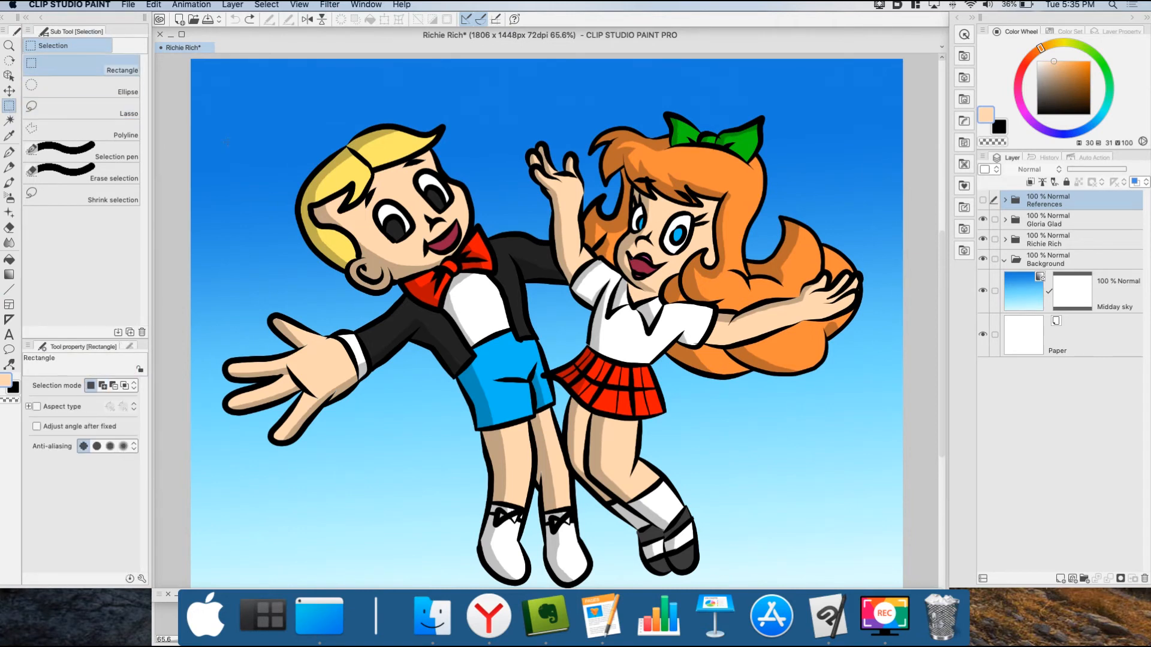
drag(265, 98, 502, 299)
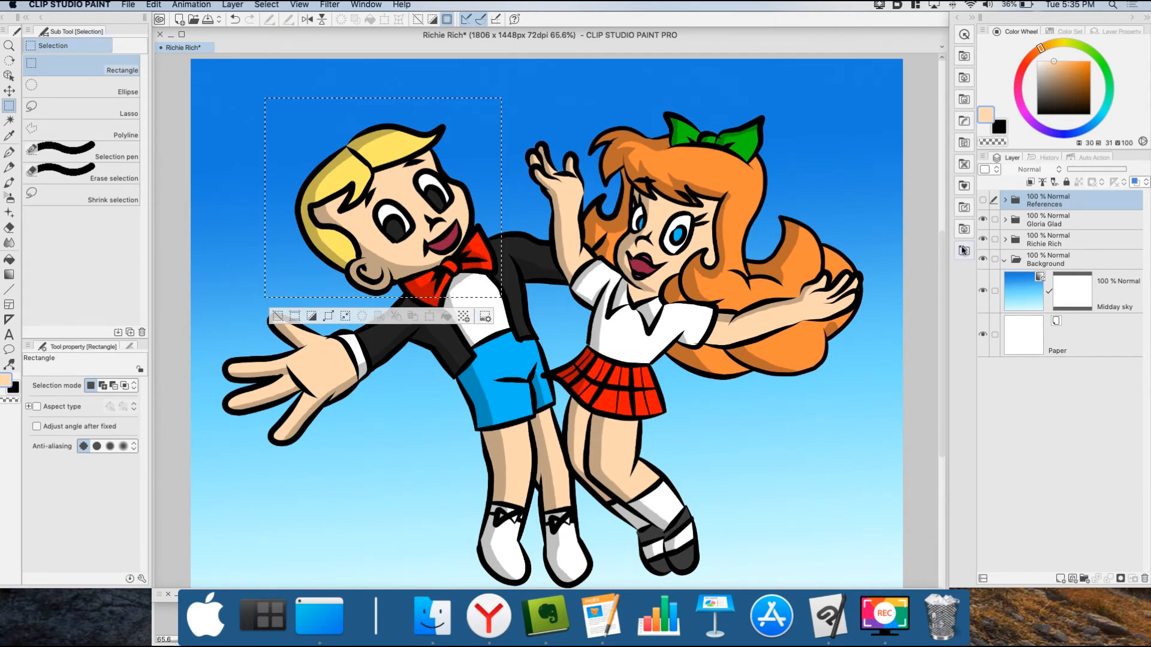
click(1058, 243)
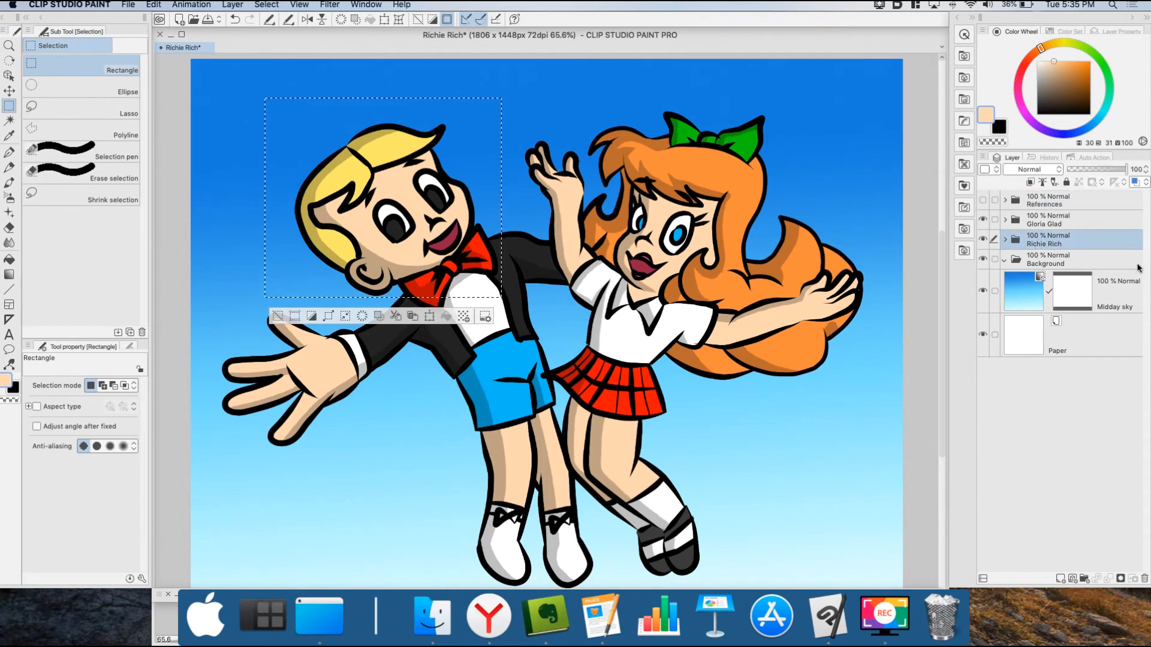
click(379, 319)
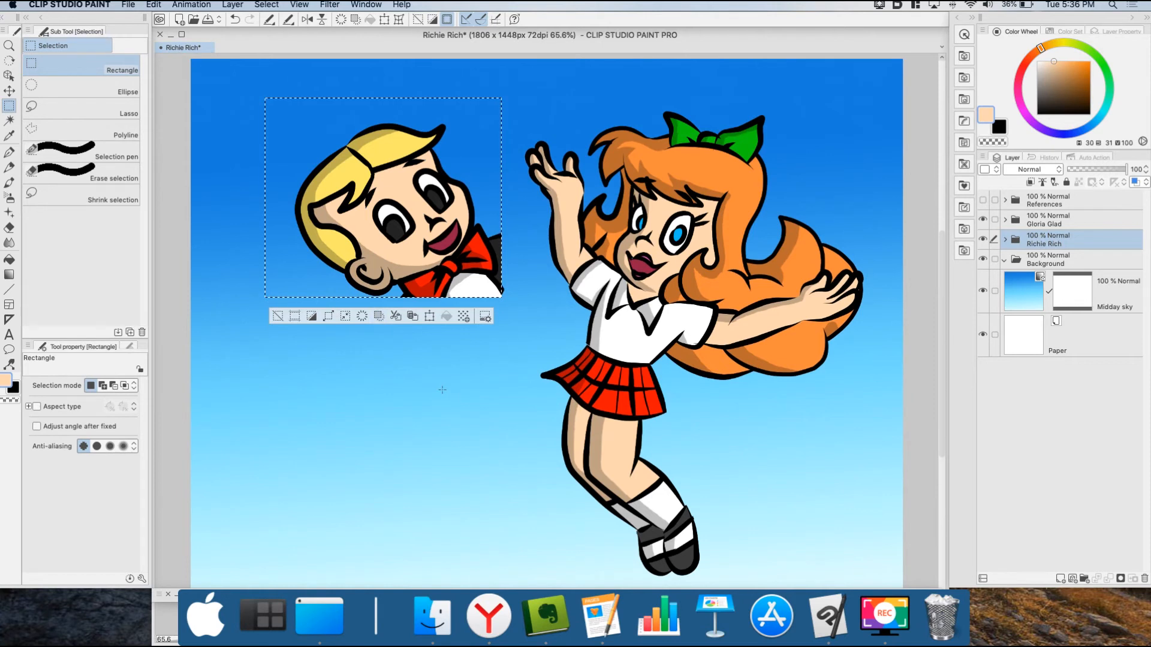
key(ctrl+d)
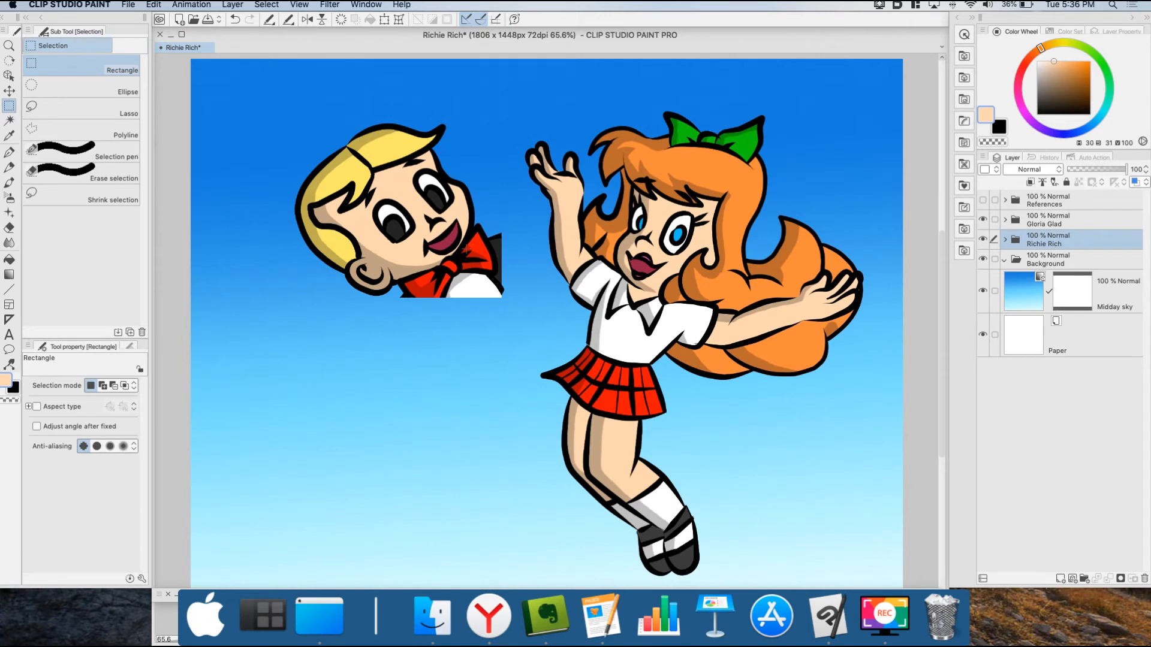
Undo the deselection and the clearing of the Richie Rich artwork outside the rectangular selection.
key(ctrl+z)
key(ctrl+z)
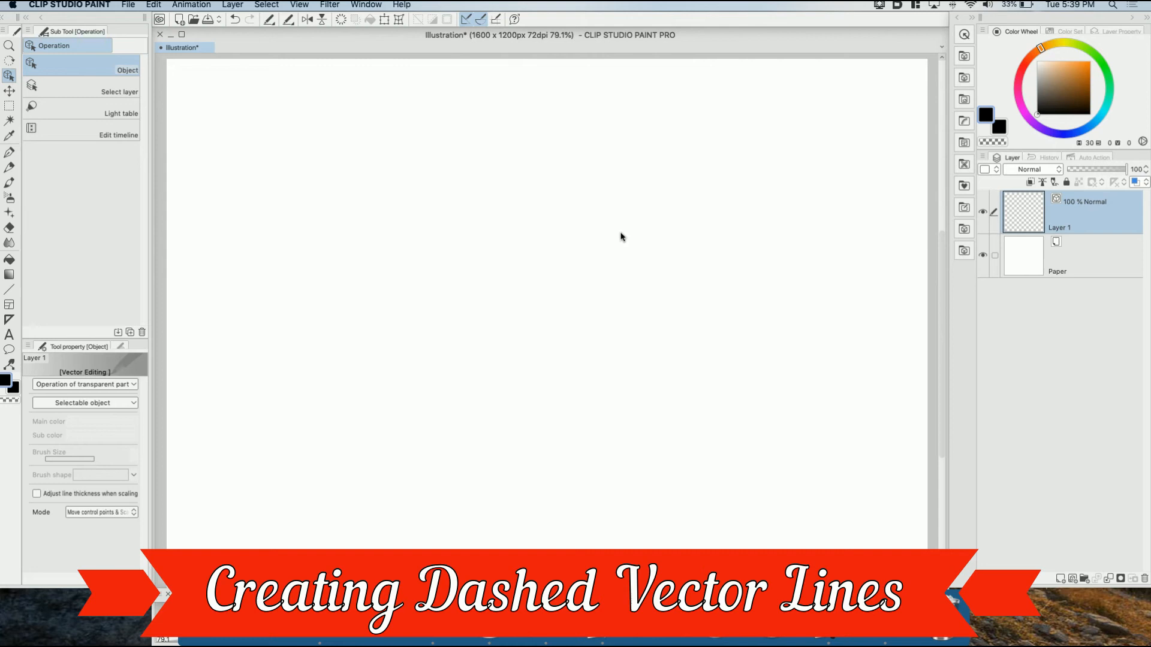
Draw a wavy open line with the Bezier curve tool across the upper part of the canvas on Layer 1.
click(10, 292)
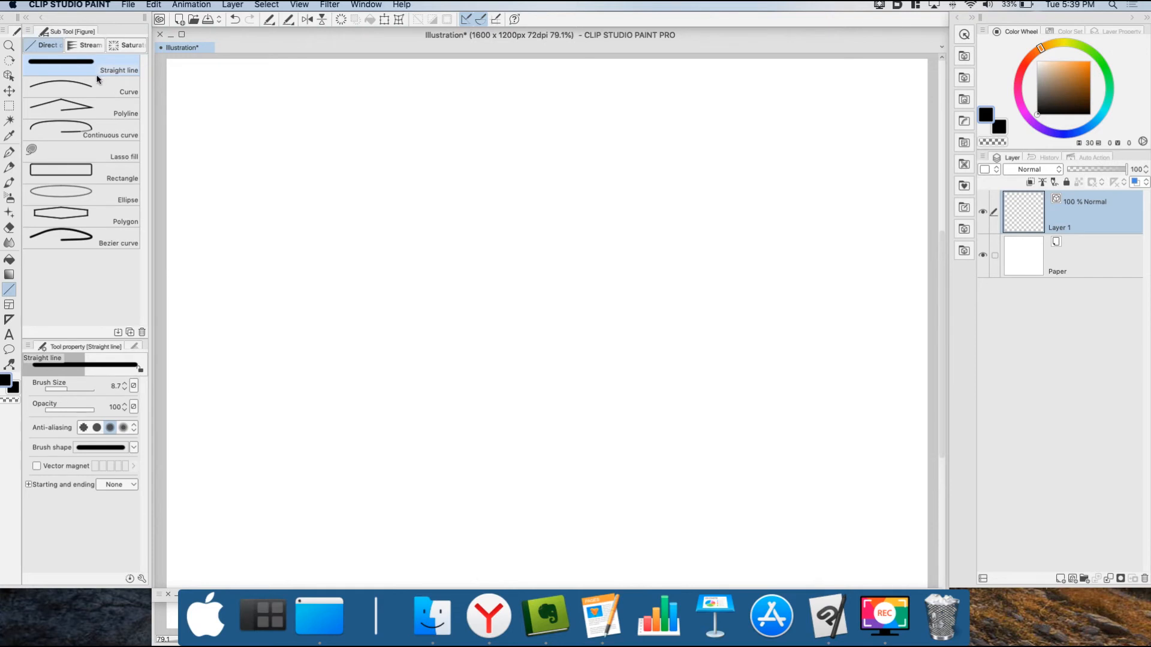
click(90, 239)
click(328, 288)
click(483, 226)
click(656, 274)
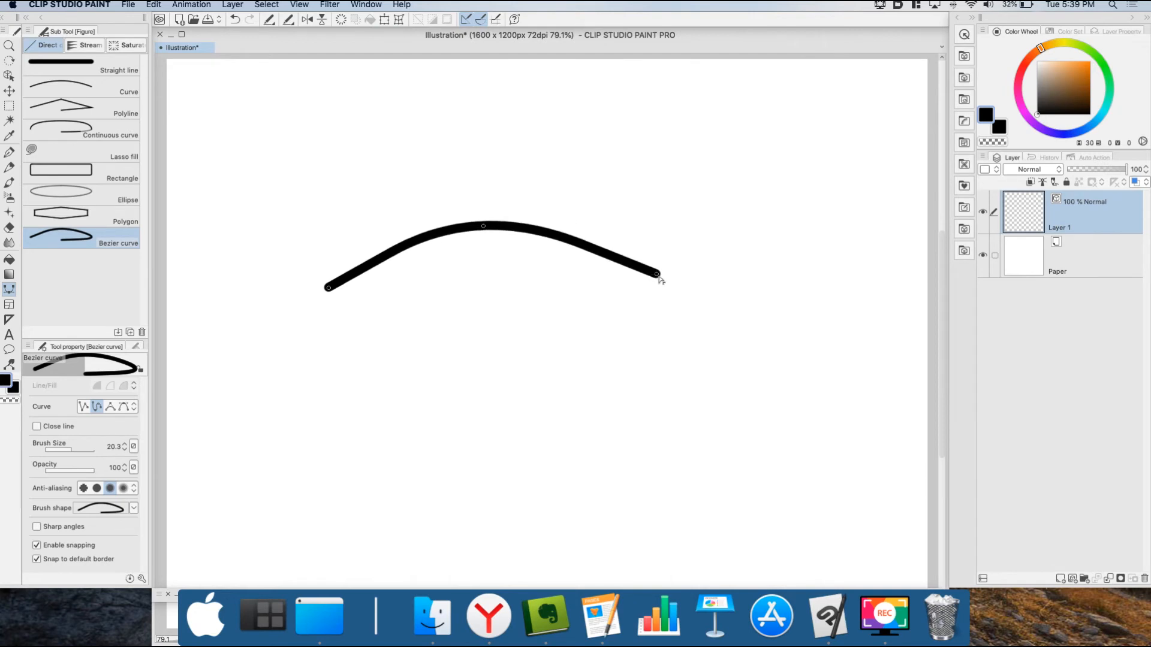
click(843, 250)
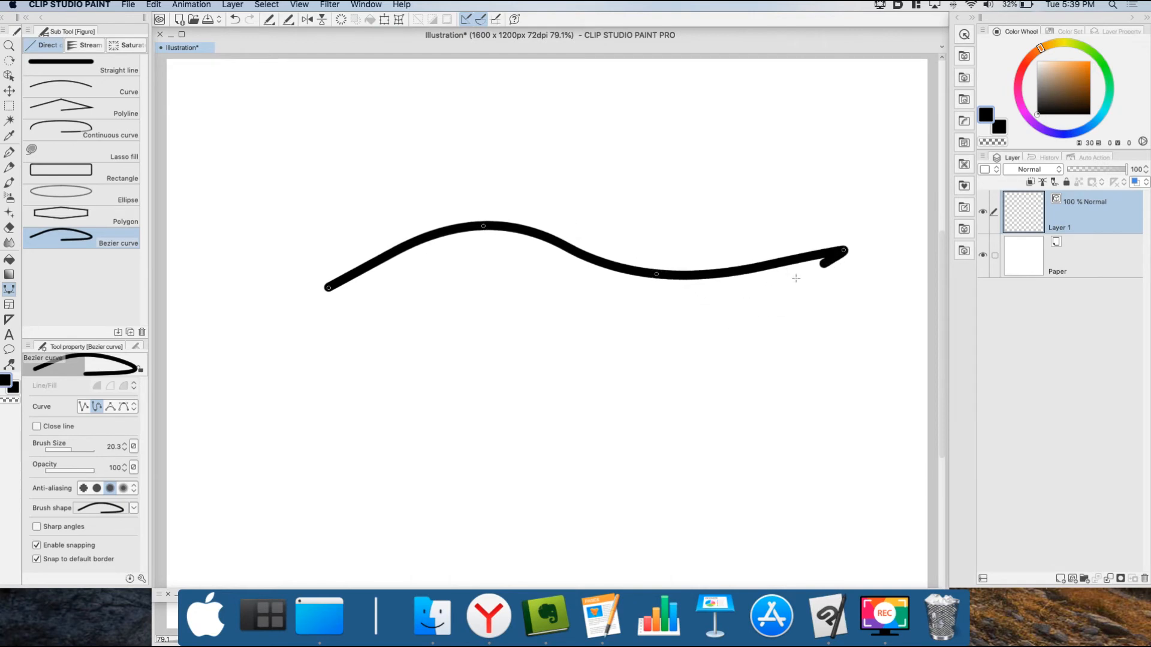
double_click(879, 253)
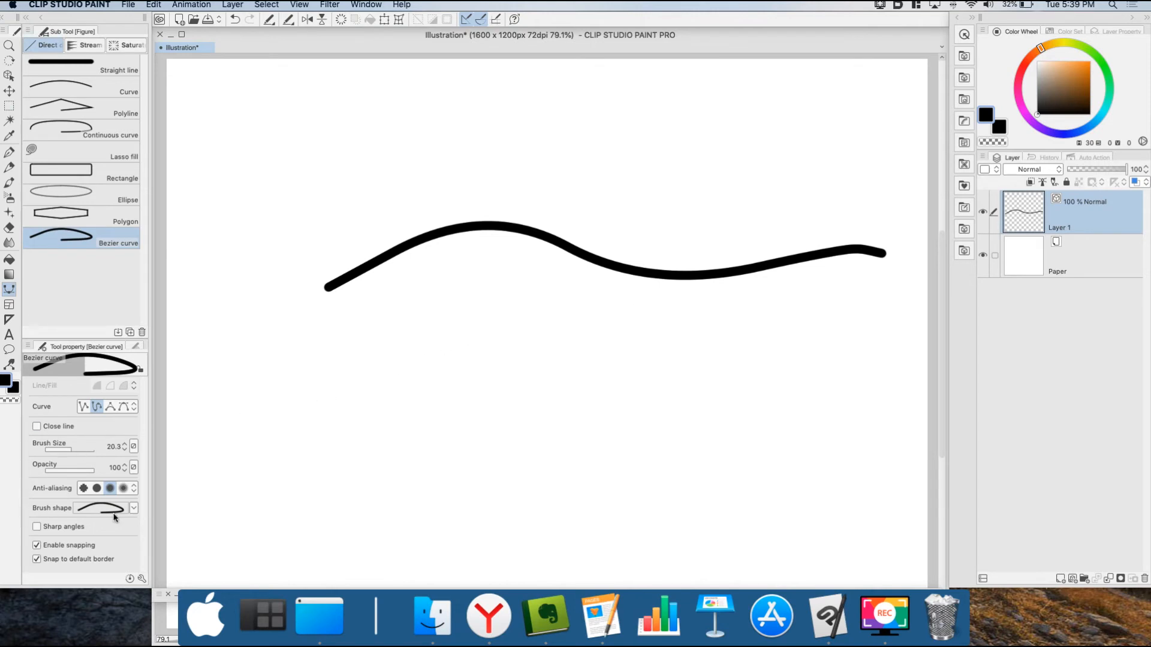
Change the brush shape of the wavy Bezier curve on Layer 1 to Dashed line, and delete the curve.
click(133, 508)
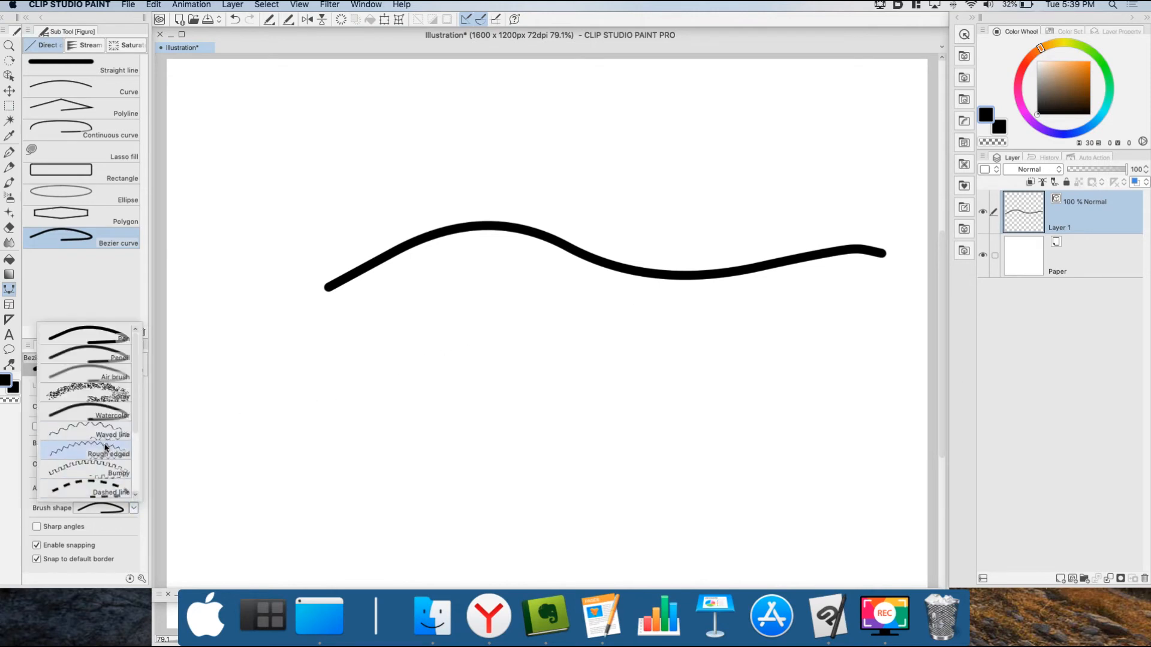
click(7, 72)
click(7, 72)
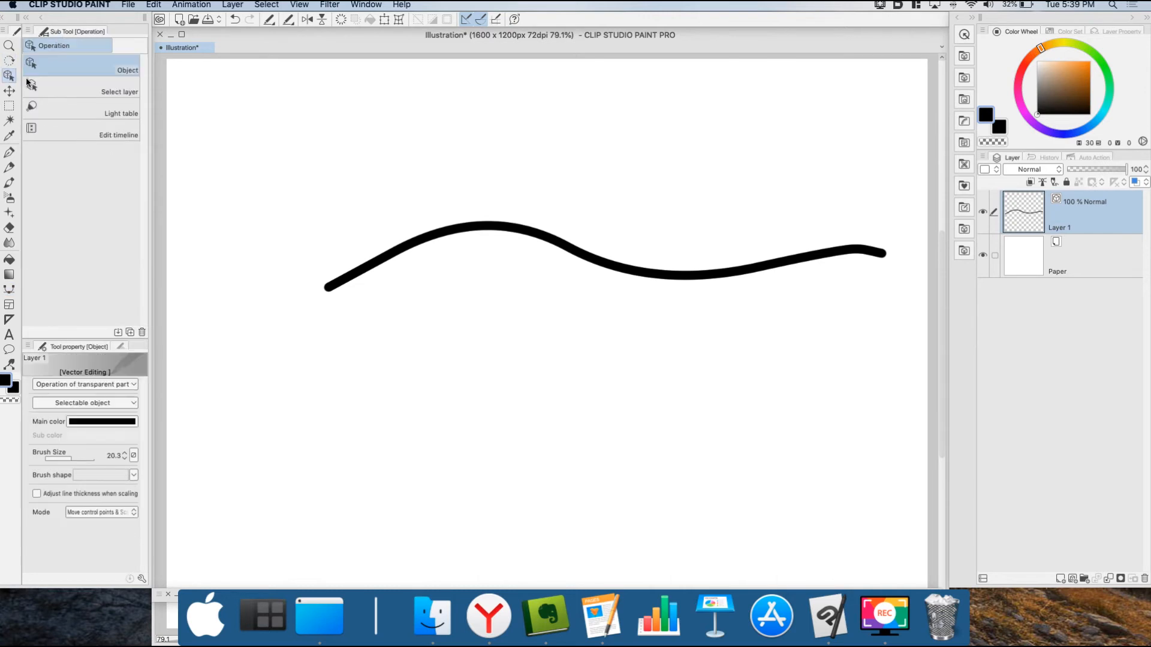
click(430, 240)
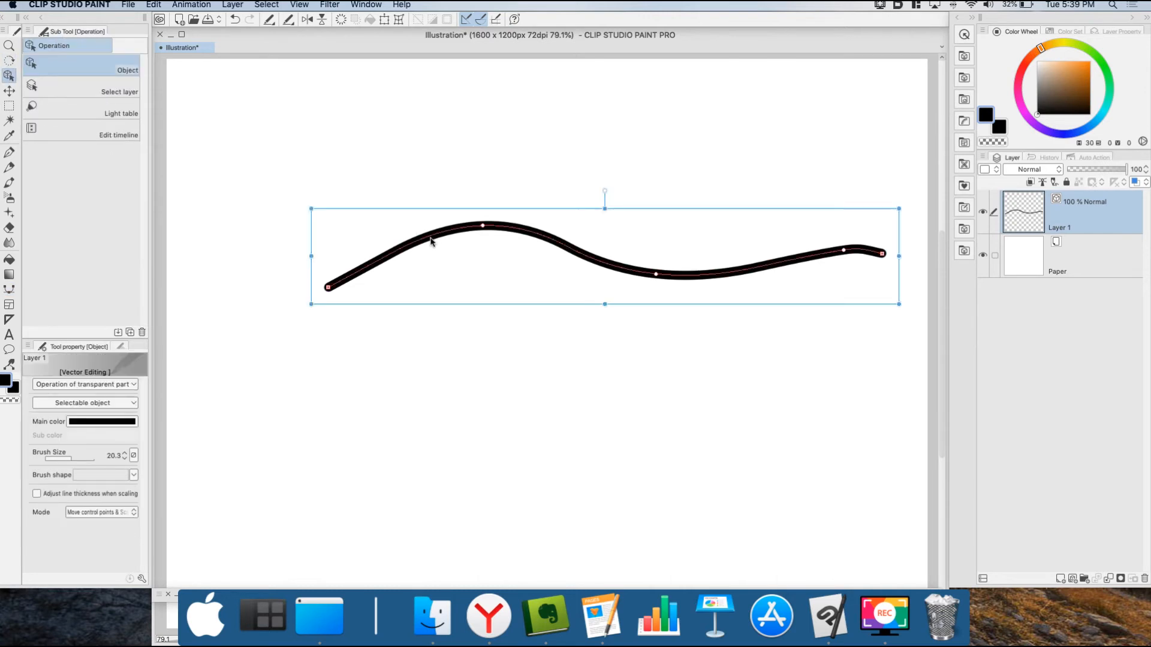
click(134, 475)
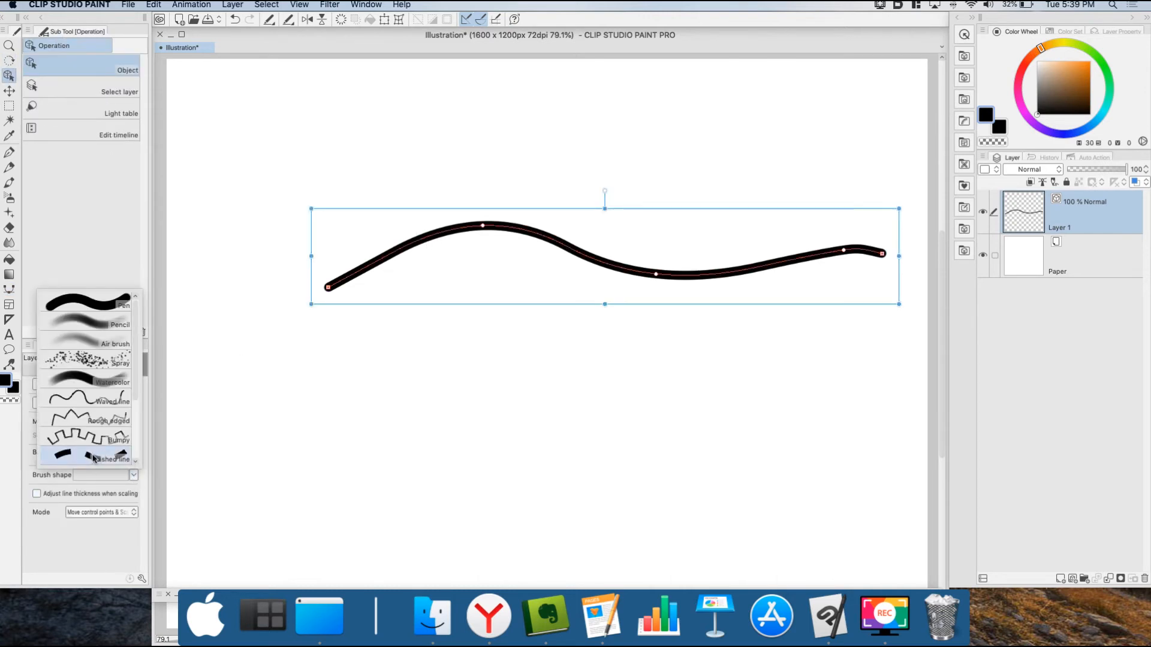
click(67, 459)
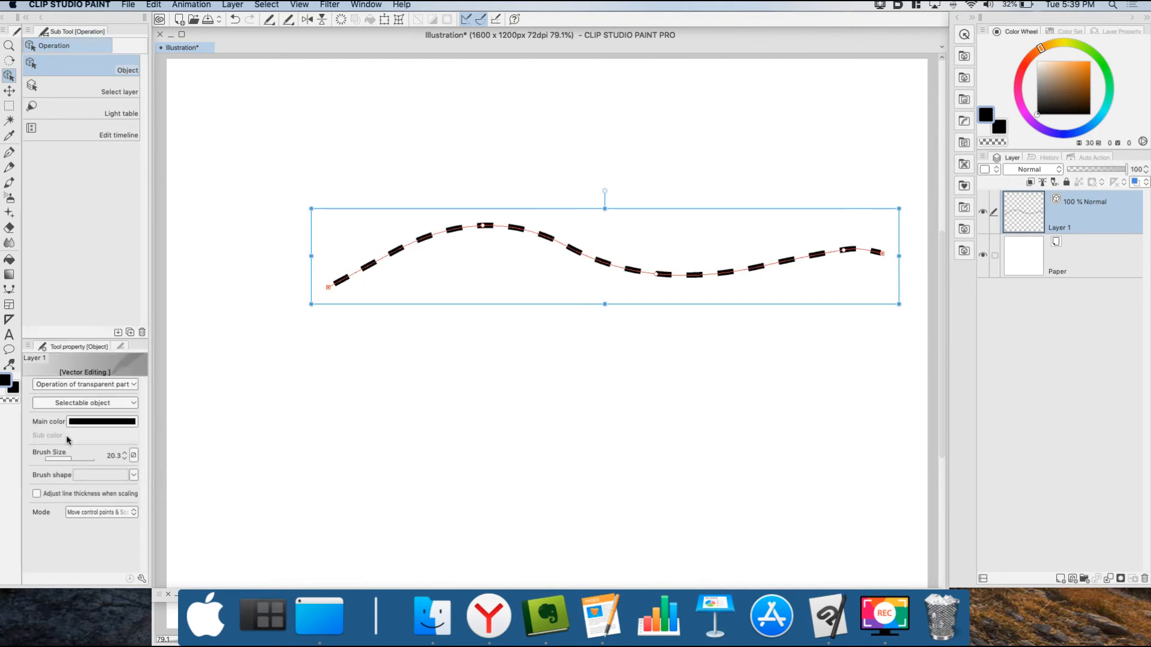
key(Delete)
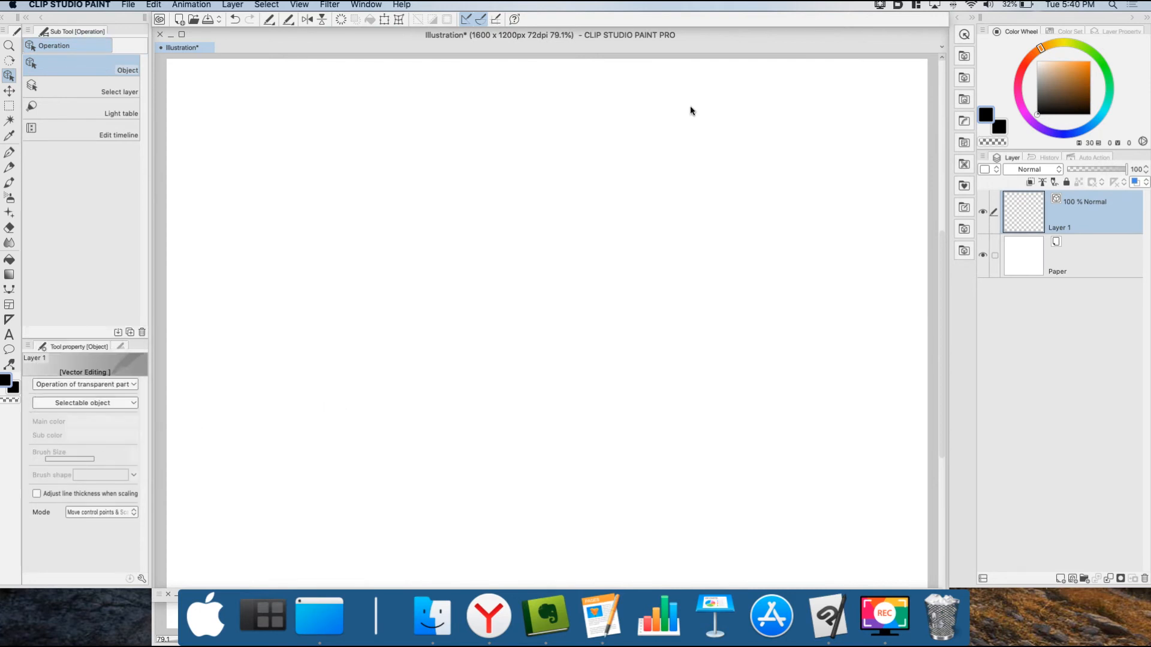
Try drawing a rectangular balloon with the Ellipse balloon tool using the solid outline, and undo it.
click(9, 350)
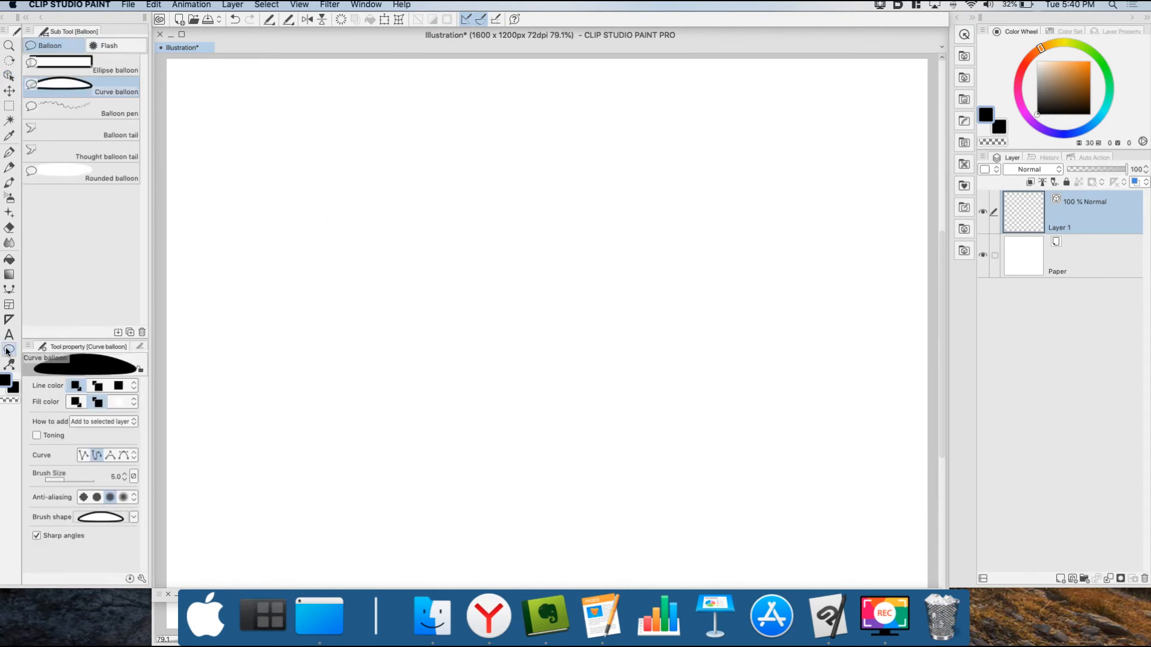
click(122, 70)
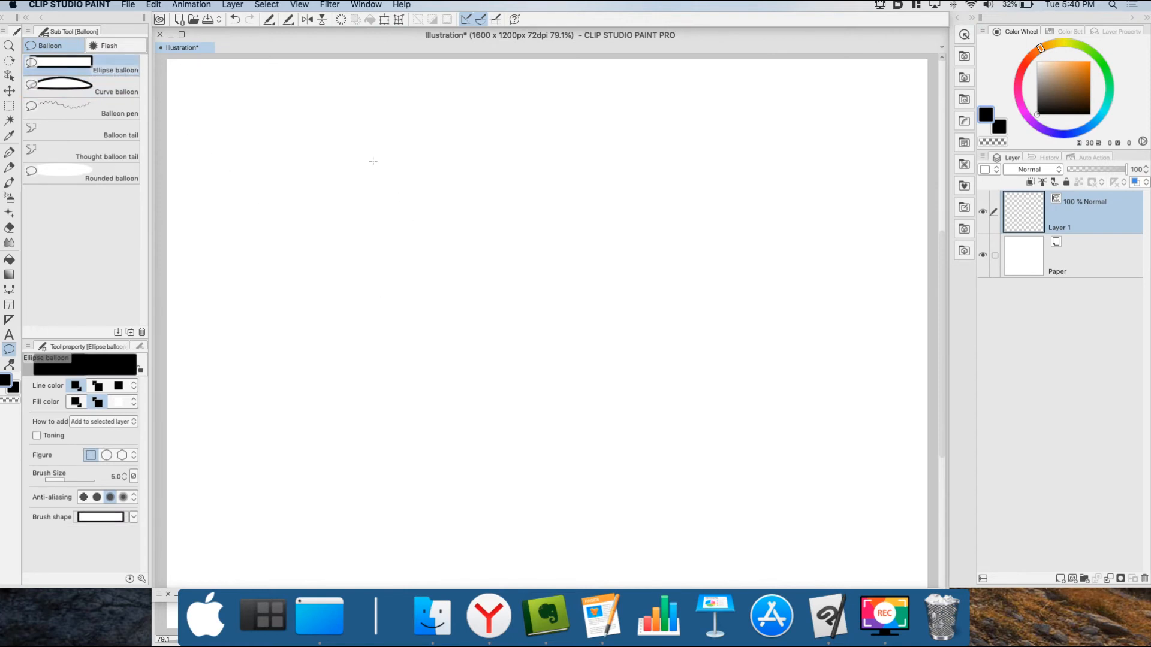
drag(359, 165, 704, 324)
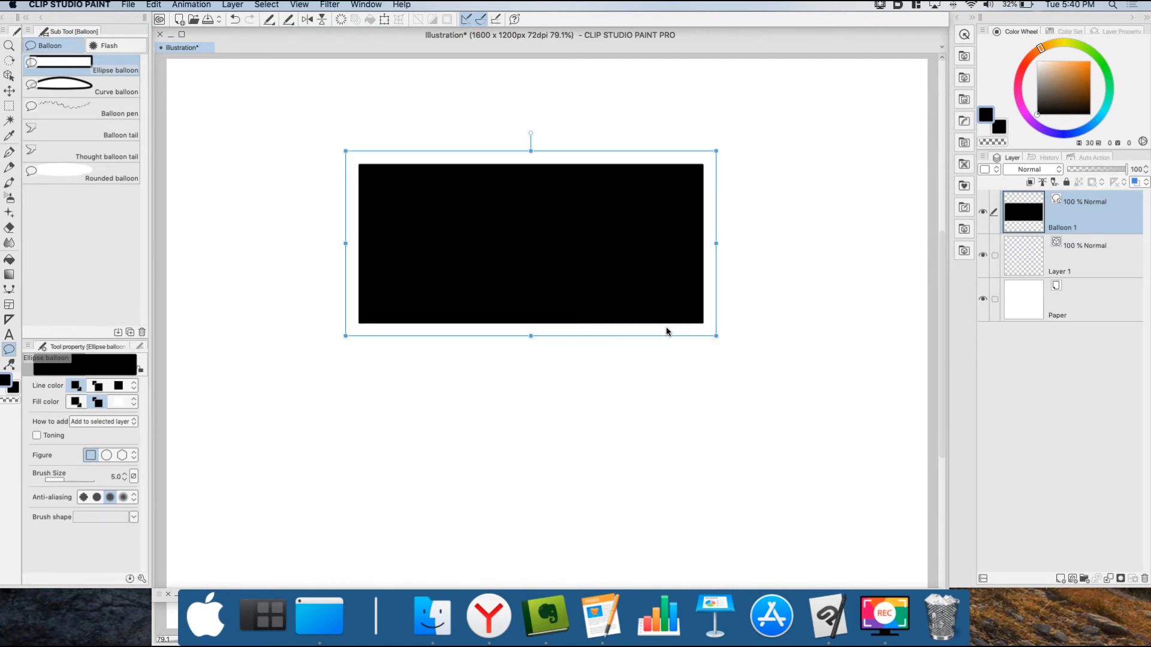
key(super+z)
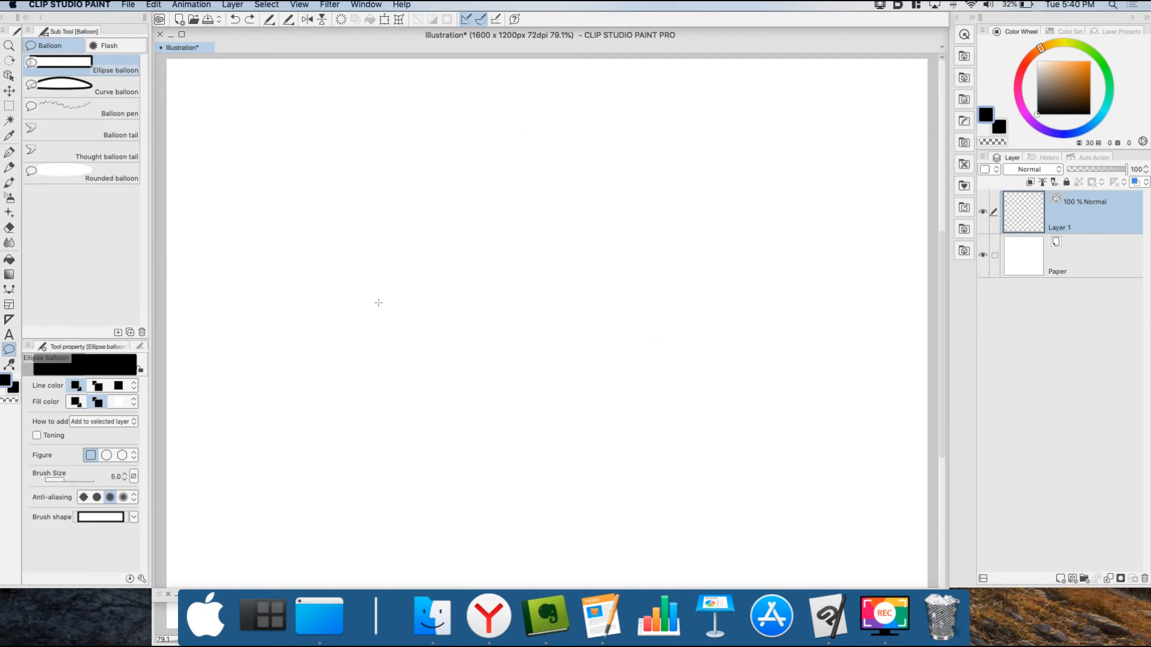
Set the Ellipse balloon's brush shape to Dashed line and draw a wide rectangular balloon in the upper middle of the canvas.
click(133, 518)
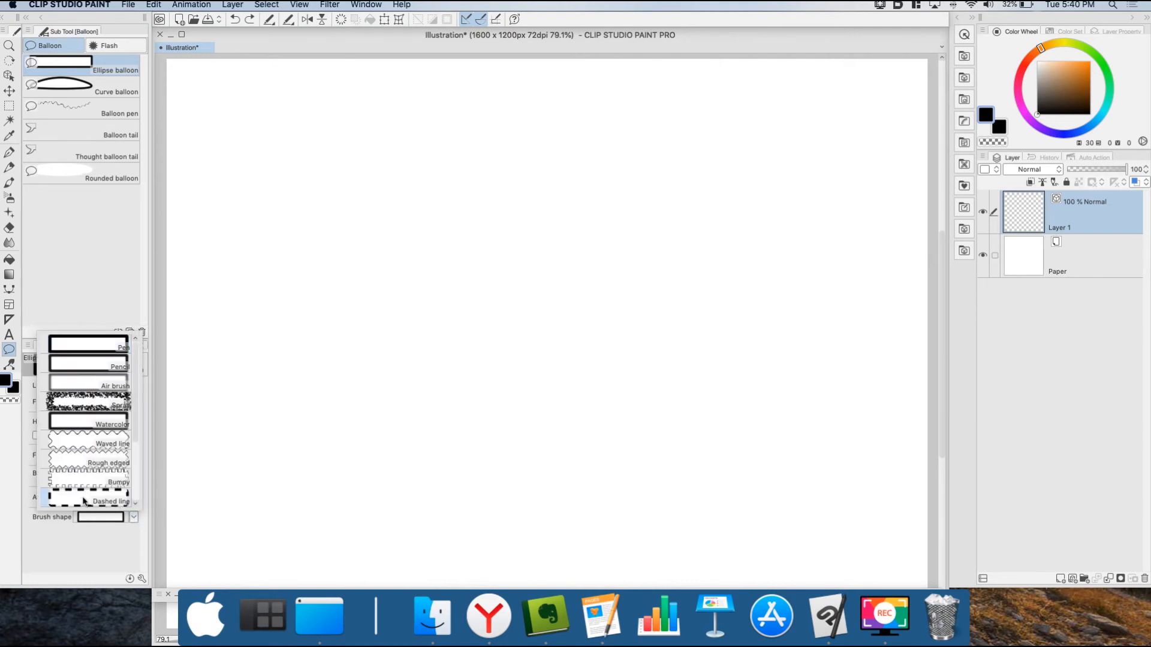
click(84, 501)
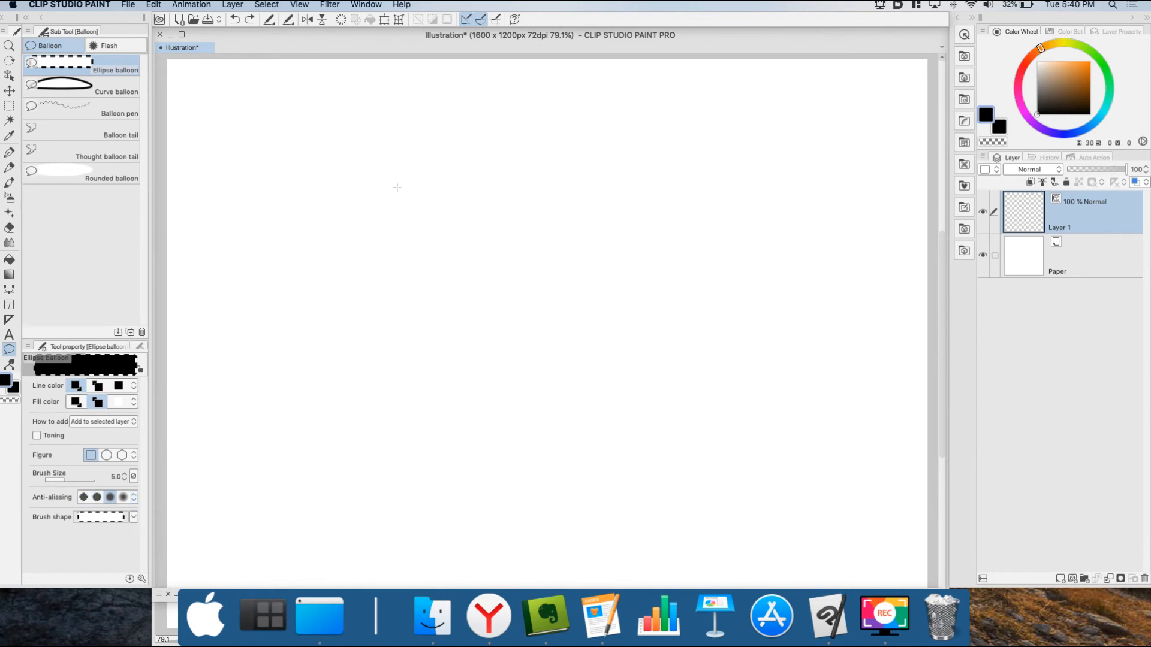
drag(334, 129, 721, 290)
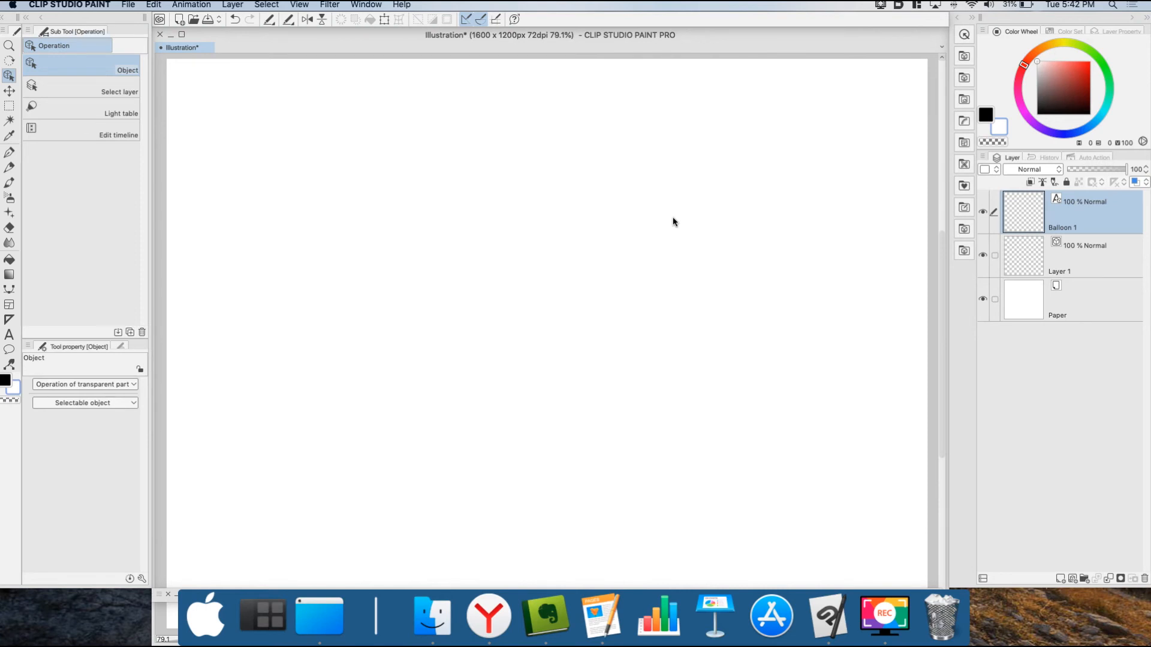
Draw a freehand stroke across the canvas on Layer 1 with the Dashed line decoration brush.
click(10, 214)
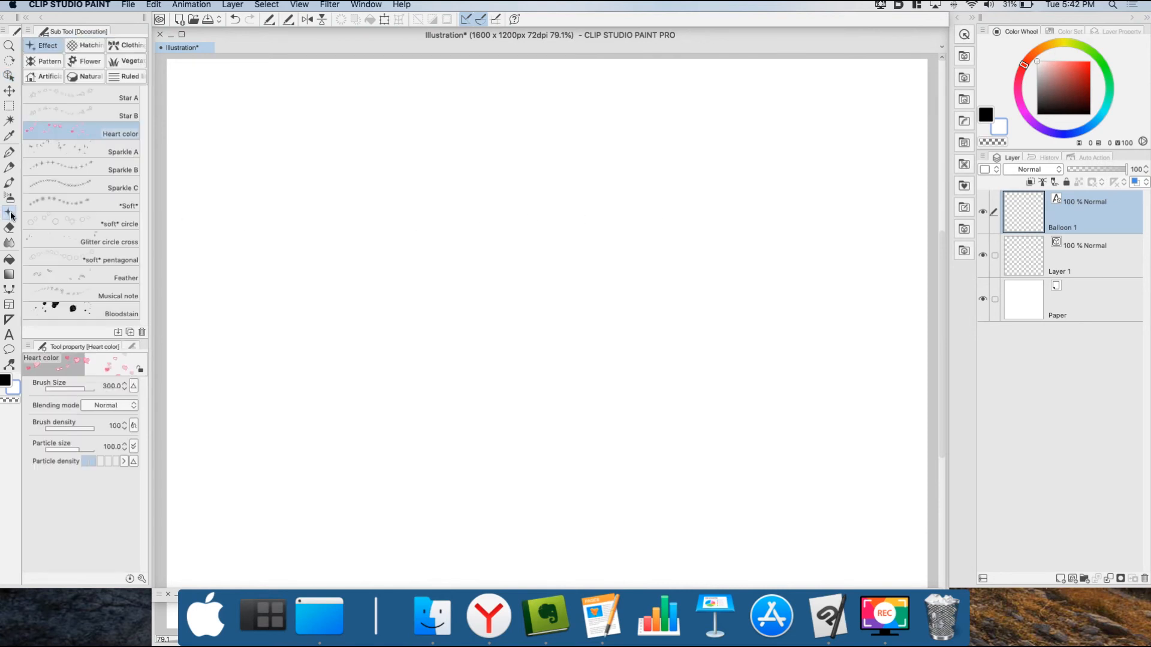
click(129, 77)
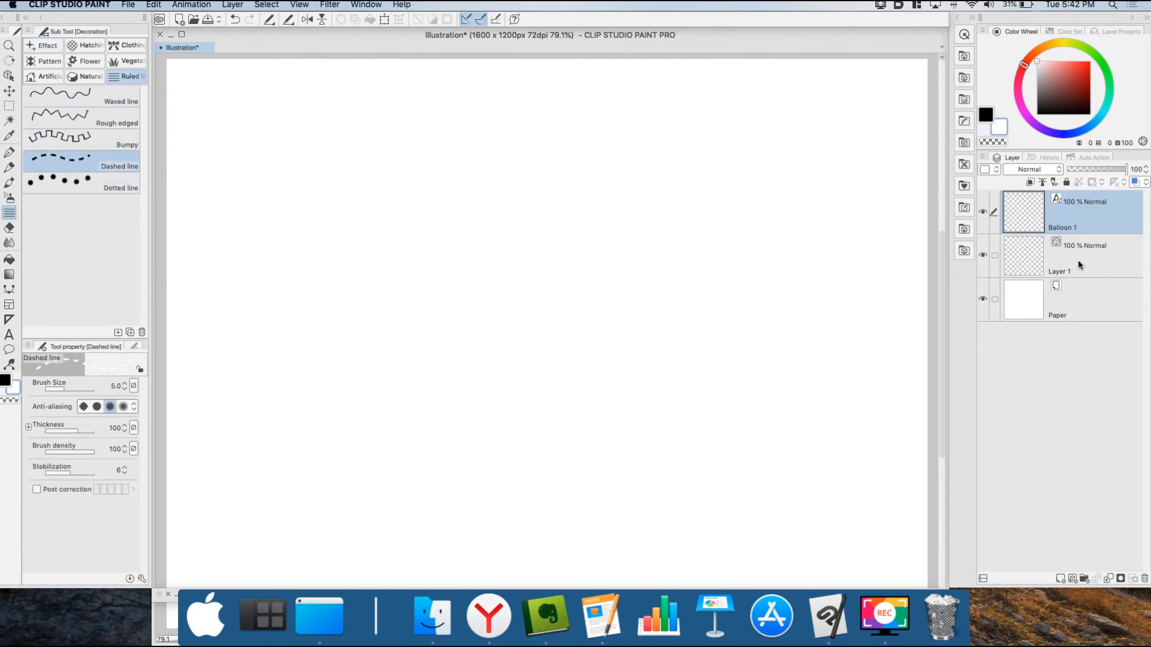
click(1094, 267)
mouse_move(354, 229)
mouse_down()
mouse_move(394, 208)
mouse_move(428, 216)
mouse_move(484, 294)
mouse_move(548, 298)
mouse_move(609, 251)
mouse_move(699, 215)
mouse_move(786, 224)
mouse_up()
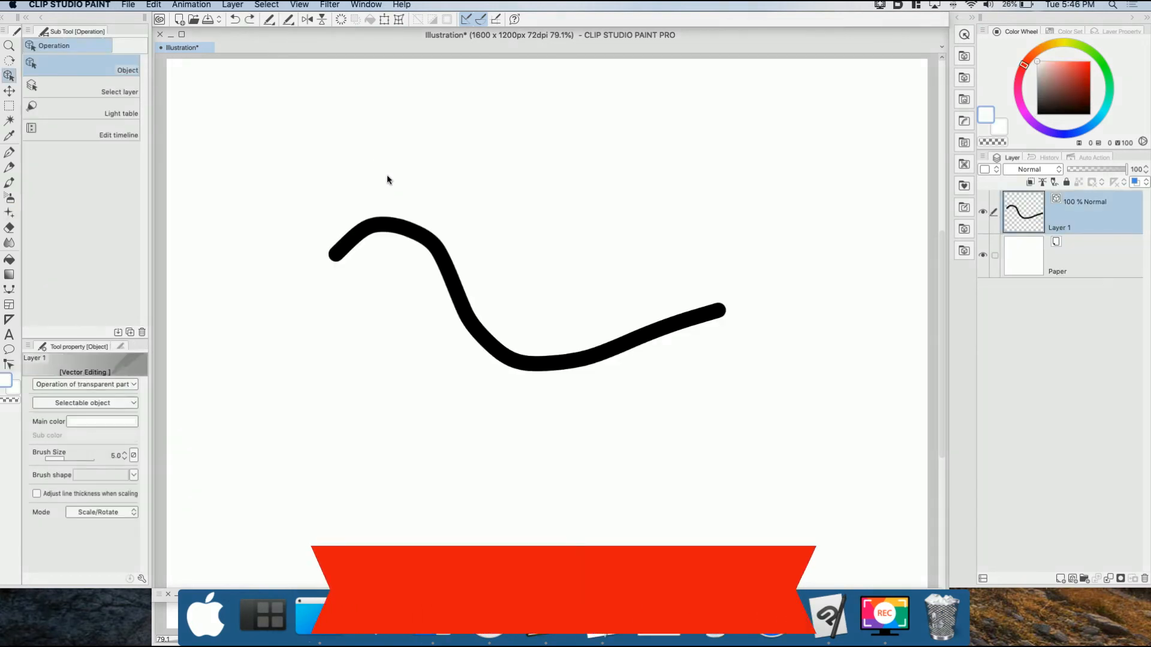
Try deleting the control point at the upper bend of the thick curve with the Control point tool, and undo it.
click(406, 233)
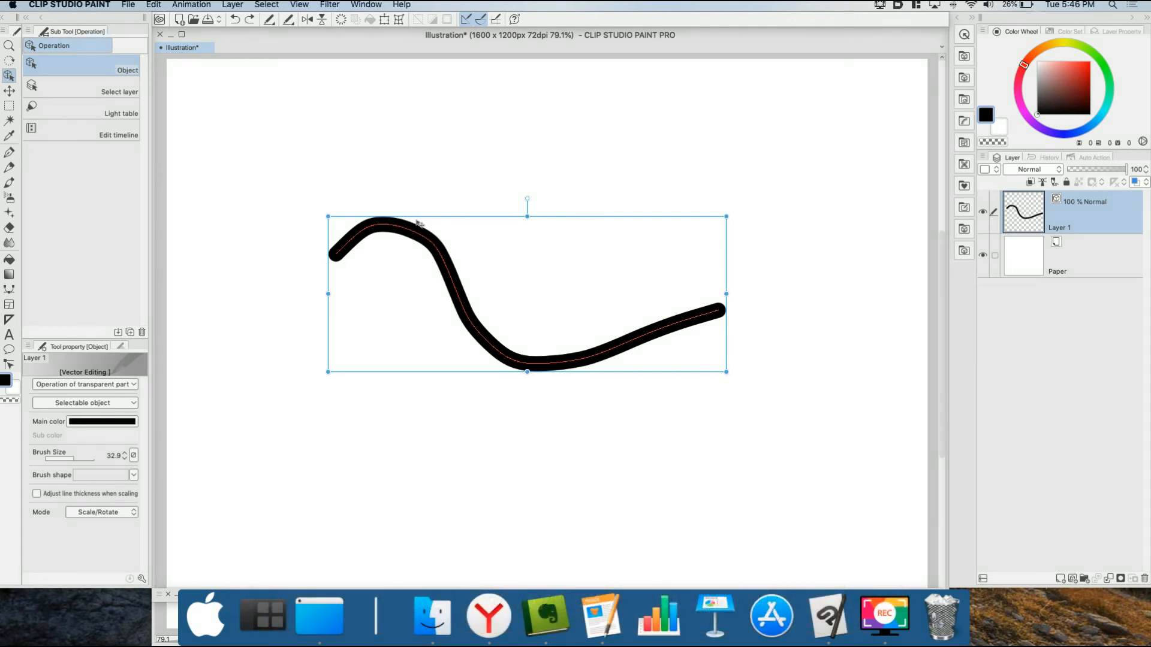
click(9, 365)
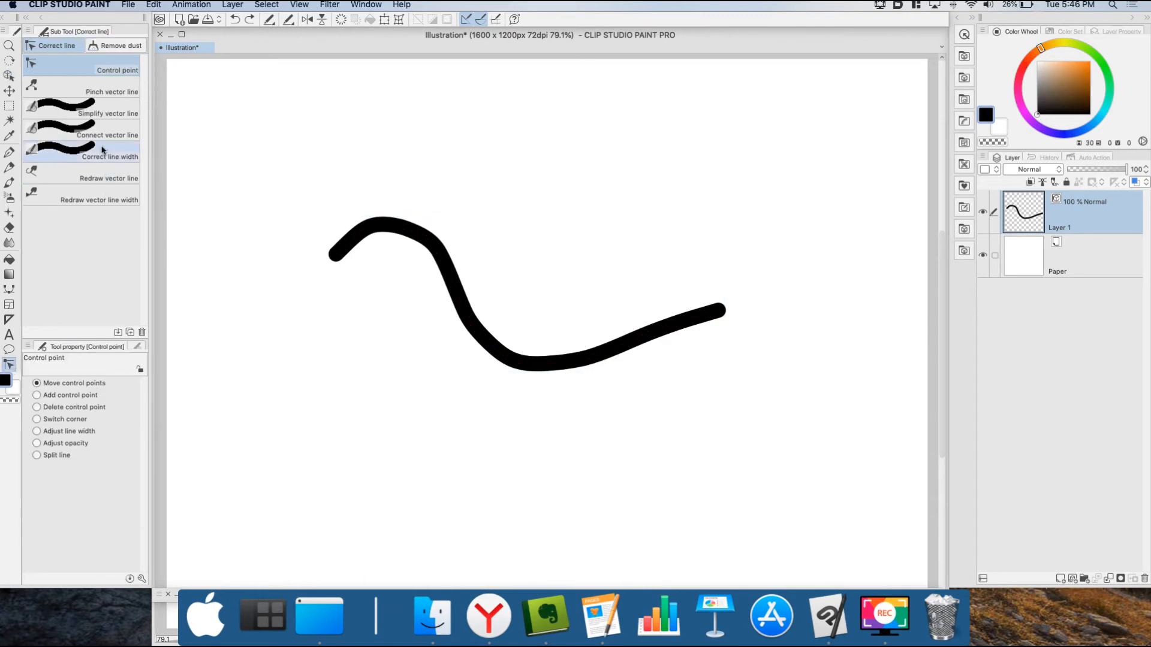
mouse_move(432, 243)
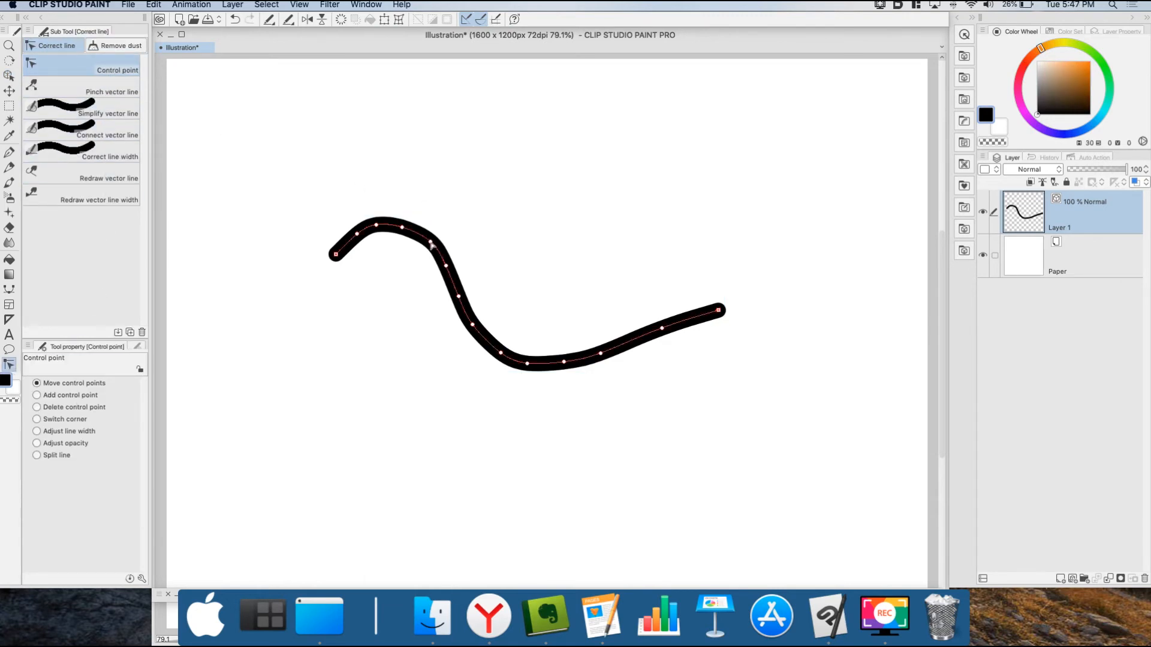
click(36, 407)
click(431, 243)
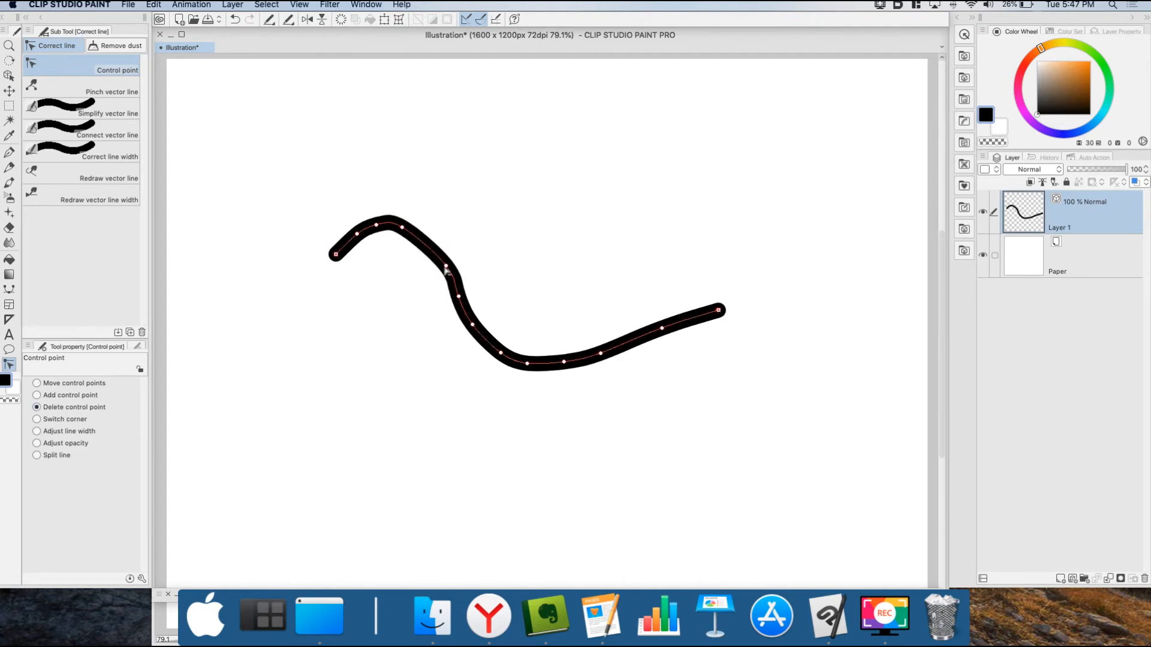
key(super+z)
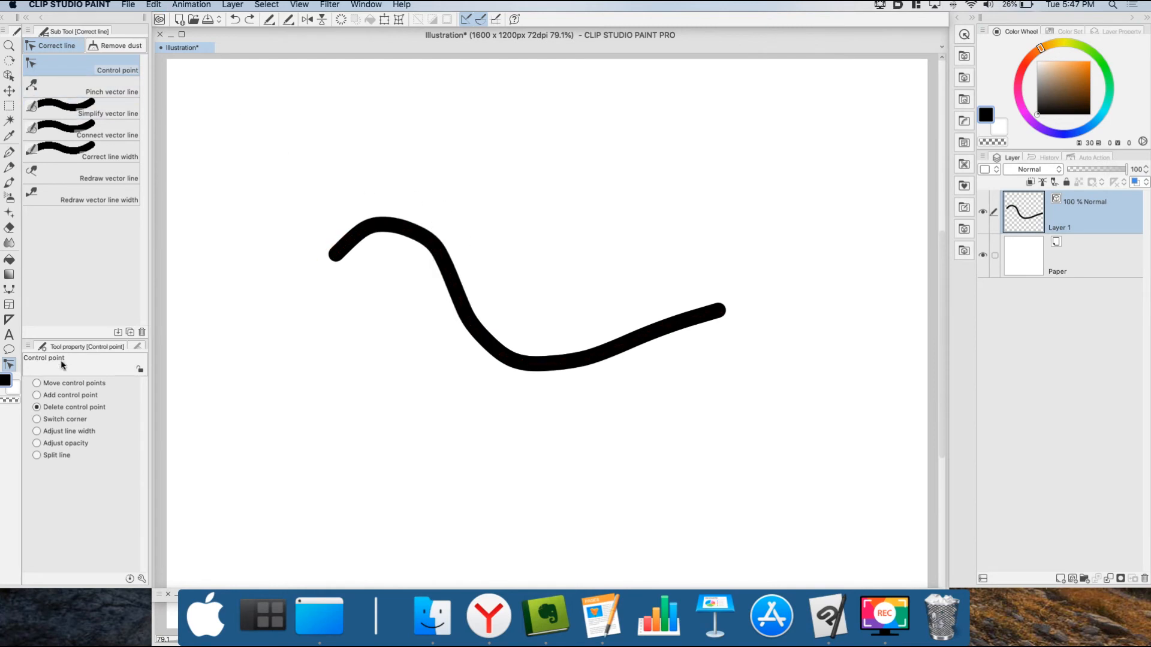
Select the thick curve with the Object tool and set its transformation mode to Move control points & Scale/Rotate.
click(37, 383)
click(9, 76)
click(445, 267)
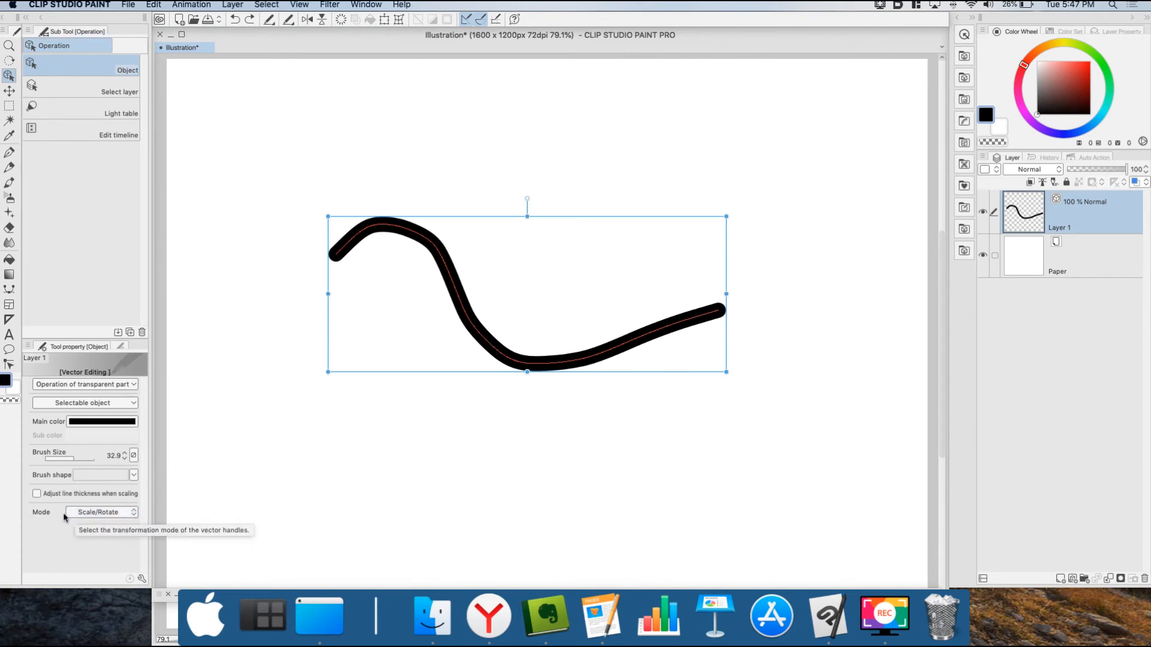
click(127, 514)
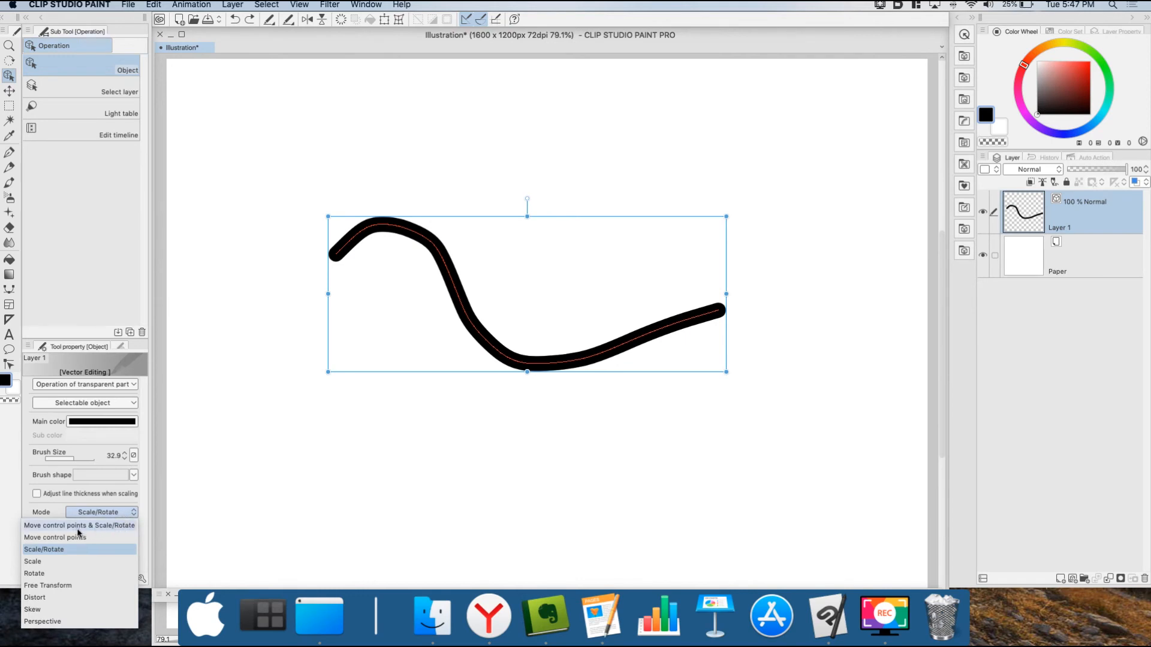
click(121, 526)
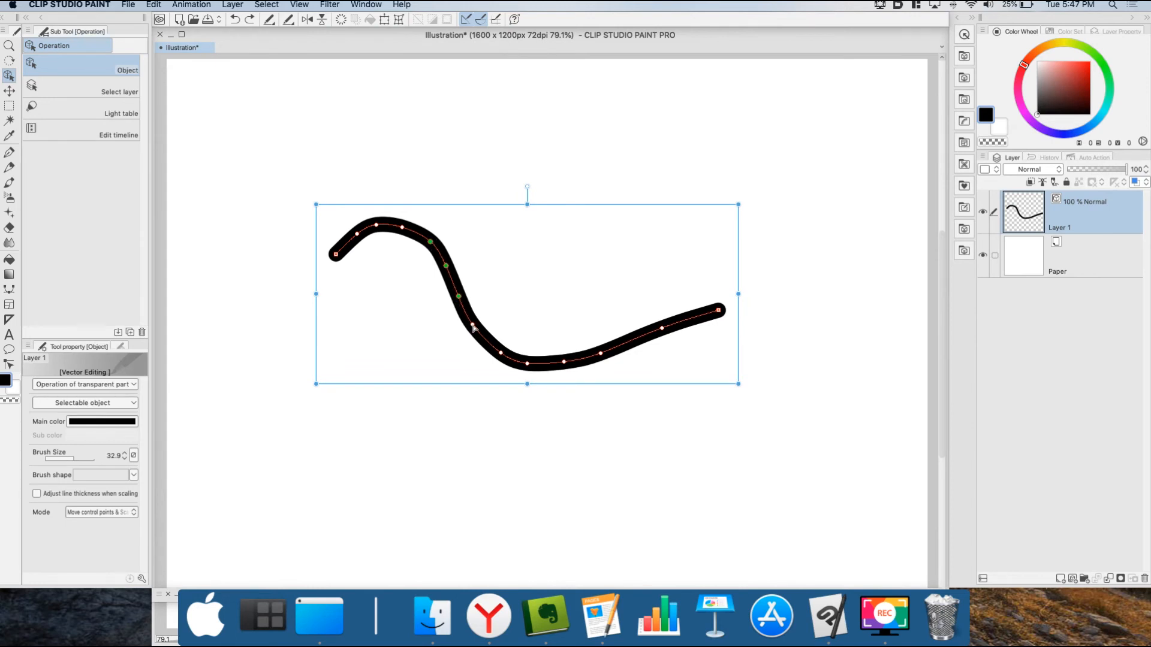
Try deleting the selected control points along the curve's steep middle section at once, and undo it.
right_click(501, 356)
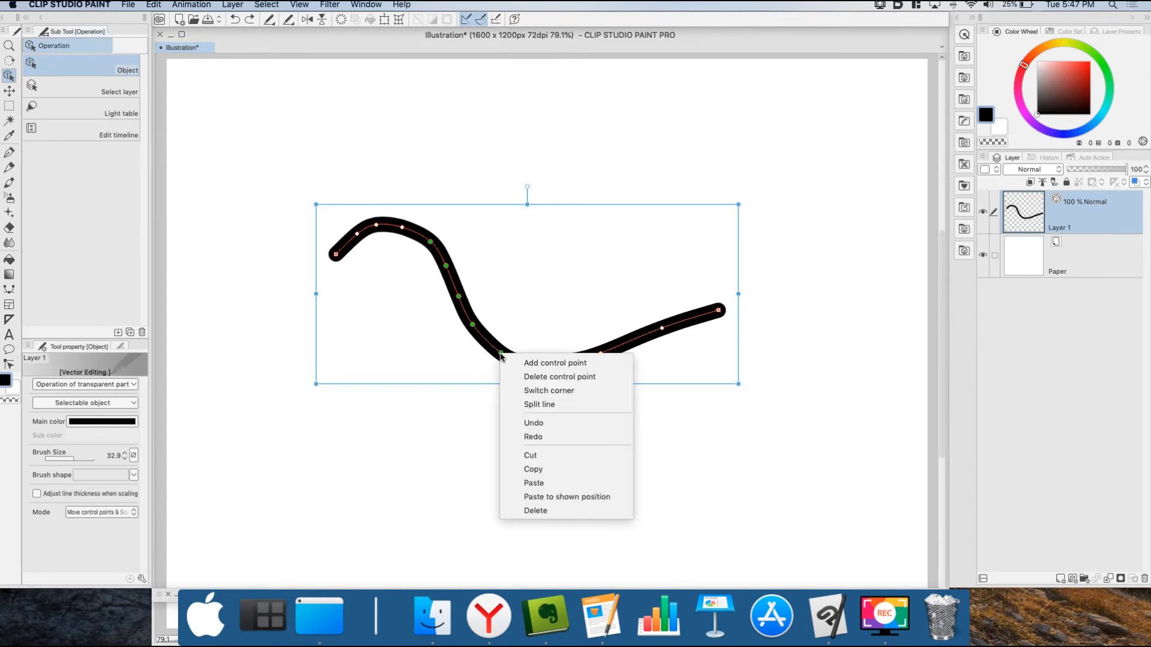
click(571, 377)
click(498, 323)
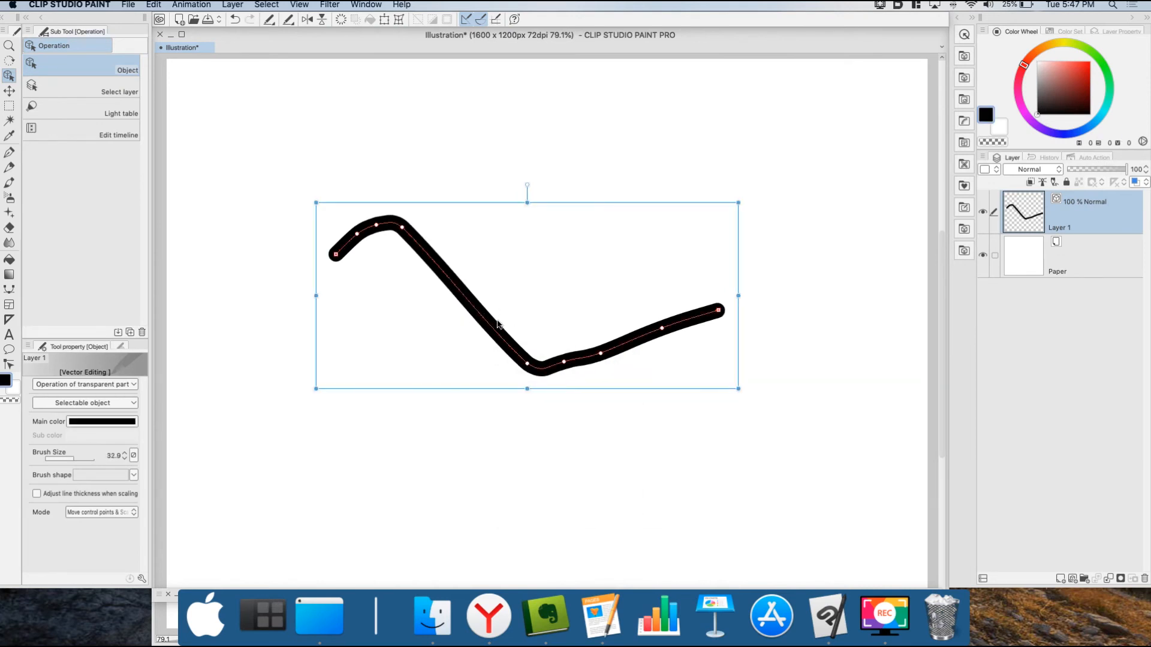
key(super+z)
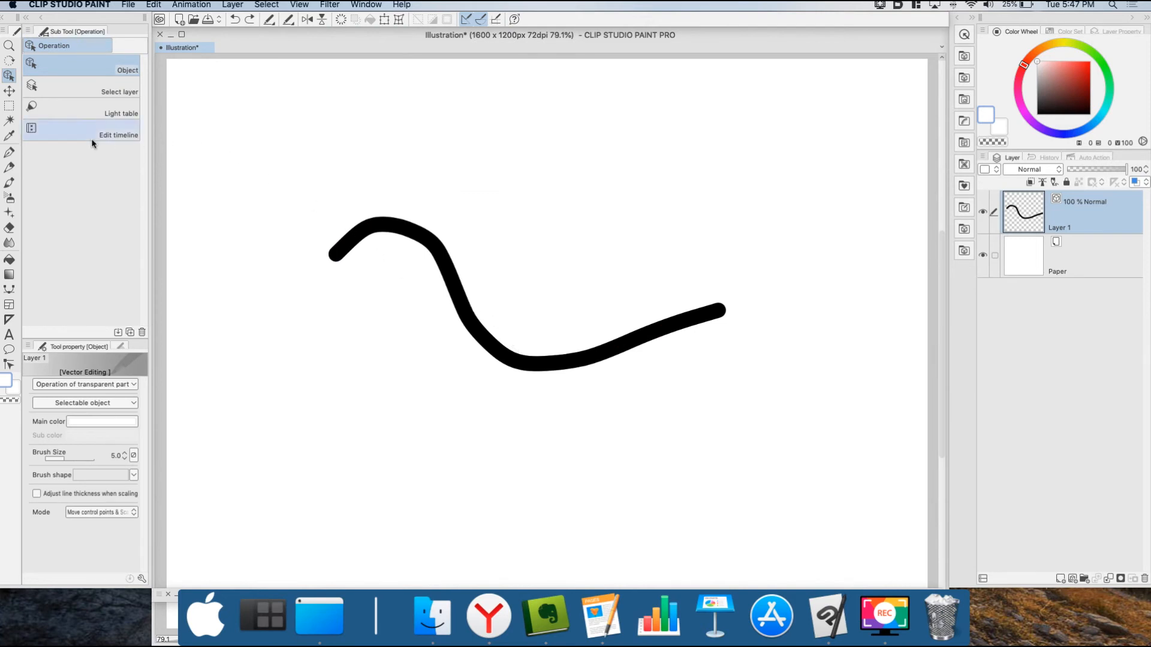
click(9, 364)
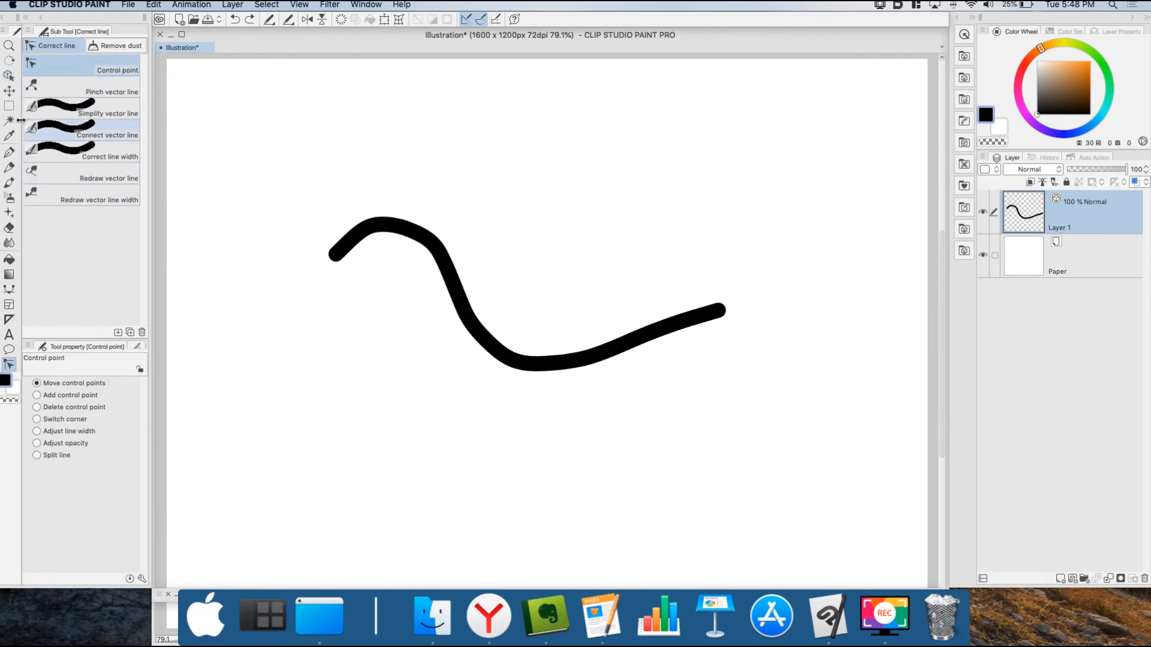
click(9, 75)
click(444, 255)
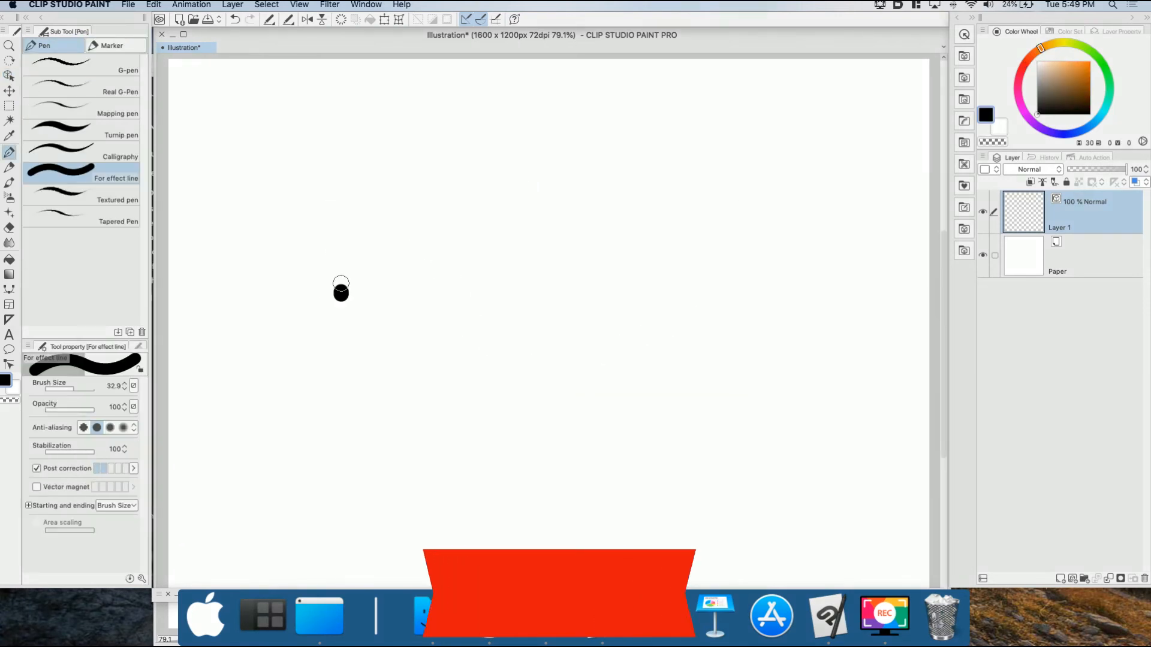
Draw a freehand wavy stroke on the empty Layer 1 with the For effect line pen.
mouse_move(342, 292)
mouse_down()
mouse_move(385, 221)
mouse_move(449, 285)
mouse_move(537, 321)
mouse_move(594, 275)
mouse_move(603, 324)
mouse_up()
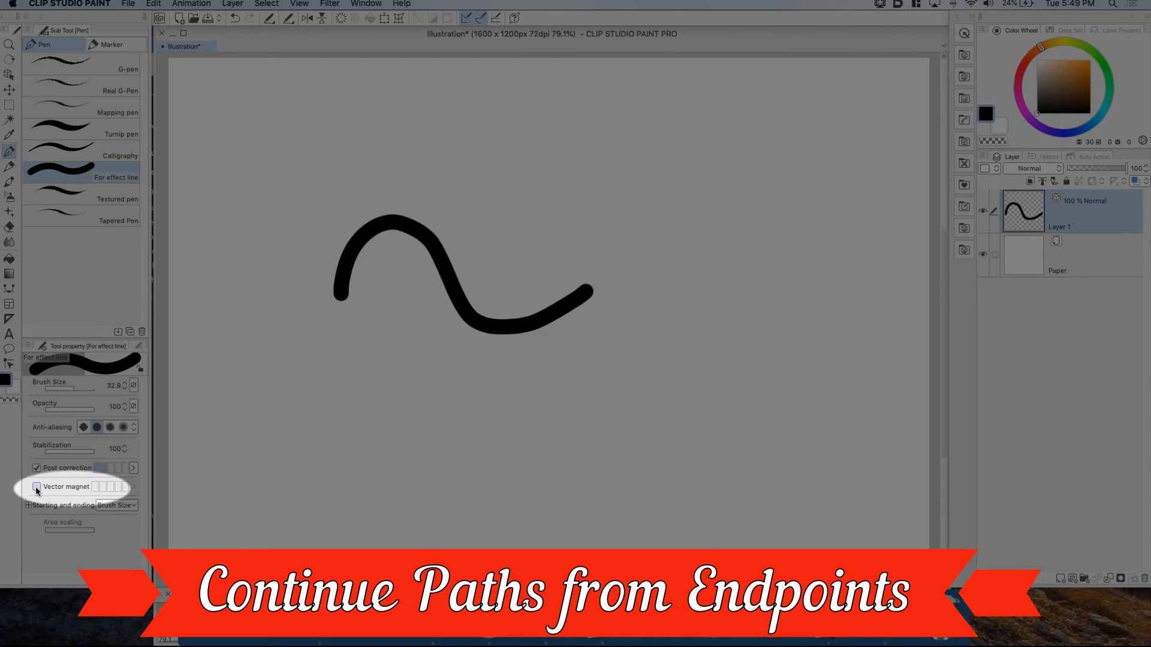
Enable Vector magnet, extend the wavy stroke from its right endpoint with two joined strokes forming a large hook, and select the line.
click(36, 487)
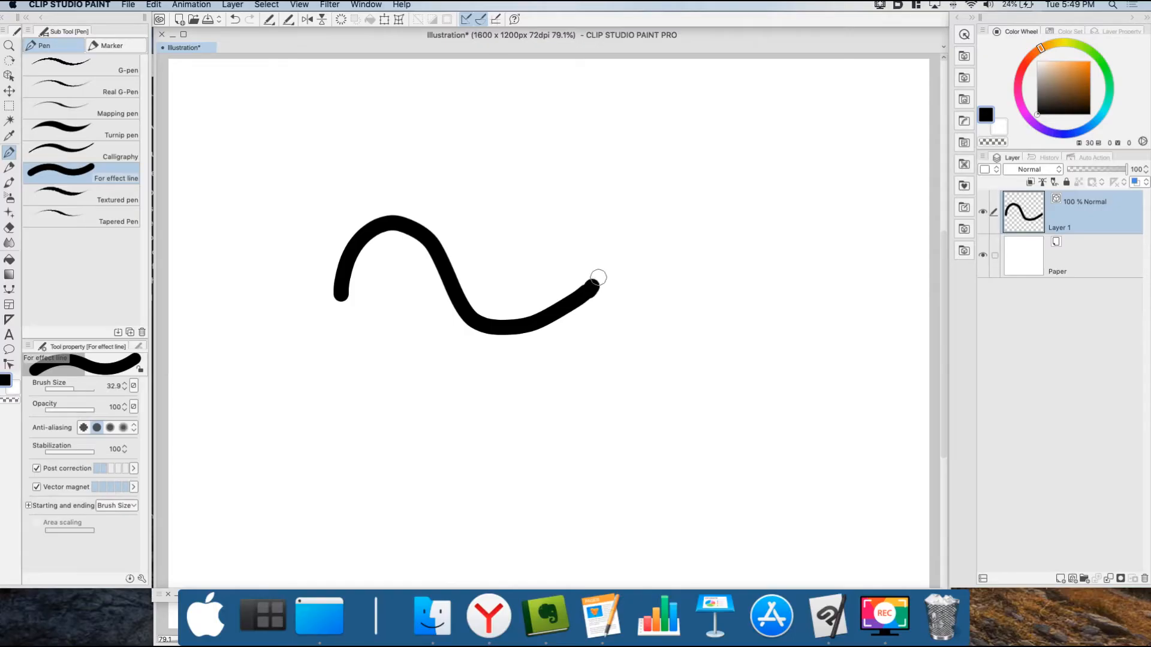
mouse_move(599, 277)
mouse_down()
mouse_move(702, 197)
mouse_move(781, 194)
mouse_move(815, 257)
mouse_move(772, 396)
mouse_up()
mouse_move(592, 439)
mouse_down()
mouse_move(650, 472)
mouse_move(712, 450)
mouse_move(770, 396)
mouse_up()
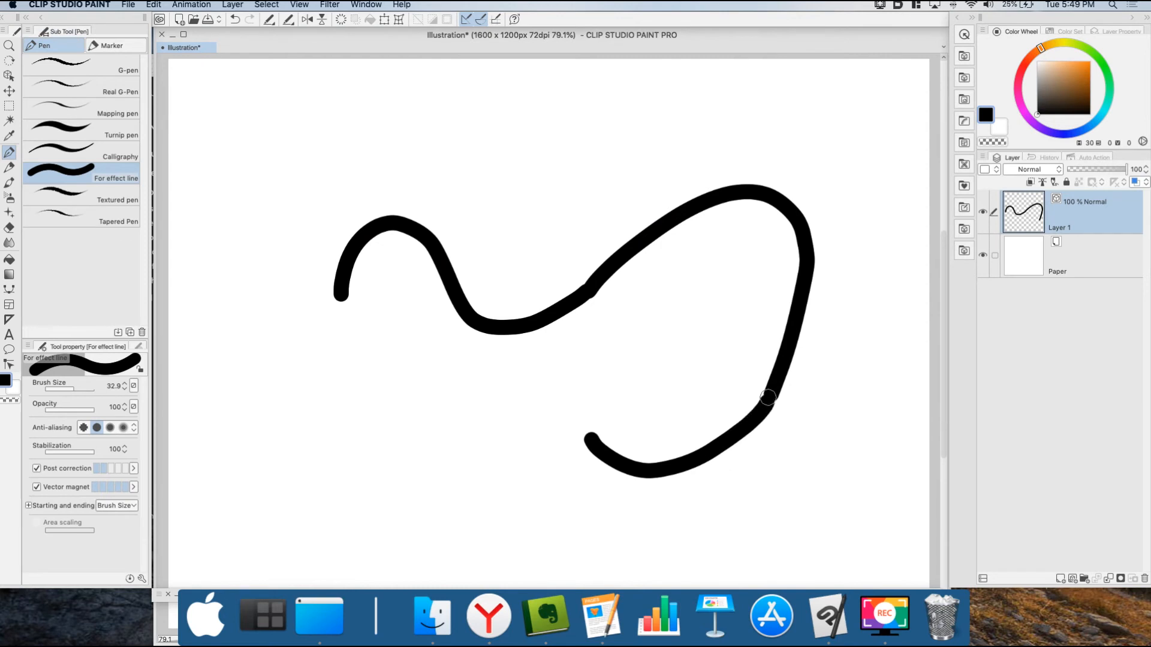
key(o)
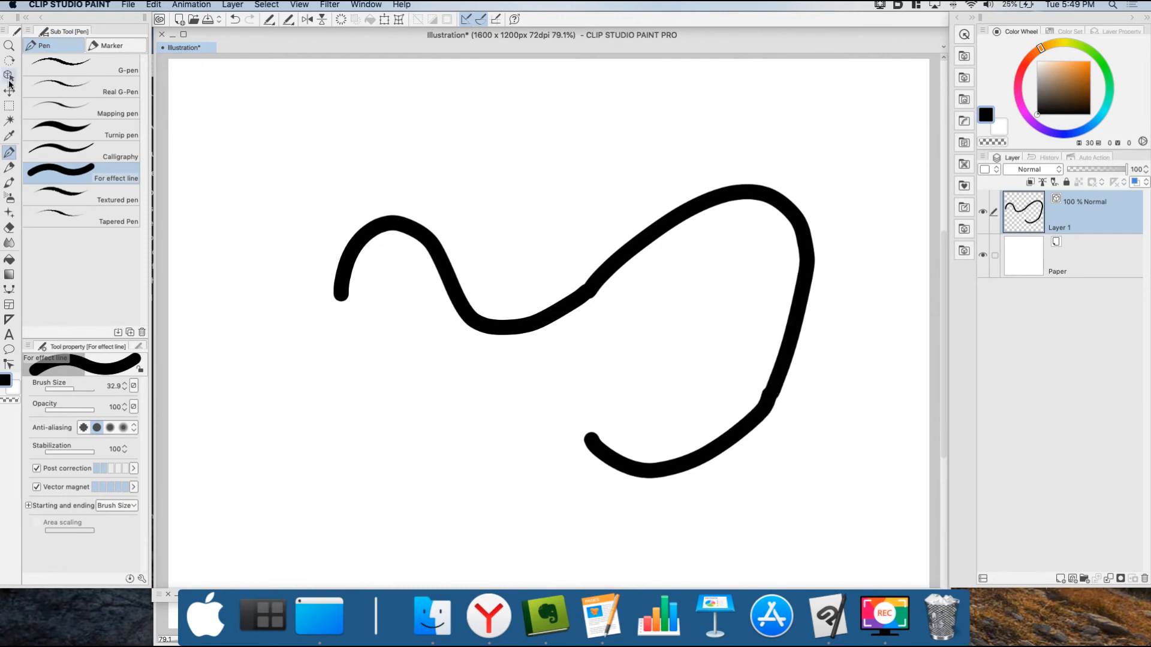
click(790, 360)
Draw four overlapping thick strokes in a zigzag across the canvas on Layer 1, with the For effect line pen and Vector magnet off.
mouse_move(336, 287)
mouse_down()
mouse_move(412, 216)
mouse_move(566, 180)
mouse_up()
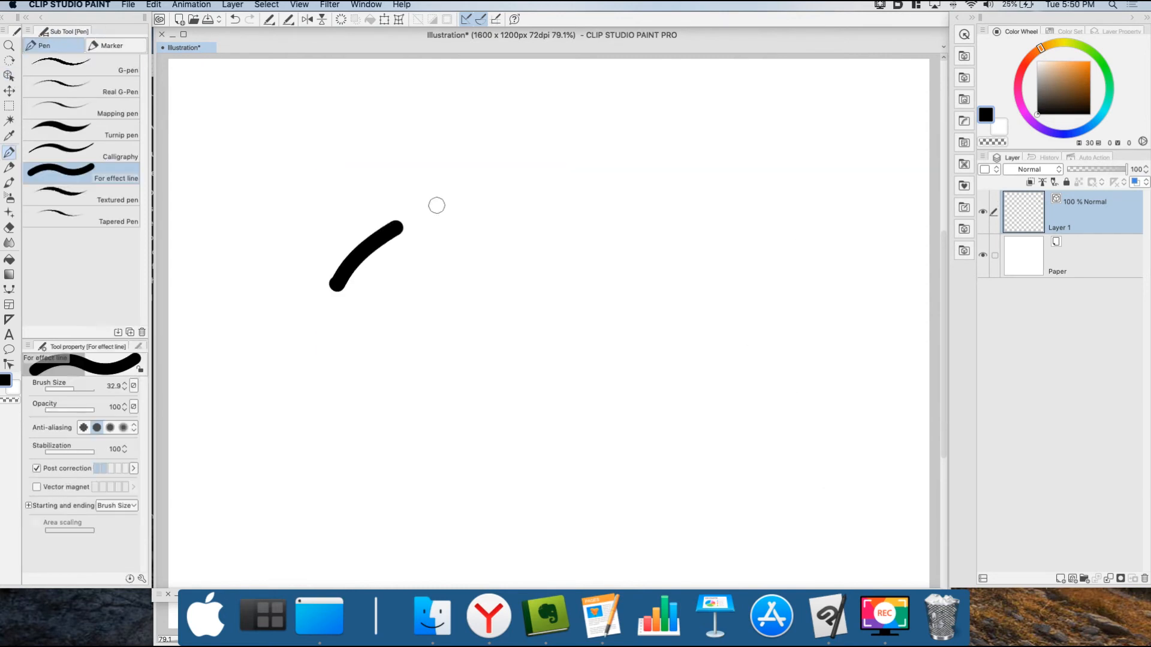
drag(502, 150, 702, 389)
drag(630, 398, 856, 320)
mouse_move(809, 268)
mouse_down()
mouse_move(835, 451)
mouse_move(863, 515)
mouse_up()
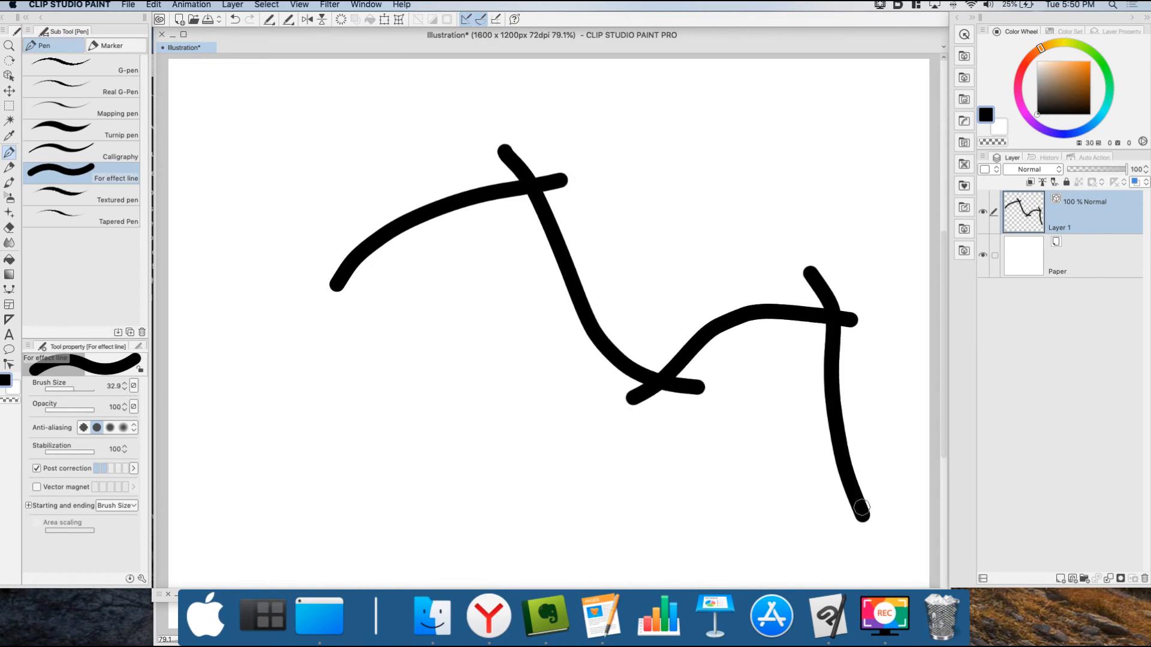
Trim the overhanging stroke ends at all three crossings with the Rough eraser in Vector eraser mode.
key(e)
drag(512, 157, 545, 166)
click(558, 181)
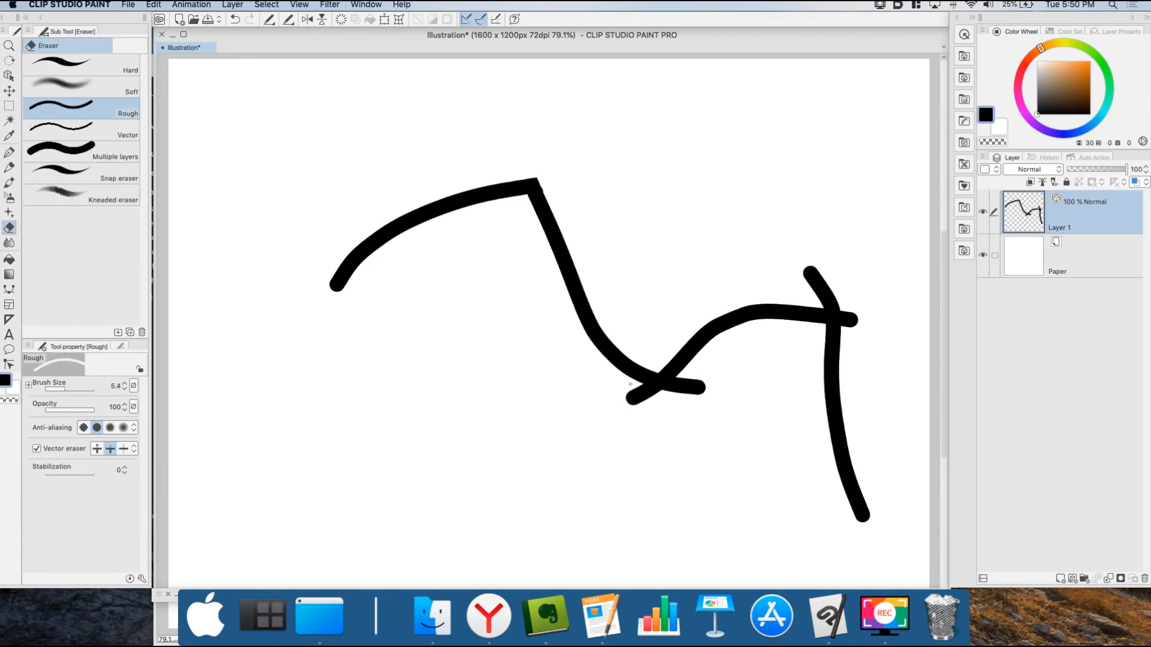
click(635, 397)
click(692, 387)
click(813, 277)
click(851, 321)
Join the four trimmed strokes at their three corners with the Connect vector line tool and select the line with the Object tool.
key(y)
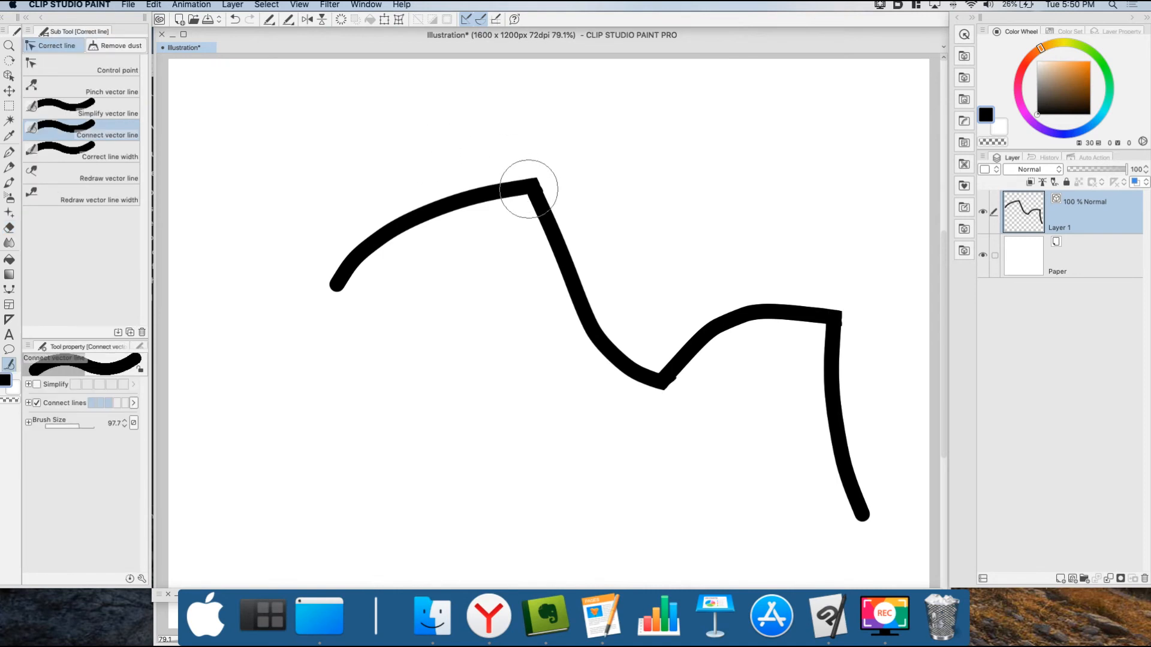
drag(522, 186, 532, 191)
drag(661, 379, 661, 378)
drag(821, 317, 822, 316)
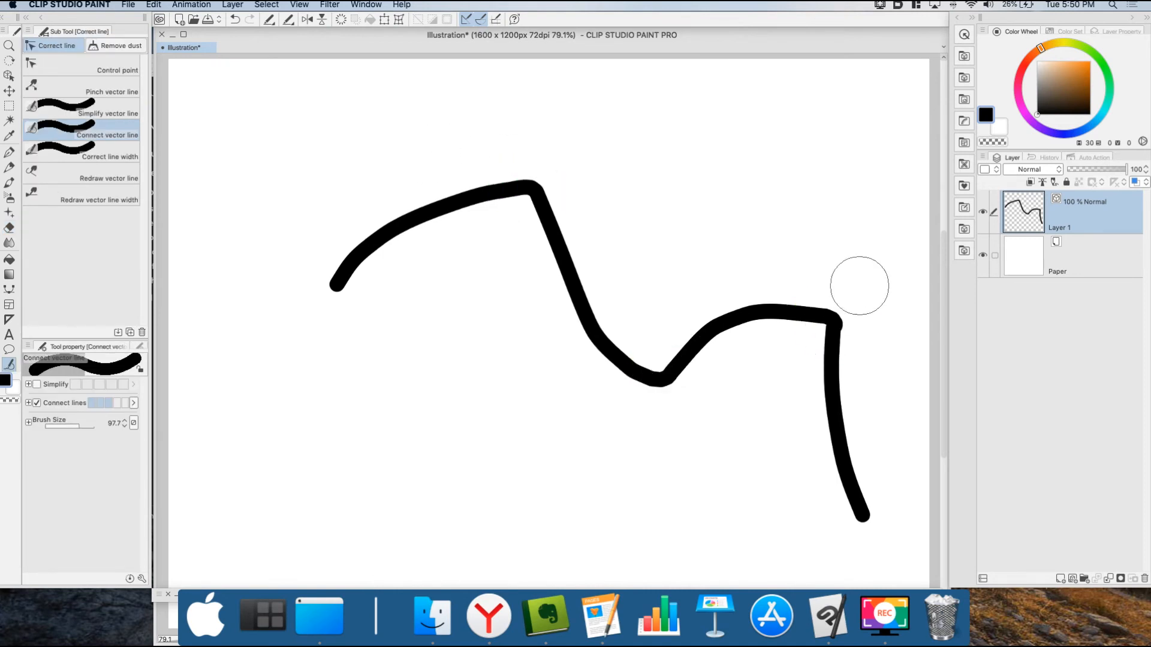
key(o)
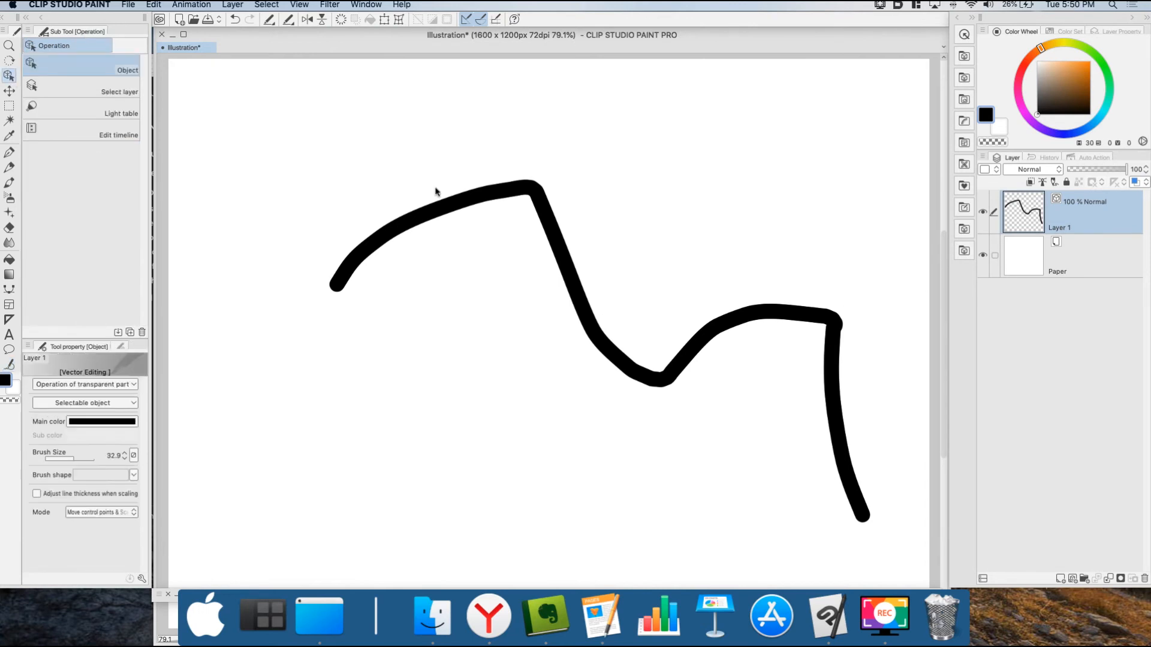
click(474, 199)
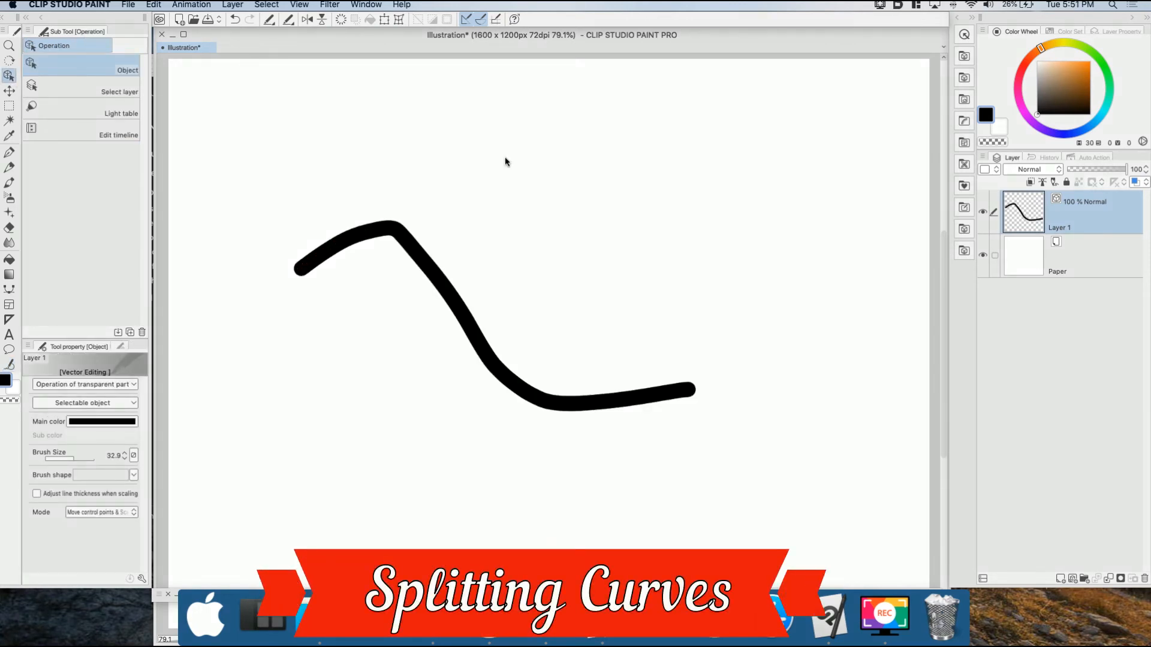
Try splitting the curve at its middle control point with the Control point tool's Split line option, moving the upper part away, and undo it.
click(427, 270)
click(9, 364)
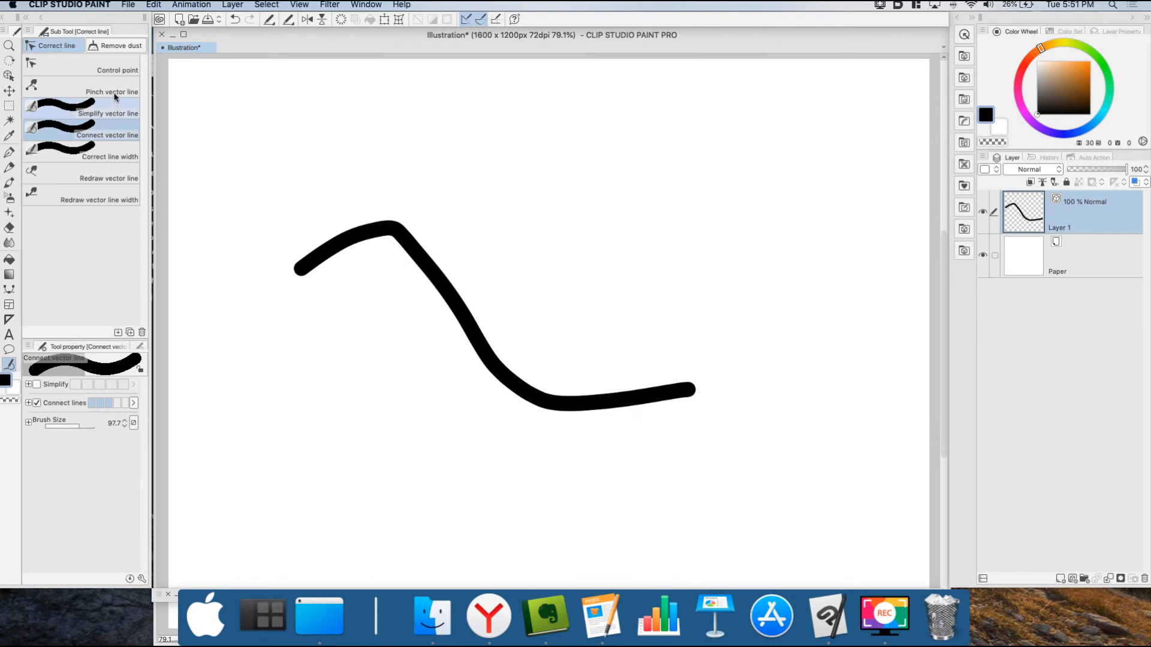
click(100, 72)
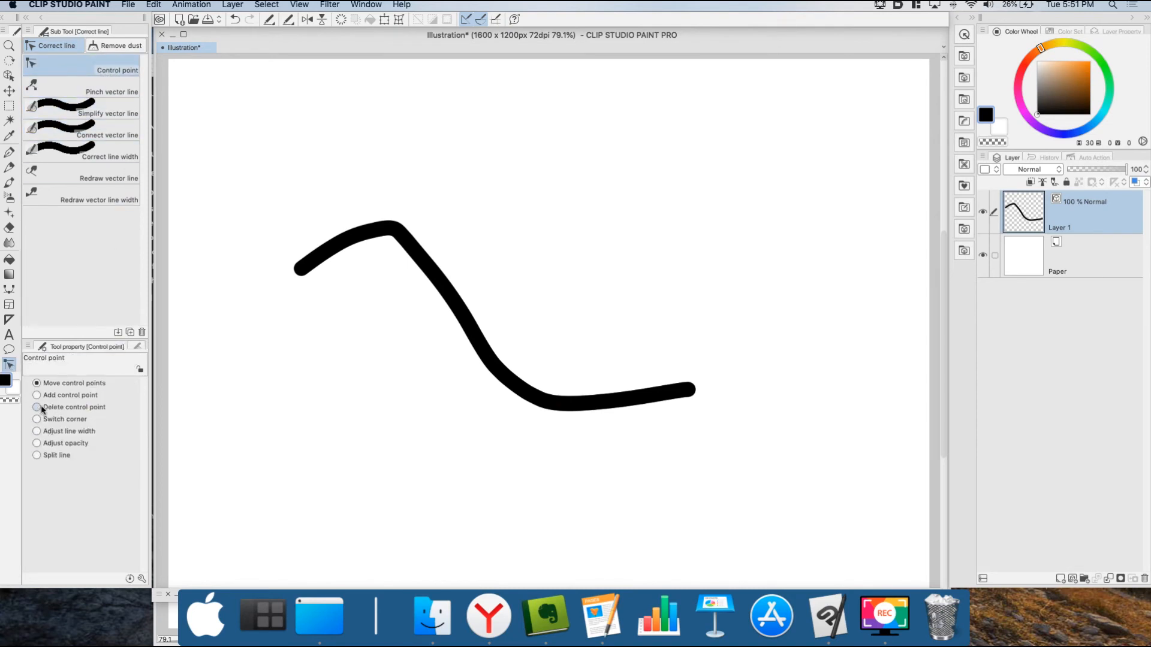
click(38, 455)
click(452, 298)
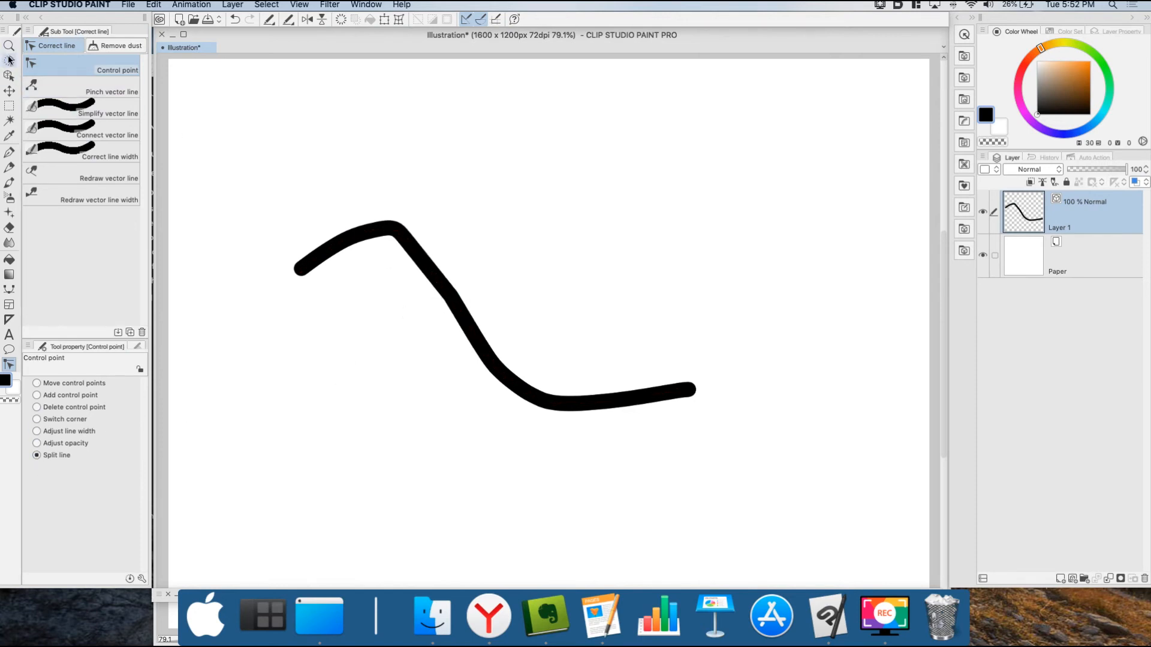
click(9, 75)
drag(413, 238, 456, 203)
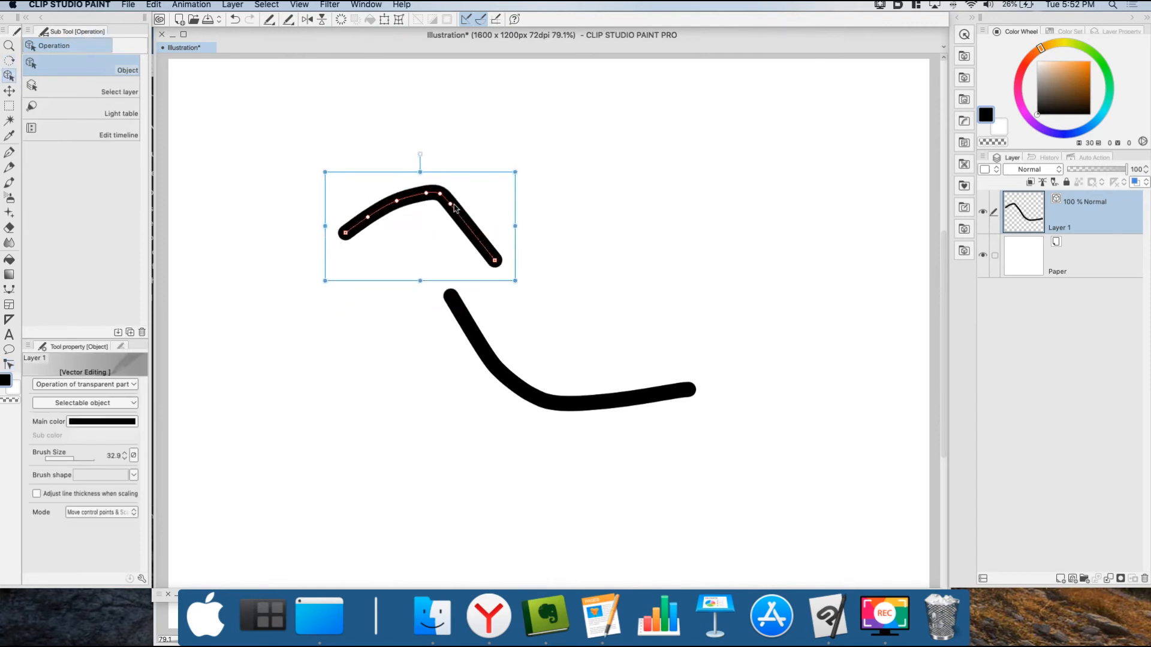
key(super+z)
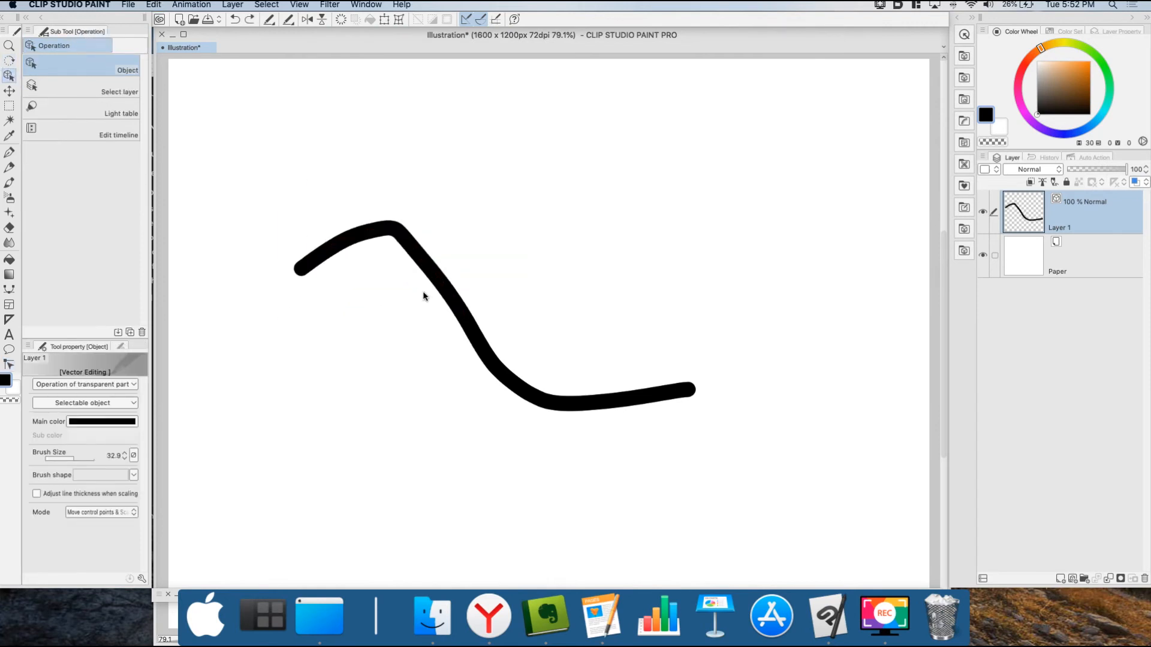
Try splitting the curve at its middle control point with the Object tool, moving the upper piece away, and undo both changes.
click(426, 261)
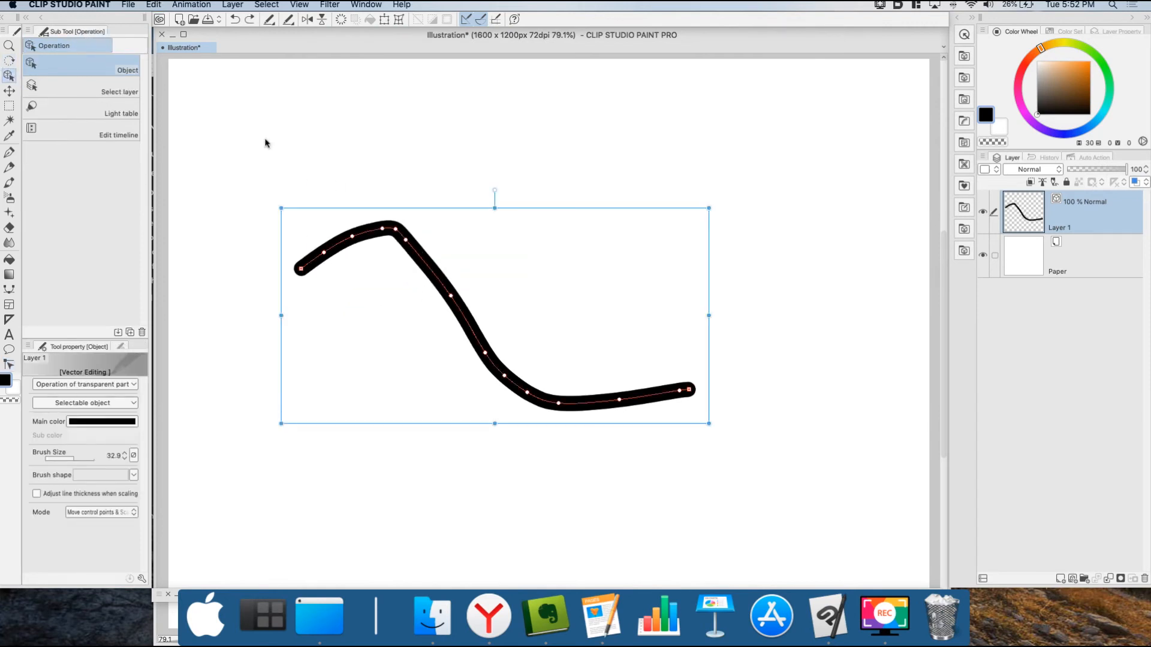
click(9, 77)
right_click(452, 298)
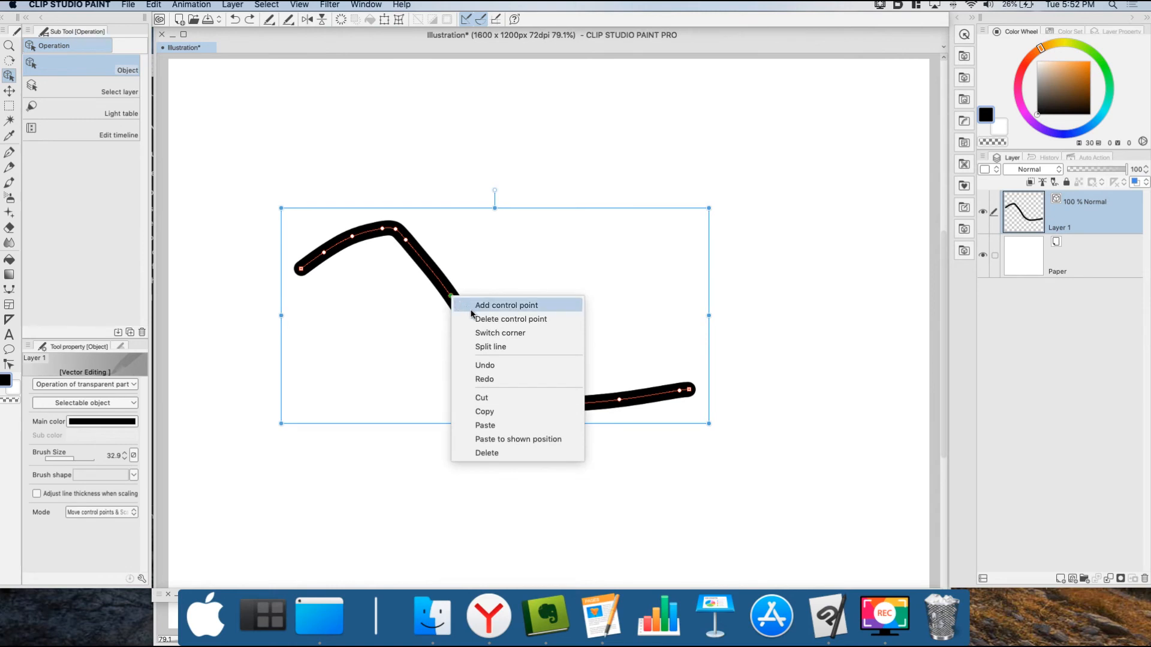
click(497, 346)
click(412, 259)
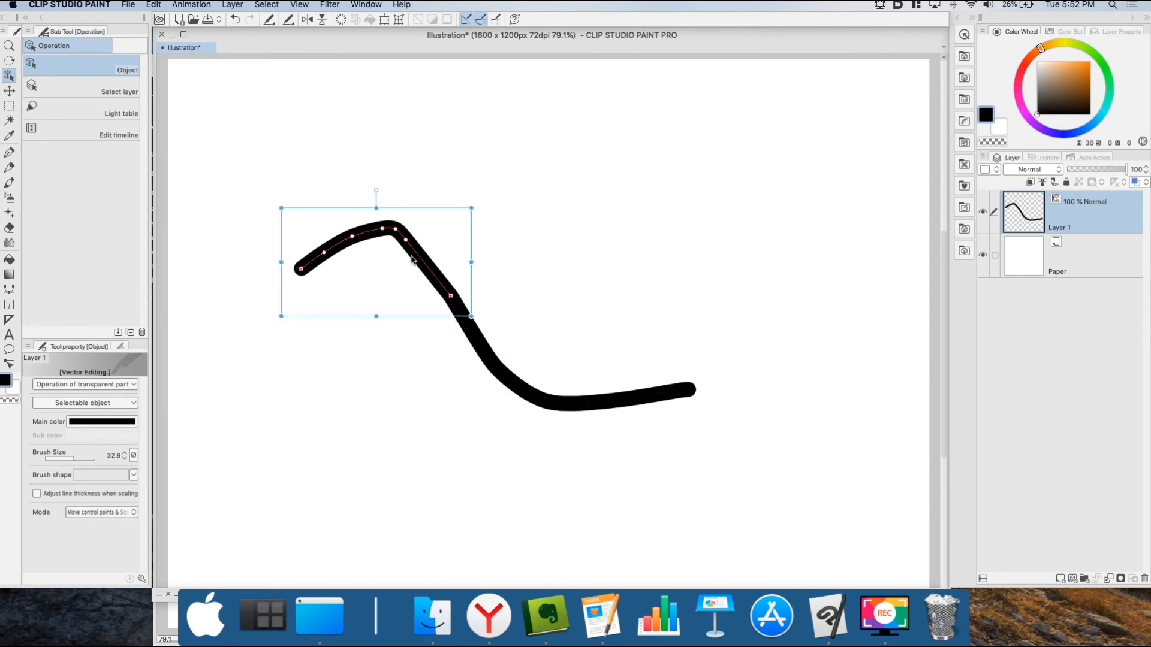
drag(415, 258, 437, 222)
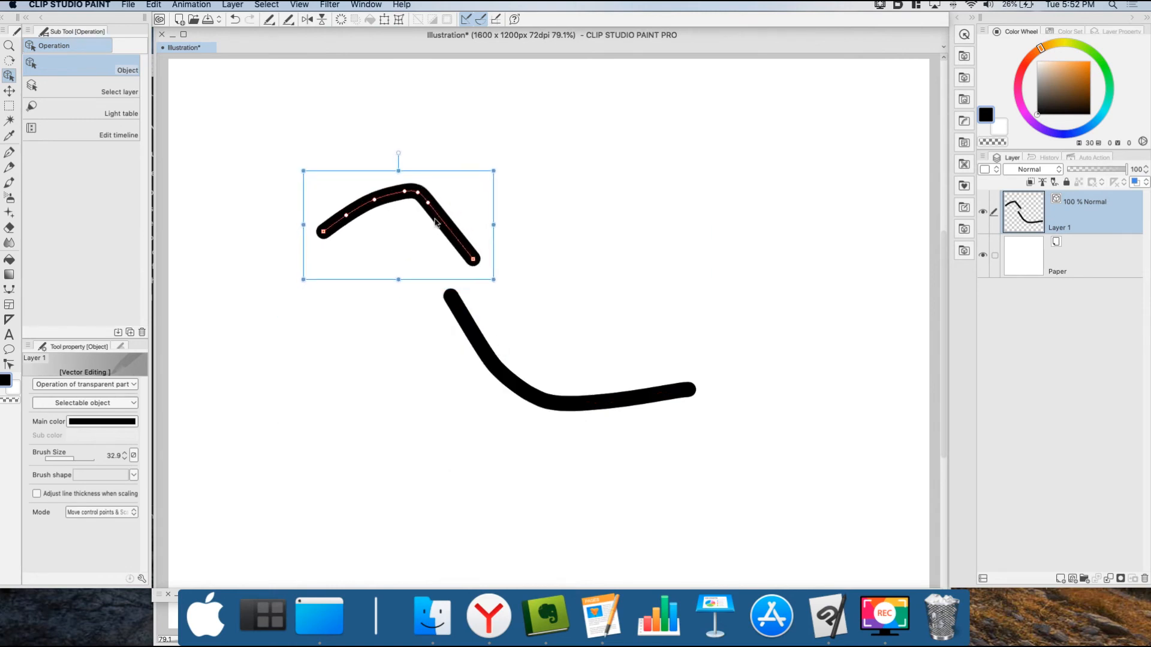
key(super+z)
key(super+z)
click(391, 234)
Cut a narrow gap across the curve's middle with the Rough eraser, with Vector eraser set to remove only the touched area.
click(10, 228)
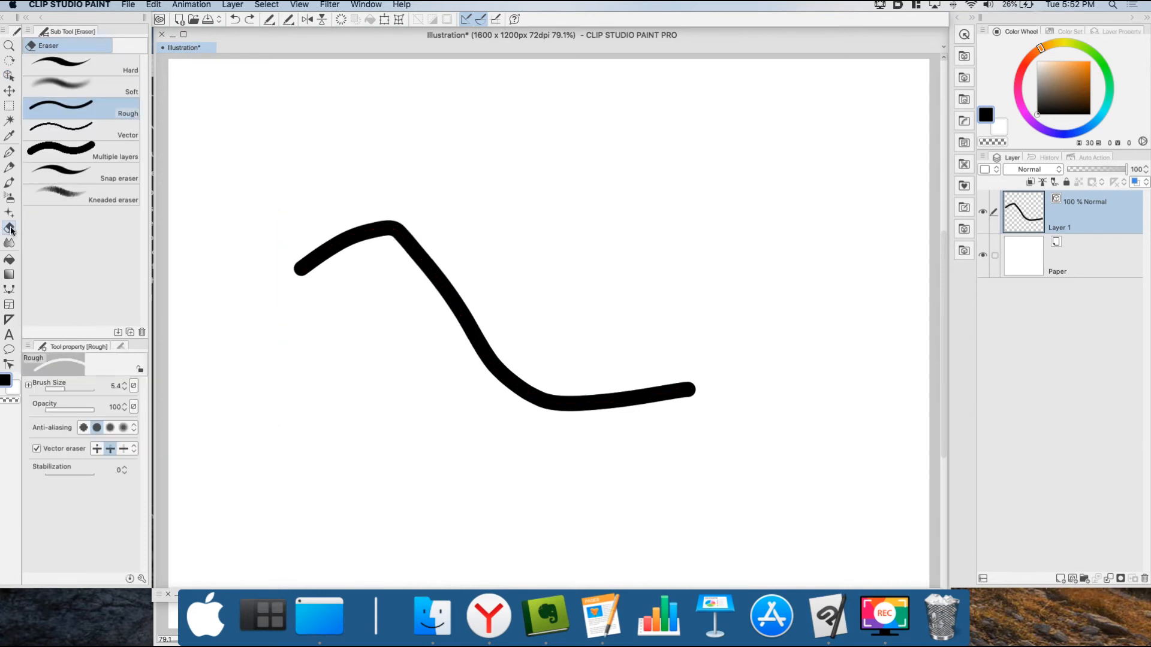
click(98, 449)
drag(491, 292, 497, 288)
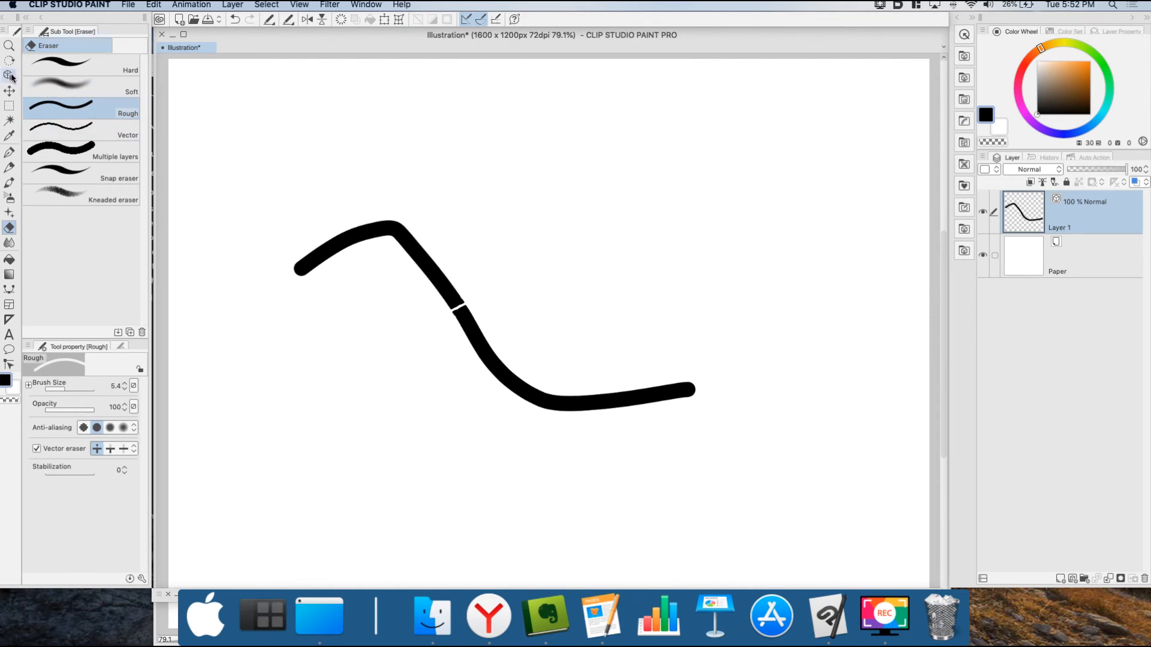
Delete the stray end control point on each side of the gap so both line pieces end cleanly.
scroll(454, 303, up, 6)
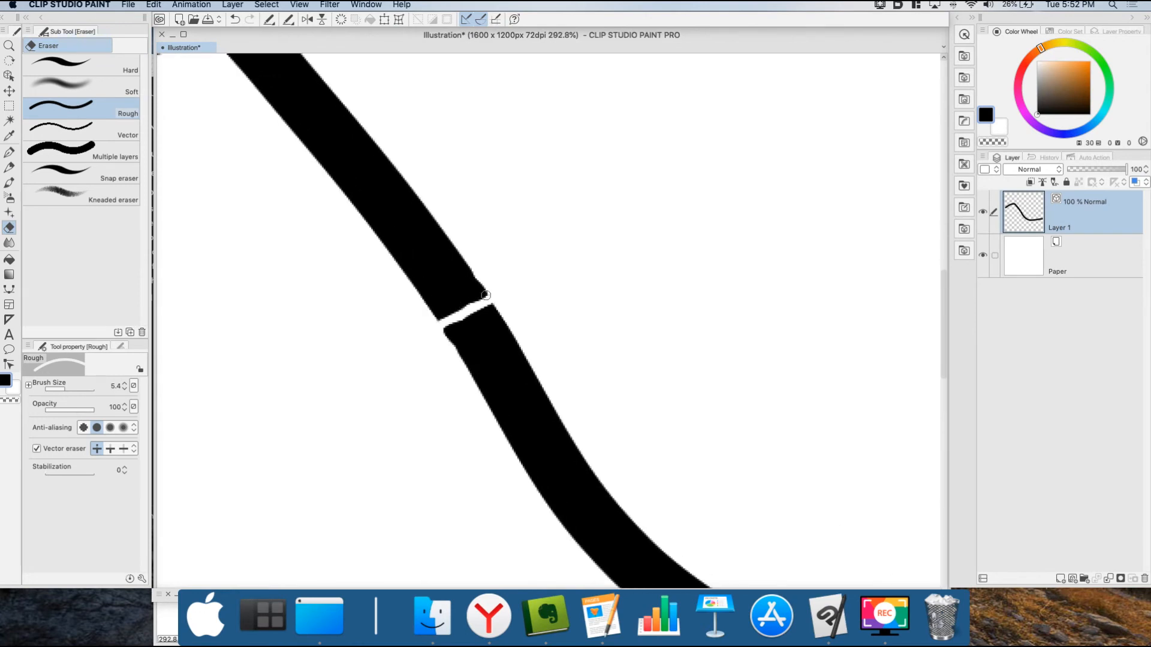
key(o)
click(391, 185)
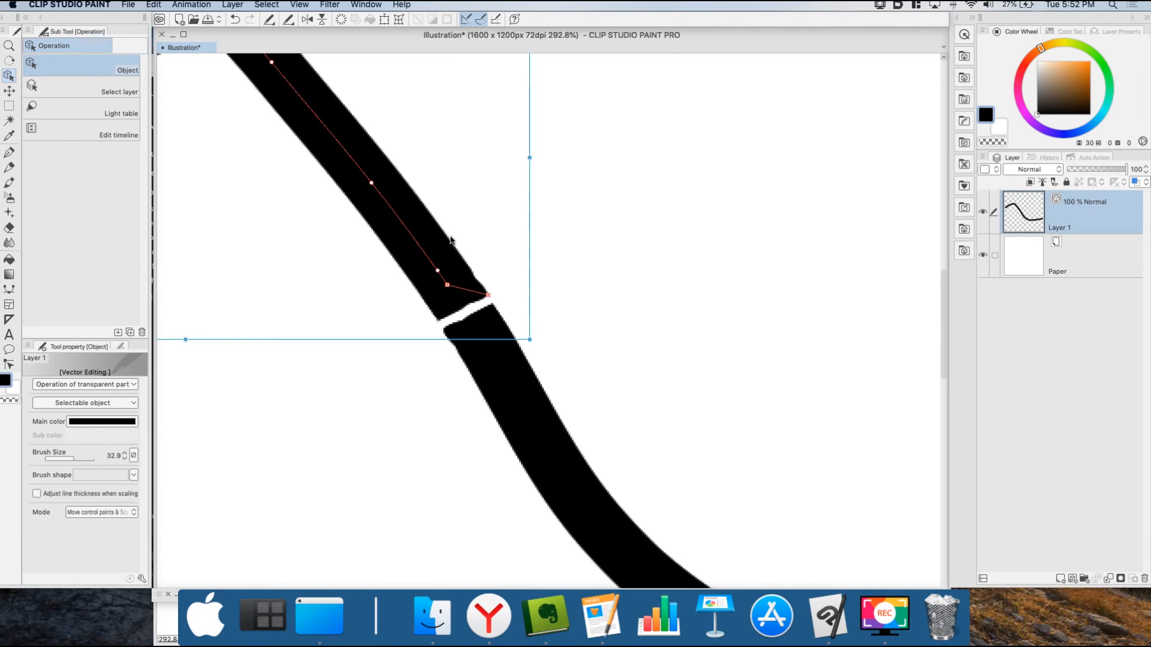
right_click(488, 296)
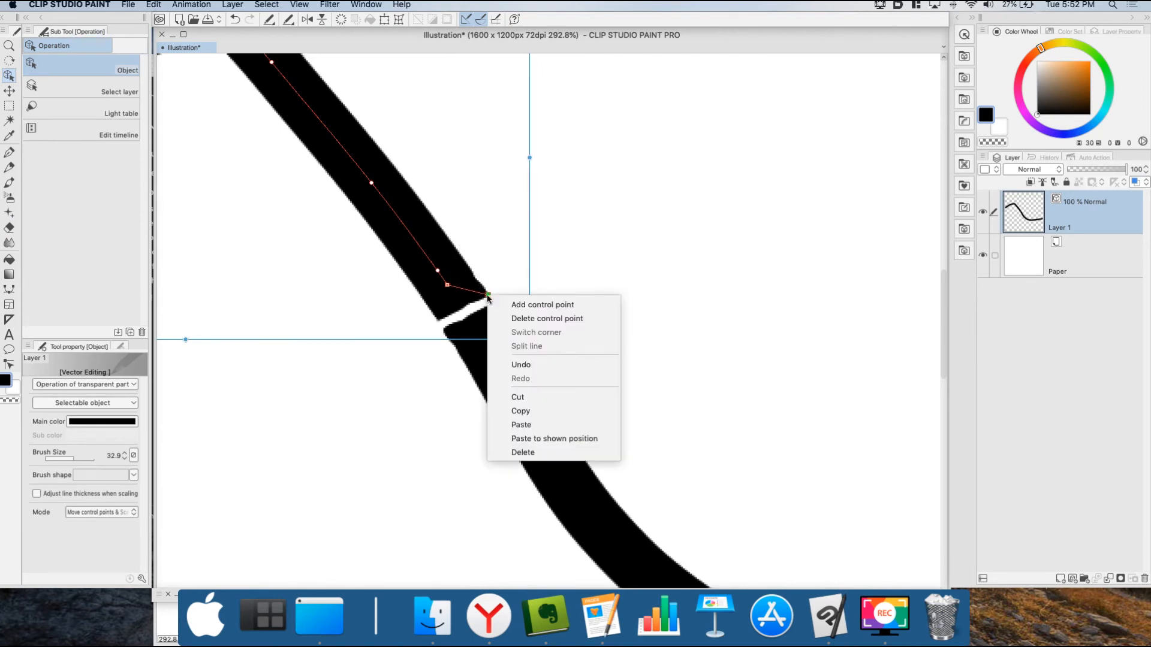
click(529, 319)
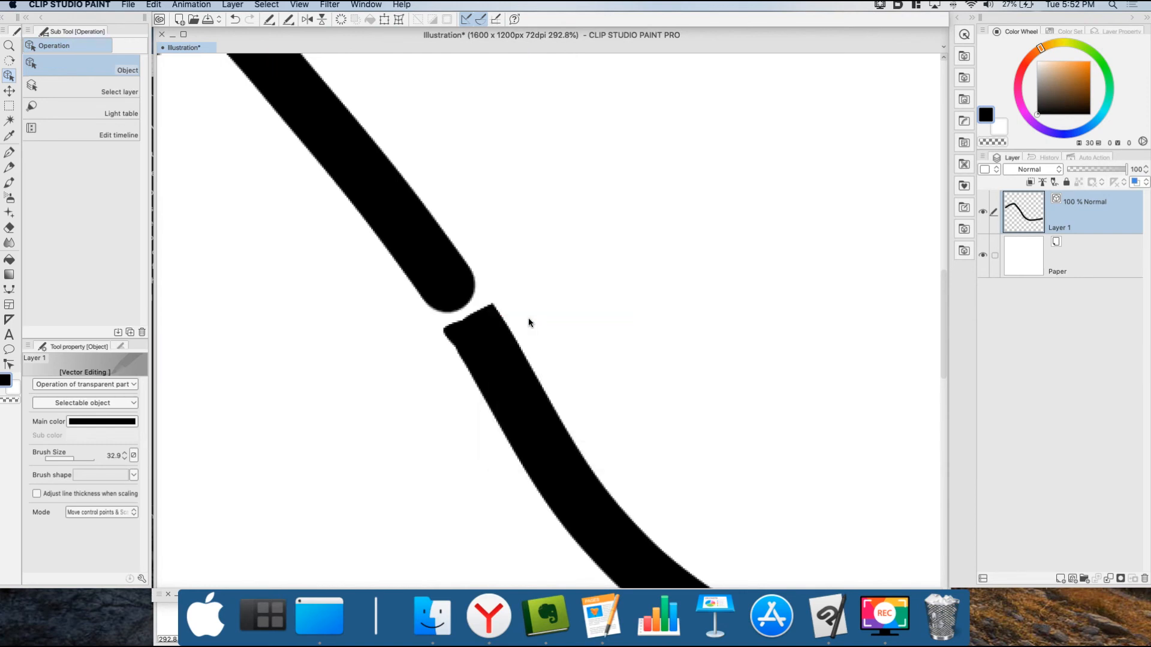
click(488, 355)
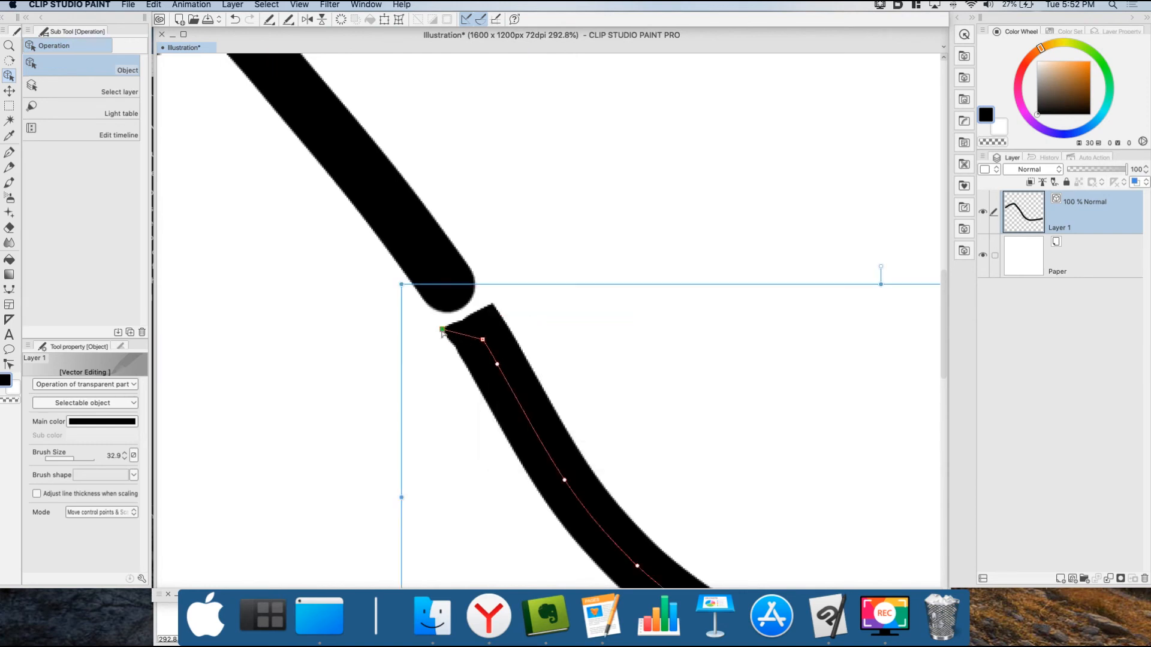
right_click(442, 331)
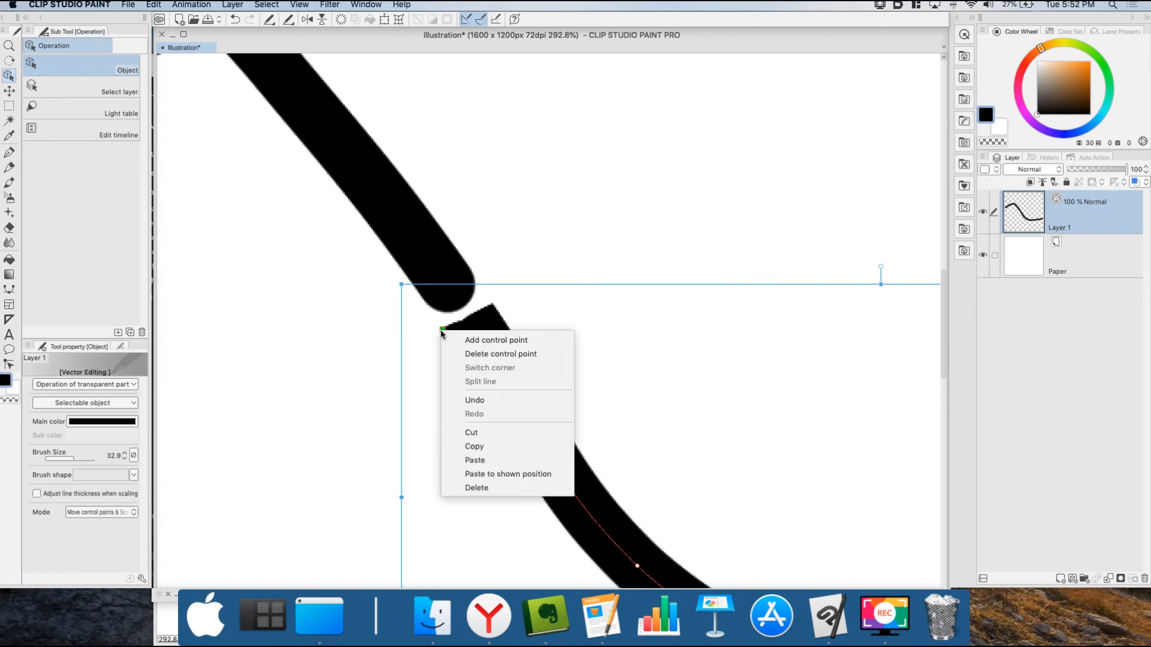
click(488, 354)
scroll(520, 314, down, 5)
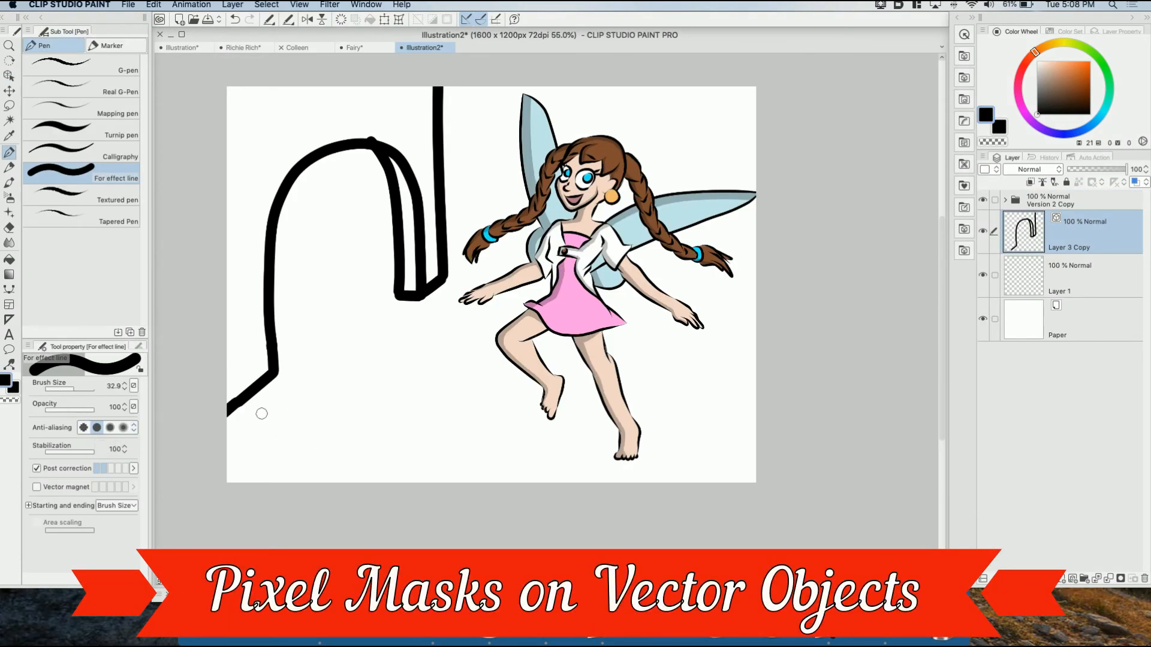
Shift the fairy artwork in the Version 2 Copy folder slightly to the right with the Move layer tool.
click(1066, 207)
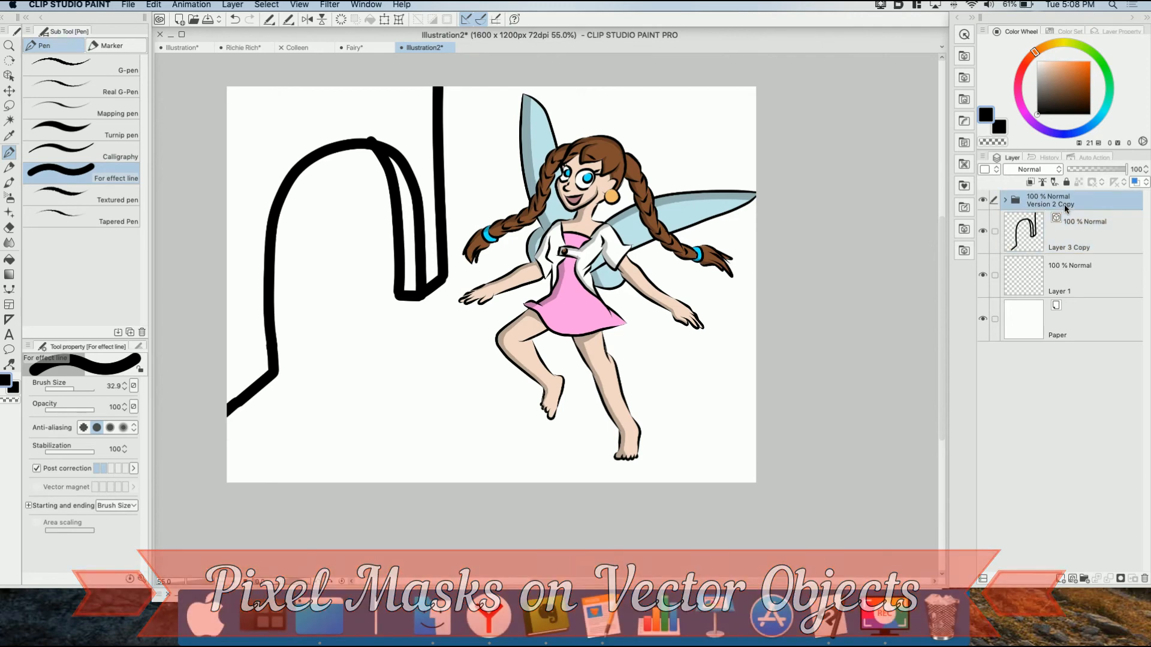
click(9, 90)
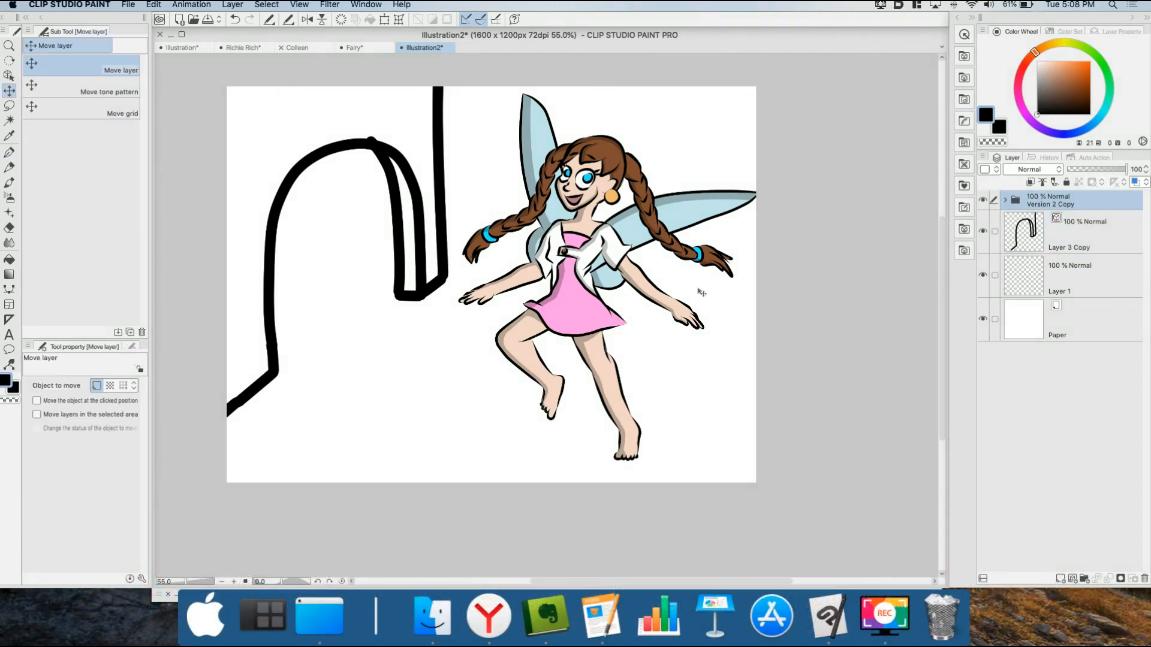
drag(628, 273, 378, 271)
key(super+z)
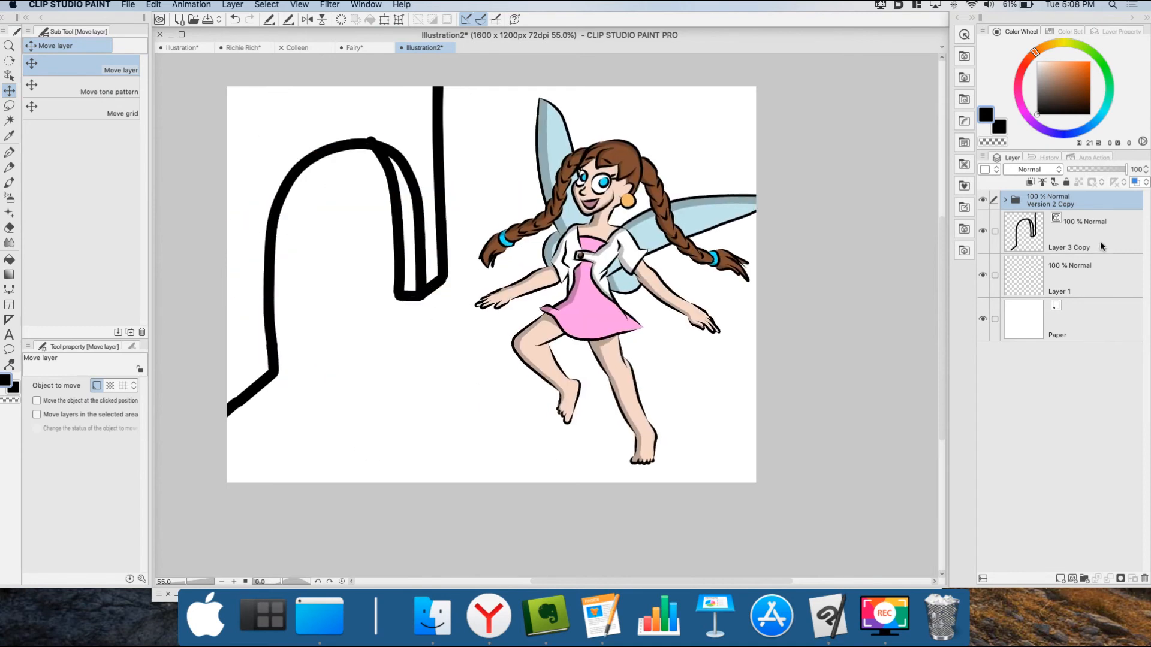
Move the thick line on Layer 3 Copy slightly right and down, and place the Version 2 Copy fairy over its right part.
click(1087, 242)
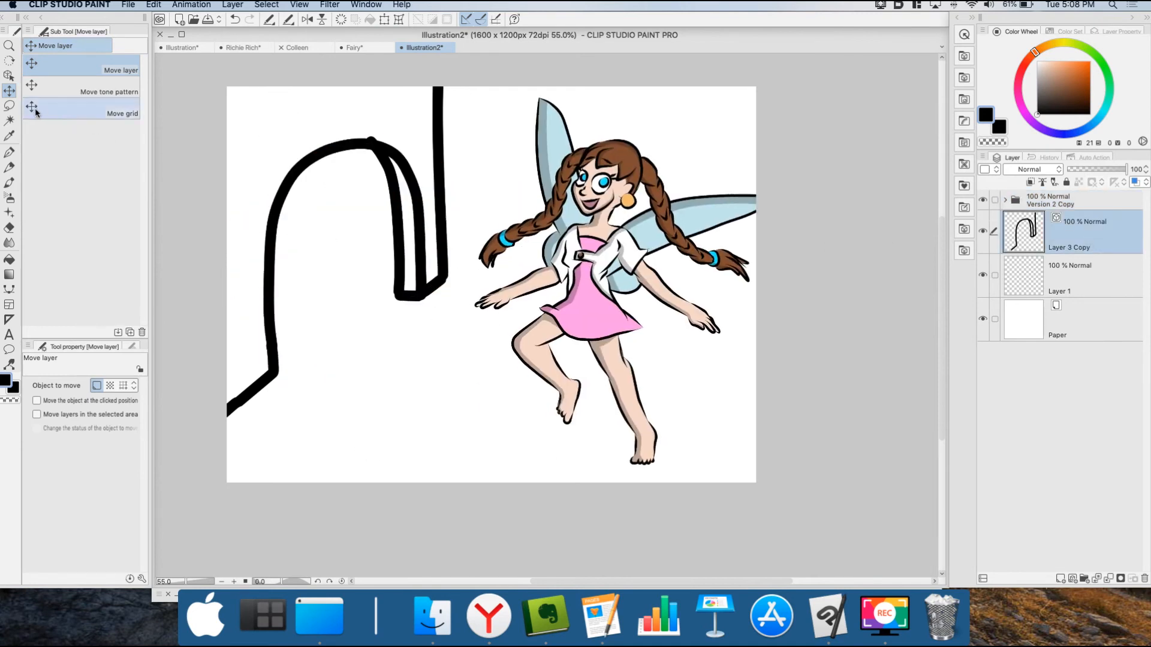
drag(347, 279, 380, 291)
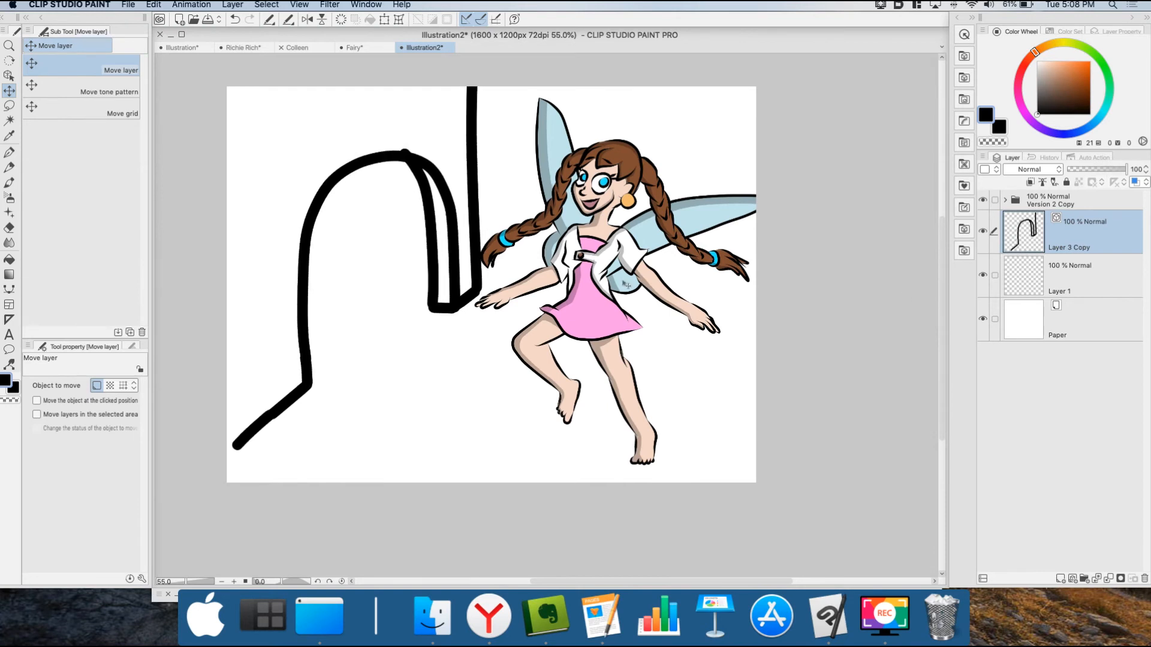
click(1053, 198)
drag(657, 211, 542, 218)
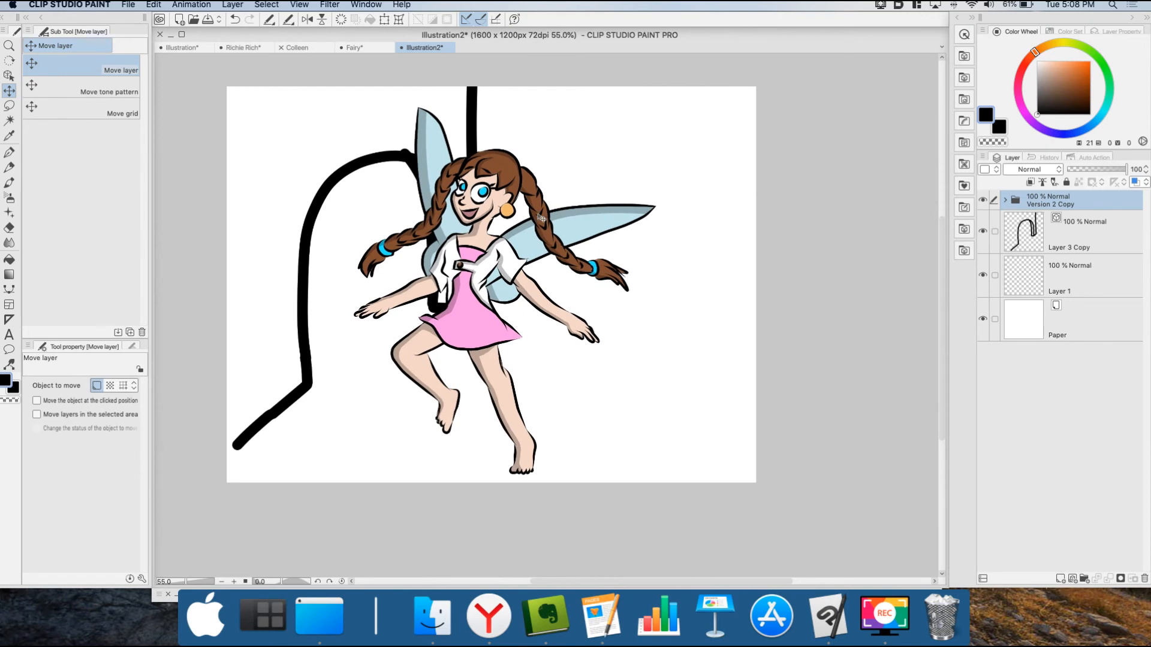
Rotate the fairy artwork in the Version 2 Copy folder to -64.4 degrees and apply the transformation.
click(384, 19)
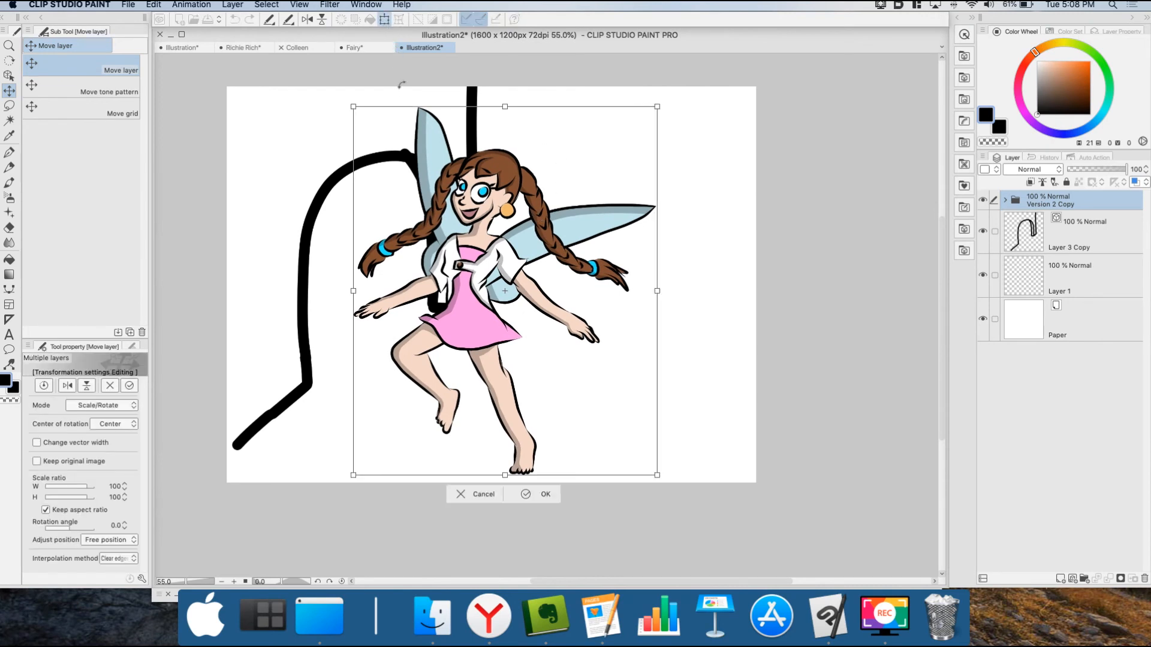
drag(347, 100, 334, 332)
click(546, 528)
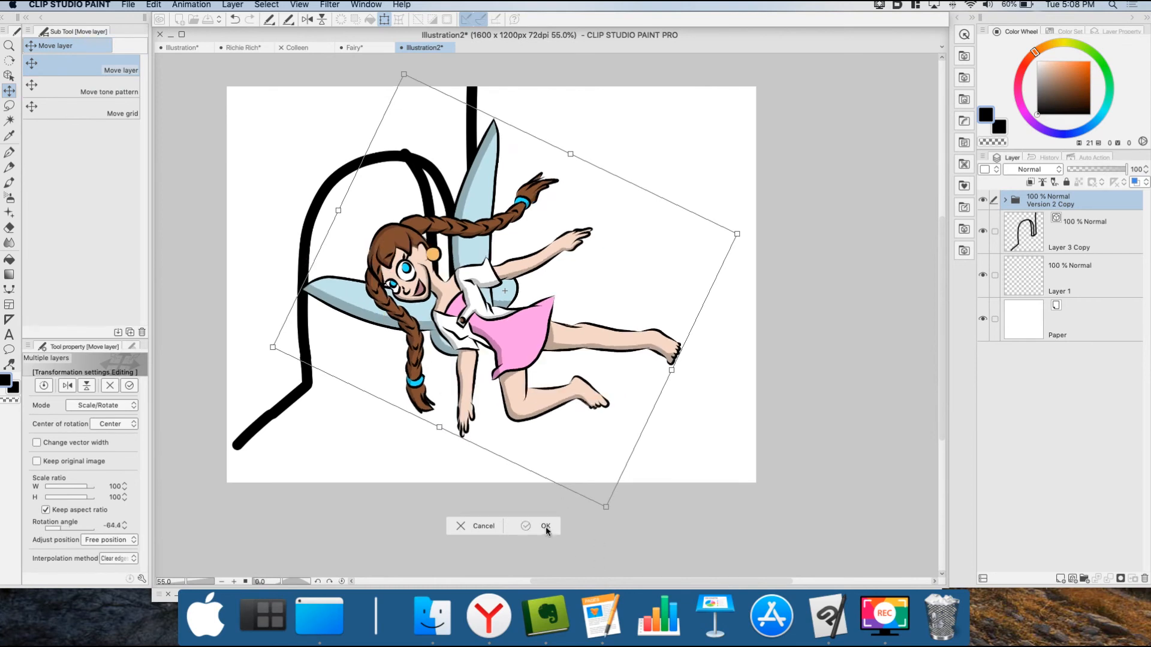
click(542, 525)
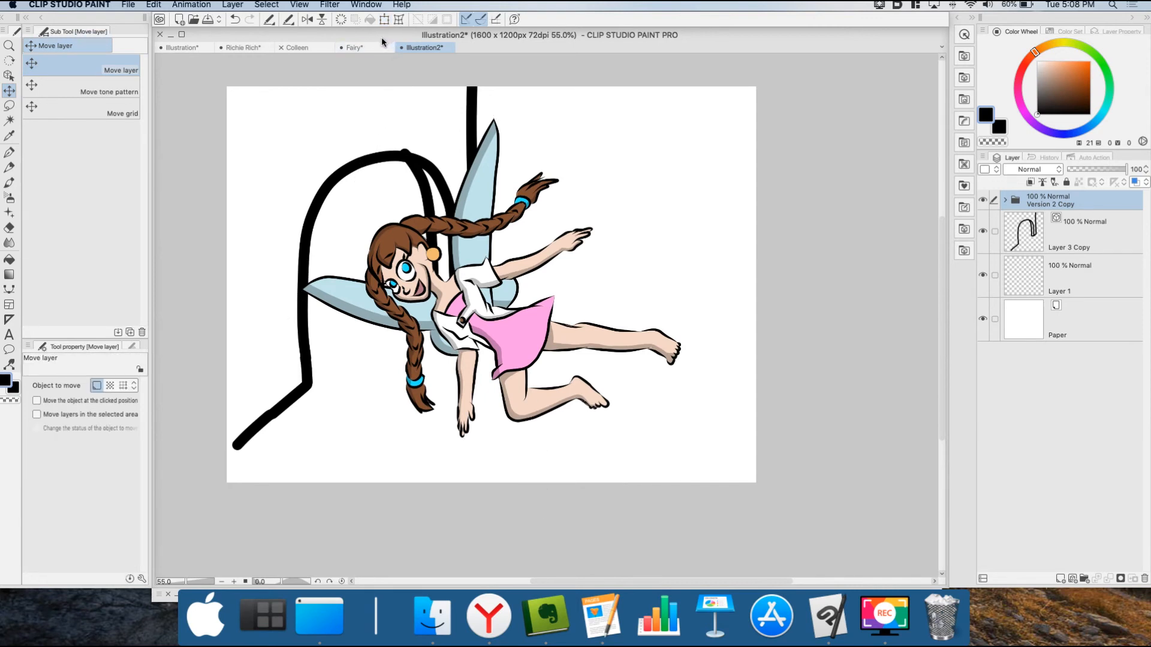
Move the fairy up and left across the thick arch, and lower the Version 2 Copy folder's opacity to 38%.
drag(520, 307, 376, 260)
drag(377, 247, 375, 246)
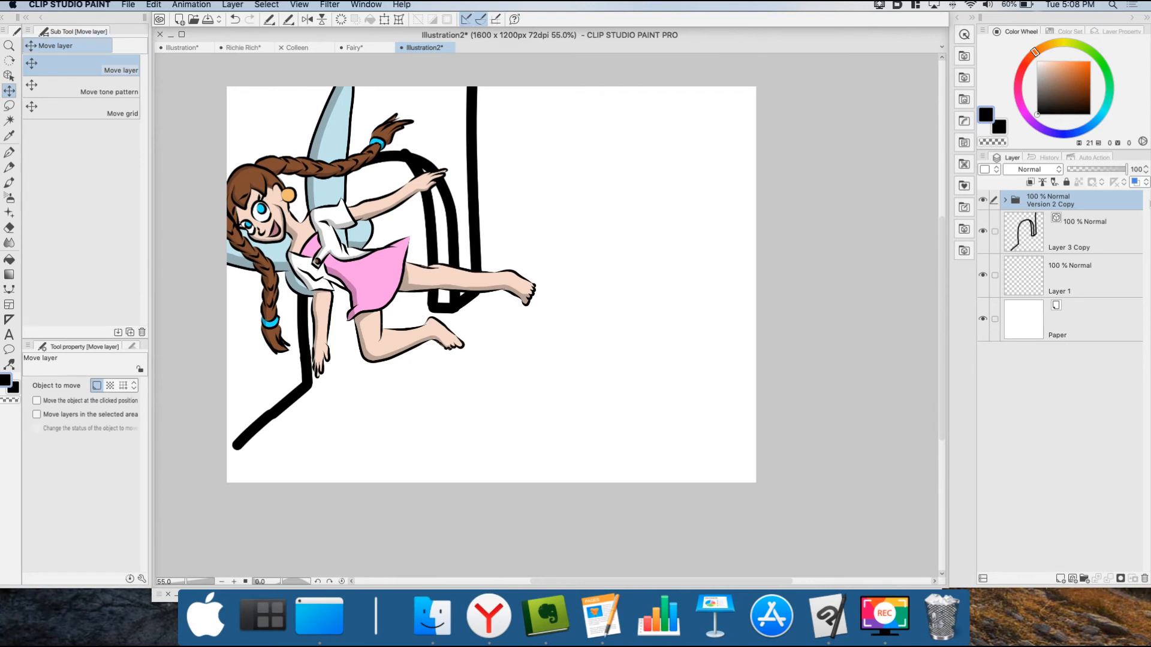
drag(1131, 174, 1089, 168)
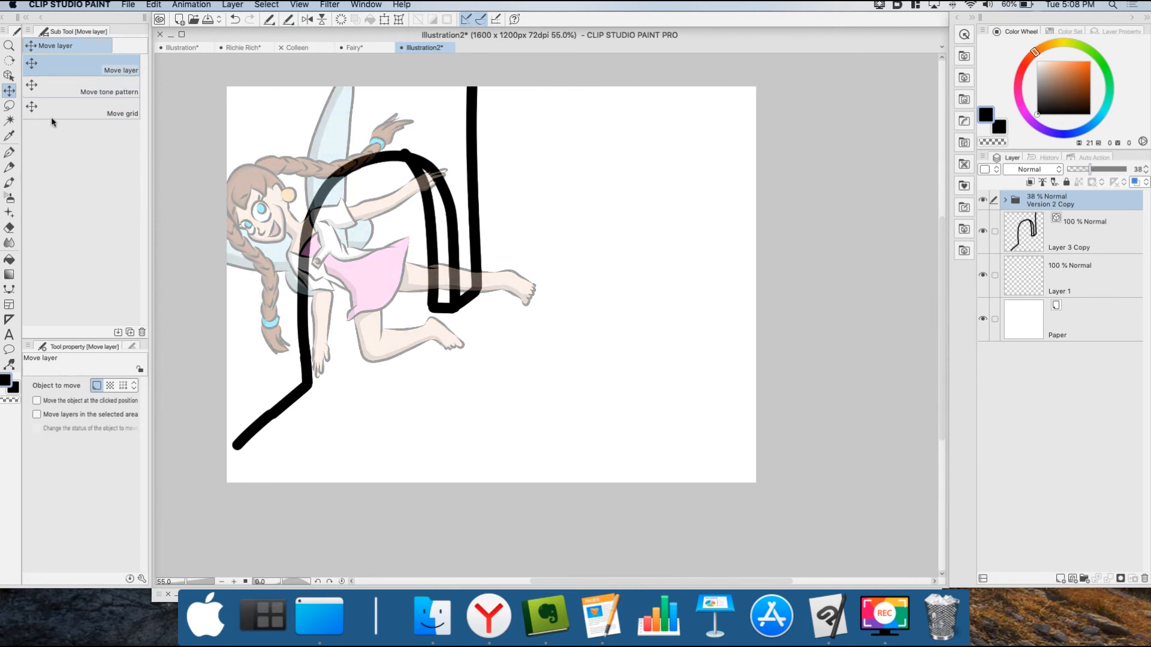
Mask the Version 2 Copy folder outside a lasso selection that follows the arch's left line and encloses the body, and set its opacity to 100%.
click(10, 107)
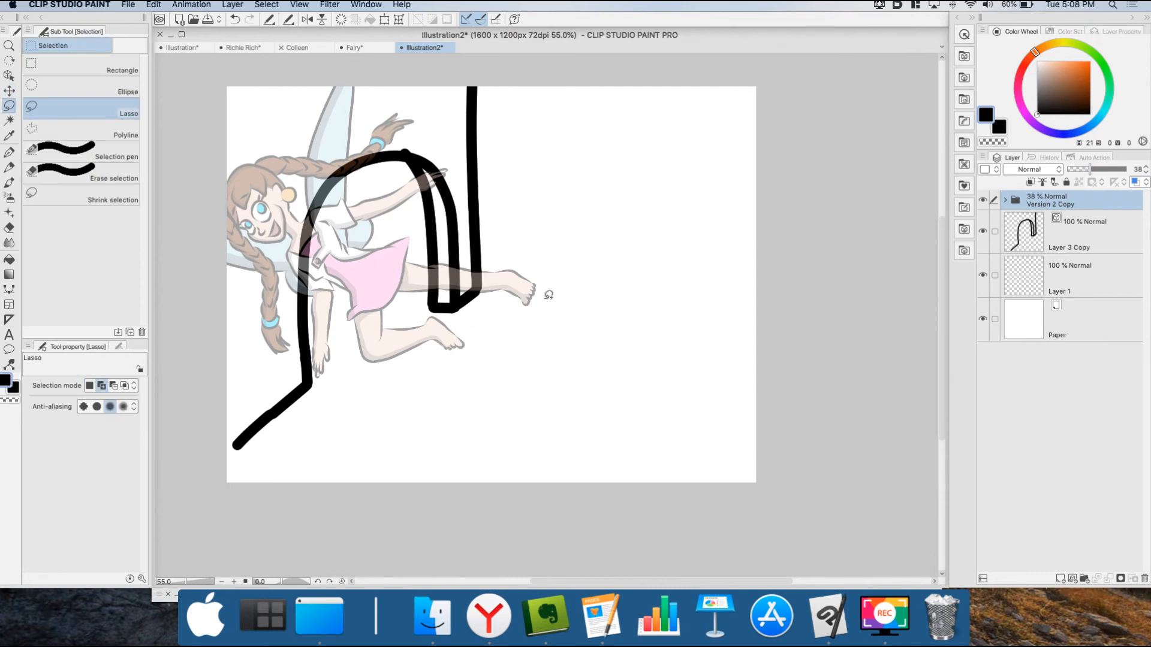
click(522, 142)
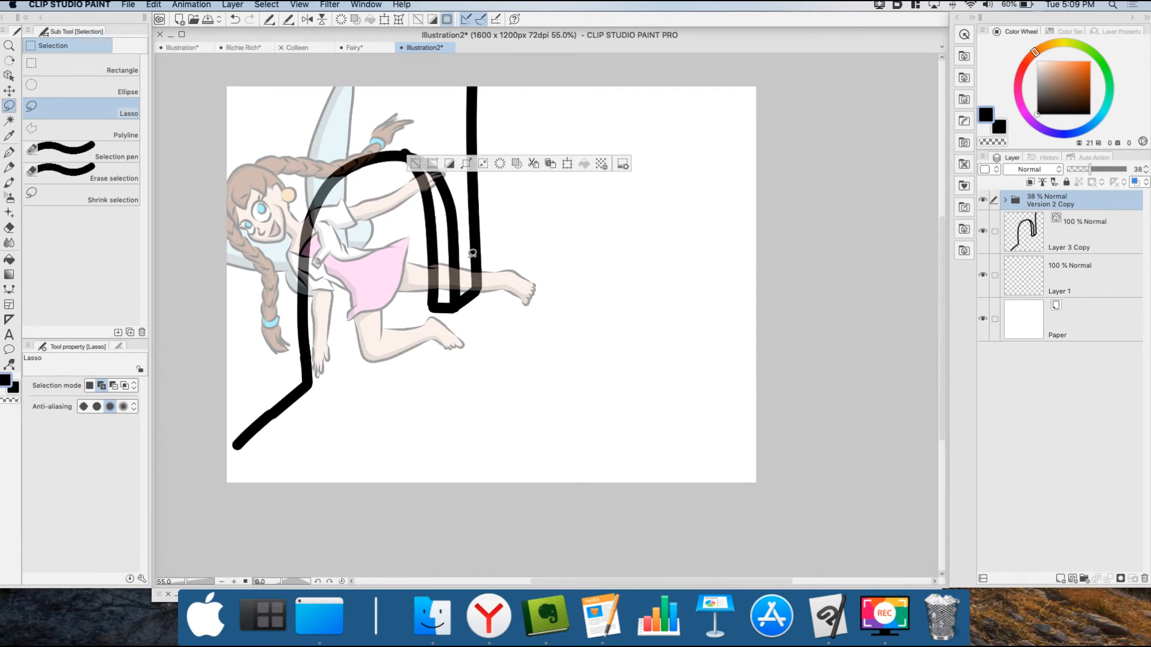
key(super+d)
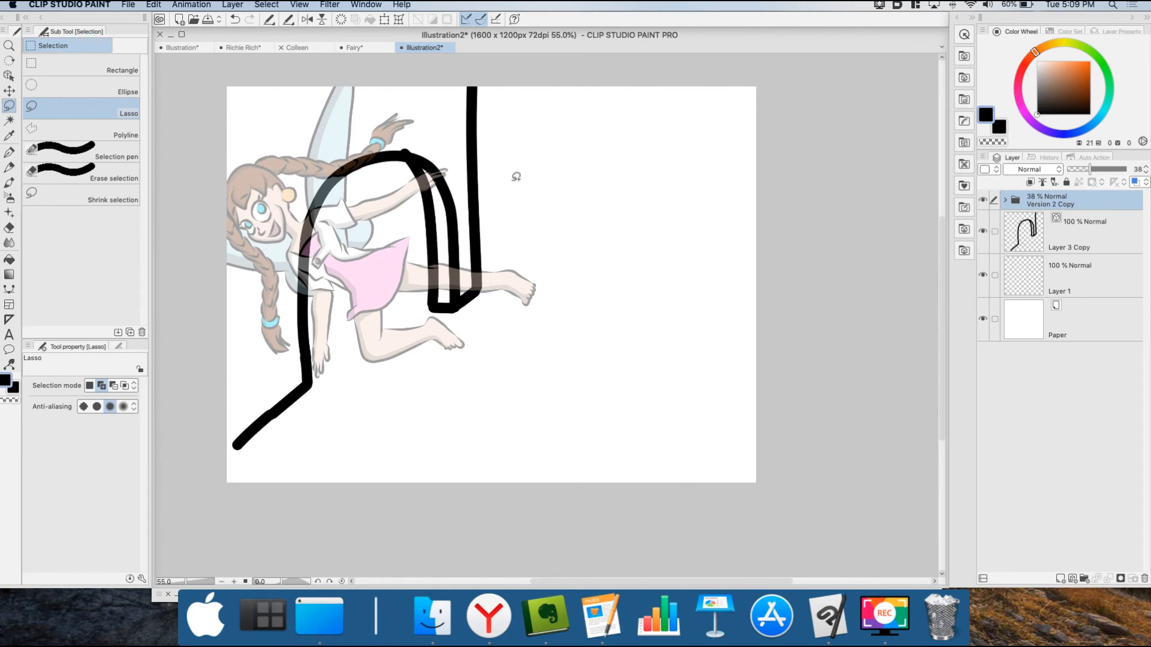
mouse_move(513, 173)
mouse_down()
mouse_move(388, 150)
mouse_move(331, 176)
mouse_move(303, 278)
mouse_move(322, 410)
mouse_move(402, 415)
mouse_move(518, 391)
mouse_move(577, 357)
mouse_move(559, 236)
mouse_move(525, 179)
mouse_up()
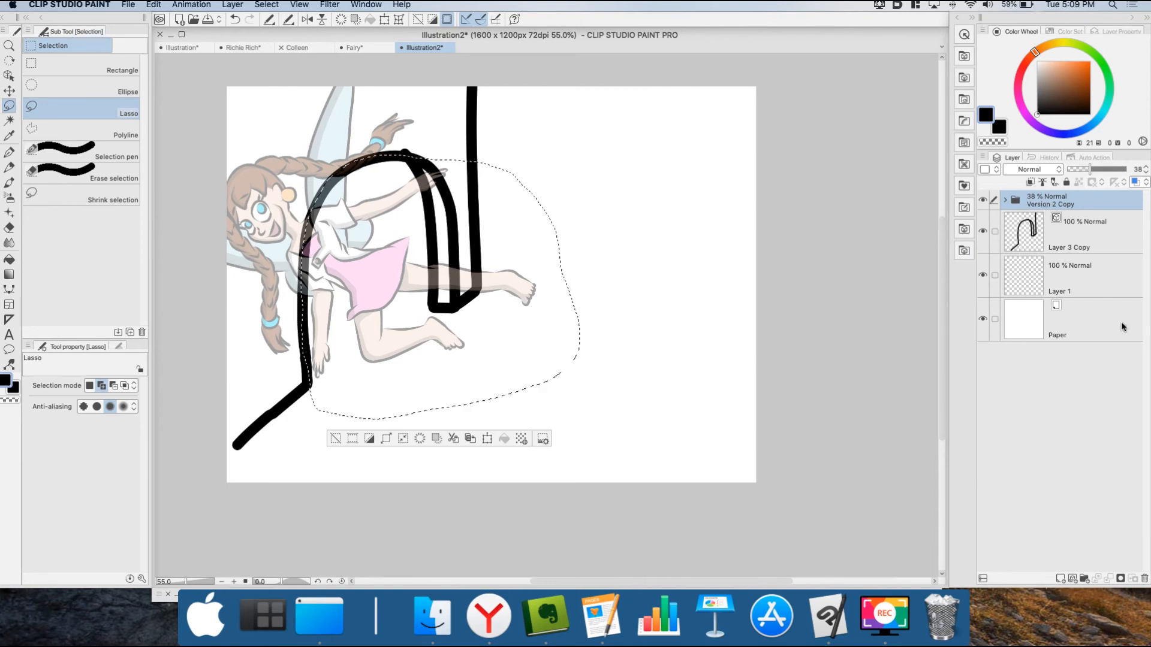
click(1119, 579)
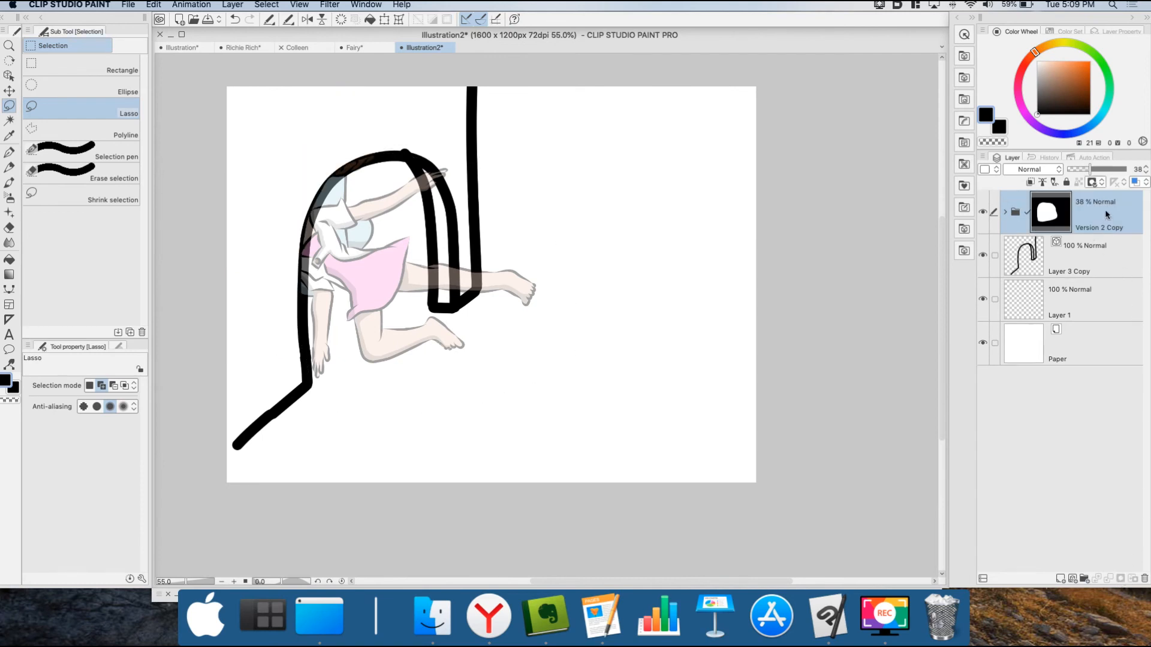
drag(1091, 169, 1127, 169)
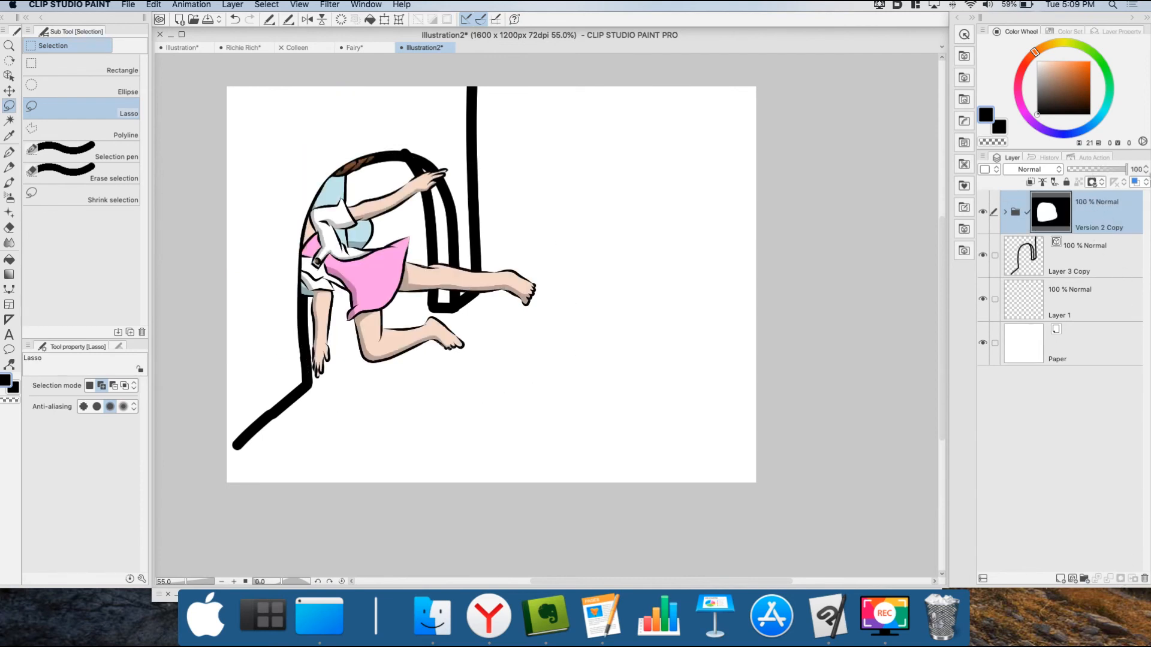
Duplicate Layer 3 Copy and place the duplicate above the Version 2 Copy folder.
click(1092, 265)
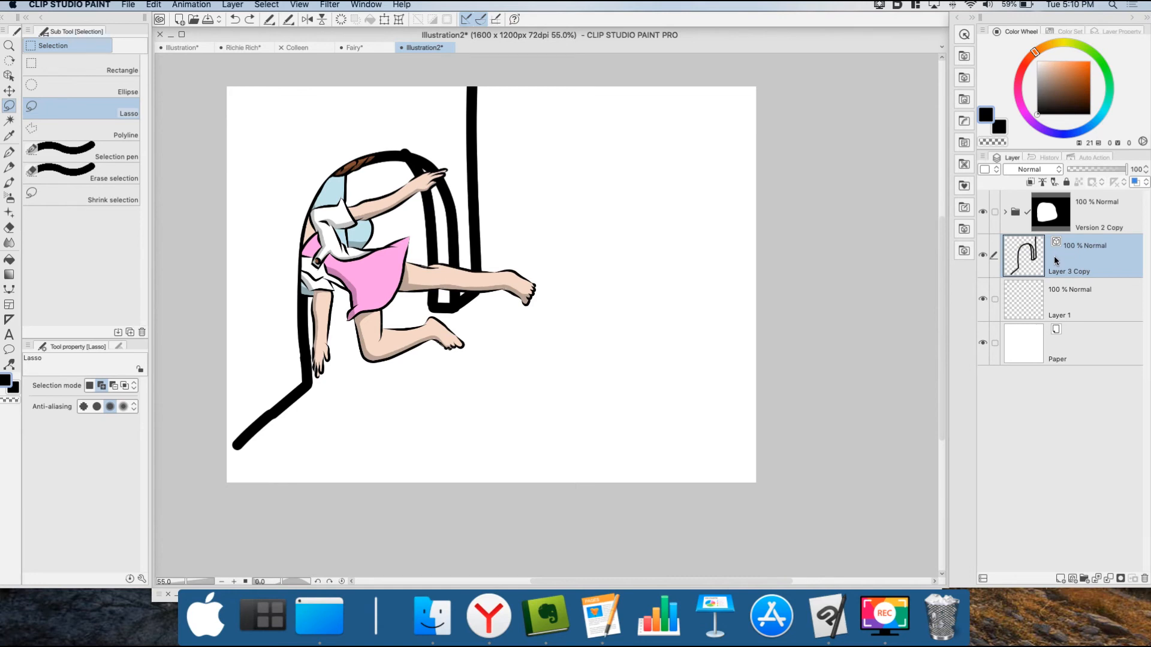
drag(1053, 262, 1073, 578)
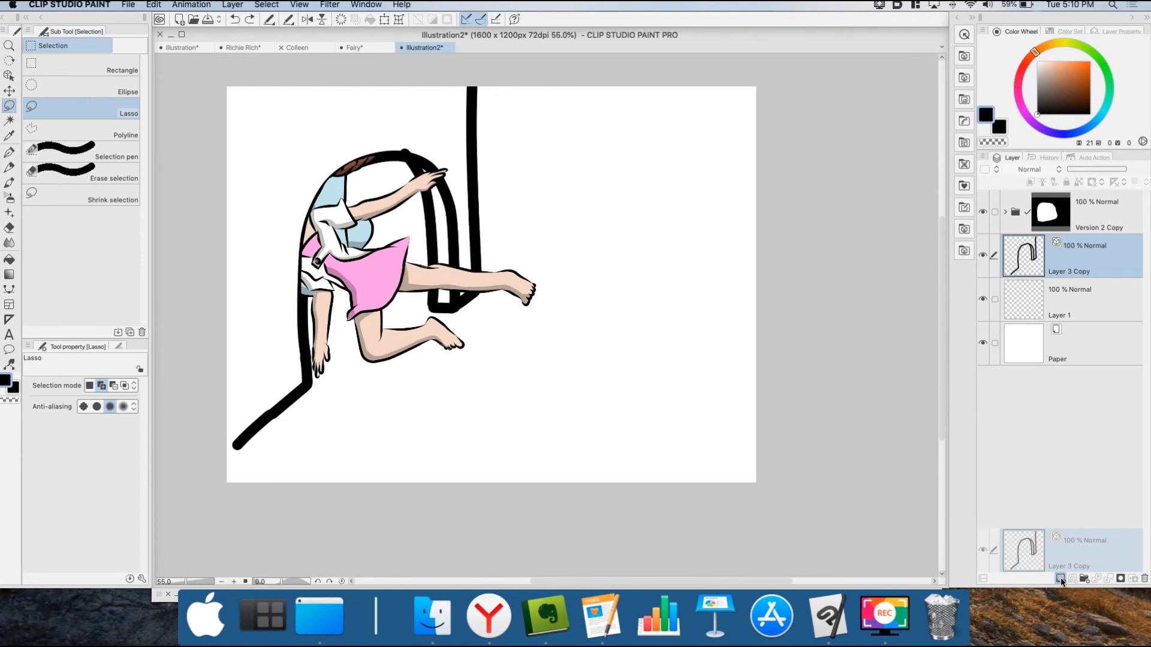
drag(1061, 580, 1061, 581)
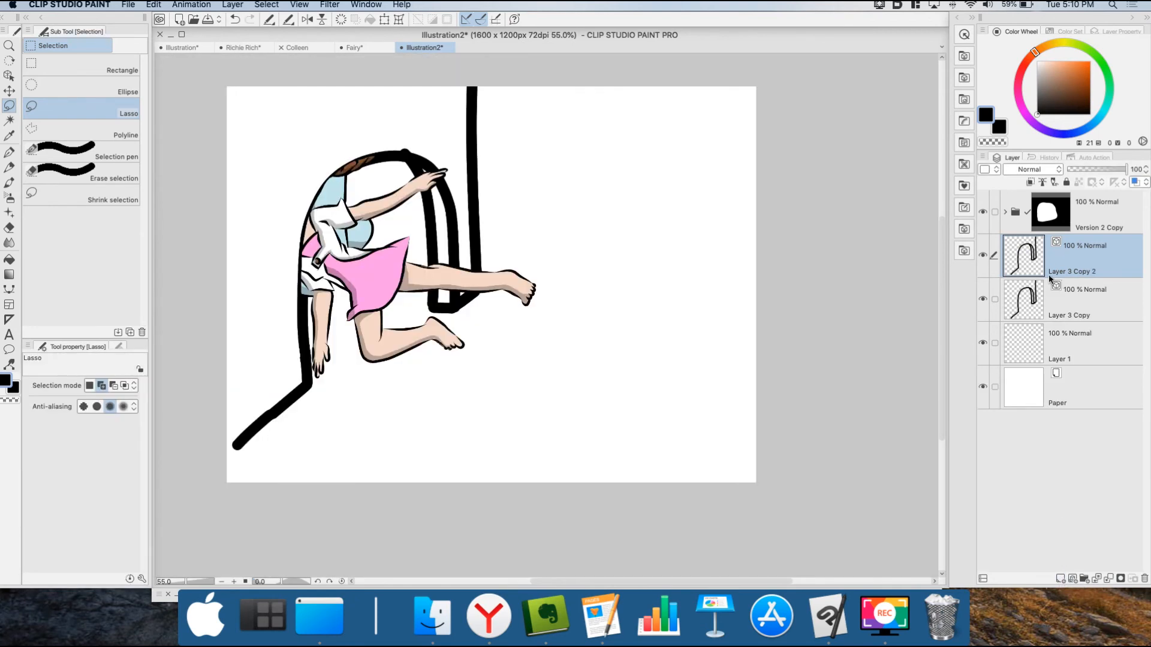
drag(1037, 250, 1044, 198)
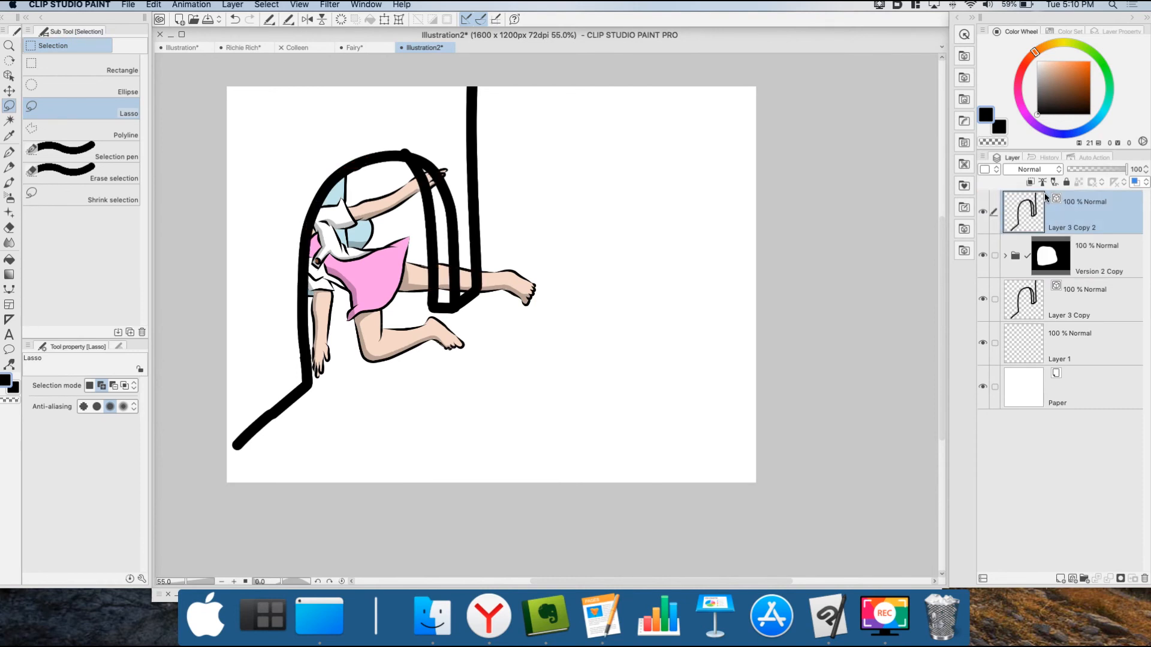
With the Rough eraser at size 32.9, erase the thick lines on Layer 3 Copy 2 that cover the fairy's hand and leg.
click(9, 76)
click(389, 157)
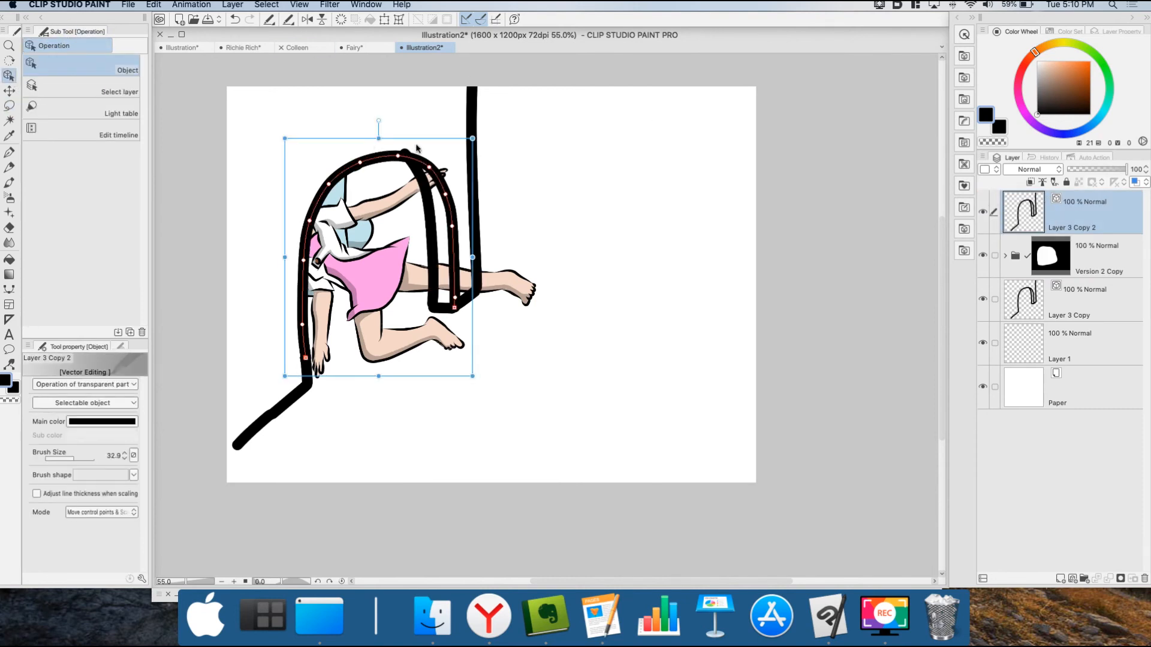
click(10, 227)
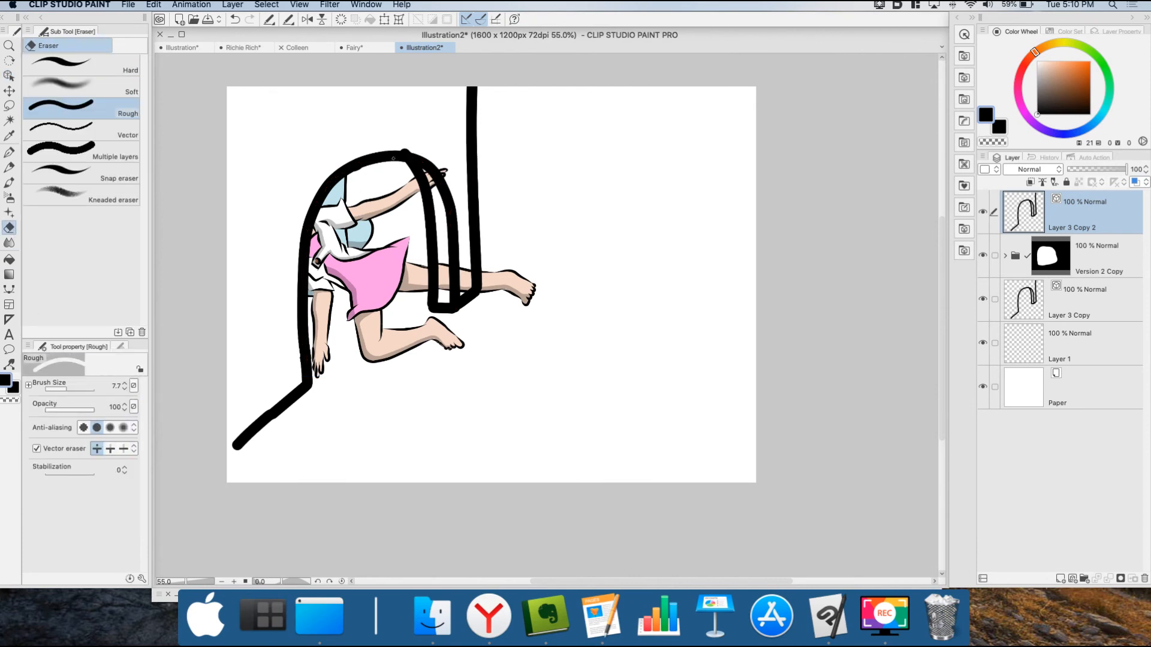
click(74, 388)
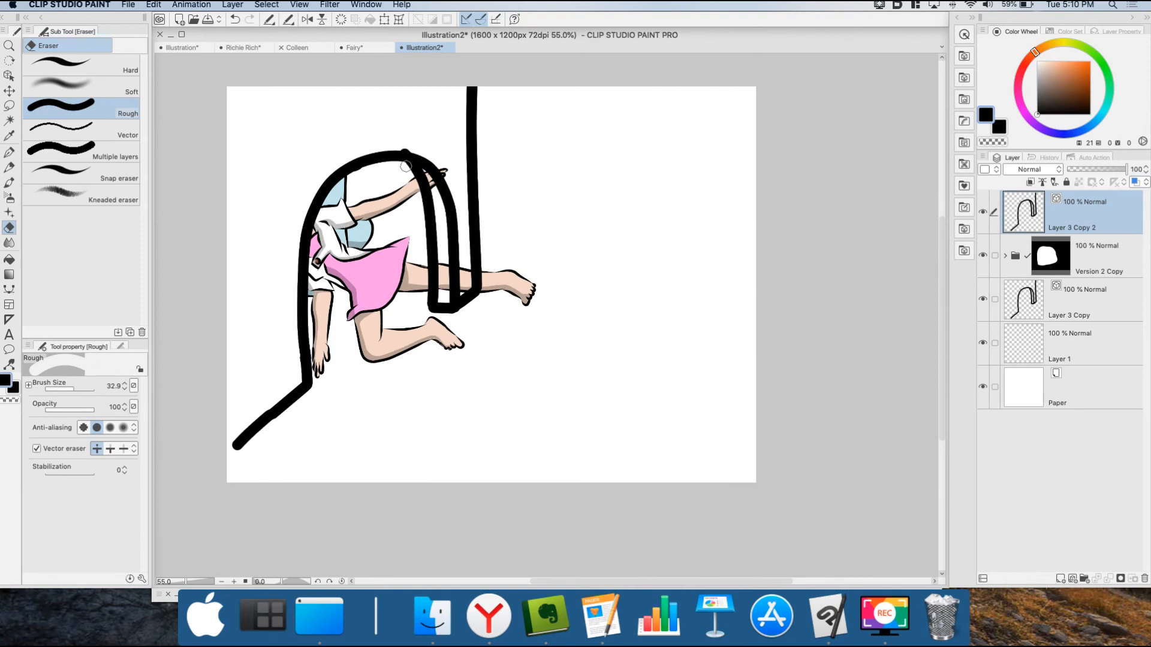
mouse_move(432, 174)
mouse_down()
mouse_move(442, 178)
mouse_move(420, 178)
mouse_up()
drag(432, 253, 427, 299)
Delete the leftover line pieces right of the arch on Layer 3 Copy 2, hiding Layer 3 Copy only while doing so.
key(o)
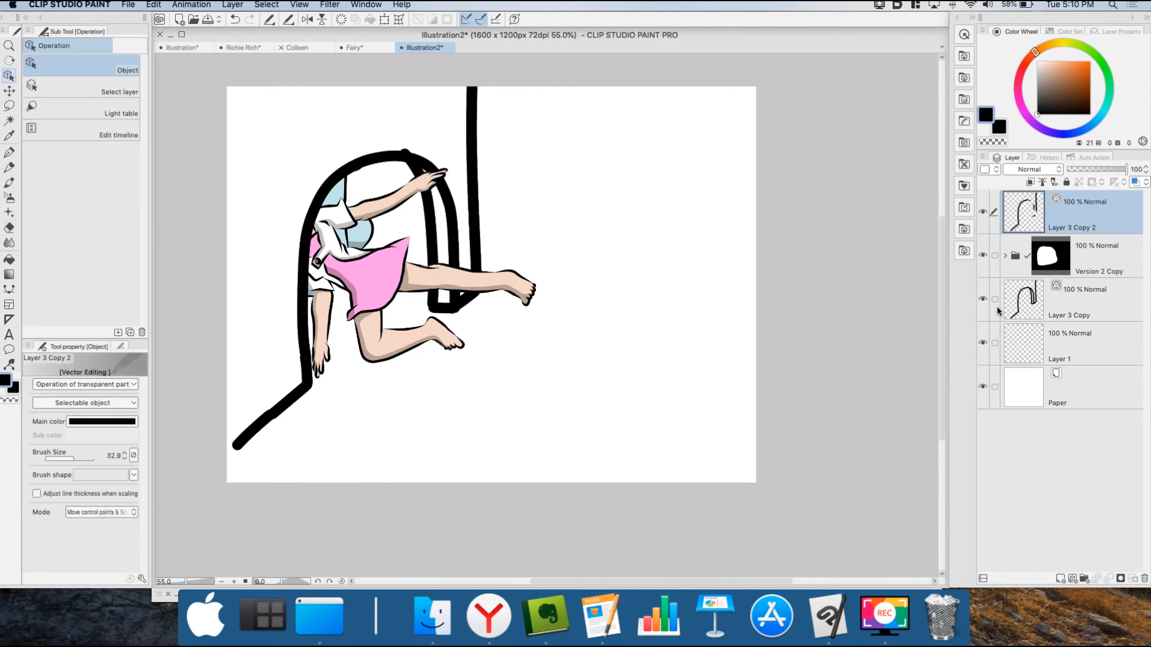
click(983, 300)
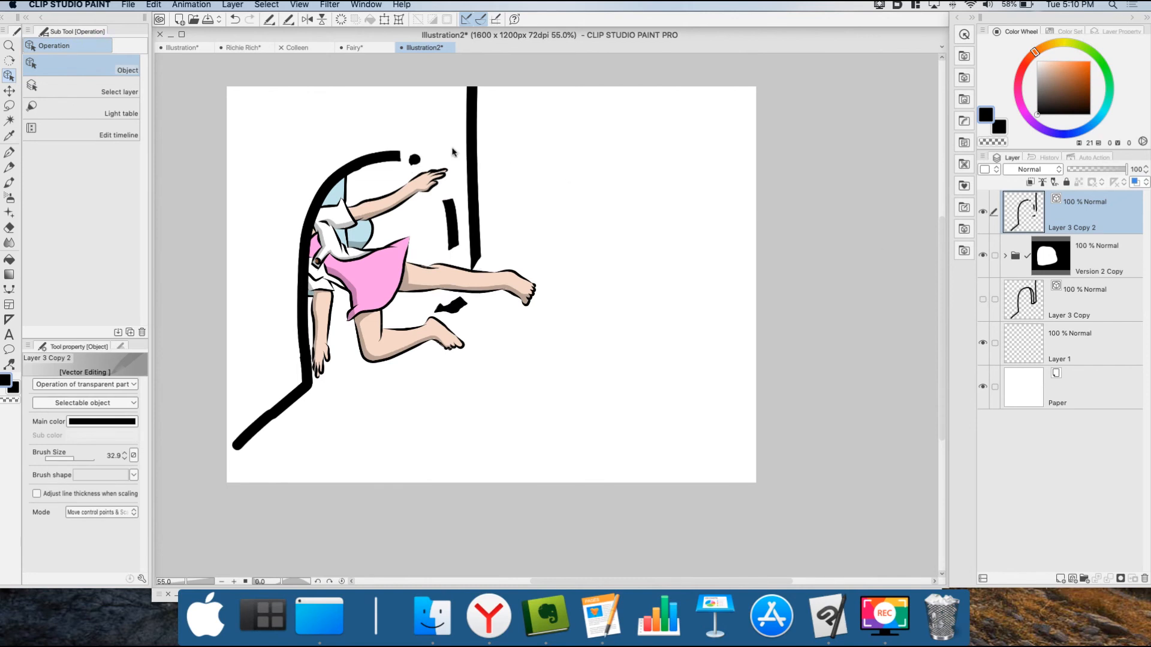
click(416, 161)
click(452, 221)
key(Delete)
click(472, 205)
key(Delete)
click(445, 308)
key(Delete)
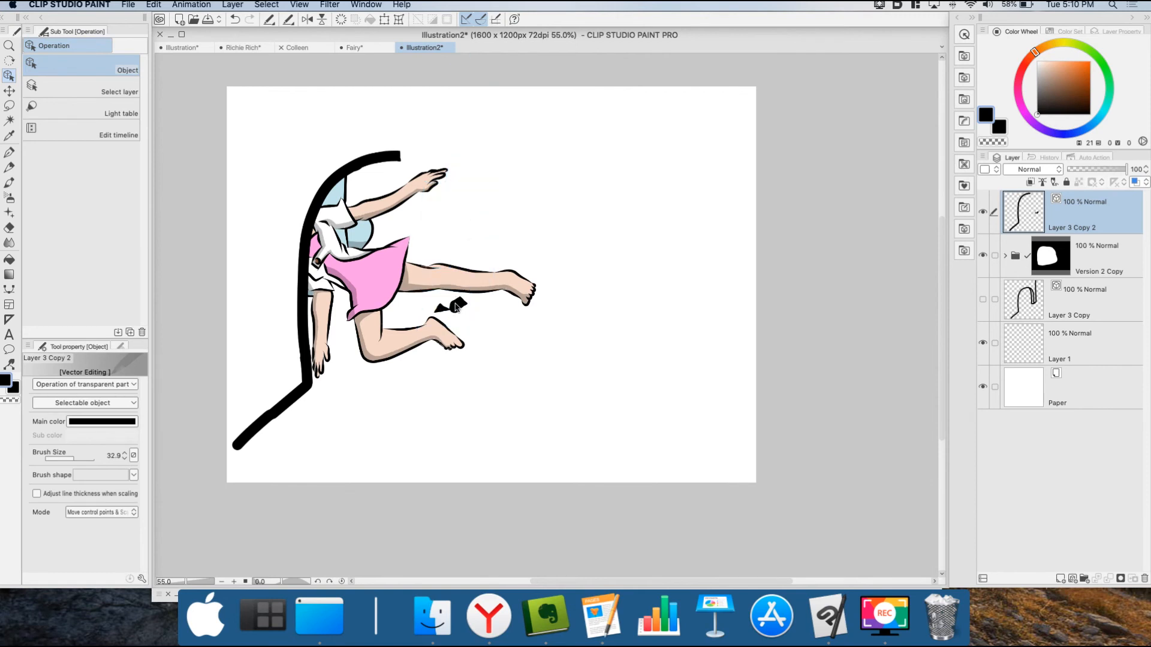
click(454, 308)
key(Delete)
click(983, 300)
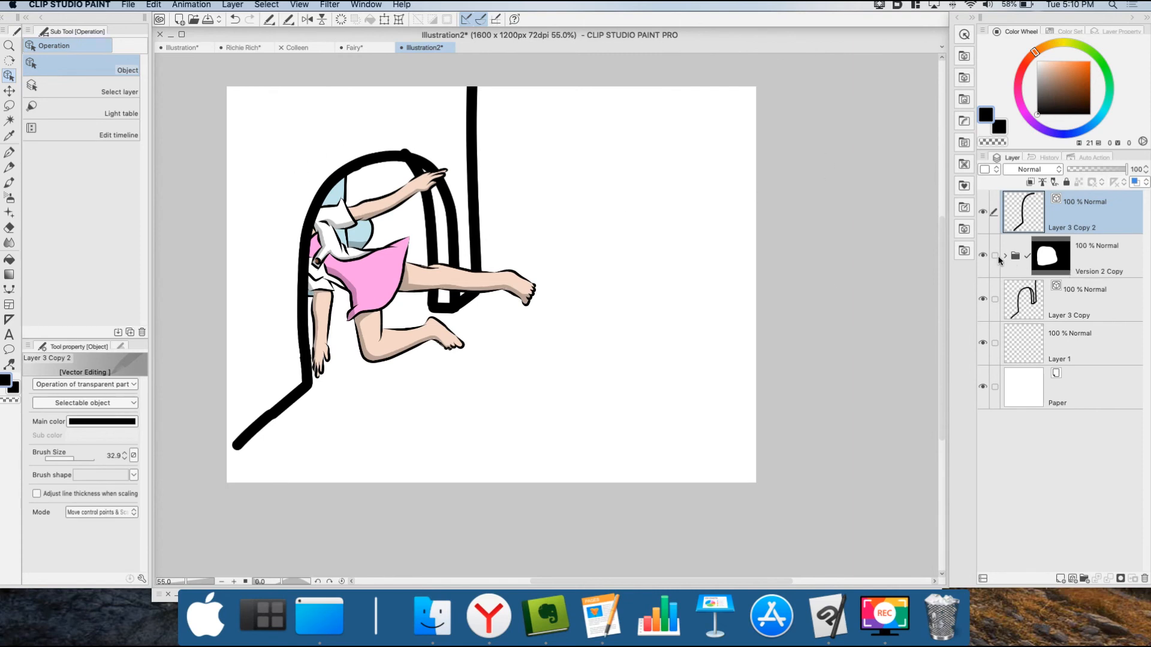
Unlink and delete the layer mask of the Version 2 Copy folder.
click(1056, 261)
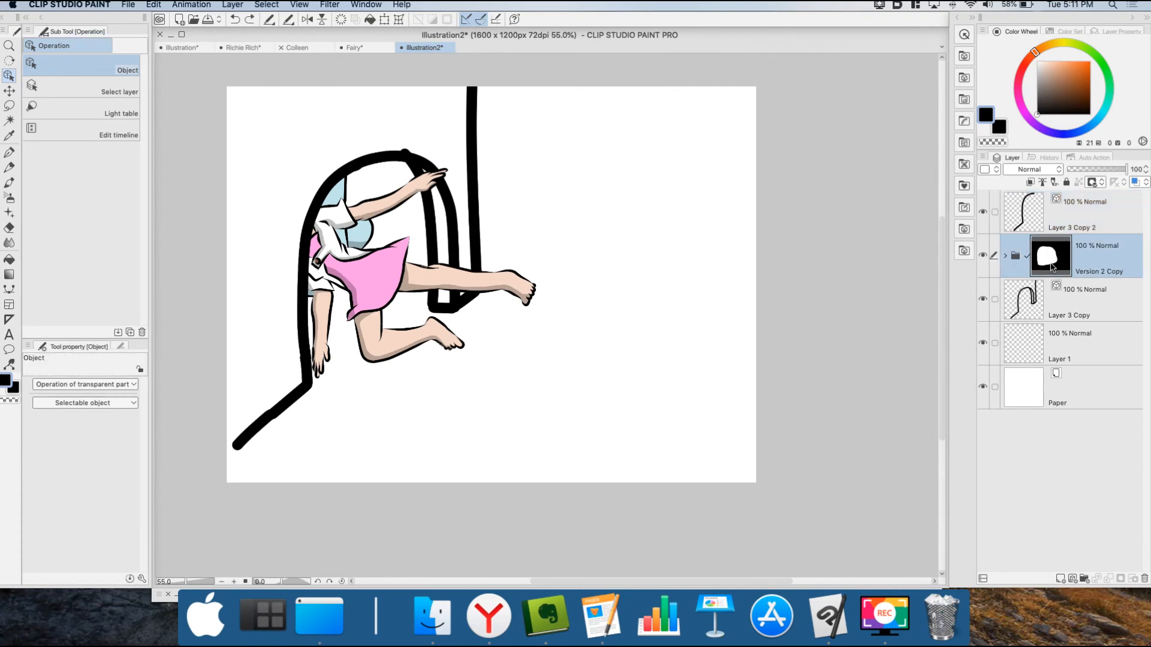
right_click(1056, 259)
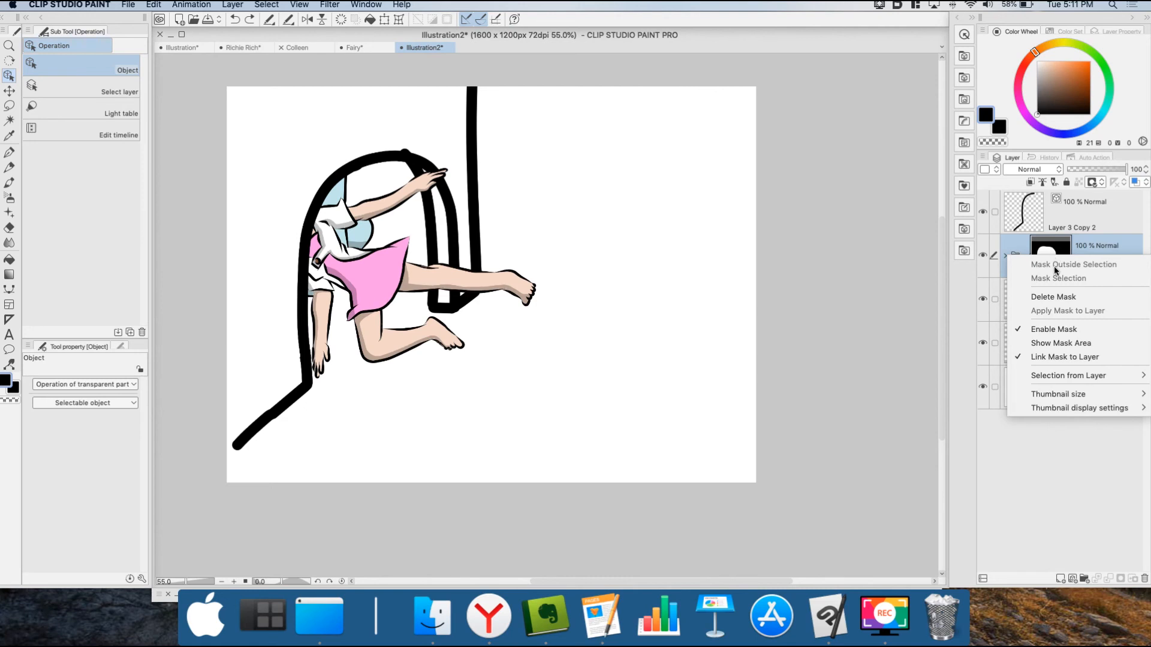
click(1052, 330)
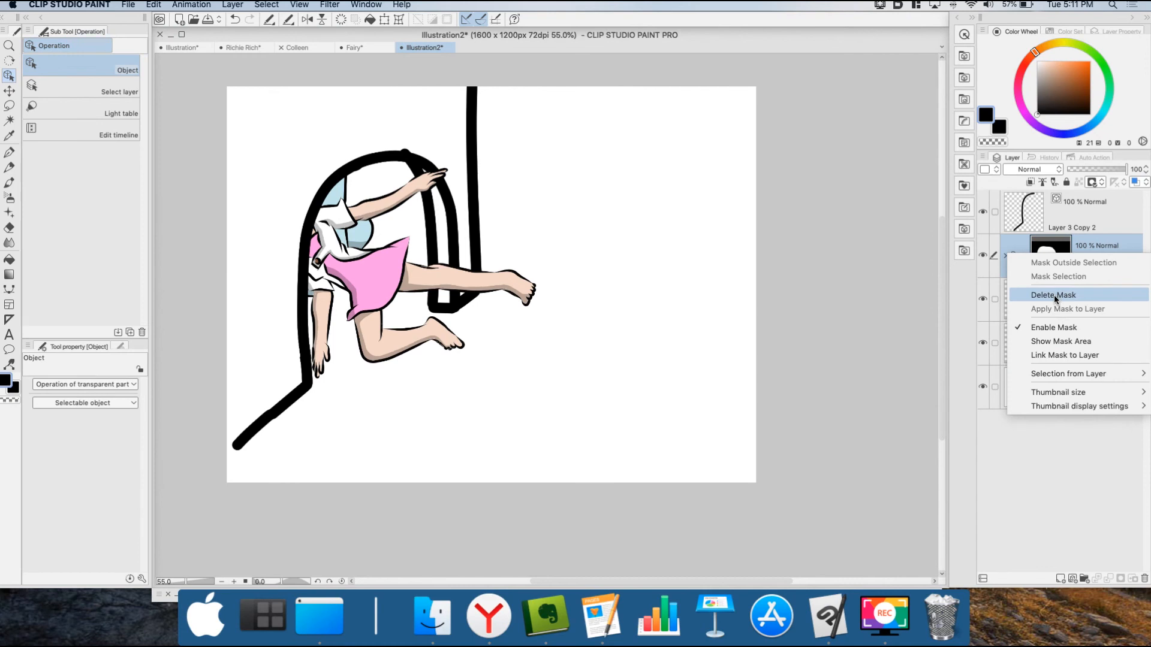
click(1053, 295)
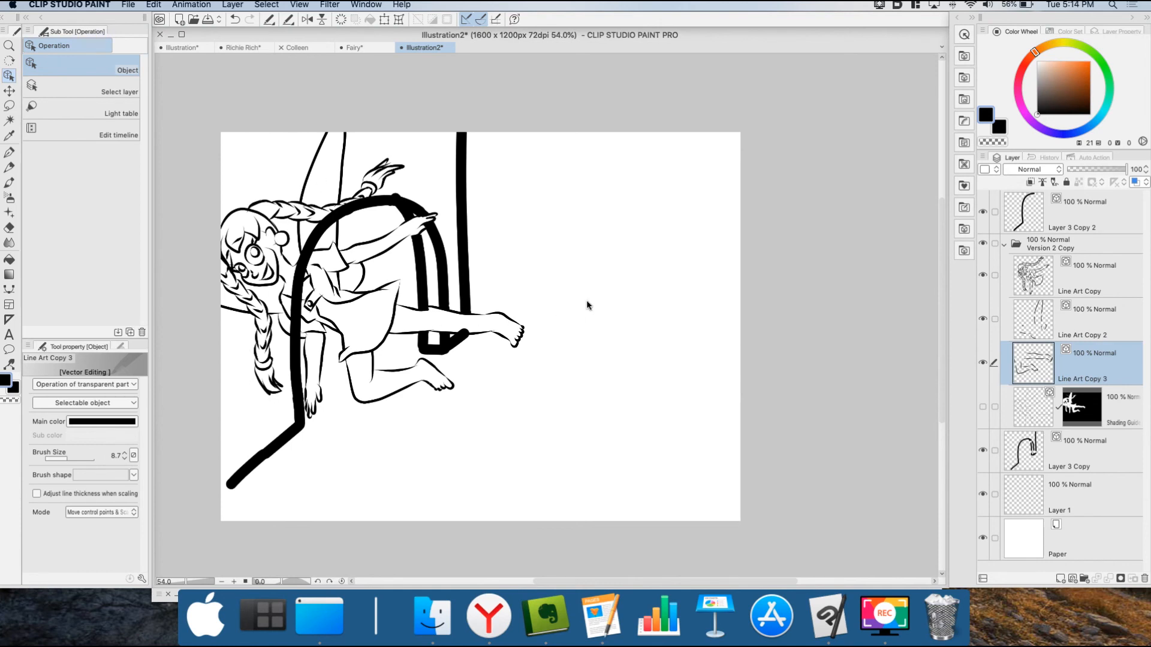
Erase the fairy parts left of the arch on Line Art Copy and Line Art Copy 2 with a 368.7 Rough eraser, Vector eraser off.
click(1081, 287)
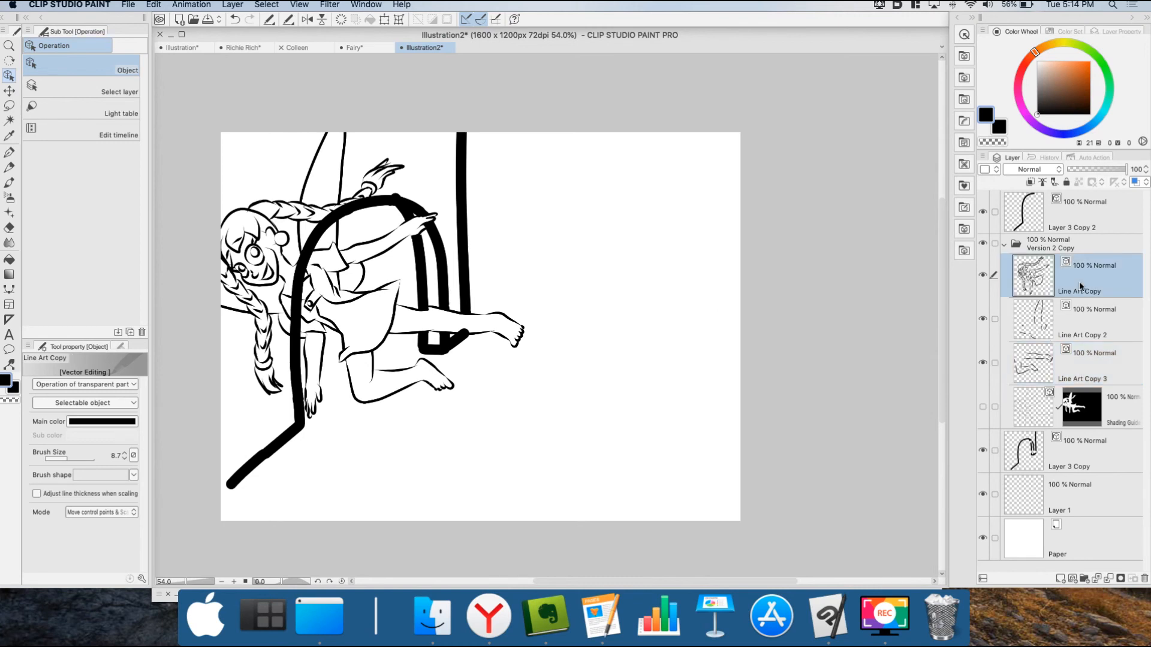
click(7, 228)
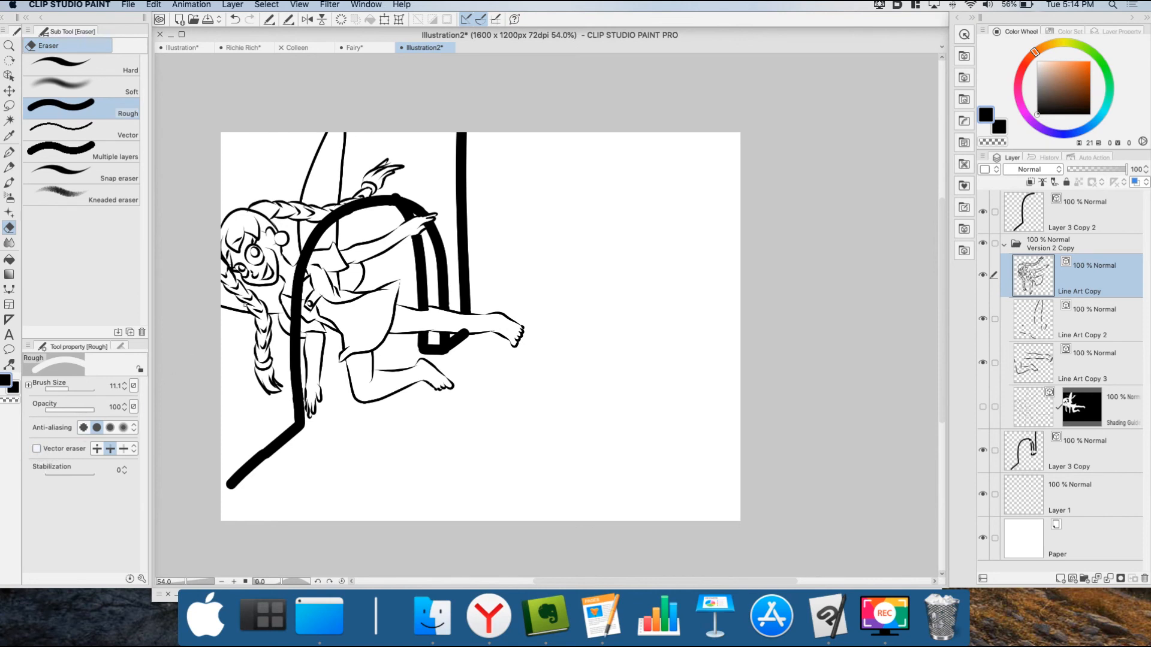
drag(65, 393, 77, 393)
drag(75, 389, 86, 394)
mouse_move(374, 149)
mouse_down()
mouse_move(312, 160)
mouse_move(270, 190)
mouse_move(239, 258)
mouse_move(237, 372)
mouse_up()
click(1085, 324)
mouse_move(313, 98)
mouse_down()
mouse_move(300, 166)
mouse_move(274, 186)
mouse_move(229, 266)
mouse_move(226, 334)
mouse_up()
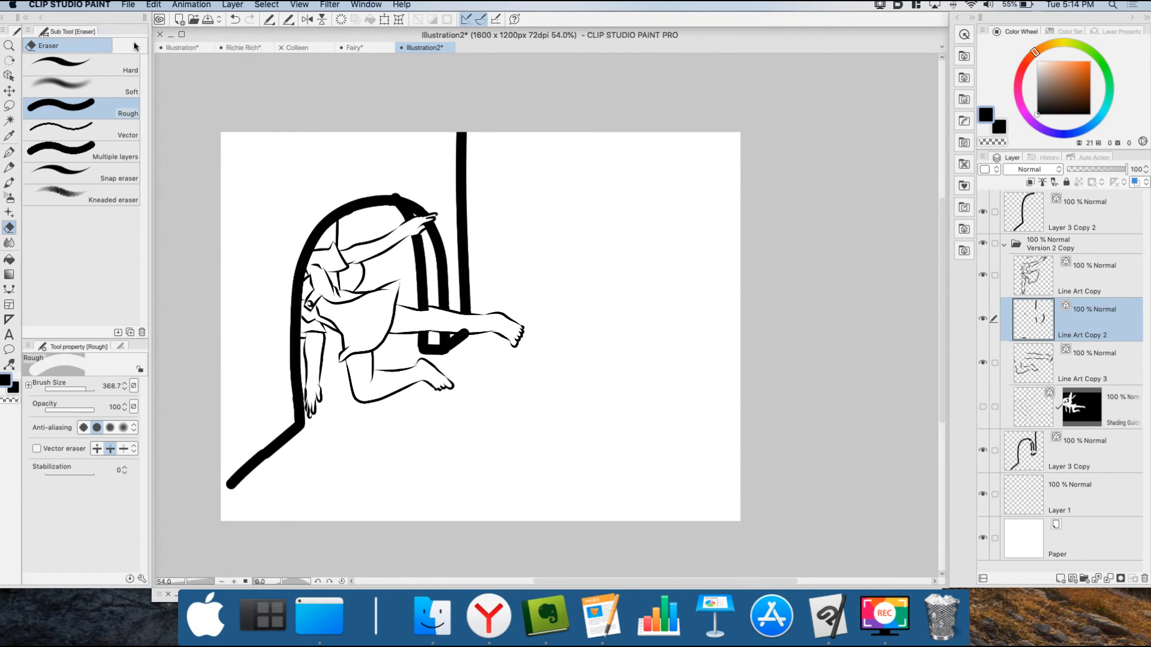
Select the transparent eraser stroke on Line Art Copy 2 as an object and reduce its brush size to 97.7.
click(8, 75)
click(282, 182)
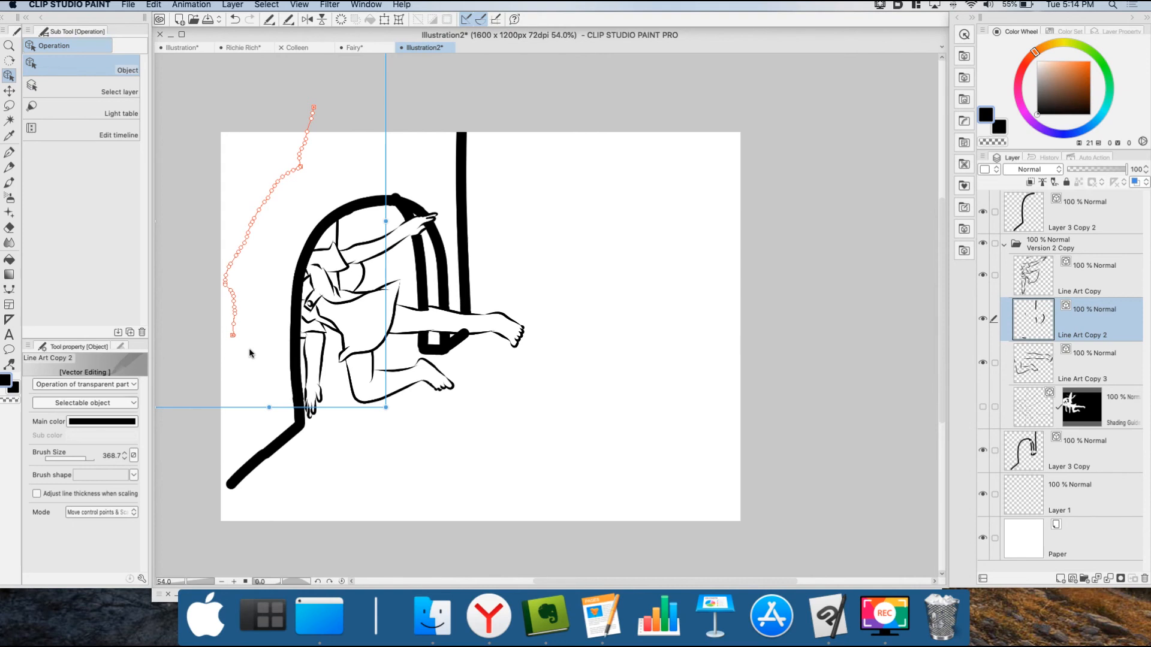
mouse_move(81, 460)
mouse_down()
mouse_move(58, 460)
mouse_move(82, 460)
mouse_up()
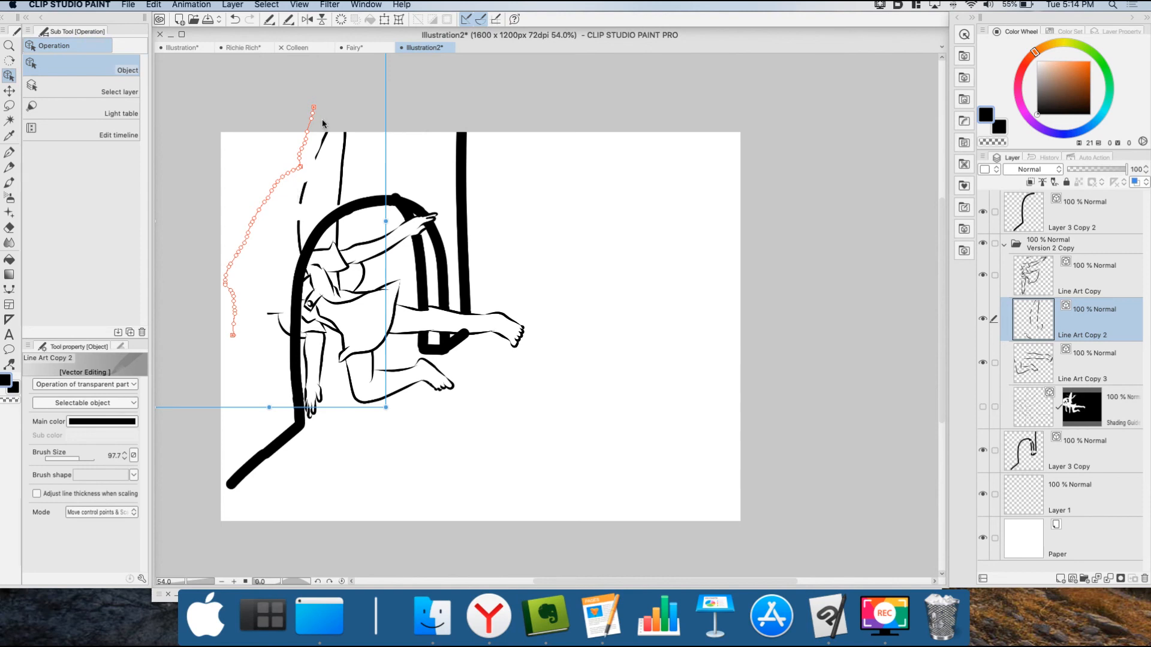
click(415, 174)
click(274, 193)
mouse_move(299, 83)
mouse_down()
mouse_move(416, 115)
mouse_move(459, 155)
mouse_move(354, 142)
mouse_up()
Delete the transparent eraser strokes on Line Art Copy 2 and Line Art Copy to restore the hidden line art.
click(264, 200)
key(Delete)
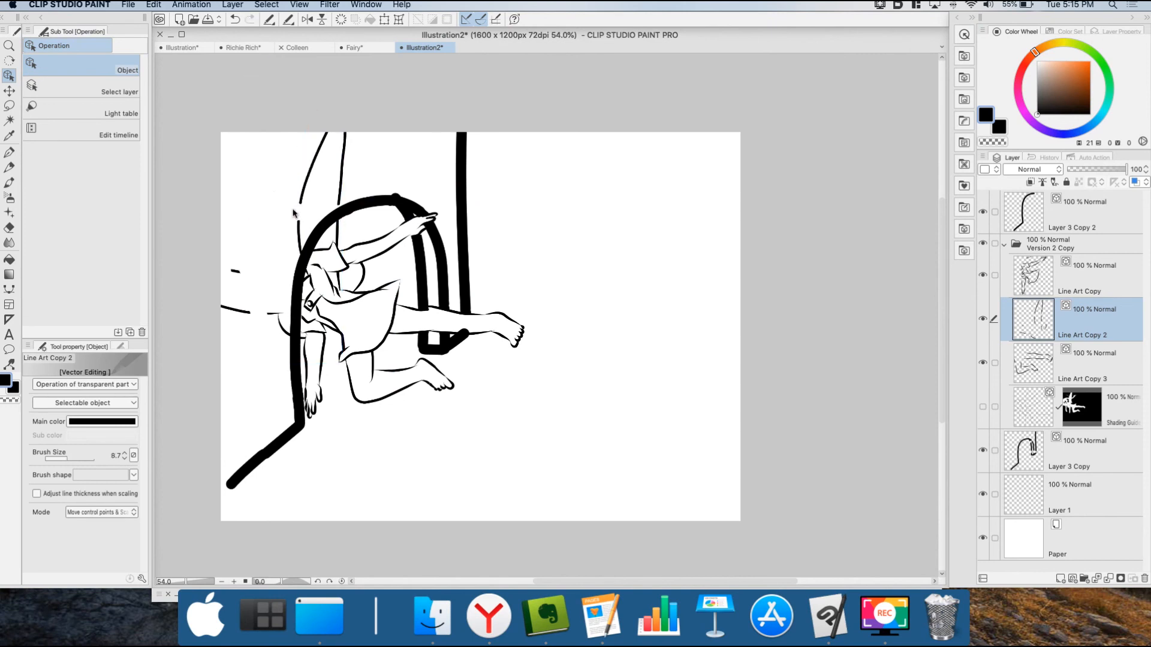
click(276, 191)
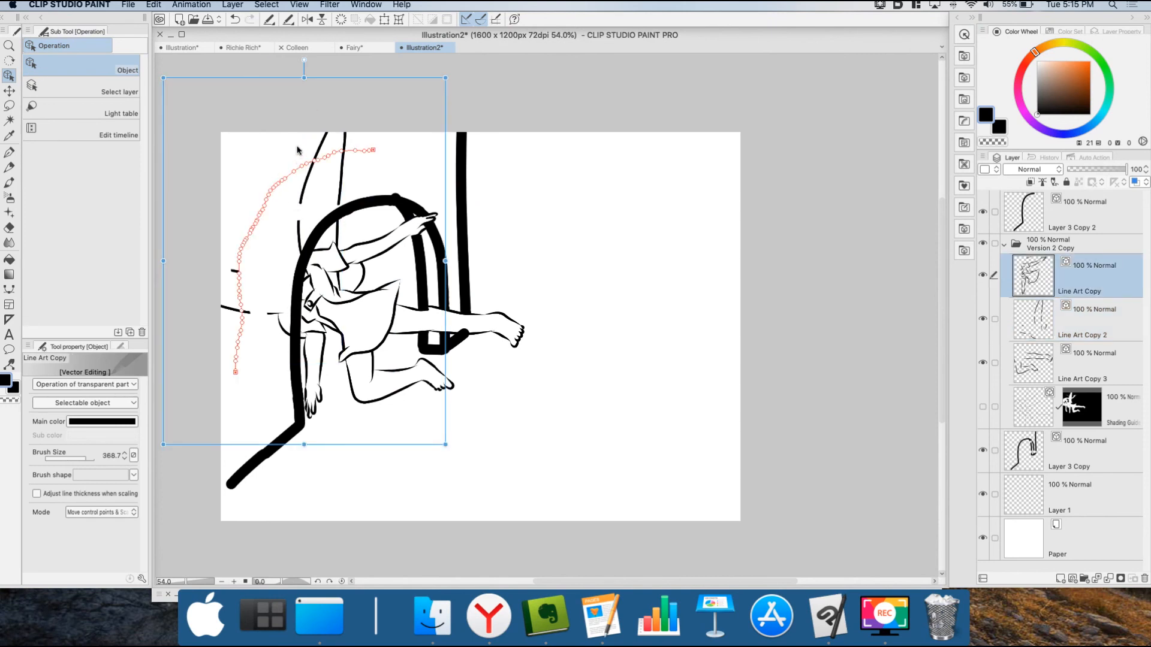
key(Delete)
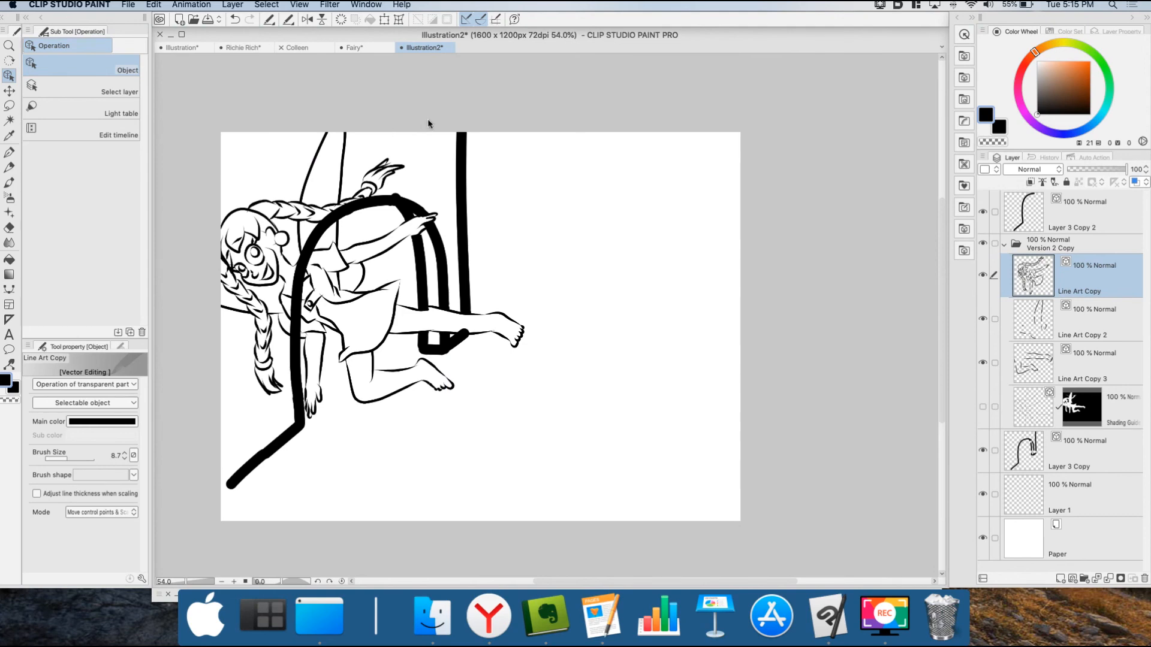
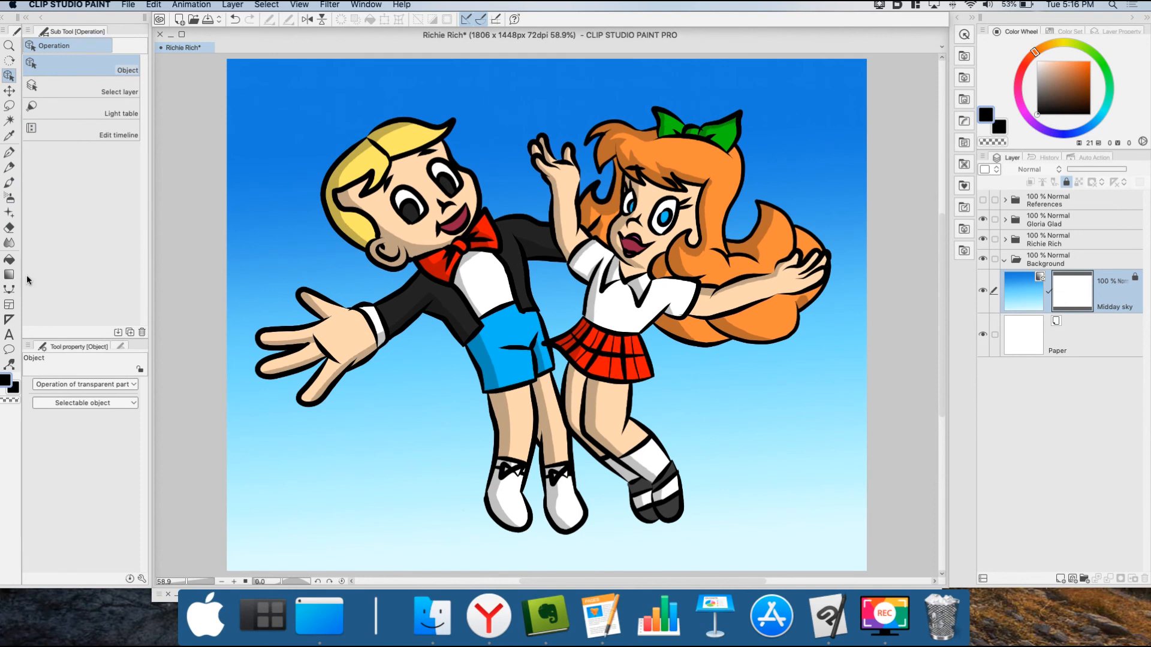
Select the boy's jacket and shorts areas with the Selection for referred layers auto select.
click(10, 120)
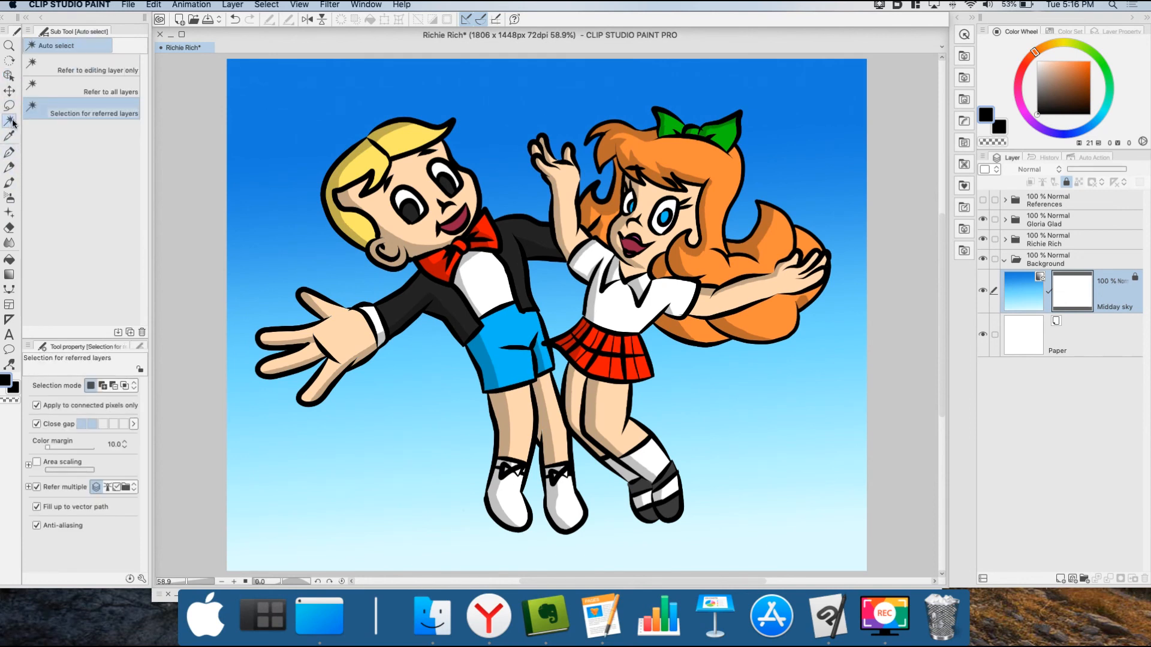
click(432, 298)
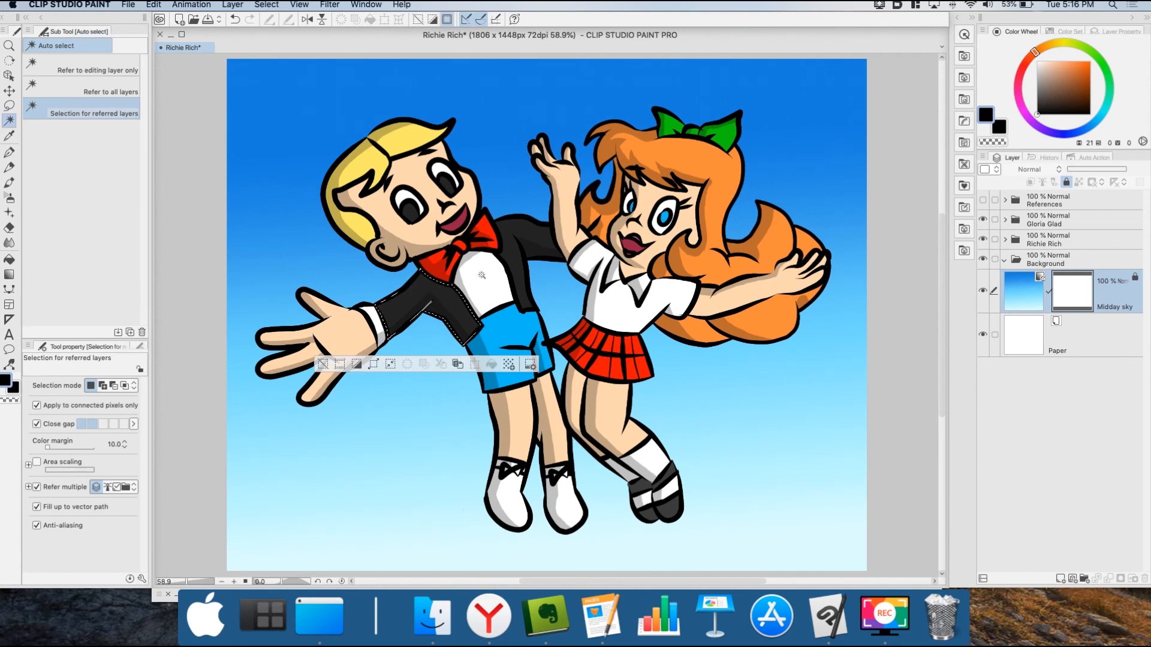
shift+click(516, 232)
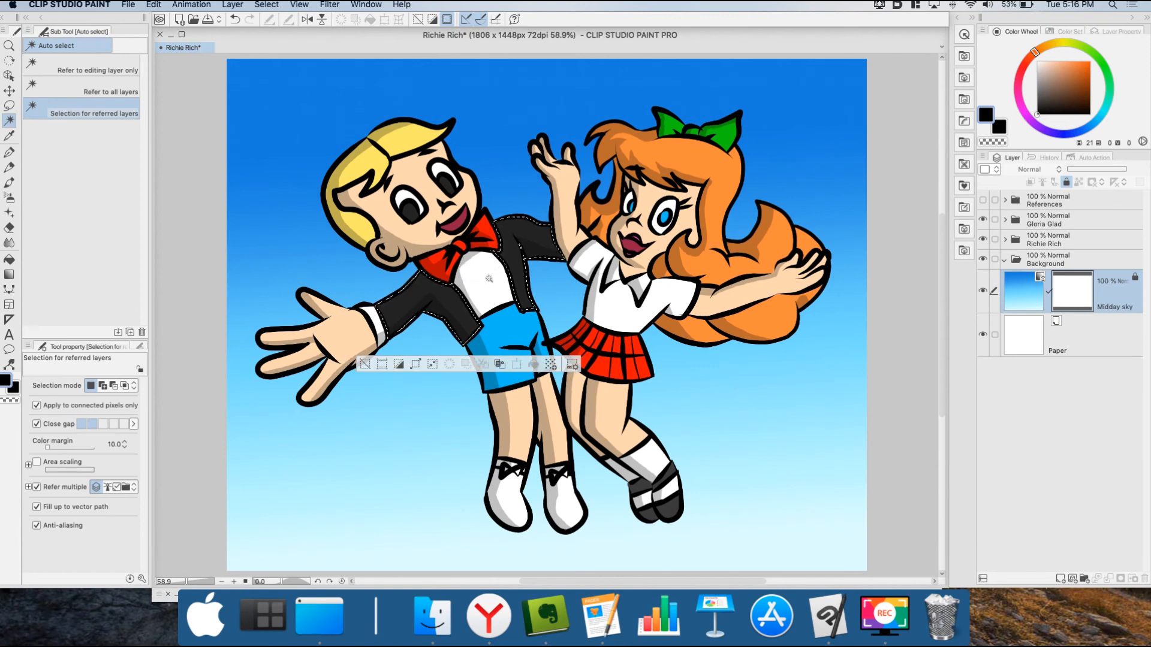
shift+click(505, 323)
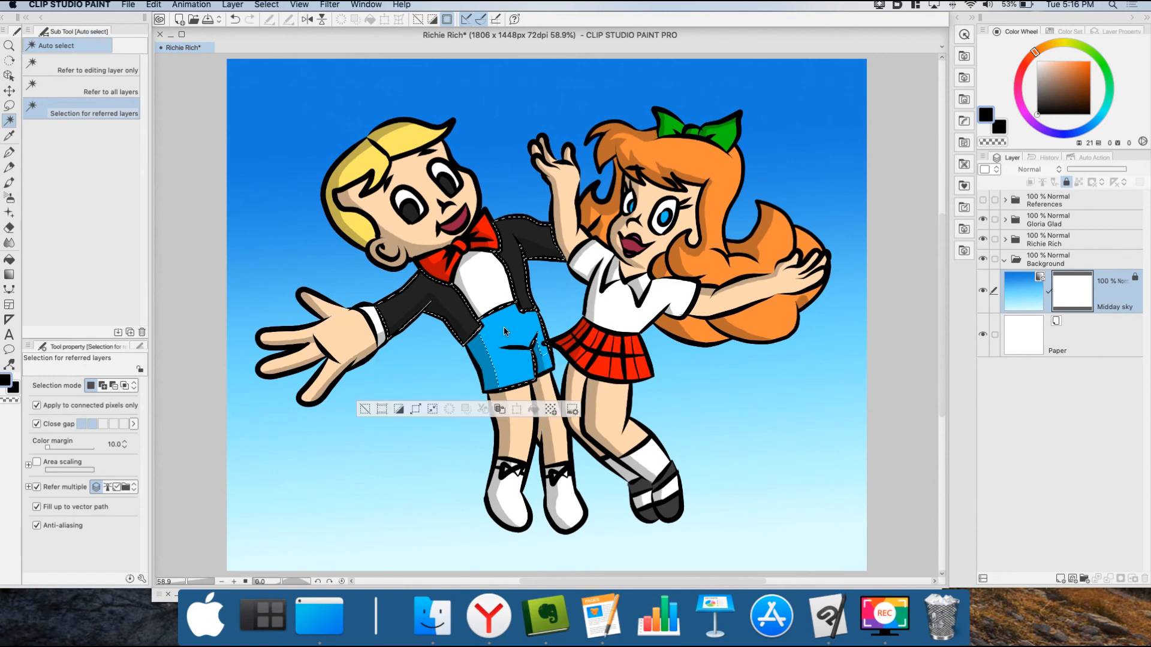
shift+click(480, 349)
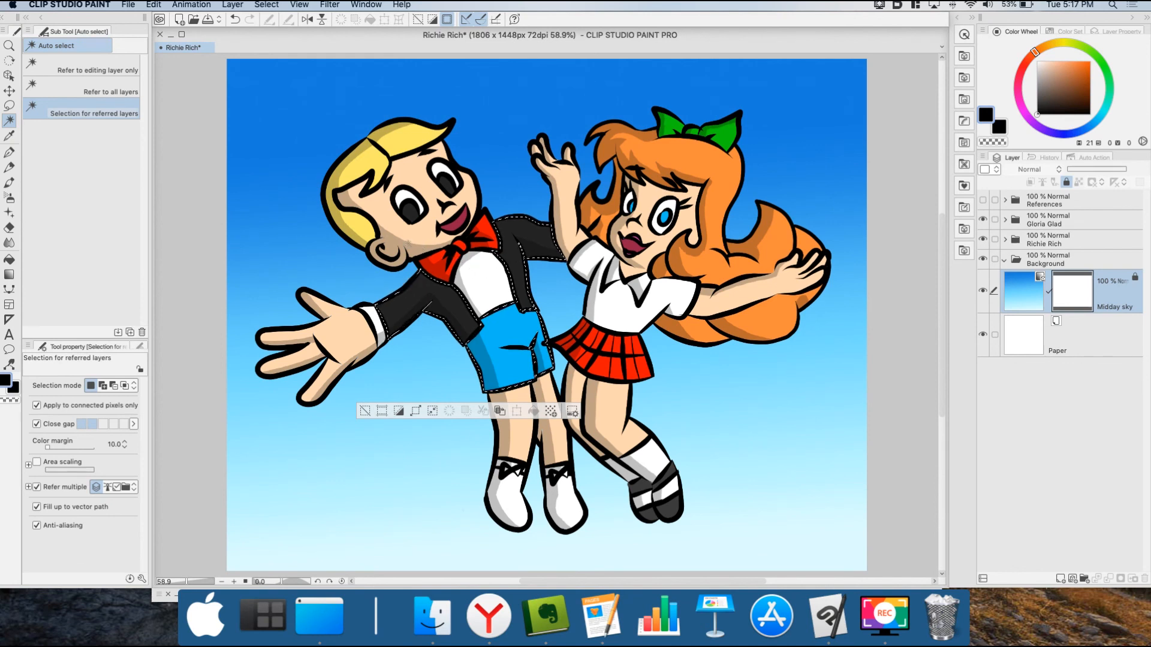
Fill the selection with the Rainbow gradient on a new layer and move that layer to the top of Richie Rich's Color folder.
click(9, 275)
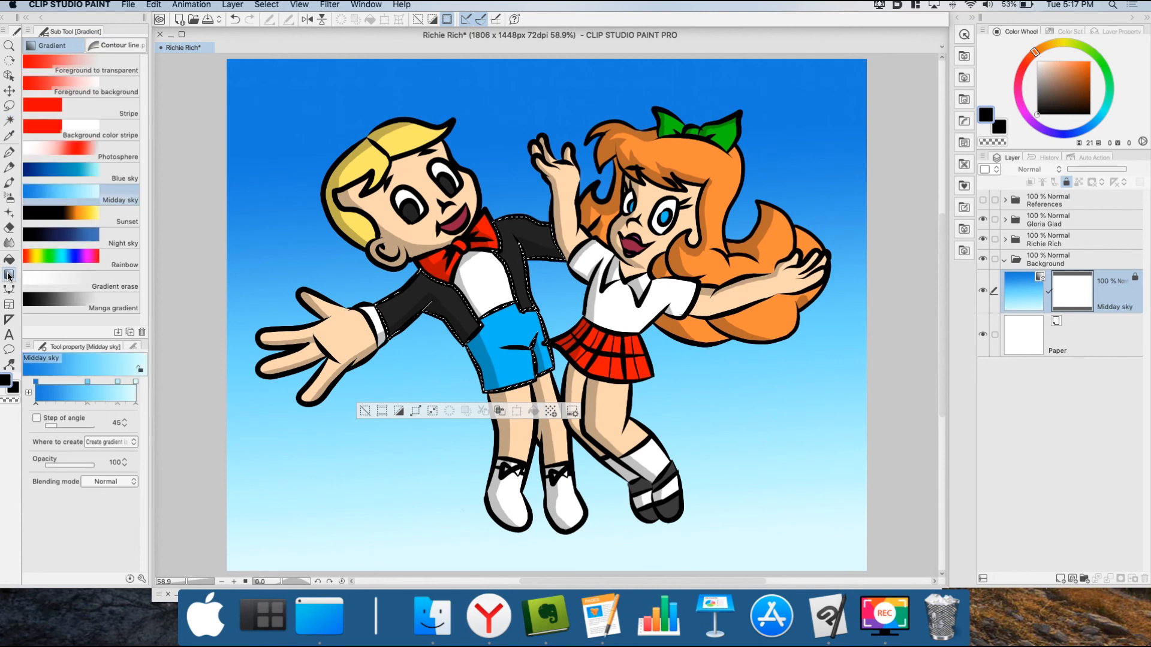
click(88, 263)
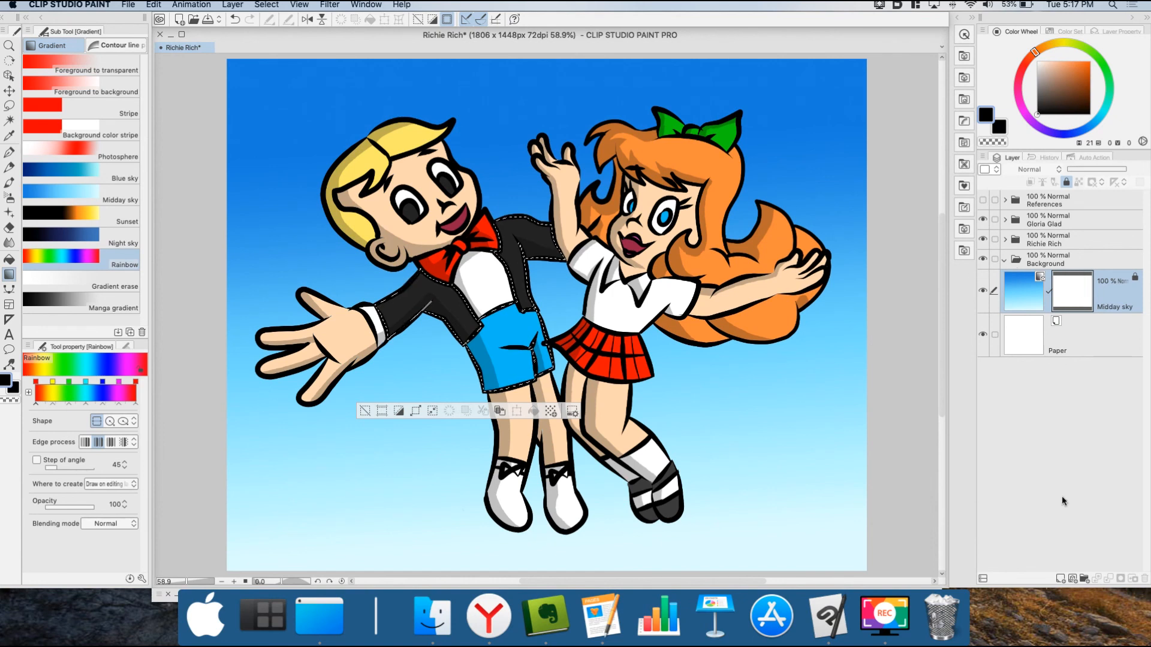
click(1061, 578)
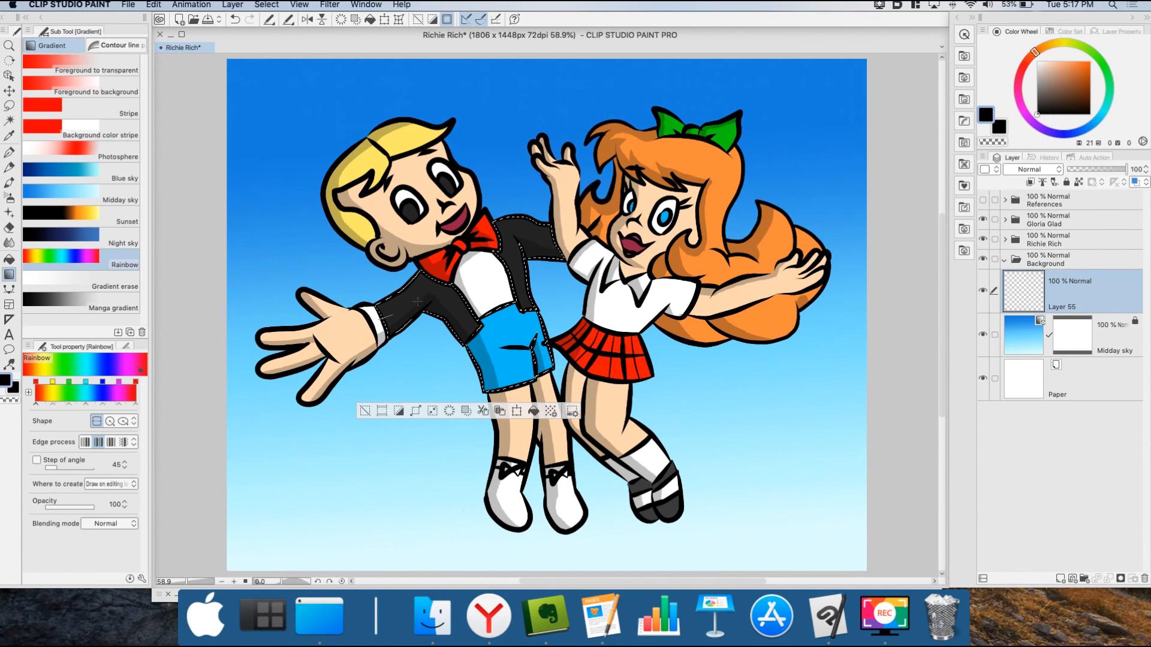
drag(578, 239, 577, 238)
drag(1064, 435, 1063, 197)
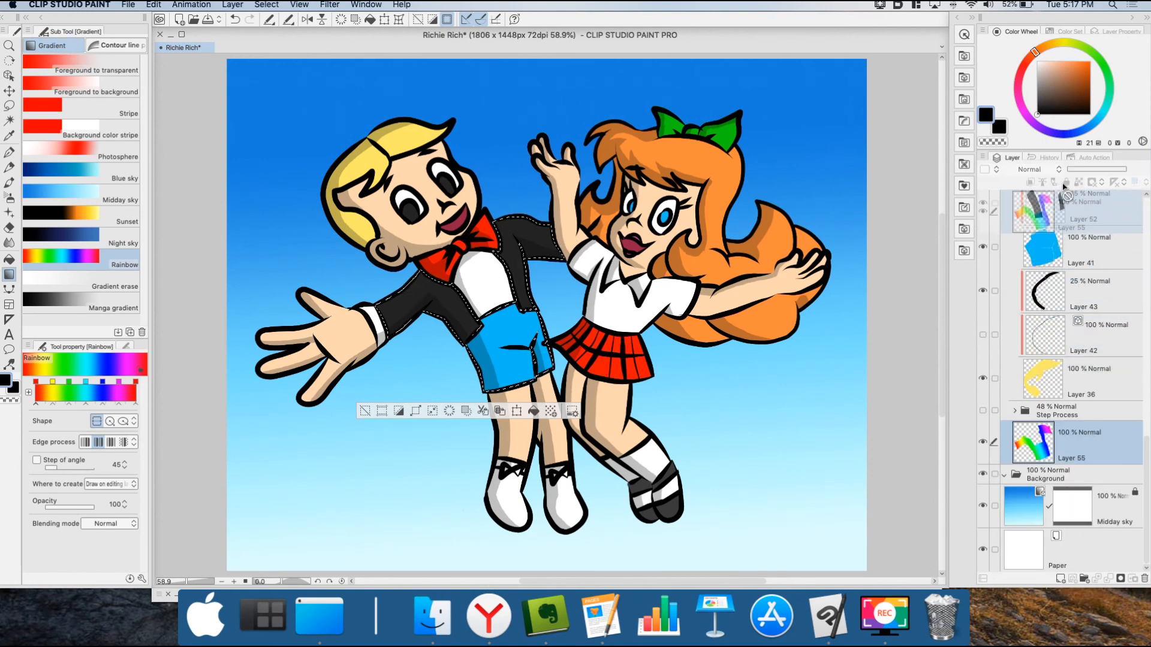
Deselect, try applying the Rainbow gradient to Layer 55 without a selection, and undo it.
key(ctrl+d)
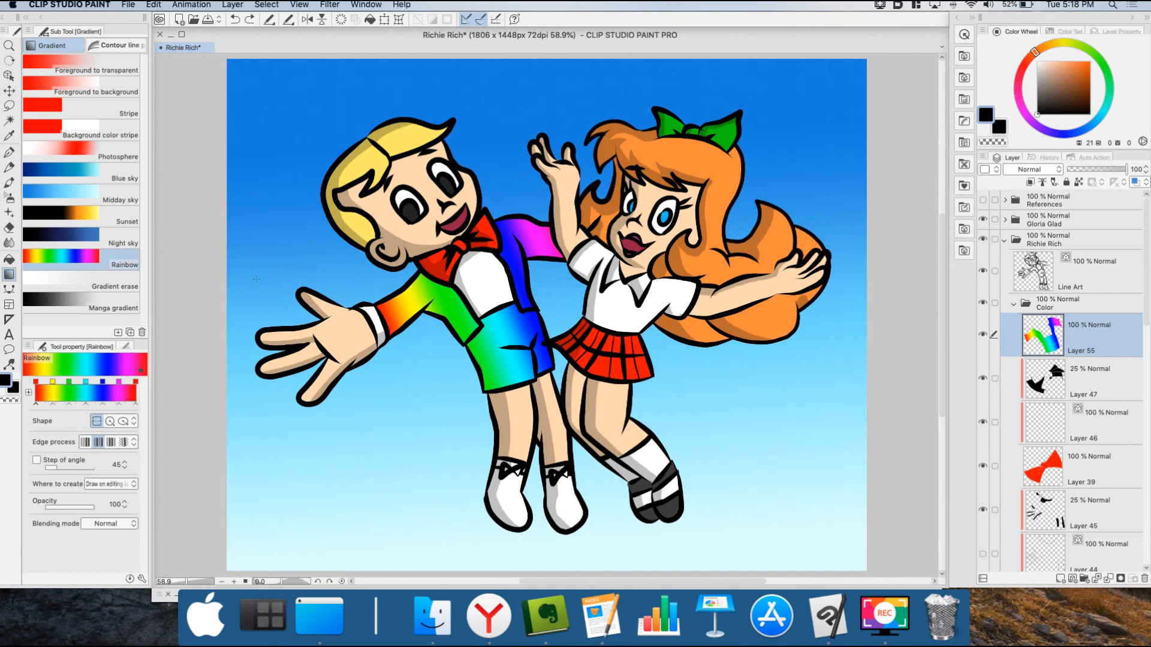
drag(402, 296, 623, 233)
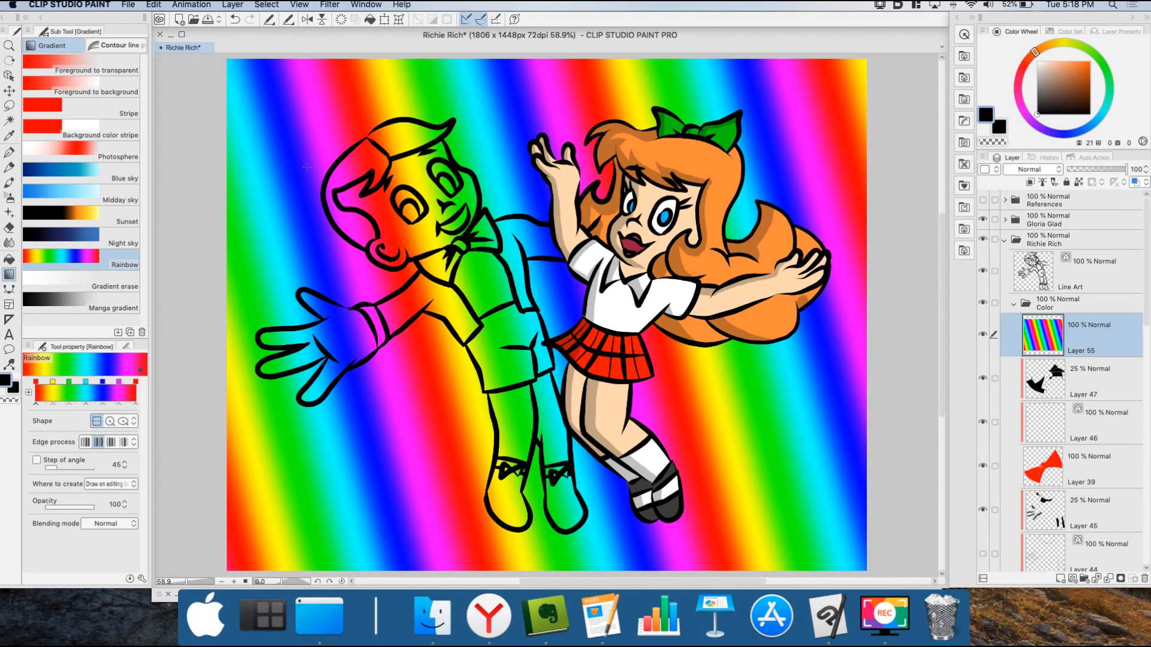
key(super+z)
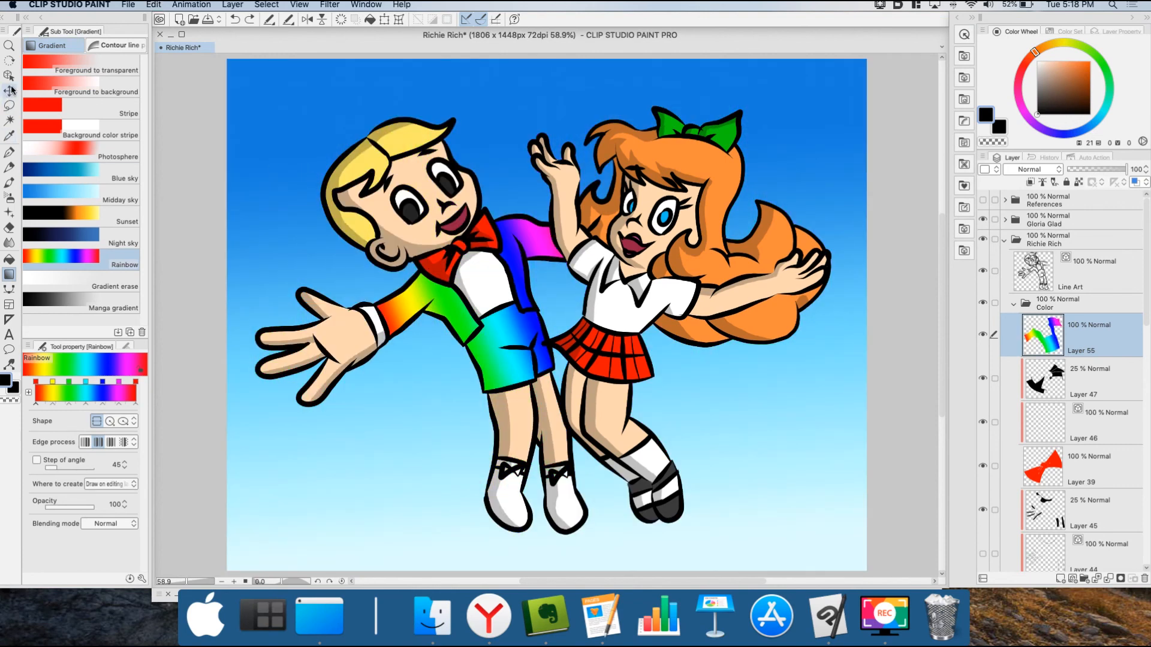
Try to auto-select the boy's jacket while the rainbow layer is visible.
click(9, 120)
click(428, 292)
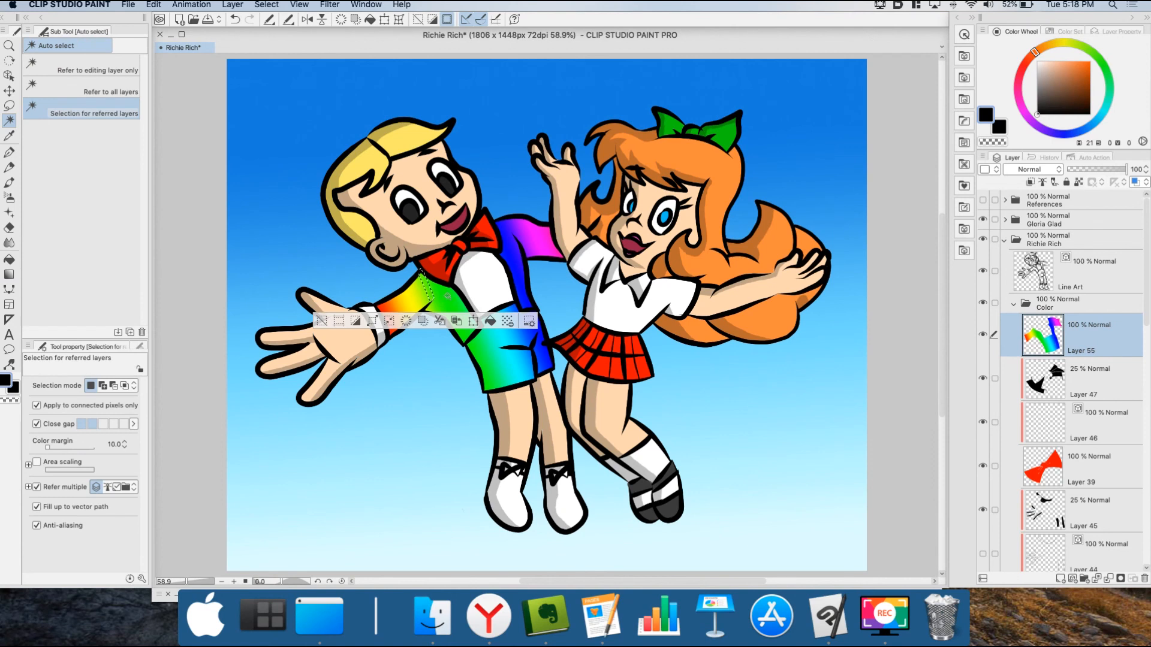
click(425, 286)
Hide Layer 55, clear the partial selection, and auto-select the boy's whole jacket and shorts.
click(983, 334)
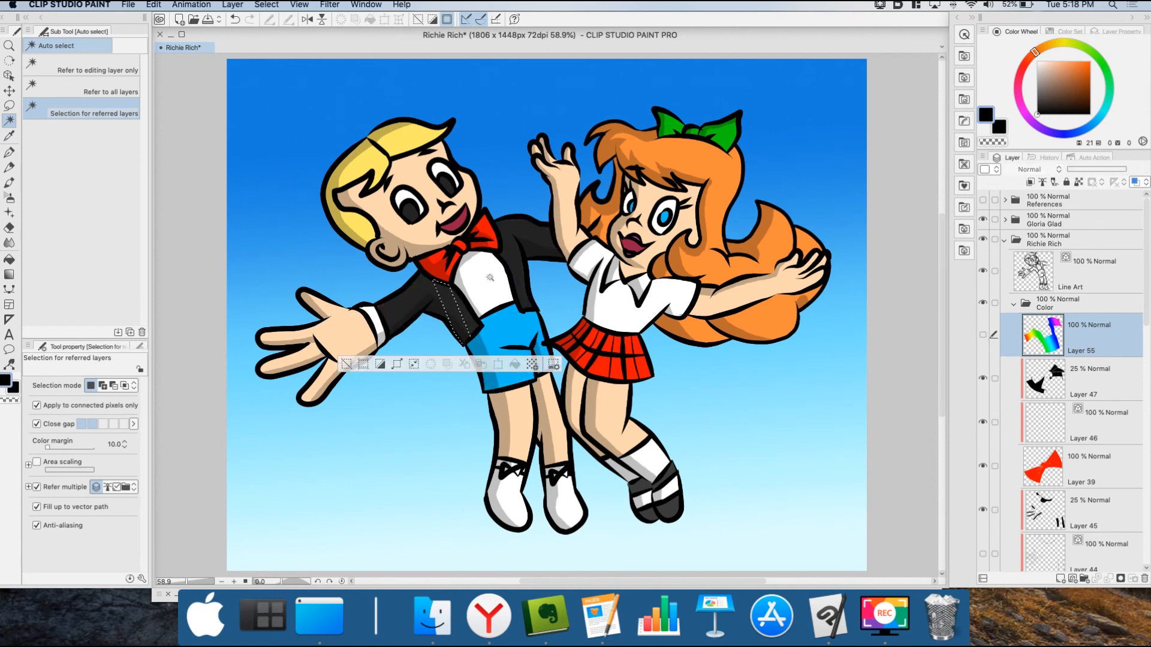
click(347, 364)
click(434, 289)
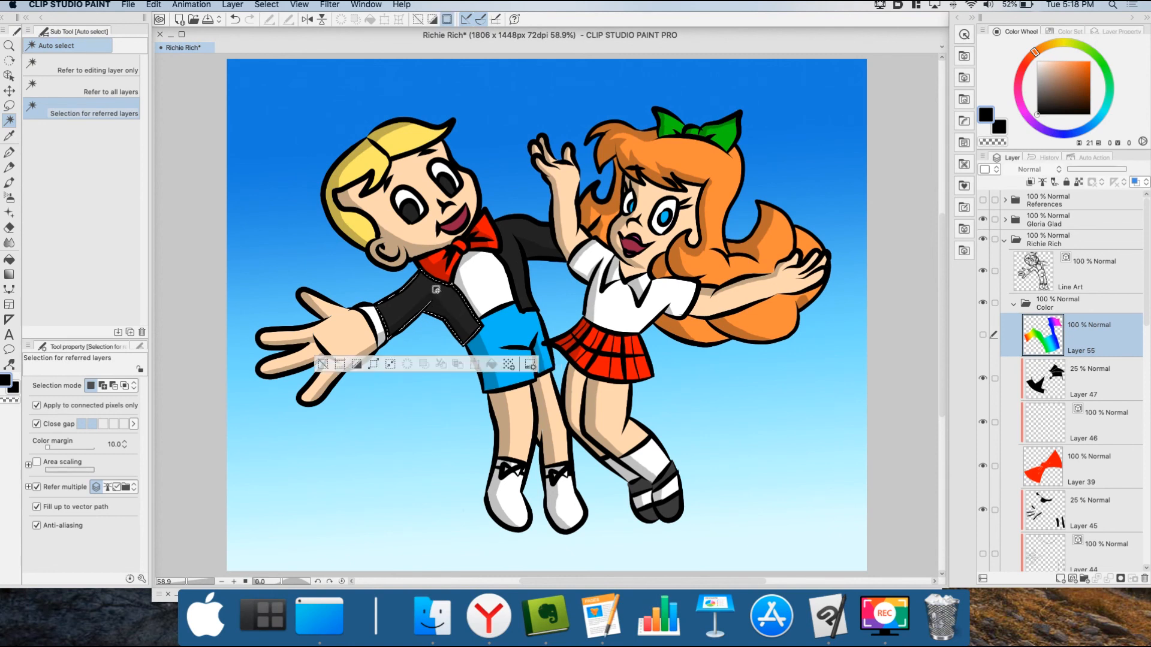
shift+click(544, 232)
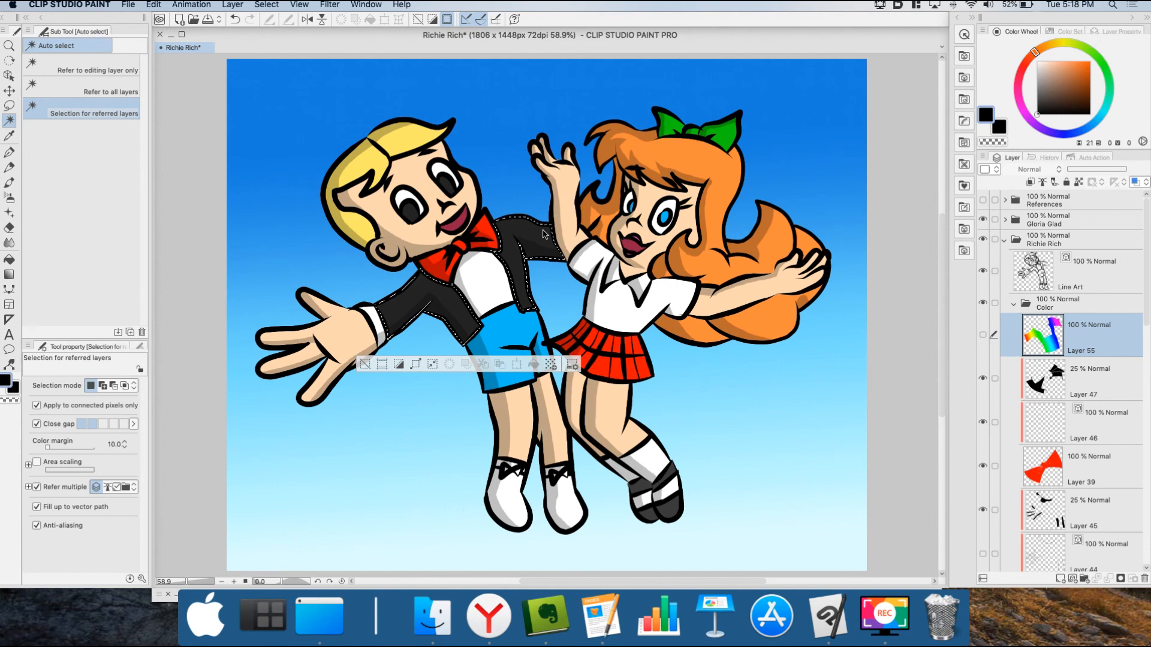
shift+click(488, 333)
shift+click(539, 357)
shift+click(539, 355)
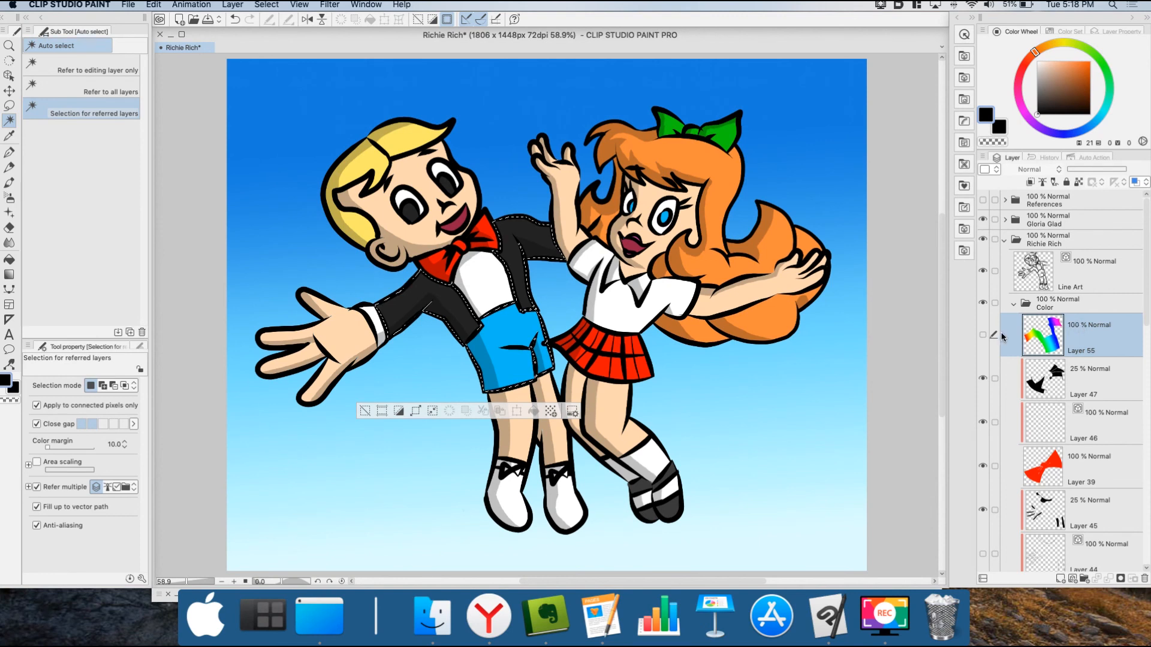
Show Layer 55 and reapply the Rainbow gradient inside the jacket and shorts selection in several directions.
click(982, 335)
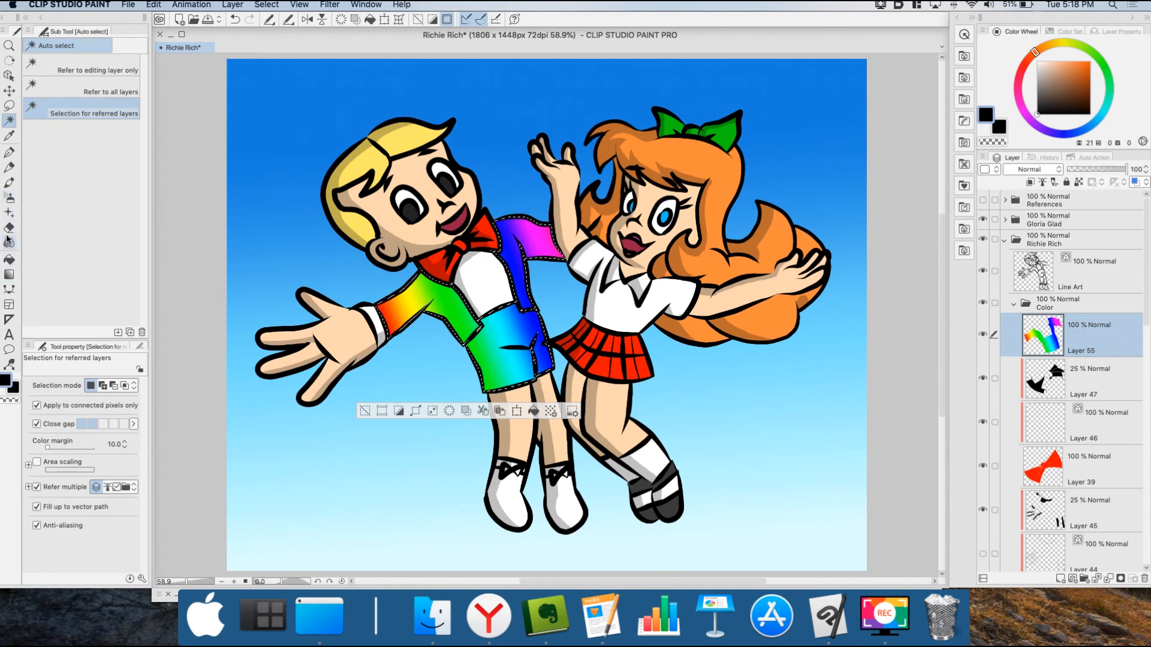
click(9, 274)
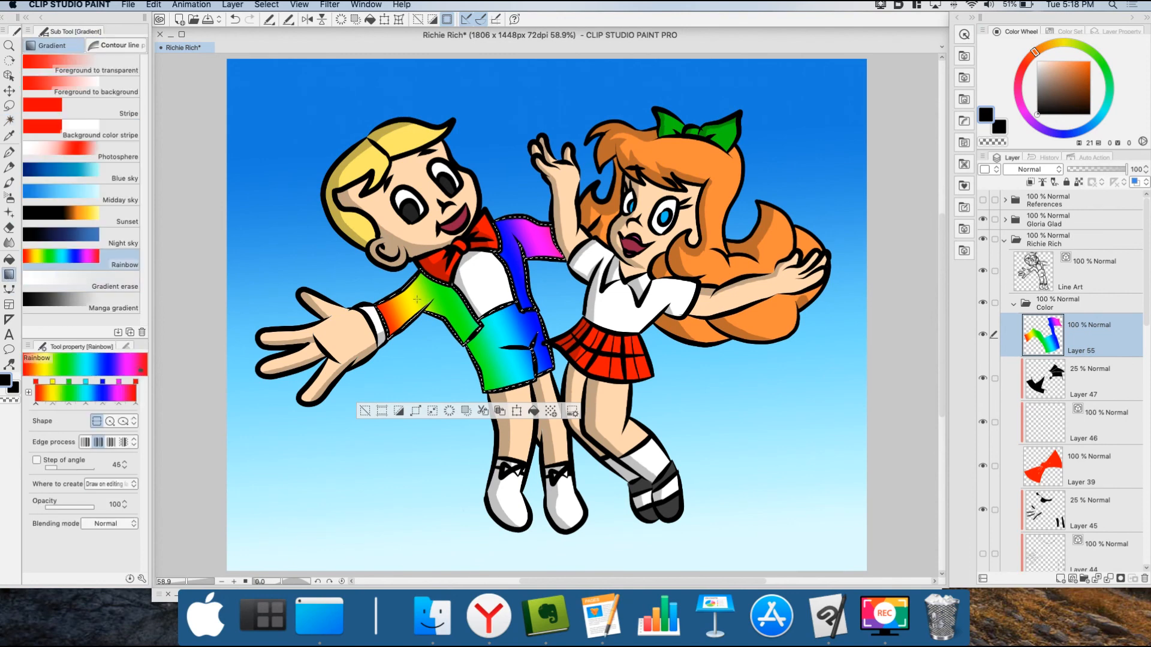
drag(502, 275, 509, 274)
drag(521, 345, 461, 263)
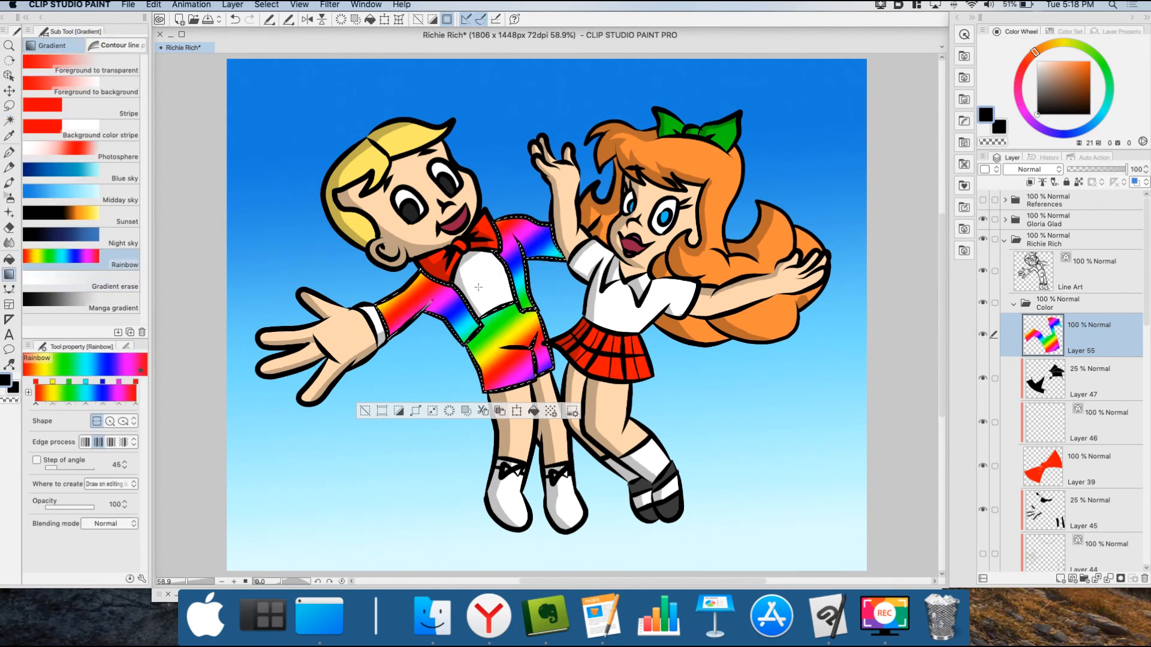
drag(490, 357, 562, 260)
drag(507, 288, 593, 298)
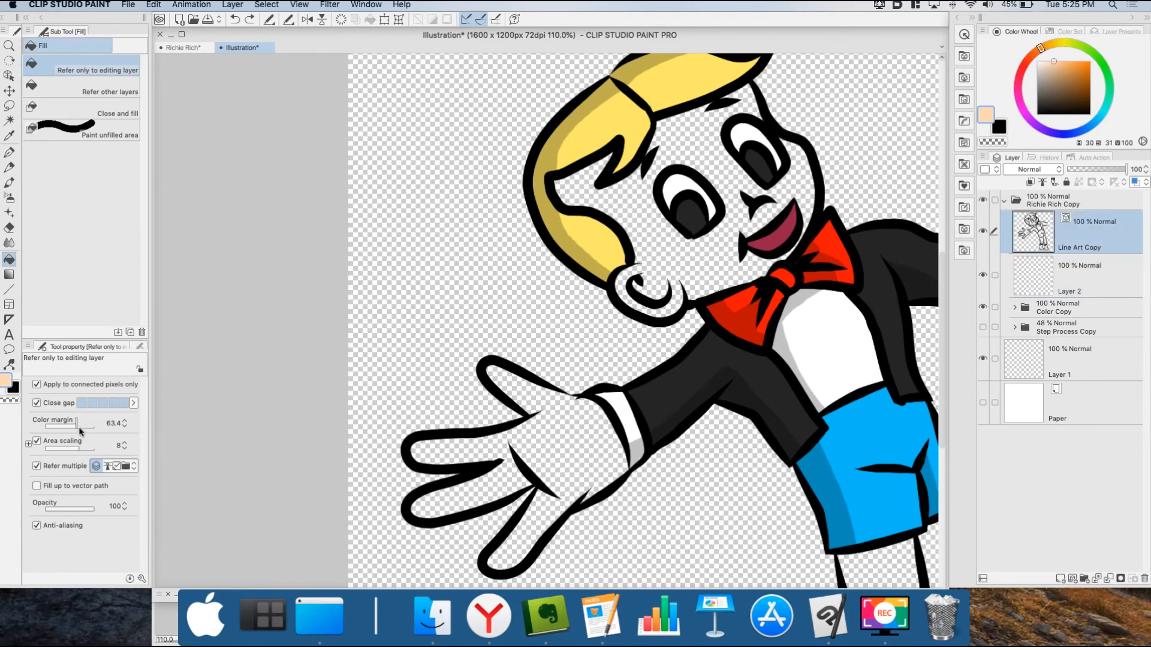
Raise the fill's color margin to 87.8 and fill the boy's face with the skin color on Layer 2.
drag(78, 430, 89, 430)
click(1120, 270)
click(709, 253)
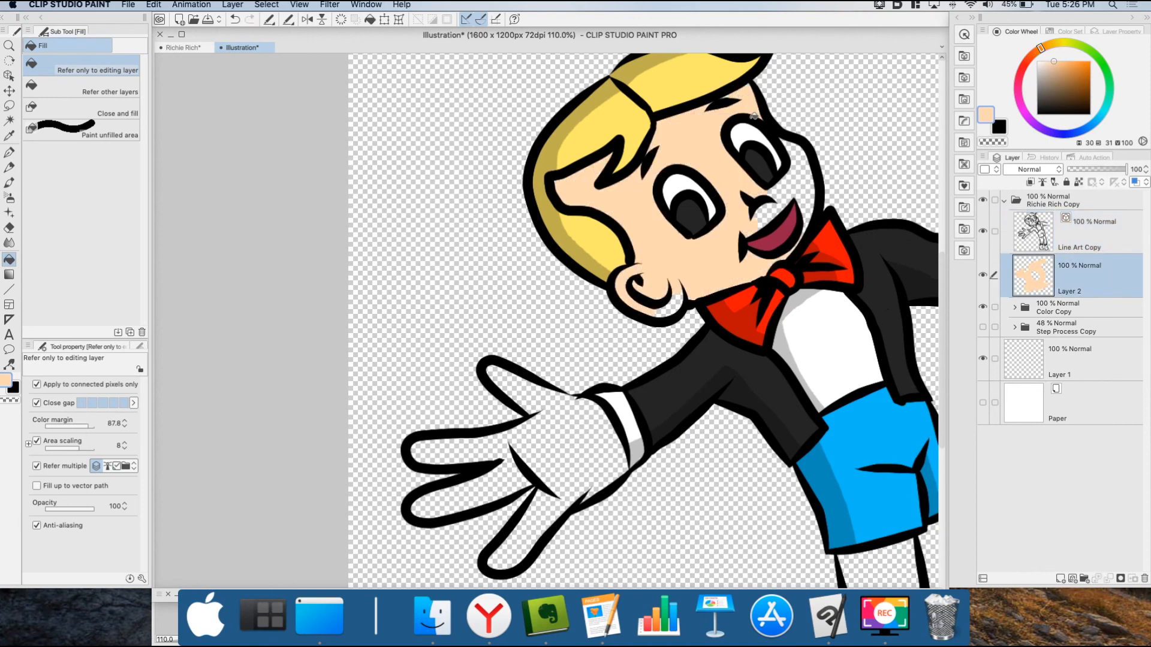
click(773, 217)
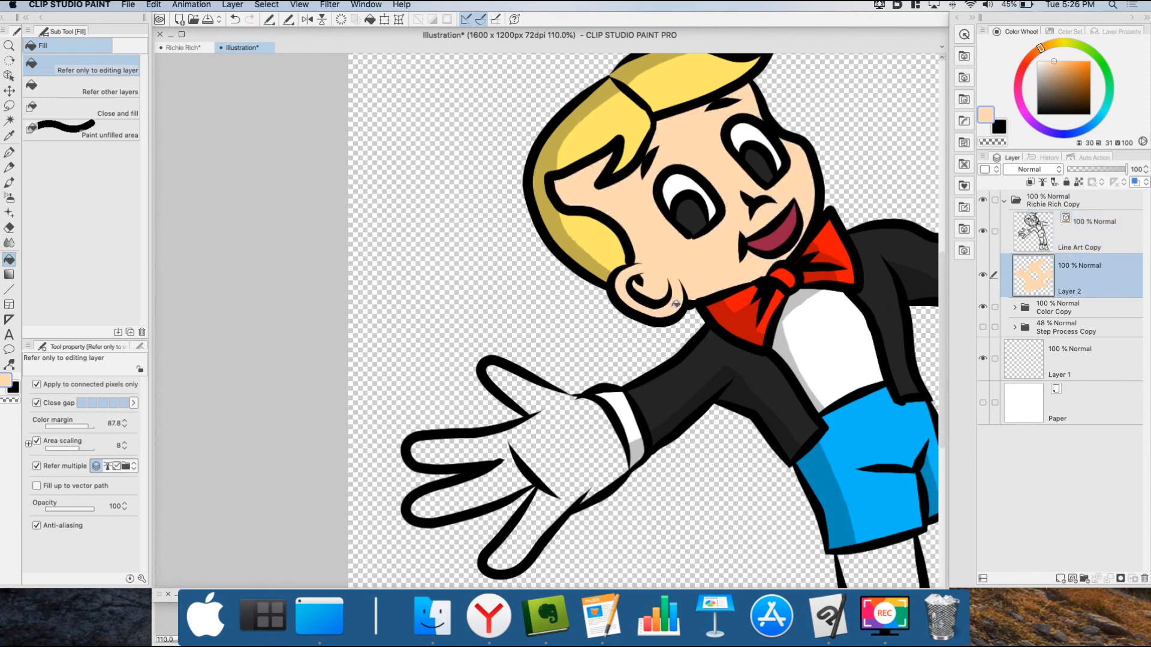
Select the cheek outline stroke on Line Art Copy as an object and reduce its brush size.
click(9, 75)
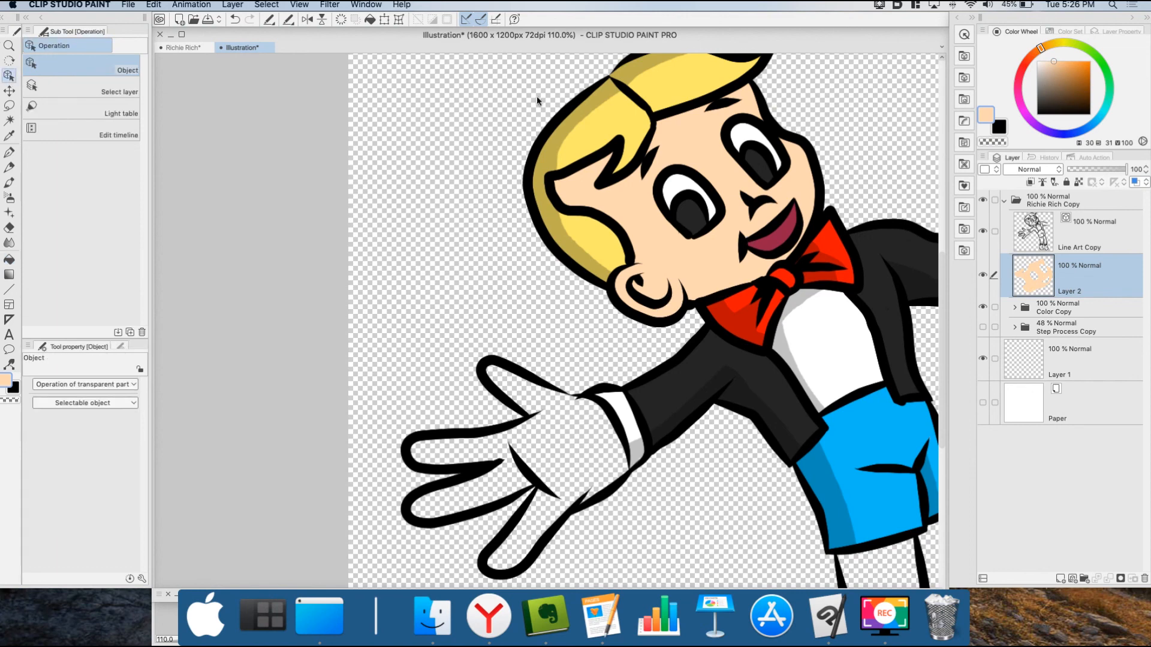
click(793, 137)
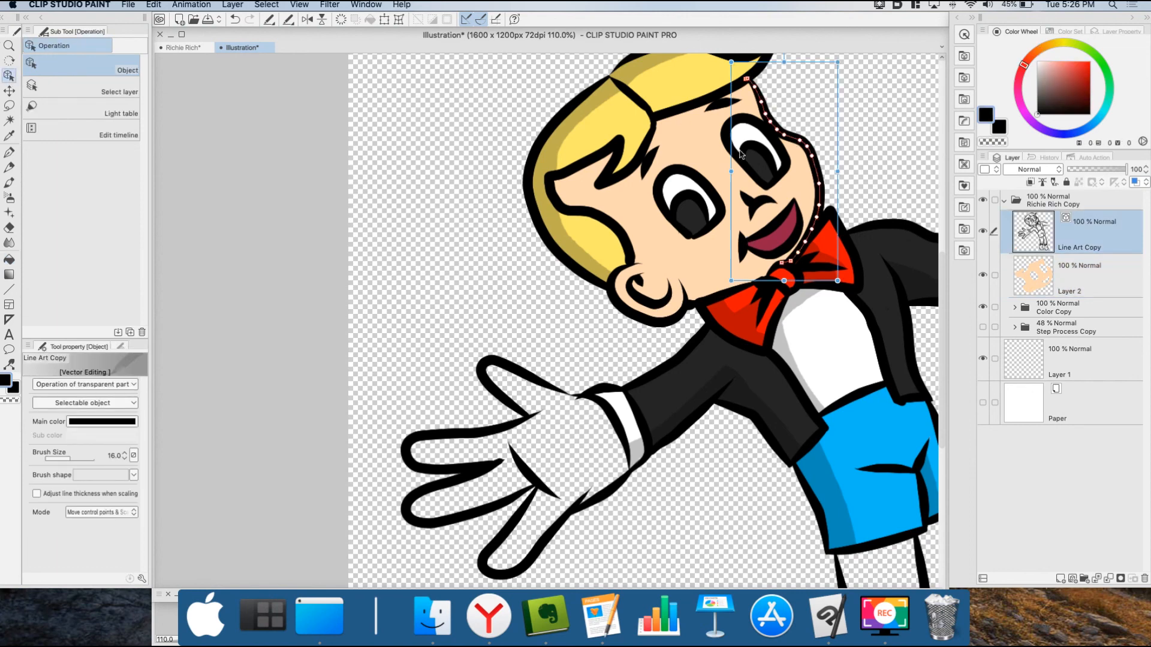
drag(67, 461, 61, 461)
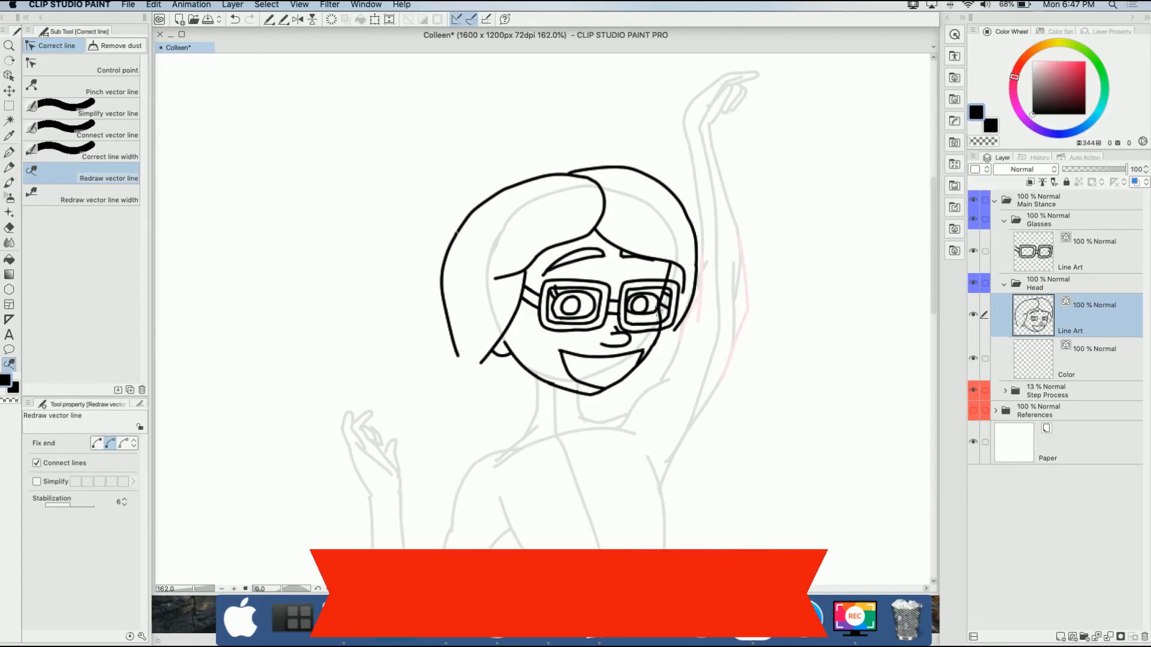
Reshape the outline of the girl's right-hand eye on the Head Line Art layer with Redraw vector line.
scroll(660, 307, up, 5)
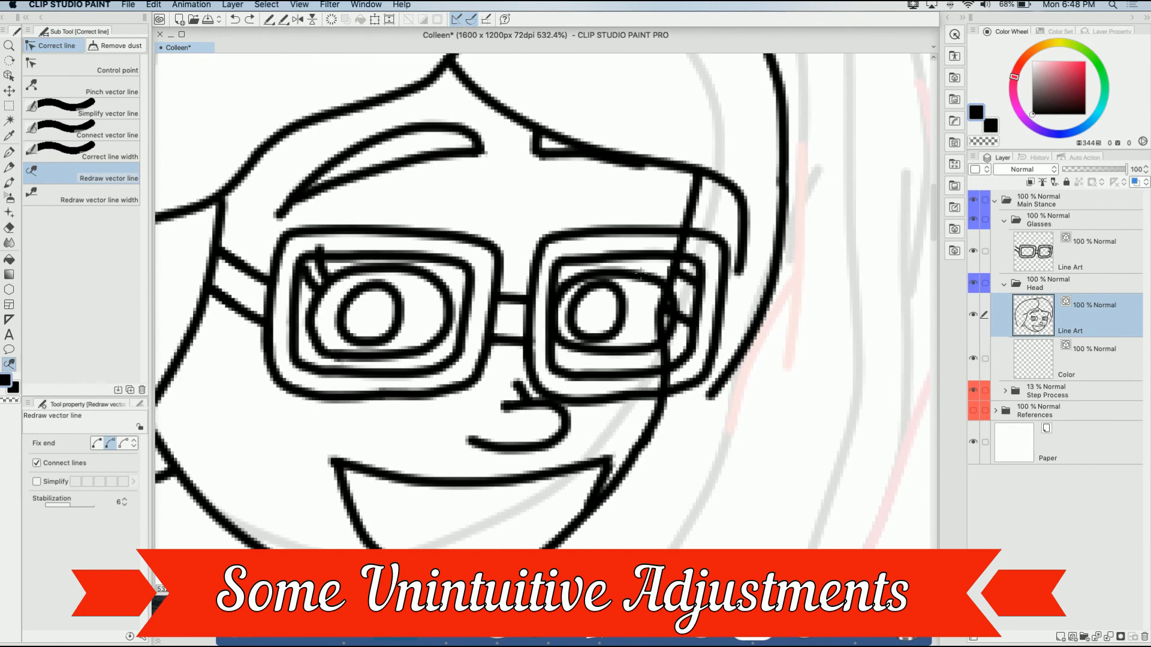
drag(640, 274, 650, 329)
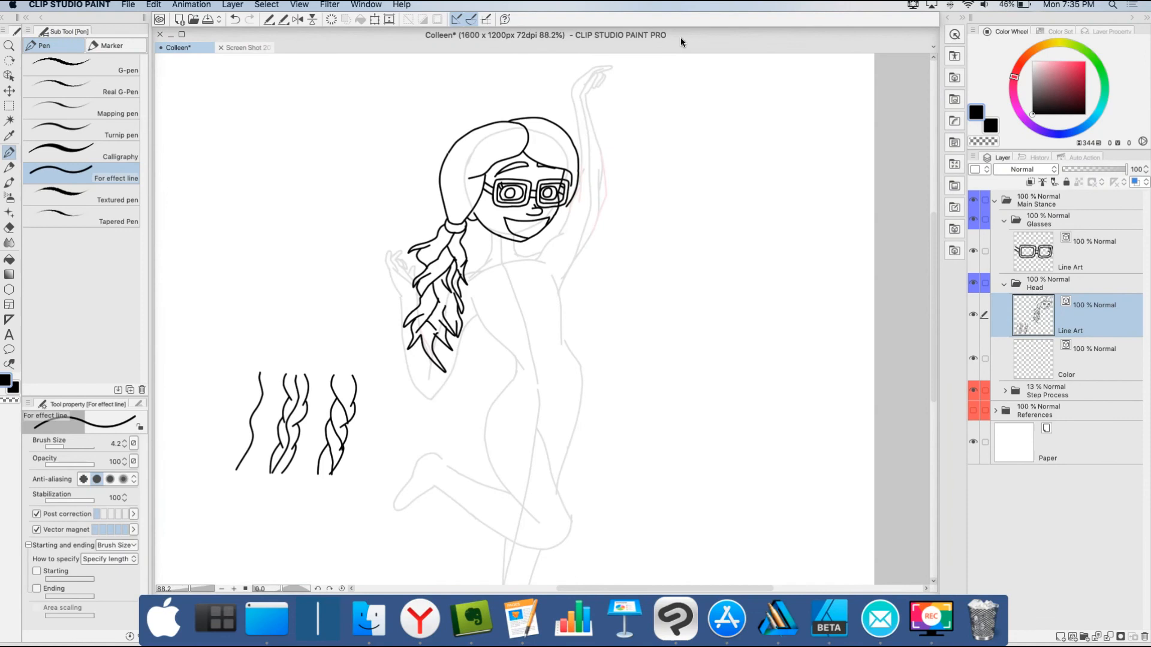
Select all the ponytail strokes below the hair tie on the Head Line Art layer and delete them.
click(9, 76)
click(426, 241)
drag(333, 232, 480, 400)
drag(378, 245, 474, 366)
key(Delete)
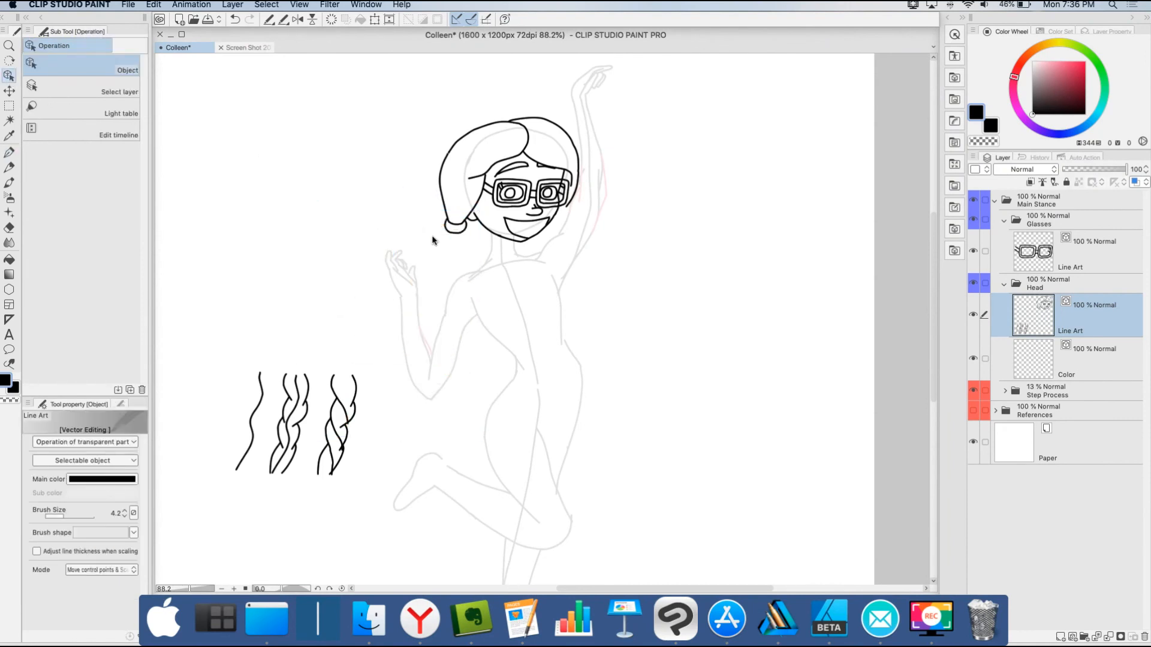
Sketch the wavy main strands of a new braid below the hair tie with the 4.2 For effect line pen, undoing unwanted strokes.
scroll(432, 241, up, 3)
key(p)
mouse_move(447, 230)
mouse_down()
mouse_move(434, 263)
mouse_move(446, 296)
mouse_move(419, 343)
mouse_move(423, 377)
mouse_move(404, 415)
mouse_move(462, 245)
mouse_move(450, 258)
mouse_move(453, 317)
mouse_up()
key(super+z)
mouse_move(471, 218)
mouse_down()
mouse_move(481, 254)
mouse_move(462, 295)
mouse_up()
mouse_move(436, 217)
mouse_down()
mouse_move(414, 264)
mouse_move(464, 343)
mouse_move(439, 371)
mouse_up()
mouse_move(430, 294)
mouse_down()
mouse_move(410, 310)
mouse_move(402, 362)
mouse_up()
mouse_move(440, 366)
mouse_down()
mouse_move(445, 396)
mouse_move(418, 436)
mouse_up()
drag(403, 360, 387, 438)
key(super+z)
Delete an unwanted braid stroke and draw new inner strand lines in the upper braid.
click(9, 76)
click(446, 303)
key(Delete)
click(9, 152)
mouse_move(431, 296)
mouse_down()
mouse_move(440, 374)
mouse_move(448, 243)
mouse_up()
drag(461, 313, 470, 273)
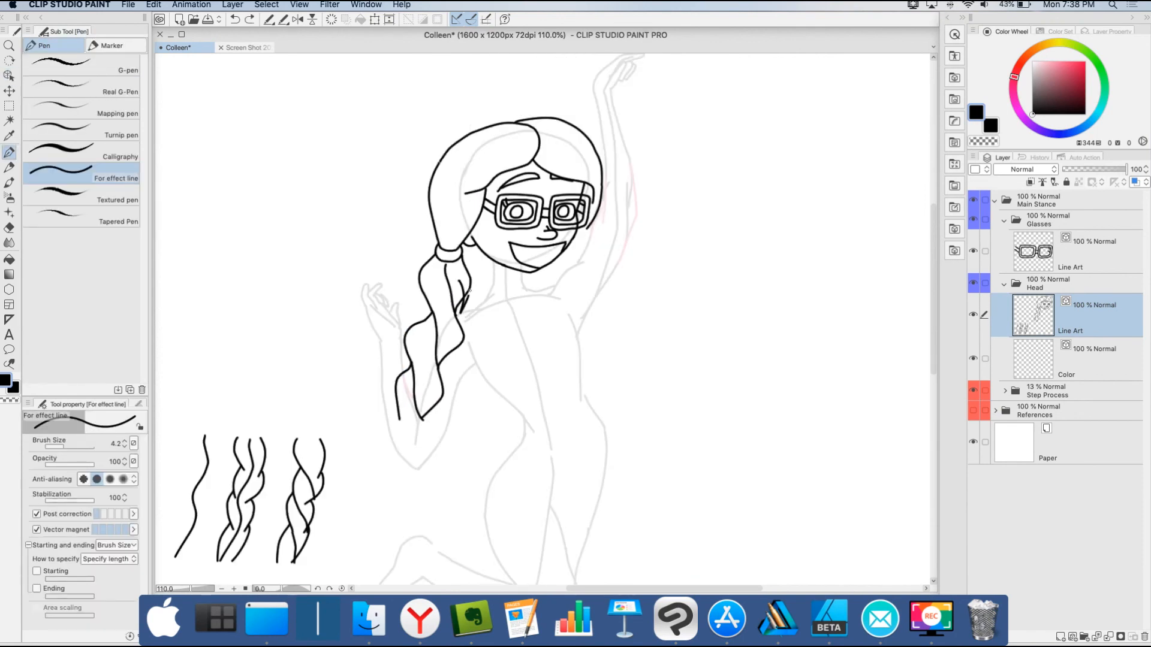
Add more wavy strand lines along the braid down to its tip with the For effect line pen.
drag(424, 264, 407, 312)
mouse_move(407, 311)
mouse_down()
mouse_move(432, 280)
mouse_move(482, 367)
mouse_move(464, 349)
mouse_up()
mouse_move(464, 342)
mouse_down()
mouse_move(456, 384)
mouse_move(452, 356)
mouse_up()
drag(448, 308, 438, 342)
drag(451, 321, 418, 372)
mouse_move(420, 339)
mouse_down()
mouse_move(417, 374)
mouse_move(447, 378)
mouse_move(428, 376)
mouse_move(455, 364)
mouse_move(449, 416)
mouse_up()
drag(444, 382, 448, 416)
mouse_move(439, 402)
mouse_down()
mouse_move(437, 447)
mouse_move(388, 435)
mouse_up()
mouse_move(388, 435)
mouse_down()
mouse_move(404, 396)
mouse_move(428, 459)
mouse_up()
mouse_move(428, 459)
mouse_down()
mouse_move(431, 422)
mouse_move(438, 445)
mouse_move(488, 303)
mouse_move(477, 322)
mouse_move(586, 308)
mouse_up()
Copy the finished braid's strokes, paste them, and move the duplicate to the other side of the head.
scroll(468, 382, down, 2)
scroll(457, 348, up, 1)
key(o)
key(super+c)
key(super+v)
drag(624, 360, 650, 337)
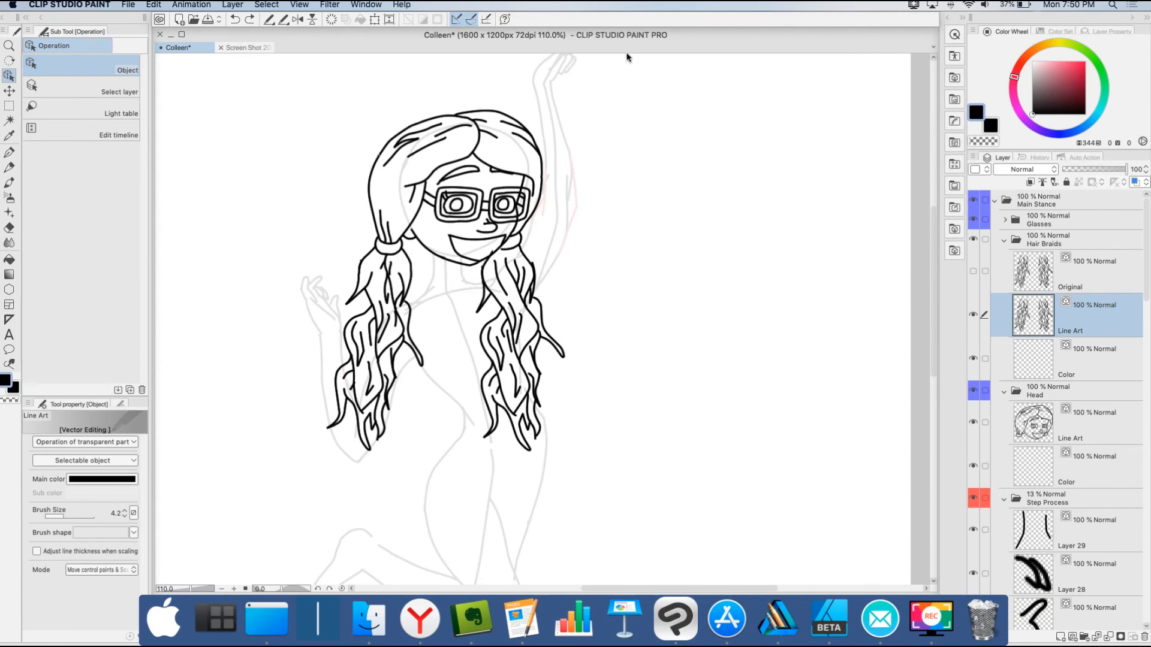
Start a mesh transformation of the Hair Braids Line Art layer and bend the left braid inward by its bottom and upper mesh points.
click(157, 6)
mouse_move(275, 247)
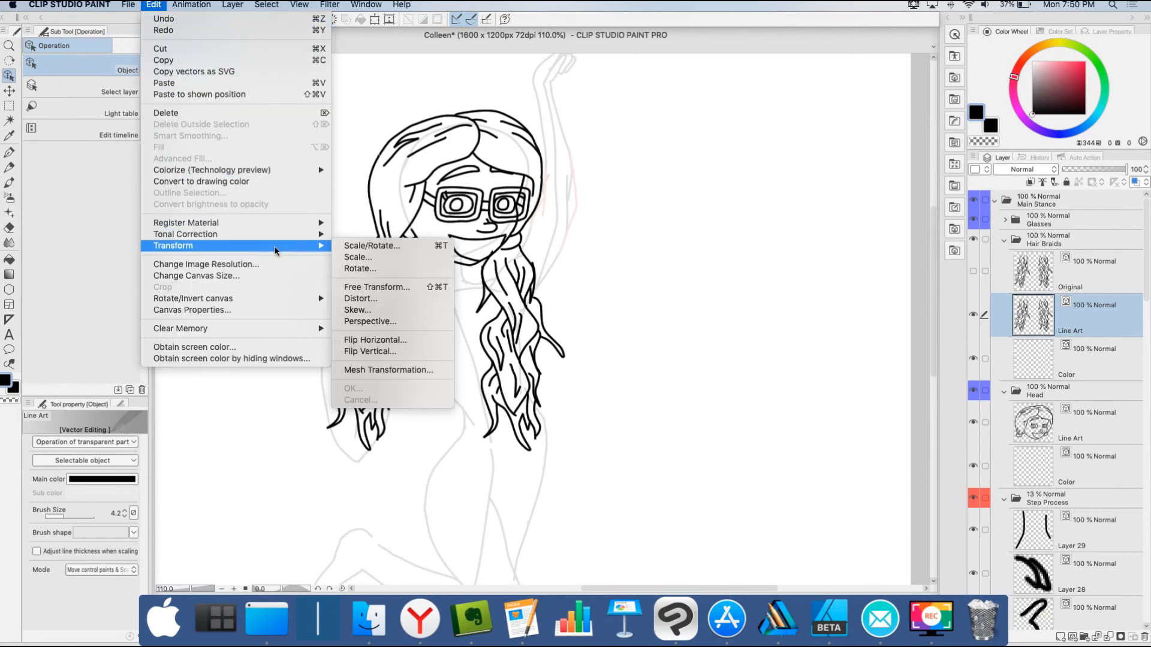
click(389, 370)
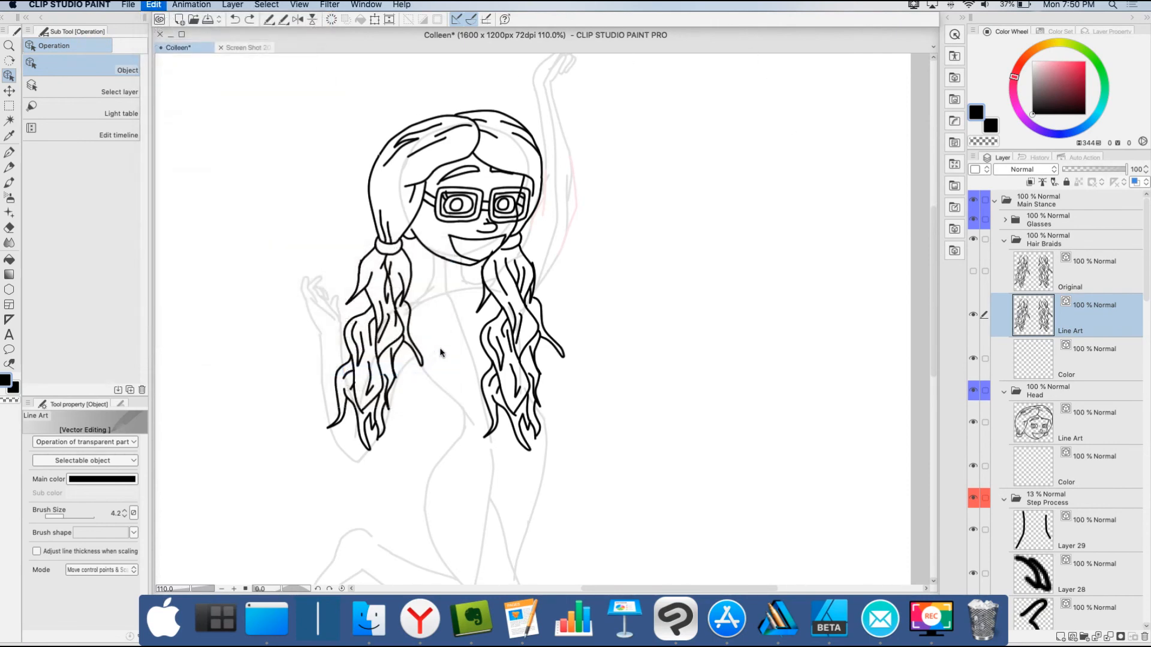
drag(325, 453, 456, 447)
drag(406, 313, 462, 313)
drag(325, 313, 348, 318)
drag(486, 244, 497, 236)
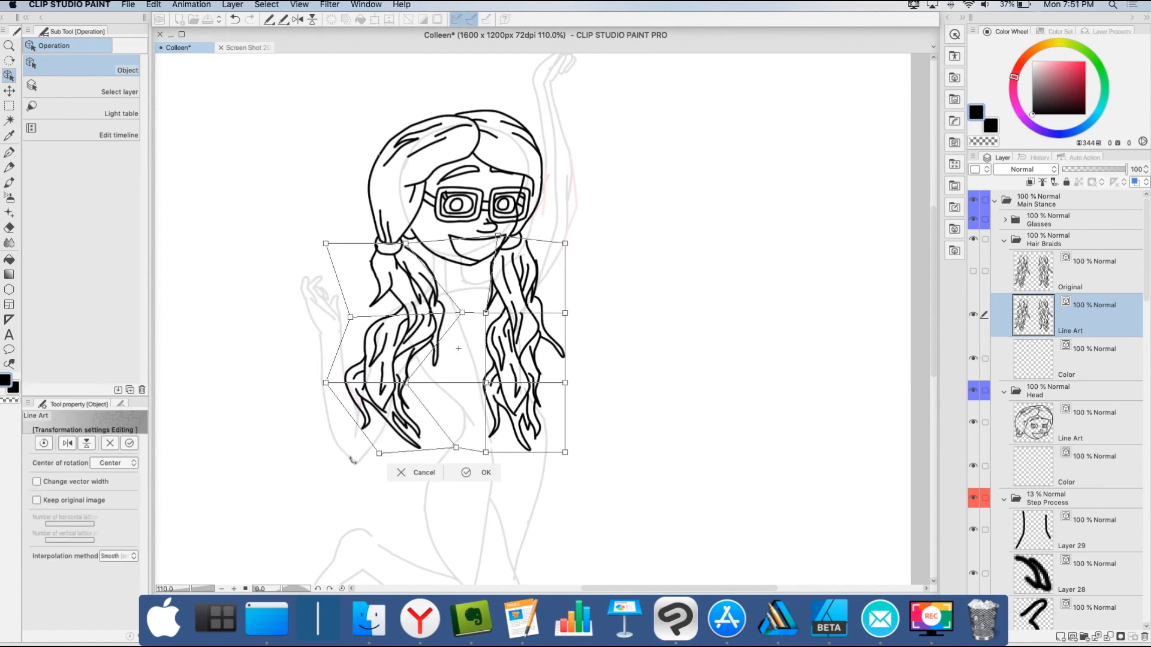
Adjust the left braid's middle, upper and bottom mesh points so the braid hangs inward toward the torso.
drag(406, 383, 460, 375)
drag(325, 383, 387, 386)
drag(326, 243, 327, 247)
drag(349, 318, 334, 318)
drag(462, 312, 453, 318)
drag(460, 374, 453, 373)
drag(456, 448, 450, 443)
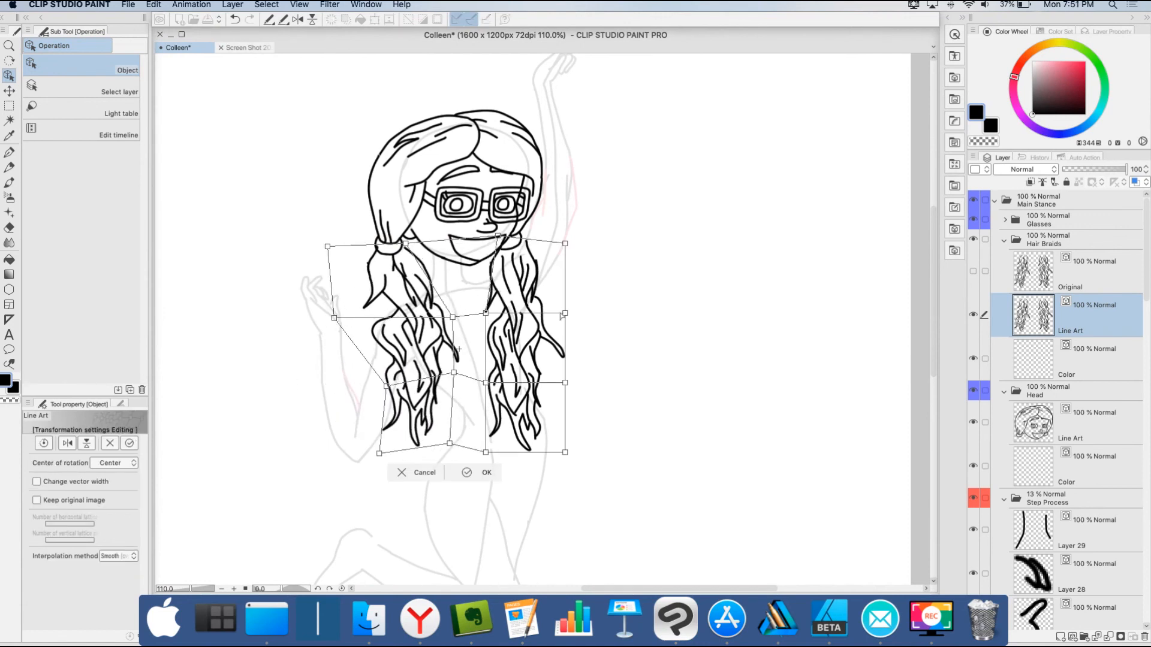
Move the right braid's middle mesh points outward and up to bend it away from the torso.
drag(565, 313, 623, 313)
drag(486, 313, 513, 316)
drag(485, 383, 516, 371)
drag(565, 382, 621, 379)
drag(516, 371, 548, 359)
drag(623, 313, 616, 289)
drag(621, 379, 616, 361)
Pull the right braid's bottom mesh points up and outward, and fine-tune its outer and middle points.
drag(565, 452, 604, 430)
drag(485, 453, 536, 428)
drag(606, 430, 608, 426)
drag(614, 286, 607, 292)
drag(617, 357, 602, 358)
drag(606, 425, 610, 423)
drag(513, 314, 512, 323)
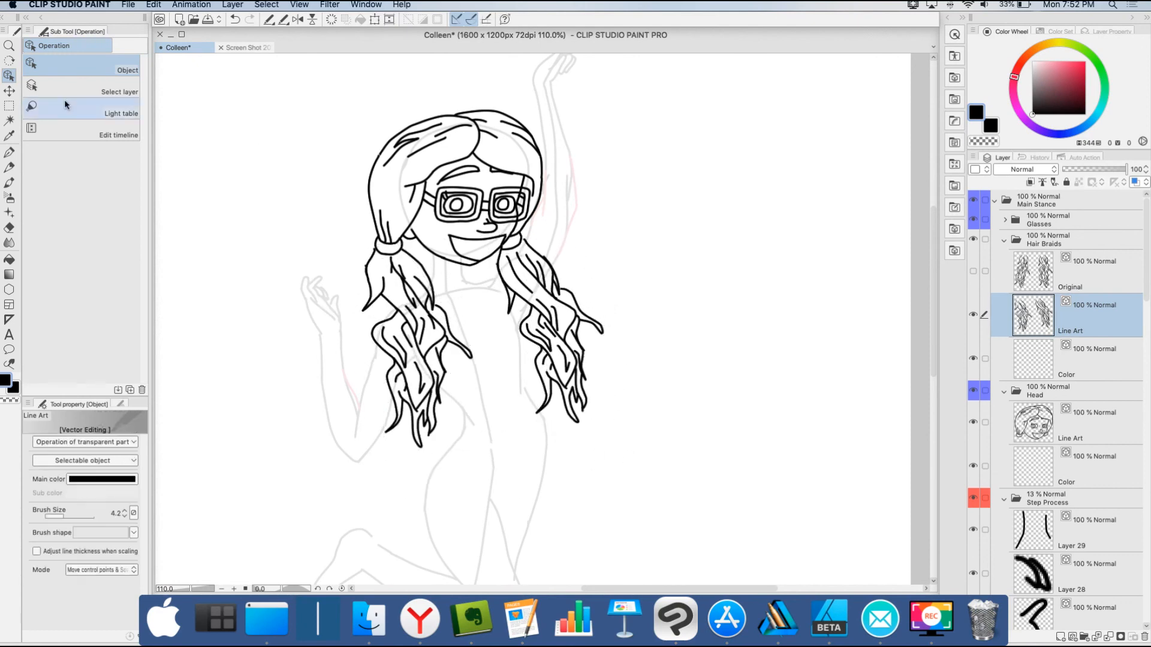
Adjust the control points of the left braid's upper strands and join the long strand's end to the hair tie.
scroll(539, 299, up, 5)
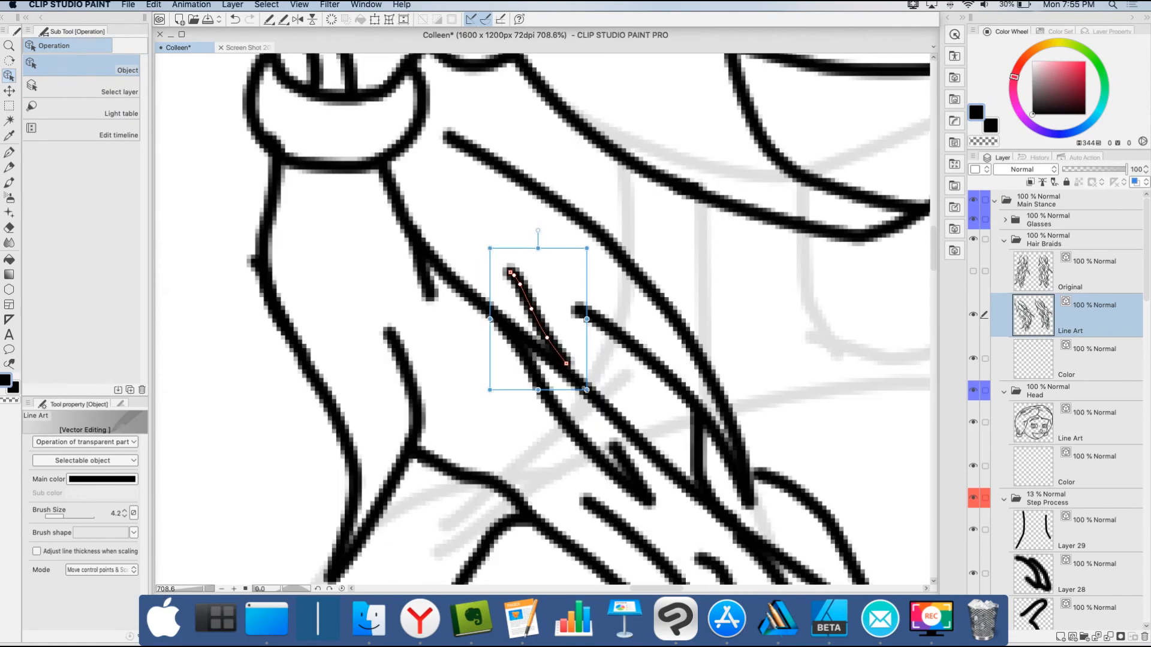
click(587, 367)
scroll(586, 366, down, 4)
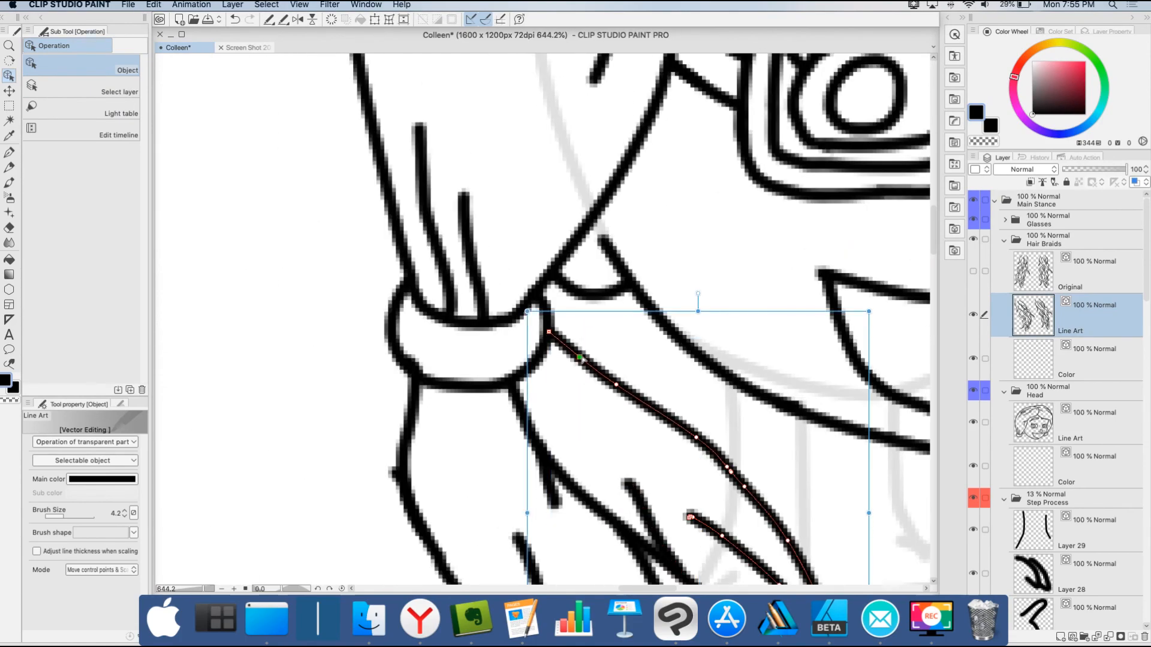
scroll(571, 227, up, 6)
drag(571, 224, 567, 226)
scroll(518, 321, down, 4)
scroll(593, 344, up, 3)
click(579, 357)
scroll(617, 383, down, 4)
click(700, 386)
scroll(700, 385, up, 4)
scroll(483, 412, down, 4)
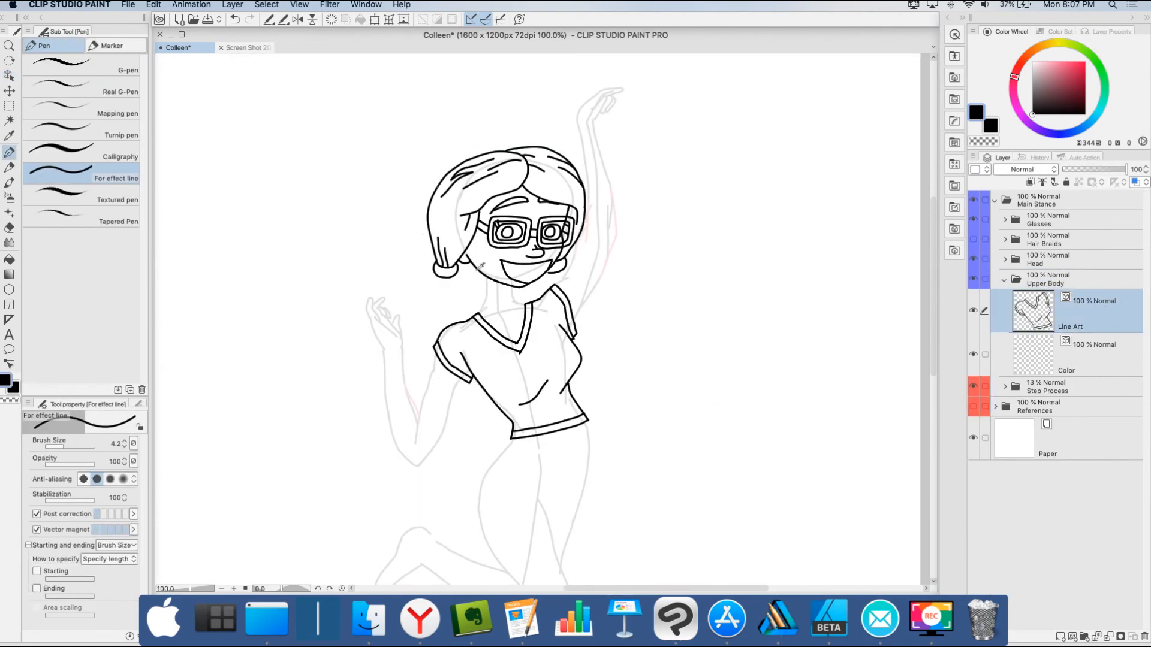
Draw the neck, shoulder line, lowered arm and its hand over the sketch with the For effect line pen.
scroll(494, 271, up, 3)
mouse_move(493, 271)
mouse_down()
mouse_move(481, 363)
mouse_move(496, 360)
mouse_up()
mouse_move(567, 301)
mouse_down()
mouse_move(572, 339)
mouse_move(605, 353)
mouse_up()
scroll(519, 312, down, 2)
drag(559, 243, 519, 426)
mouse_move(526, 367)
mouse_down()
mouse_move(498, 300)
mouse_move(492, 227)
mouse_up()
key(o)
click(461, 312)
drag(381, 109, 481, 457)
drag(390, 110, 515, 230)
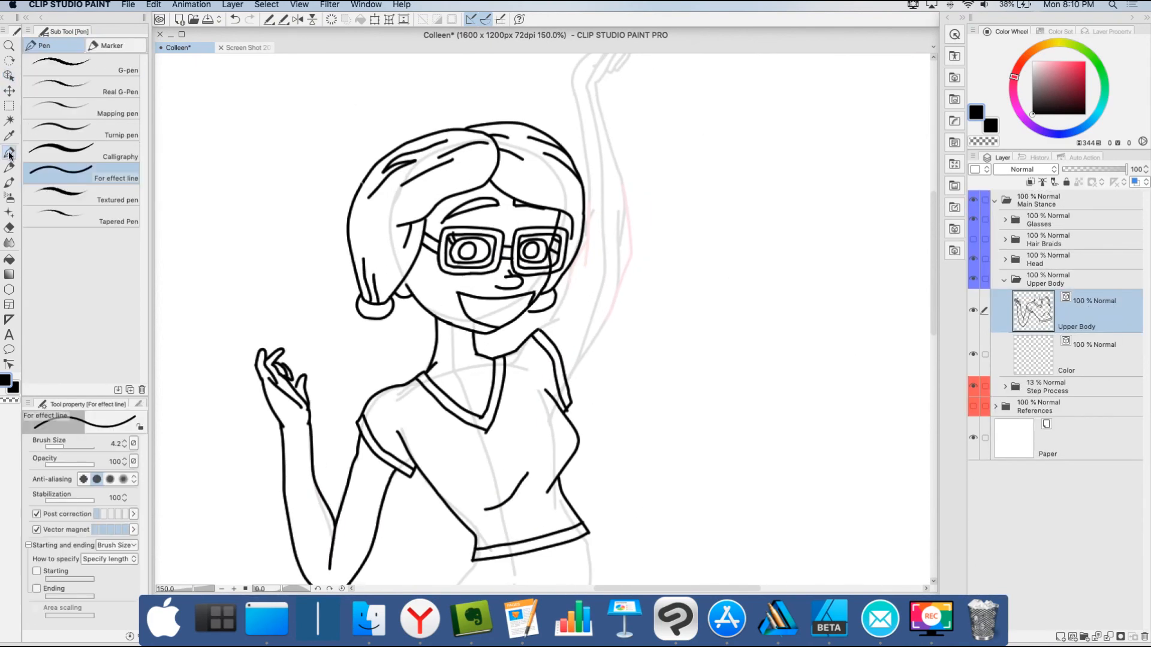
drag(561, 318, 537, 330)
Try to draw the raised arm's outer outline along the sketch, undoing each stroke.
mouse_move(570, 381)
mouse_down()
mouse_move(613, 308)
mouse_move(633, 254)
mouse_move(630, 225)
mouse_up()
key(super+z)
mouse_move(597, 84)
mouse_down()
mouse_move(604, 129)
mouse_move(672, 169)
mouse_up()
key(super+z)
super+click(606, 93)
key(super+z)
scroll(655, 115, up, 5)
drag(563, 108, 586, 187)
key(x)
key(super+z)
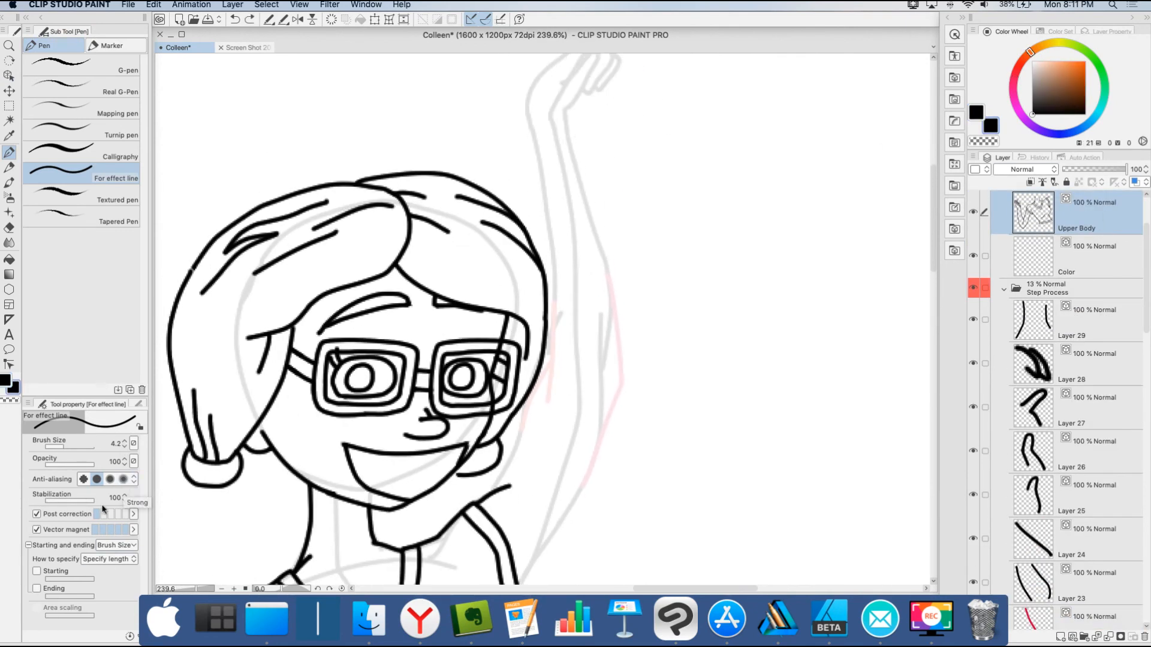
Draw the raised arm's outer outline along the sketch, starting at the wrist.
drag(560, 107, 581, 184)
key(super+z)
drag(561, 106, 591, 217)
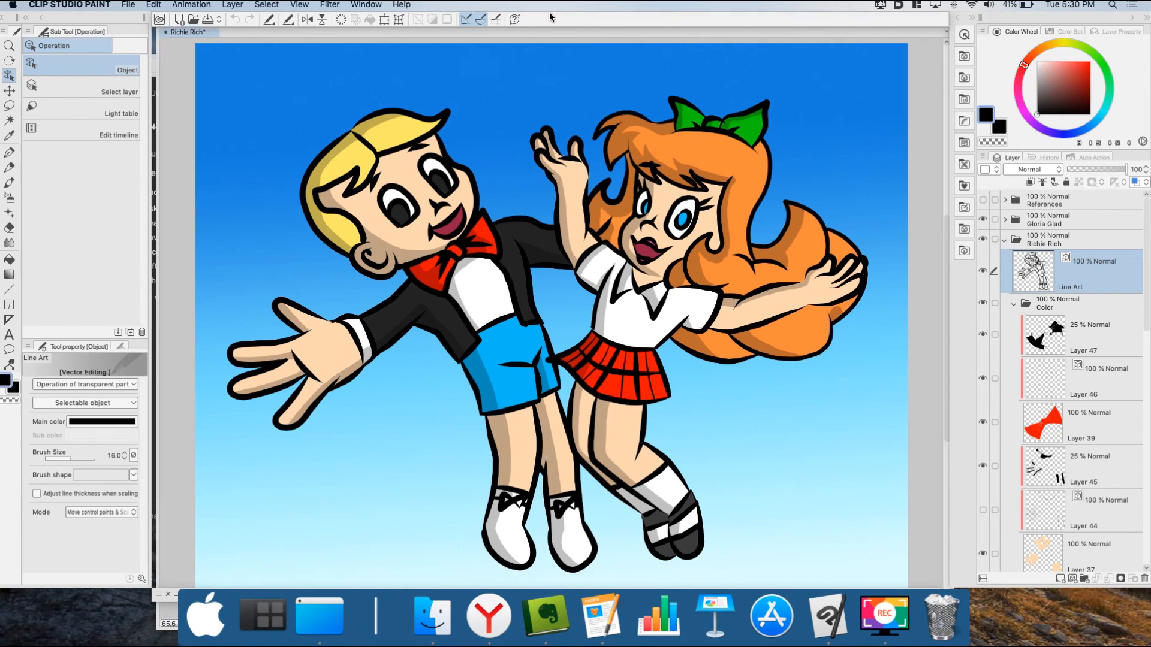
Toggle between showing only the Richie Rich Line Art layer and showing the other layers, and toggle Layer 46's visibility.
alt+click(983, 271)
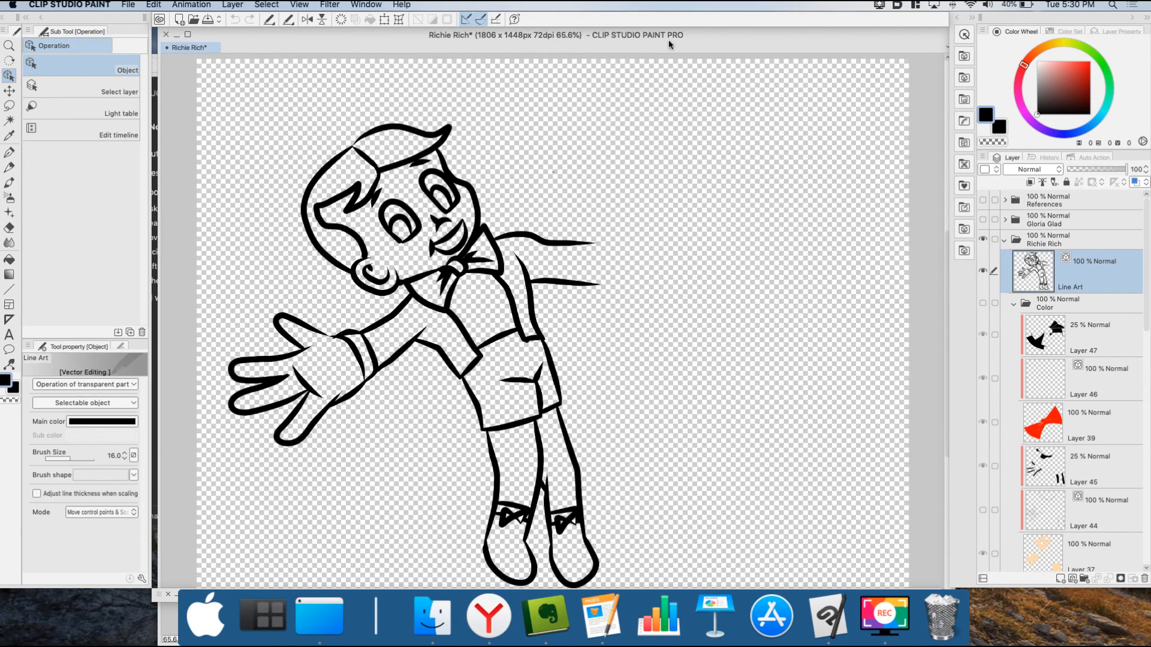
drag(669, 41, 658, 41)
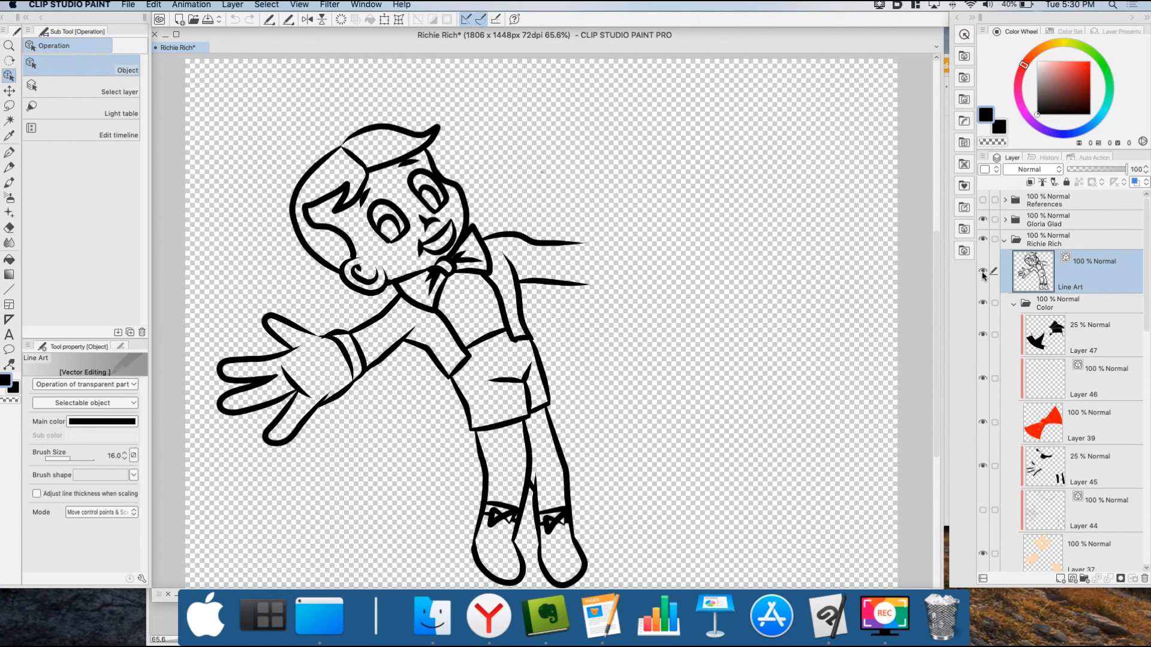
alt+click(983, 273)
alt+click(983, 274)
alt+click(984, 273)
alt+click(983, 273)
click(983, 379)
alt+click(983, 273)
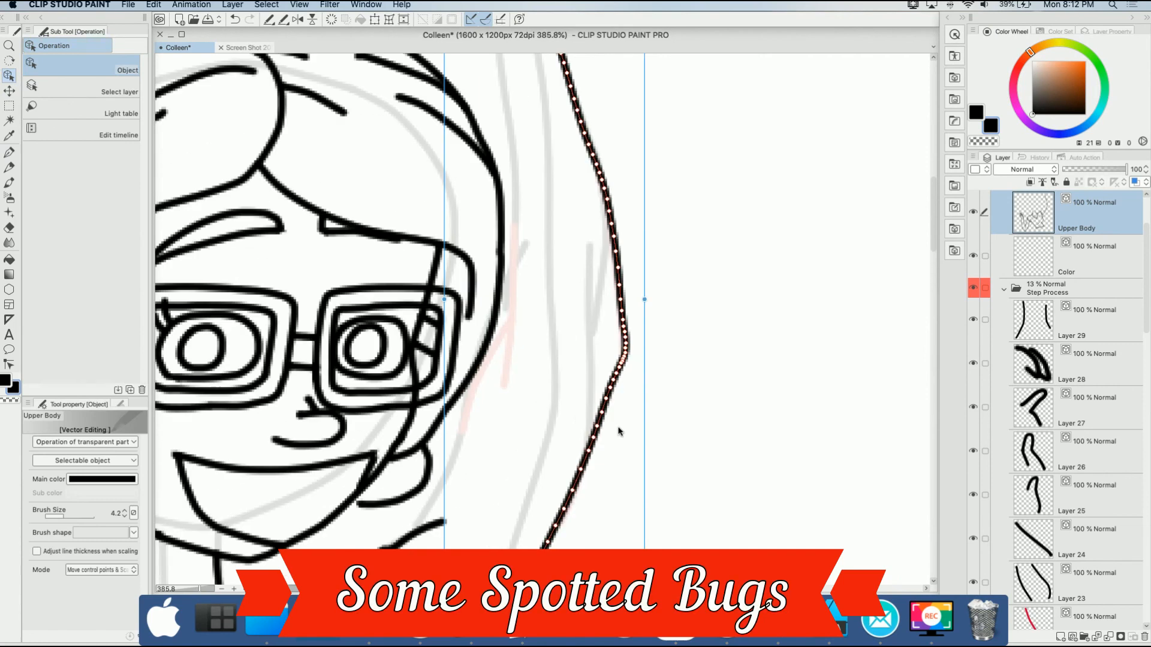
Simplify the lower part of the raised arm's outer outline with Simplify vector line and adjust its control points below the elbow.
click(9, 365)
click(109, 113)
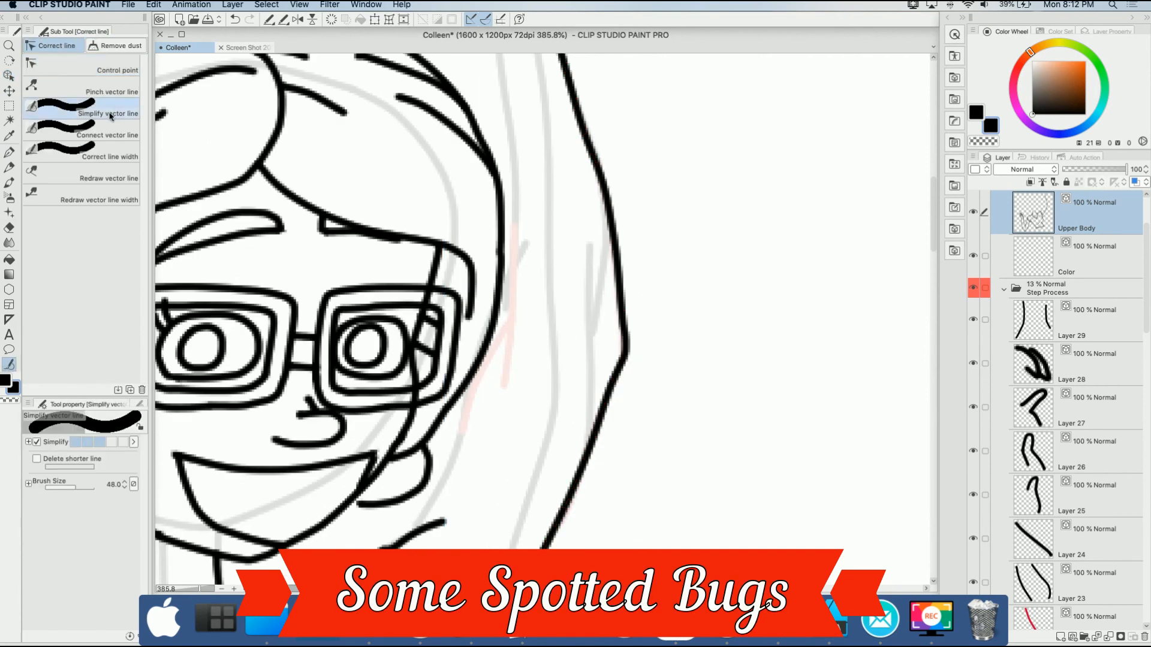
drag(610, 386, 547, 530)
click(102, 66)
click(620, 367)
key(super+z)
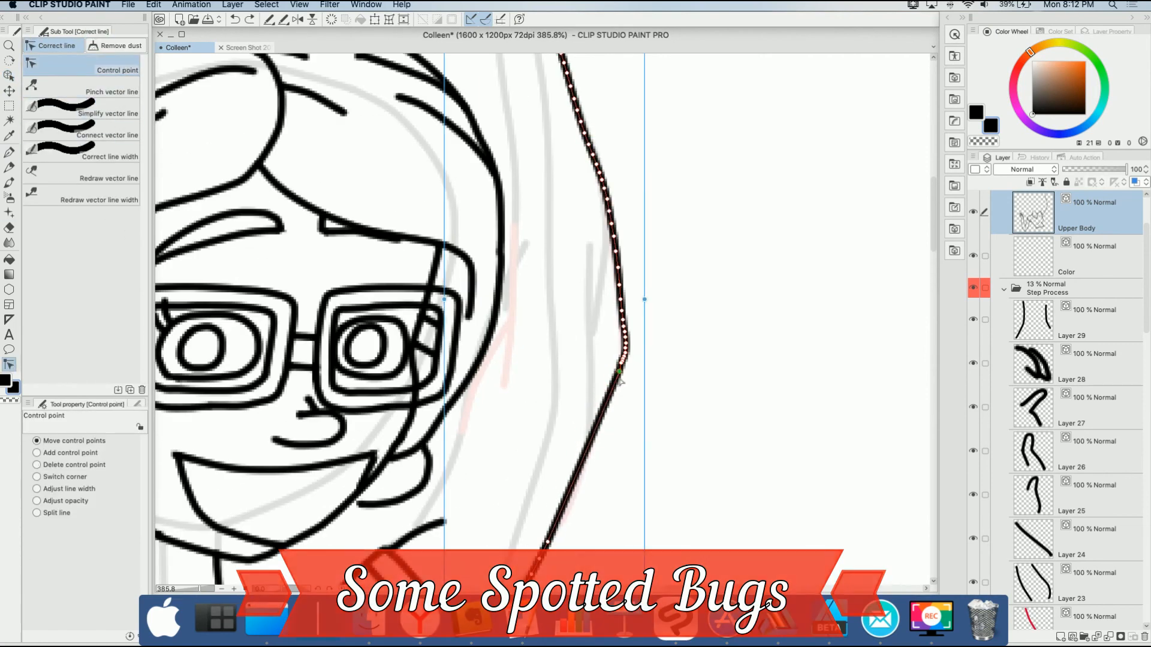
drag(619, 368, 603, 417)
scroll(579, 461, down, 5)
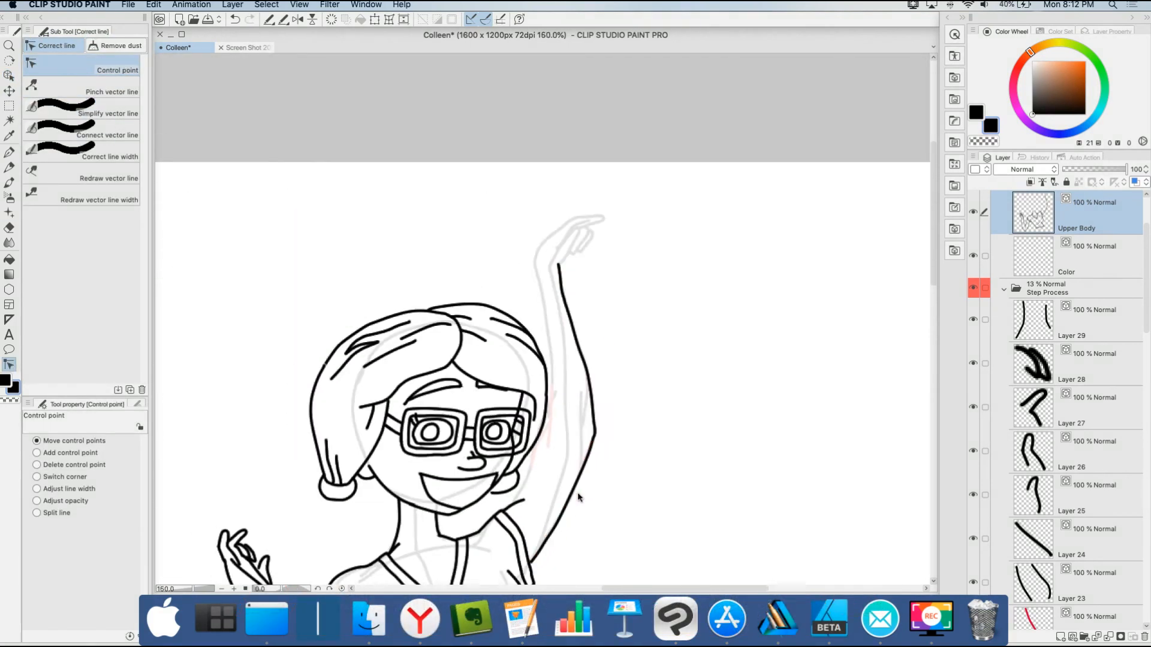
Draw the raised arm's inner outline from the wrist down behind the hair with the For effect line pen.
scroll(606, 420, up, 3)
click(9, 152)
mouse_move(509, 206)
mouse_down()
mouse_move(531, 351)
mouse_move(523, 450)
mouse_up()
scroll(523, 451, down, 1)
scroll(521, 395, down, 4)
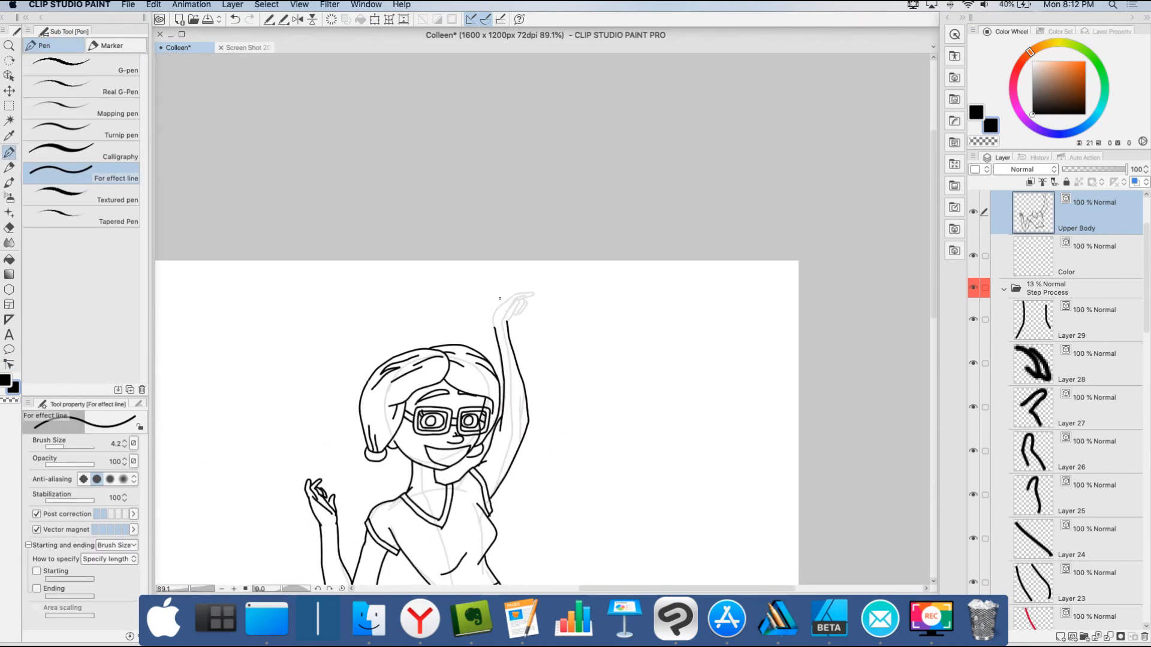
Draw the back of the raised hand and its pointing finger in one stroke, and select the stroke.
scroll(555, 303, up, 6)
mouse_move(474, 298)
mouse_down()
mouse_move(510, 261)
mouse_move(598, 222)
mouse_move(545, 219)
mouse_move(496, 240)
mouse_move(425, 303)
mouse_move(426, 364)
mouse_up()
key(o)
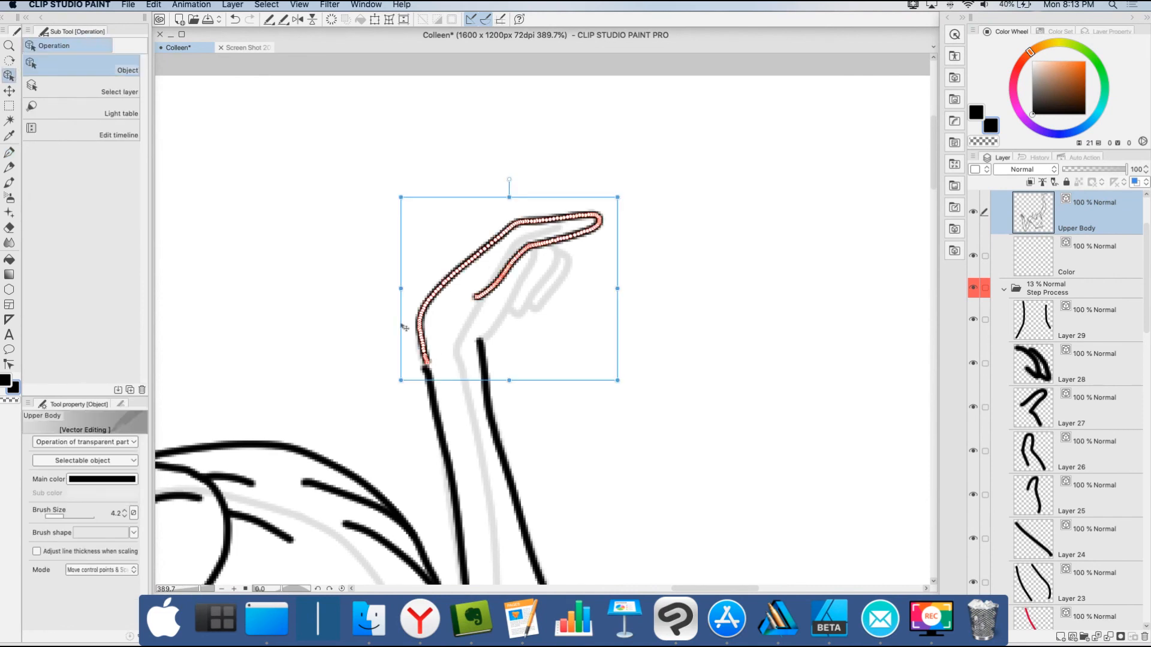
Simplify the stroke at the back of the raised hand near the wrist and inspect its control points.
key(y)
key(y)
drag(422, 305, 426, 366)
key(o)
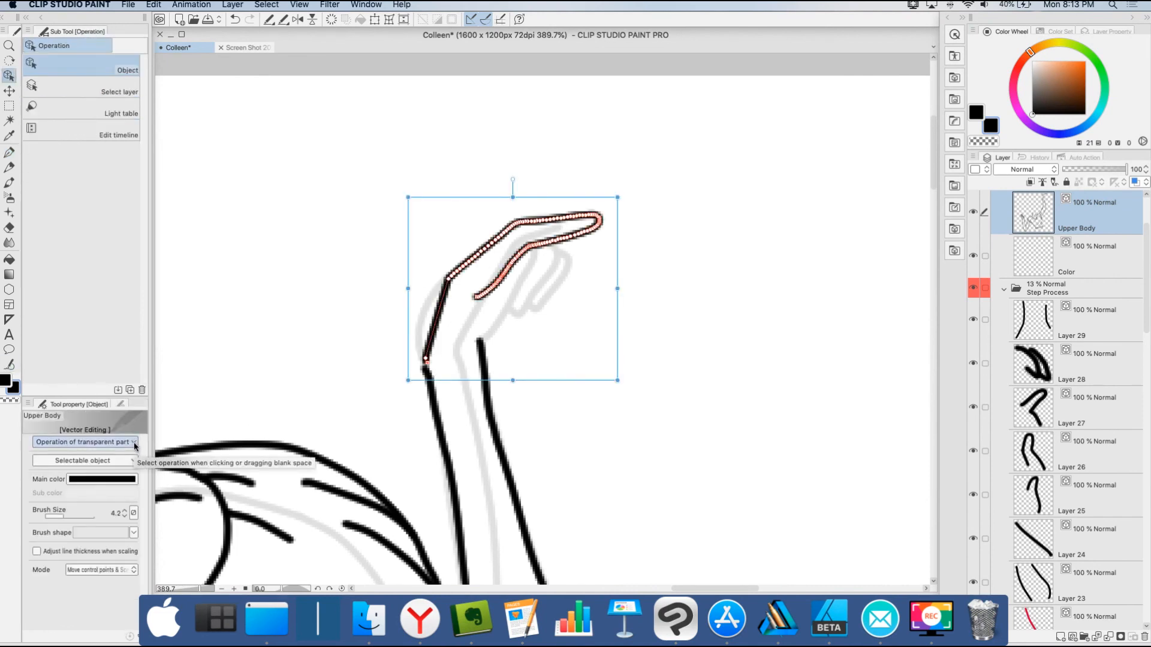
Add three control points to the straightened wrist segment and move them to follow the sketched curve.
key(y)
click(37, 453)
click(442, 301)
click(434, 329)
click(426, 358)
click(37, 441)
drag(443, 300, 424, 357)
Draw the remaining fingers of the raised hand with the pen and toggle the Upper Body layer to compare with the sketch.
key(p)
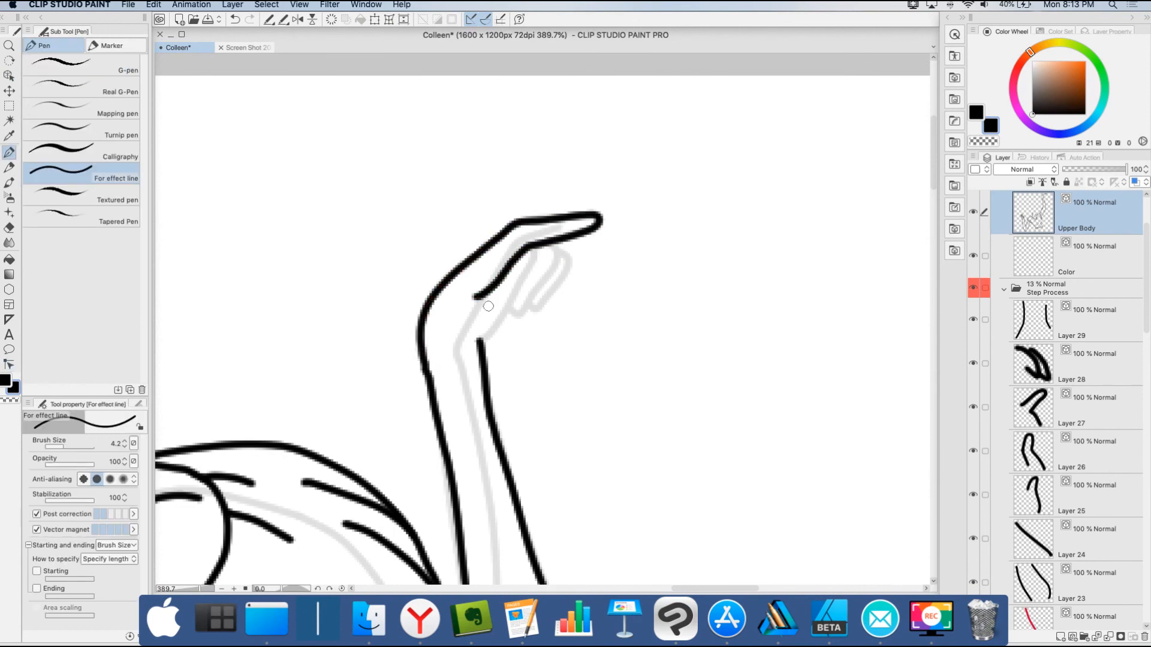
drag(531, 248, 478, 341)
mouse_move(550, 238)
mouse_down()
mouse_move(519, 313)
mouse_move(563, 277)
mouse_up()
click(973, 211)
click(973, 212)
click(973, 211)
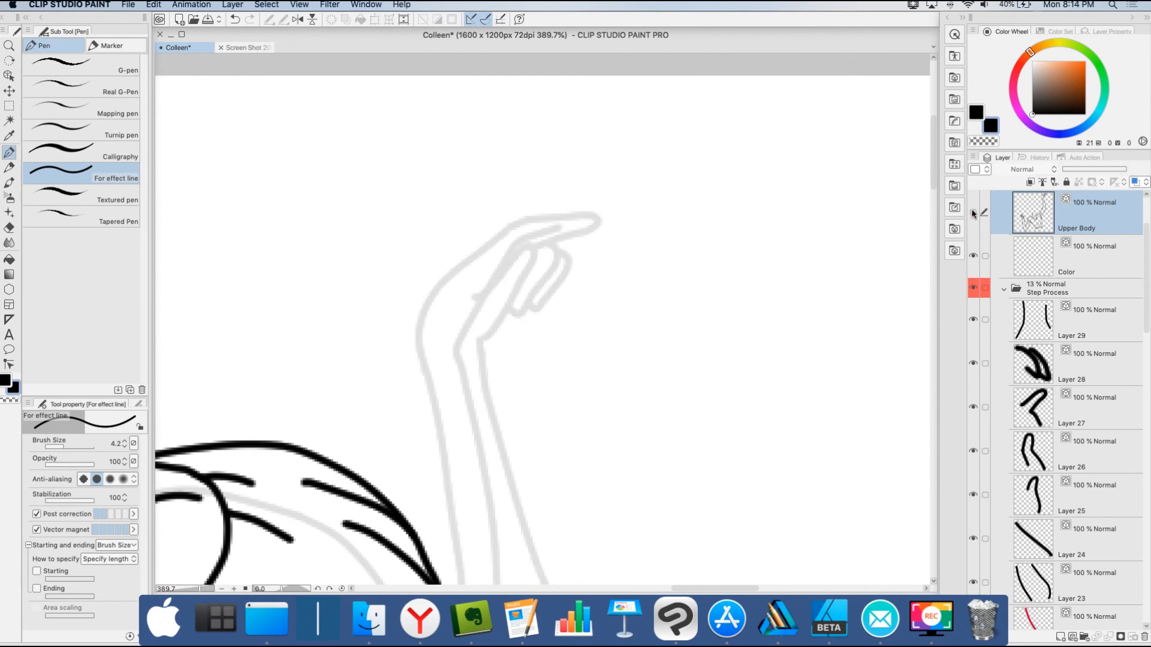
click(973, 211)
Undo the last hand stroke and redraw the thumb line from the fingers toward the palm.
key(super+z)
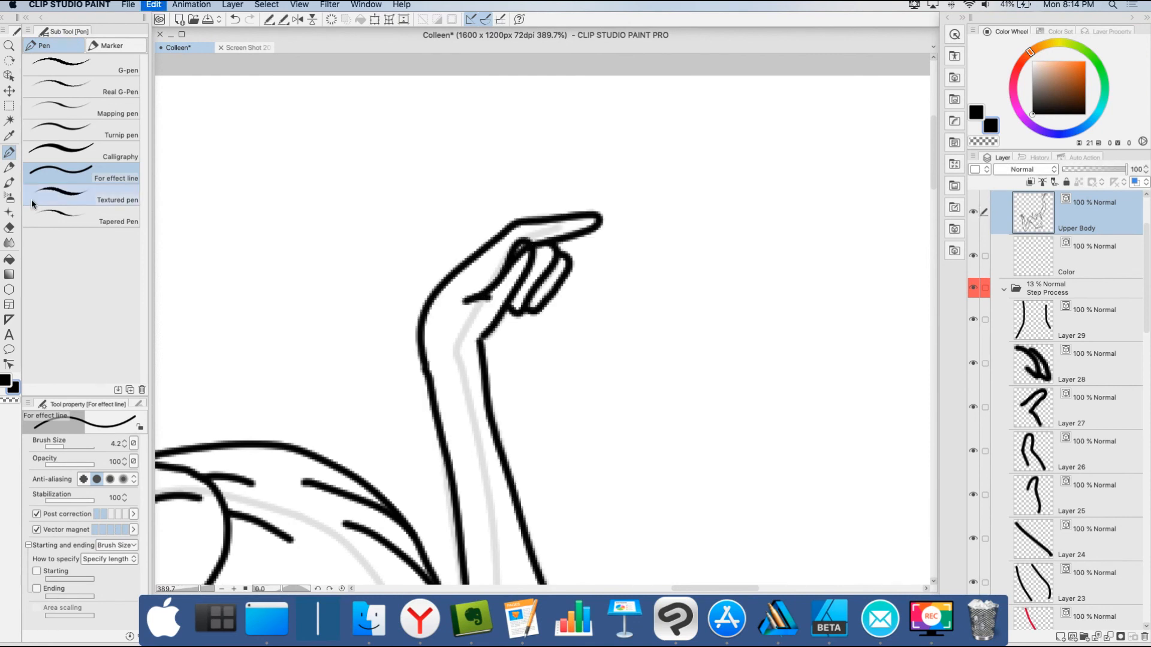
mouse_move(521, 240)
mouse_down()
mouse_move(498, 278)
mouse_move(465, 302)
mouse_up()
key(e)
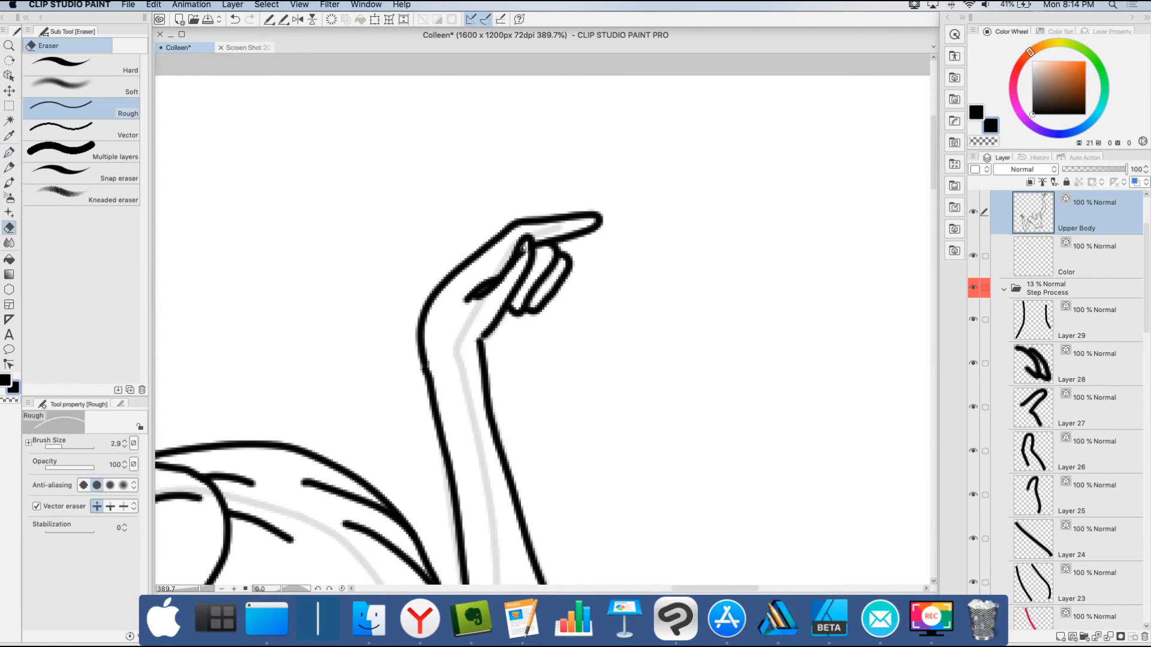
key(o)
scroll(462, 431, down, 10)
click(913, 5)
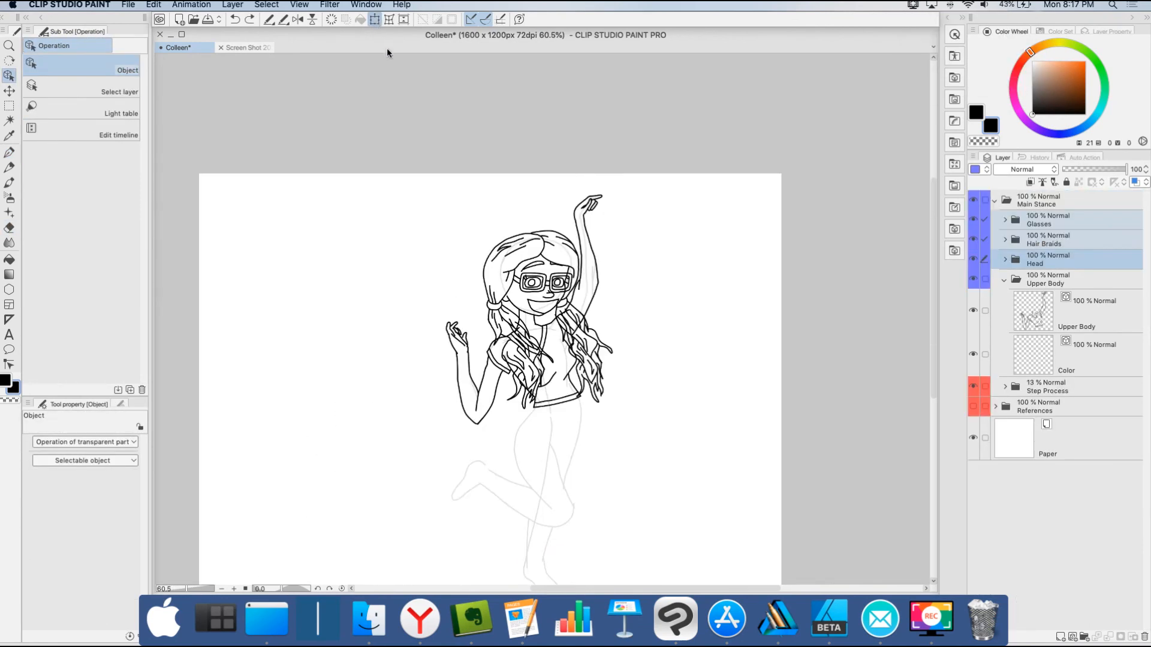
Start a Scale/Rotate transformation of the Glasses, Hair Braids and Head folders and enlarge them by the upper-left corner.
key(super+t)
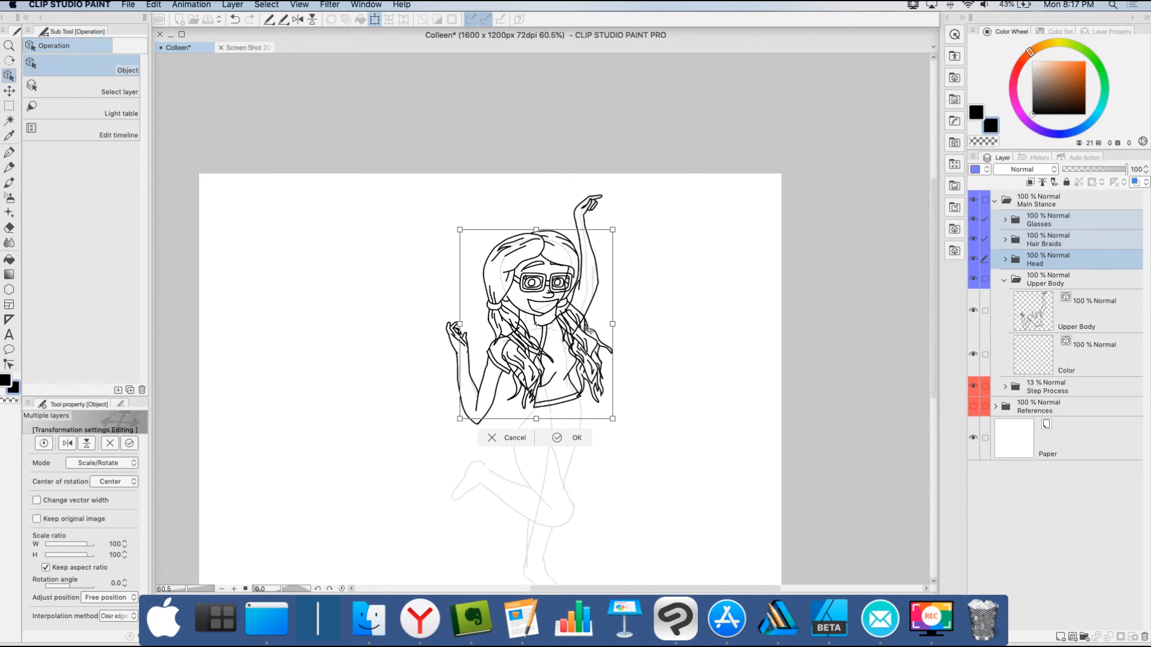
drag(459, 229, 436, 210)
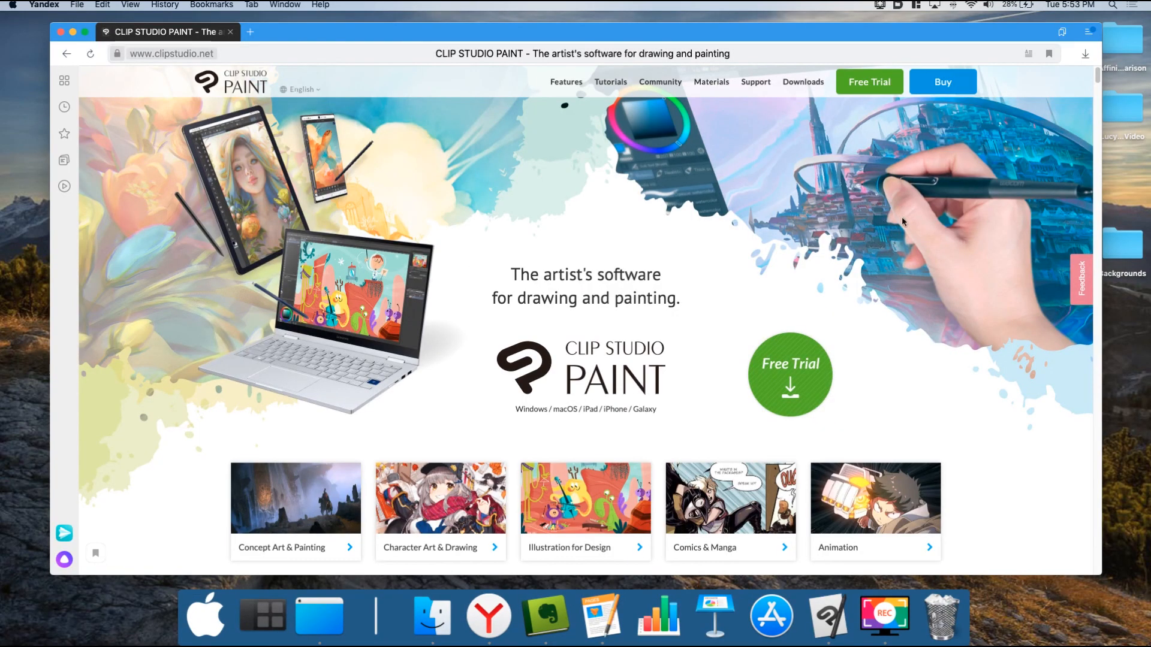